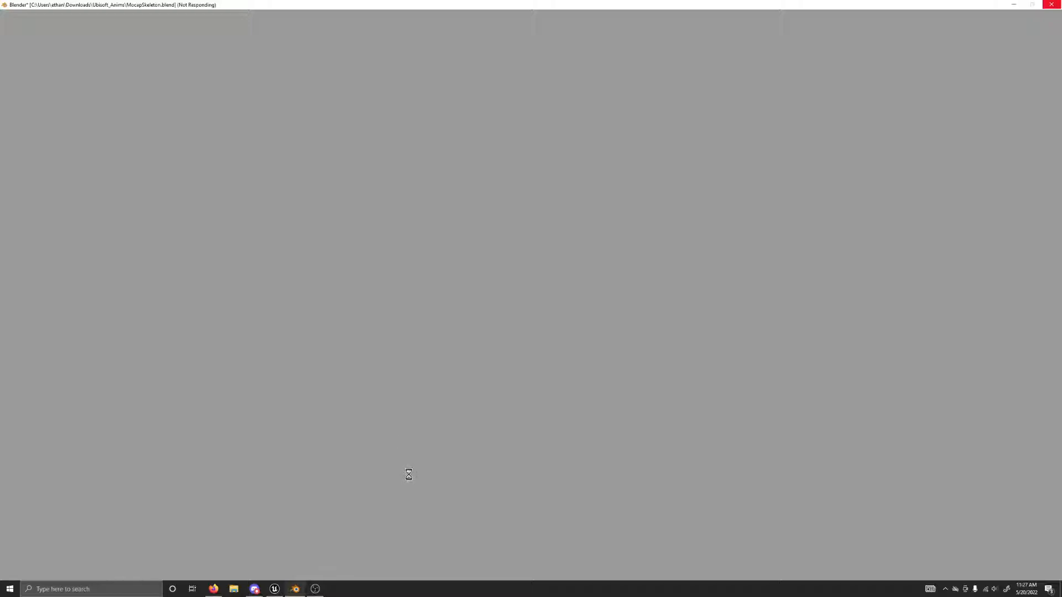
Switch to Unreal Editor and look over the ThirdPersonMap level from different angles
click(275, 590)
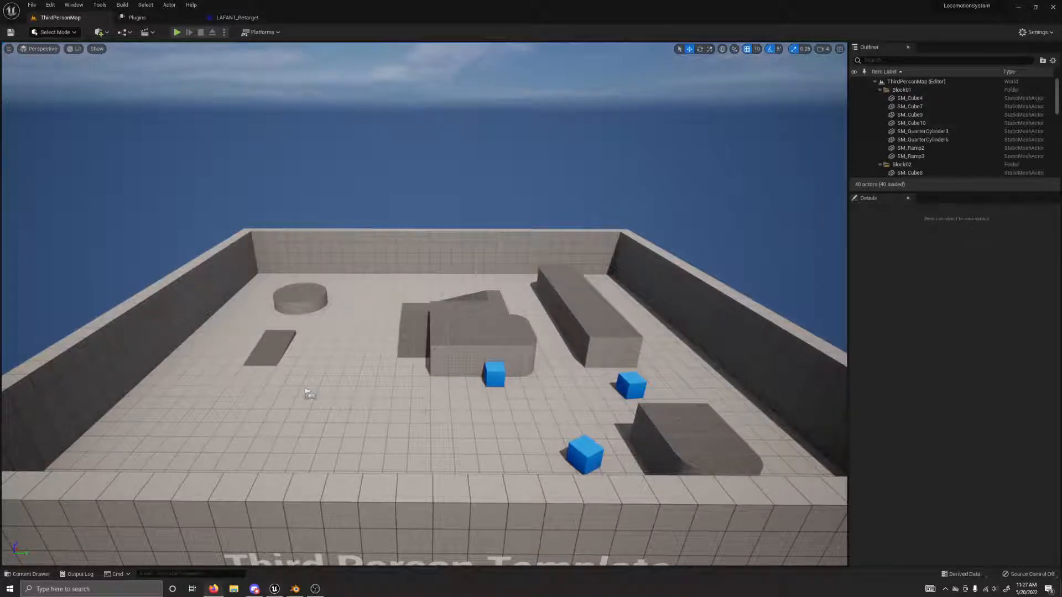
right_drag(424, 304, 482, 303)
key(a)
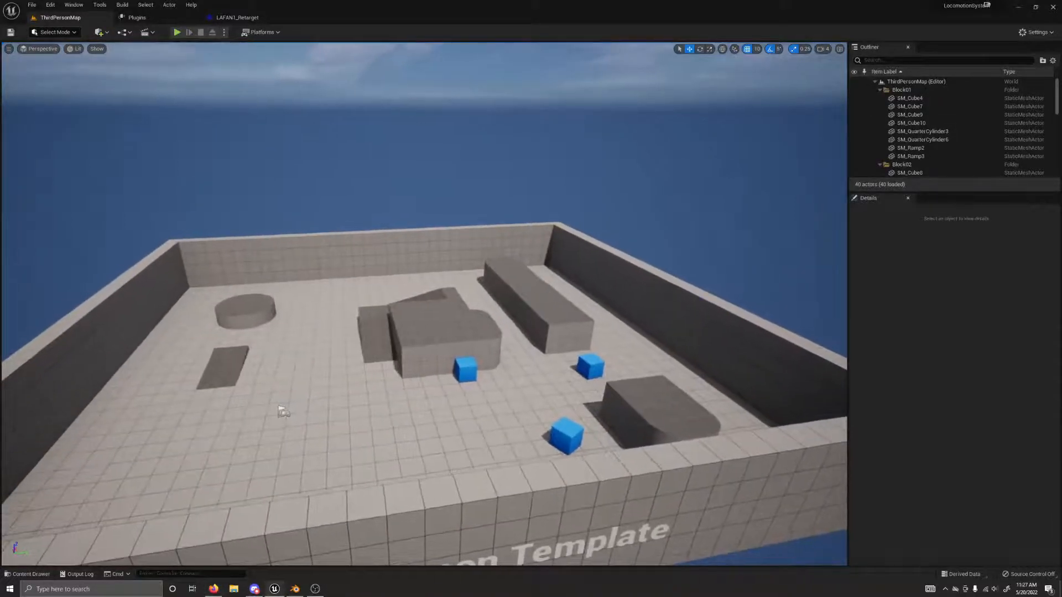
key(s)
key(a)
key(w)
key(s)
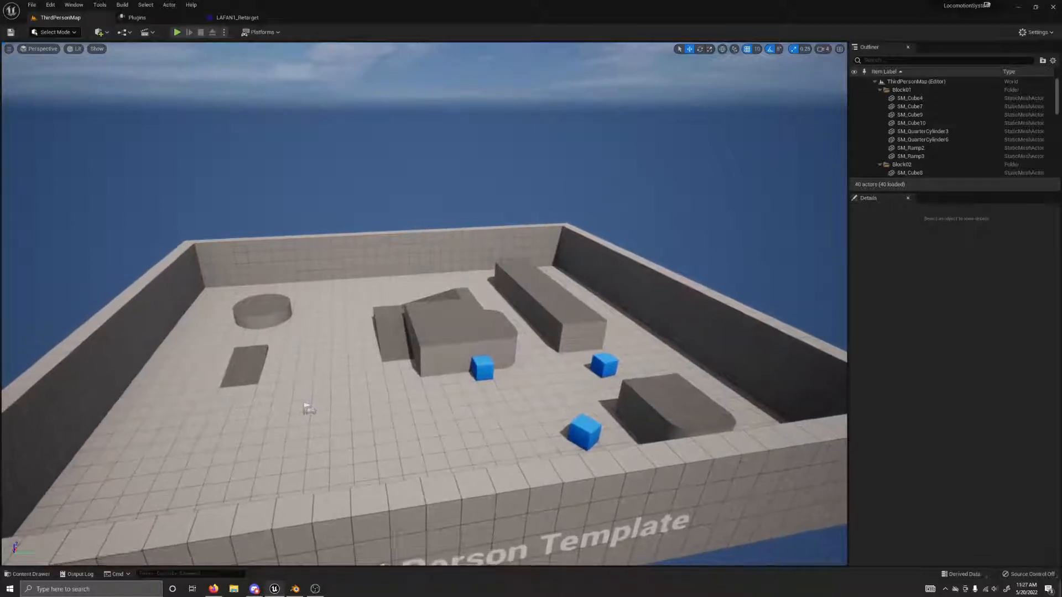
key(a)
right_drag(424, 304, 437, 307)
key(w)
key(a)
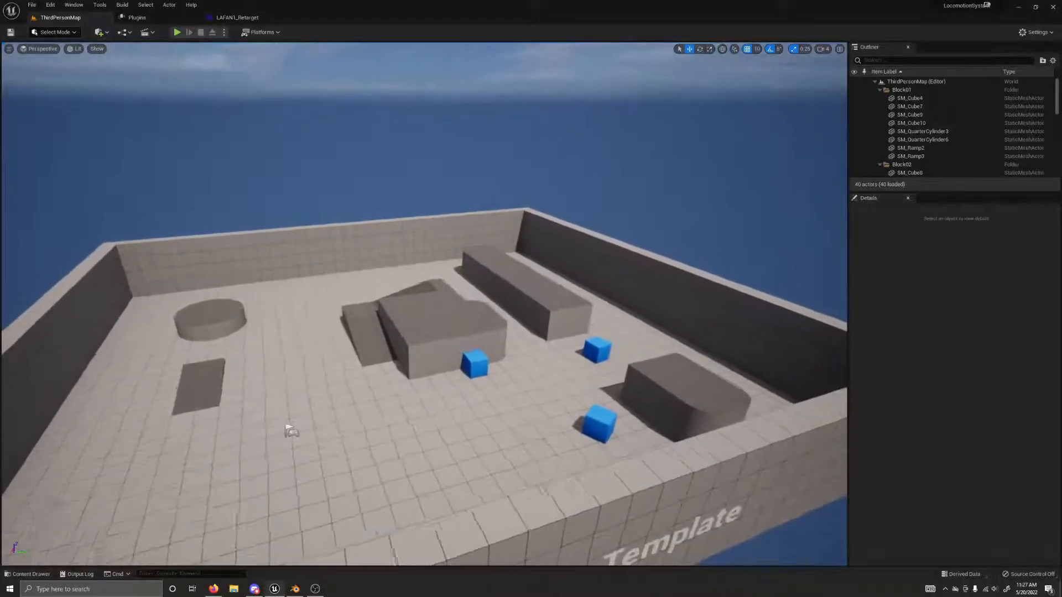
key(s)
key(e)
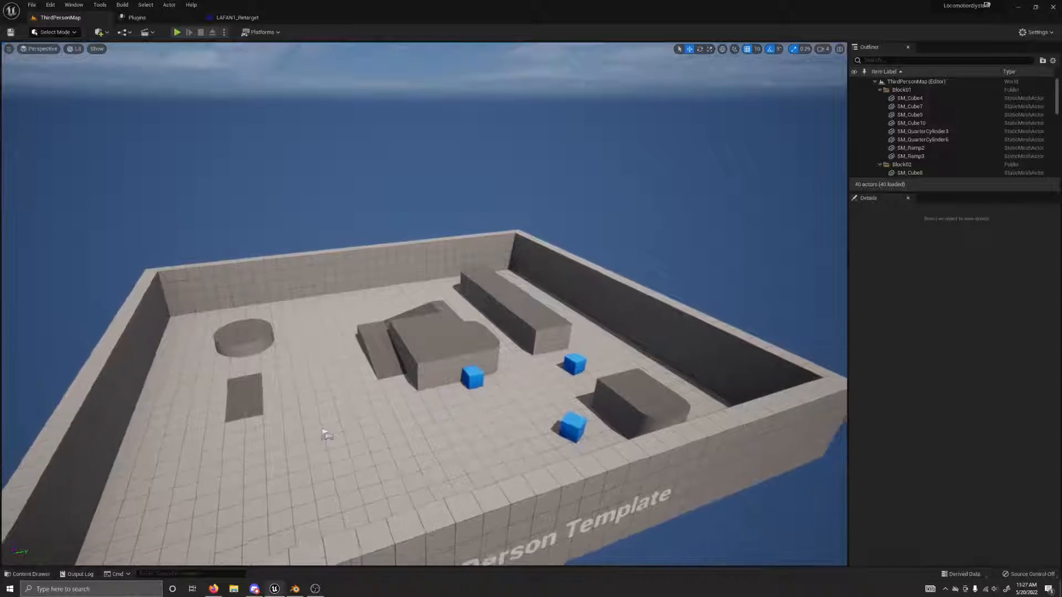
key(w)
right_drag(327, 434, 349, 496)
key(s)
Open the run1_subject2_OUTPUT animation from the Animations folder of the LAFAN1 character
key(ctrl+space)
click(314, 374)
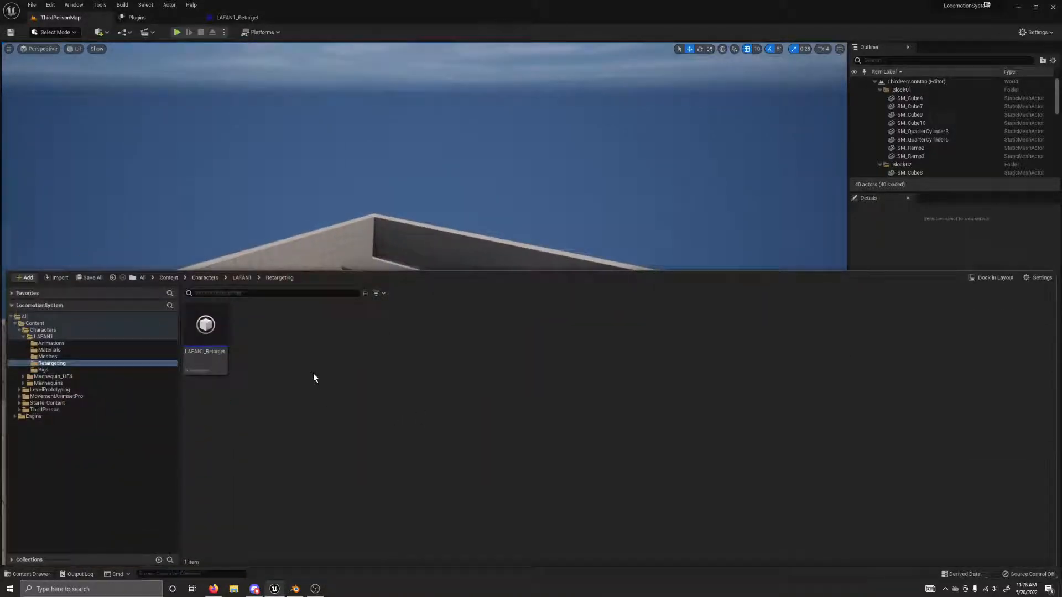
click(246, 279)
click(198, 327)
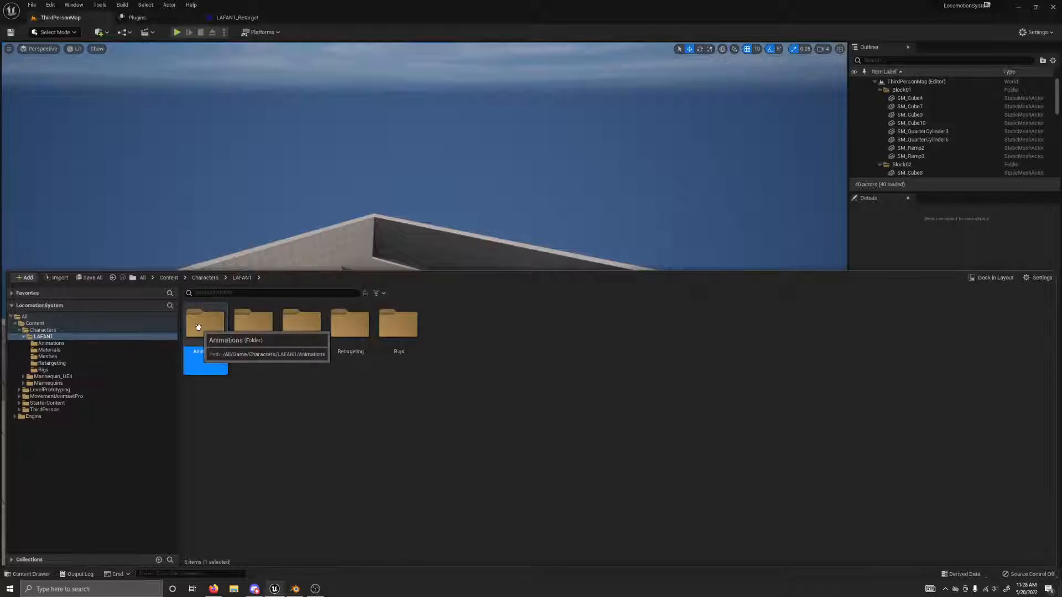
double_click(198, 327)
key(ctrl+space)
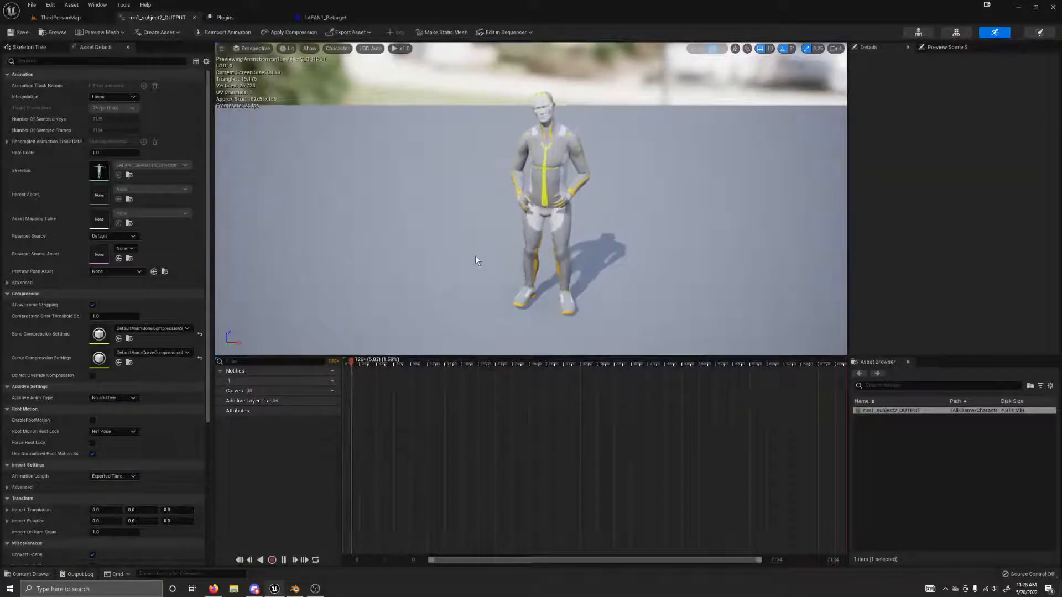
Show the animation's skeleton tree and select the Root bone to compare its position with the running character
right_drag(505, 284, 583, 237)
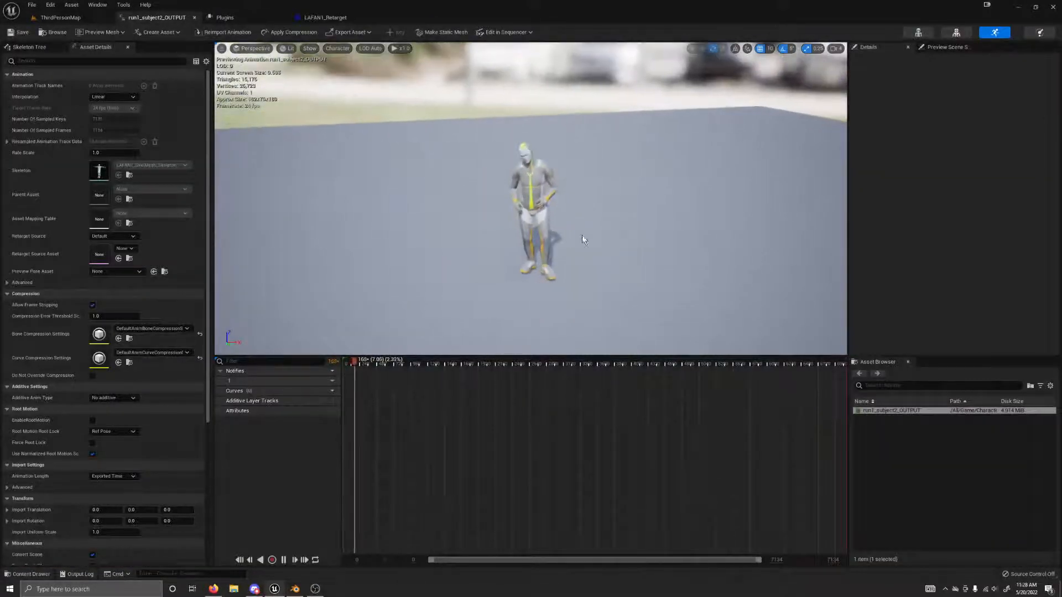
right_drag(464, 289, 581, 326)
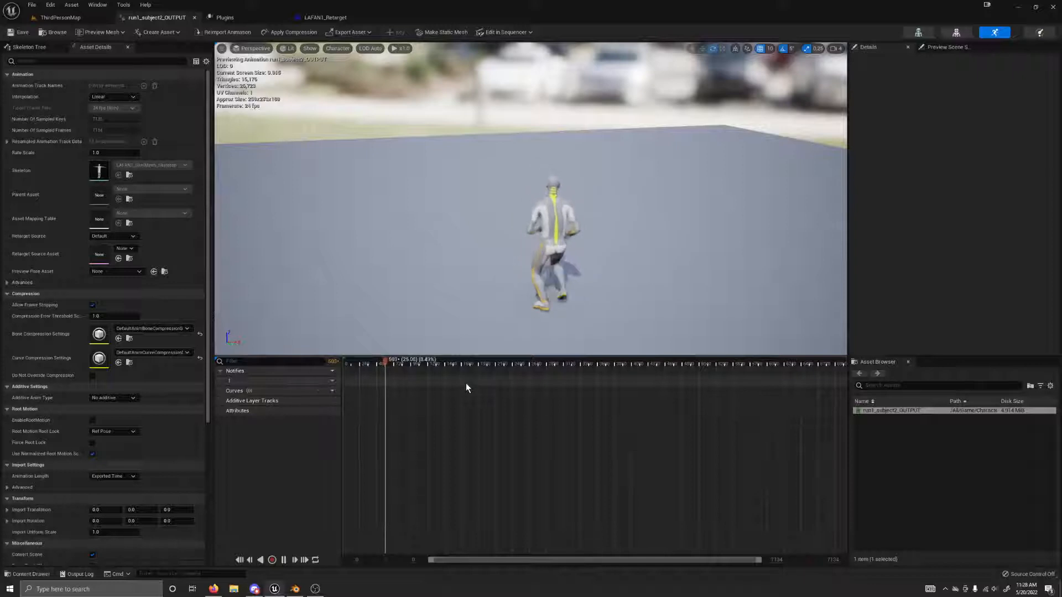
click(27, 48)
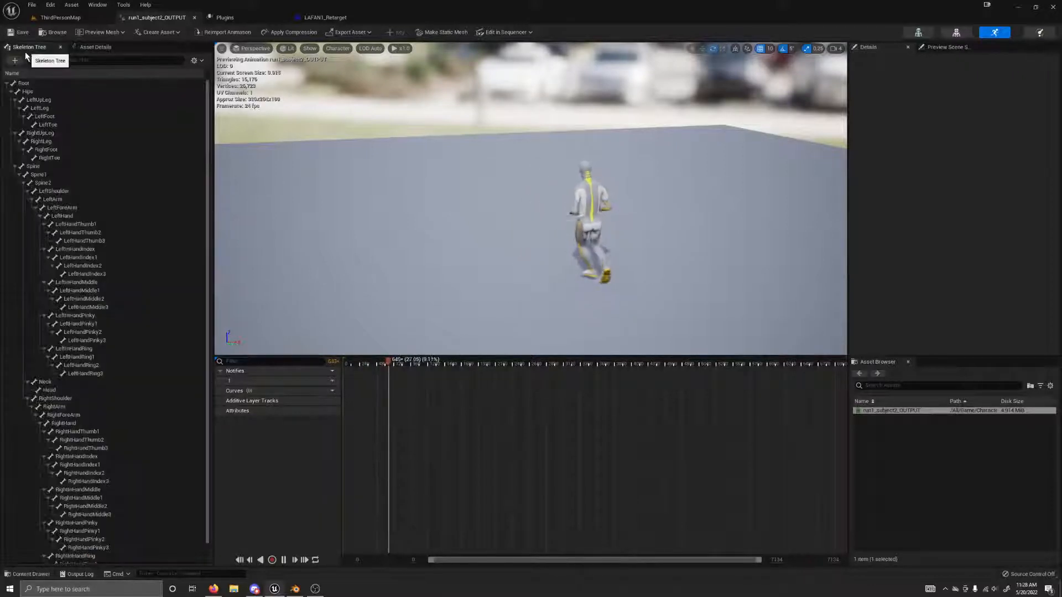
click(24, 83)
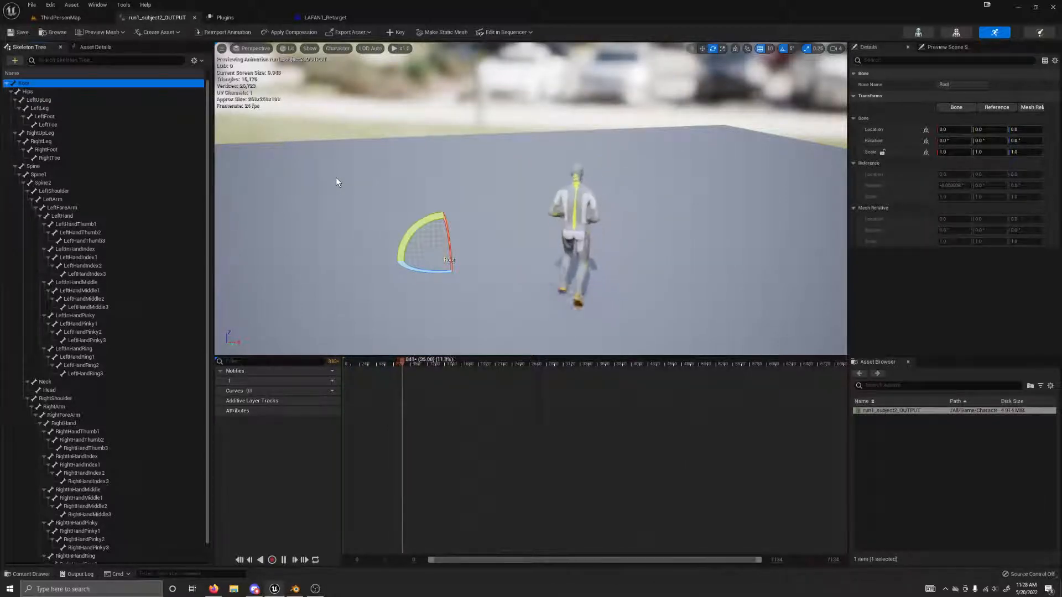
Switch to Blender and play the run2_subject1 armature's animation, examining its movement around the scene origin
click(59, 17)
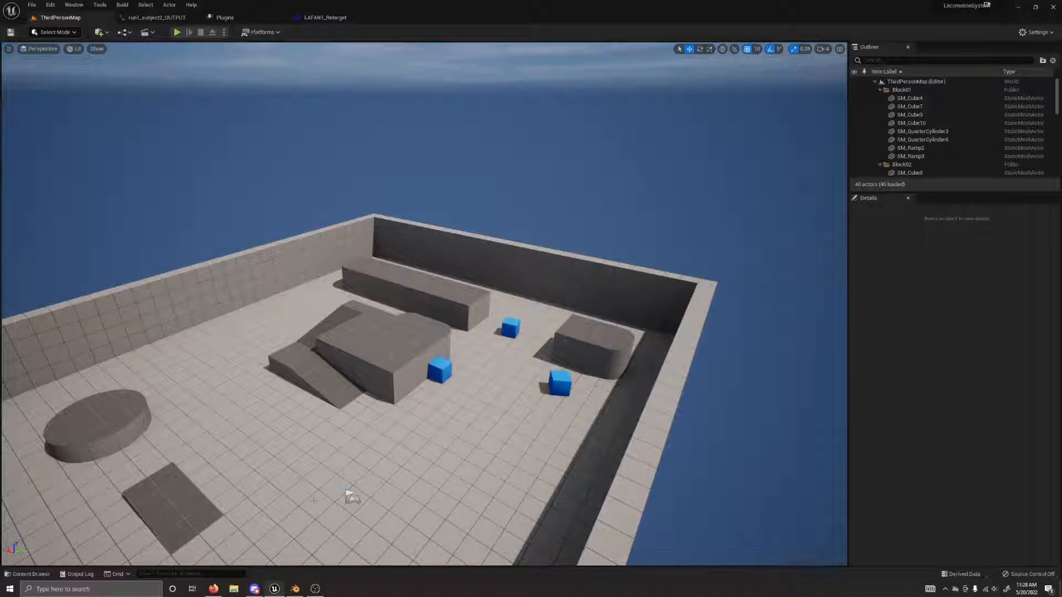
click(301, 585)
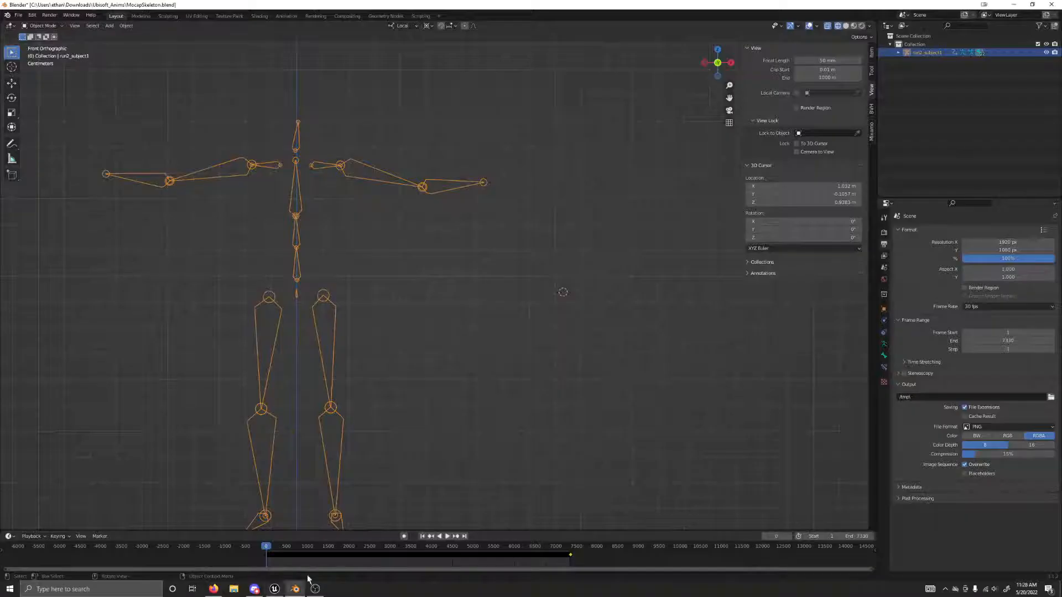
middle_drag(377, 446, 429, 415)
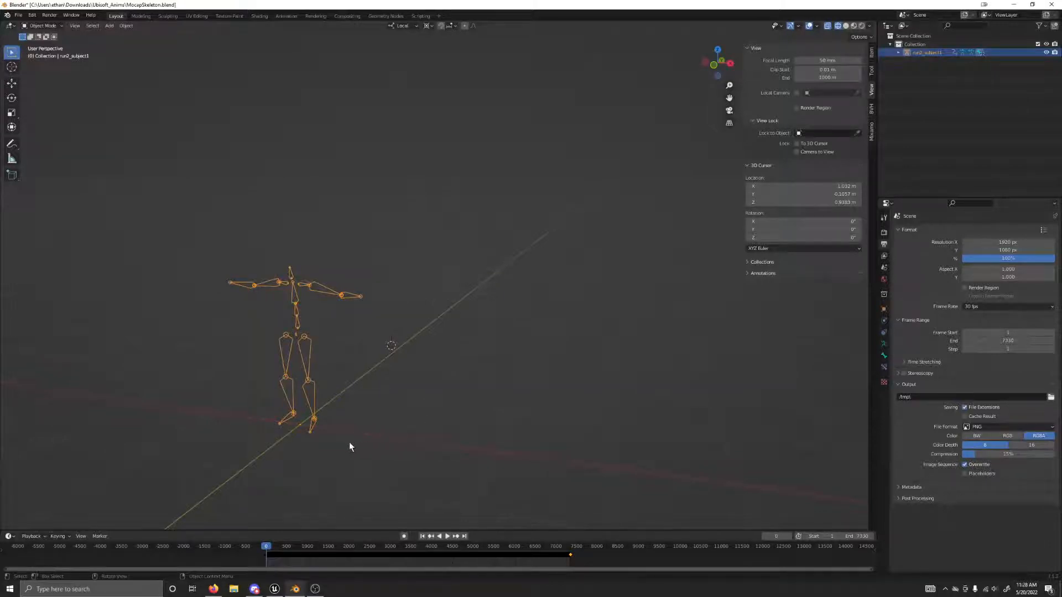
mouse_move(326, 428)
middle_down()
mouse_move(434, 430)
mouse_move(316, 425)
middle_up()
key(space)
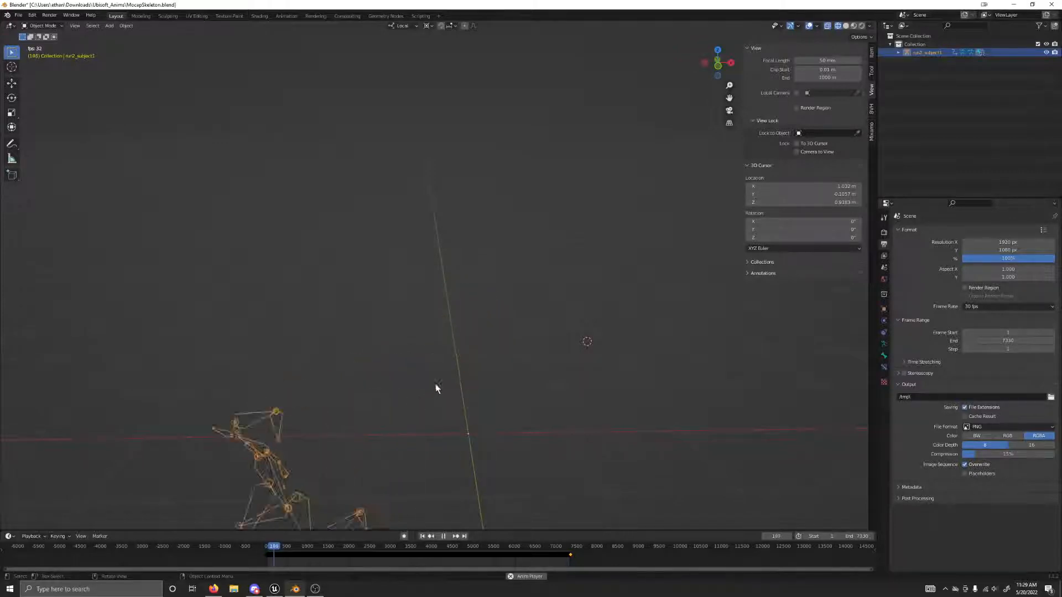
middle_drag(436, 386, 378, 408)
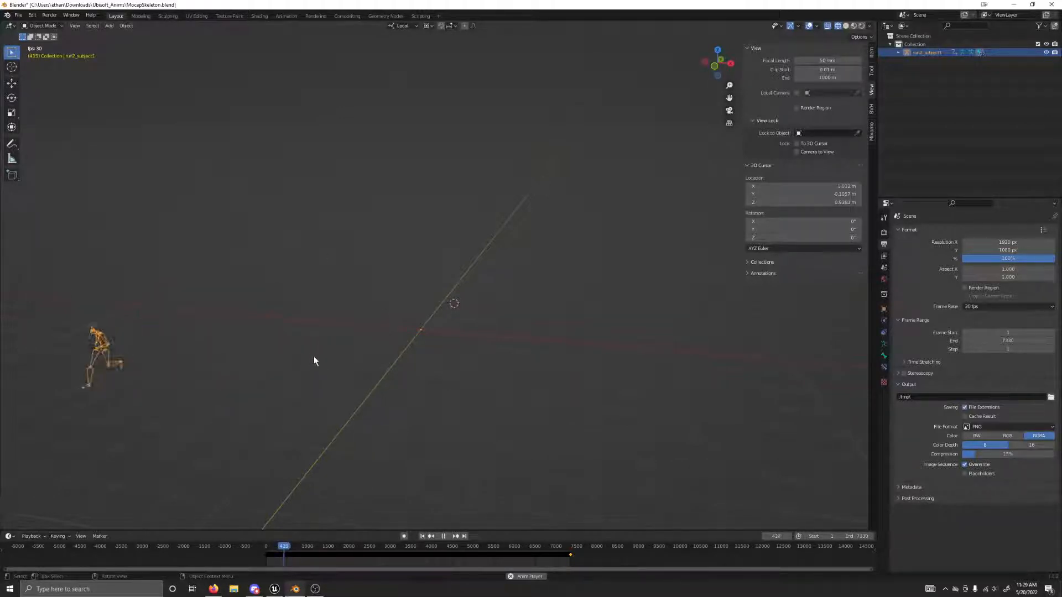
middle_drag(220, 422, 357, 413)
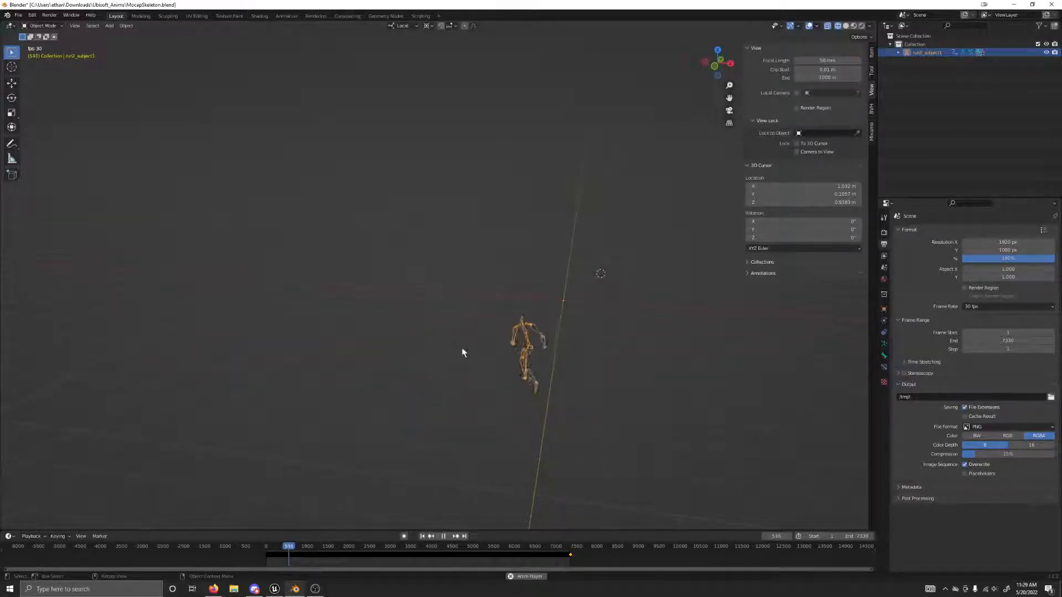
middle_drag(474, 350, 410, 336)
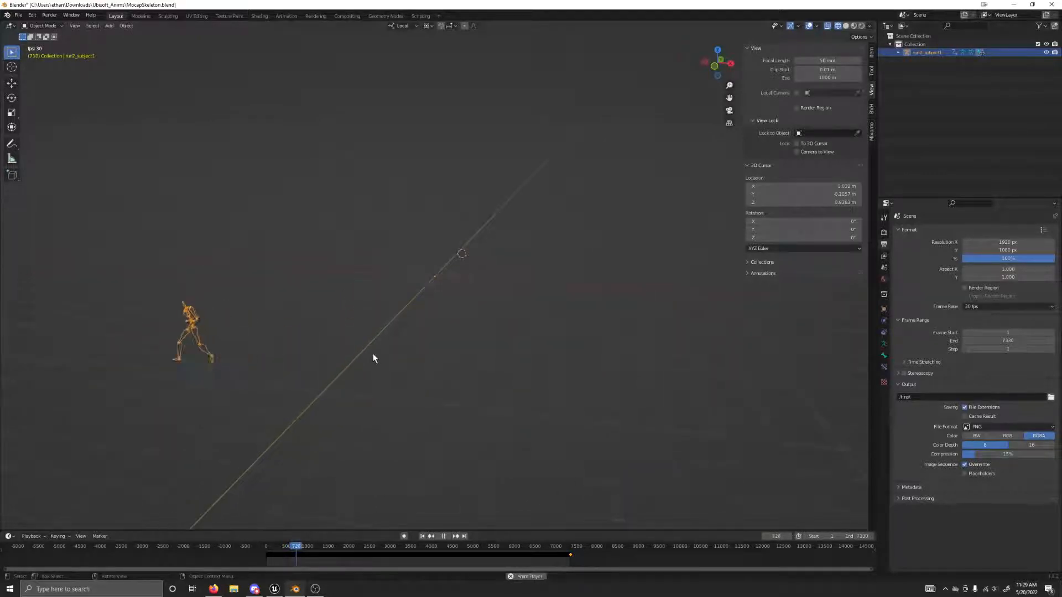
middle_drag(372, 355, 509, 346)
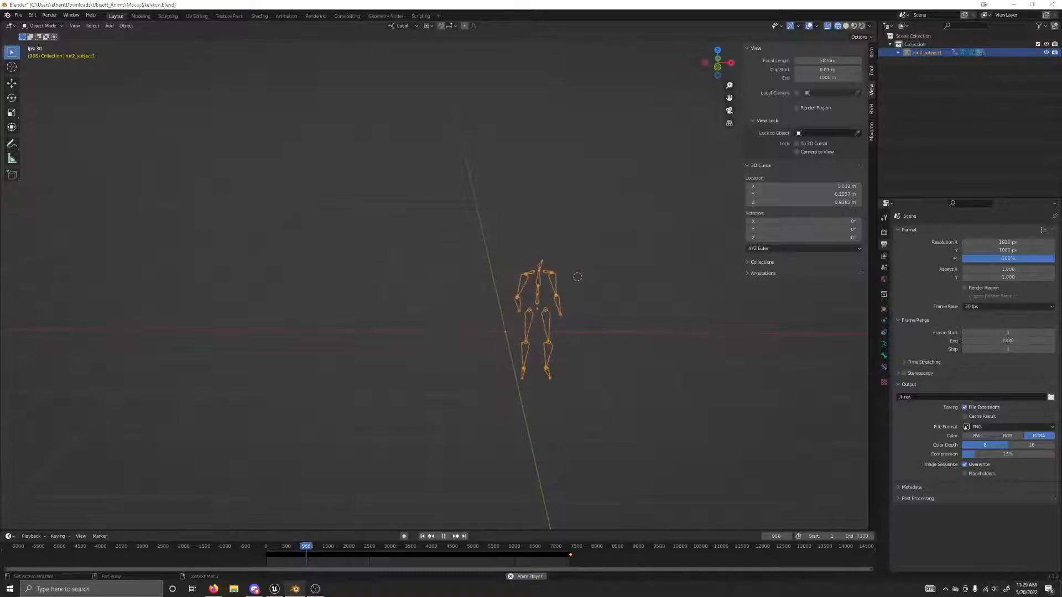
Switch back to Unreal Editor, bring up the run1_subject2_OUTPUT animation and reselect its Root bone
key(alt+Tab)
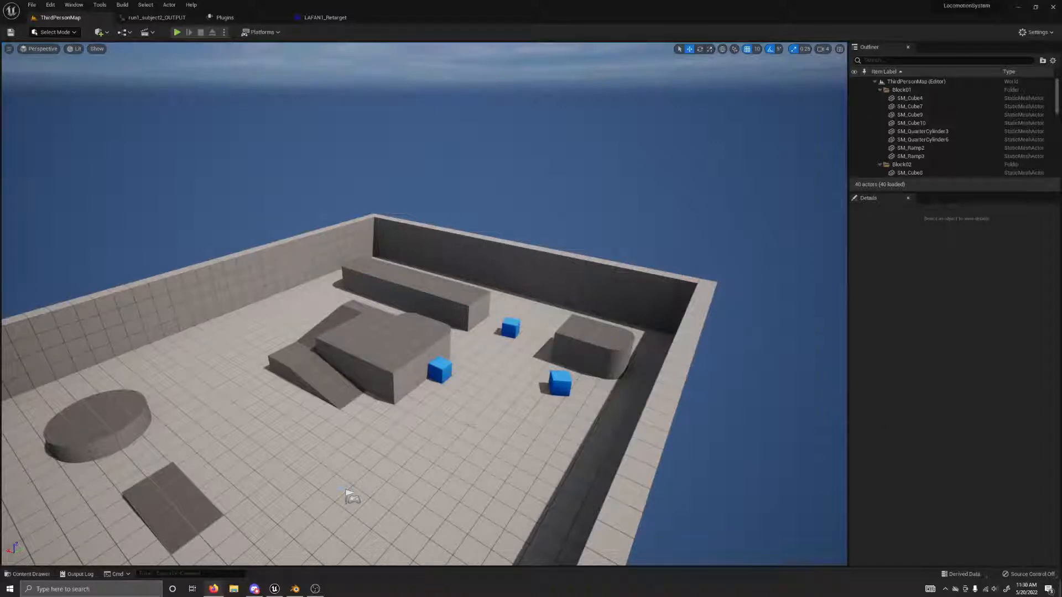
right_drag(423, 303, 448, 354)
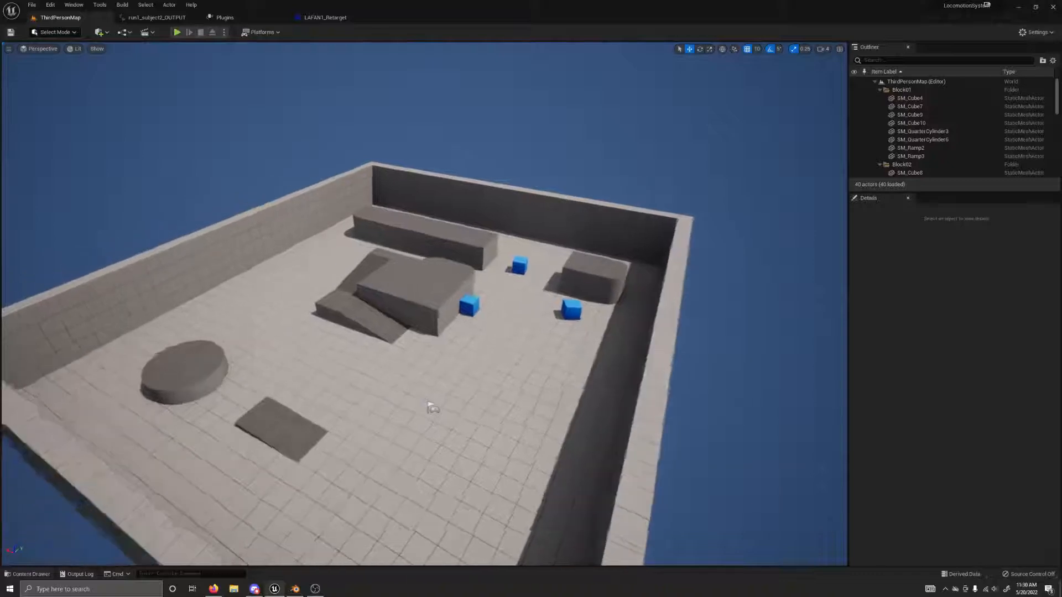
right_drag(432, 407, 392, 347)
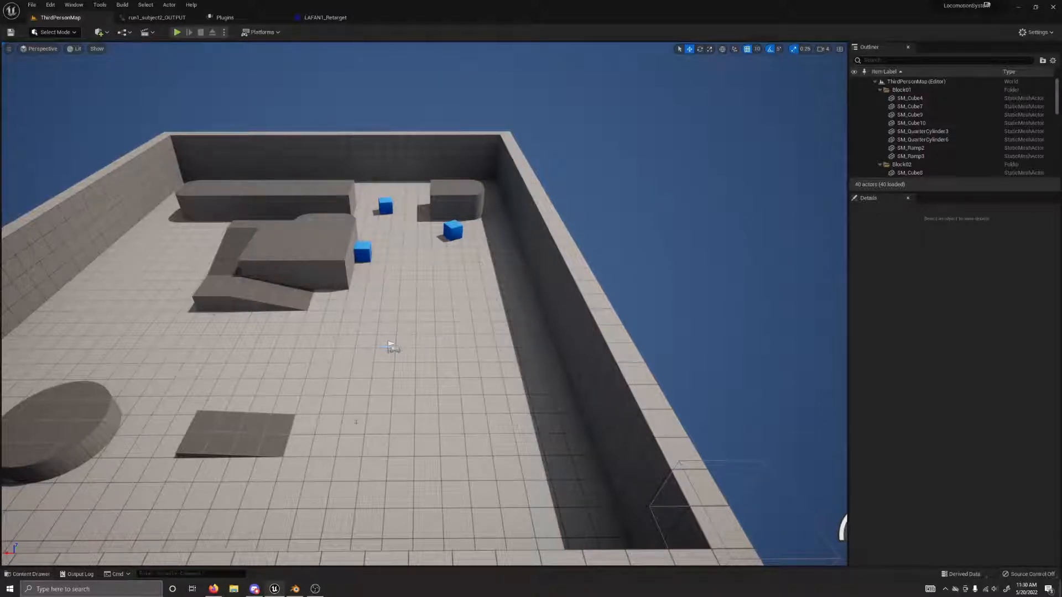
right_drag(355, 422, 344, 427)
key(ctrl+space)
double_click(199, 337)
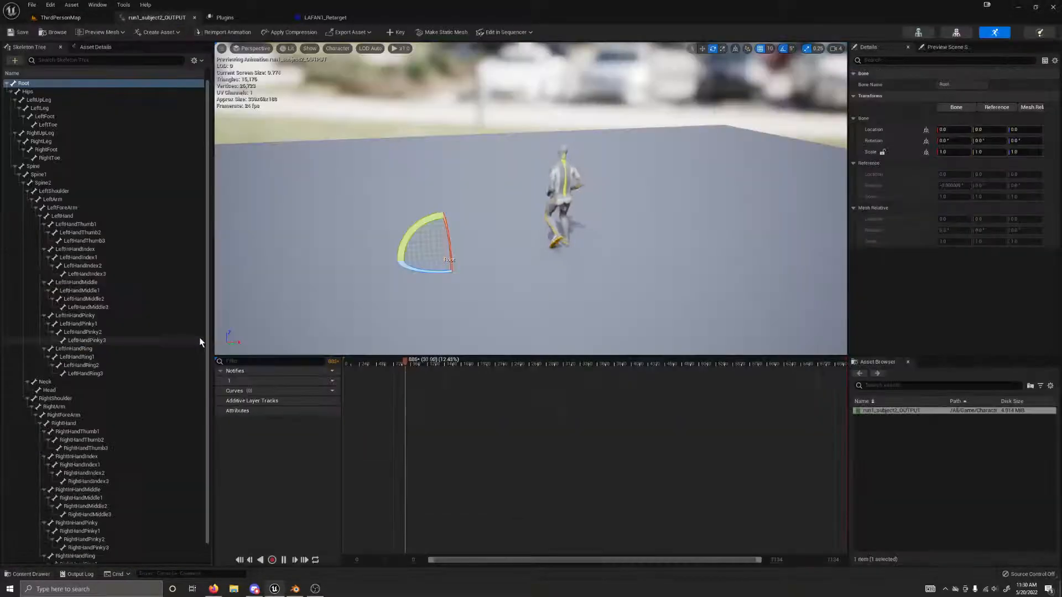
click(420, 320)
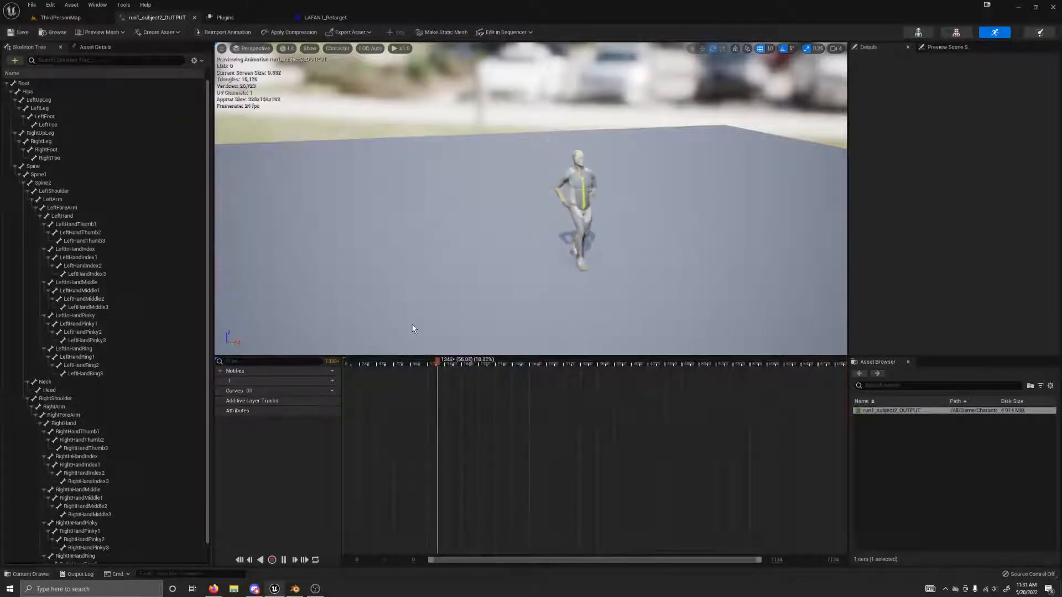
click(61, 84)
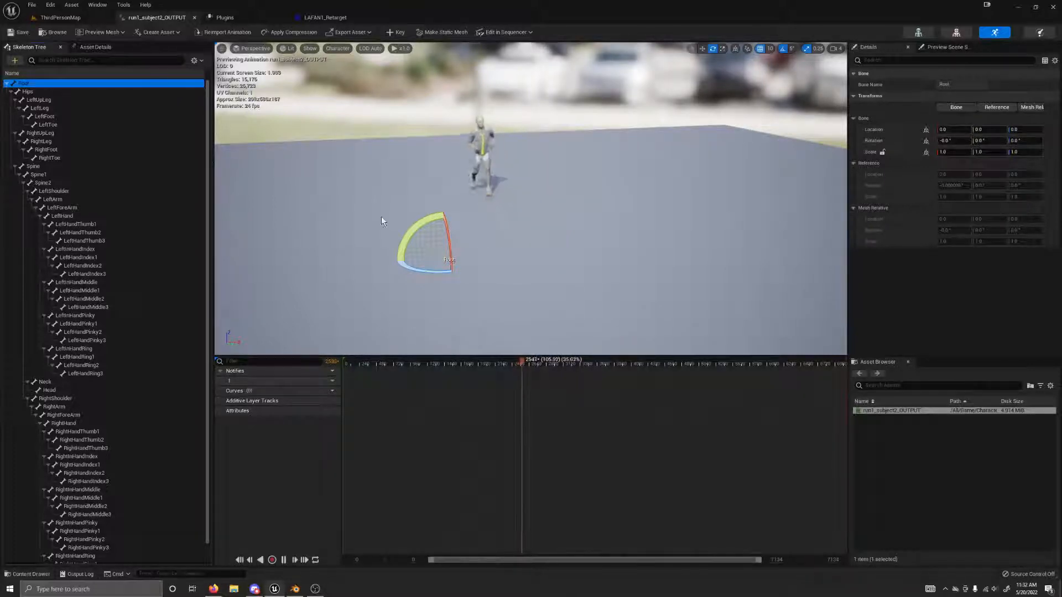
Open the LAFAN1_Retarget asset and widen its preview viewport to compare the source and target characters
click(352, 19)
mouse_move(281, 317)
right_down()
mouse_move(306, 341)
mouse_move(274, 326)
right_up()
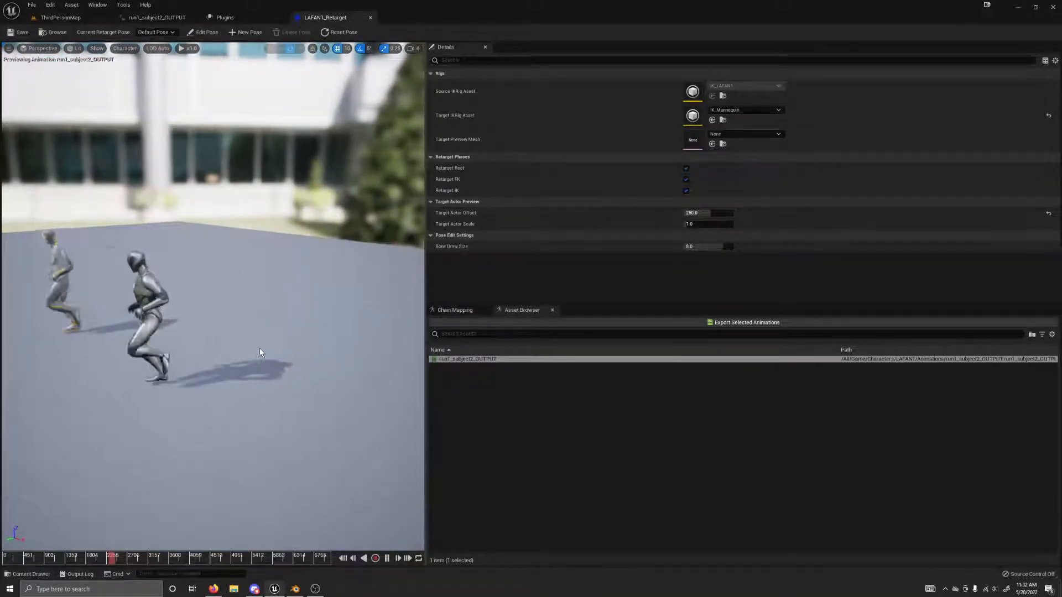
mouse_move(258, 349)
right_down()
mouse_move(196, 326)
mouse_move(258, 349)
right_up()
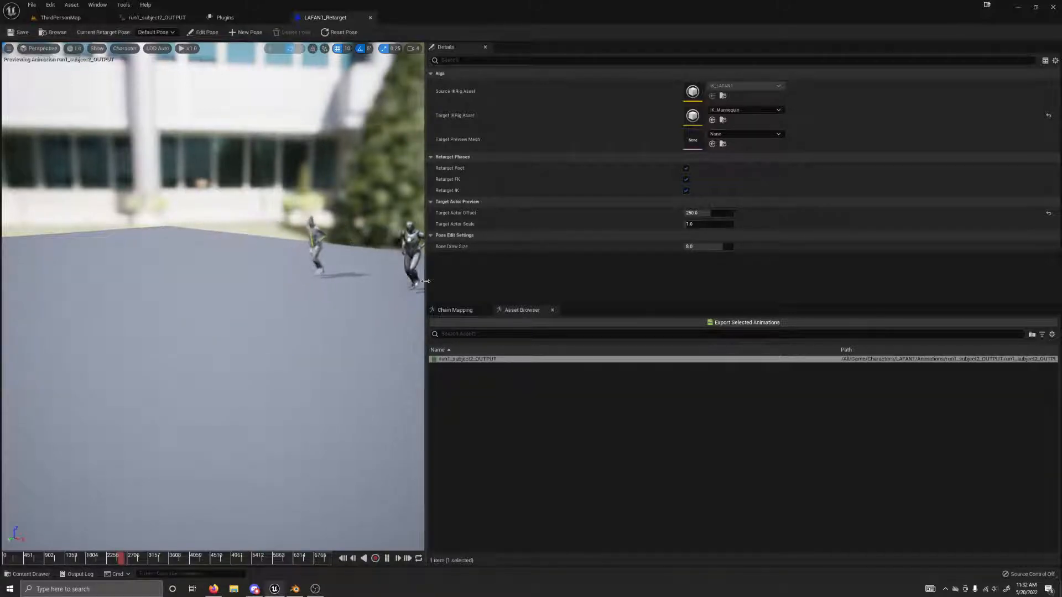
drag(427, 280, 634, 290)
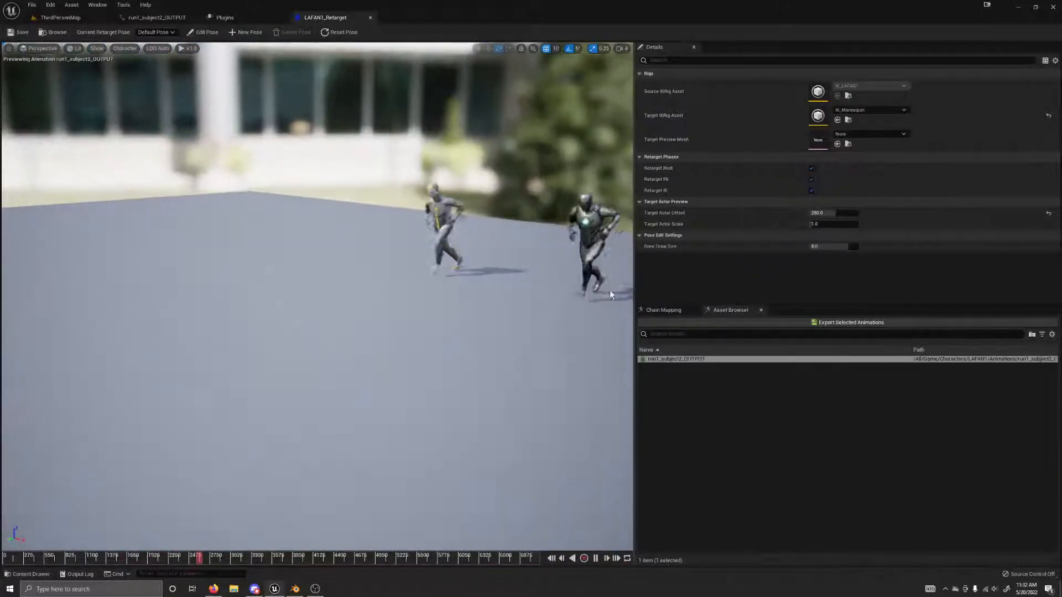
Switch to Blender and reset the 3D cursor to the world origin, using it as reference for the armature's motion
click(295, 589)
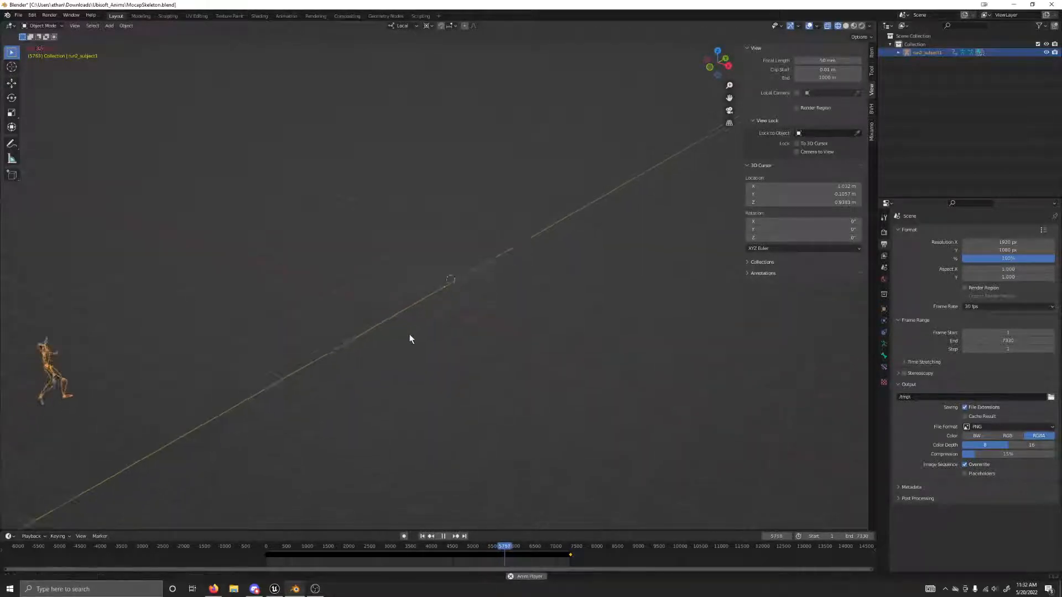
middle_drag(441, 336, 381, 371)
key(shift+c)
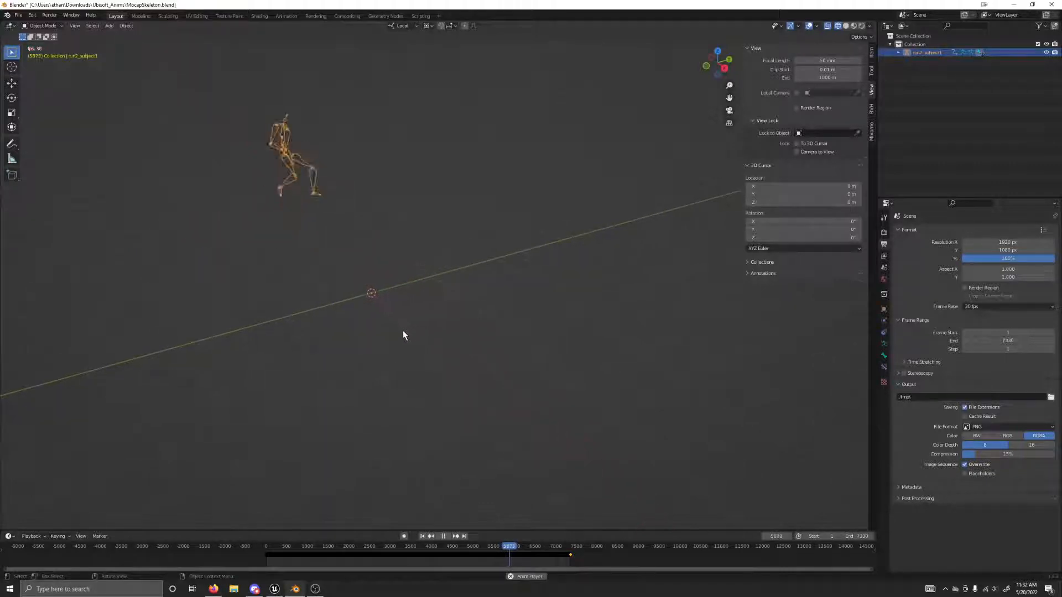
middle_drag(342, 332, 354, 332)
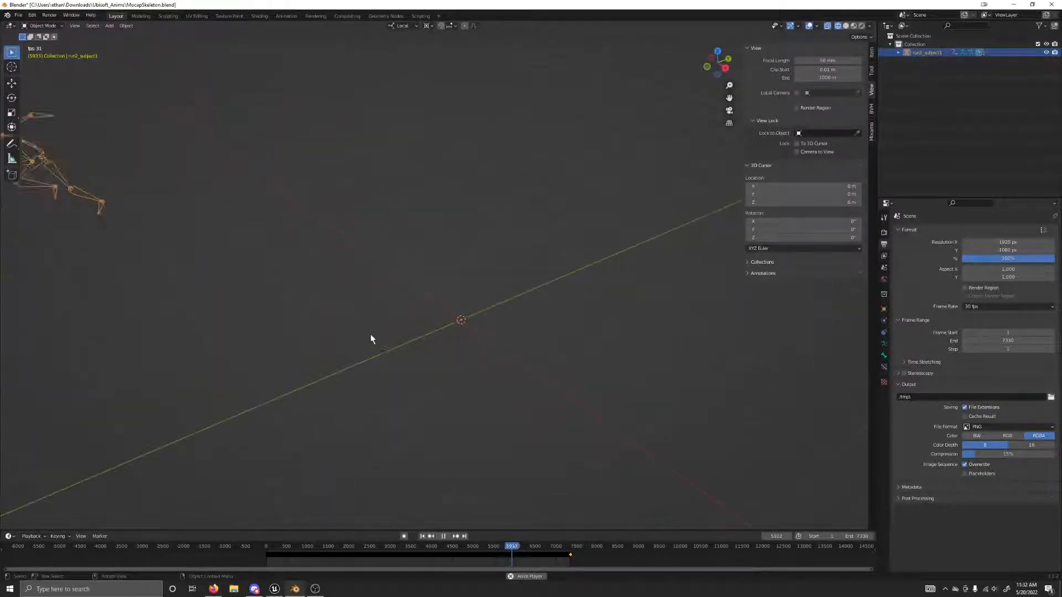
scroll(331, 340, down, 5)
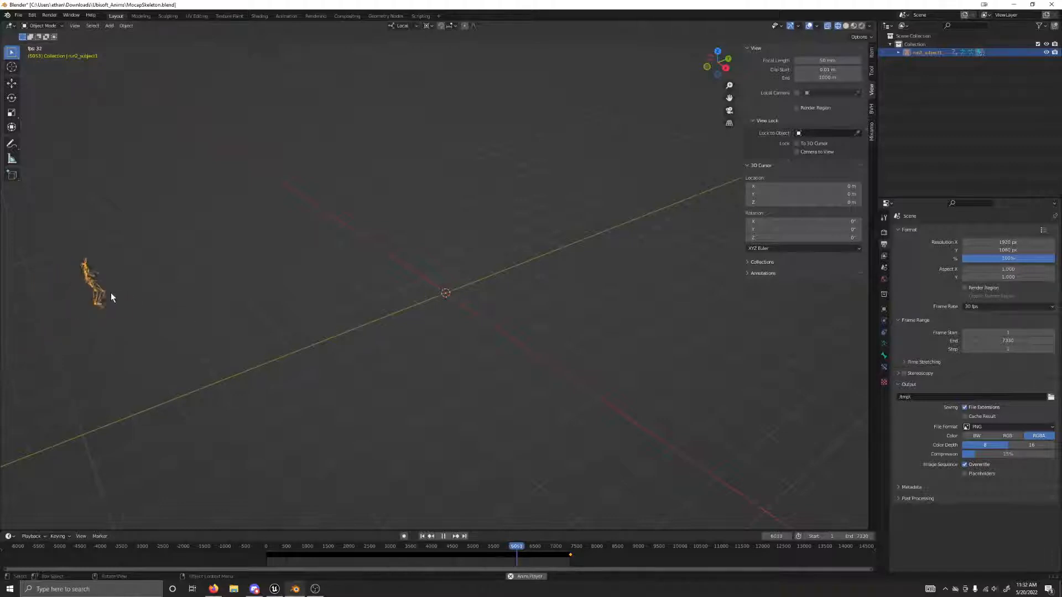
middle_drag(59, 291, 429, 403)
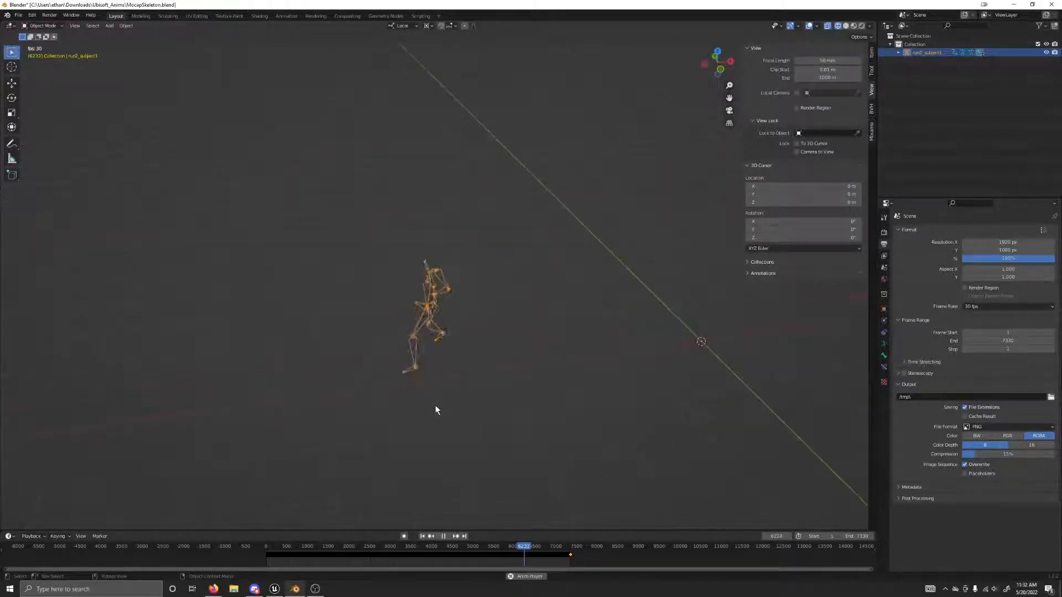
Return the armature's animation to frame 0 and display the Mixamo Rootbaker options
click(248, 546)
shift+middle_drag(724, 346, 639, 362)
click(870, 132)
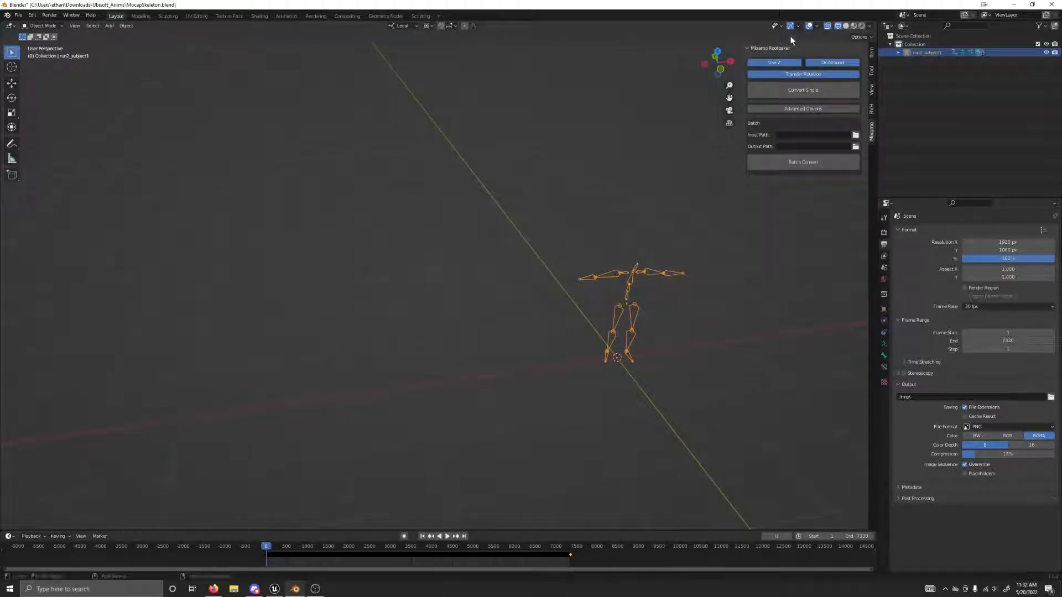
Show the Rootbaker's advanced options, try a single conversion of the armature with Use Z turned off, and undo the conversion
middle_drag(725, 144, 468, 299)
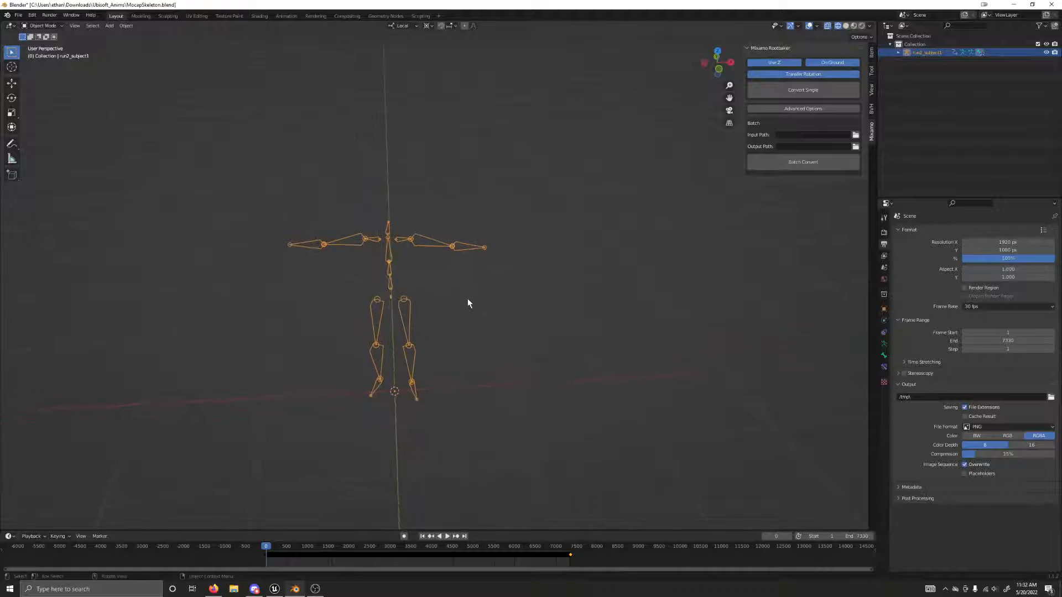
click(814, 109)
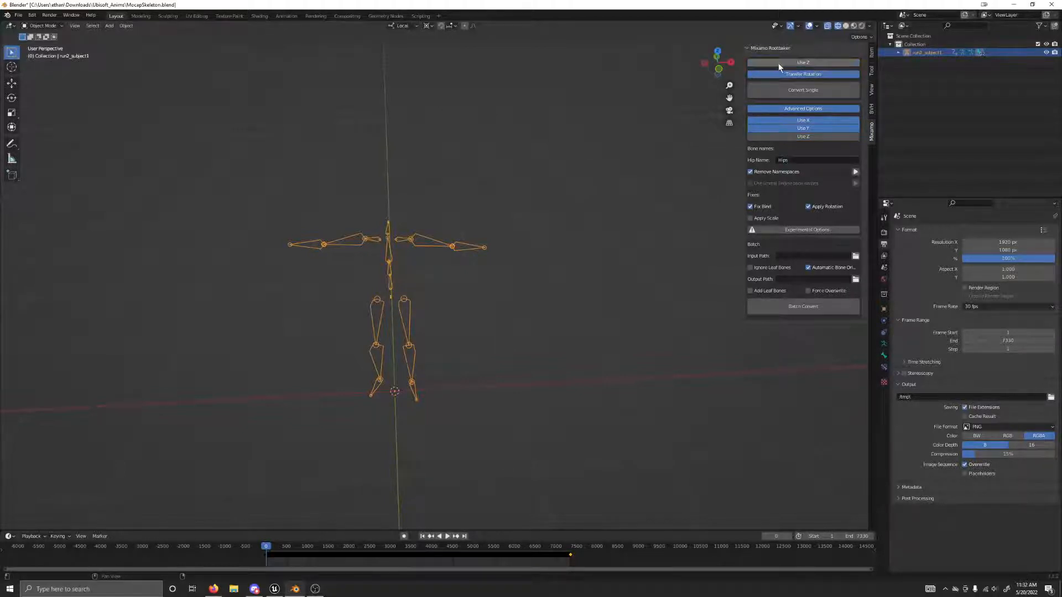
click(783, 92)
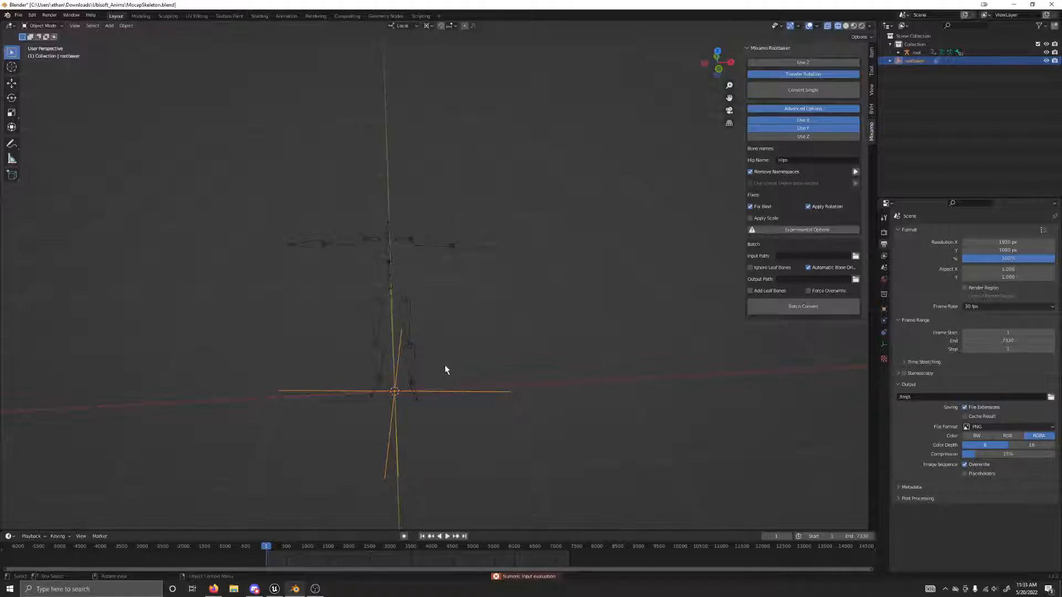
middle_drag(445, 365, 456, 362)
key(ctrl+z)
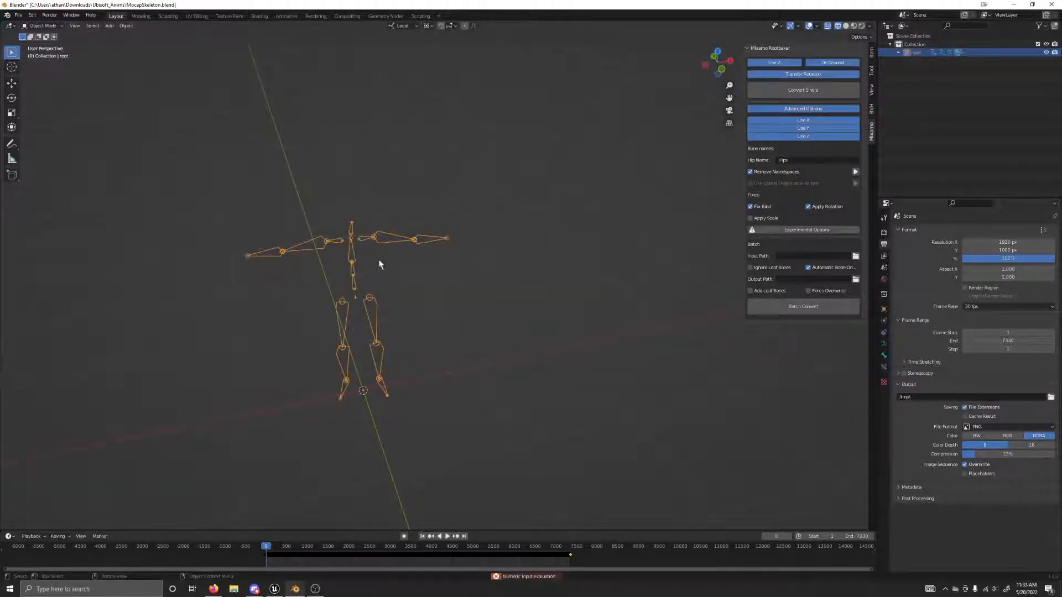
Try a single conversion with Use Z and On Ground enabled, and undo it
click(794, 91)
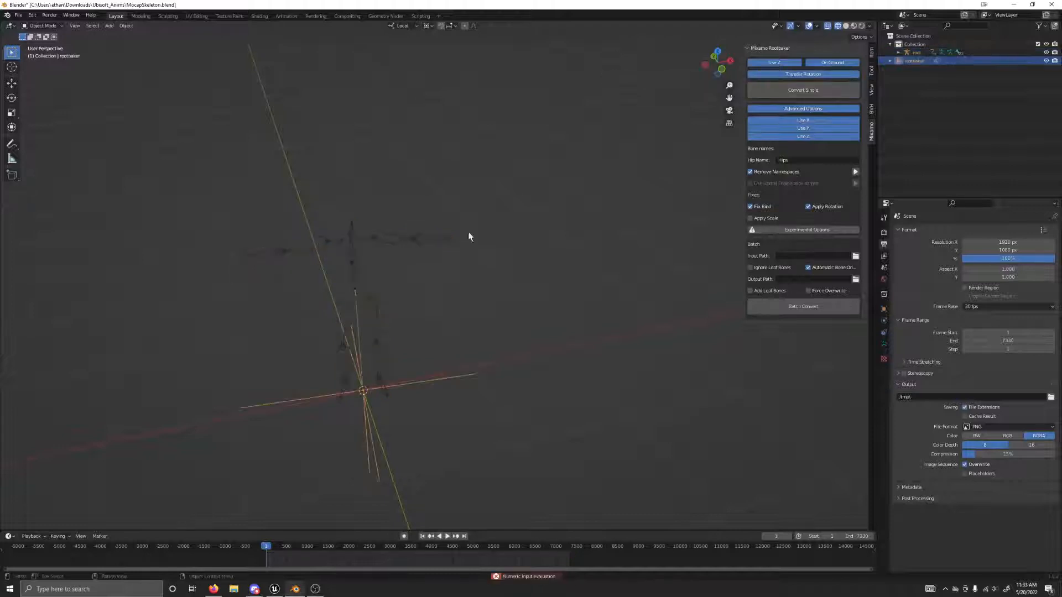
key(ctrl+z)
key(ctrl+shift+z)
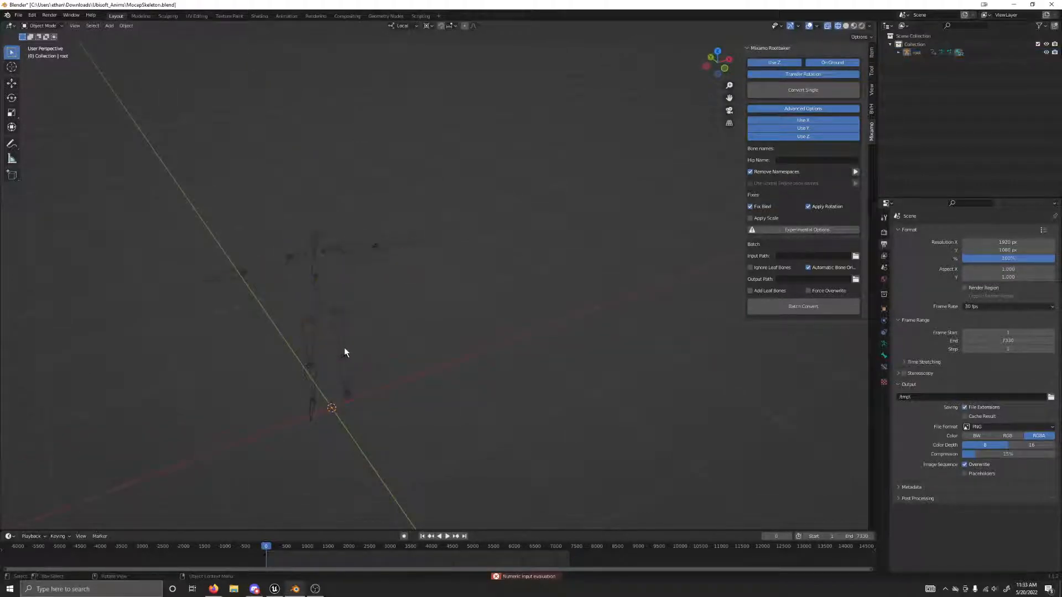
key(ctrl+z)
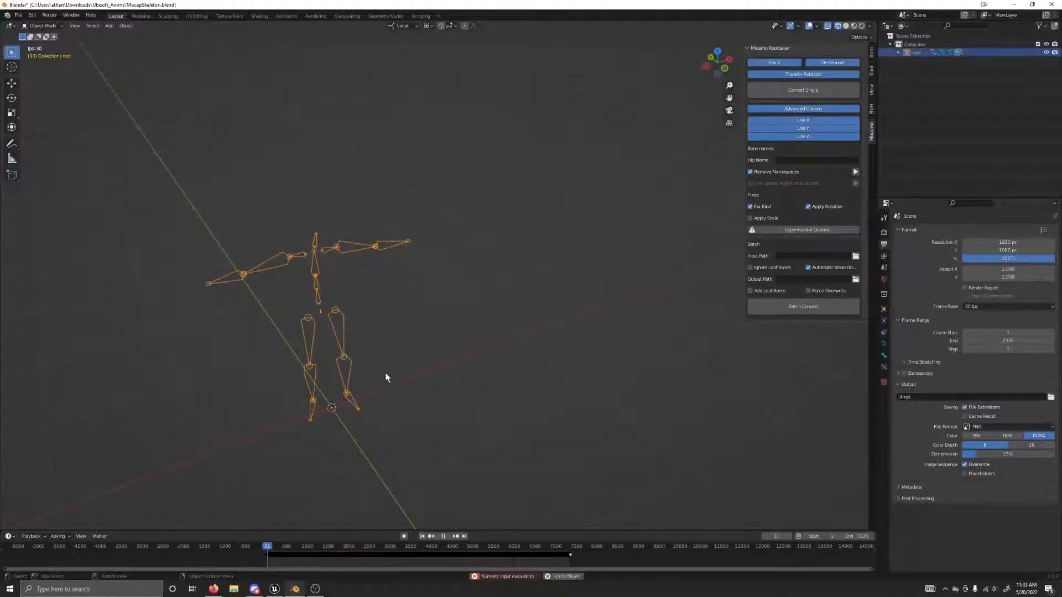
Return to frame 0, set the Rootbaker's hip name to Hips and convert the single armature
drag(271, 548, 264, 532)
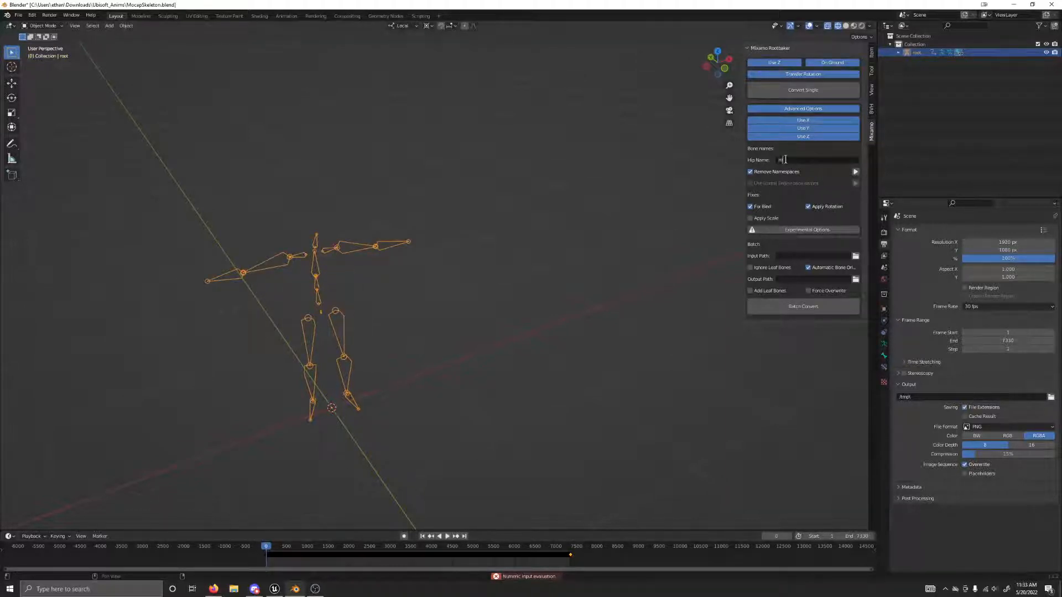
key(Return)
click(818, 90)
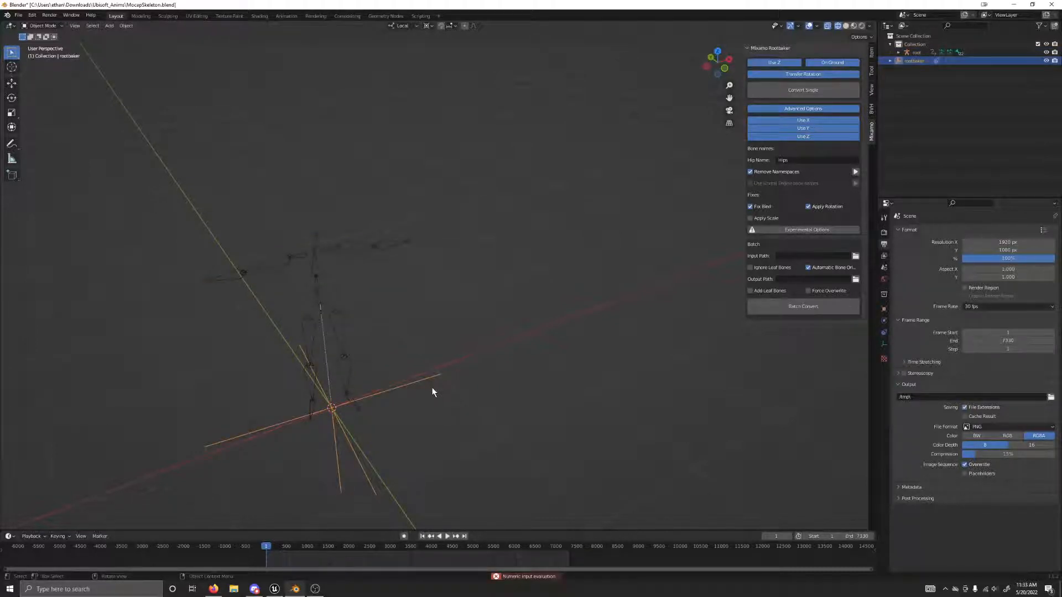
Play the animation and follow how the rootbaker empty travels and rotates with the skeleton, then return to frame 0
key(space)
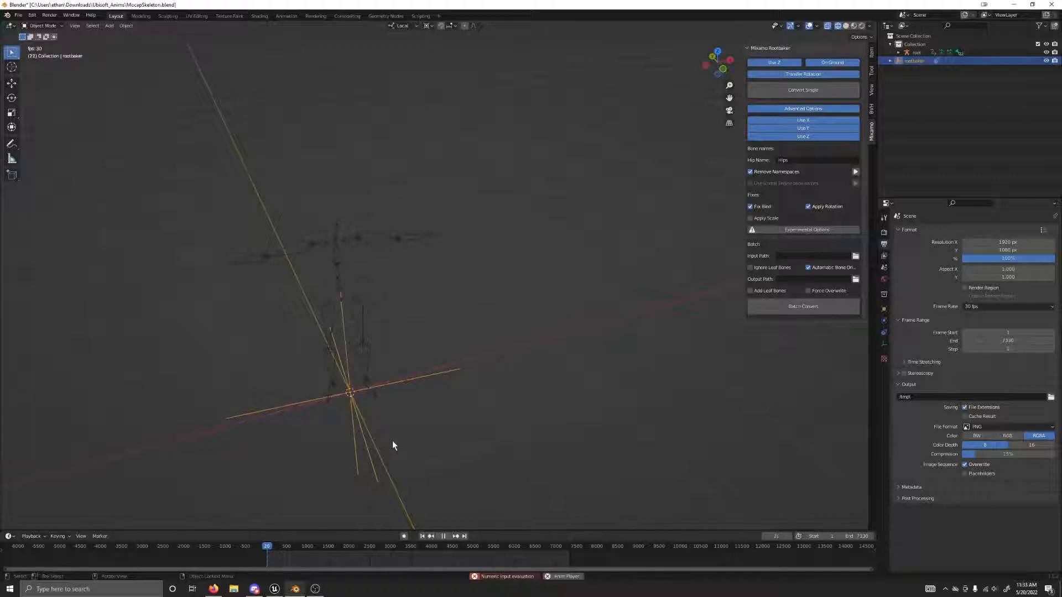
click(343, 546)
shift+middle_drag(514, 409, 392, 178)
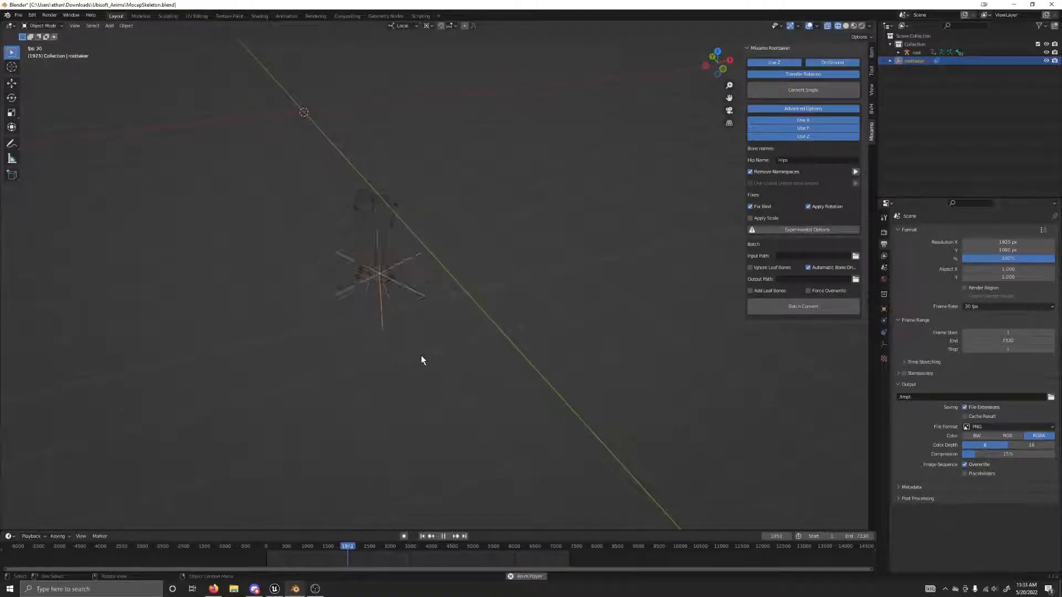
shift+middle_drag(386, 241, 472, 371)
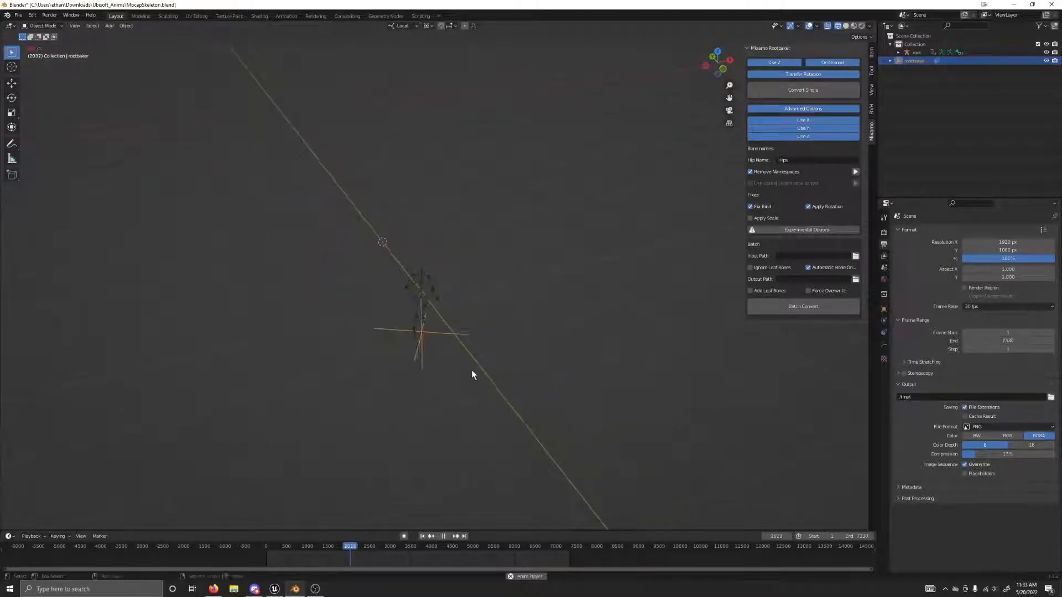
scroll(468, 396, up, 6)
shift+middle_drag(477, 359, 400, 389)
scroll(481, 393, down, 6)
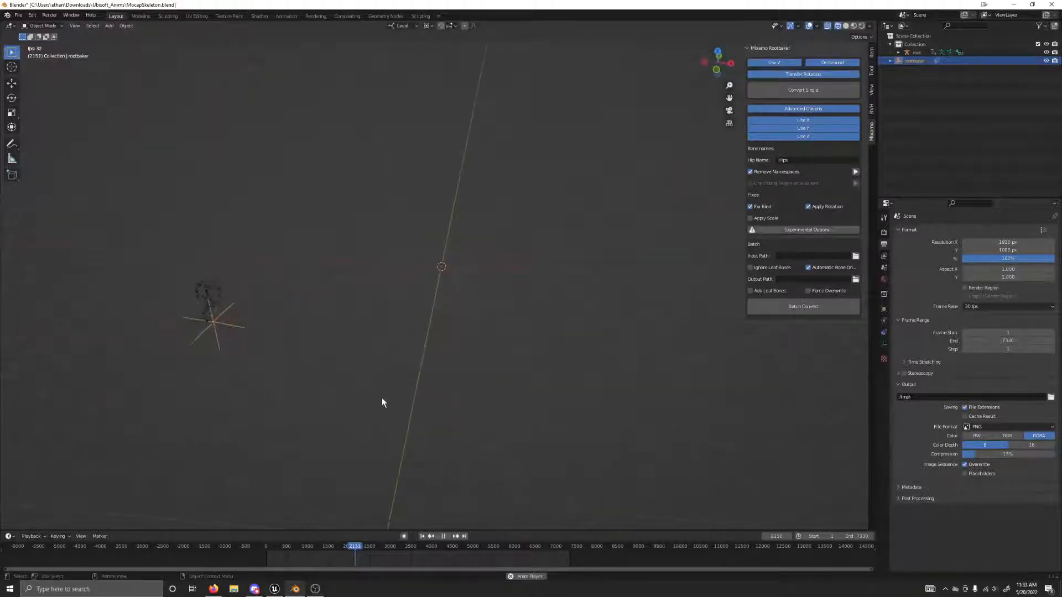
middle_drag(354, 438, 410, 435)
key(space)
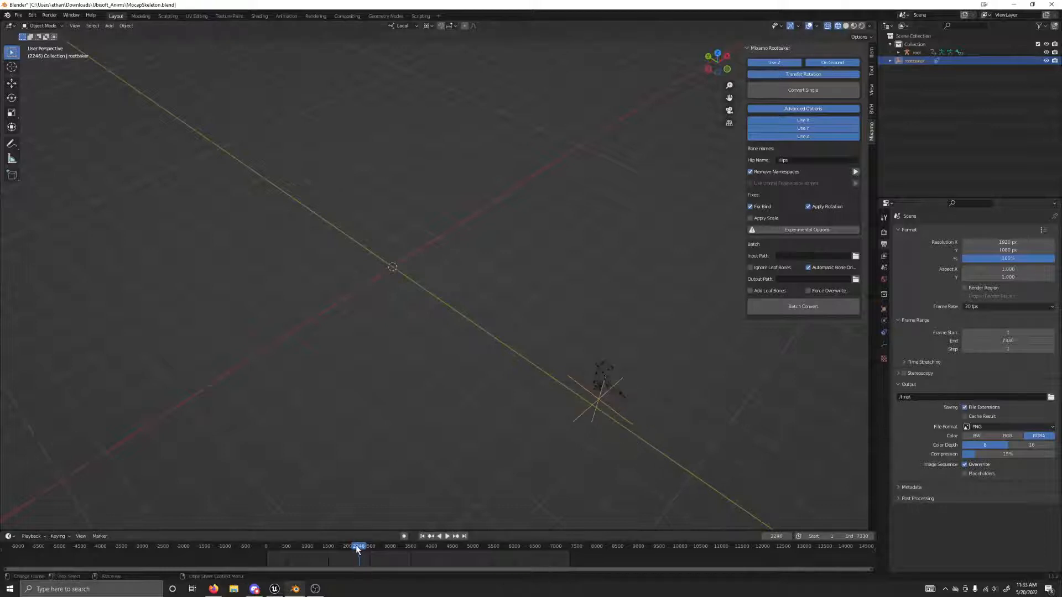
drag(359, 549, 266, 547)
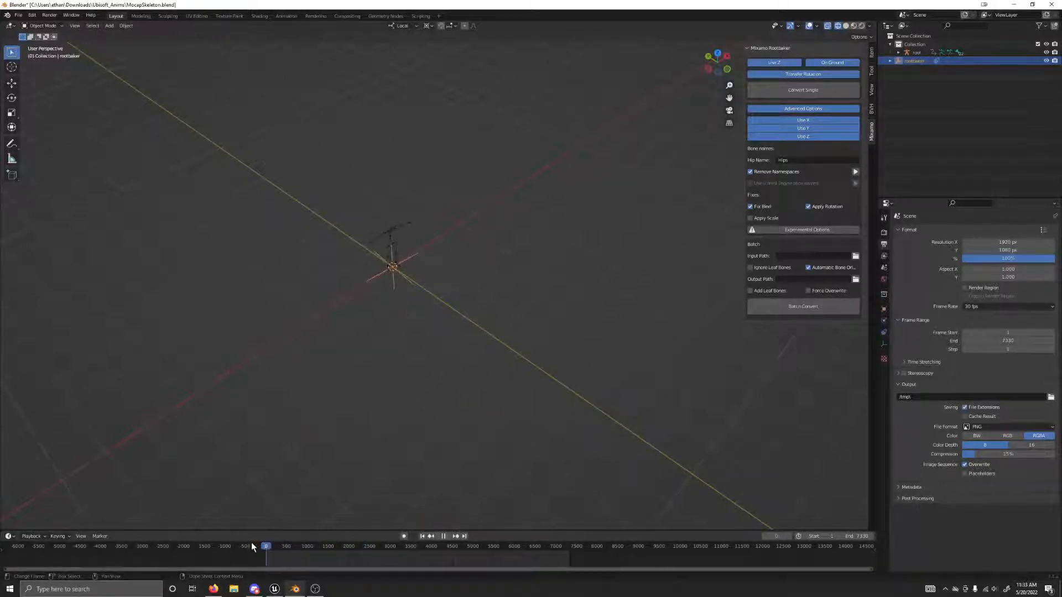
Select the root armature, play its motion from a frame near 850, and return to frame 0
middle_drag(395, 374, 445, 281)
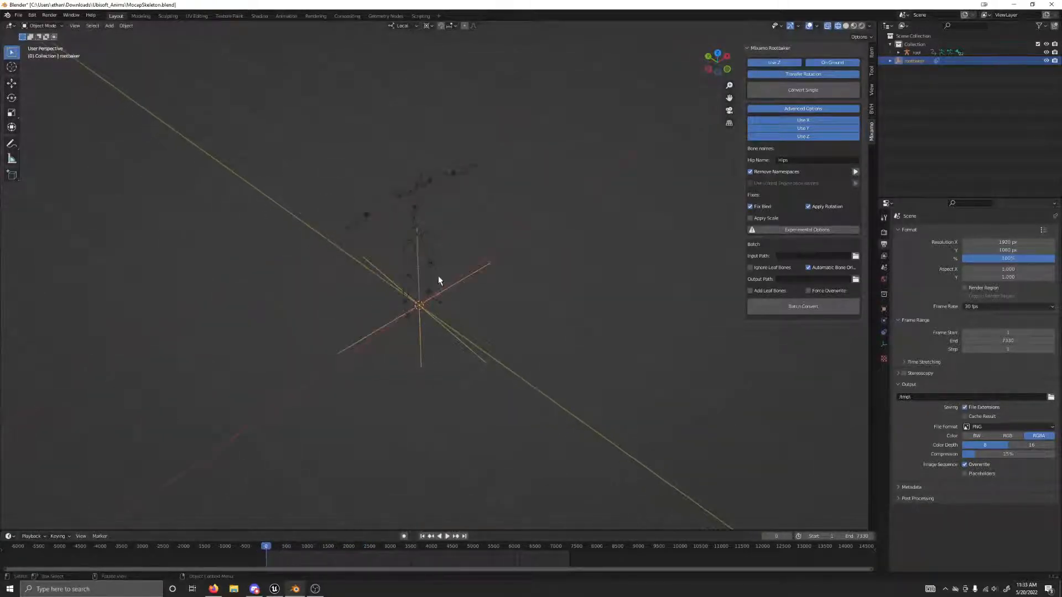
click(437, 271)
key(space)
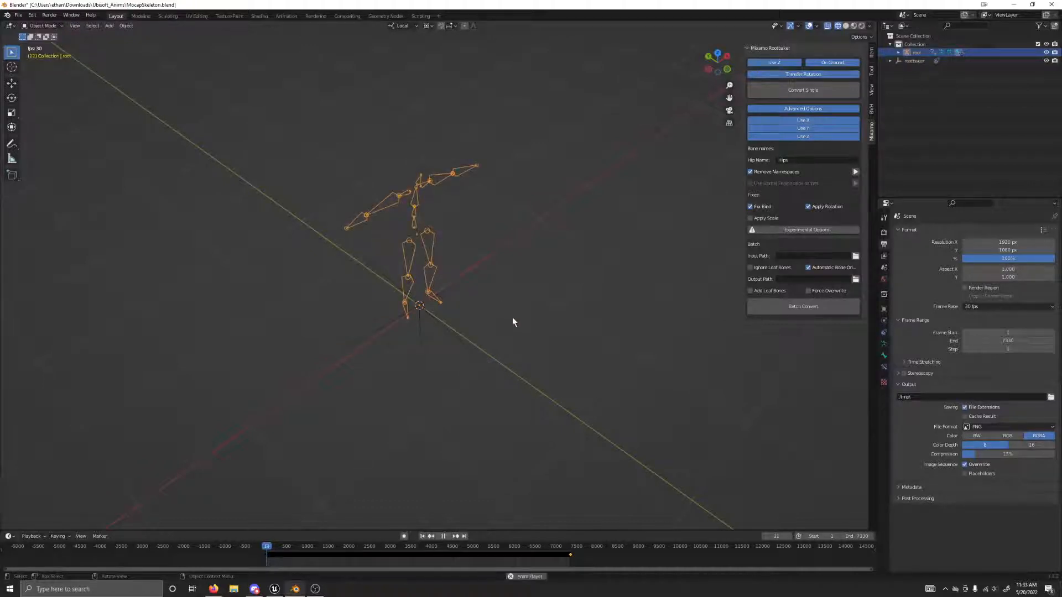
click(301, 548)
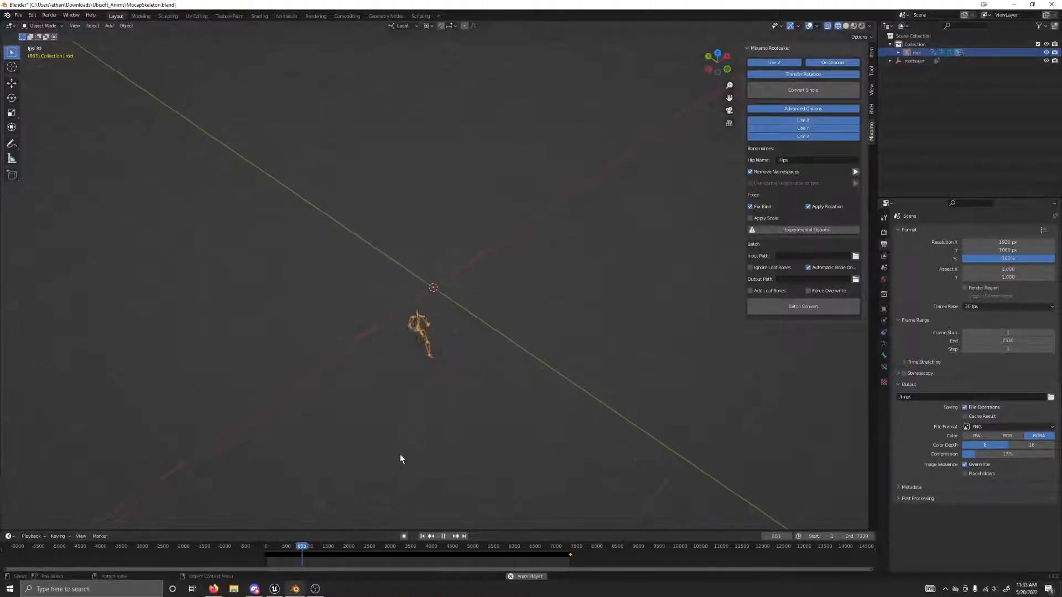
key(space)
drag(303, 549, 247, 550)
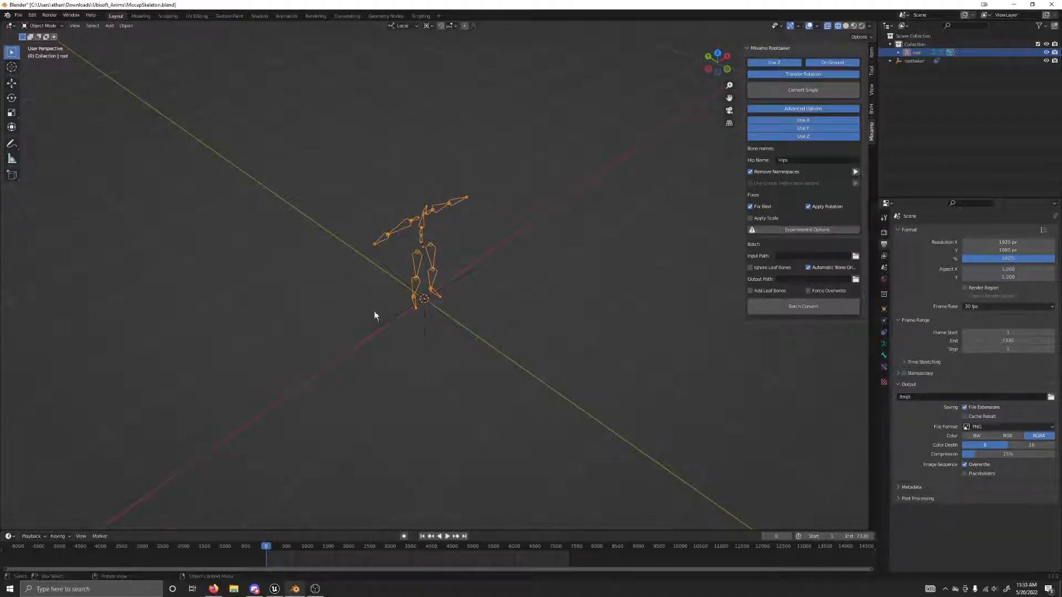
Play the armature and inspect its pose at several points of the animation, up to frame 3488
middle_drag(374, 311, 372, 355)
key(space)
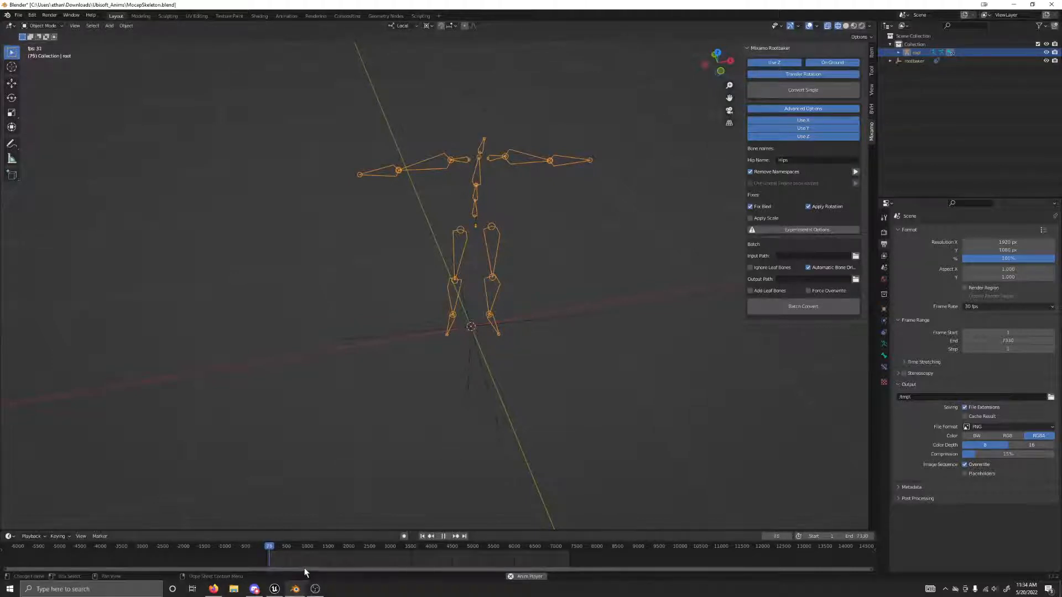
click(308, 543)
click(357, 542)
click(410, 547)
key(space)
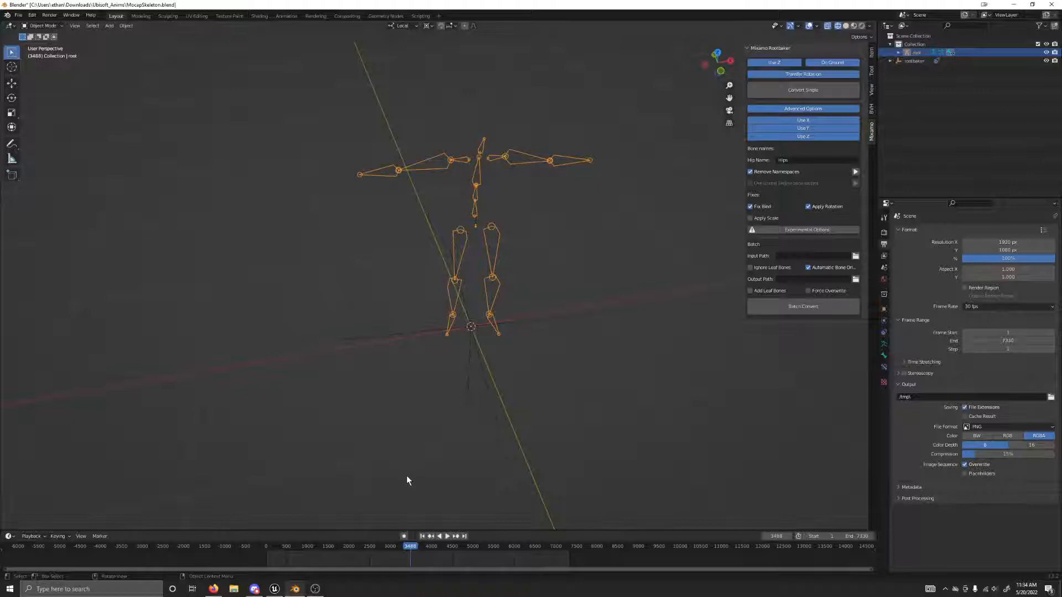
scroll(409, 432, up, 6)
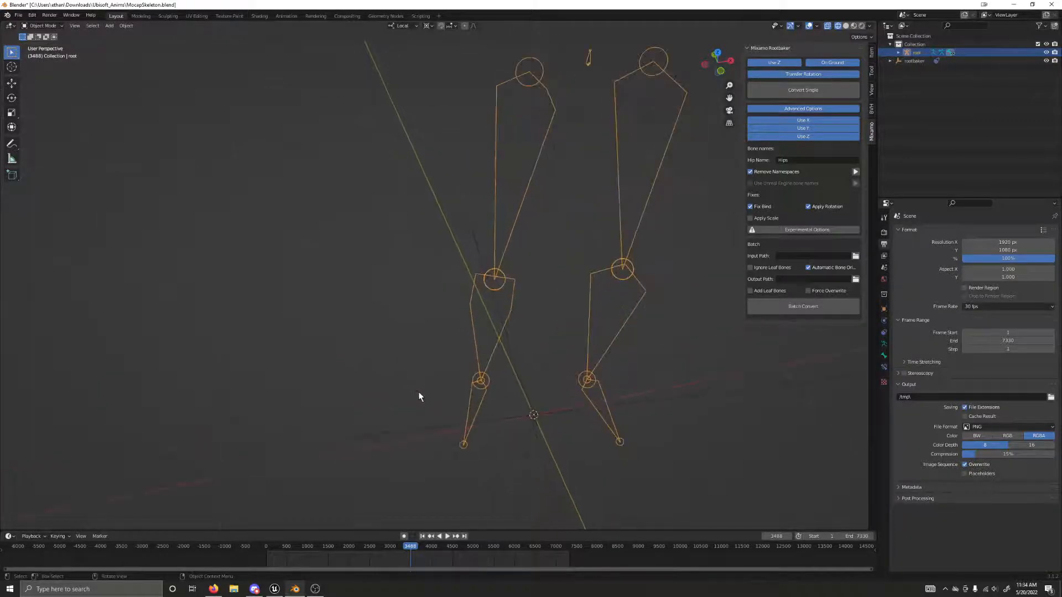
scroll(418, 391, down, 6)
Replay the armature's animation from the start, check its movement around frame 370, and stop back at frame 0
key(space)
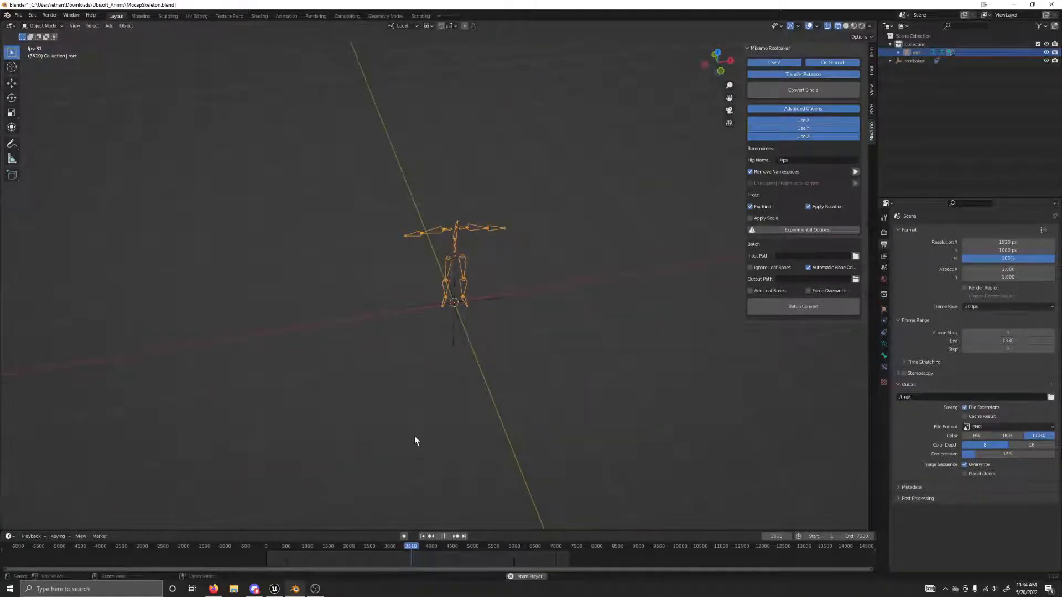
key(shift+Left)
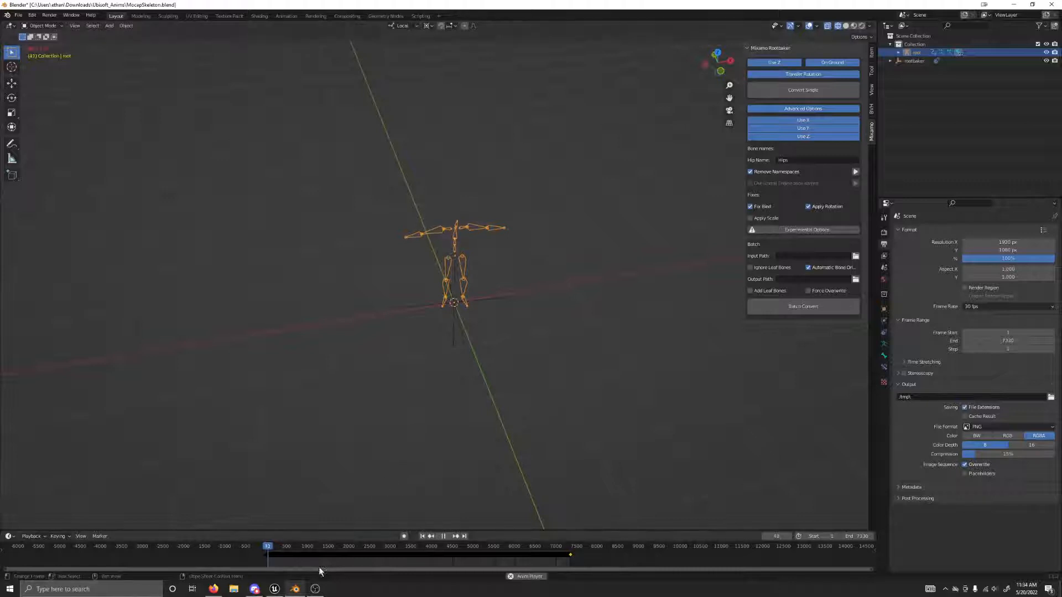
click(280, 546)
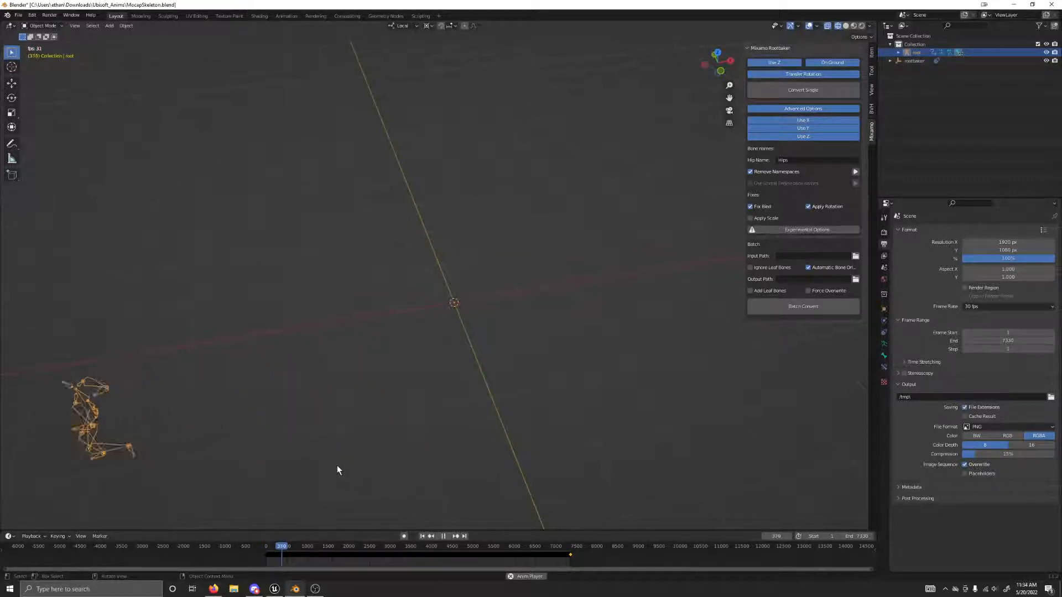
scroll(333, 465, down, 3)
drag(277, 546, 258, 532)
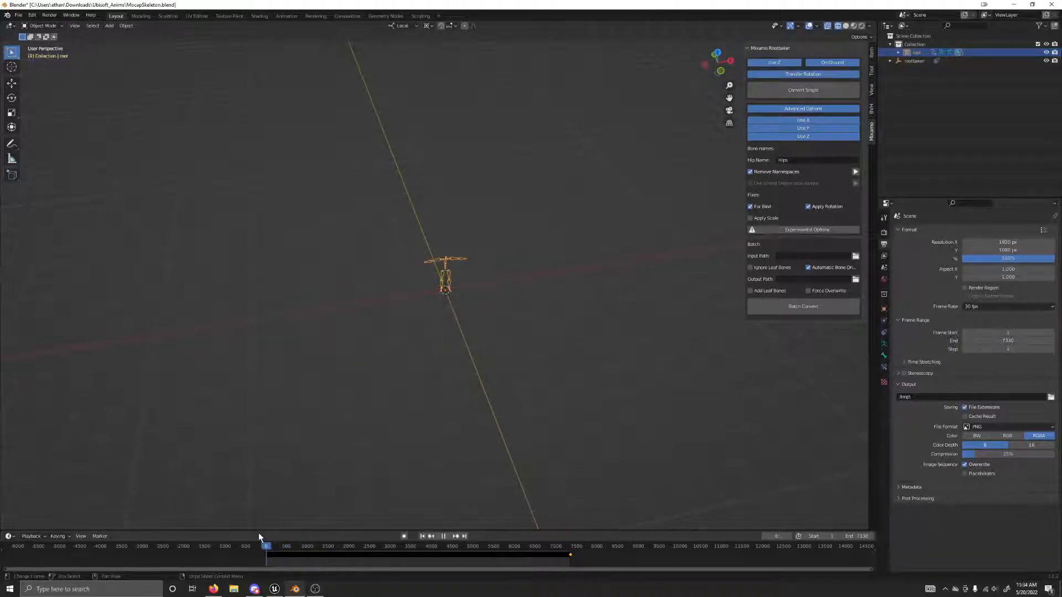
key(space)
Apply the rootbaker empty's Copy Z_Loc, On Ground, Copy Location and Copy Rotation constraints
click(436, 326)
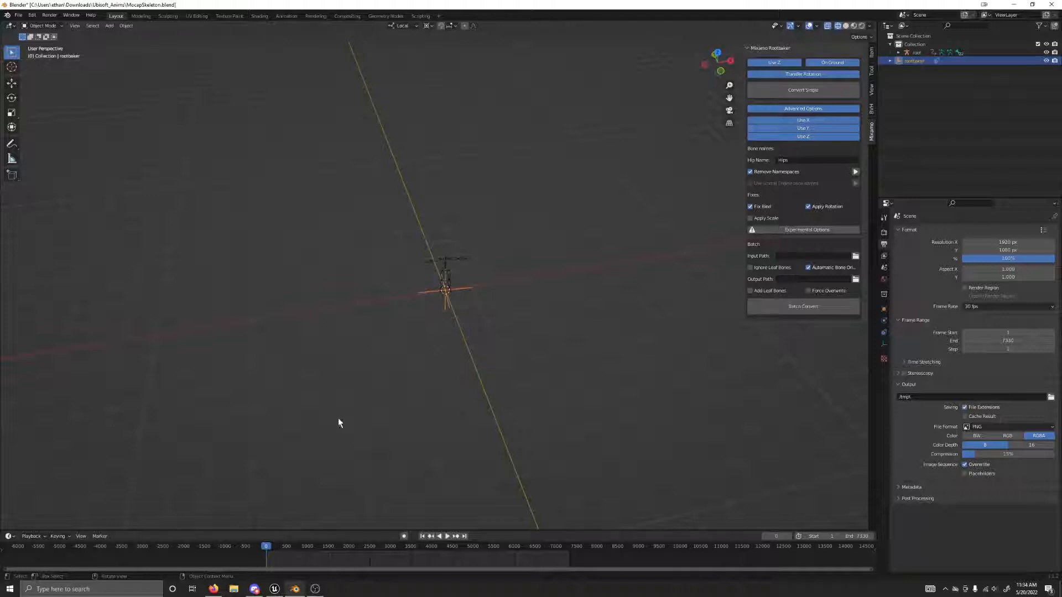
click(885, 333)
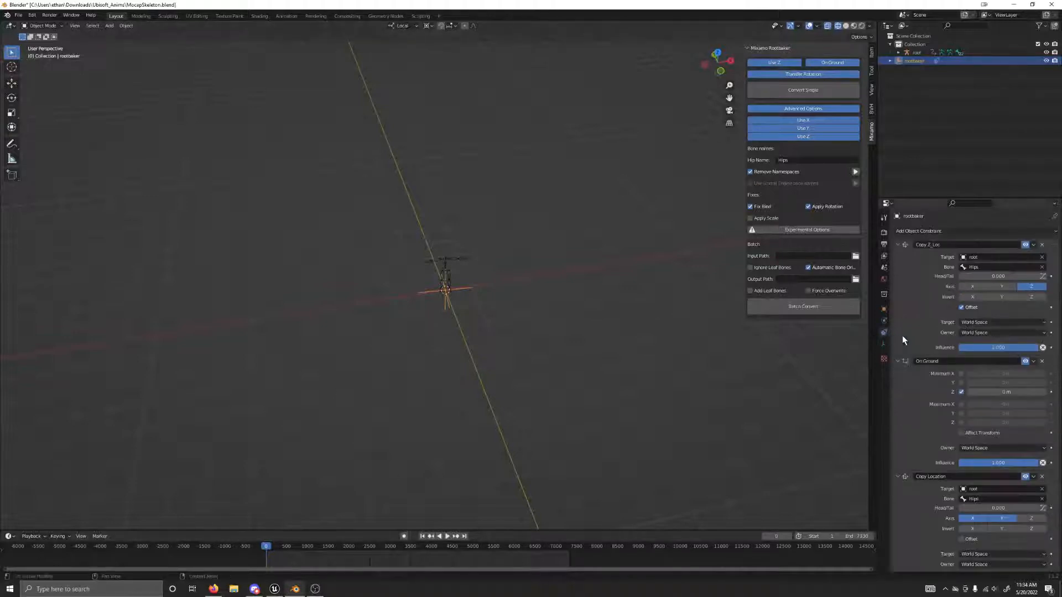
click(1033, 245)
click(1037, 252)
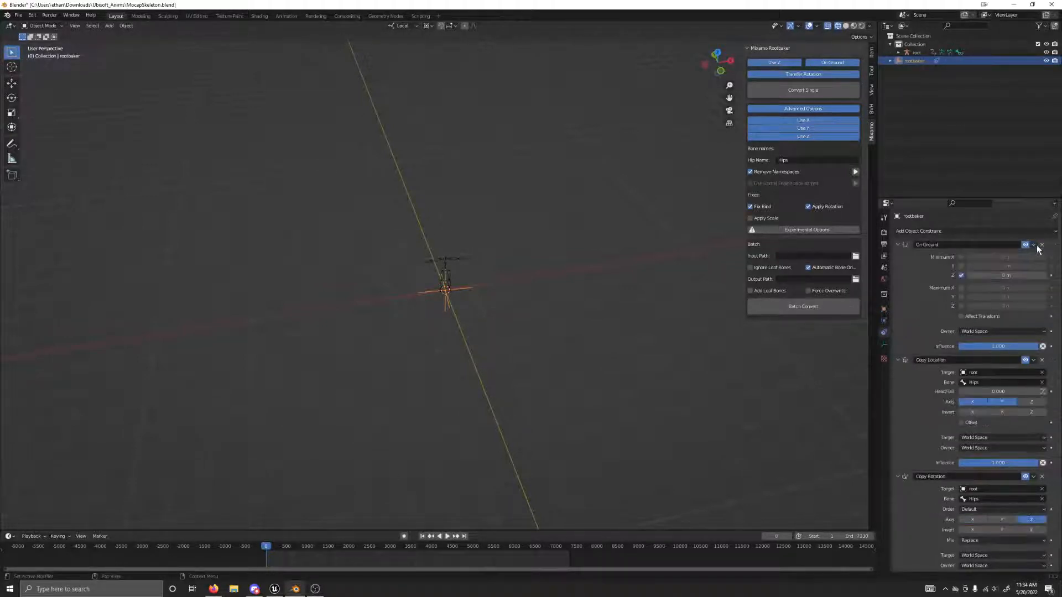
click(1034, 245)
click(1030, 254)
click(1033, 244)
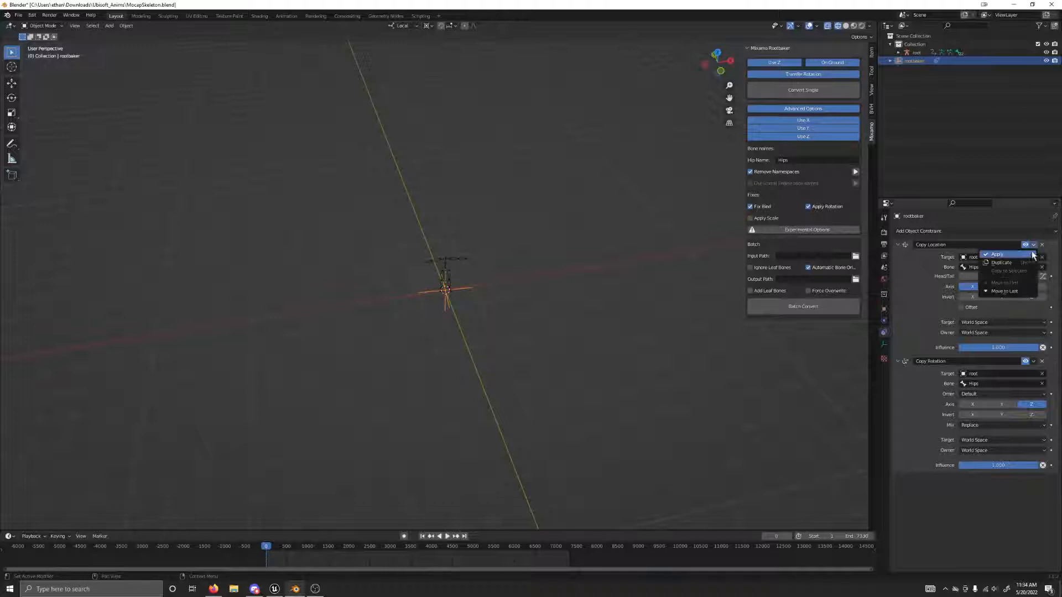
click(1030, 254)
click(1034, 244)
click(1030, 255)
Check playback of the rootbaker empty, undo the constraint applications, and delete the empty
key(space)
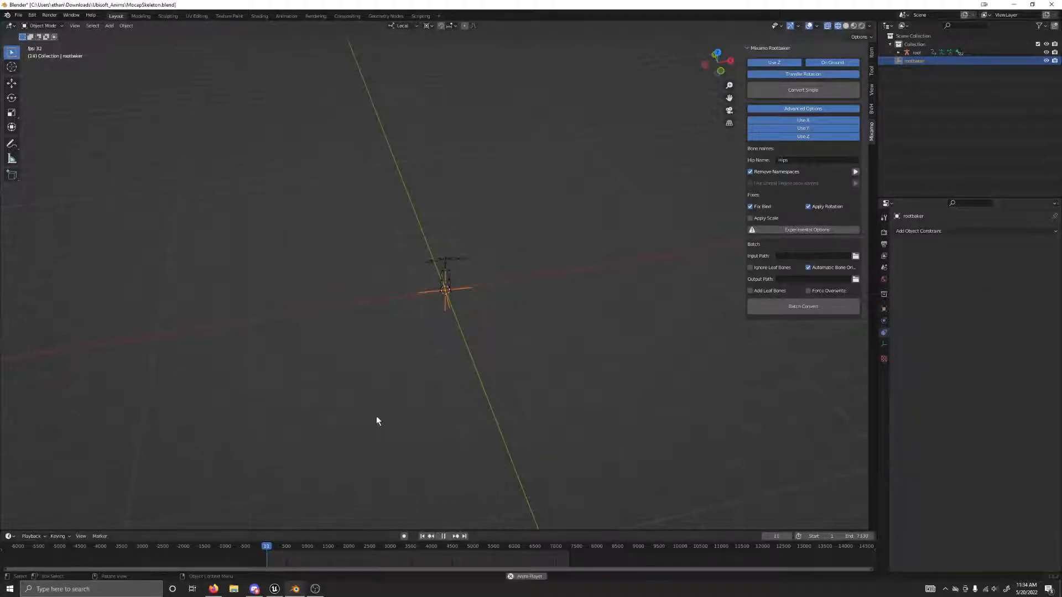
key(space)
key(ctrl+z)
key(ctrl+z)
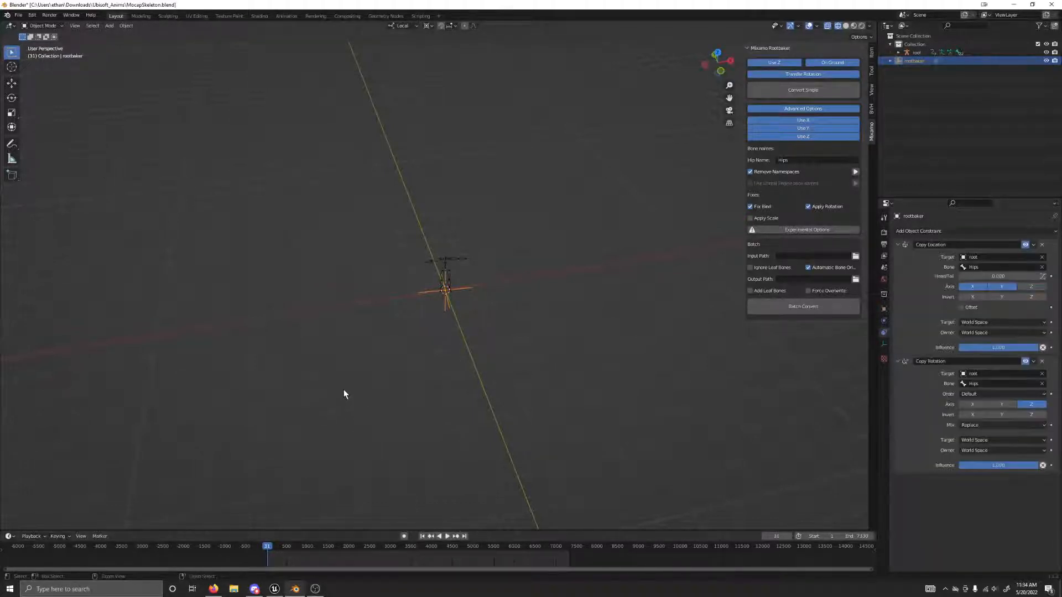
key(ctrl+z)
key(Delete)
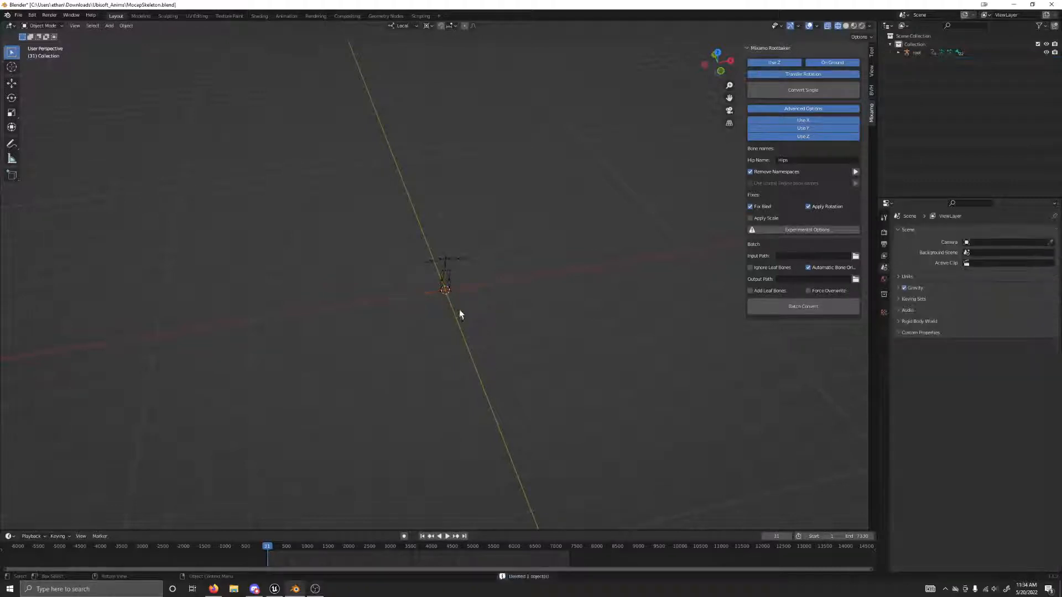
Select the root armature, check its motion near frame 2243, and return to frame 0
click(446, 285)
key(space)
click(359, 548)
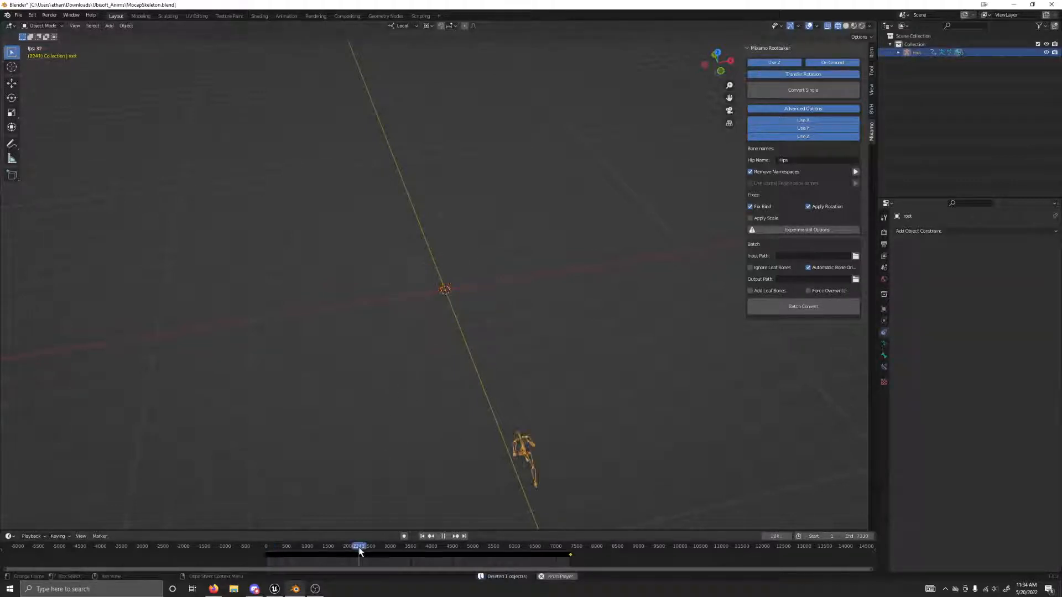
key(space)
key(shift+Left)
scroll(413, 308, up, 5)
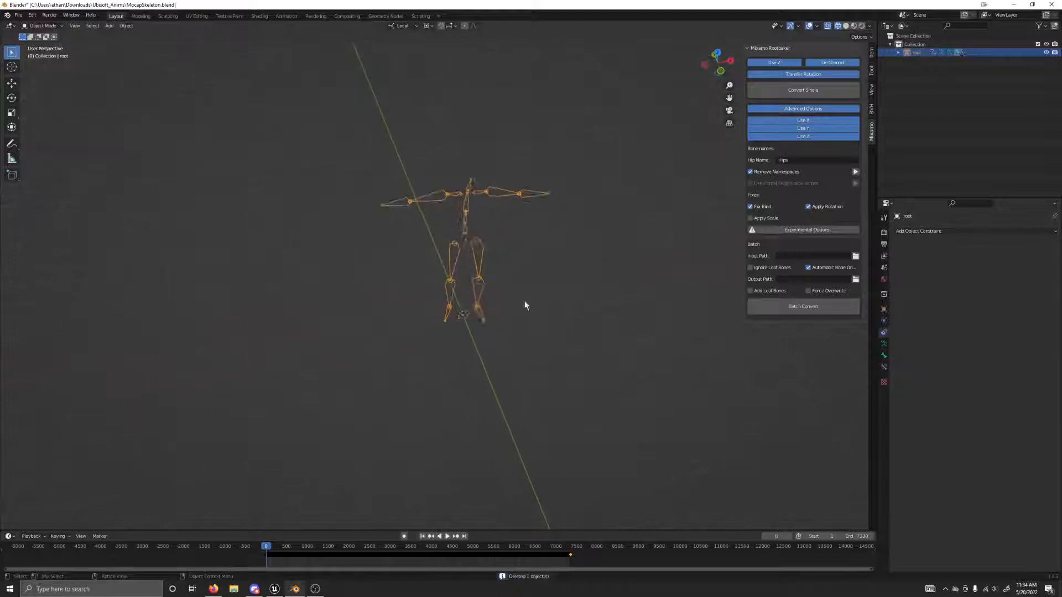
Turn off the Use Z option and try the Rootbaker single conversion on the root armature
middle_drag(486, 382, 462, 316)
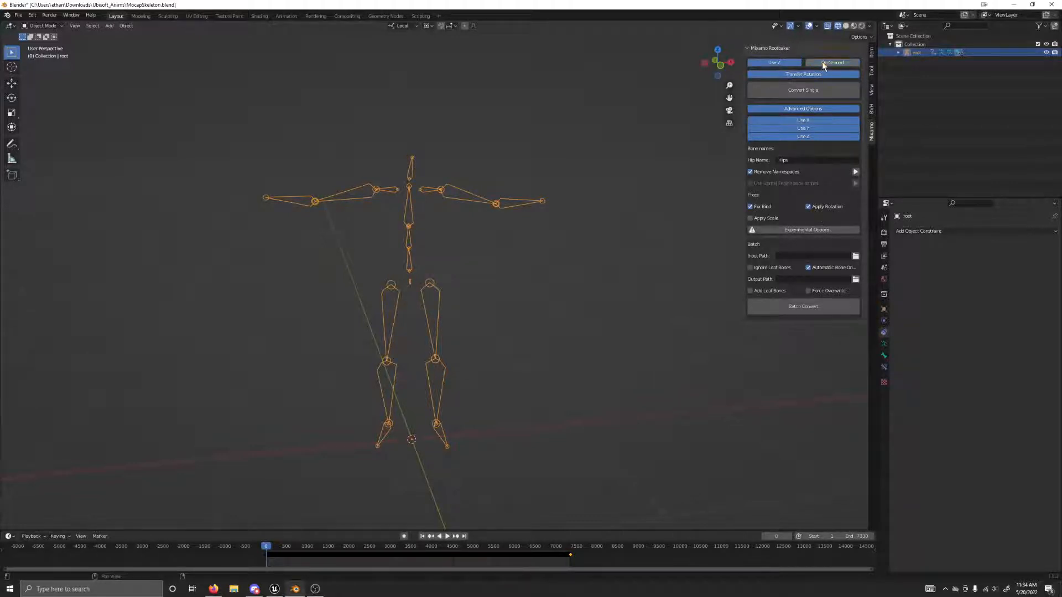
click(771, 62)
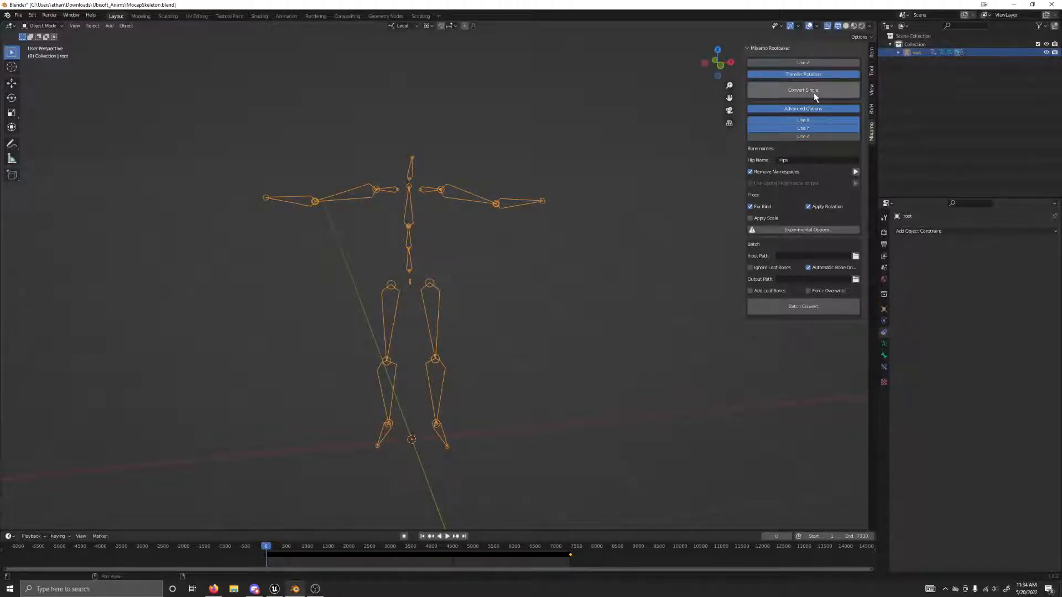
click(814, 92)
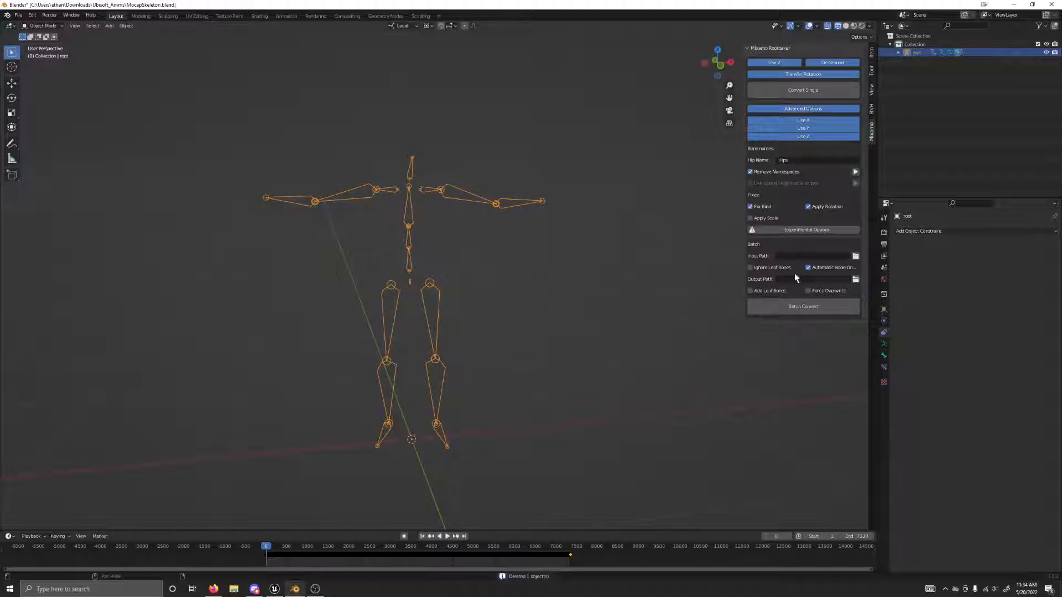
Try the single conversion with Remove Namespaces turned off, and undo the conversion
click(751, 172)
click(801, 88)
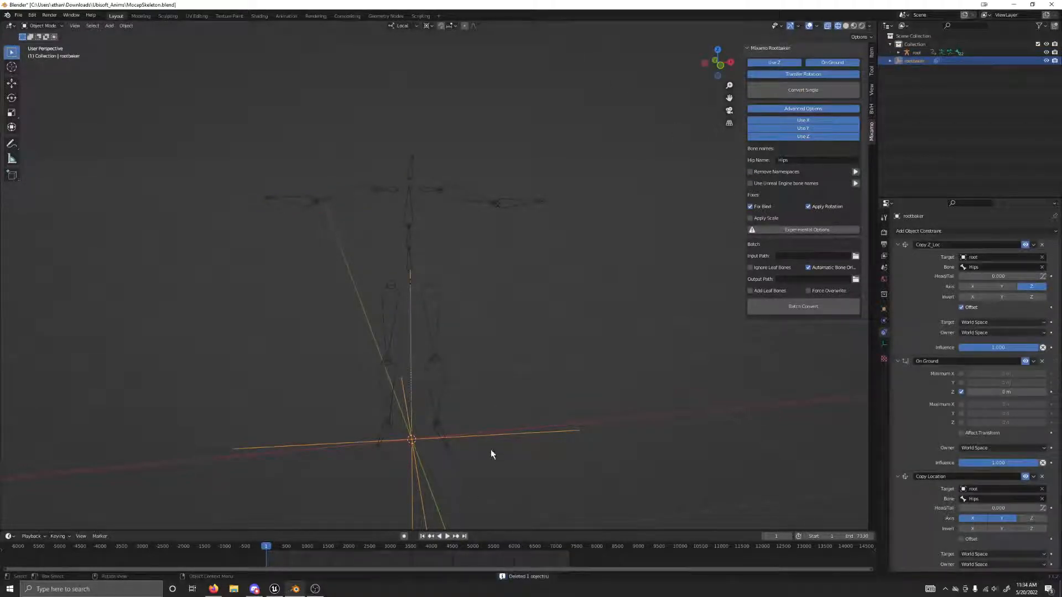
key(ctrl+z)
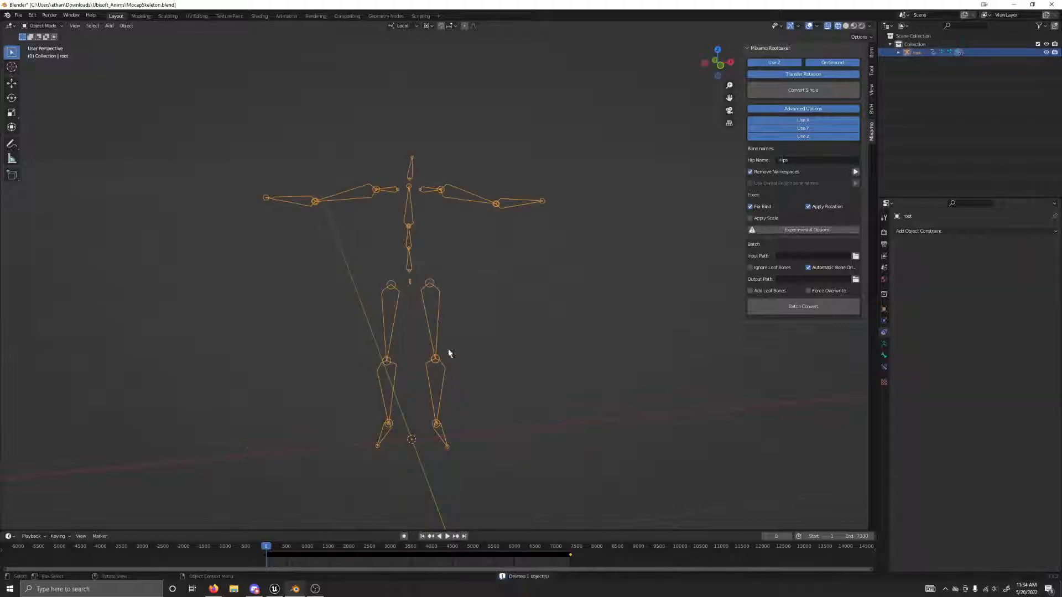
key(ctrl+z)
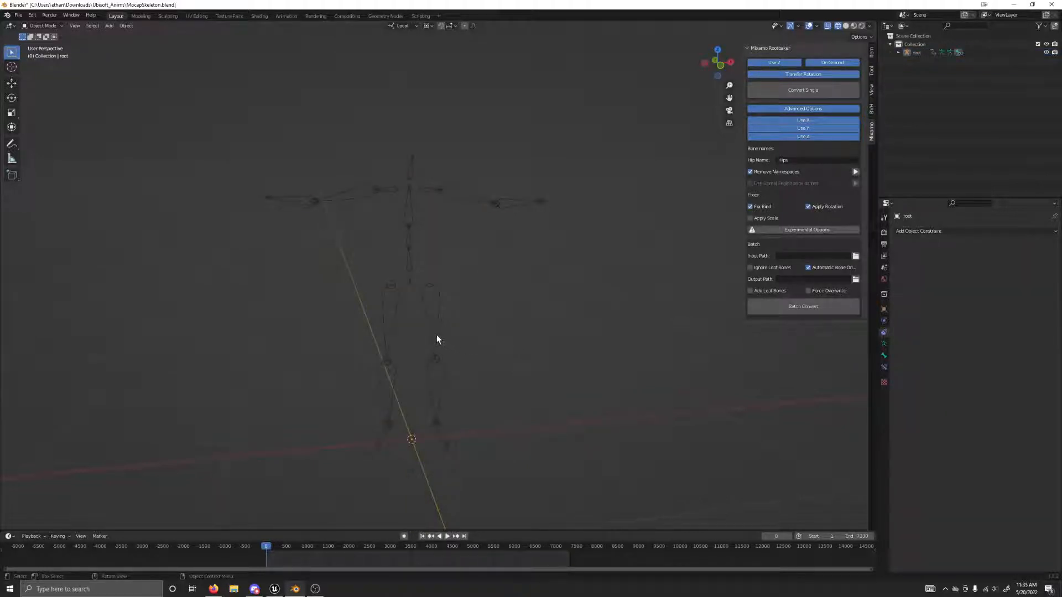
Select the root armature, check its playback from around frame 1280, and return to frame 0
click(436, 335)
key(space)
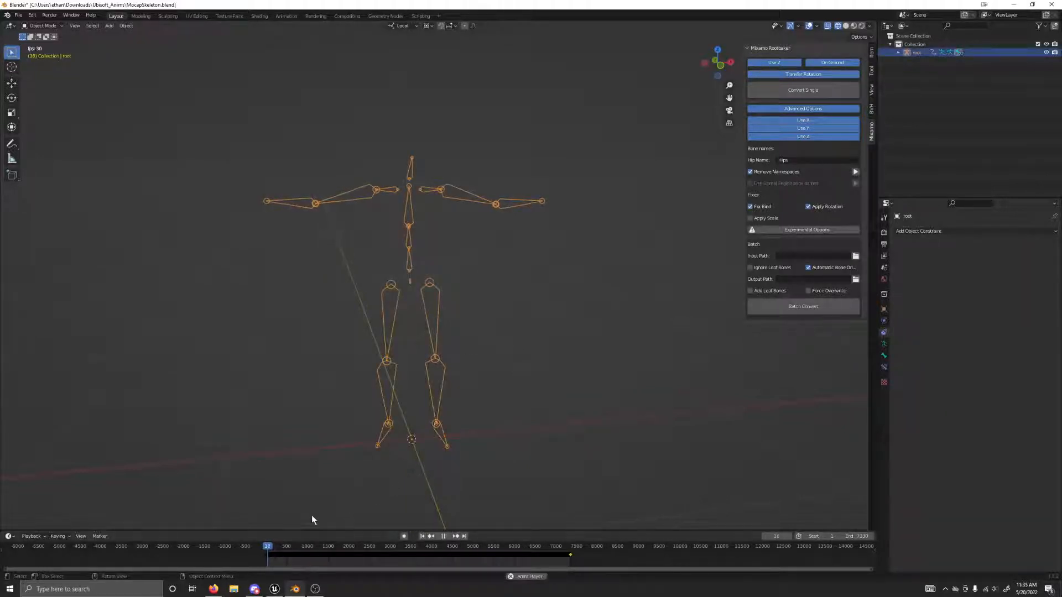
click(319, 546)
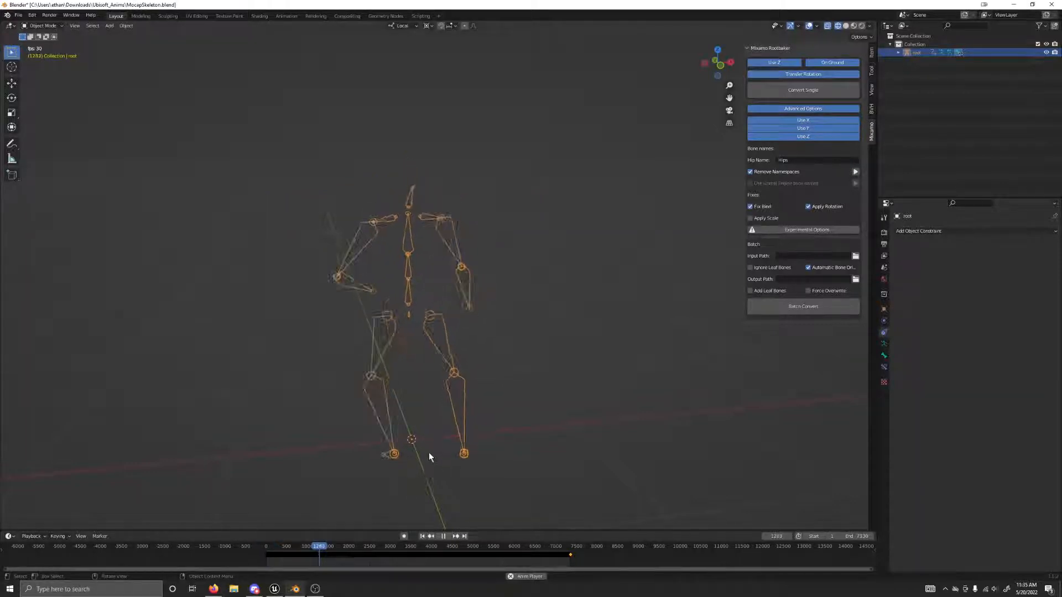
key(space)
drag(314, 545, 237, 541)
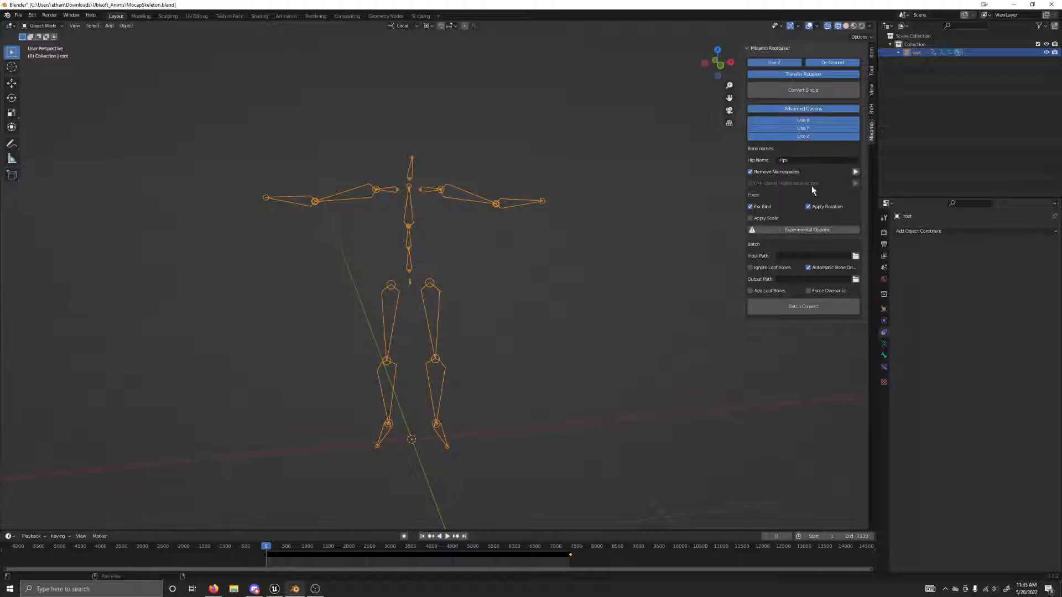
Toggle the armature in and out of Edit Mode, and retry the single conversion with Use Z off
middle_drag(609, 243, 592, 251)
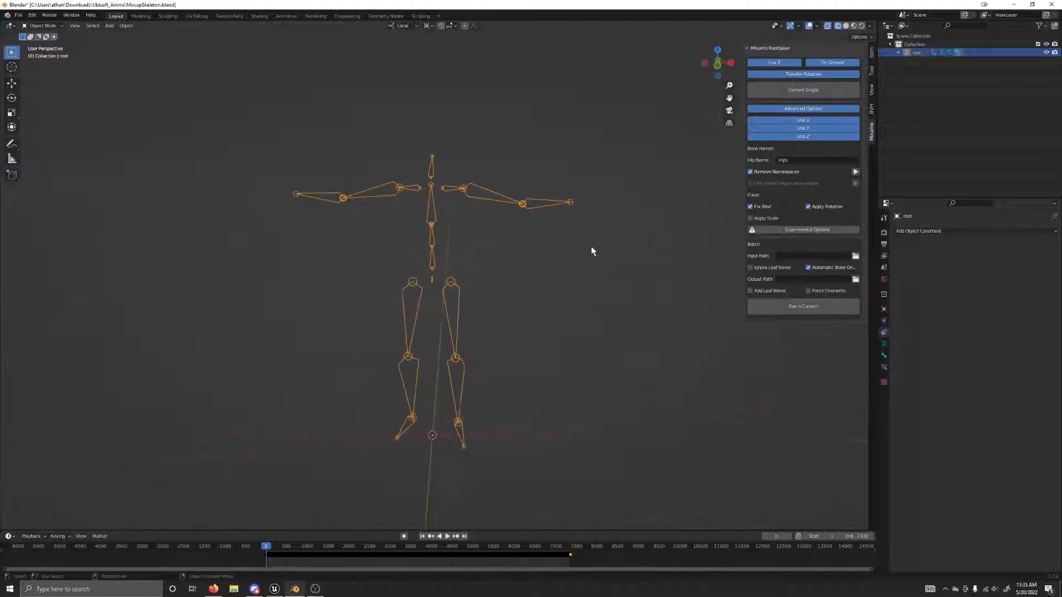
key(Tab)
key(Tab)
click(804, 137)
click(804, 138)
click(805, 138)
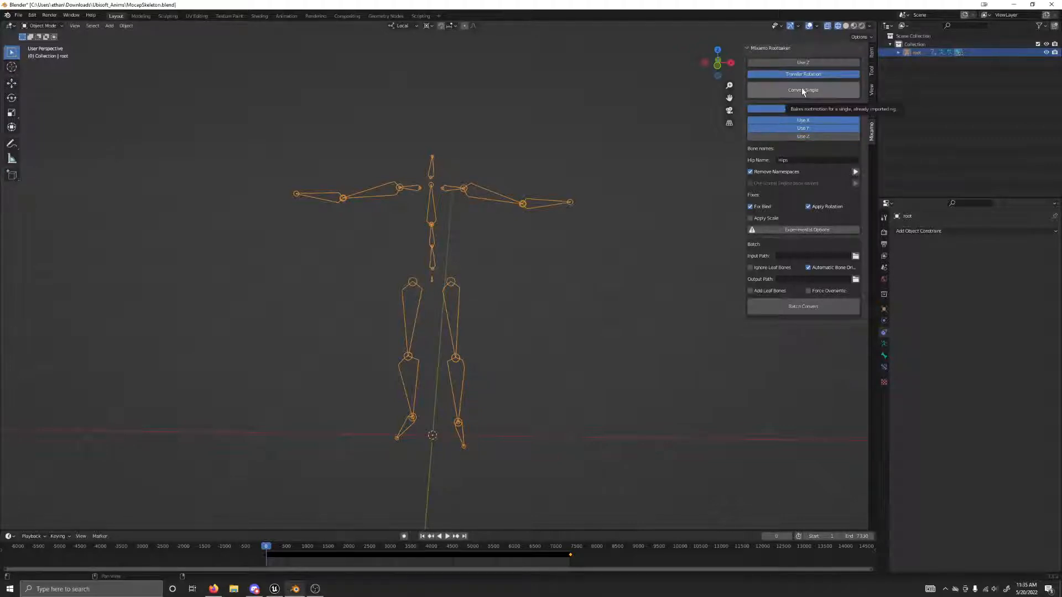
click(798, 136)
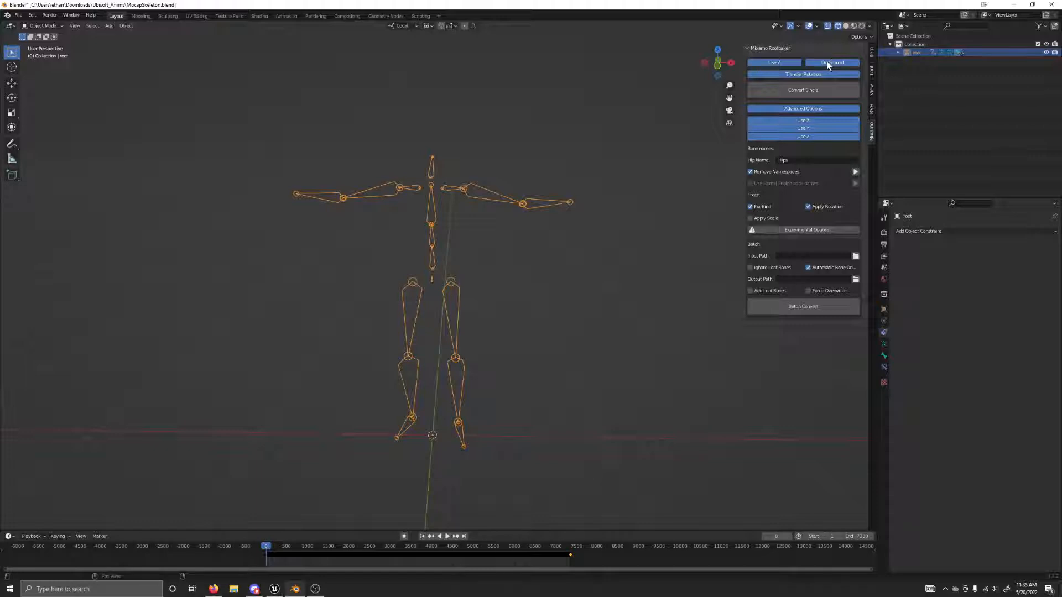
click(775, 62)
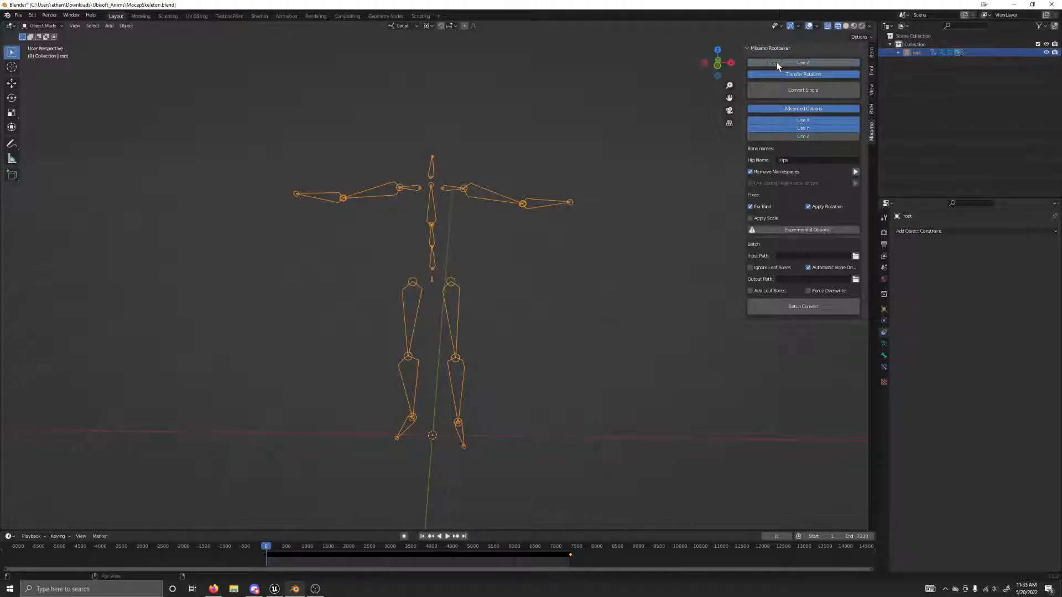
click(806, 88)
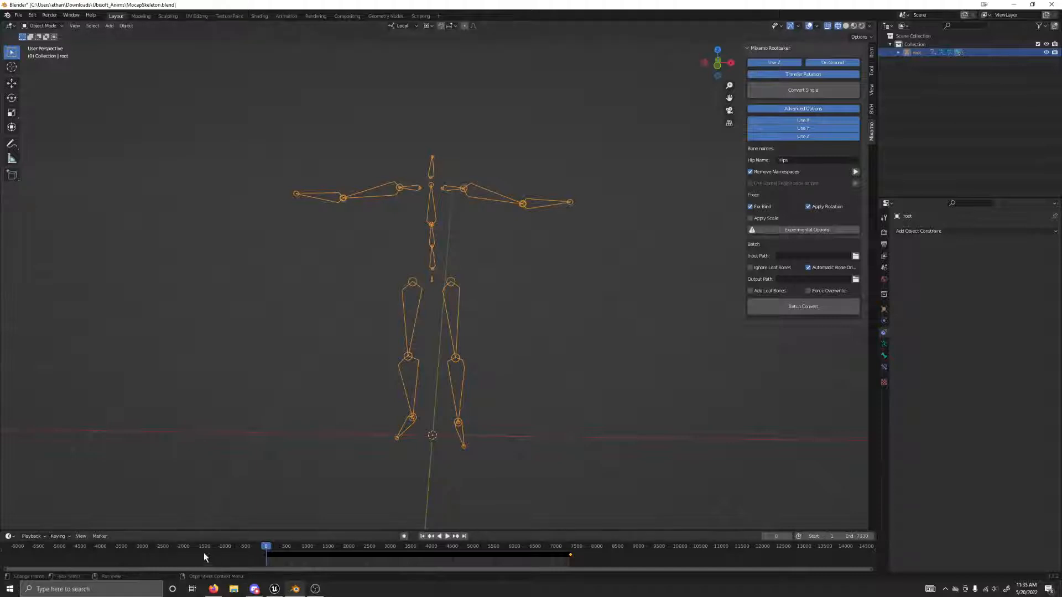
Examine the conversion error in the Scripting workspace's info log, and return to the Layout workspace
drag(215, 530, 191, 516)
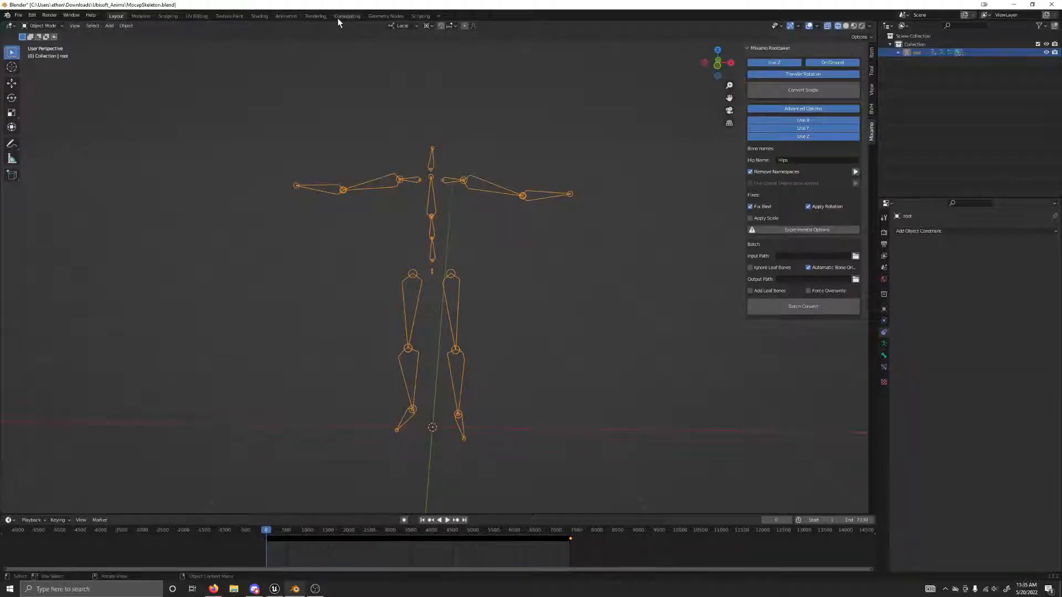
click(421, 17)
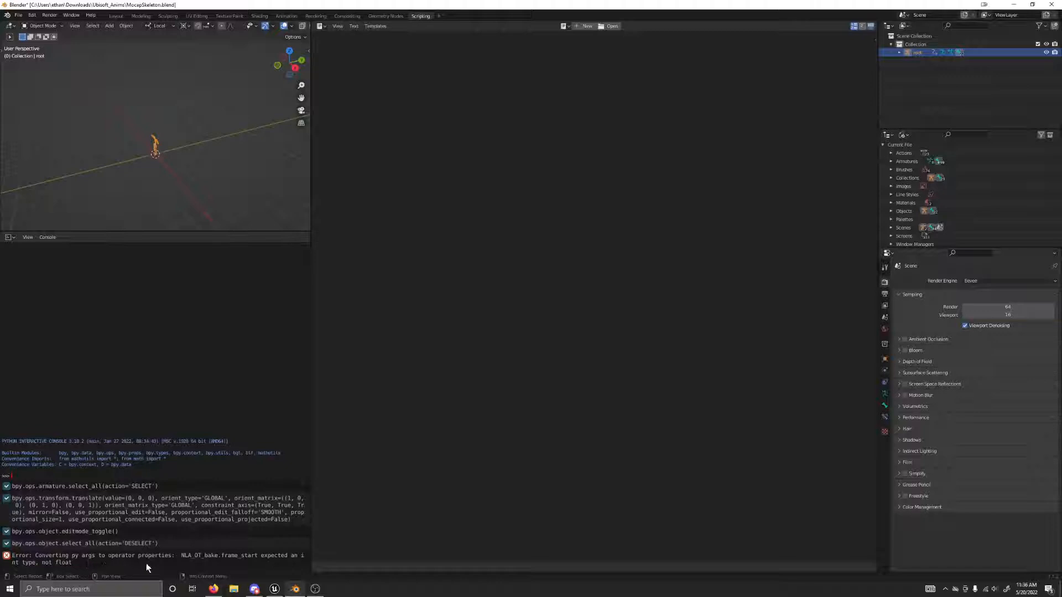
click(214, 561)
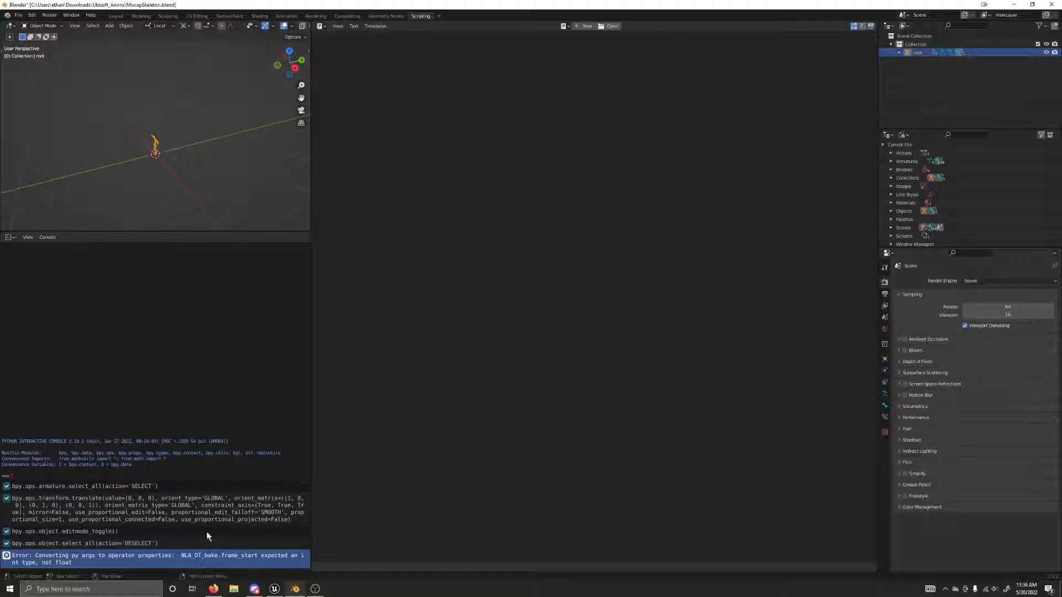
click(116, 16)
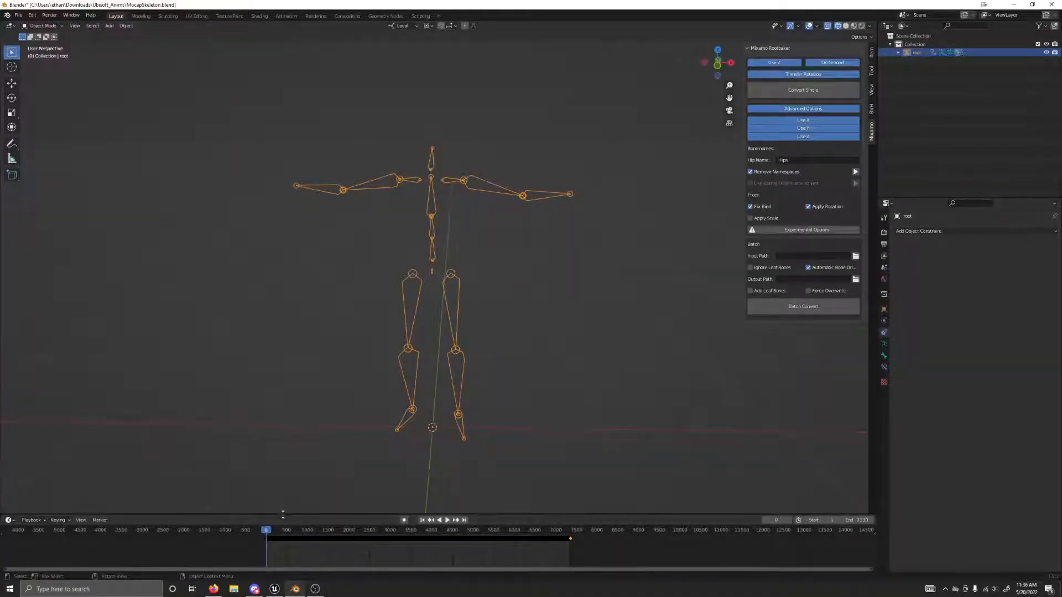
Enlarge the timeline and examine where the armature's keyframes begin around frames 0 and 1
drag(281, 515, 277, 292)
scroll(247, 311, up, 8)
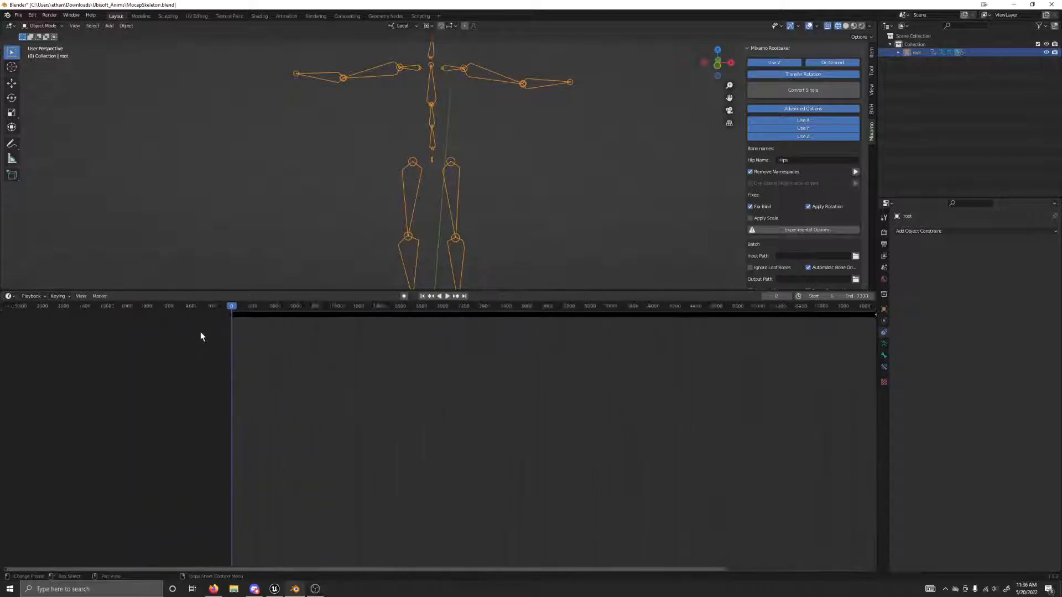
ctrl+middle_drag(209, 326, 469, 332)
scroll(221, 337, up, 20)
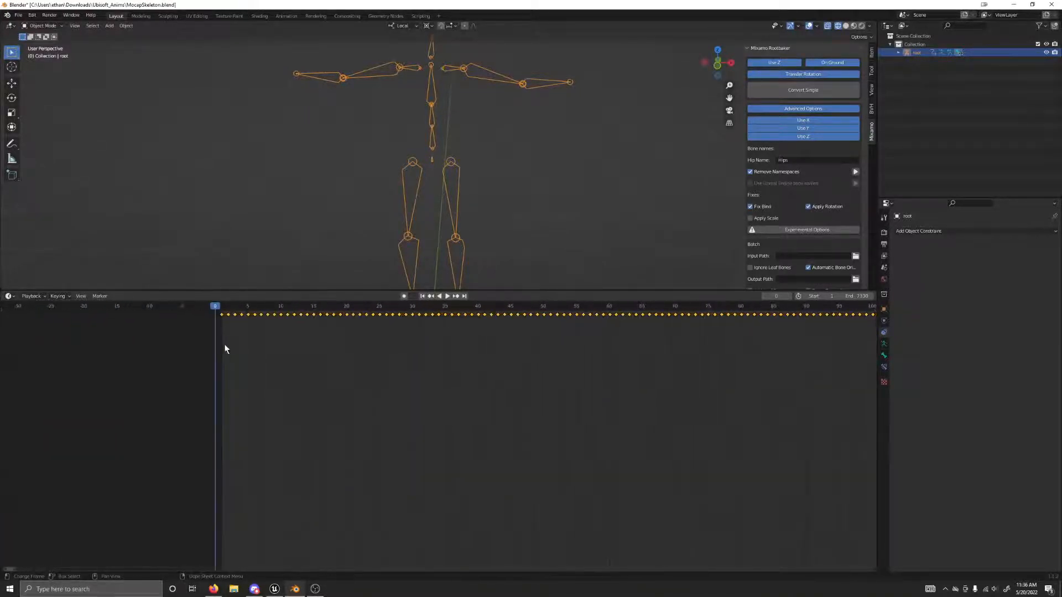
middle_drag(143, 362, 298, 354)
scroll(233, 343, up, 6)
scroll(234, 344, up, 3)
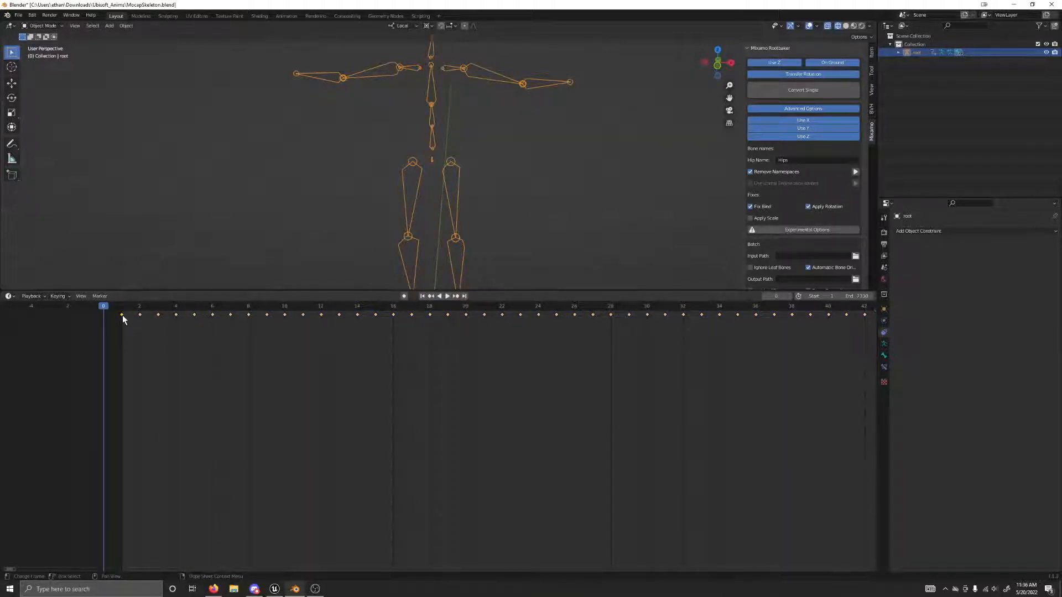
scroll(157, 343, down, 20)
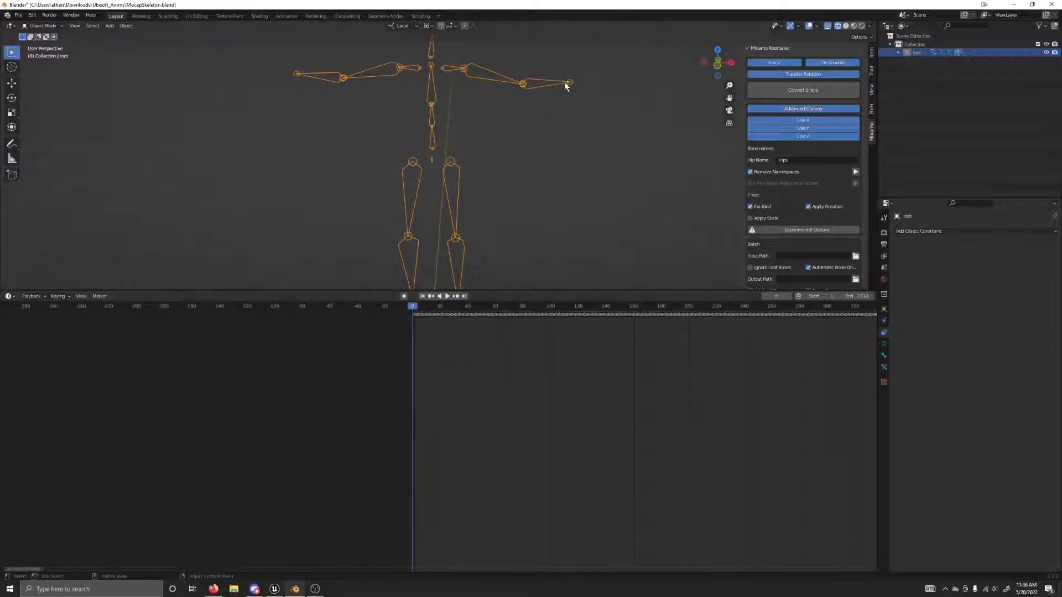
Run the single conversion once more, and delete the root armature from the scene
click(821, 92)
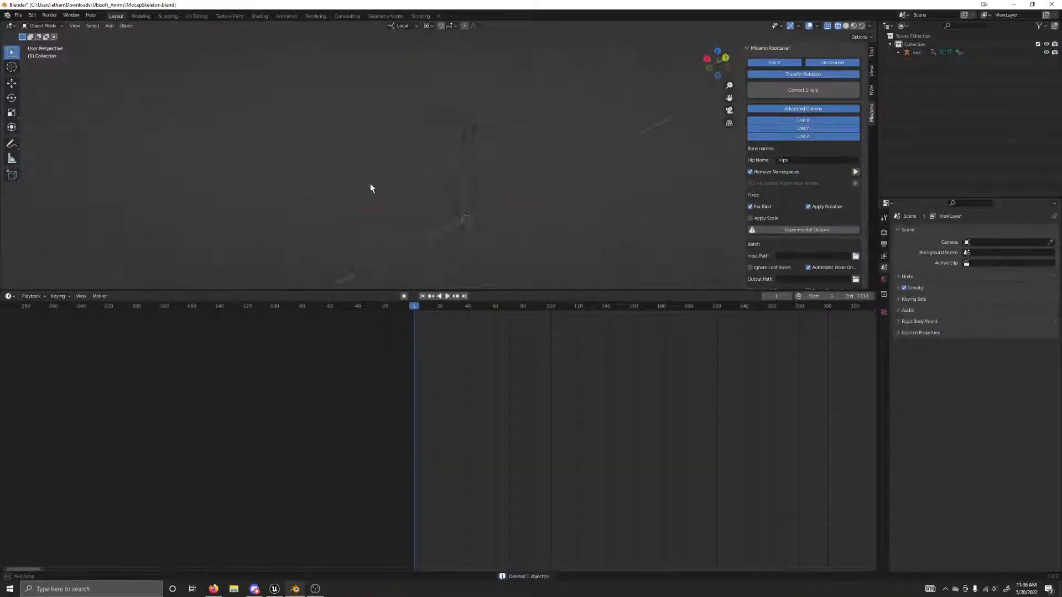
drag(487, 243, 386, 128)
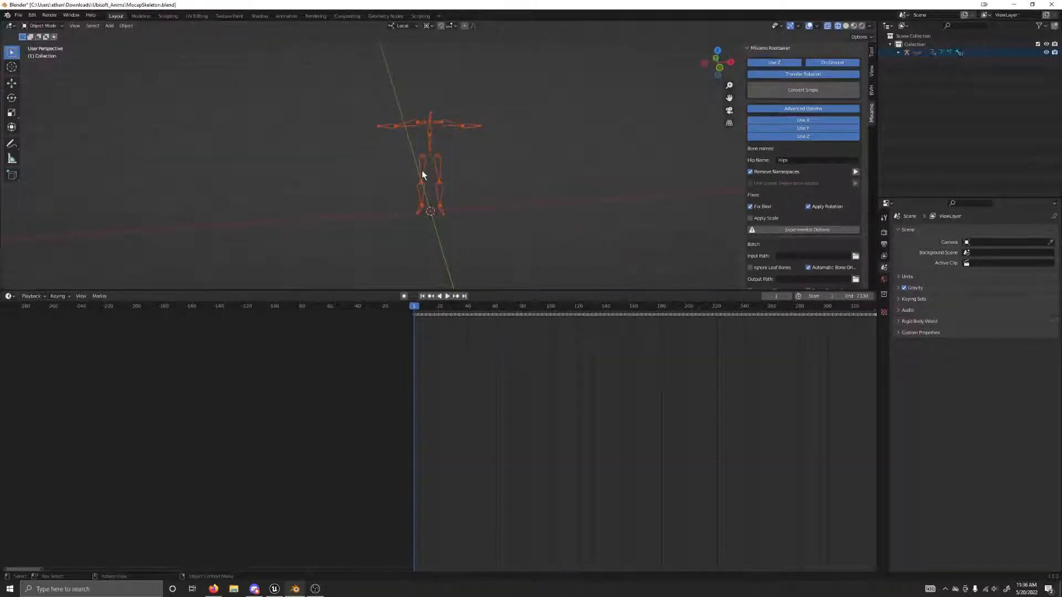
key(Delete)
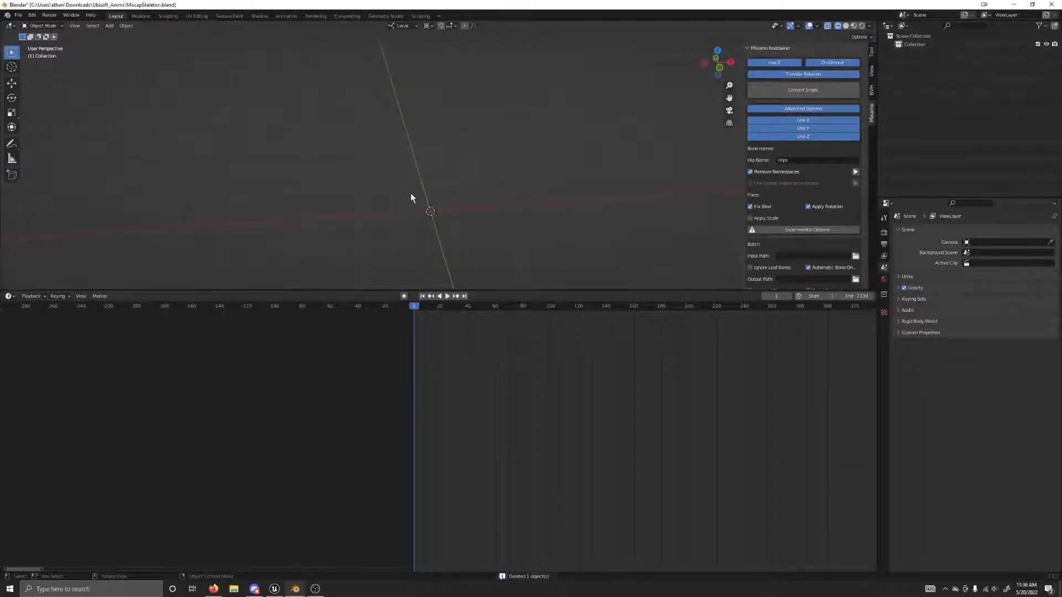
Import the motion capture file run2_subject1.bvh into the emptied scene
click(18, 15)
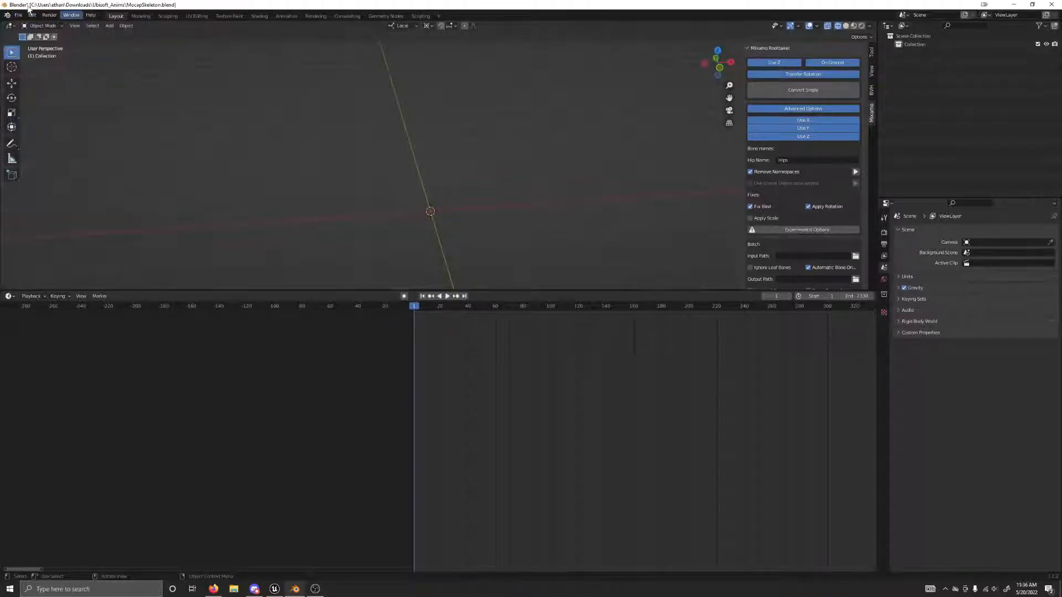
click(18, 15)
mouse_move(26, 138)
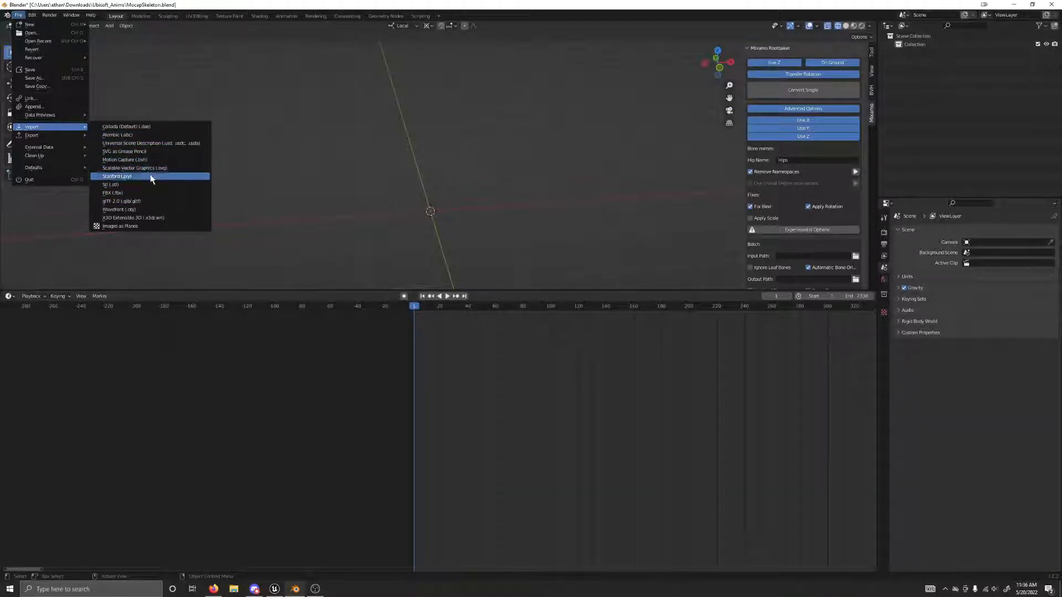
click(184, 160)
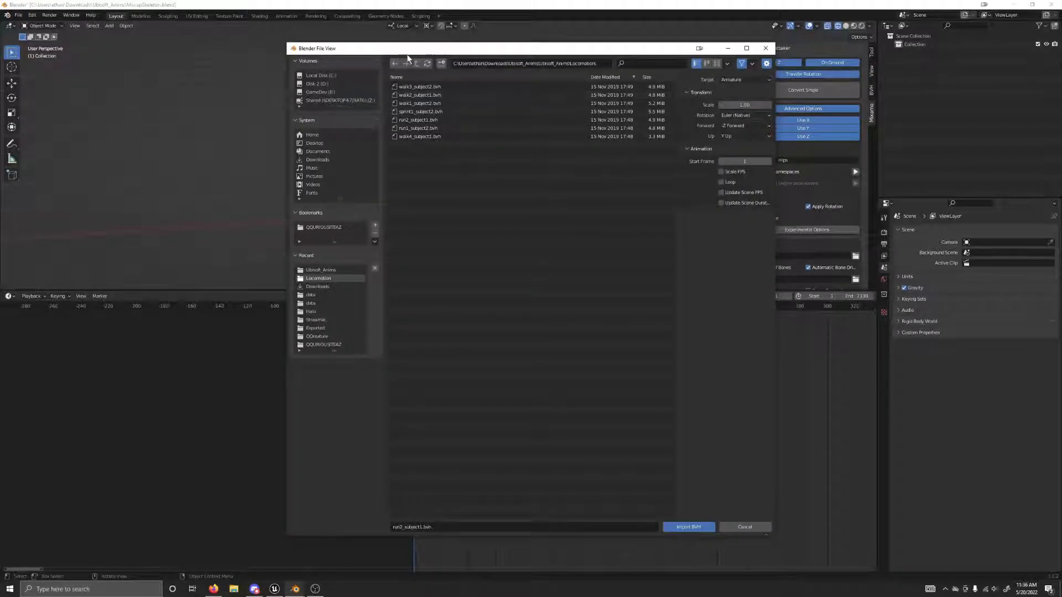
drag(420, 48, 1061, 382)
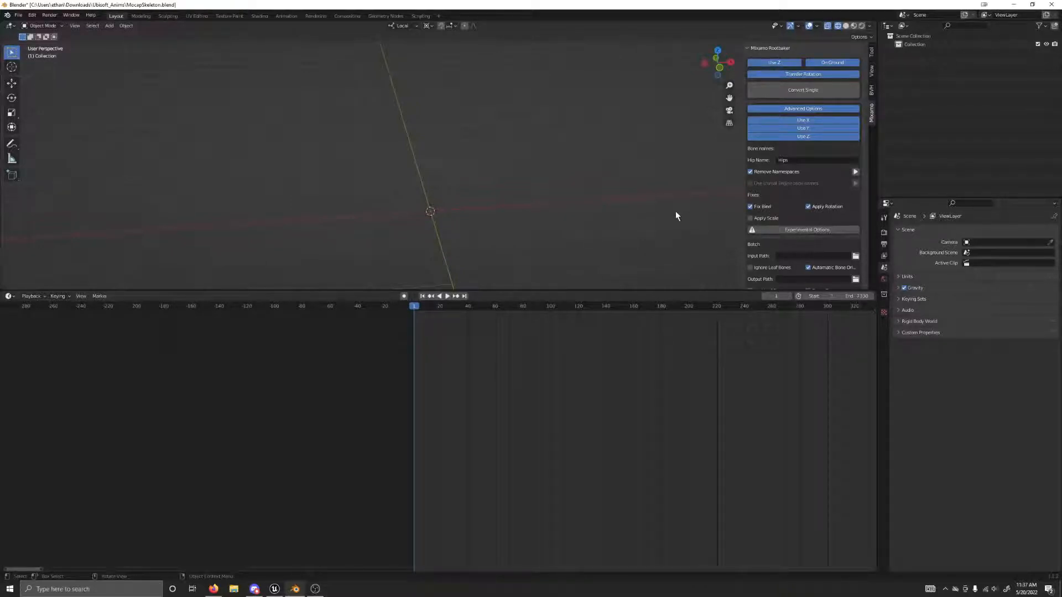
key(ctrl+z)
Scale the imported run2_subject1 armature to 0.01 and frame it in the viewport
middle_drag(416, 203, 507, 155)
scroll(474, 179, down, 5)
text(s.01)
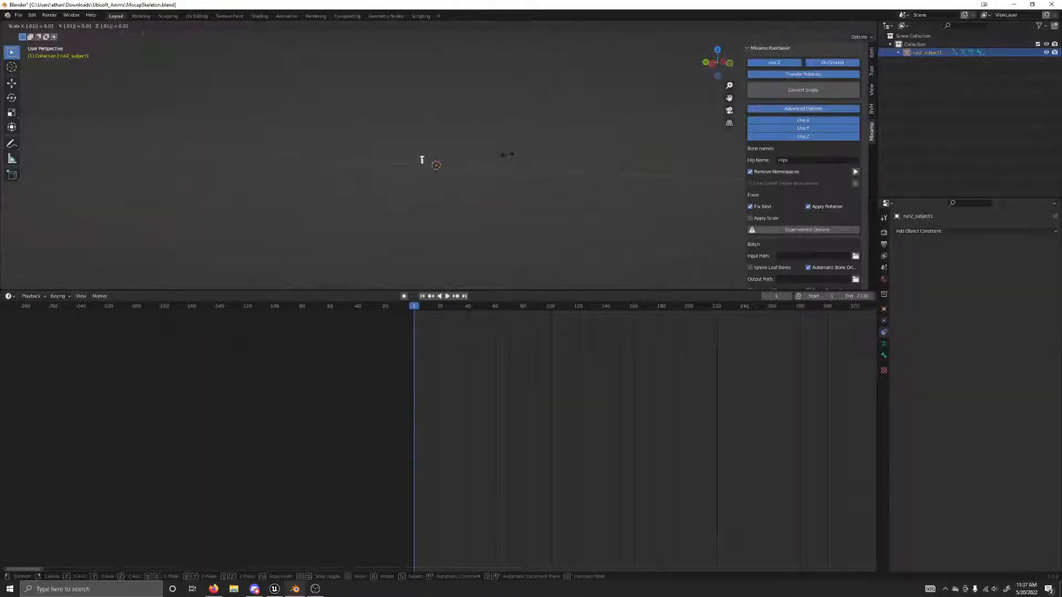
key(Return)
key(KP_Decimal)
scroll(453, 250, down, 8)
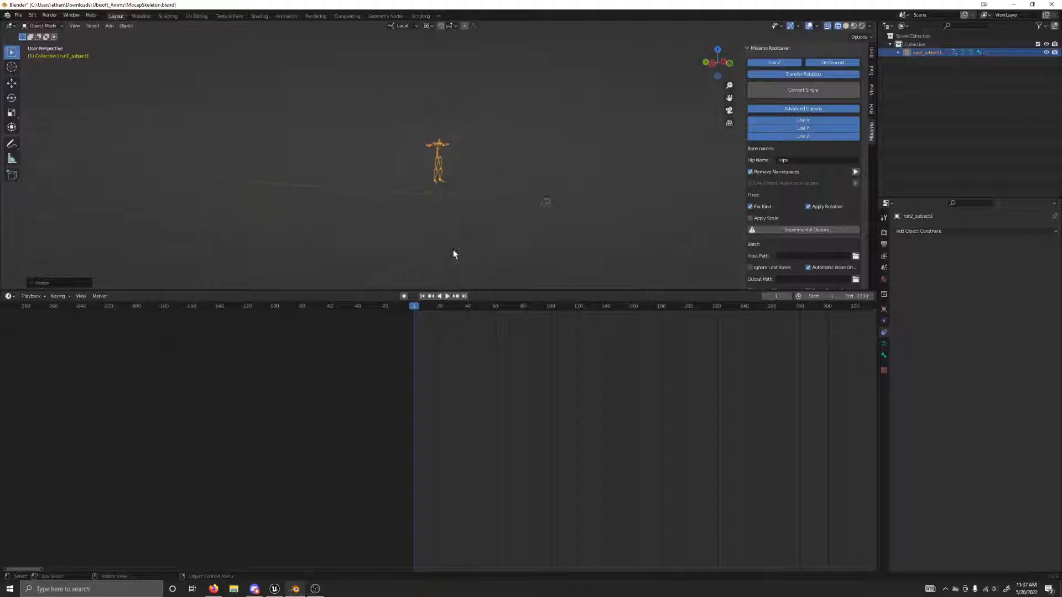
key(KP_1)
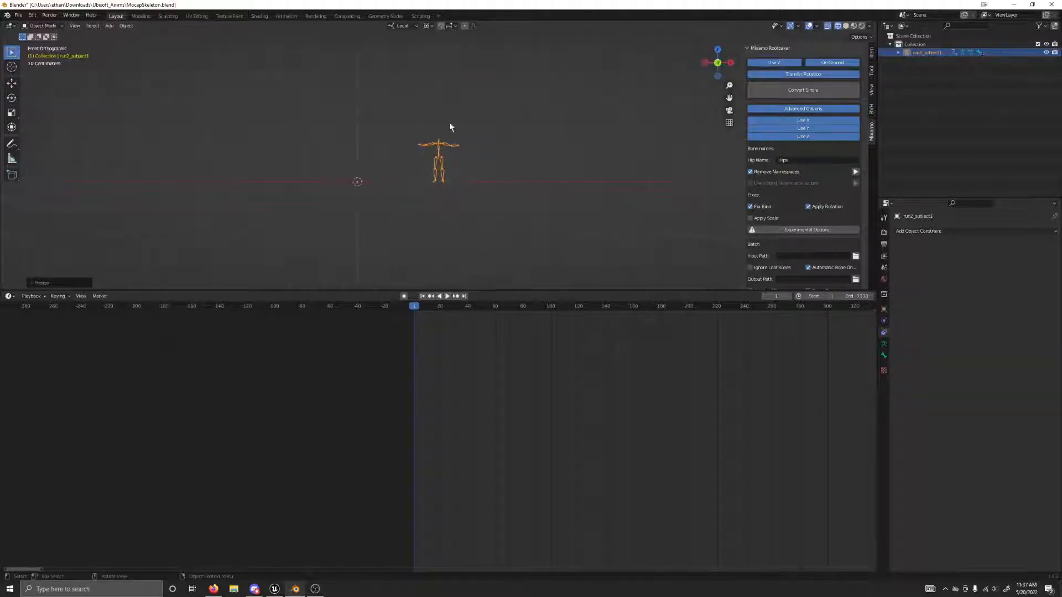
middle_drag(450, 127, 489, 156)
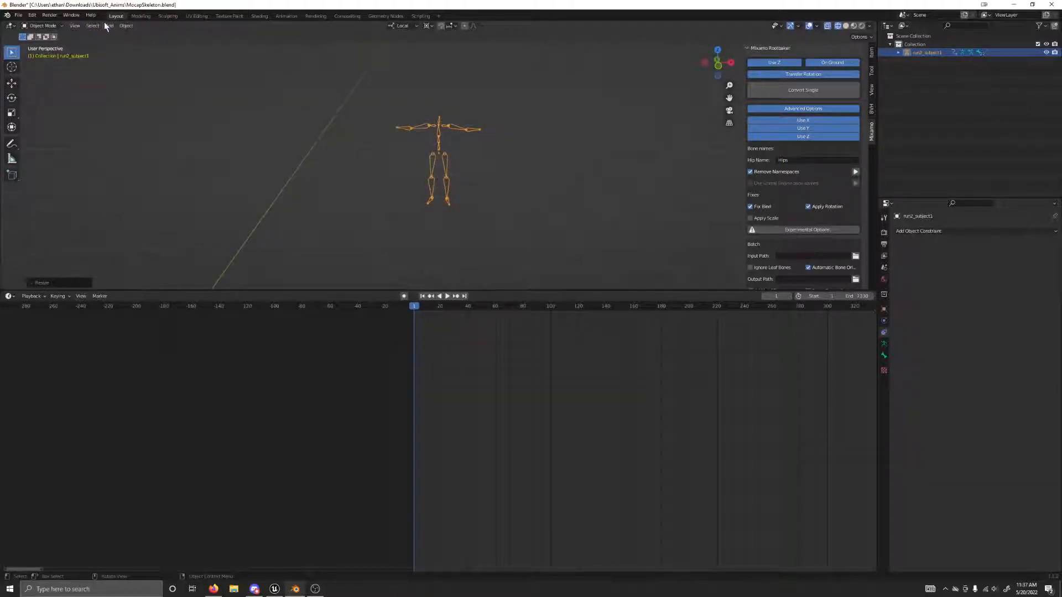
Snap the 3D cursor to the armature's Hips bone in Pose Mode and return to Object Mode
click(55, 26)
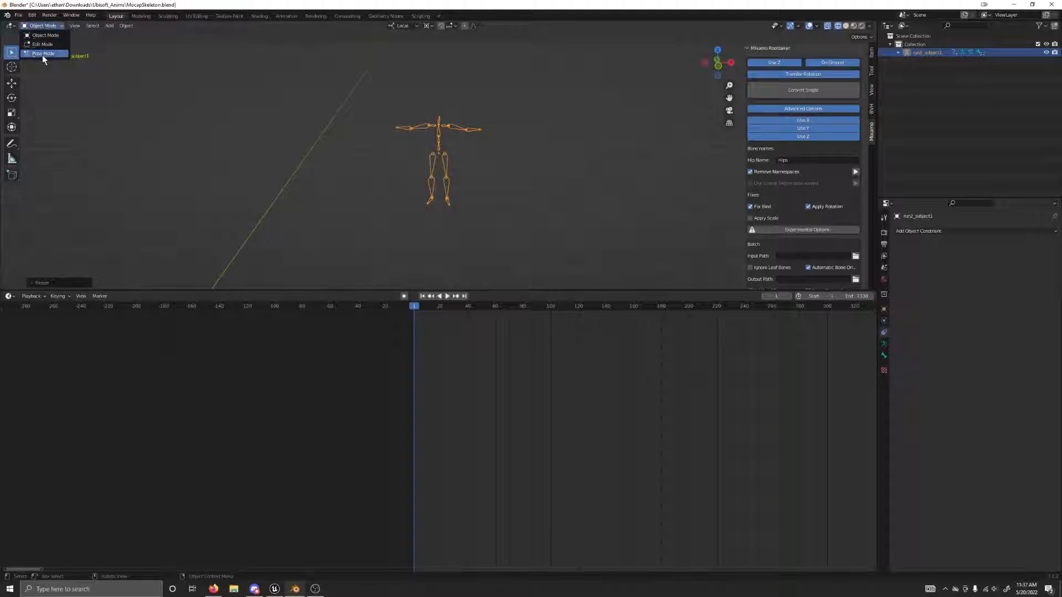
click(42, 54)
click(440, 149)
key(shift+s)
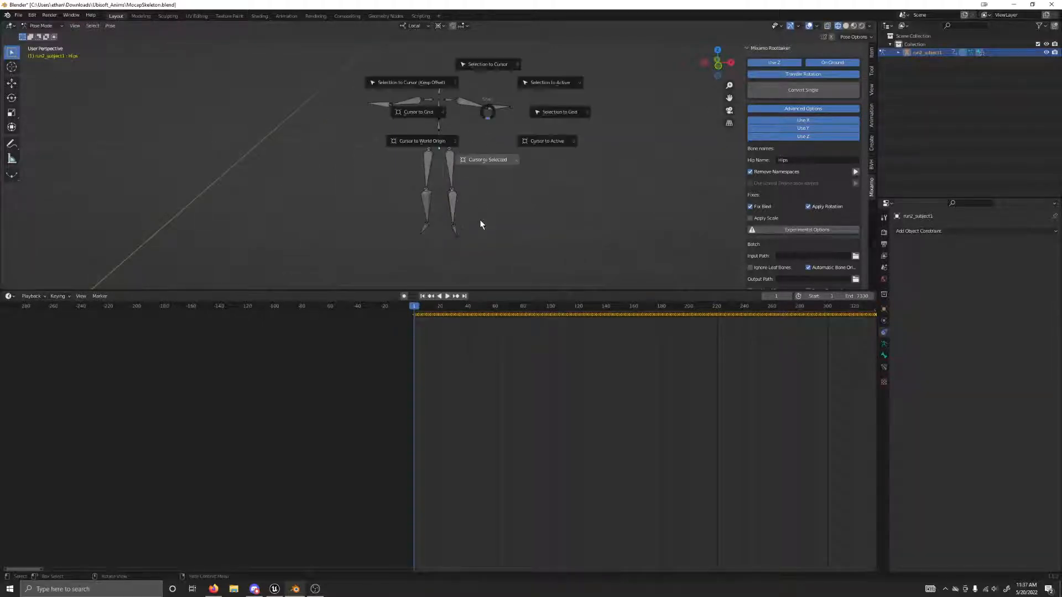
click(462, 177)
scroll(450, 144, up, 1)
shift+middle_drag(456, 143, 444, 152)
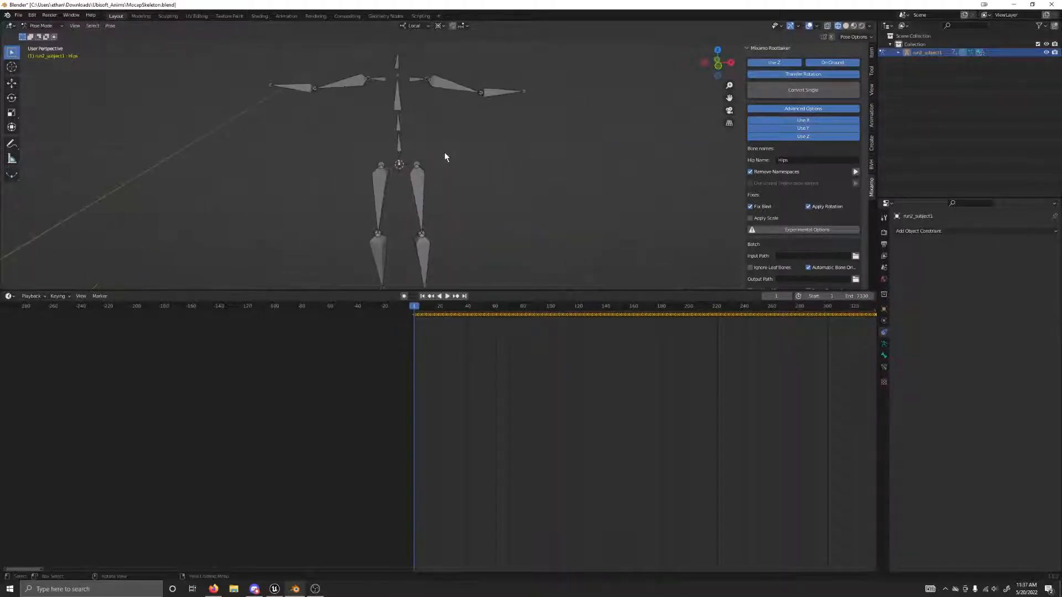
click(42, 25)
click(40, 34)
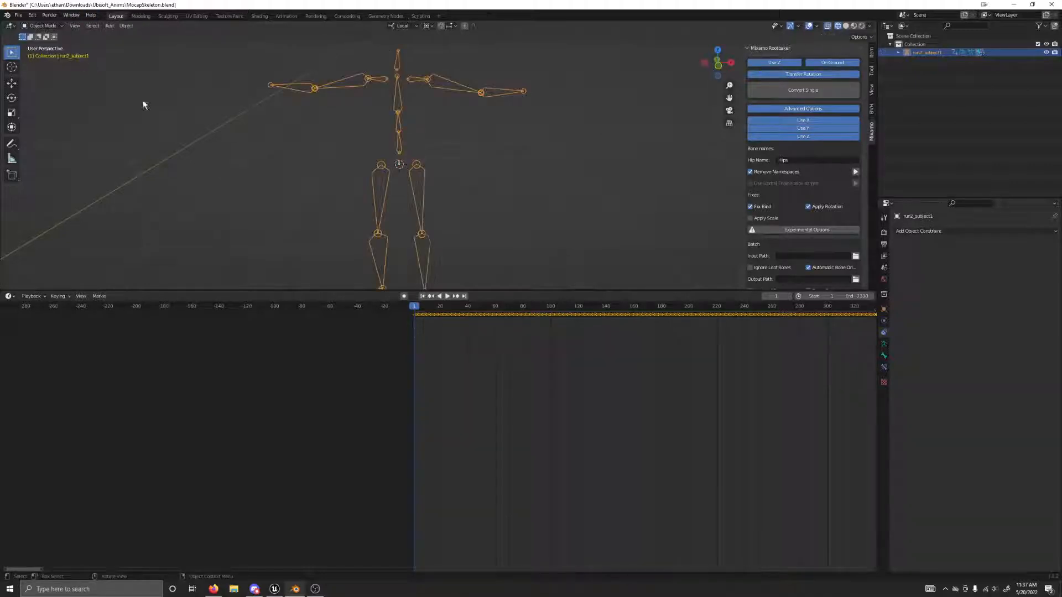
click(280, 96)
click(278, 88)
click(22, 16)
scroll(401, 149, down, 6)
scroll(442, 180, down, 4)
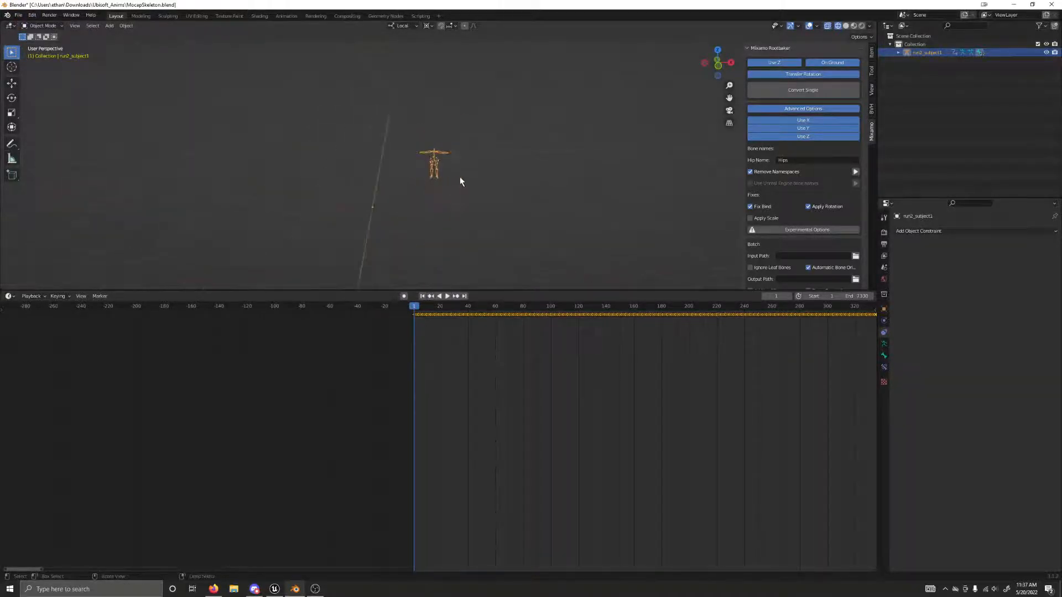
Undo the last mode changes and switch the armature from Pose Mode back to Object Mode
key(ctrl+z)
key(ctrl+z)
key(ctrl+Tab)
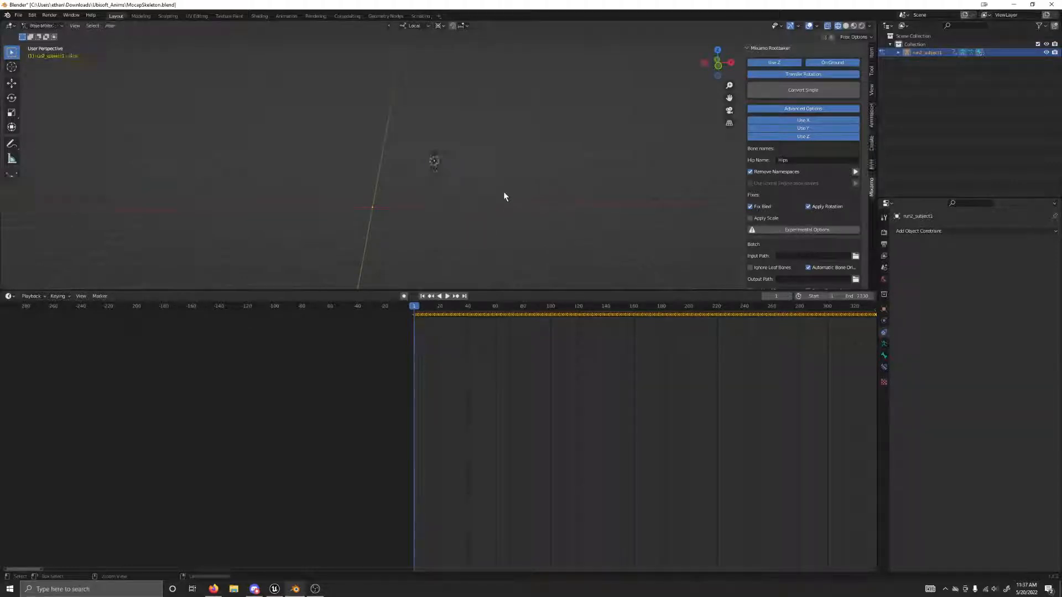
scroll(446, 172, down, 6)
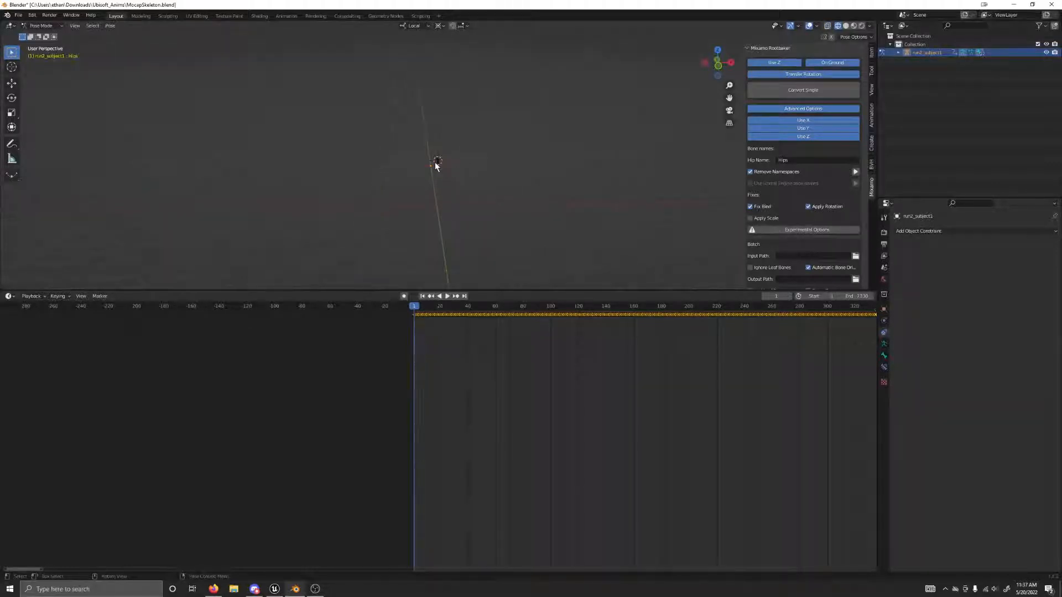
click(436, 163)
middle_drag(436, 165, 467, 182)
click(41, 26)
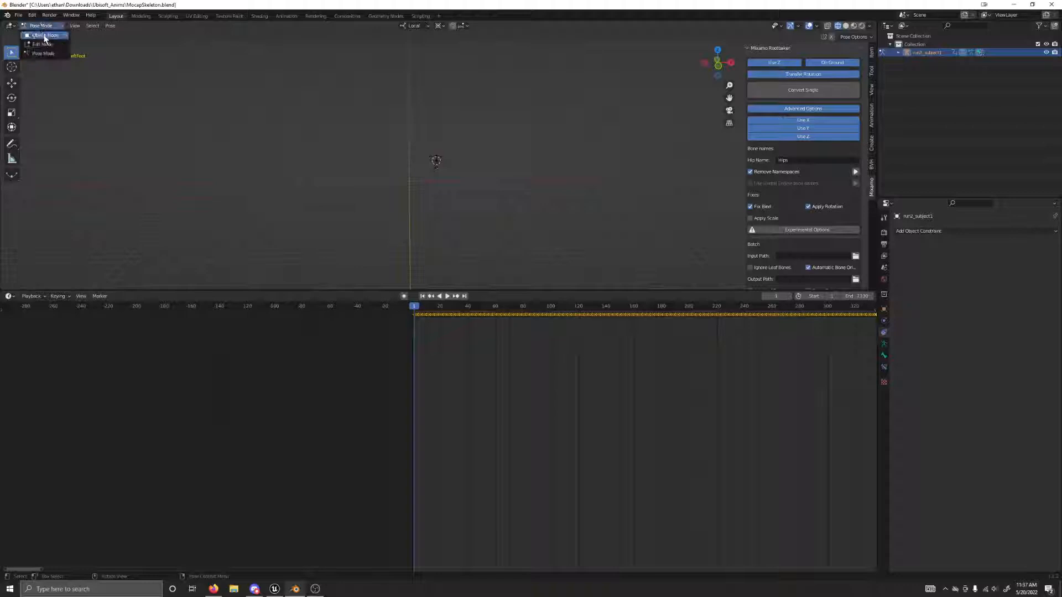
click(510, 203)
click(36, 27)
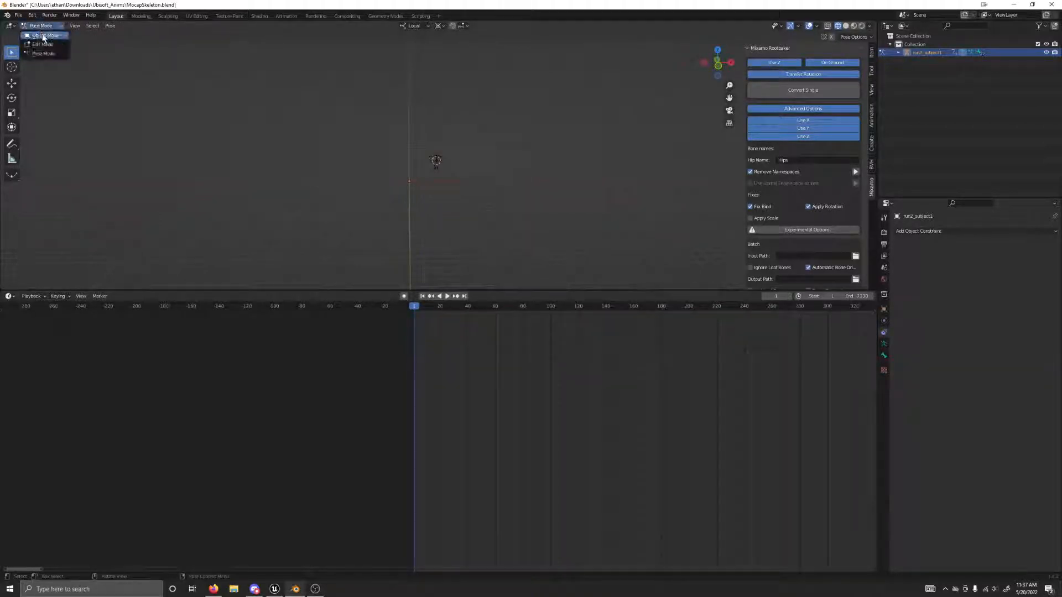
click(40, 36)
Undo back past the scaling and import, and replace the root armature with the unscaled run2_subject1 armature
key(ctrl+z)
key(ctrl+z)
key(ctrl+z)
key(ctrl+z)
click(348, 187)
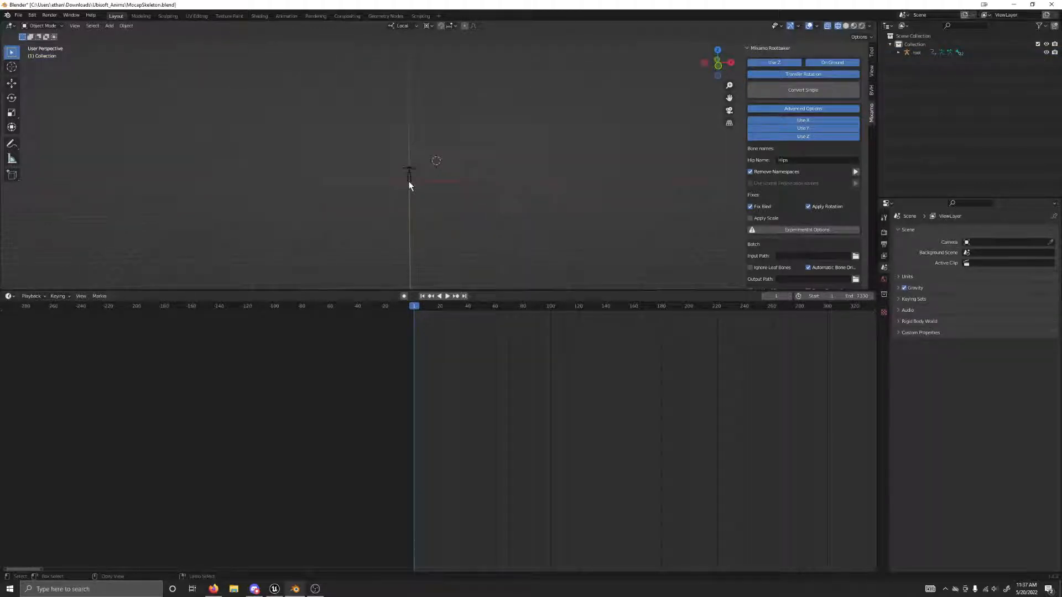
click(408, 181)
key(Delete)
key(ctrl+z)
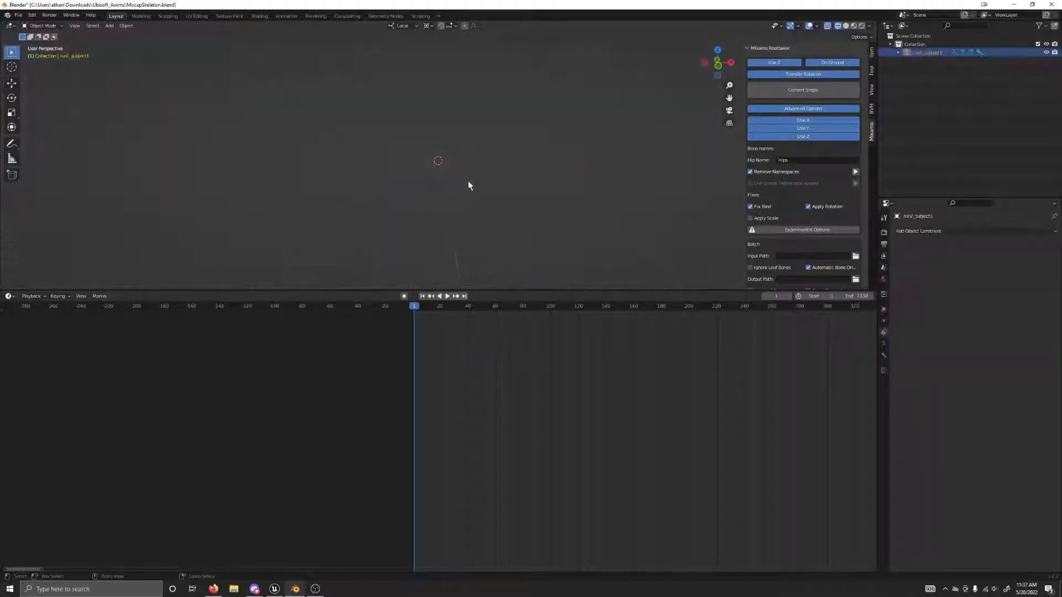
Scale the run2_subject1 armature to 0.01 and frame it in the viewport
scroll(468, 181, down, 3)
scroll(470, 178, up, 1)
middle_drag(470, 178, 456, 211)
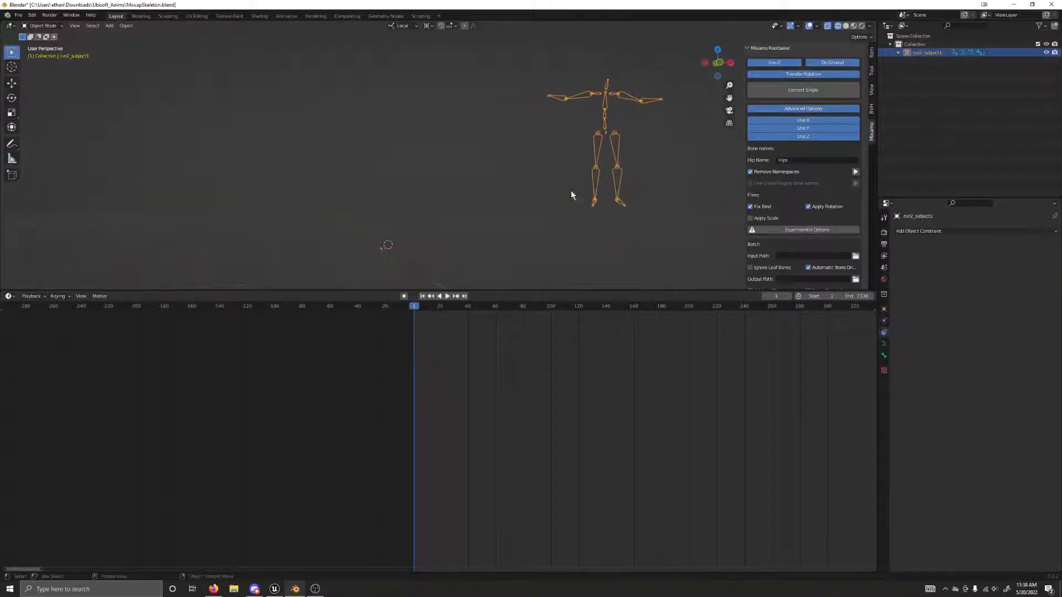
click(589, 194)
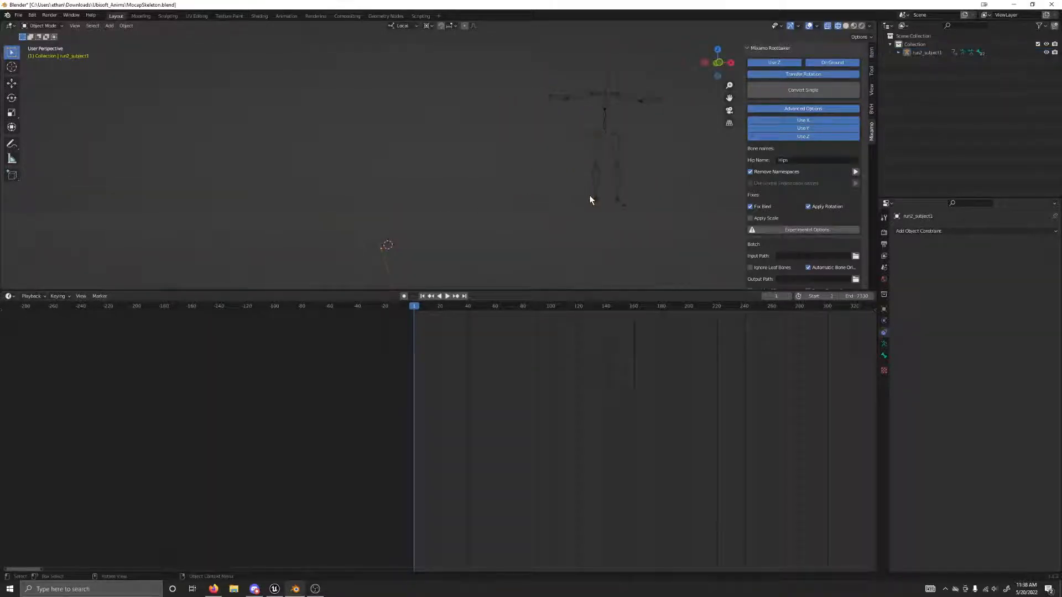
click(598, 167)
key(s)
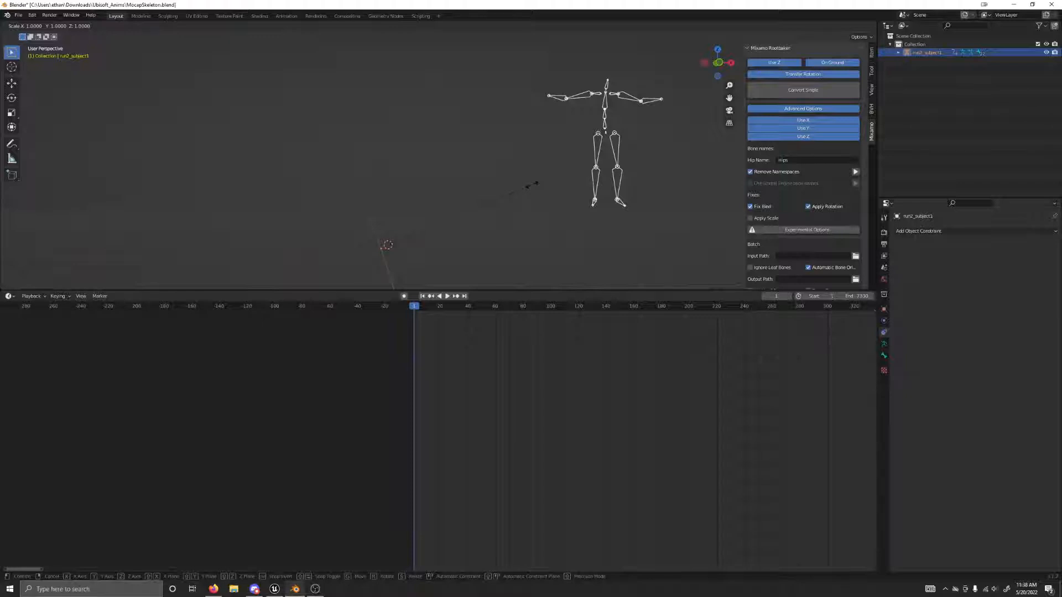
text(0)
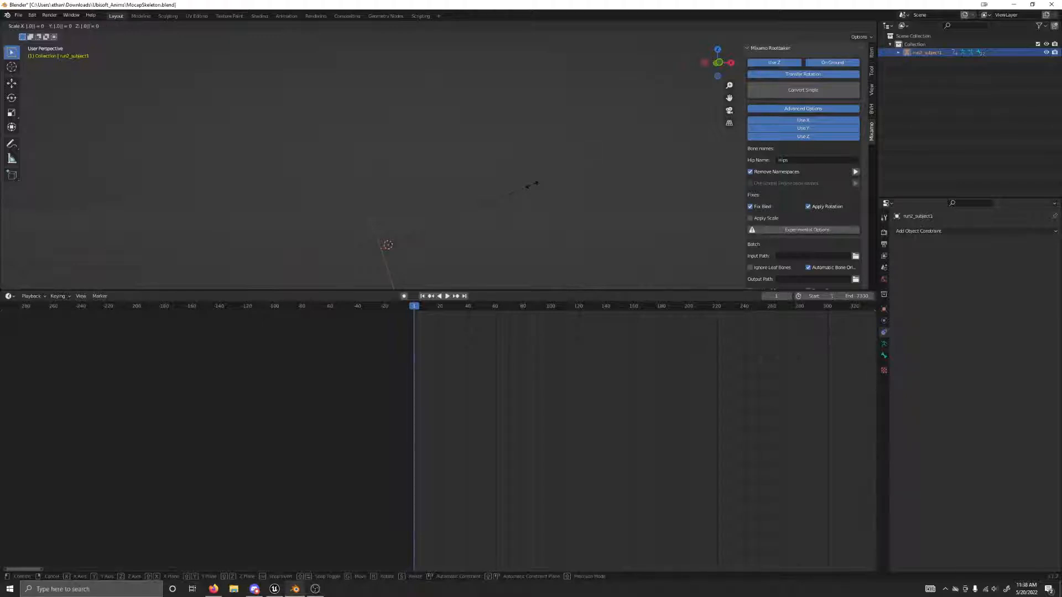
text(1)
key(Return)
key(KP_Decimal)
scroll(532, 184, down, 8)
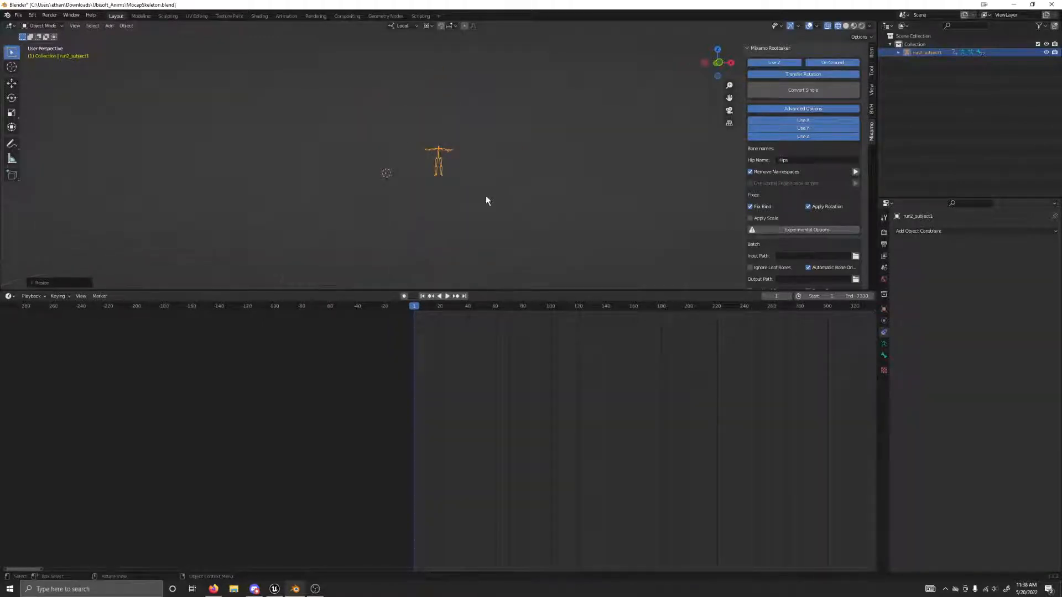
middle_drag(486, 200, 451, 196)
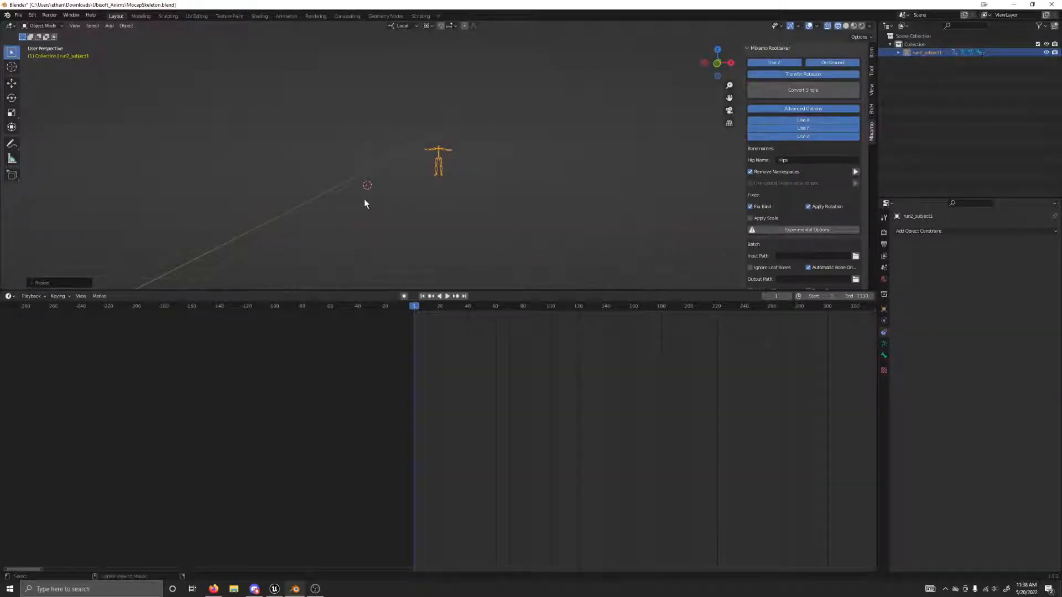
Clear the run2_subject1 armature's location
key(alt+g)
middle_drag(379, 188, 401, 212)
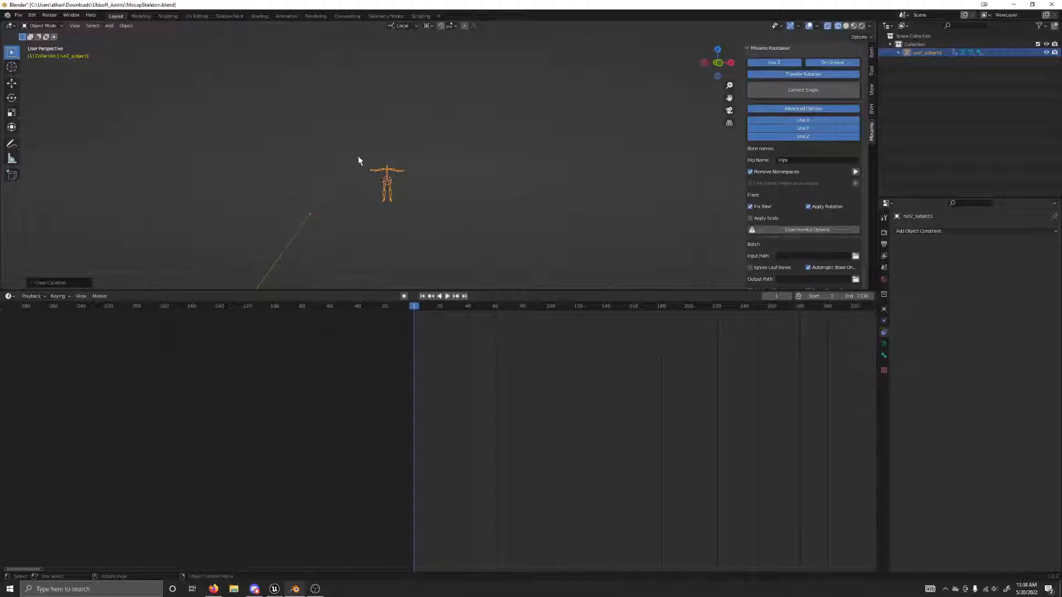
scroll(381, 134, up, 7)
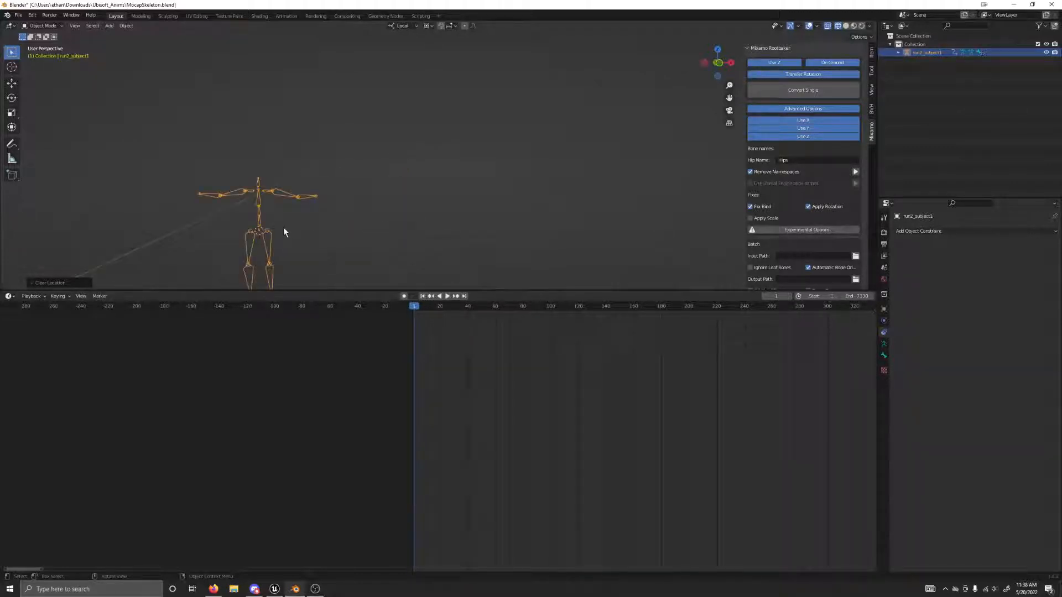
middle_drag(284, 233, 296, 220)
Switch the armature to Pose Mode and snap the 3D cursor to its Hips bone
click(44, 25)
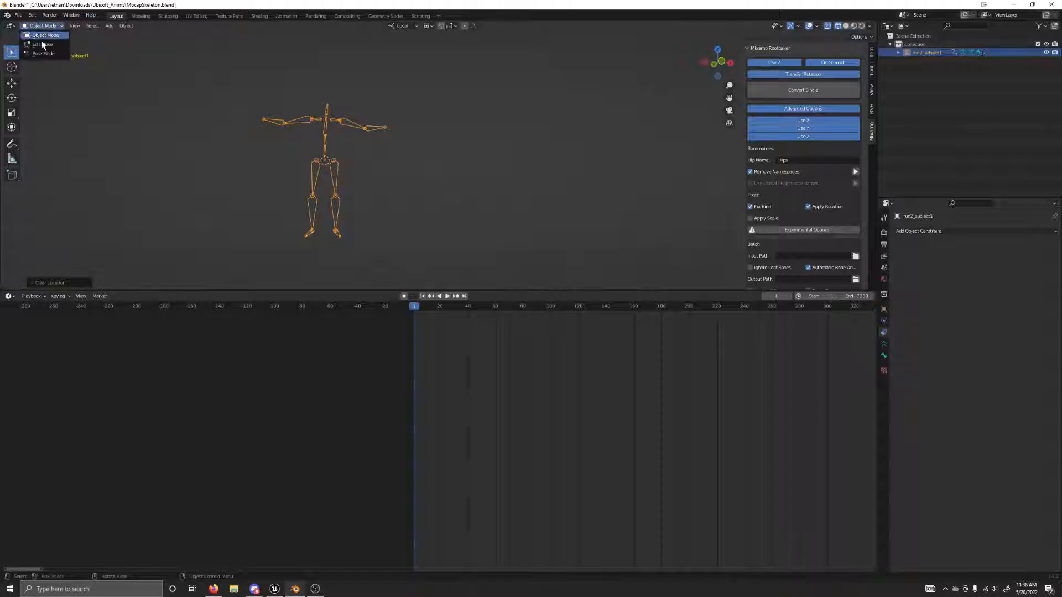
click(49, 54)
click(326, 160)
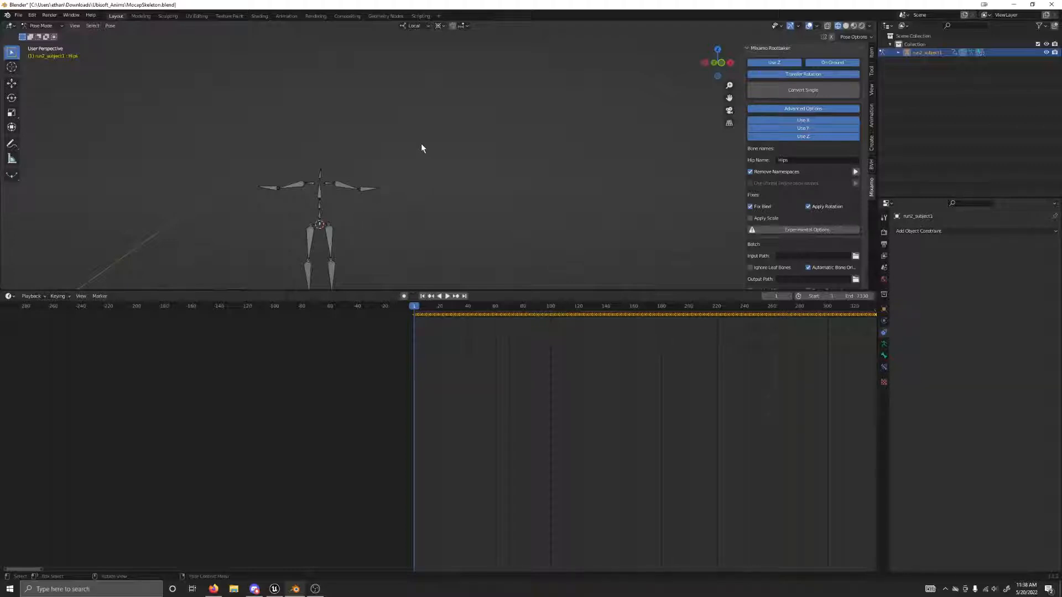
key(shift+s)
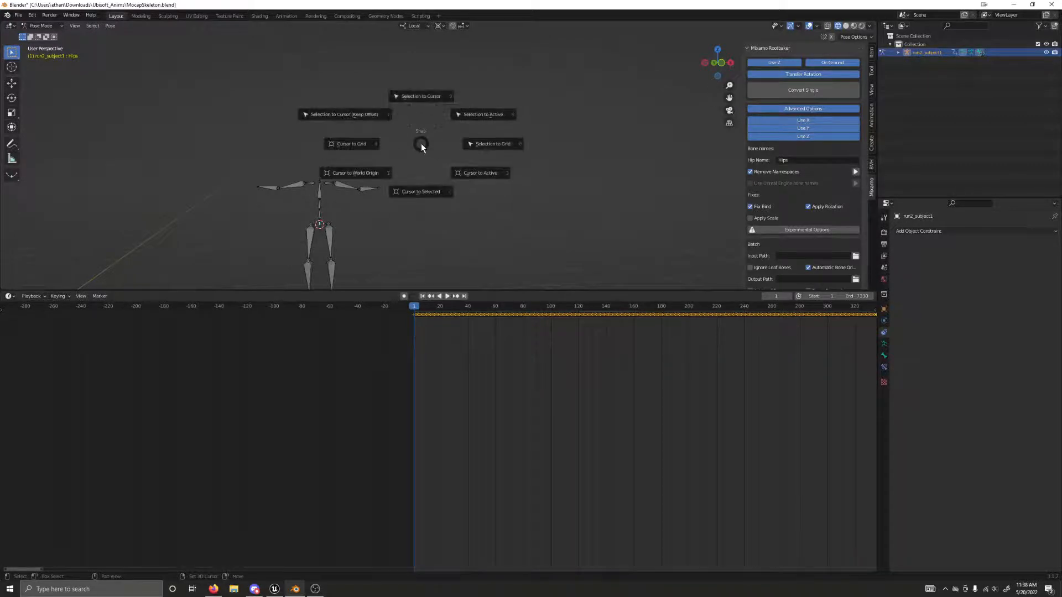
click(420, 193)
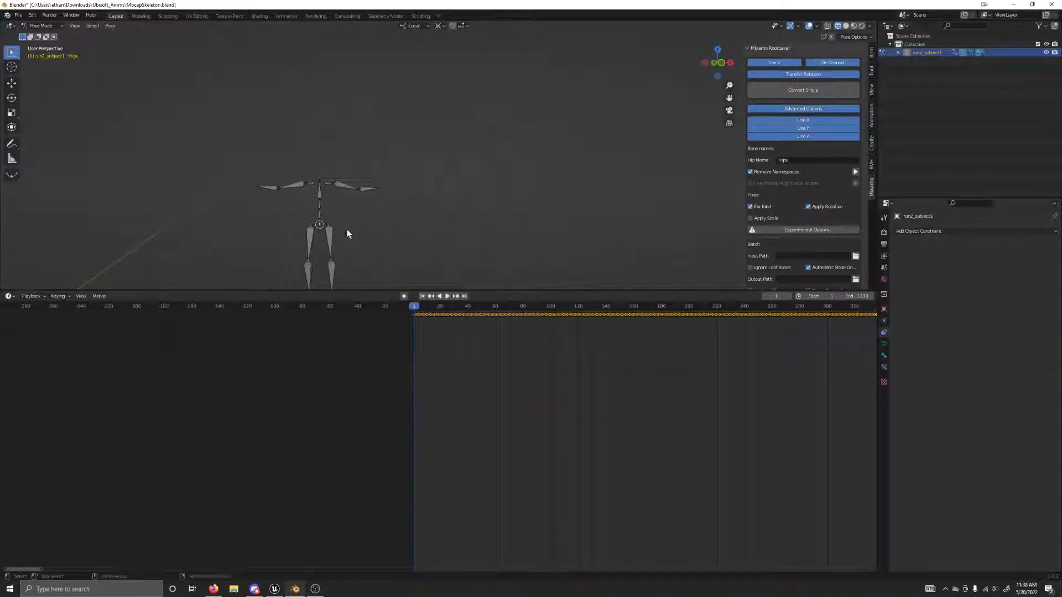
Snap the 3D cursor to the left forearm bone
click(366, 186)
key(shift+s)
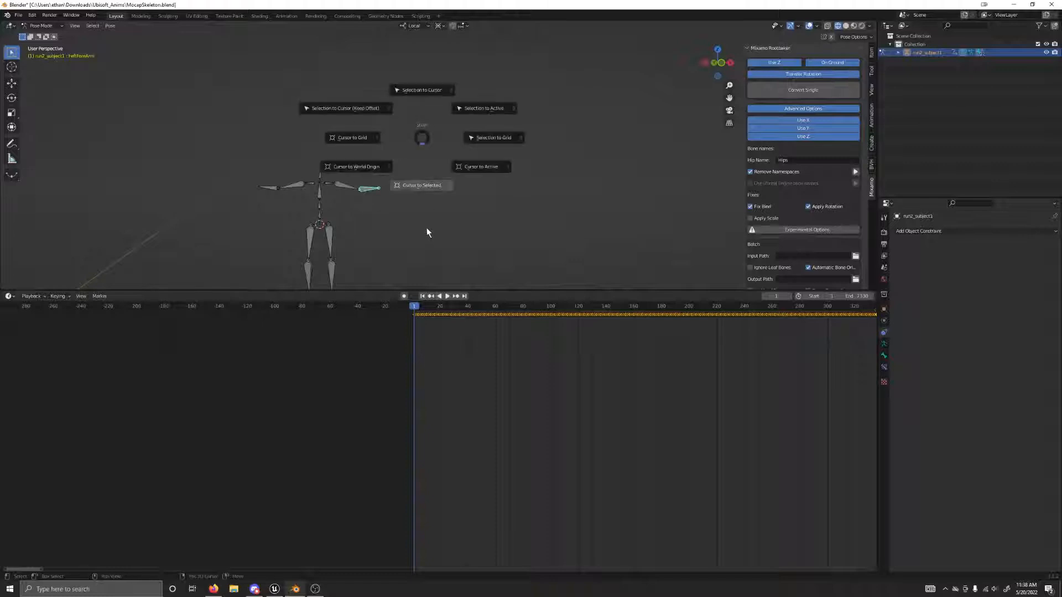
click(426, 231)
Reselect the Hips bone and snap the 3D cursor back to it
click(320, 223)
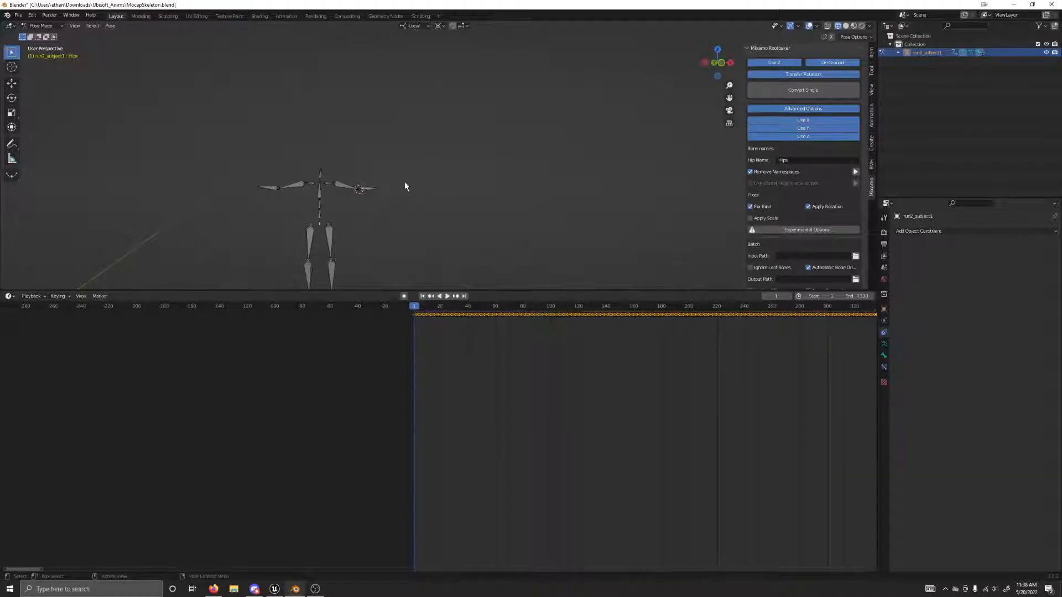
key(shift+s)
click(446, 237)
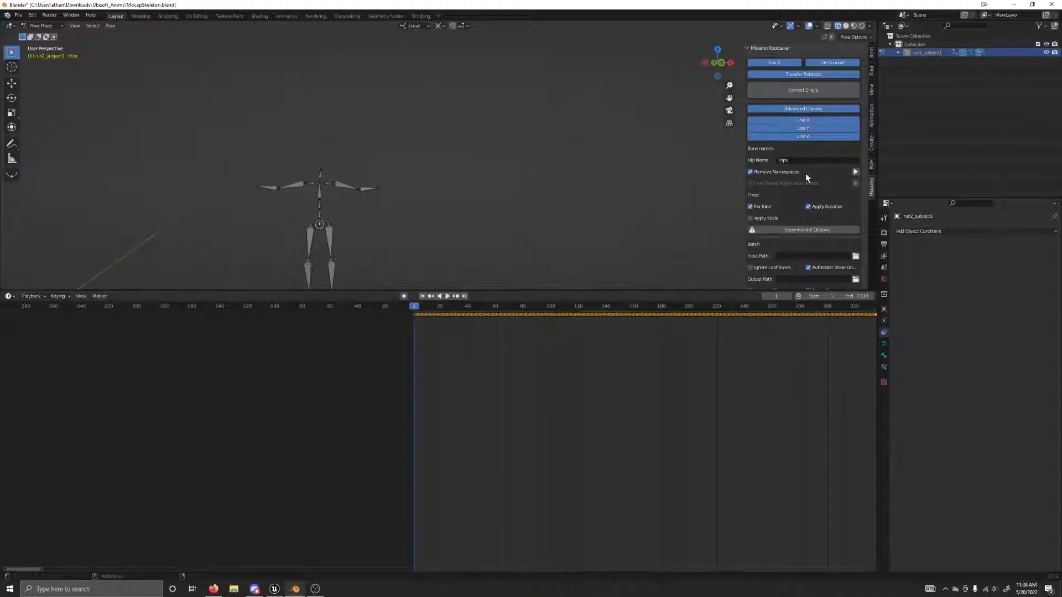
Set the 3D cursor's Z location to 0 m, placing it on the ground beneath the hips
click(872, 89)
double_click(802, 202)
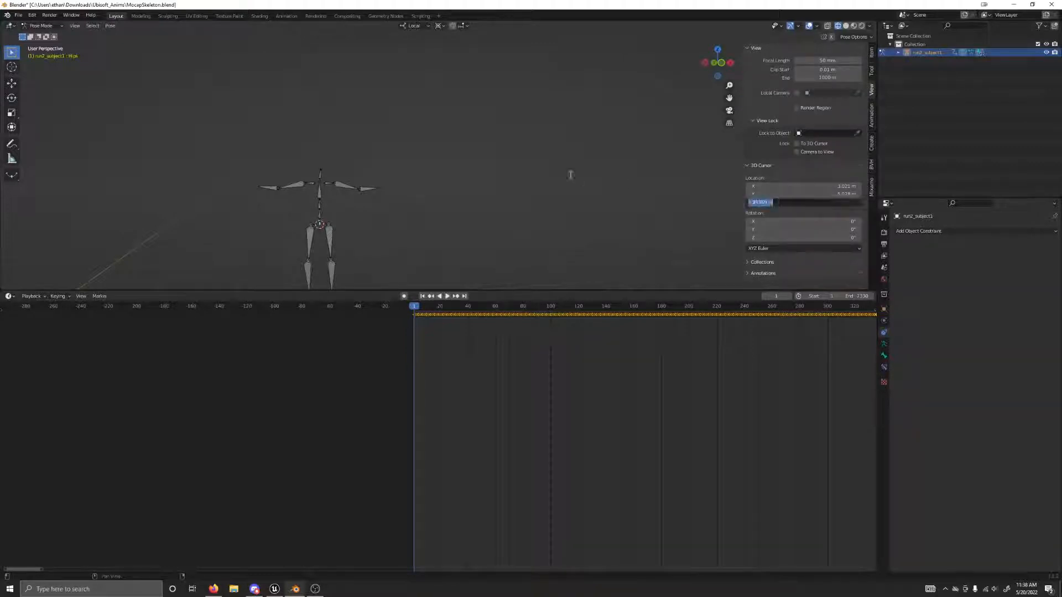
text(0)
key(Return)
scroll(449, 185, down, 3)
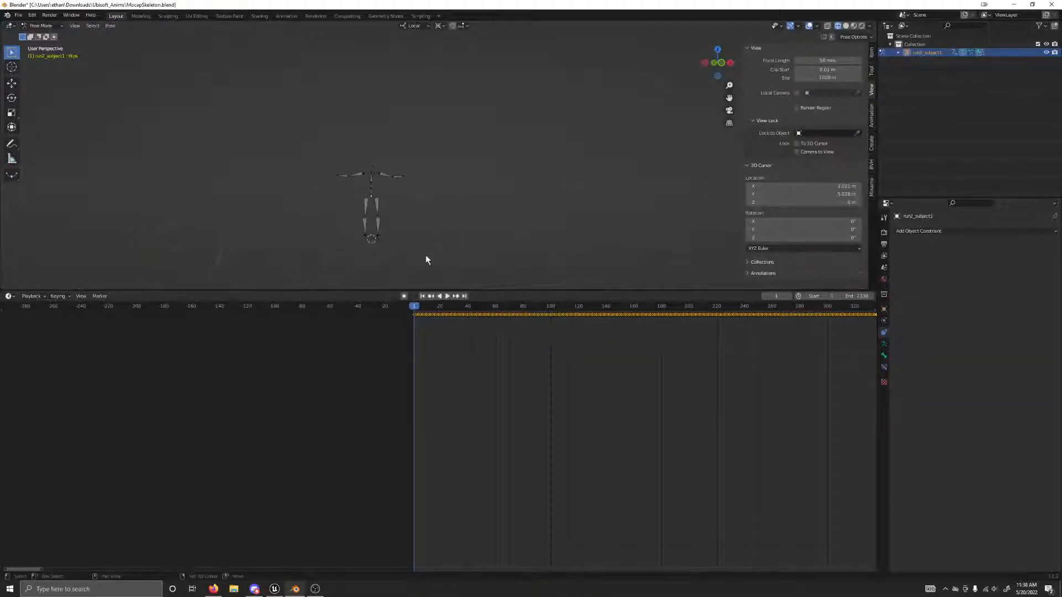
shift+middle_drag(426, 254, 411, 189)
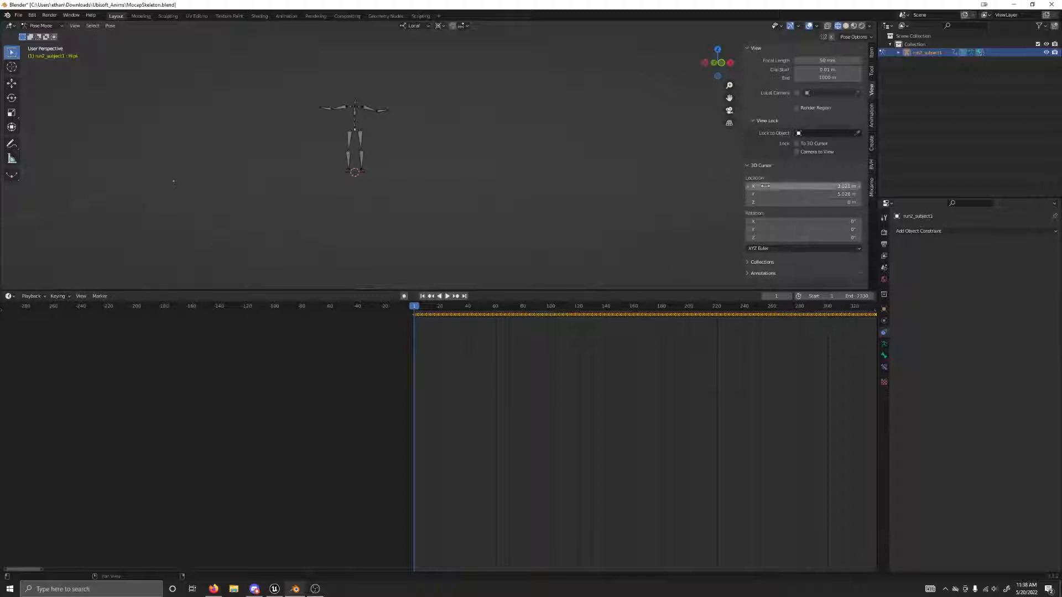
key(KP_Decimal)
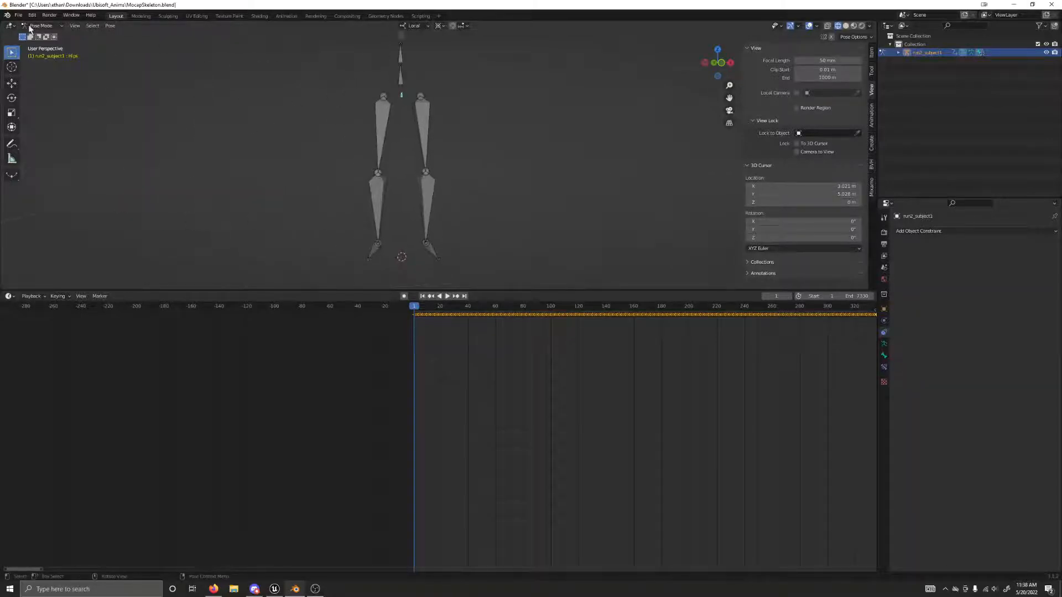
Return to Object Mode and set the armature's origin to the 3D cursor
click(38, 25)
click(37, 34)
click(126, 25)
mouse_move(139, 43)
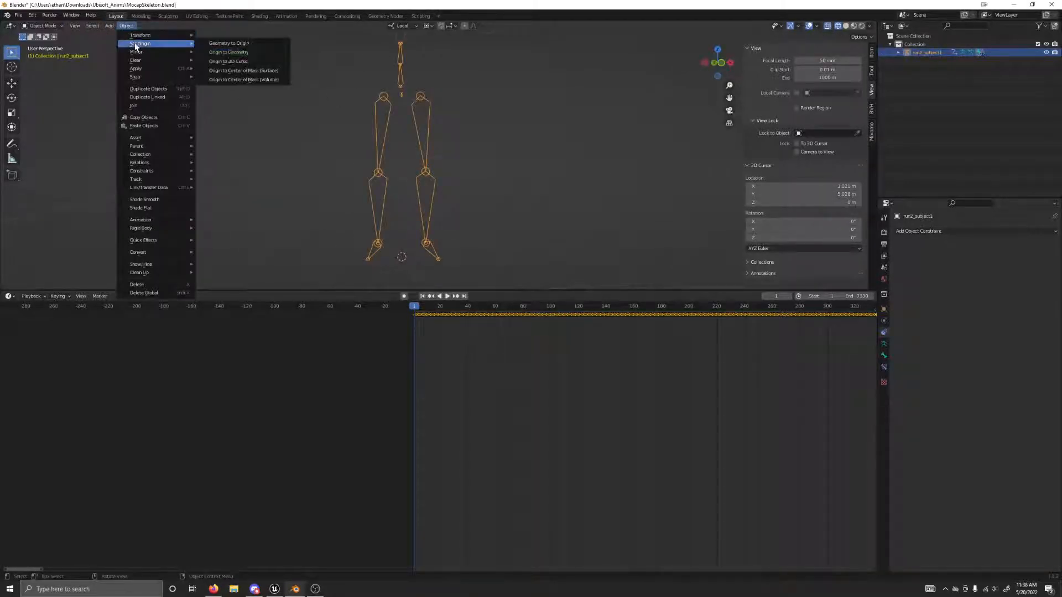
click(232, 59)
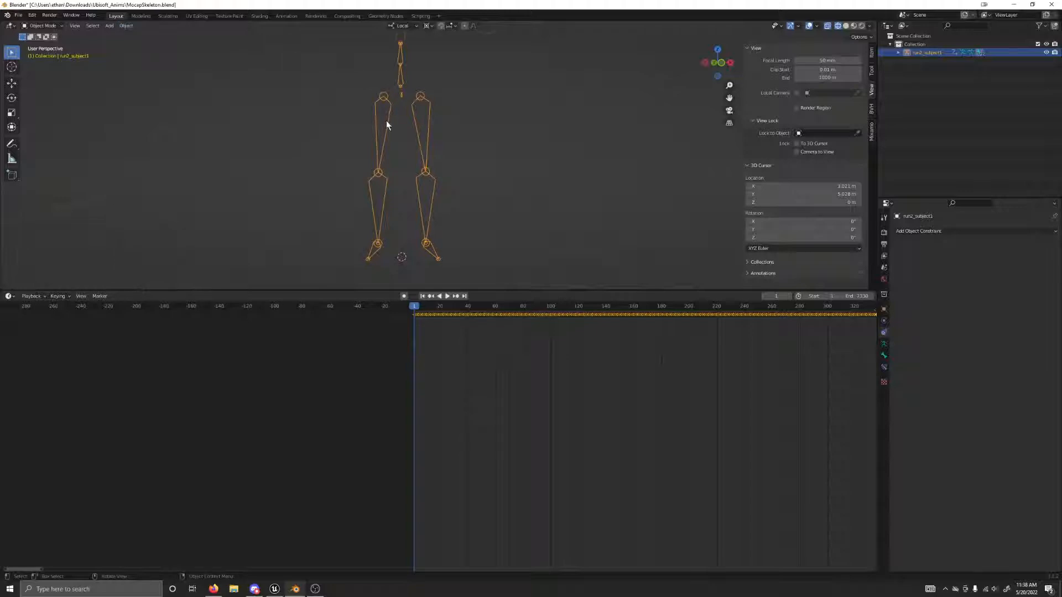
click(126, 25)
mouse_move(147, 44)
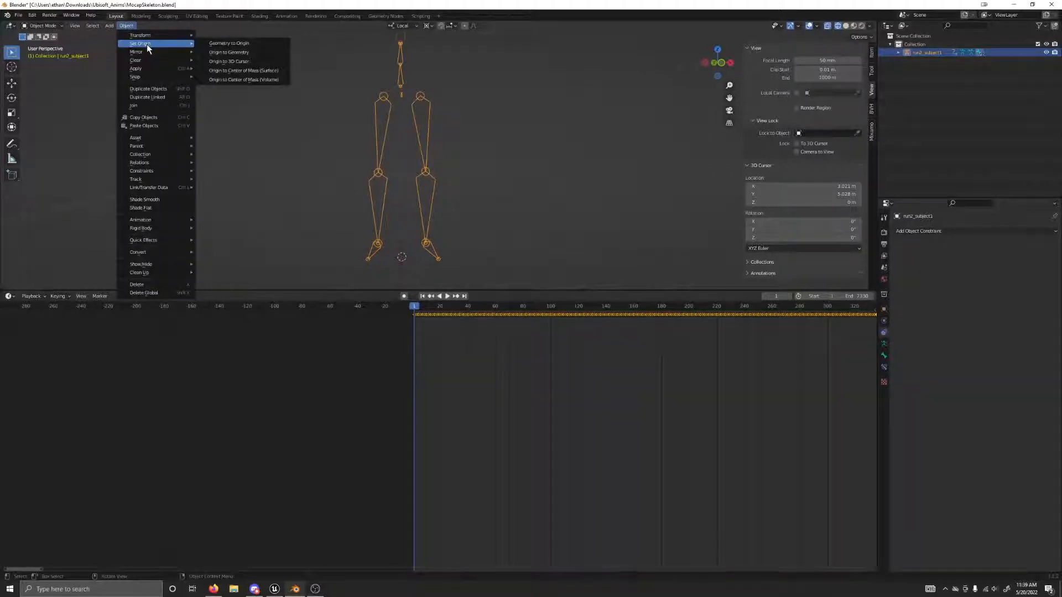
click(241, 61)
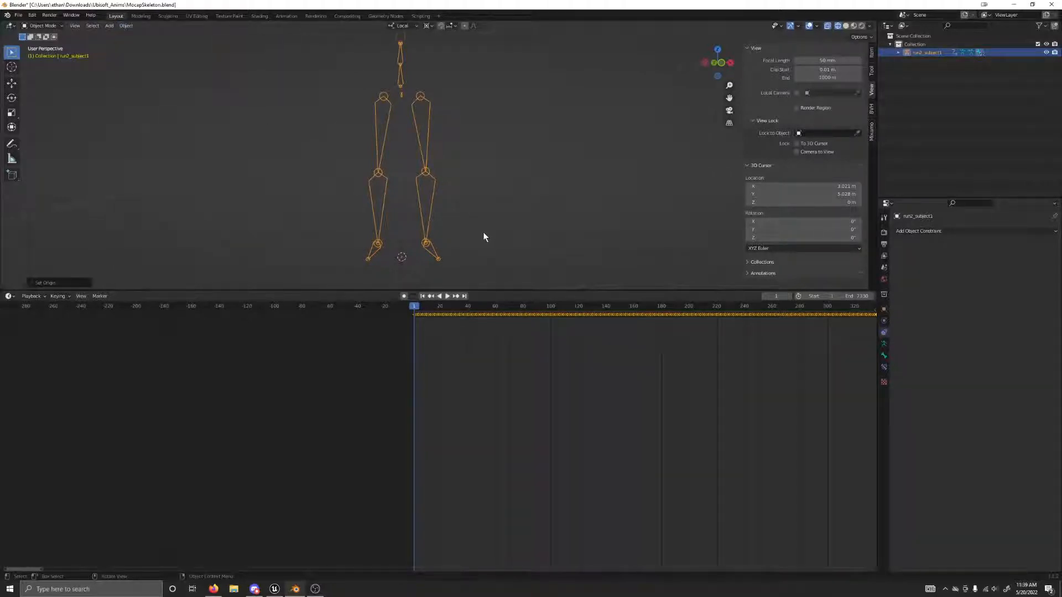
scroll(484, 238, down, 5)
middle_drag(486, 239, 386, 203)
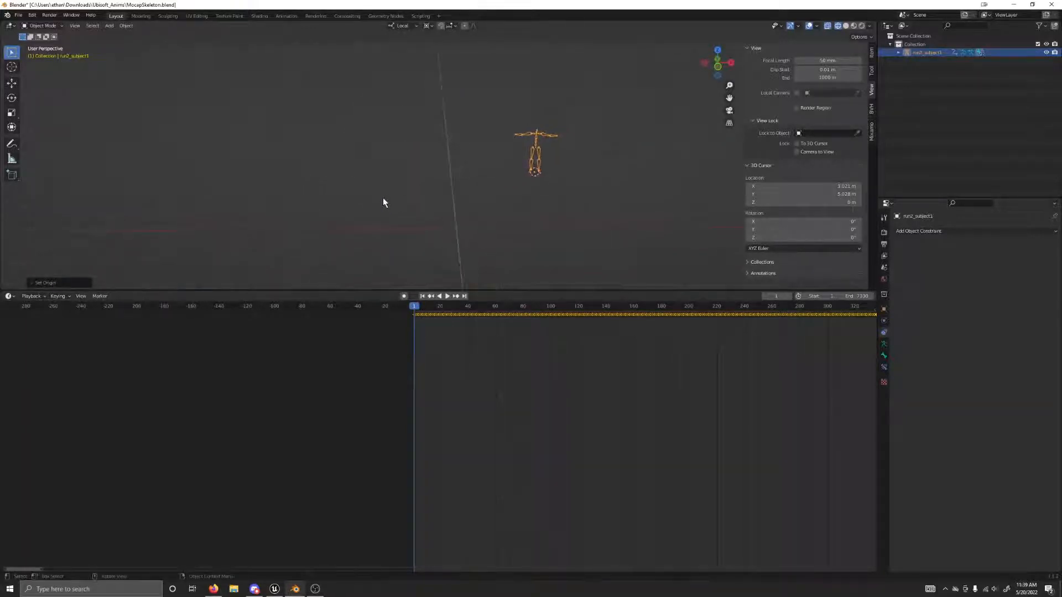
Clear the run2_subject1 armature's location so it sits at the world origin
key(alt+g)
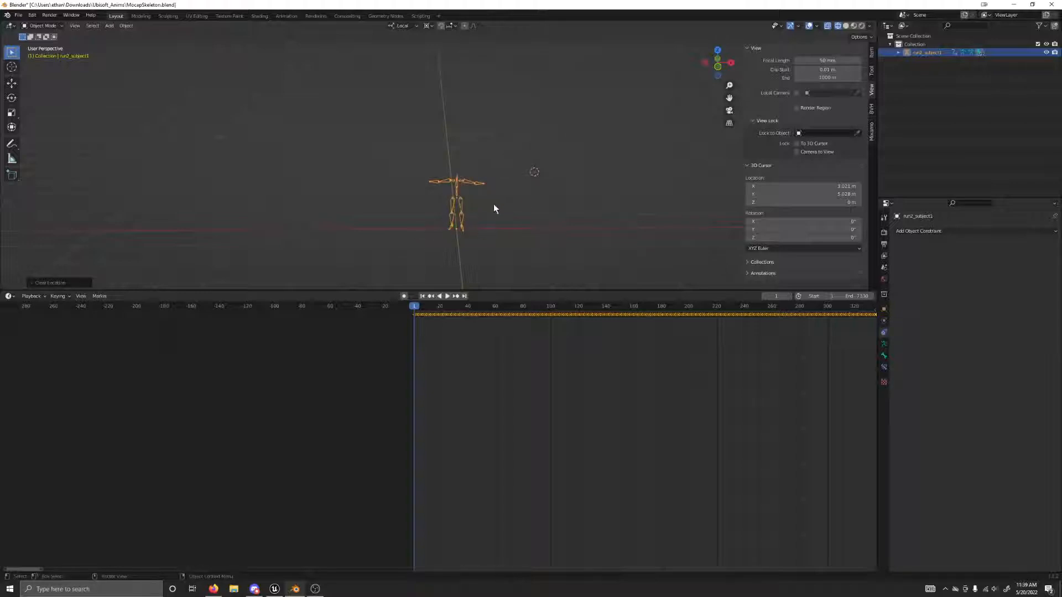
middle_drag(497, 209, 393, 181)
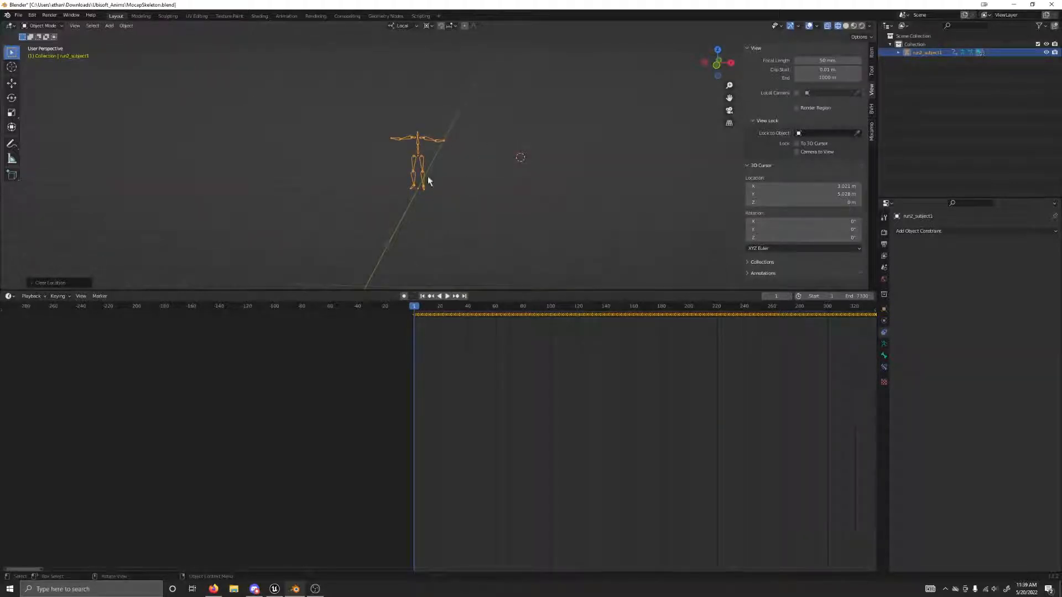
middle_drag(445, 151, 456, 171)
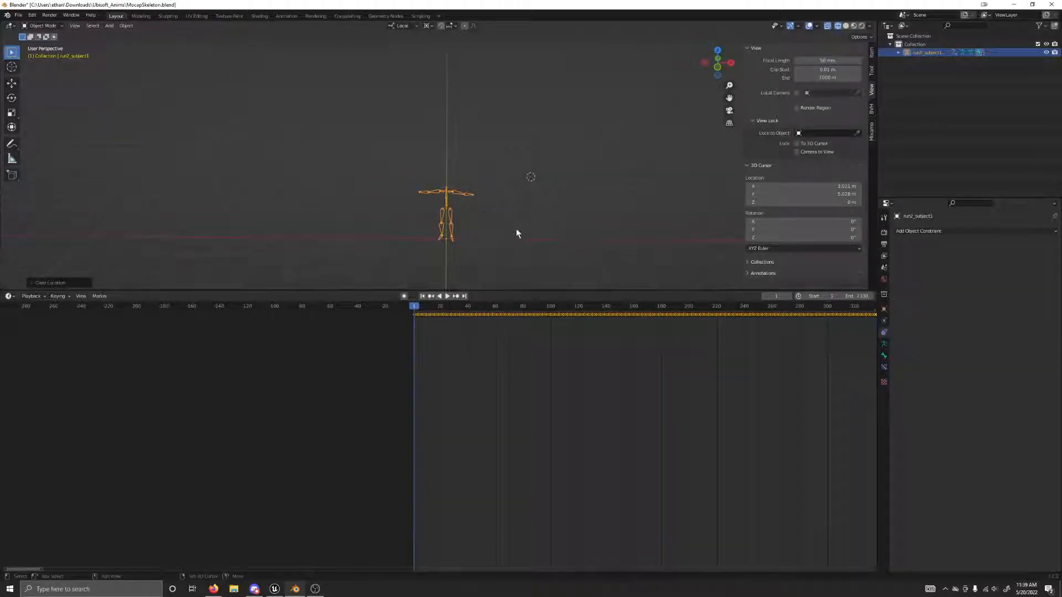
key(shift+s)
click(469, 199)
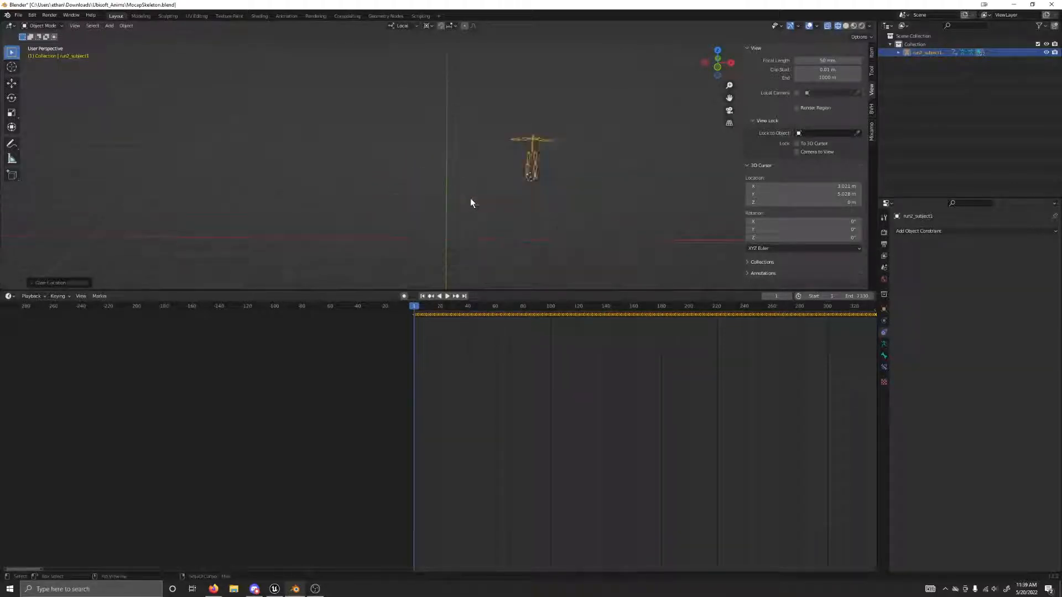
key(ctrl+z)
Snap the 3D cursor to the selected armature
key(shift+s)
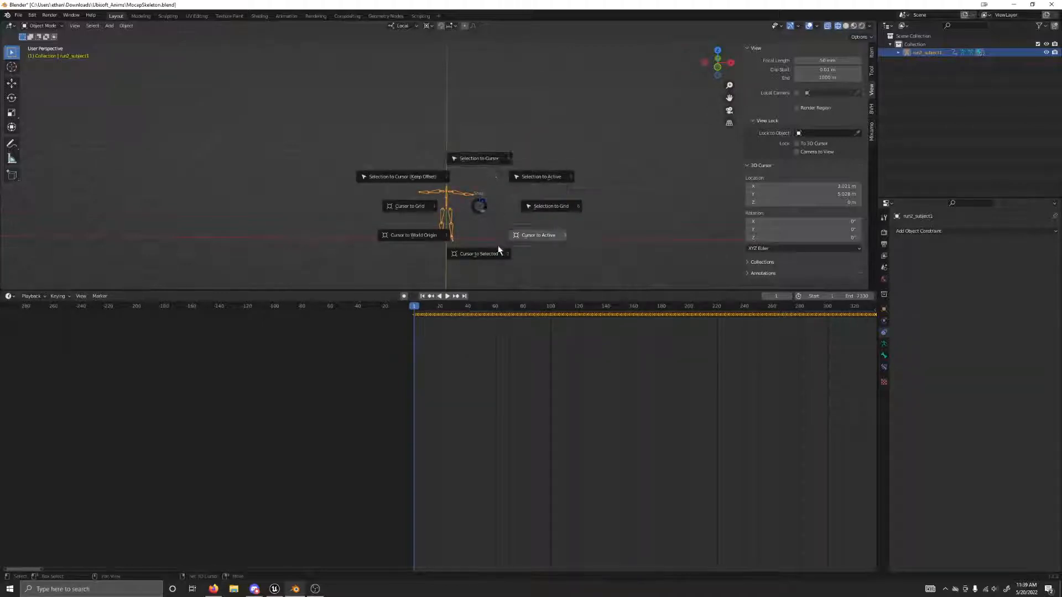
click(477, 260)
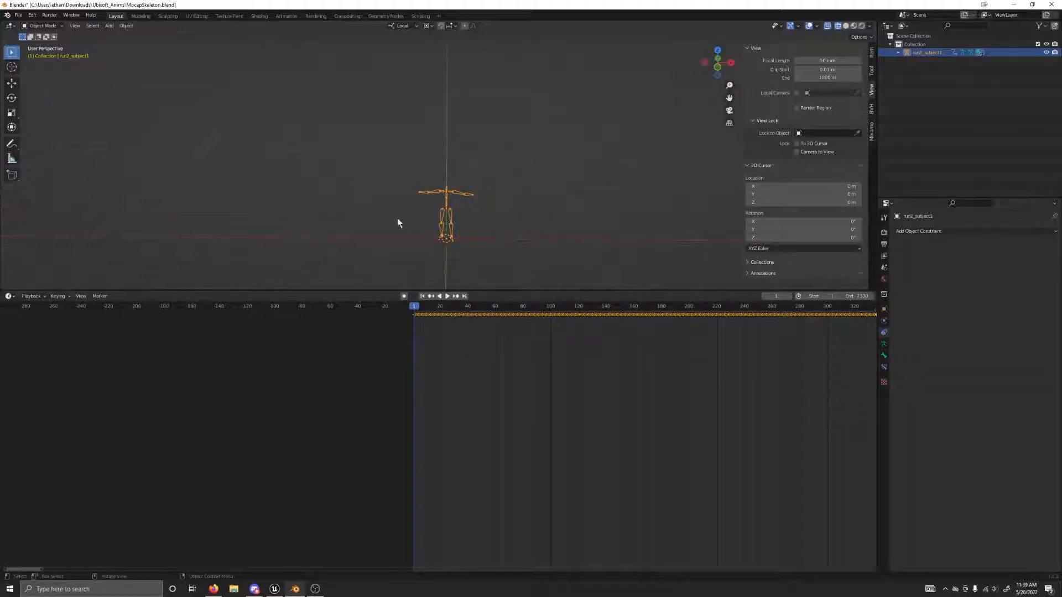
Play back the run animation to check the armature's motion around its new origin, and return the timeline to frame 0
mouse_move(398, 223)
middle_down()
mouse_move(407, 227)
mouse_move(393, 243)
middle_up()
key(space)
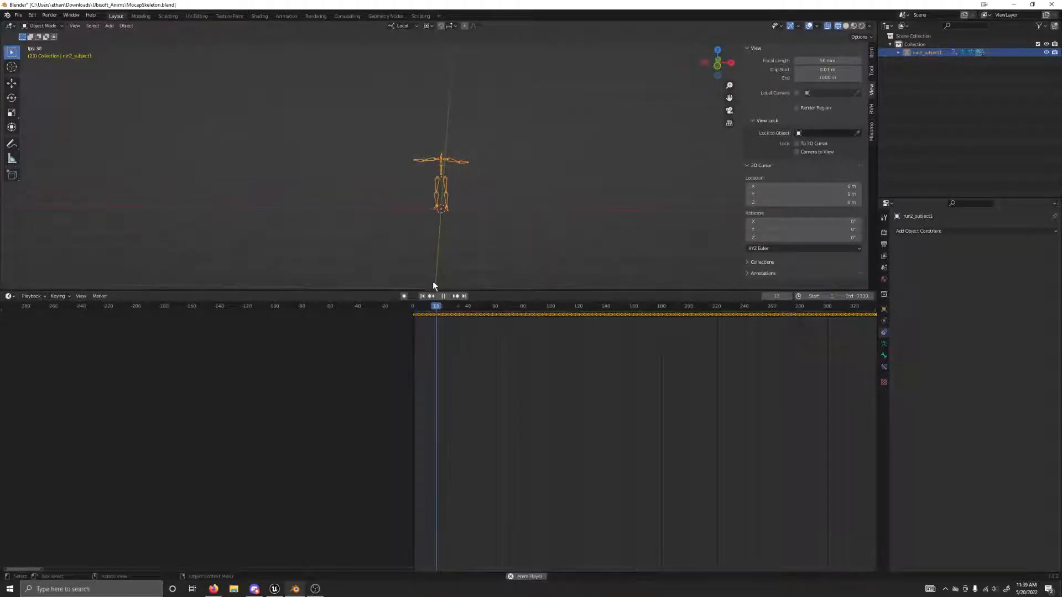
scroll(476, 251, down, 4)
drag(557, 307, 384, 310)
click(678, 307)
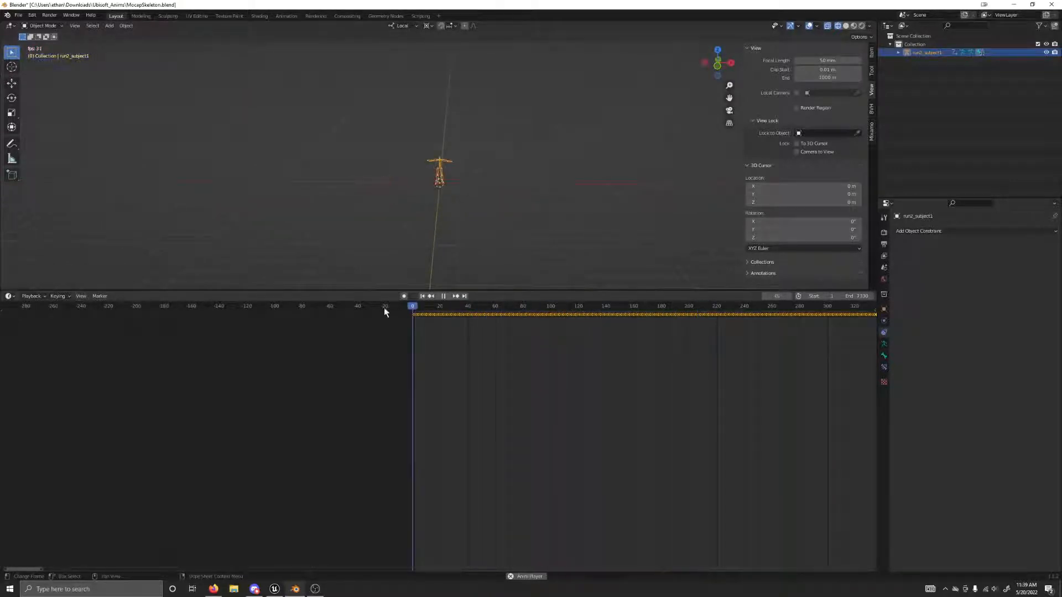
key(space)
key(space)
mouse_move(466, 258)
middle_down()
mouse_move(475, 257)
mouse_move(463, 254)
middle_up()
scroll(474, 257, up, 5)
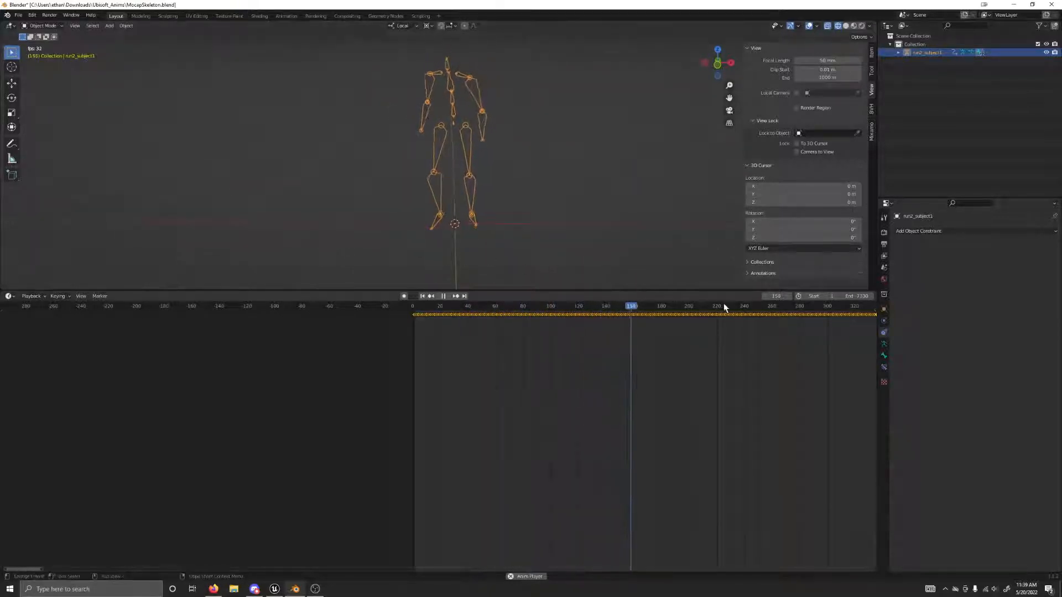
click(447, 298)
drag(429, 307, 411, 307)
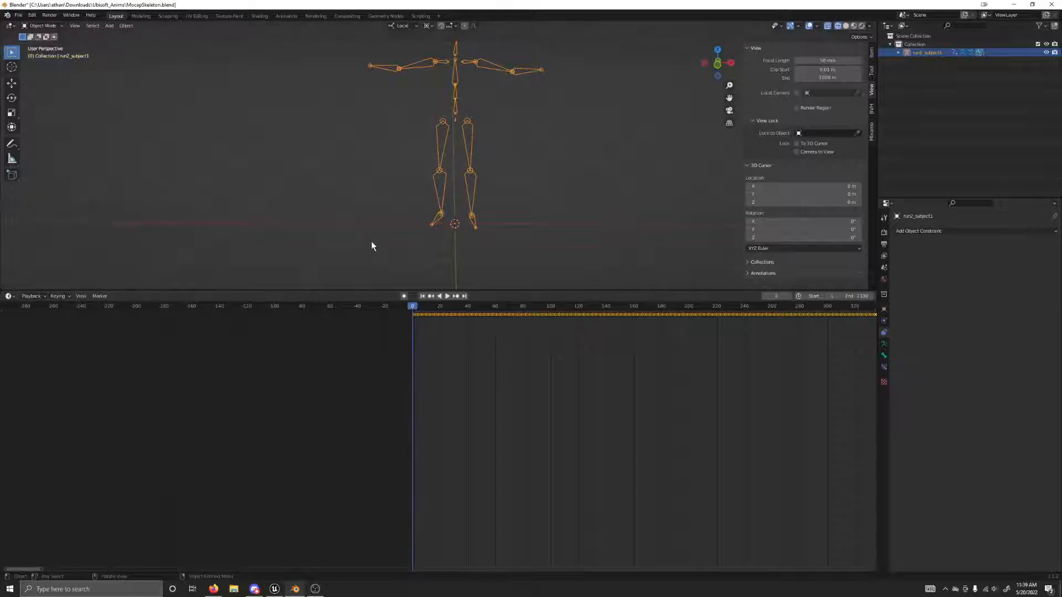
Switch the armature to Edit Mode and view its rest pose from the front
scroll(369, 154, up, 10)
scroll(407, 114, down, 14)
scroll(419, 171, up, 4)
shift+middle_drag(407, 114, 413, 193)
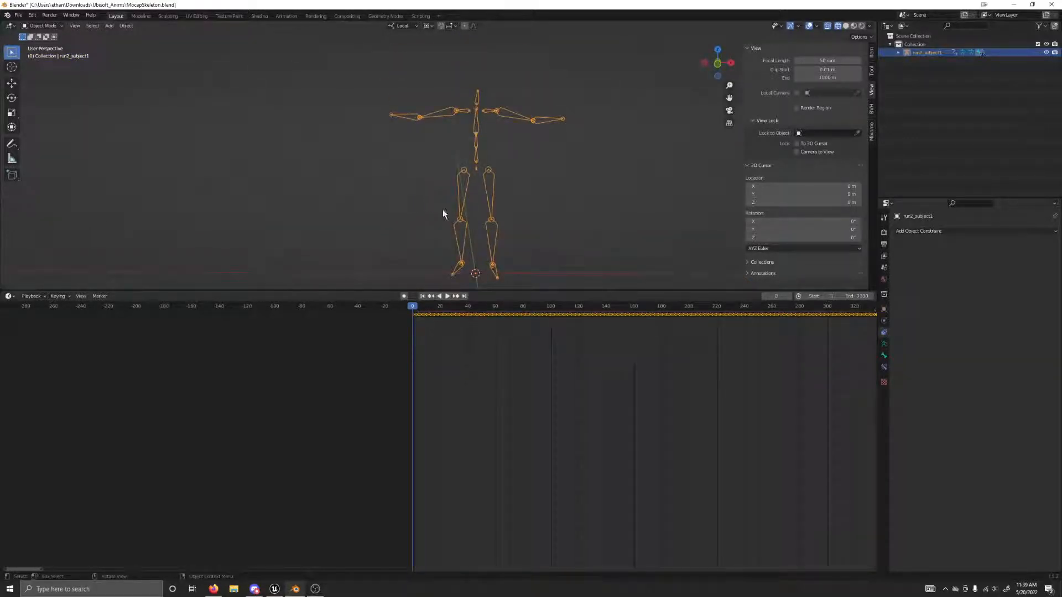
key(Tab)
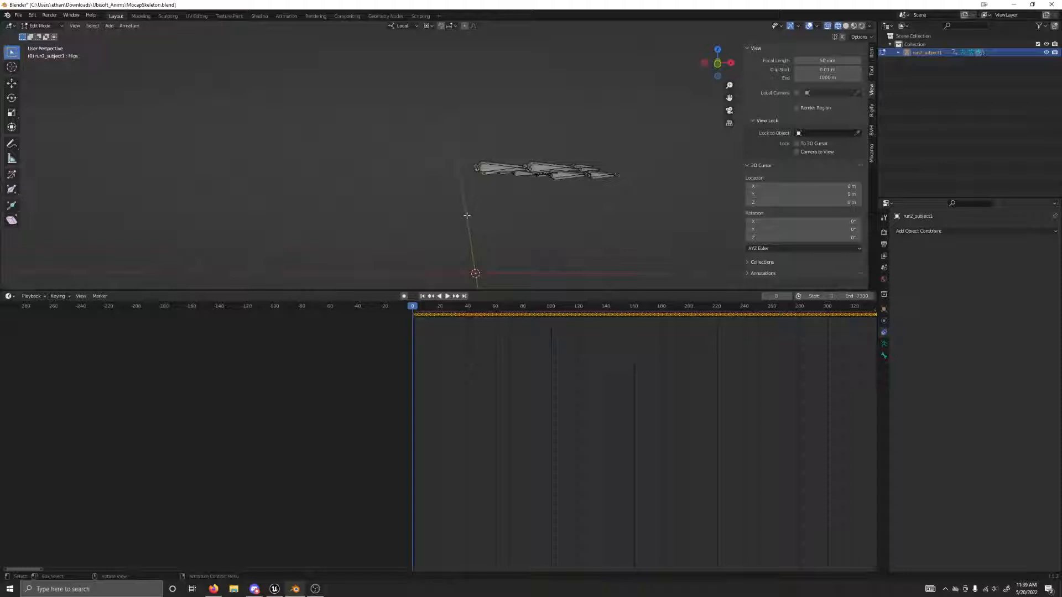
middle_drag(464, 227, 463, 230)
key(KP_3)
key(KP_1)
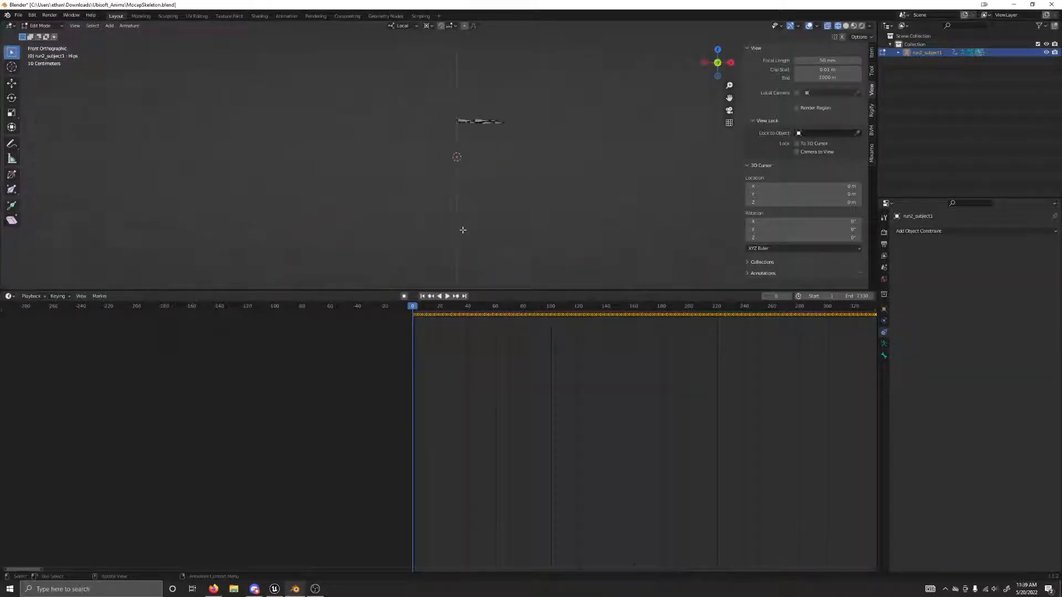
Snap the 3D cursor to the joint where the tiny toe bone meets the end of the left foot bone
scroll(512, 88, up, 4)
shift+middle_drag(505, 83, 472, 149)
scroll(503, 166, up, 7)
shift+middle_drag(643, 137, 390, 148)
scroll(390, 147, up, 6)
shift+middle_drag(356, 94, 351, 123)
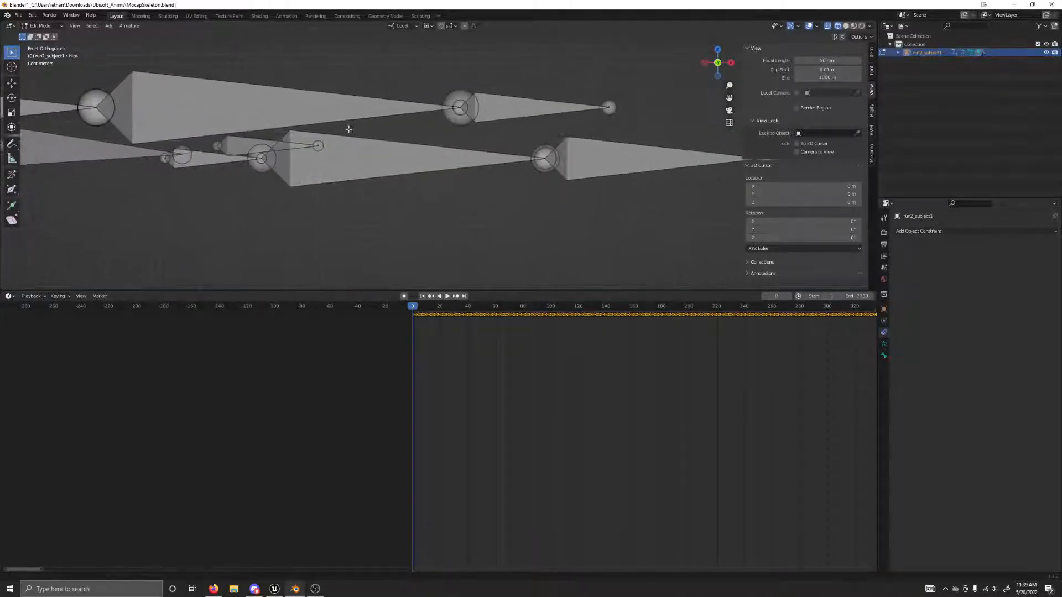
scroll(199, 180, up, 3)
scroll(595, 222, up, 7)
shift+middle_drag(501, 174, 429, 175)
scroll(430, 175, up, 12)
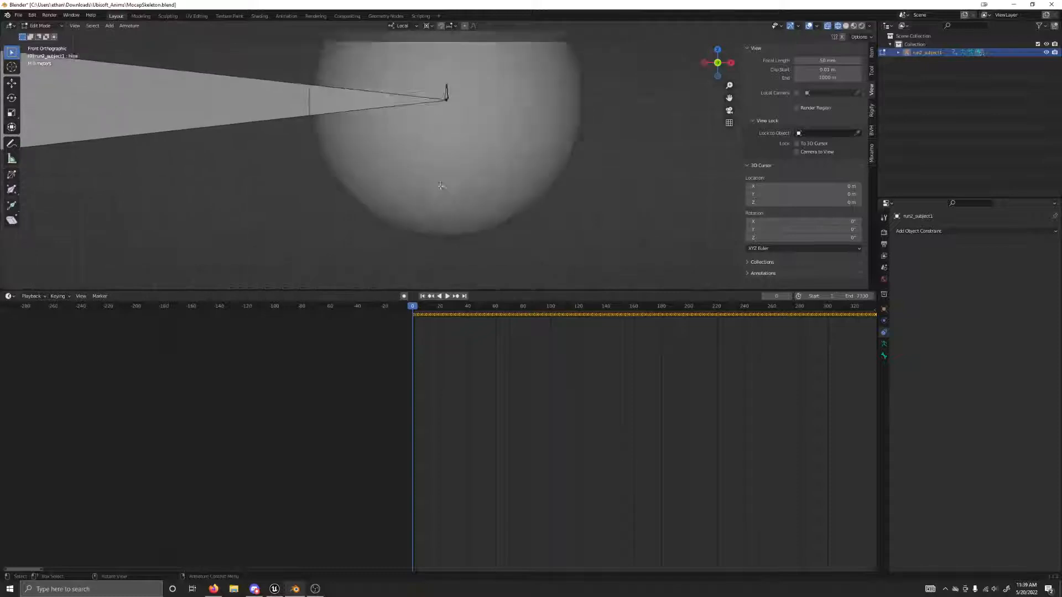
shift+middle_drag(444, 43, 422, 140)
scroll(423, 140, up, 1)
scroll(423, 140, up, 8)
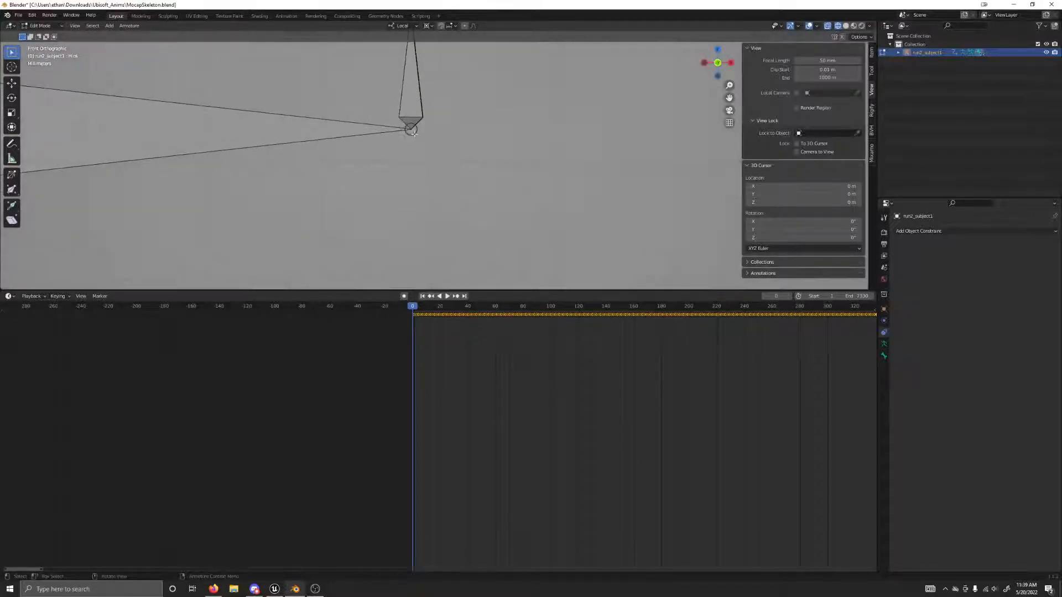
click(414, 133)
click(414, 133)
key(KP_Decimal)
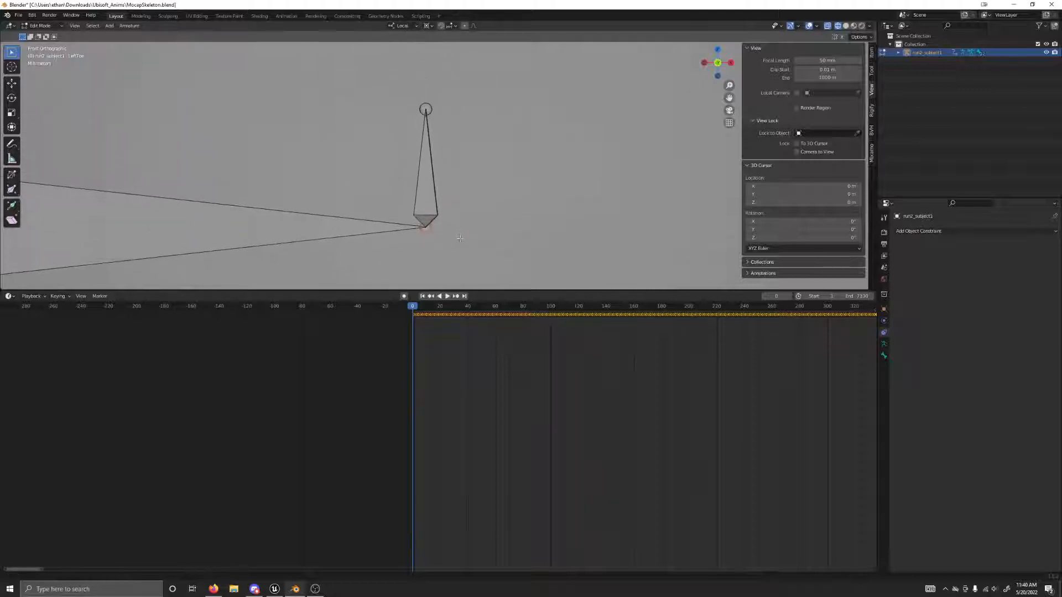
key(shift+s)
click(479, 267)
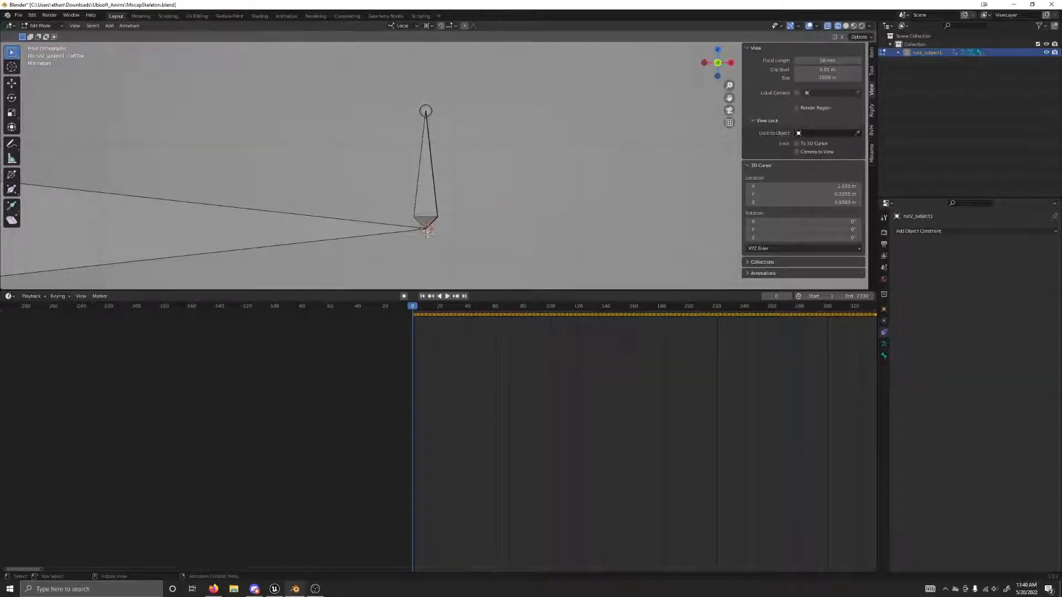
Rotate the LeftToe bone 90° in the front view so it continues along the foot bone
click(437, 200)
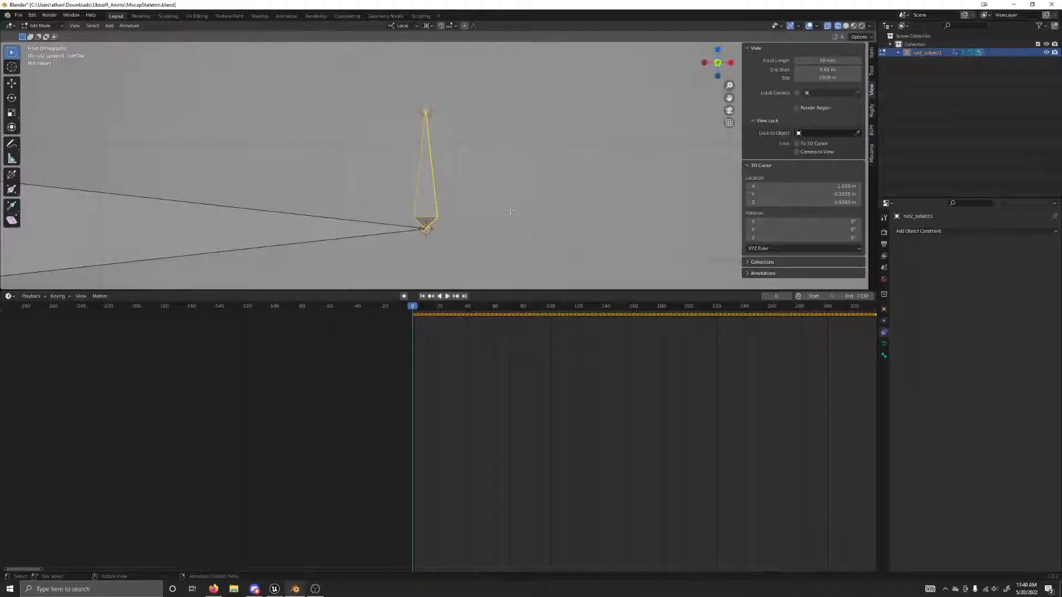
middle_drag(510, 210, 425, 173)
key(KP_1)
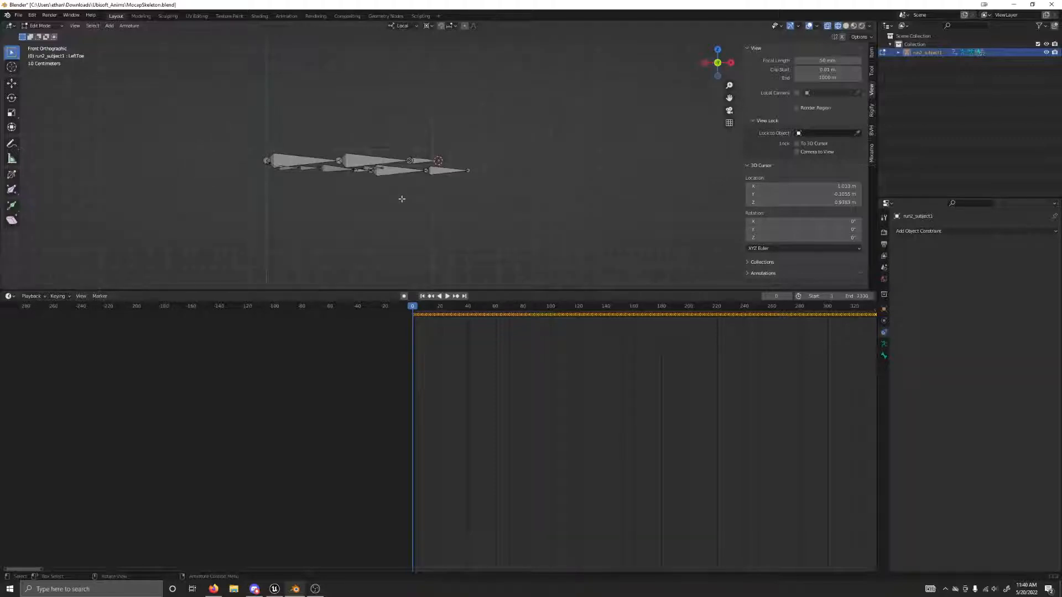
scroll(429, 170, up, 10)
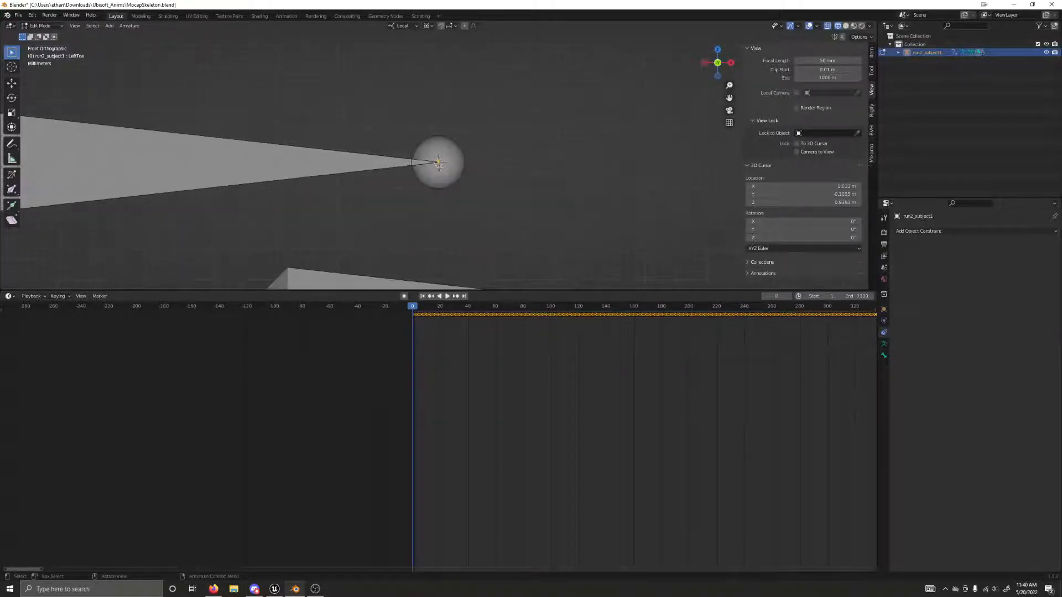
scroll(440, 169, up, 5)
scroll(441, 183, down, 12)
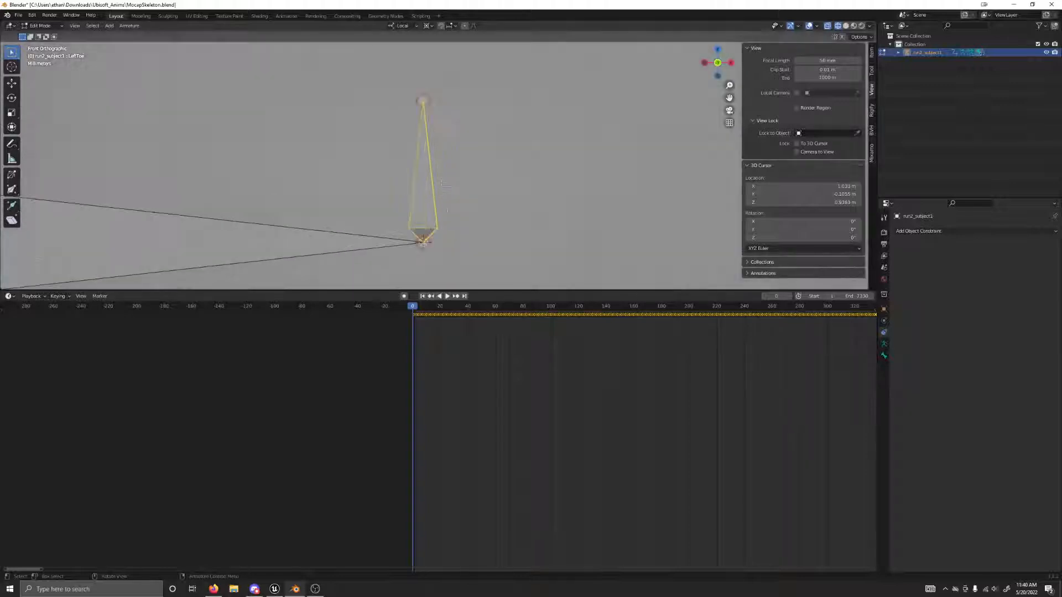
text(r)
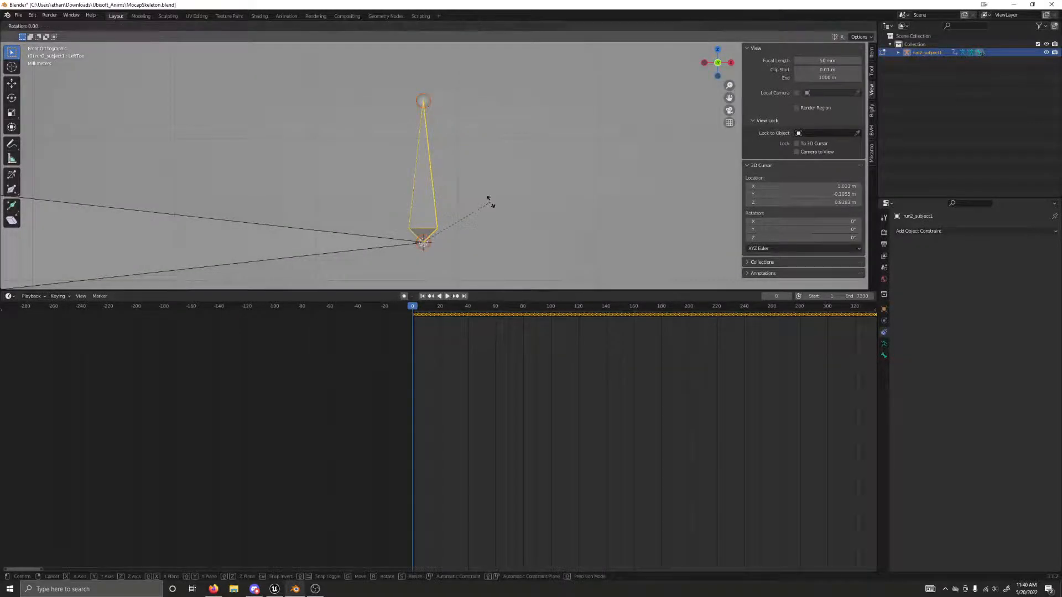
text(90)
key(Return)
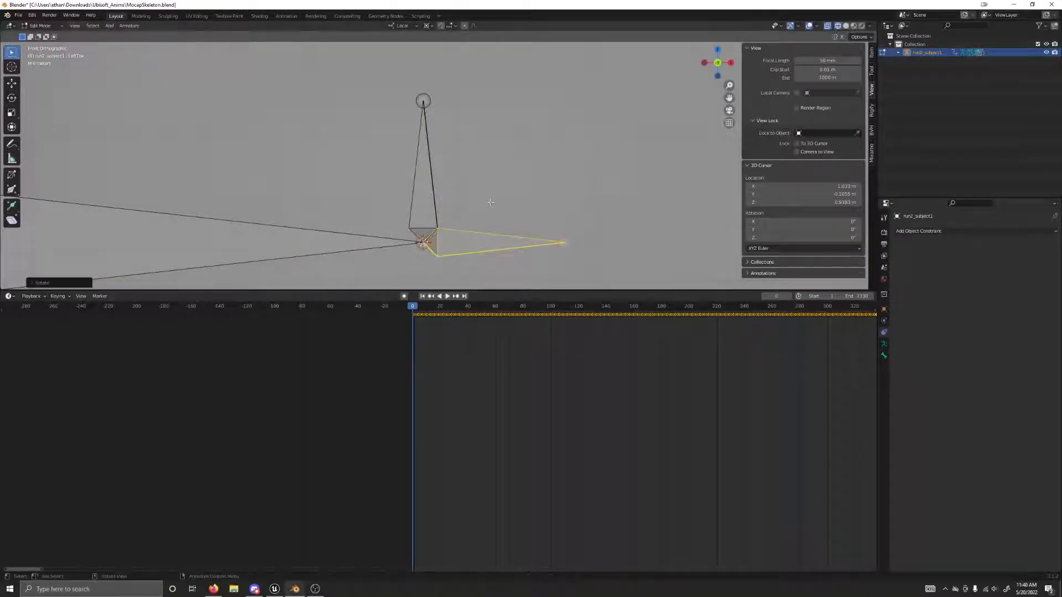
Rotate the RightToe bone 90° in the front view, and set the transform pivot point to 3D Cursor
click(423, 242)
click(424, 243)
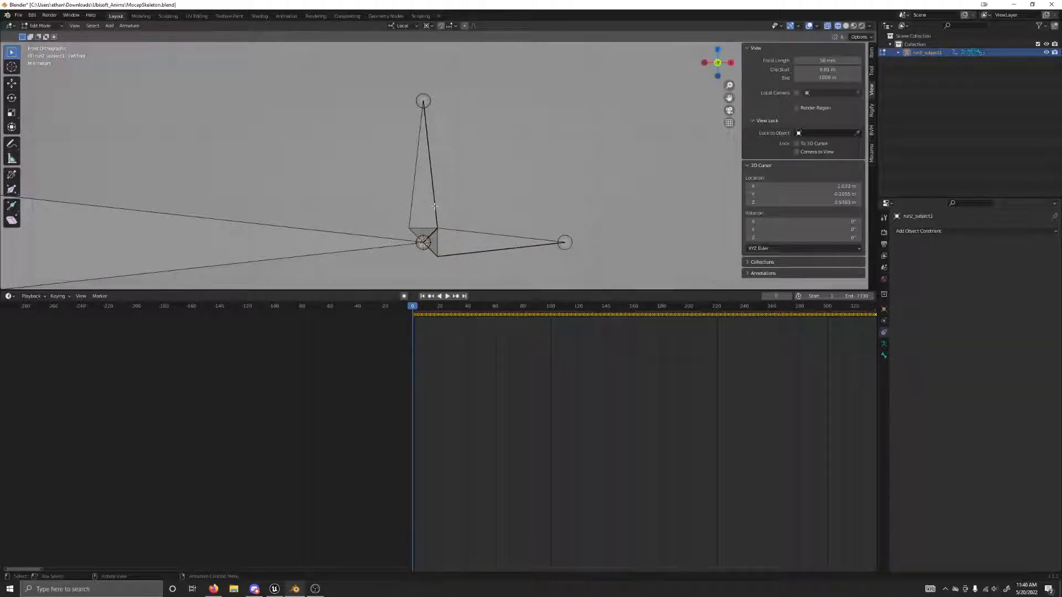
click(435, 205)
text(r90)
key(Return)
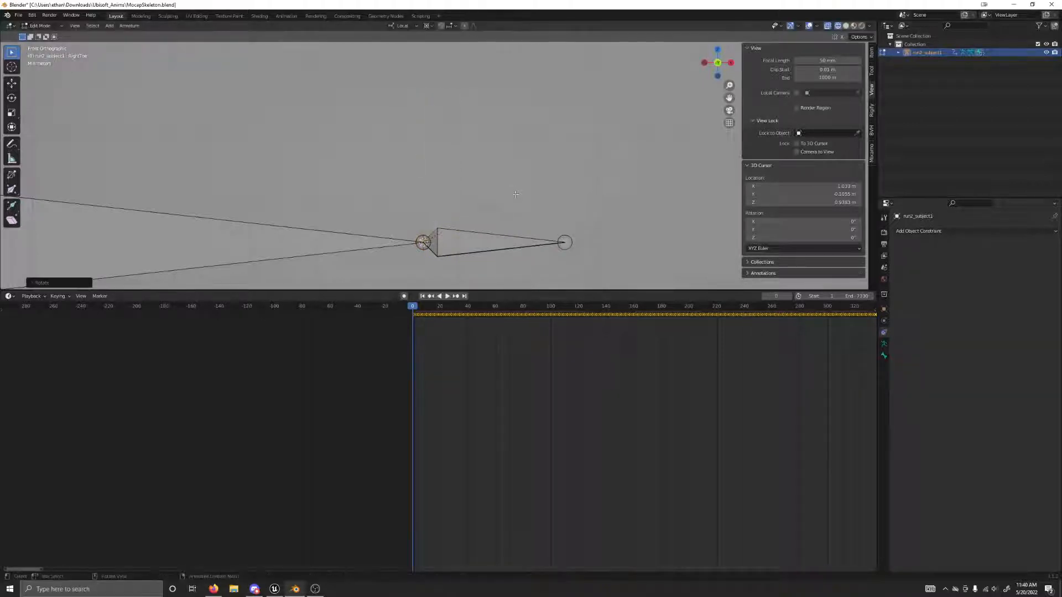
click(424, 28)
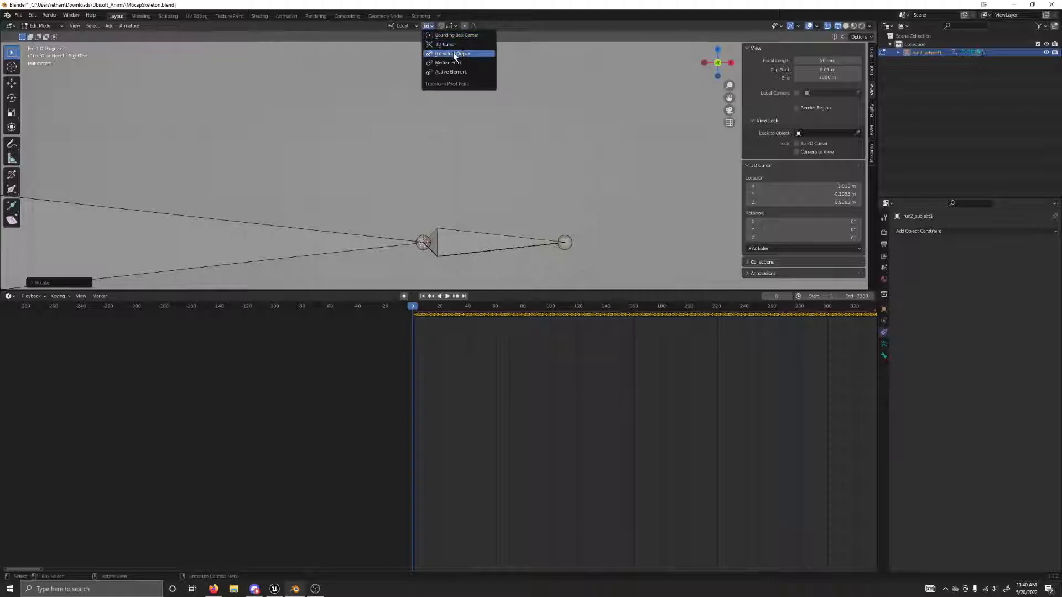
click(450, 43)
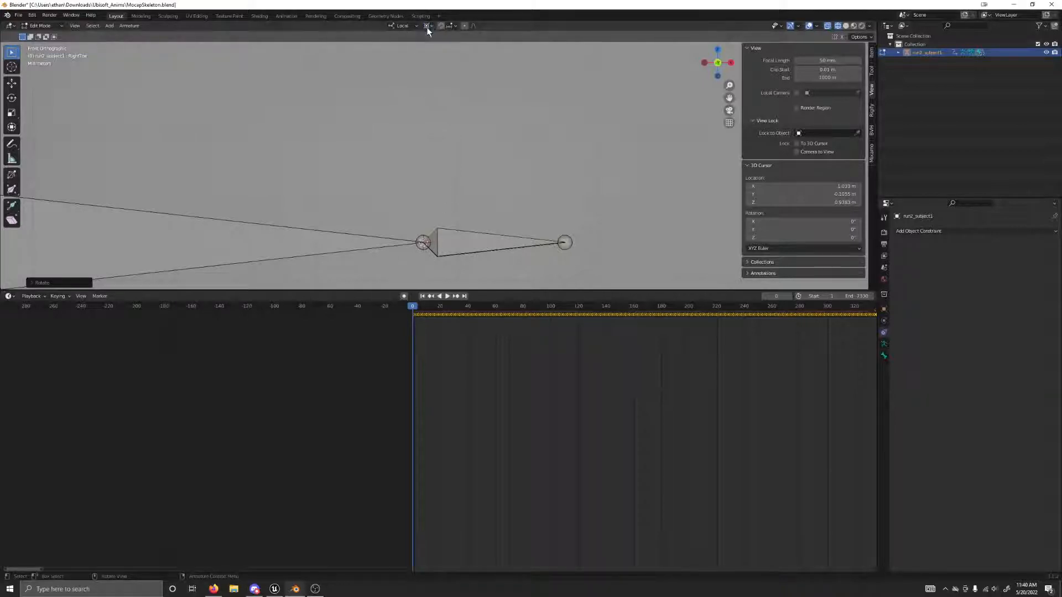
Snap the 3D cursor to the wrist joint at the end of the left forearm bone
scroll(474, 228, down, 20)
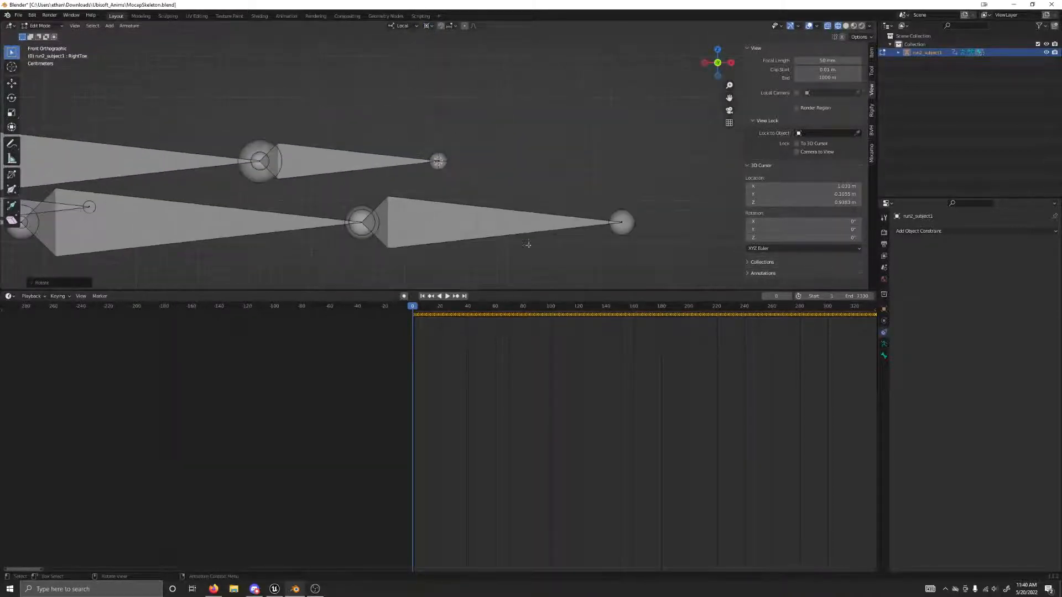
shift+middle_drag(639, 254, 405, 82)
scroll(488, 238, up, 9)
scroll(547, 235, up, 5)
shift+middle_drag(545, 308, 498, 526)
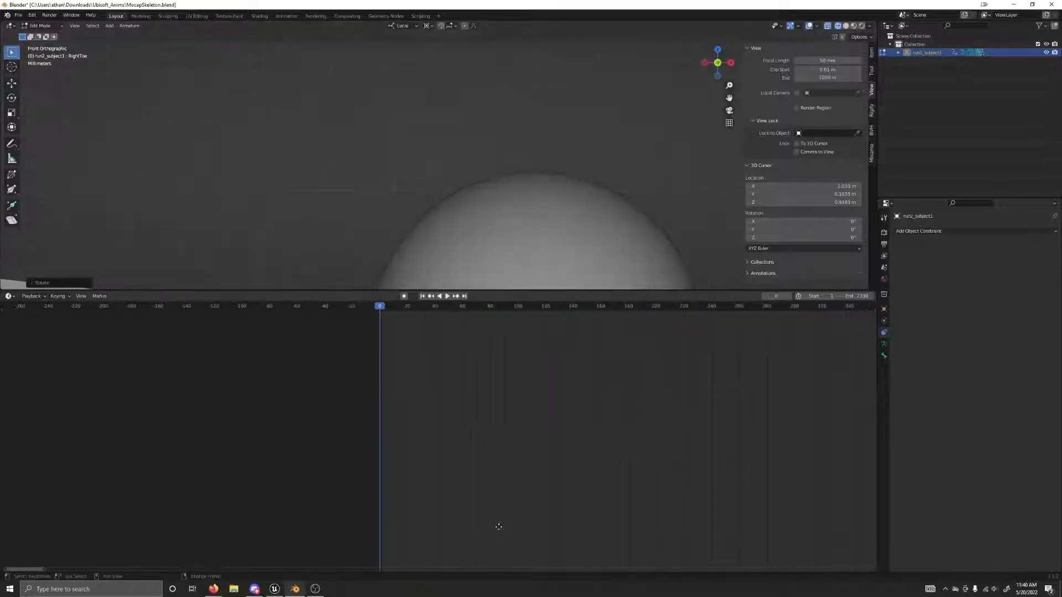
shift+middle_drag(563, 279, 520, 201)
middle_drag(550, 349, 547, 442)
middle_drag(457, 420, 432, 503)
scroll(486, 85, up, 3)
shift+middle_drag(522, 192, 477, 56)
scroll(437, 157, up, 5)
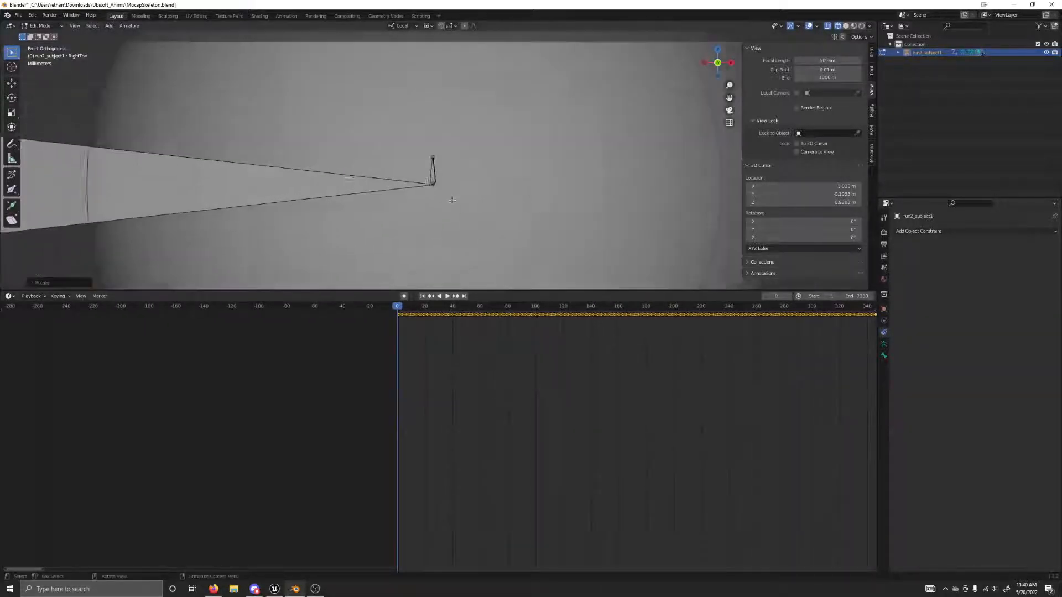
click(428, 226)
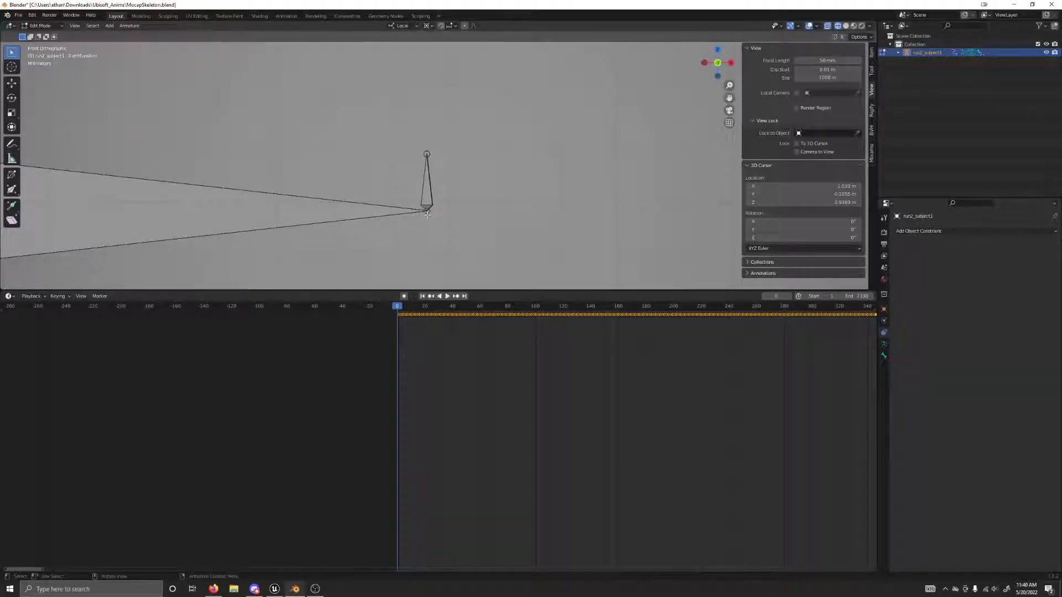
click(427, 215)
key(shift+s)
key(2)
Rotate the LeftHand bone 90° about the 3D cursor in the front view so it continues along the forearm
click(432, 194)
text(r)
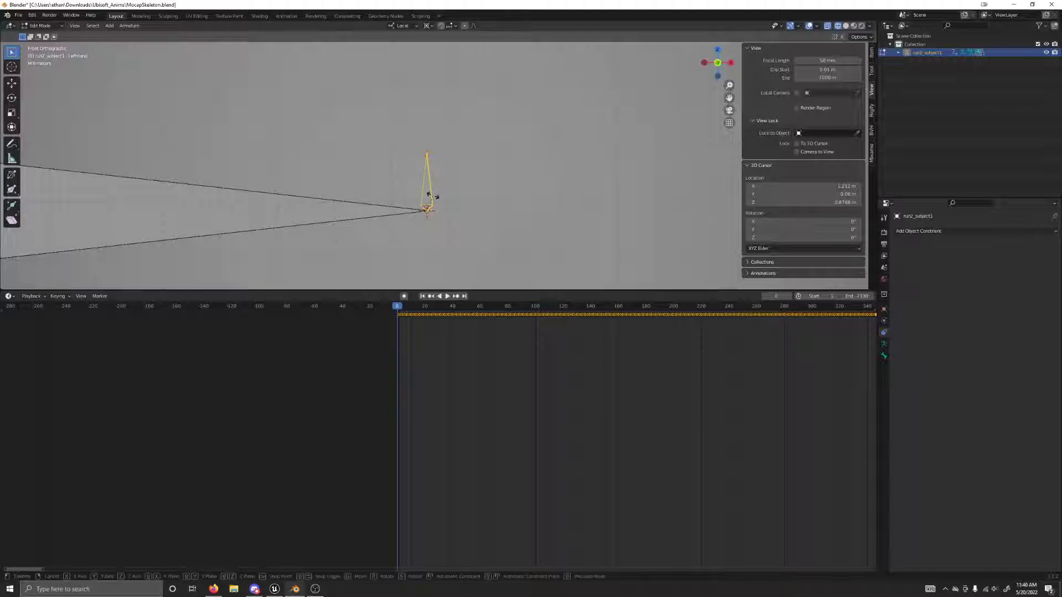
text(90)
key(Return)
Rotate the RightHand bone 90° about the 3D cursor so it continues along the forearm
click(433, 197)
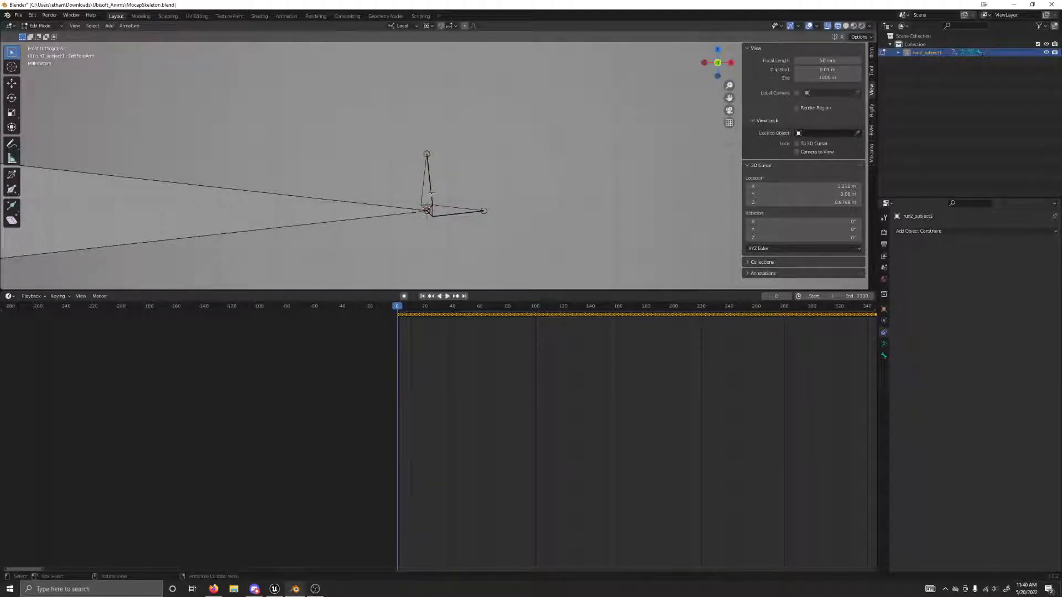
click(432, 193)
text(r90)
key(Return)
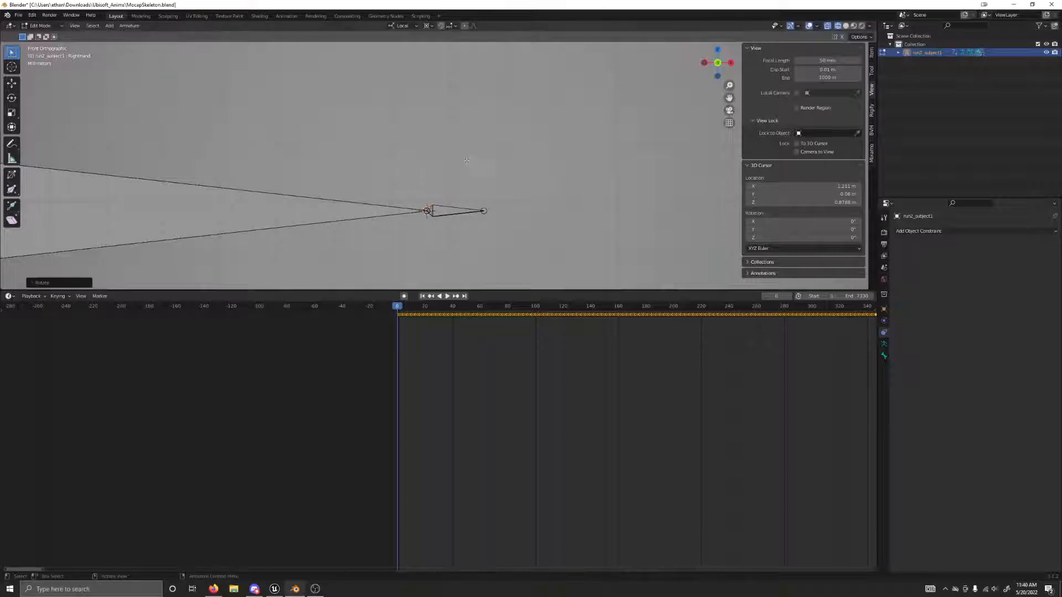
Snap the 3D cursor to the joint at the base of the Head bone in the front view
scroll(464, 178, down, 20)
shift+middle_drag(298, 207, 420, 216)
scroll(420, 215, up, 15)
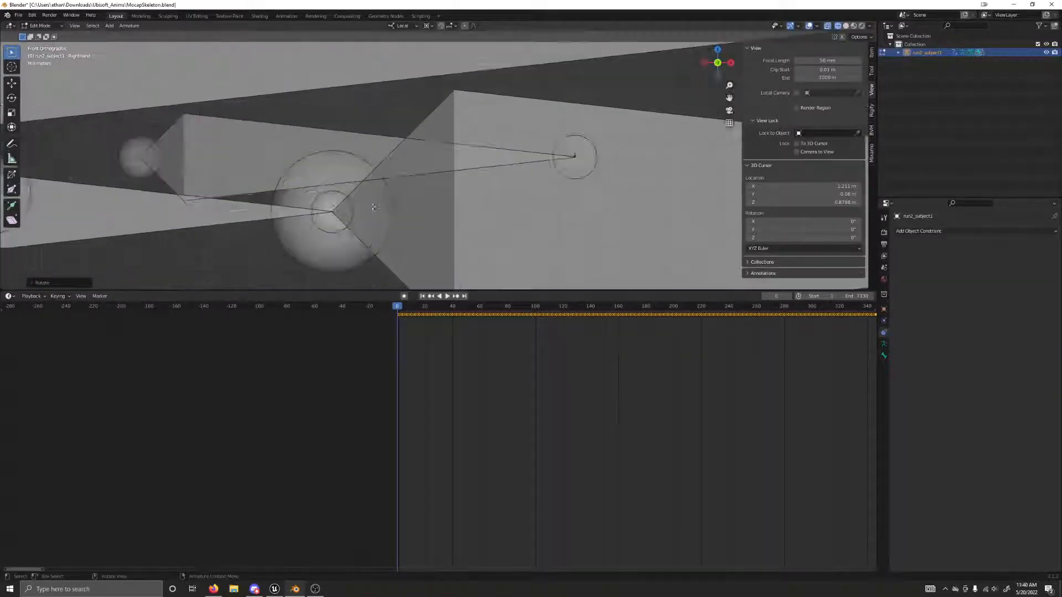
shift+middle_drag(492, 232, 449, 126)
scroll(448, 125, up, 7)
shift+middle_drag(418, 254, 446, 195)
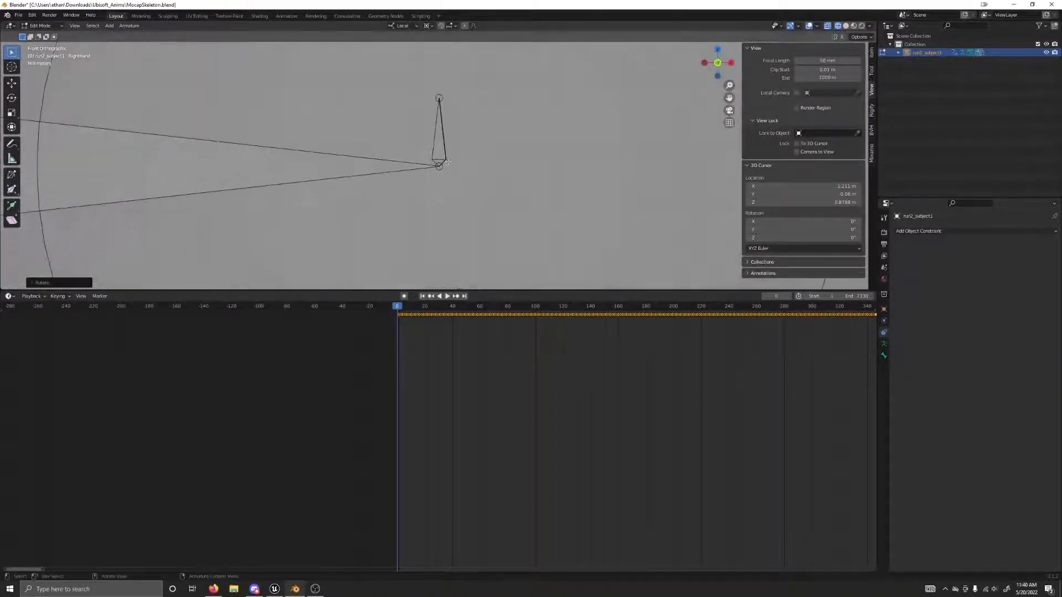
scroll(447, 194, up, 12)
click(466, 234)
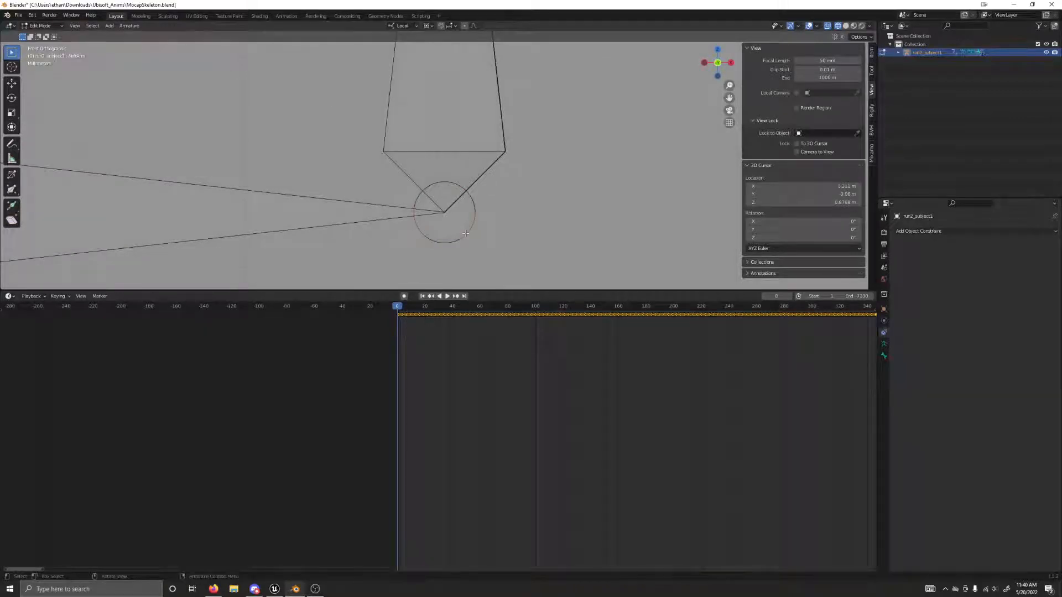
click(465, 233)
click(465, 233)
key(shift+s)
click(536, 224)
Rotate the Head bone 90° about the 3D cursor in the front view, and return the armature to Object Mode
click(487, 155)
text(r90)
key(Return)
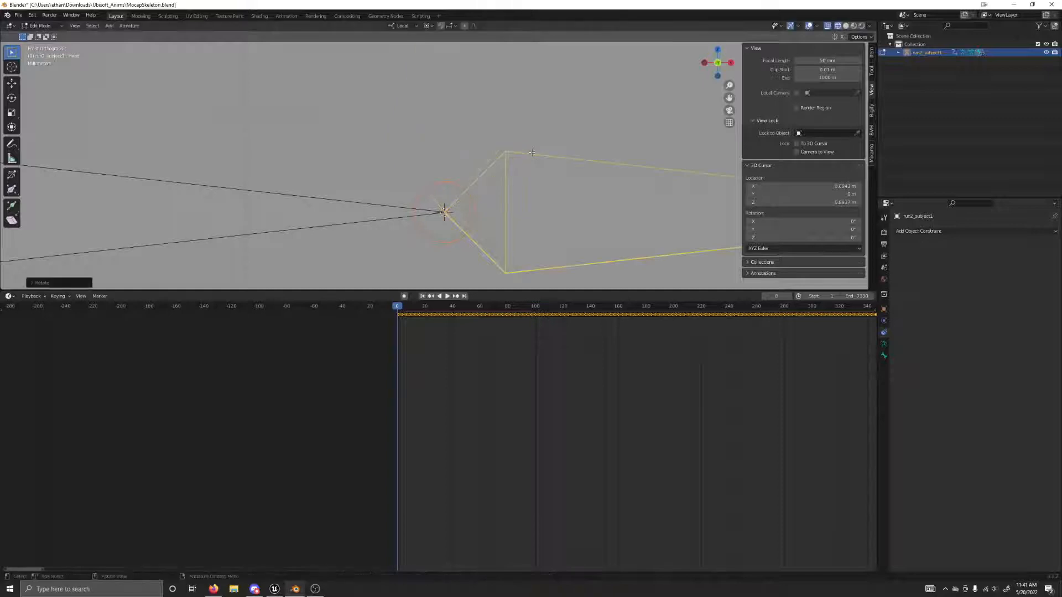
scroll(532, 152, down, 20)
click(22, 17)
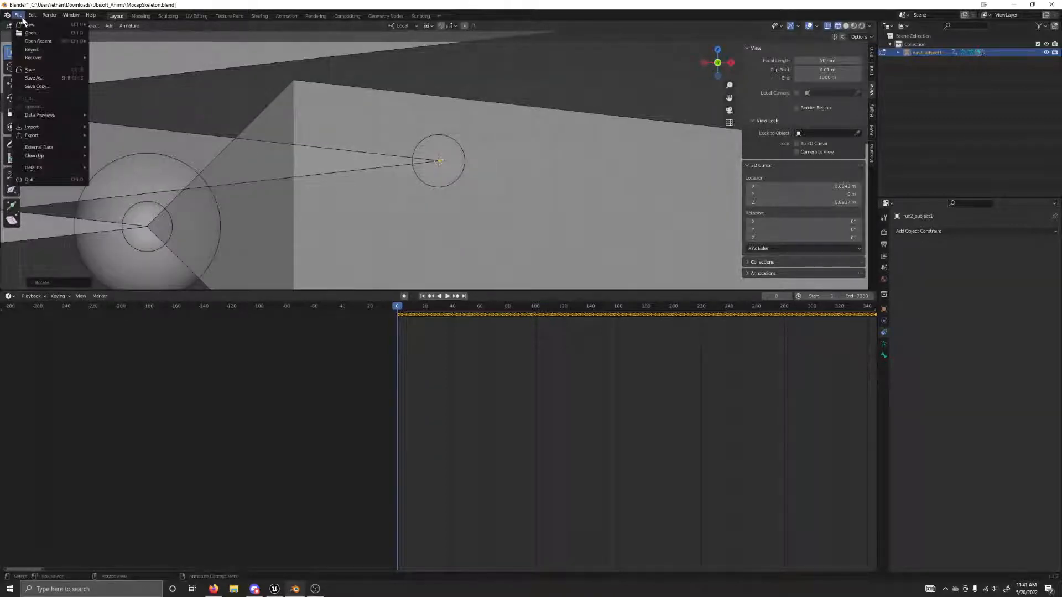
click(22, 18)
click(29, 26)
click(35, 36)
Start the animation playback and switch the viewport to solid shading
scroll(409, 199, down, 8)
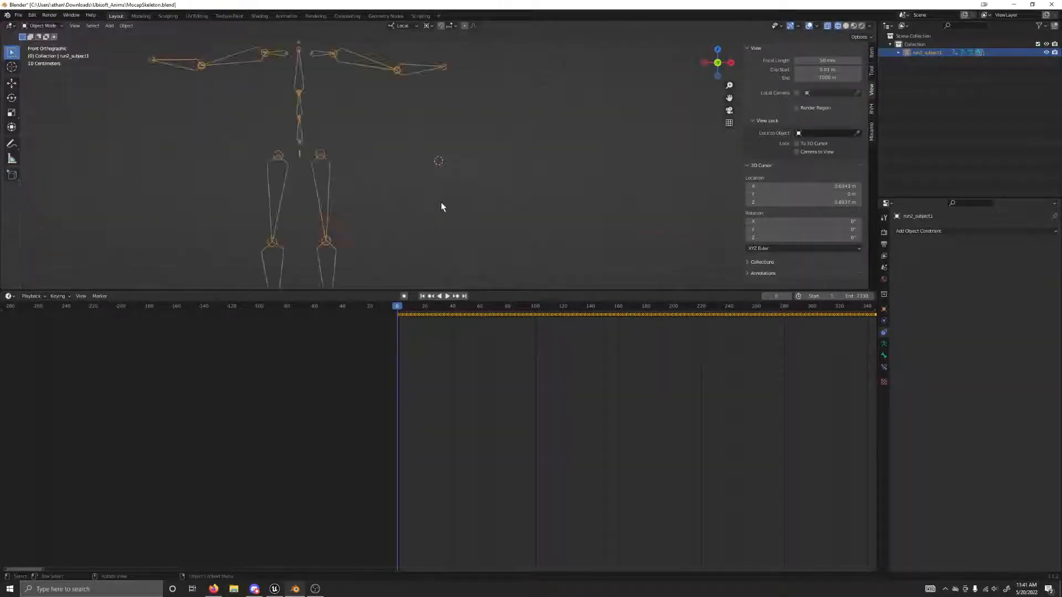
key(space)
middle_drag(378, 206, 282, 191)
scroll(499, 180, up, 3)
mouse_move(500, 176)
middle_down()
mouse_move(415, 152)
mouse_move(488, 169)
mouse_move(470, 194)
middle_up()
key(z)
click(476, 169)
Follow the run from further away, stop the playback, and return to frame 0
shift+middle_drag(604, 194, 486, 211)
scroll(482, 214, down, 10)
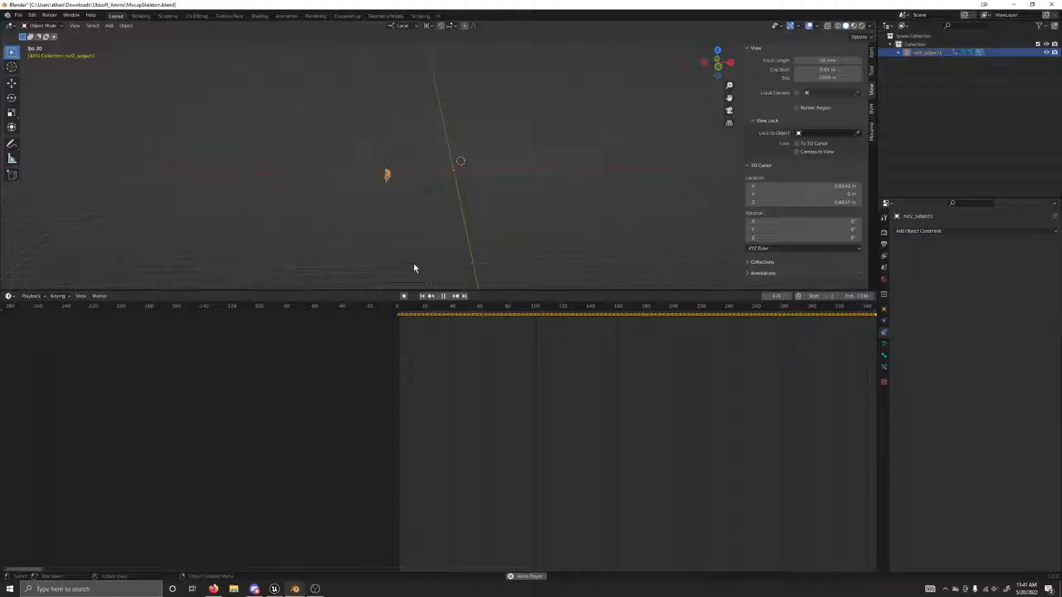
middle_drag(404, 251, 397, 244)
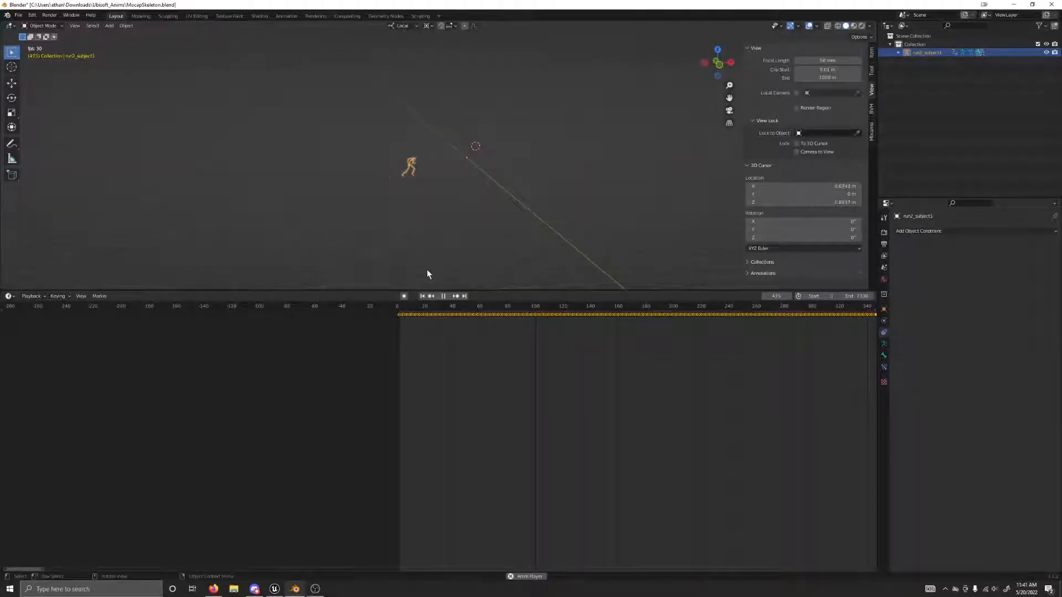
key(space)
drag(419, 307, 373, 296)
scroll(433, 227, up, 4)
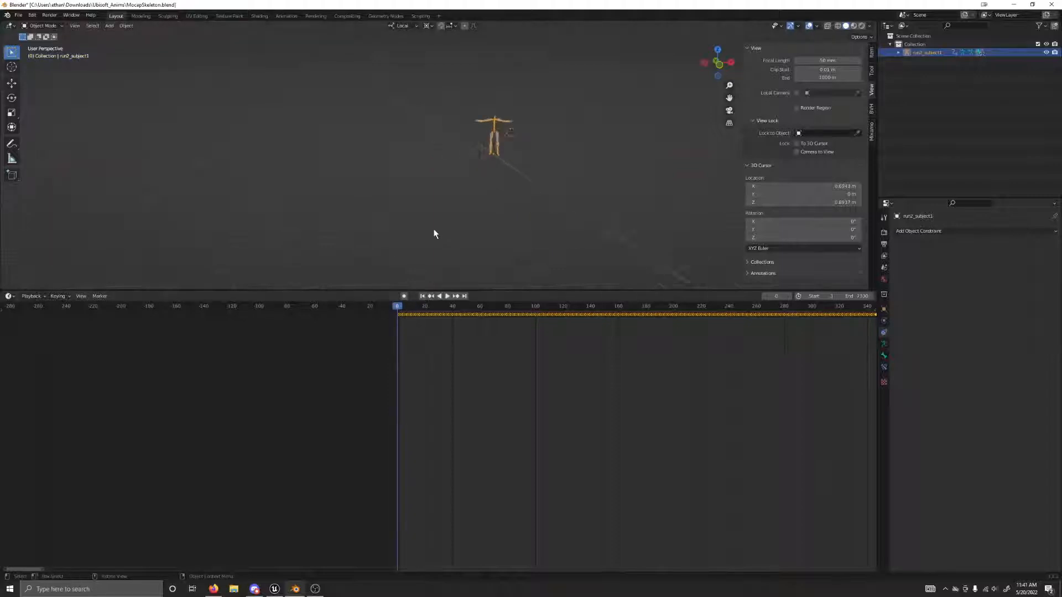
middle_drag(519, 207, 480, 195)
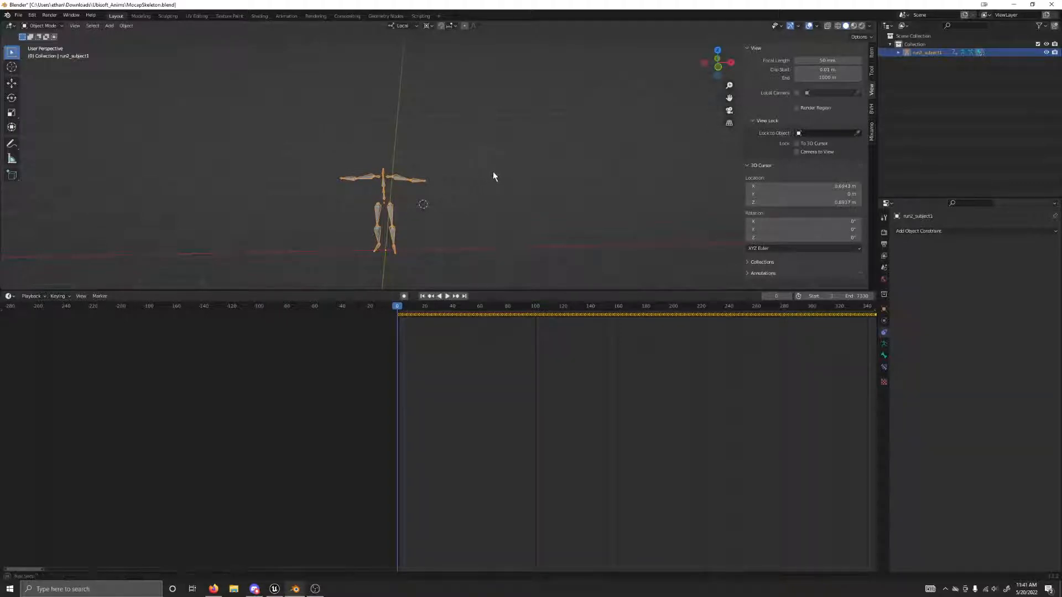
Compare the armature's rest pose in Edit Mode with its pose in Object Mode at frame 0
key(Tab)
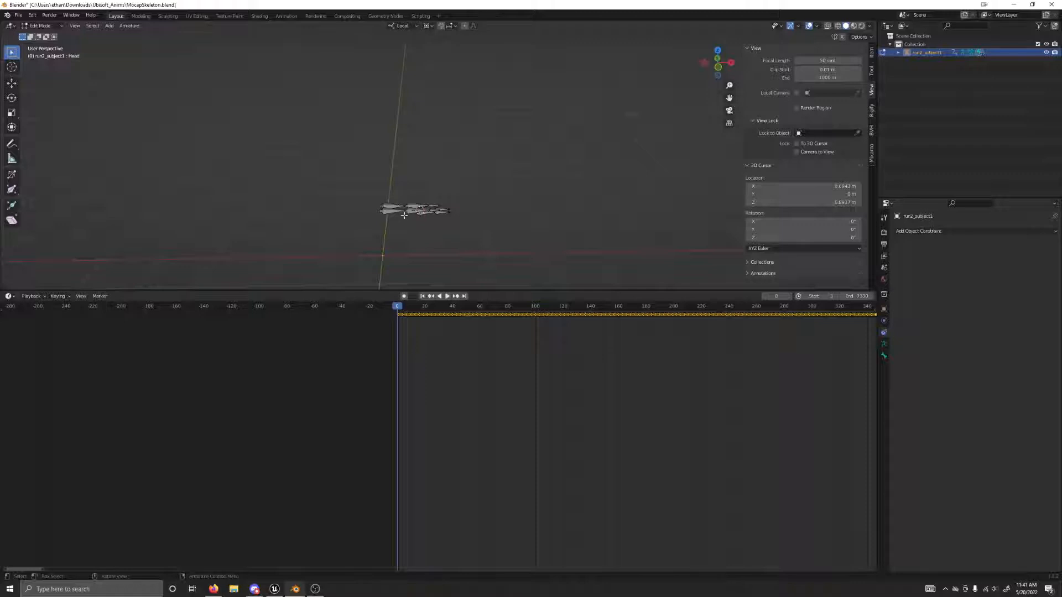
key(Tab)
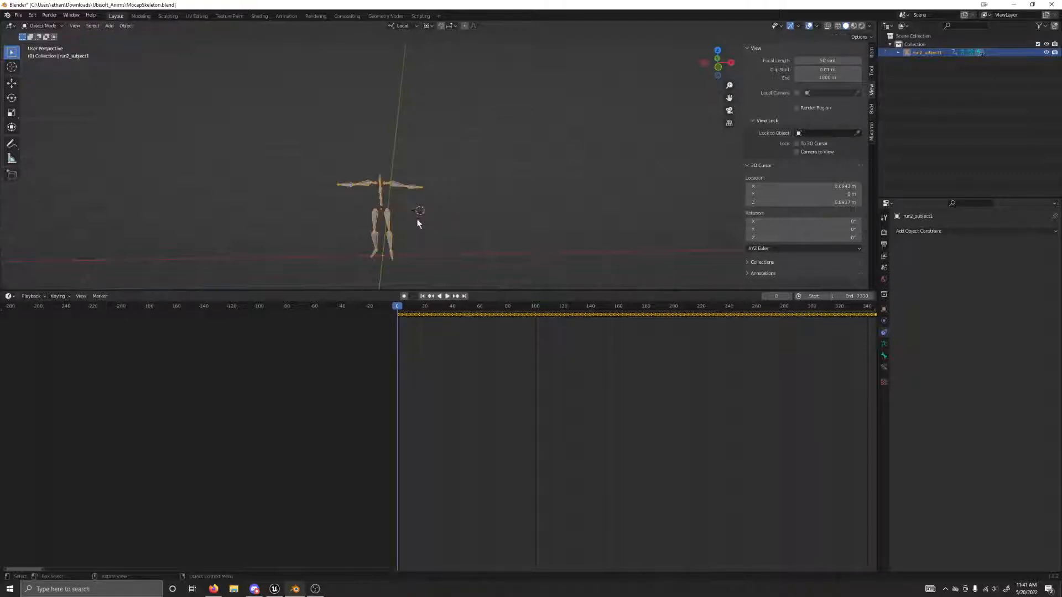
middle_drag(459, 166, 337, 131)
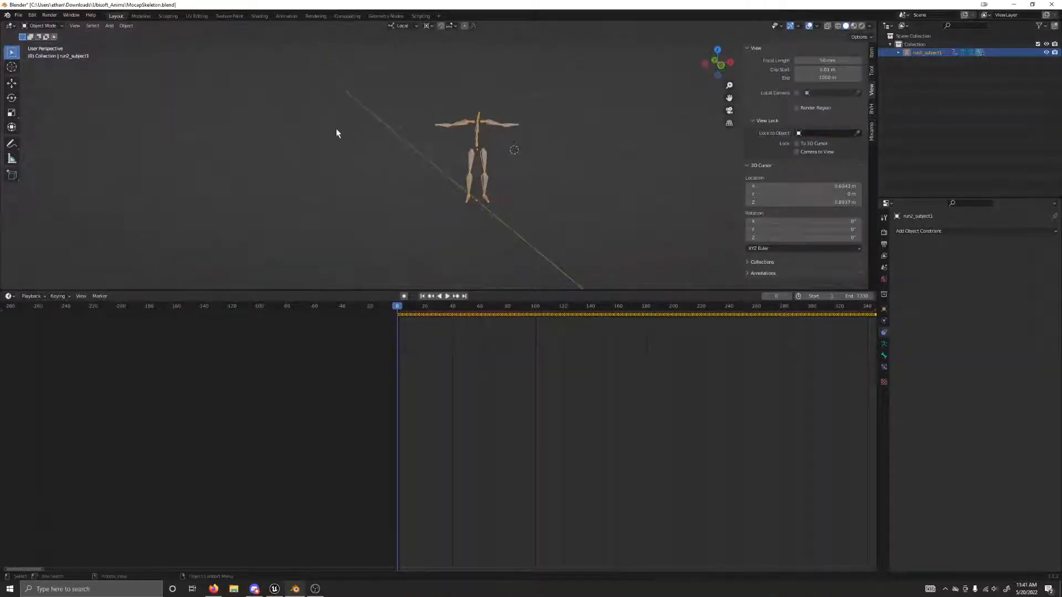
drag(347, 104, 565, 172)
click(499, 176)
middle_drag(500, 175, 490, 180)
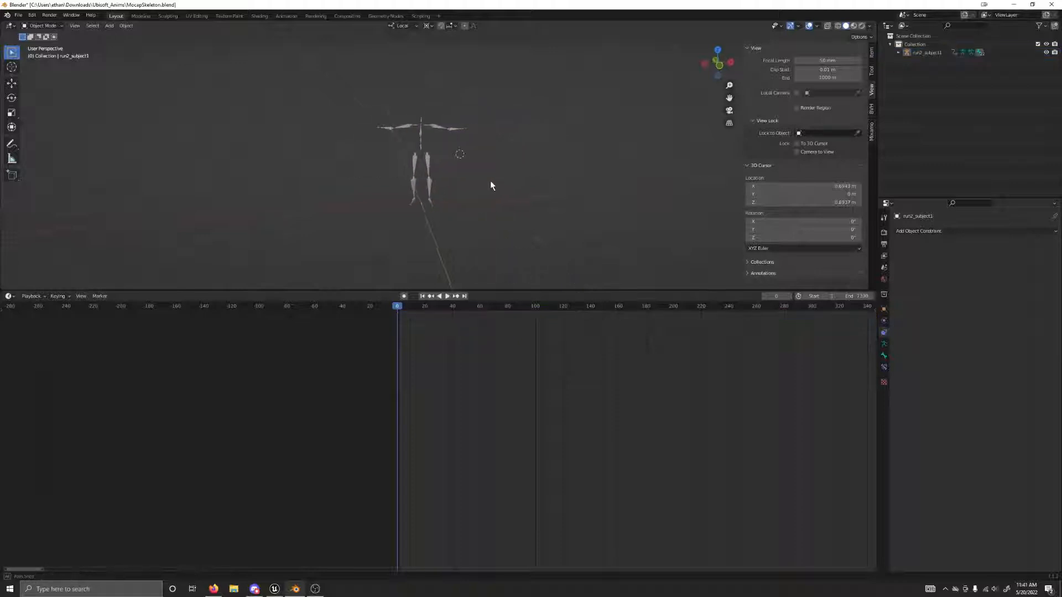
click(433, 186)
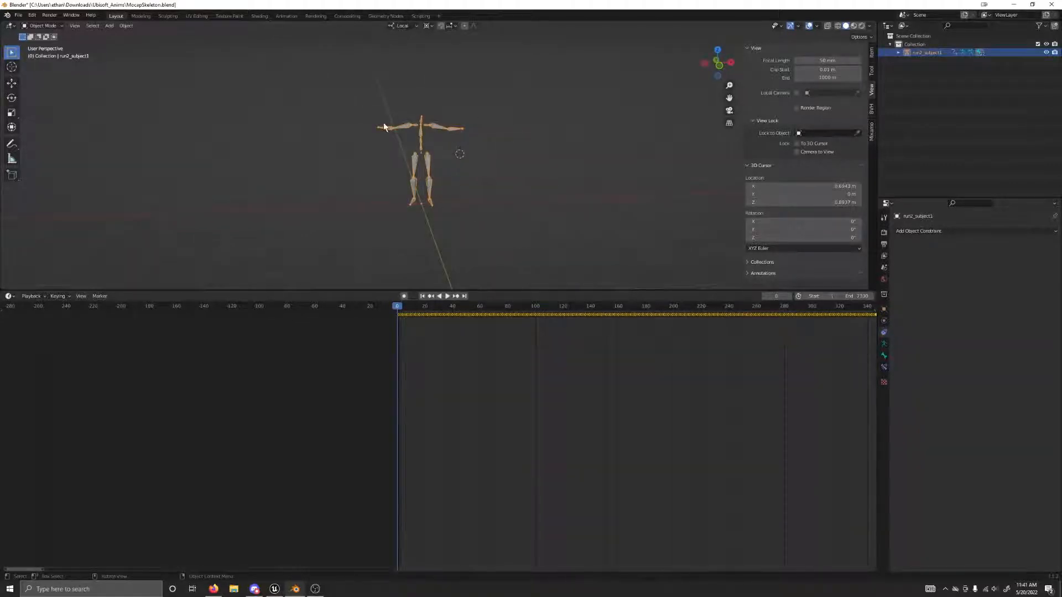
key(Tab)
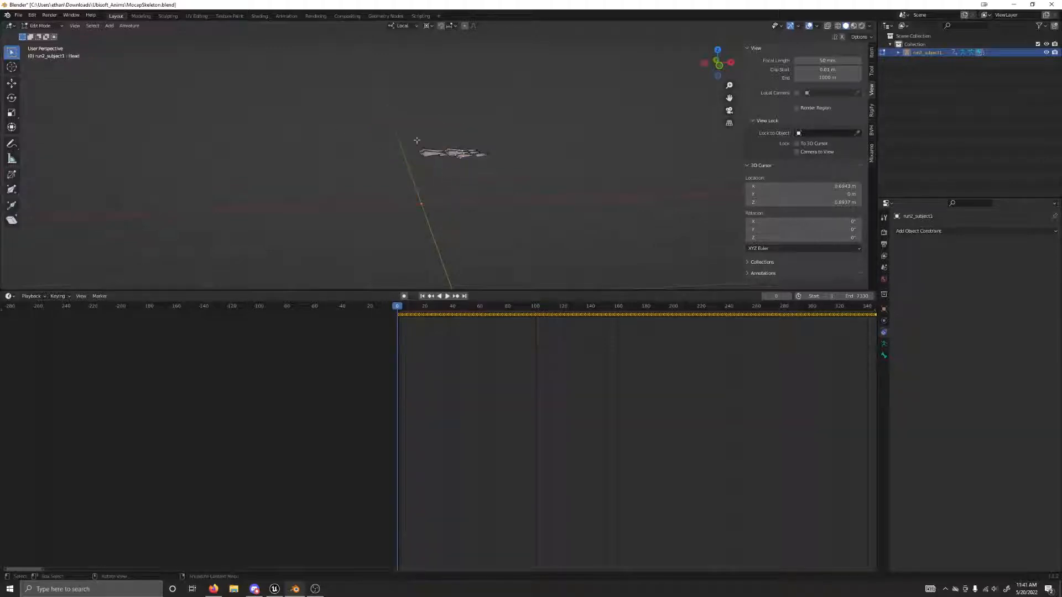
key(Tab)
scroll(504, 157, up, 4)
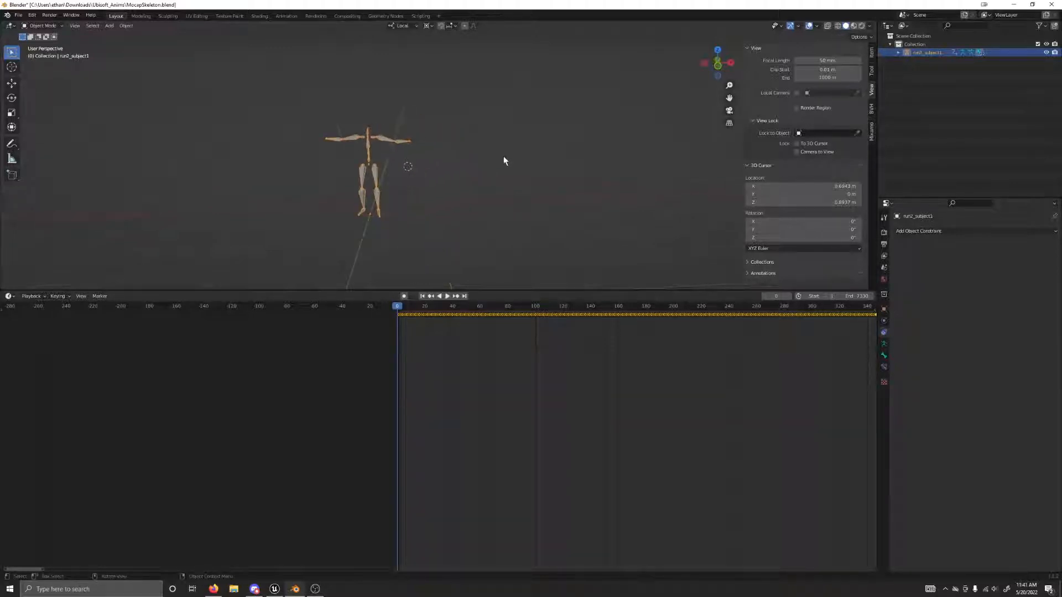
scroll(394, 150, up, 2)
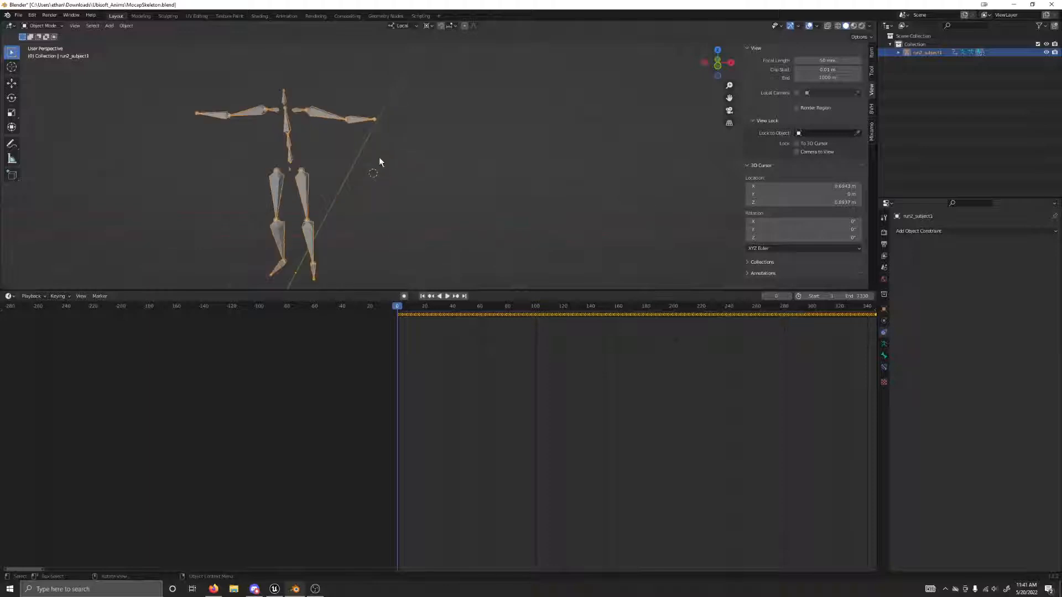
shift+middle_drag(339, 178, 387, 169)
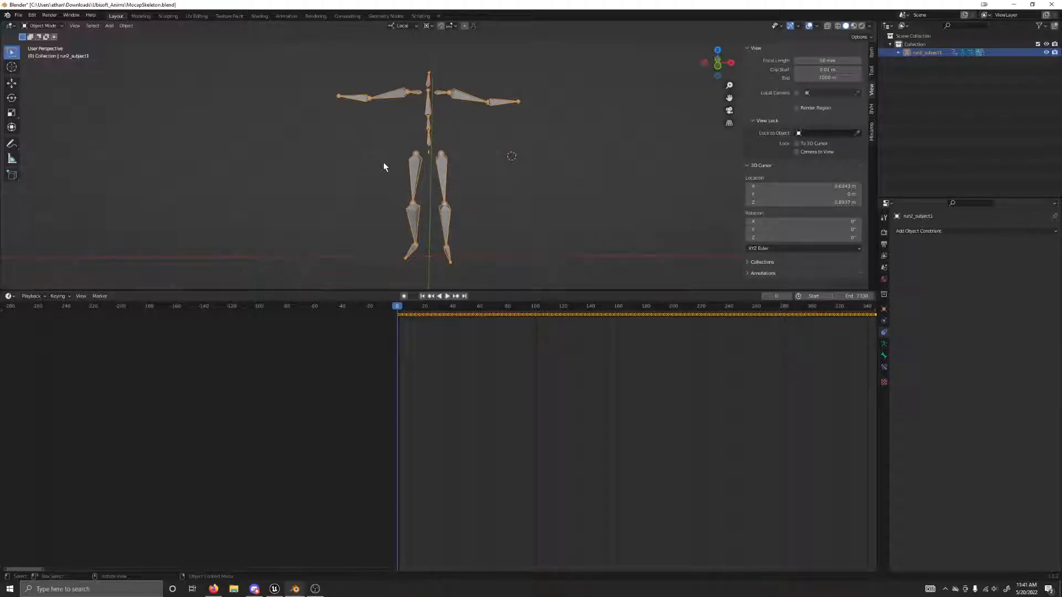
scroll(441, 213, down, 3)
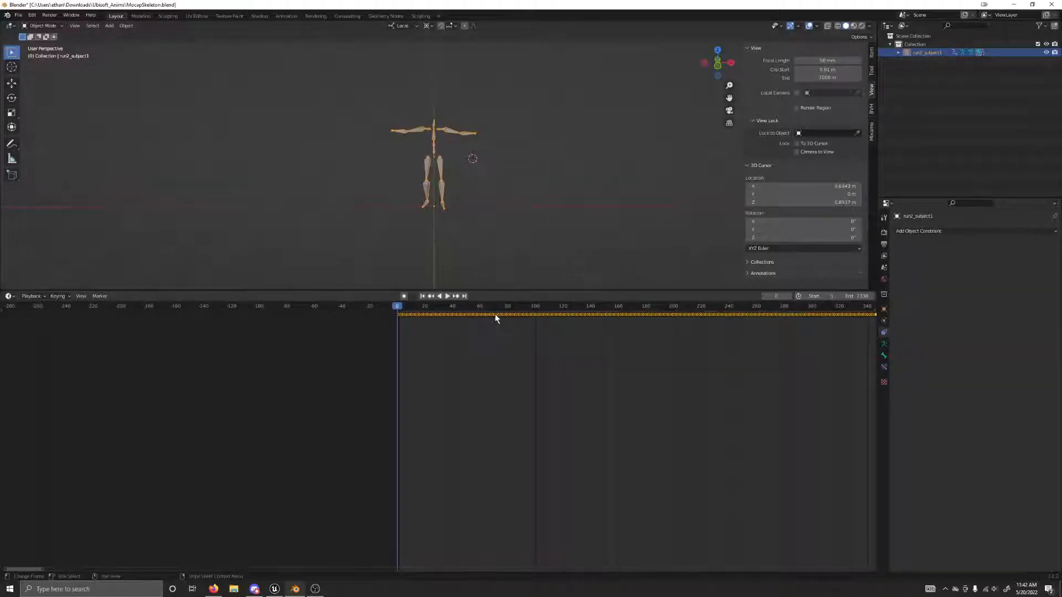
scroll(486, 204, up, 5)
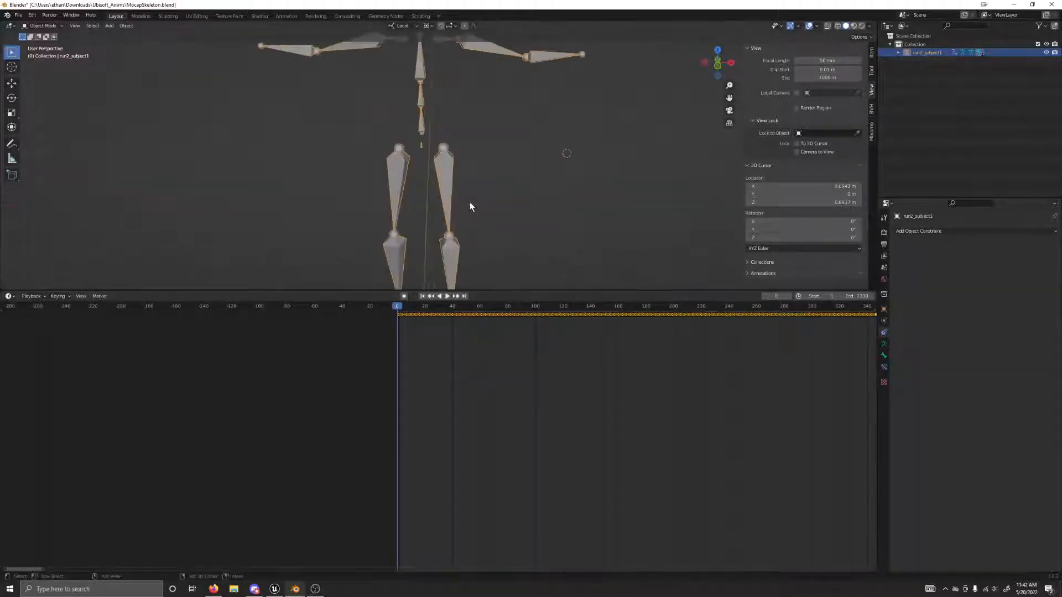
scroll(481, 188, down, 2)
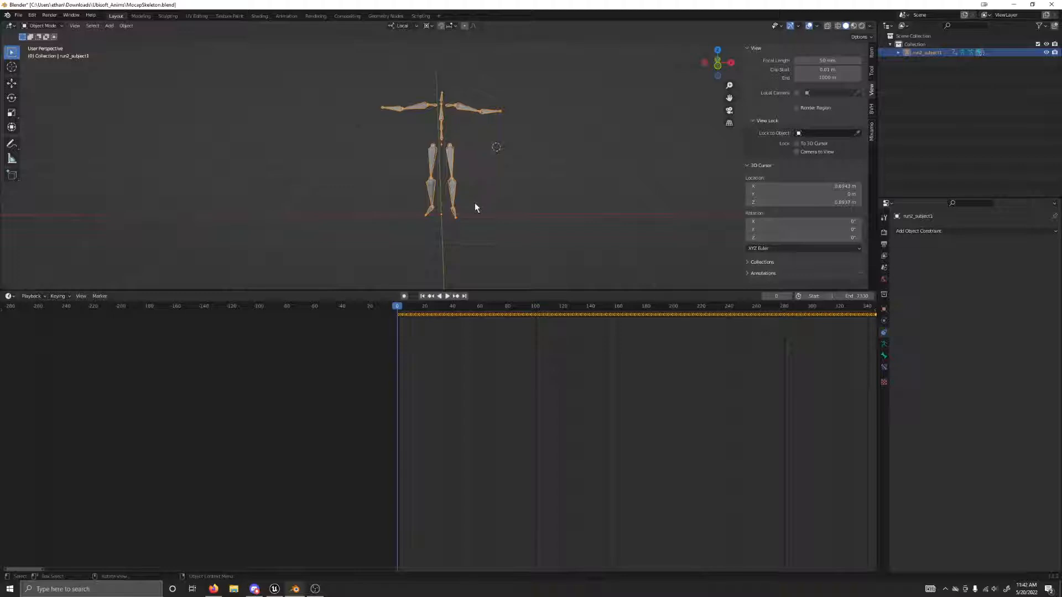
Disable Use Z and Remove Namespaces in Mixamo Rootbaker, and try Convert Single on the armature
click(872, 136)
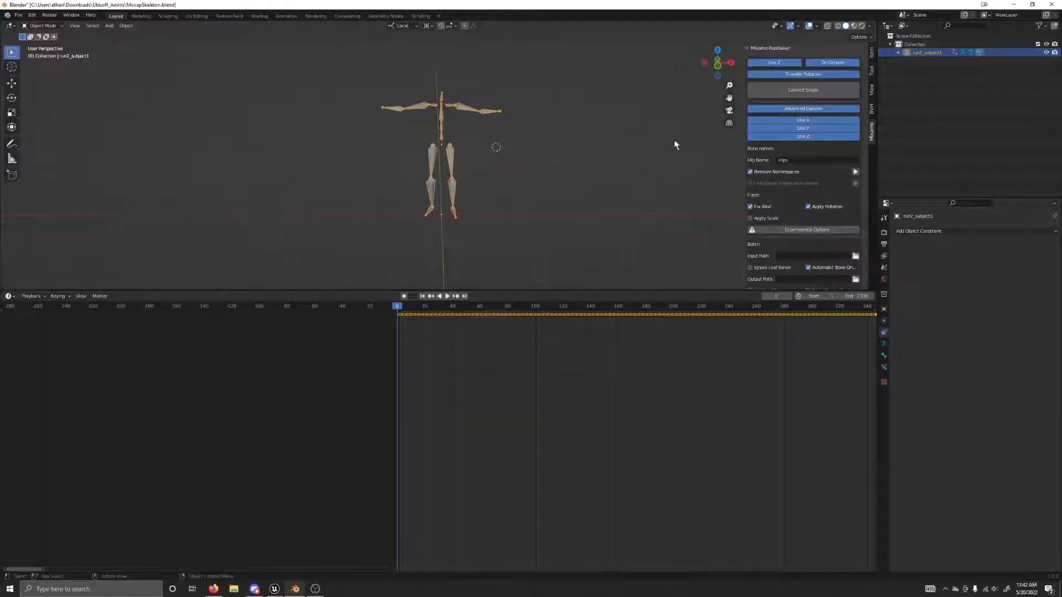
click(793, 65)
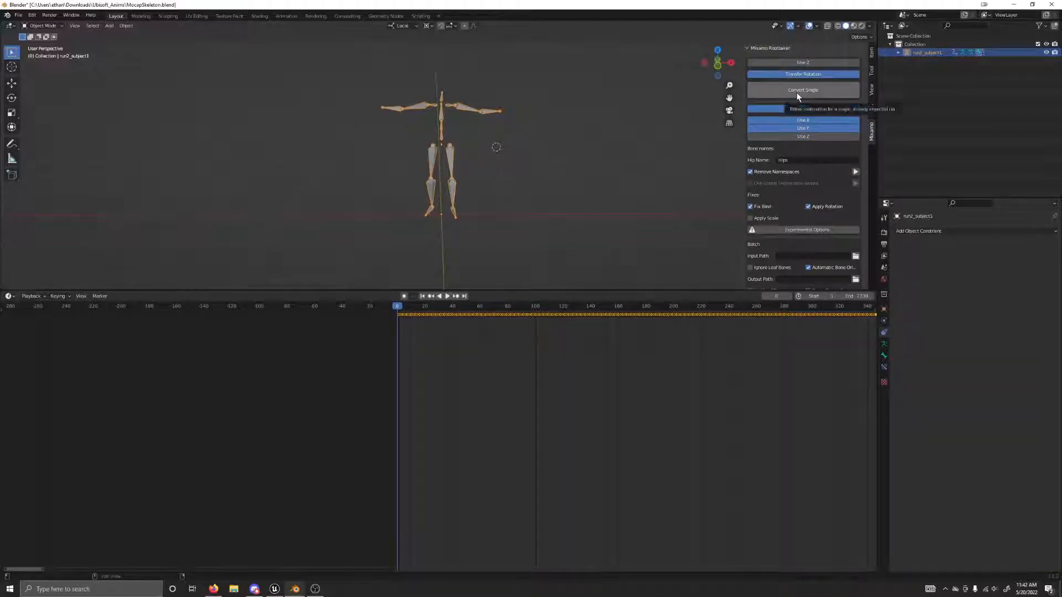
click(751, 172)
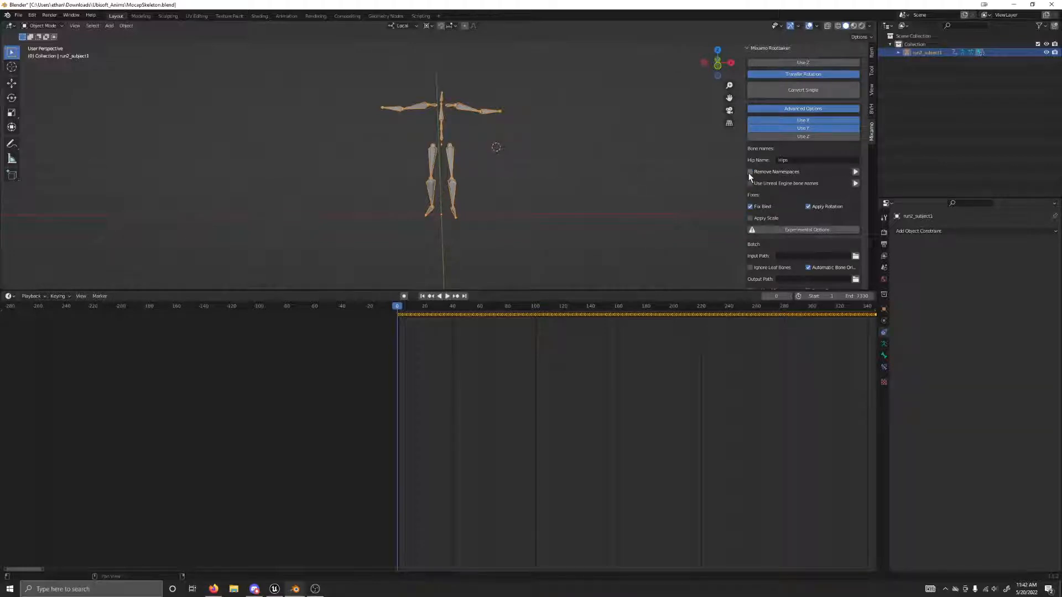
click(749, 172)
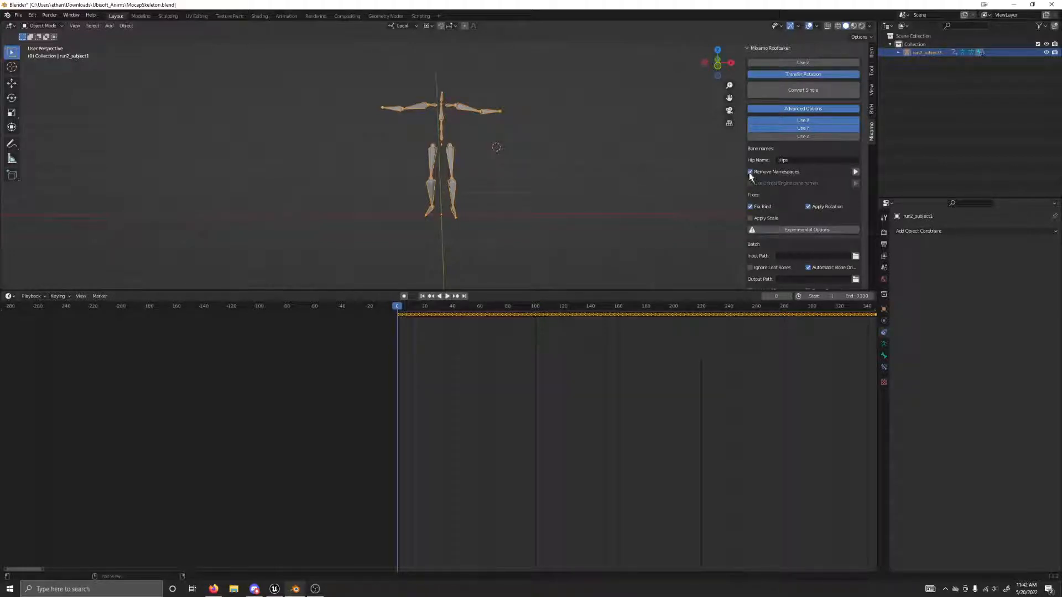
click(804, 90)
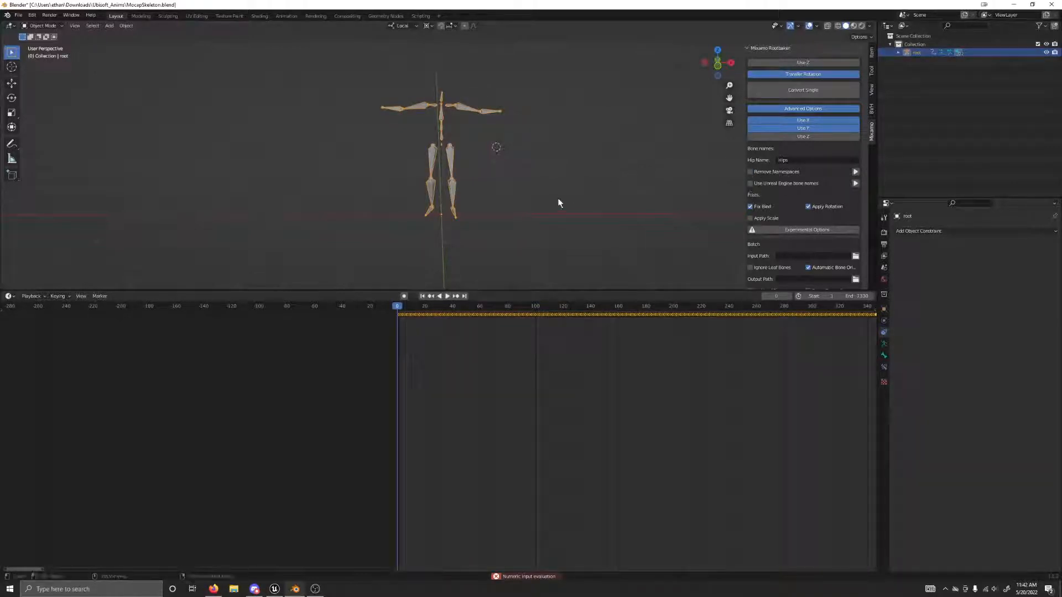
Read the conversion error in the Scripting workspace's log, and return to the Rootbaker options in the Layout workspace
click(420, 16)
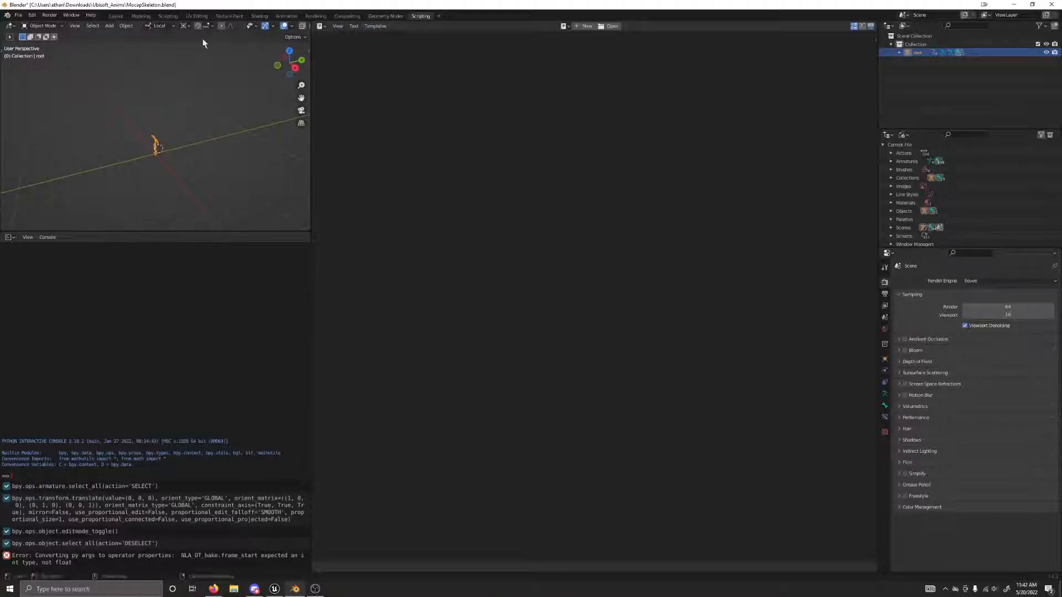
click(117, 19)
scroll(790, 200, down, 2)
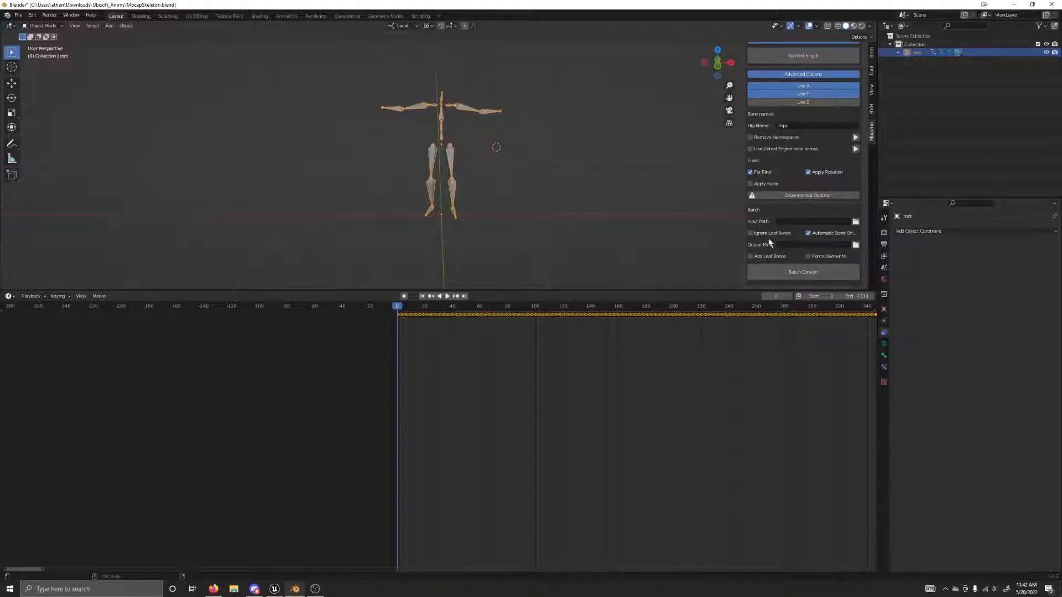
scroll(772, 227, up, 2)
Set the animation's start frame to 0, and retry Convert Single on the armature
click(818, 296)
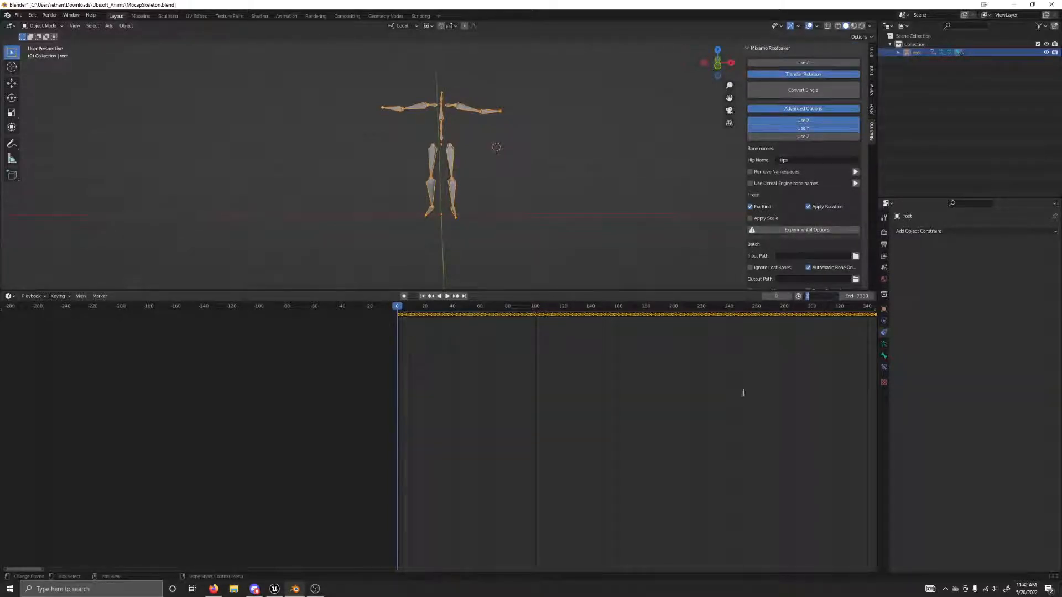
text(0)
key(Return)
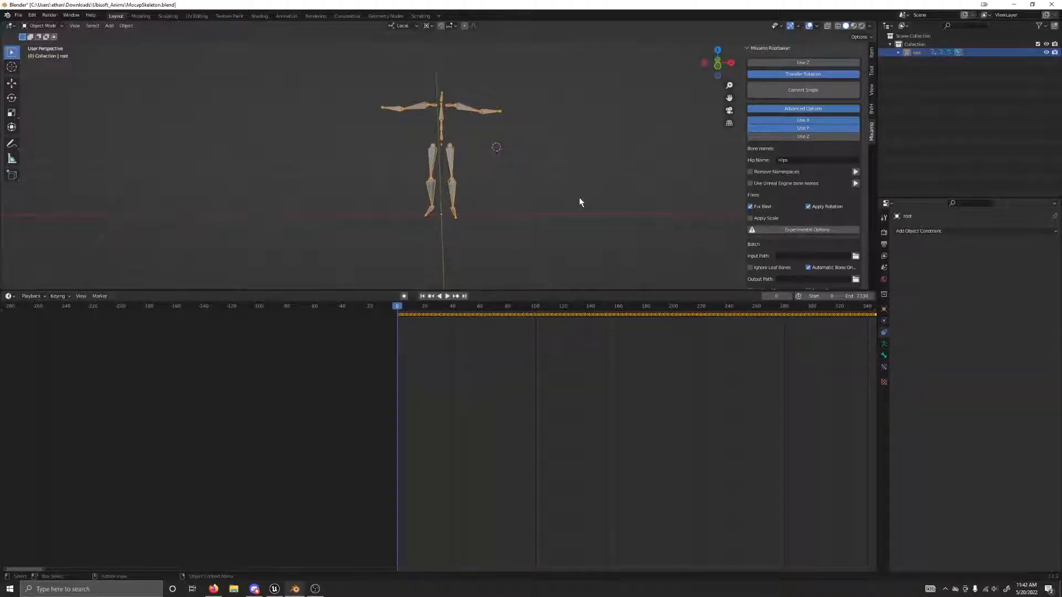
click(793, 88)
middle_drag(508, 238, 513, 227)
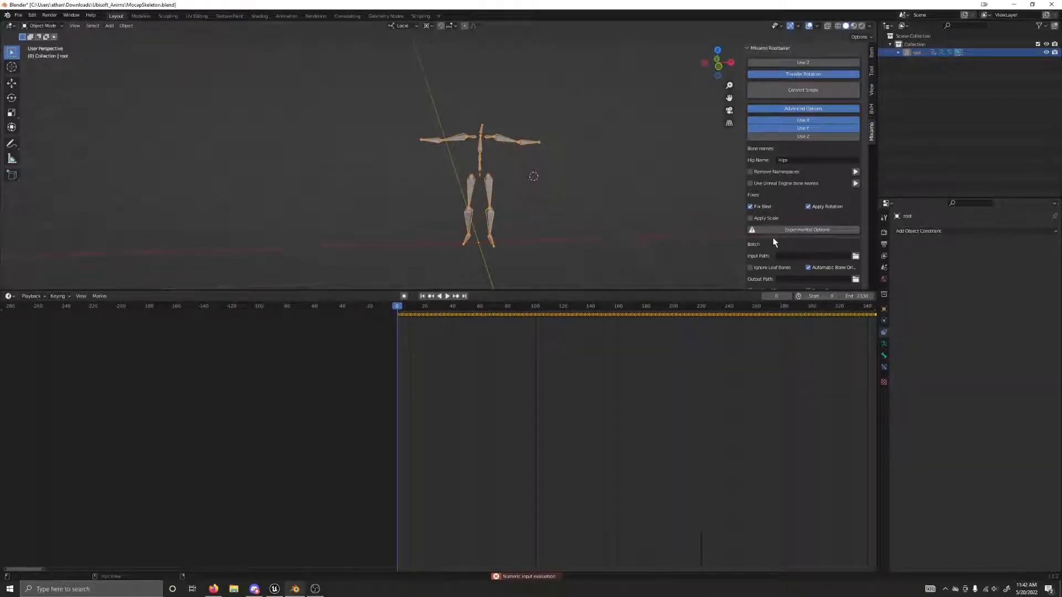
scroll(772, 237, down, 2)
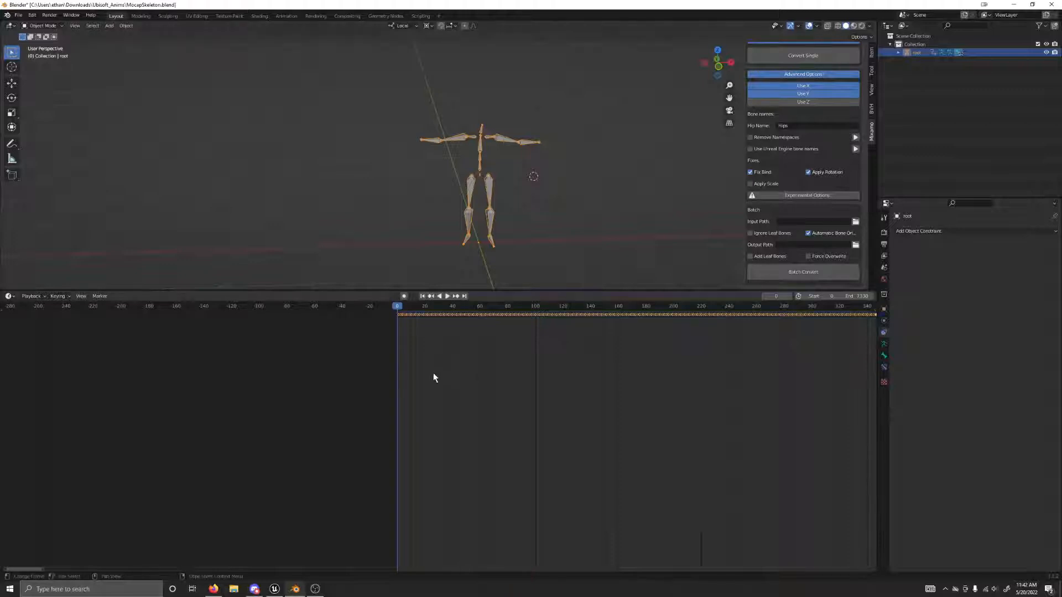
scroll(387, 340, up, 4)
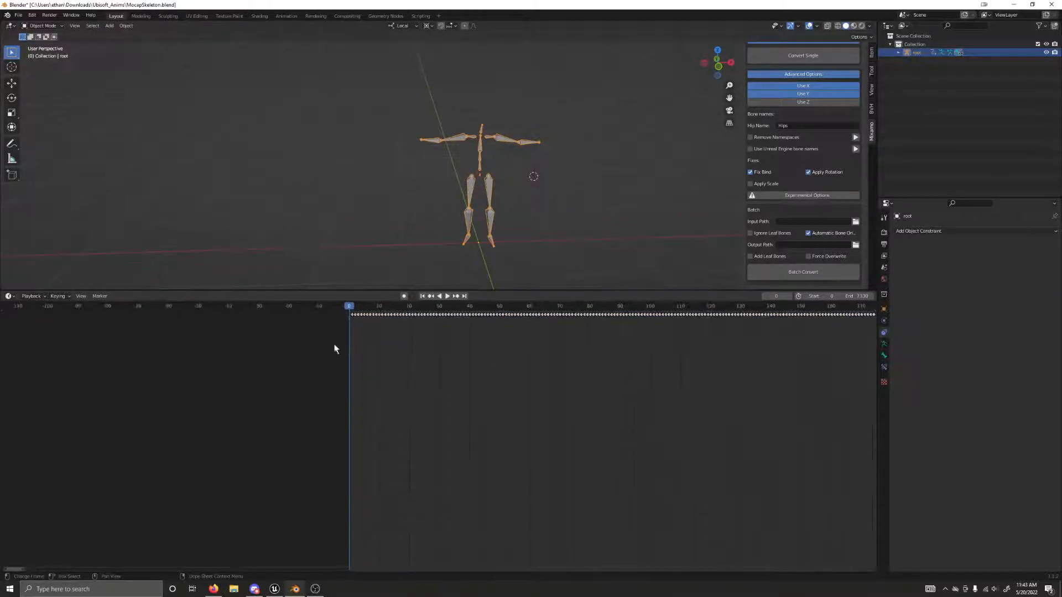
scroll(334, 349, up, 6)
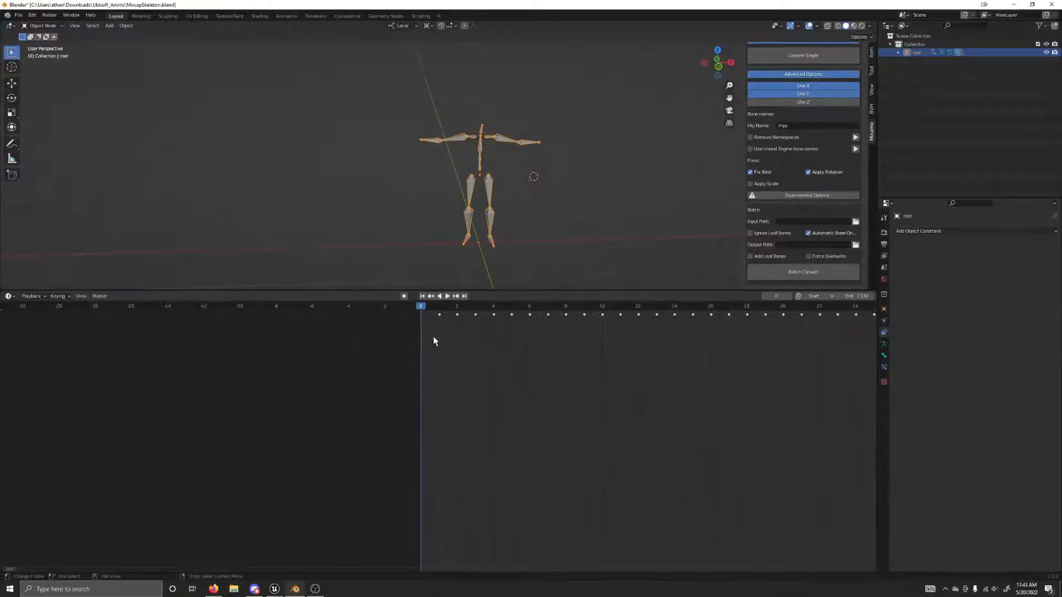
scroll(437, 332, up, 5)
click(450, 315)
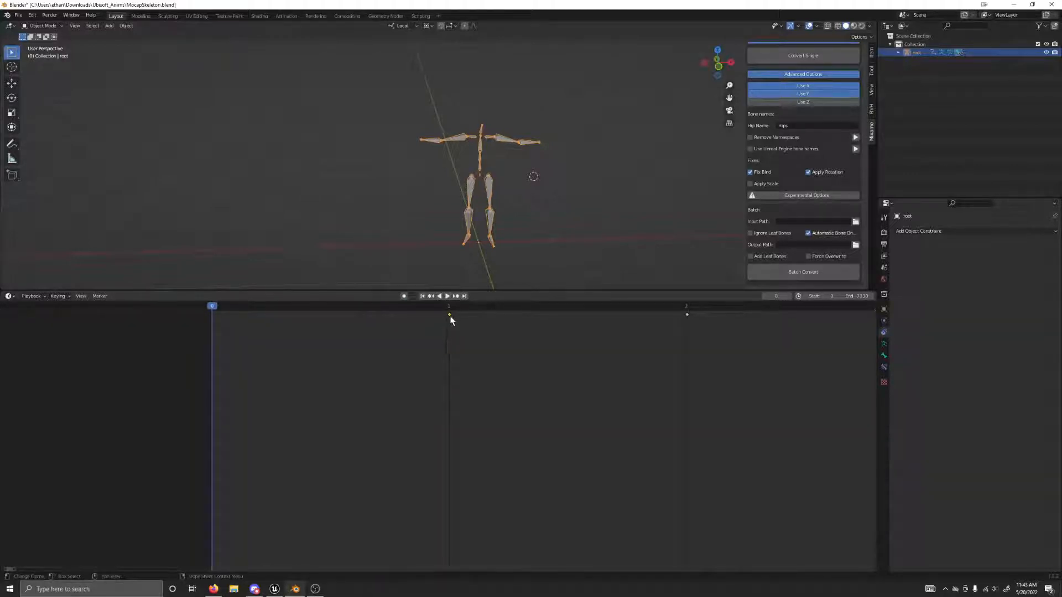
middle_drag(450, 320, 424, 322)
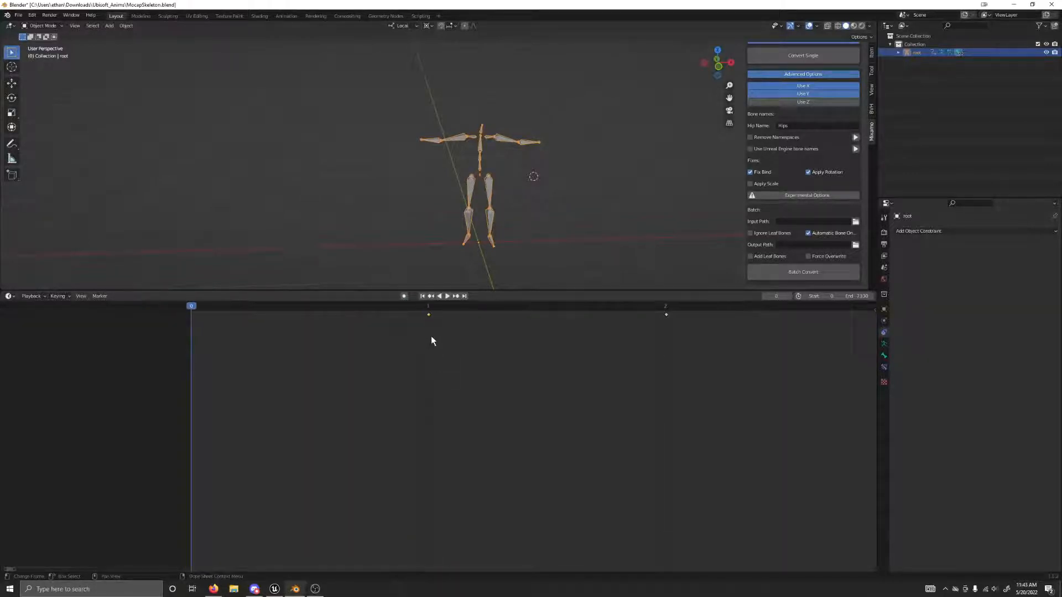
key(g)
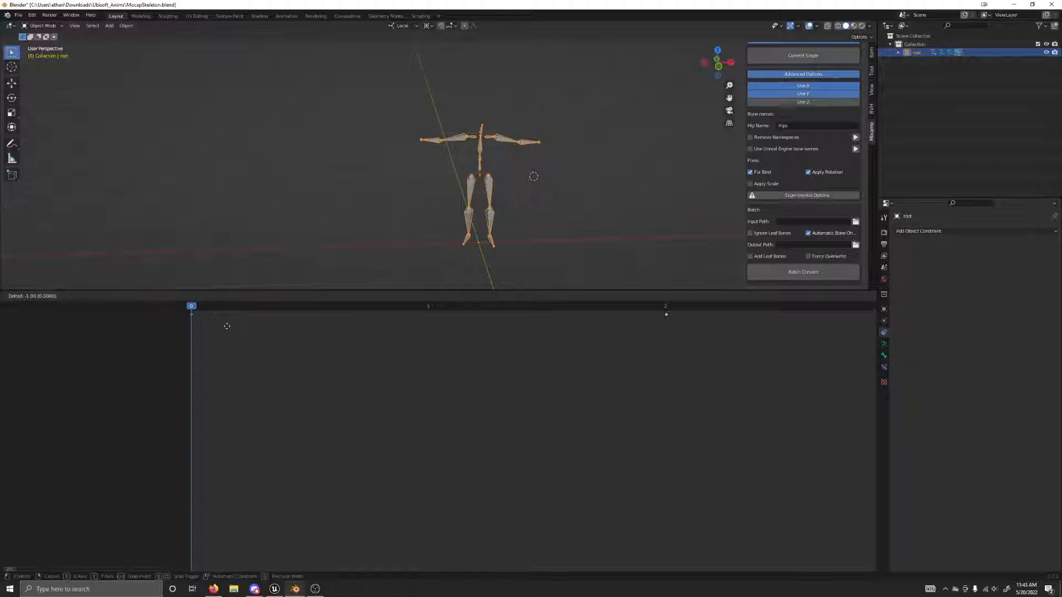
key(Escape)
Retry Convert Single on the armature and read the conversion error in the Scripting workspace's log, returning to the Layout workspace
scroll(603, 232, down, 4)
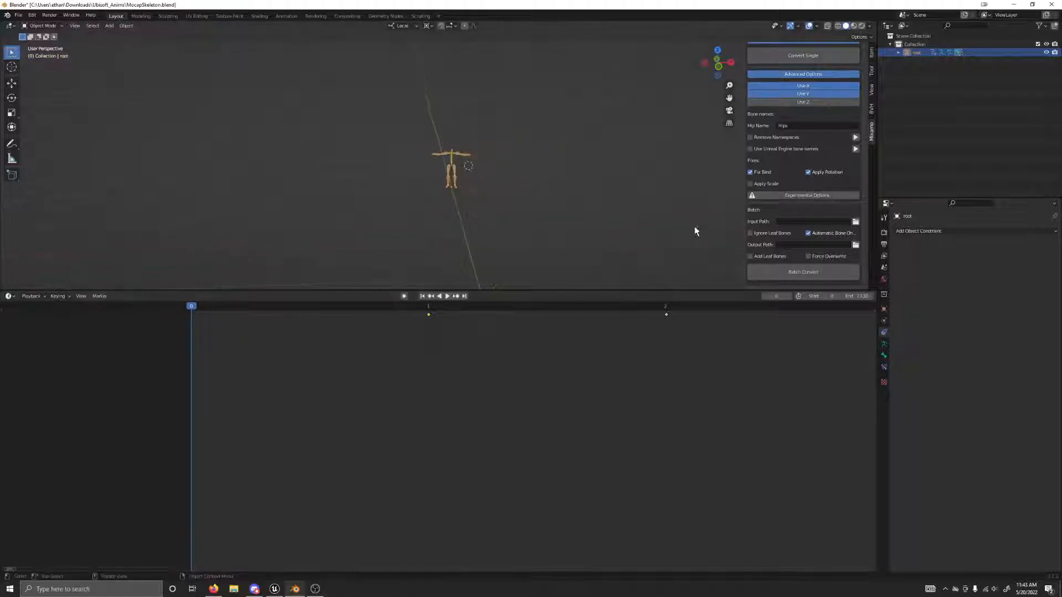
click(815, 57)
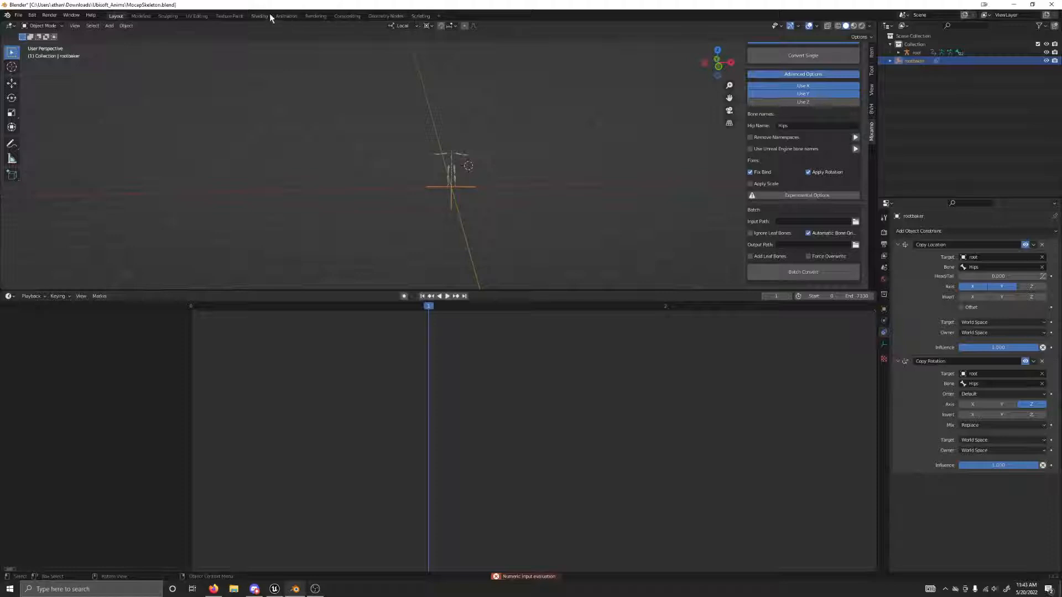
click(422, 16)
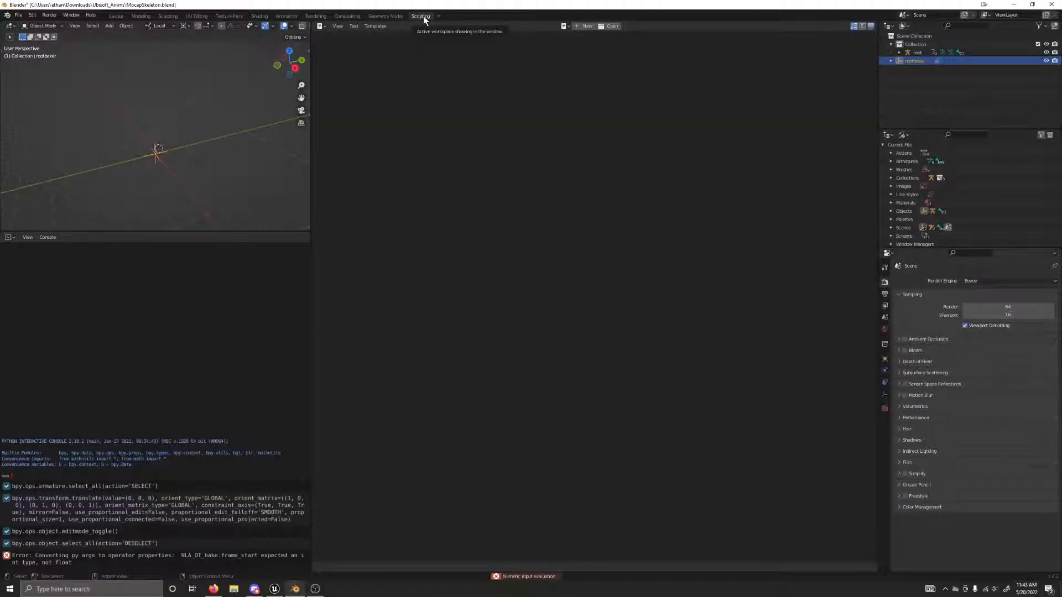
click(115, 17)
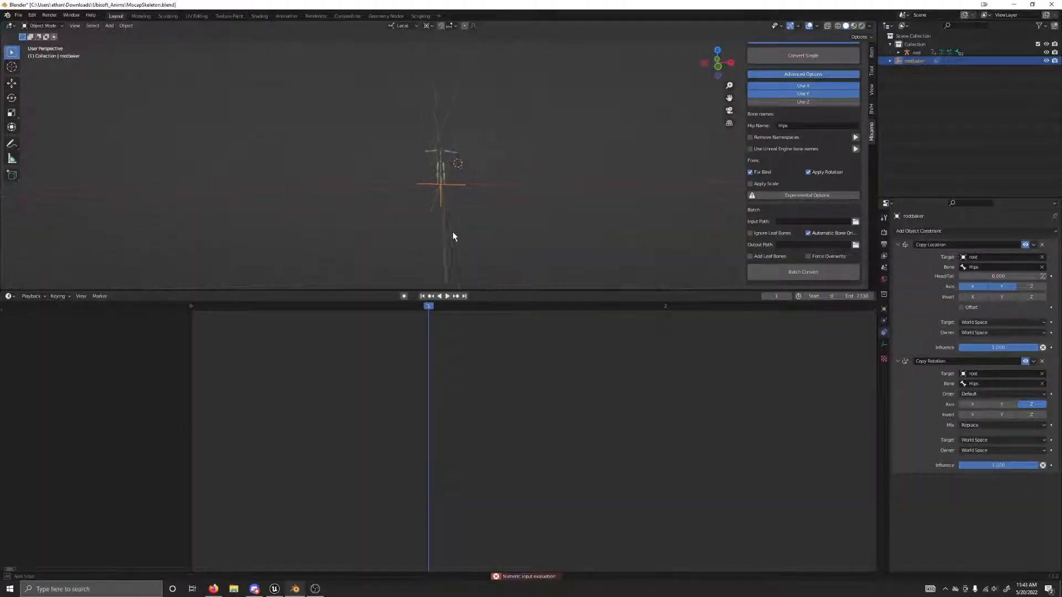
Play the animation from frame 0 to examine how the rootbaker empty moves with the armature
scroll(452, 236, up, 10)
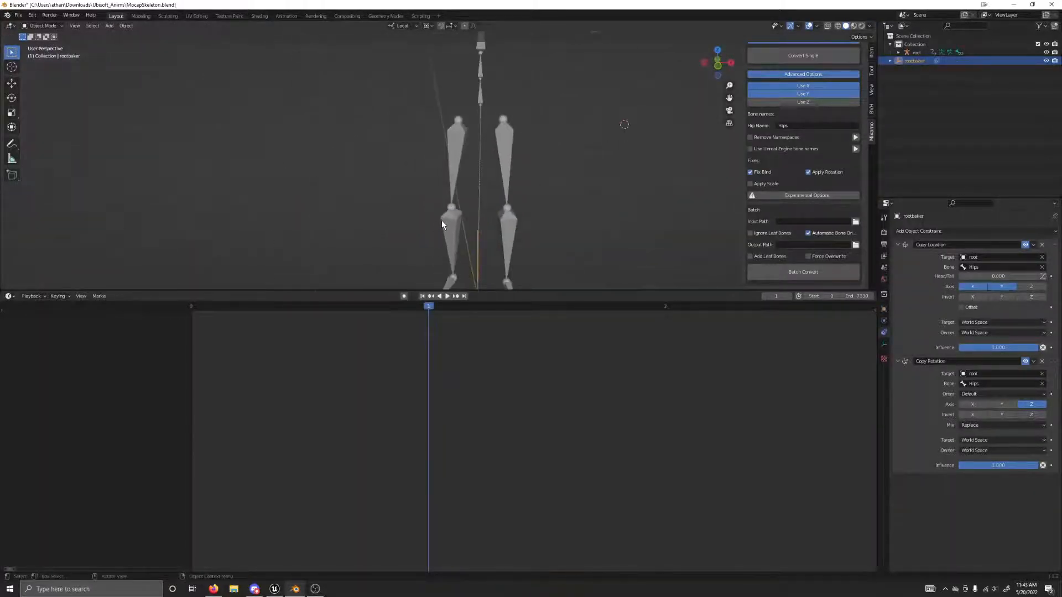
scroll(463, 210, down, 8)
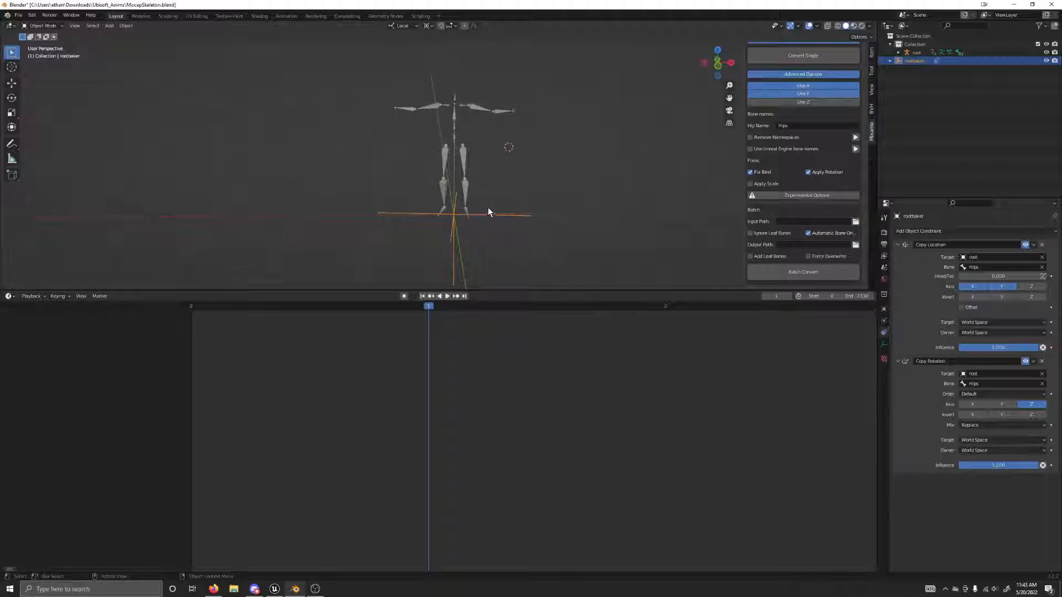
middle_drag(492, 208, 490, 207)
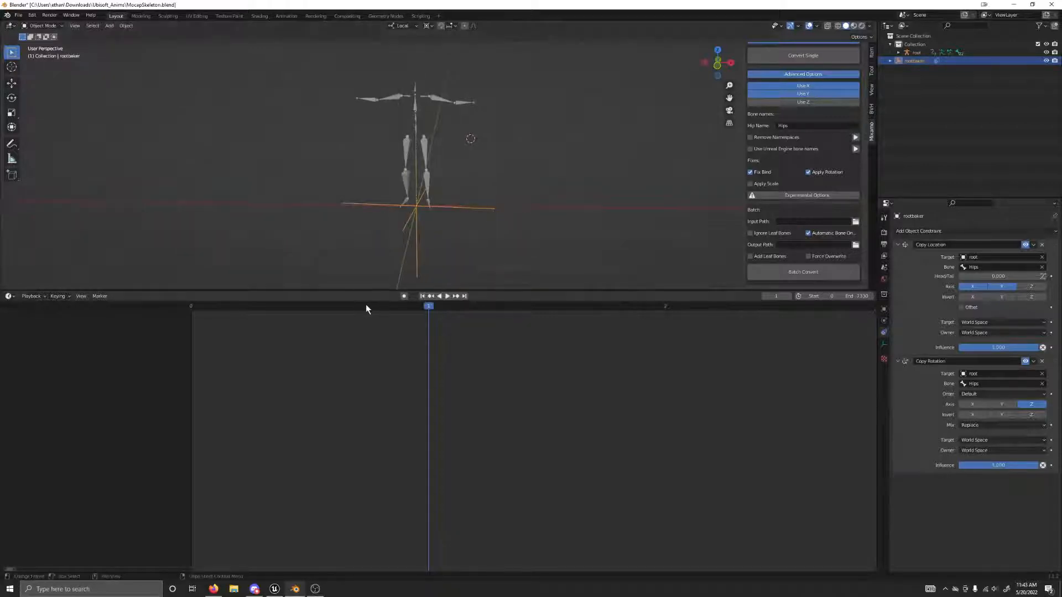
click(189, 309)
key(space)
click(437, 297)
scroll(427, 248, down, 12)
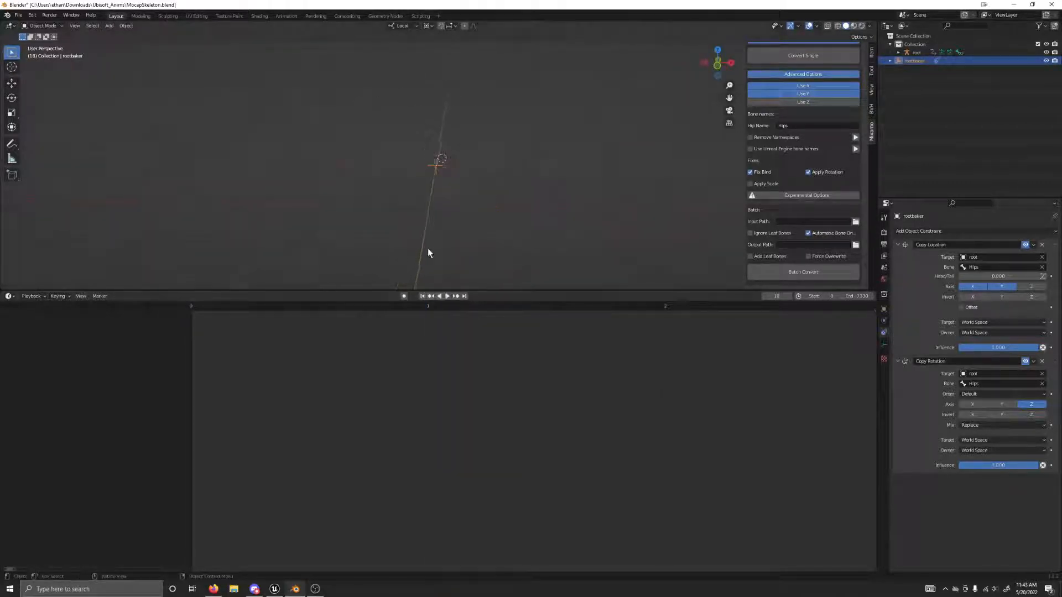
scroll(463, 403, down, 8)
scroll(476, 376, up, 8)
key(space)
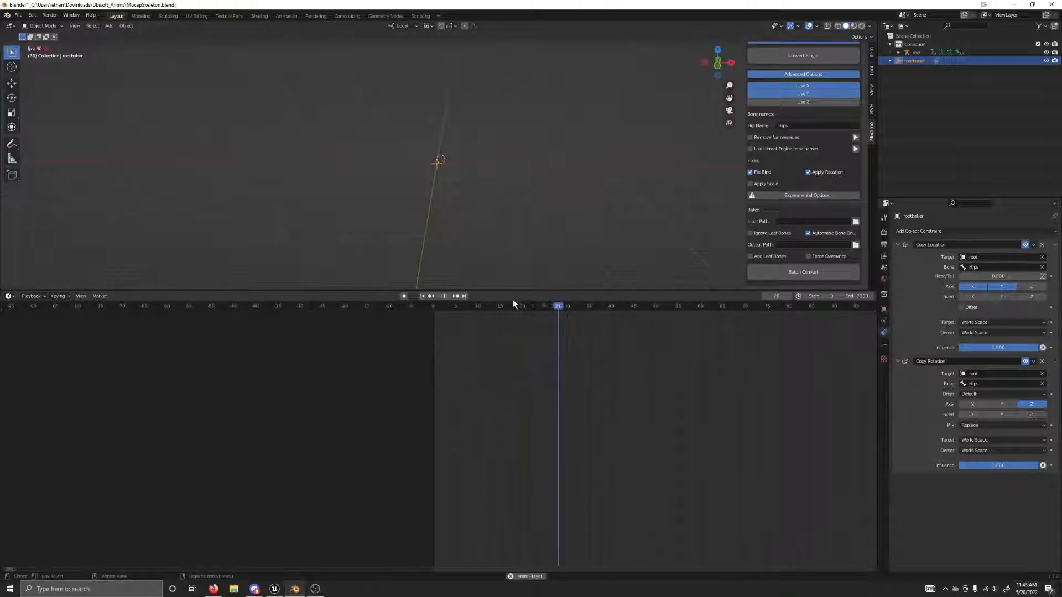
click(436, 307)
key(space)
click(434, 308)
scroll(442, 257, up, 9)
key(space)
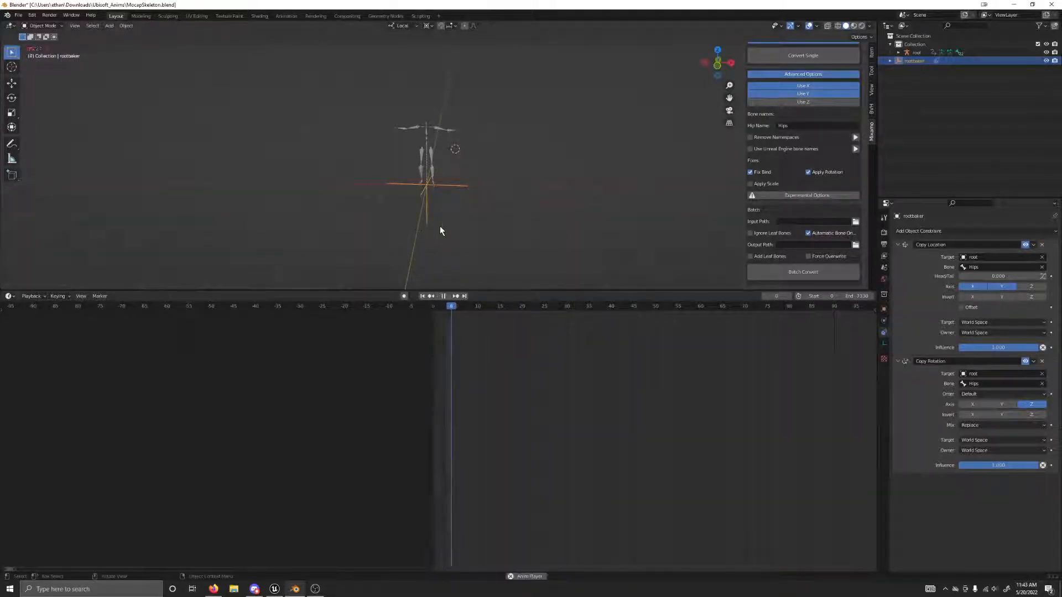
key(space)
click(434, 308)
Examine the rootbaker empty's placement relative to the armature's feet at frame 0
scroll(421, 232, up, 4)
middle_drag(403, 241, 404, 241)
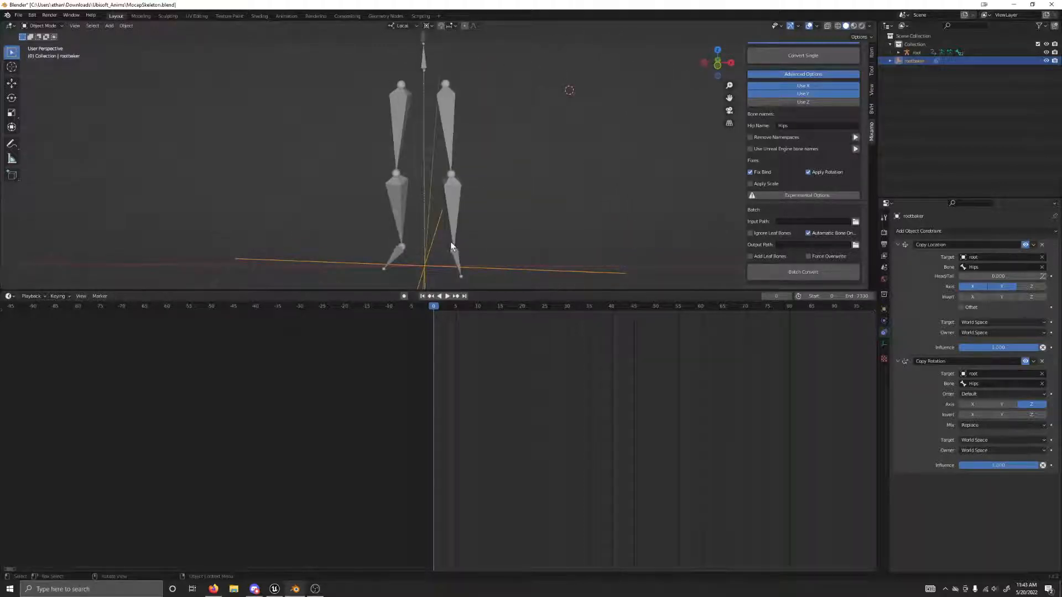
scroll(452, 246, down, 5)
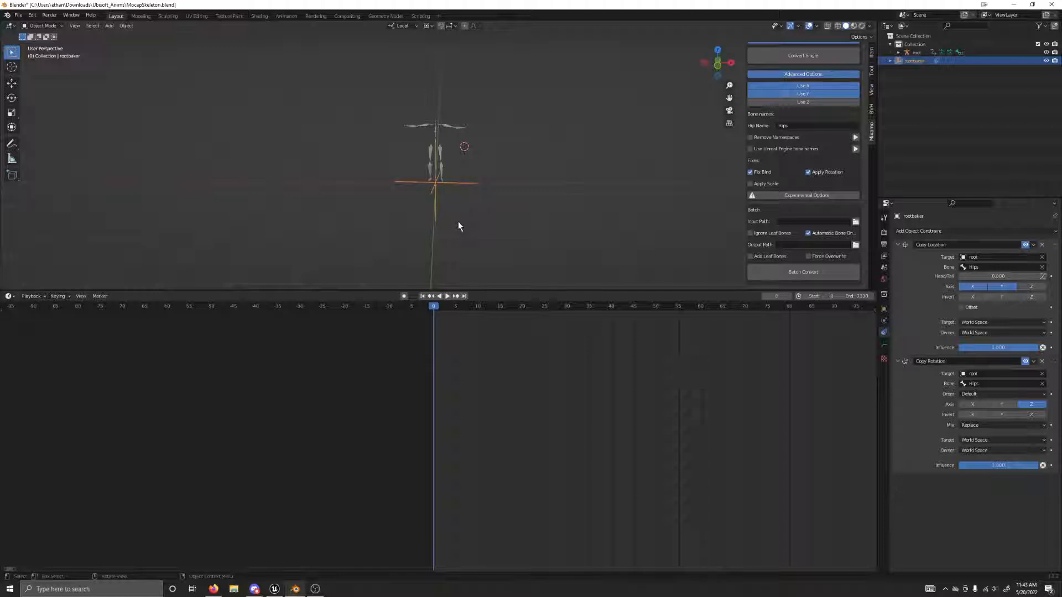
key(space)
key(Escape)
scroll(473, 238, up, 8)
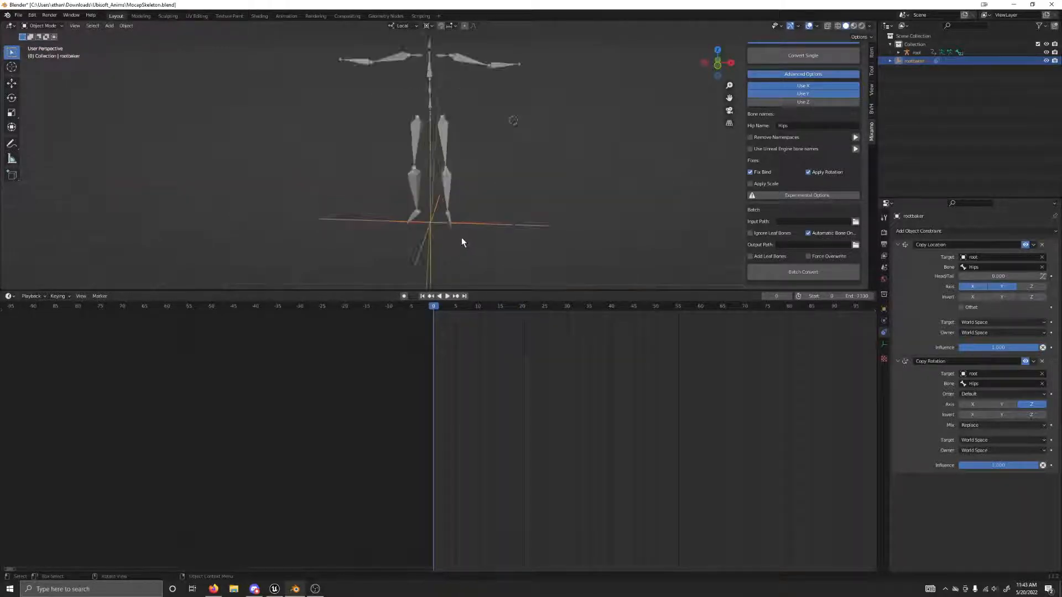
scroll(433, 211, down, 5)
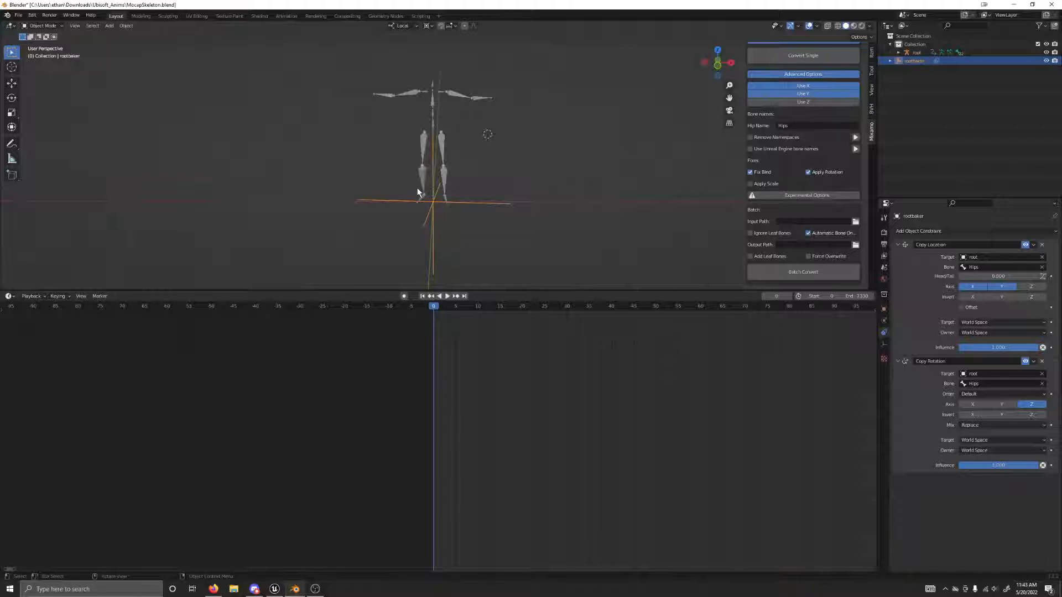
Select the armature and the rootbaker empty in turn to compare them at frame 0, leaving both deselected
click(431, 207)
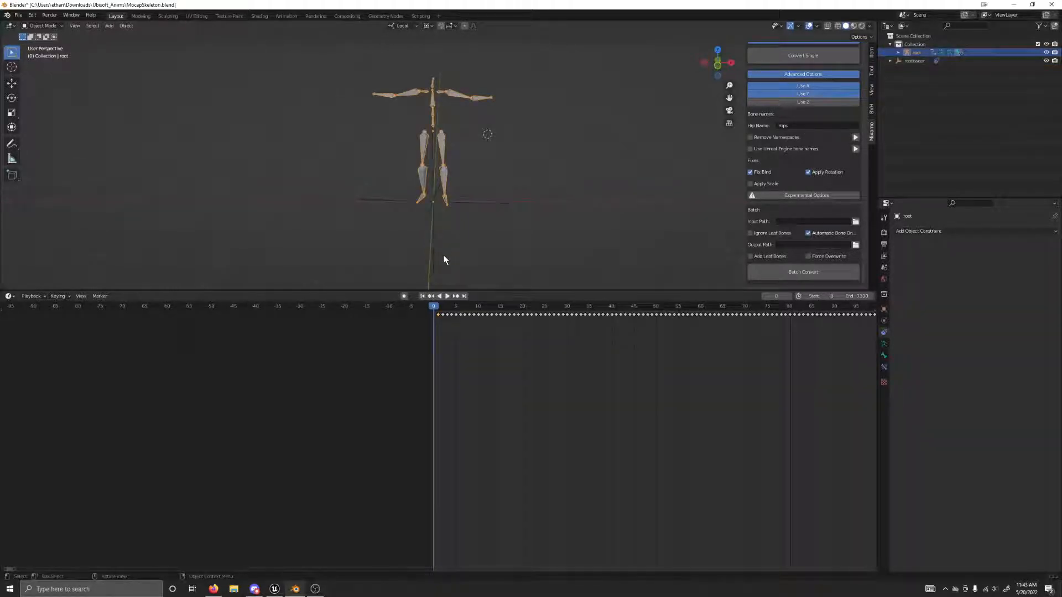
click(431, 224)
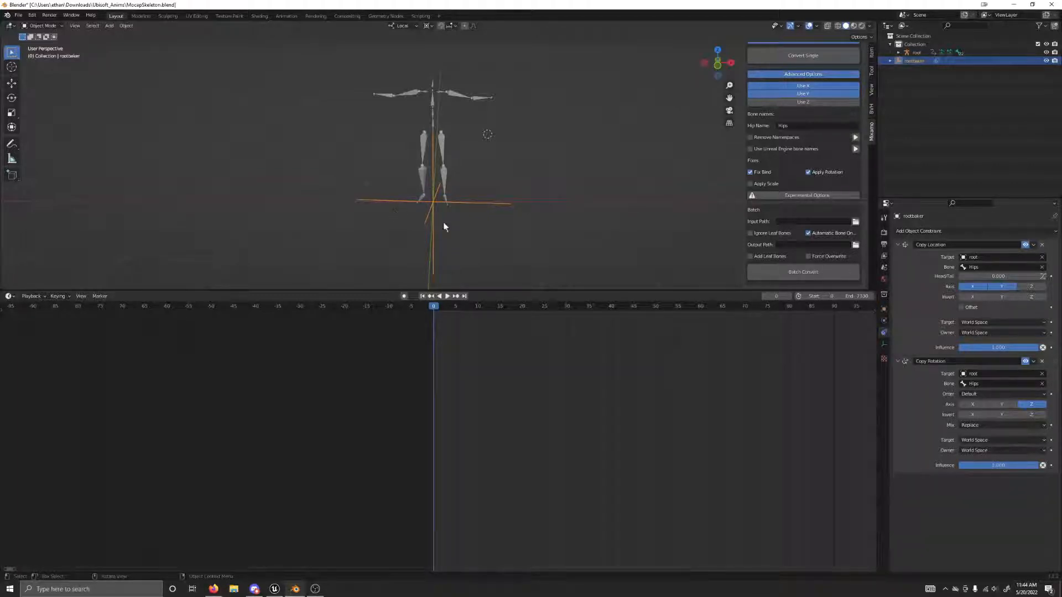
scroll(367, 200, up, 2)
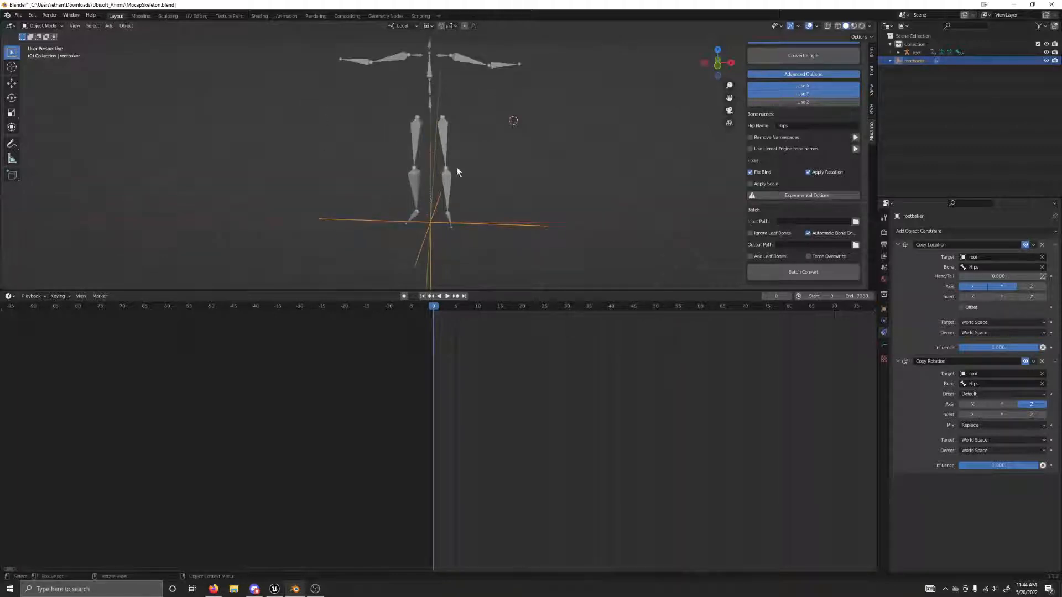
shift+middle_drag(493, 134, 507, 160)
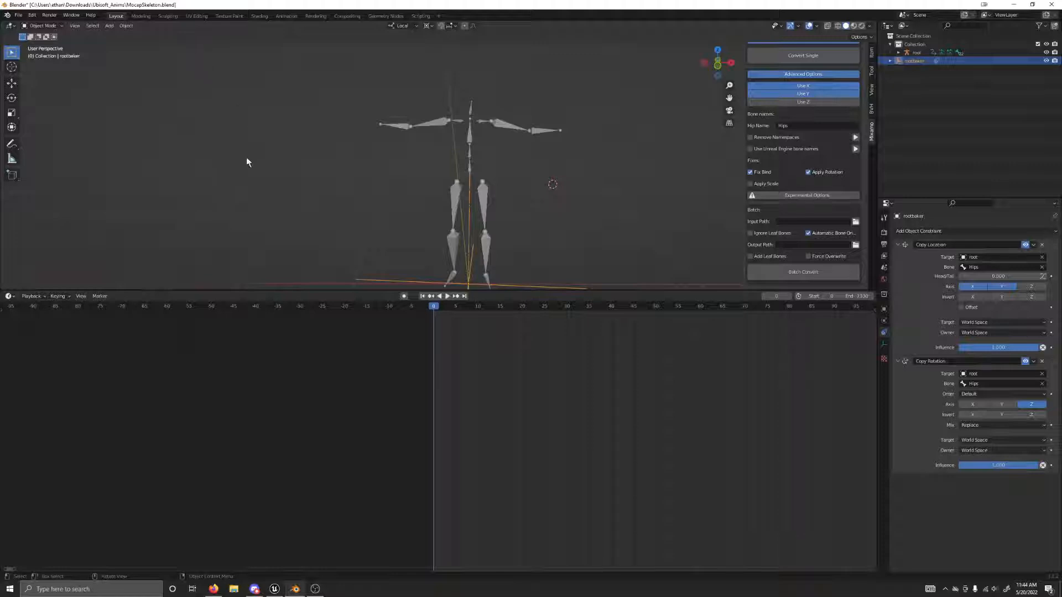
click(290, 149)
scroll(339, 221, down, 4)
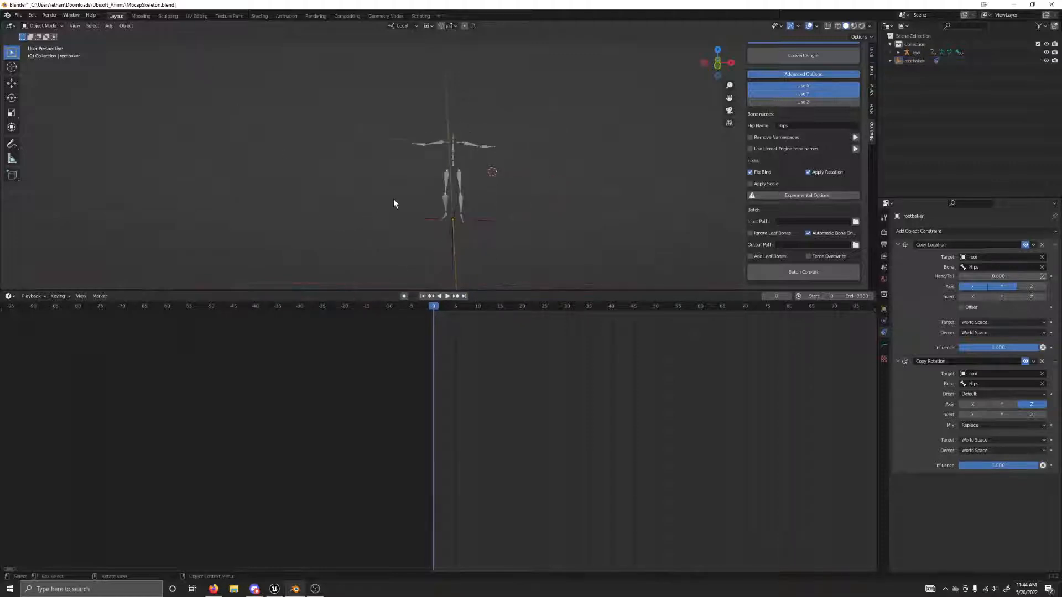
click(403, 218)
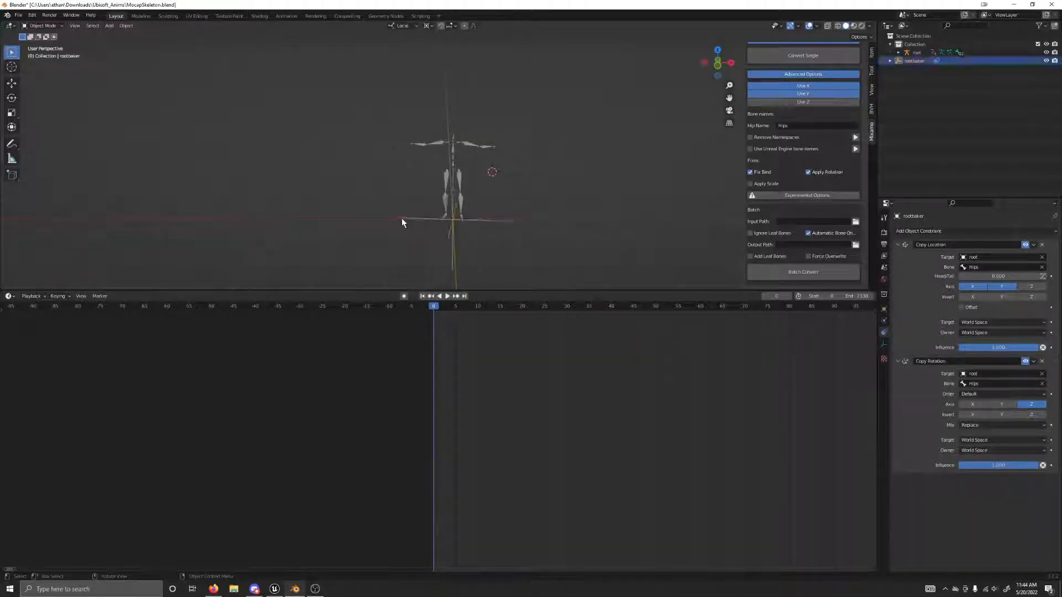
click(360, 216)
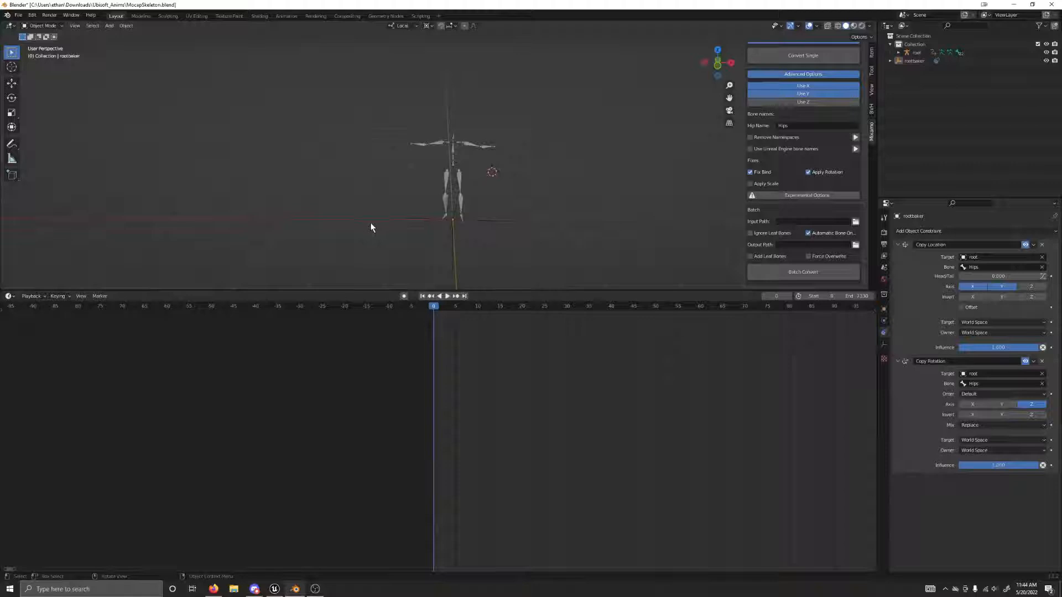
scroll(375, 224, up, 4)
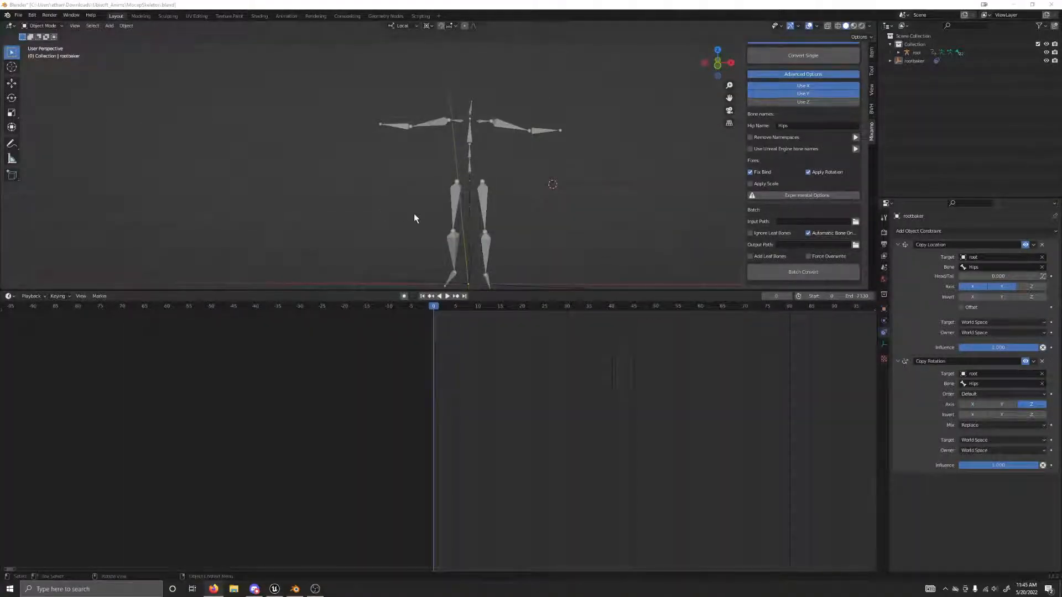
Delete the rootbaker empty at the armature's feet
middle_drag(357, 182, 318, 207)
middle_drag(217, 184, 225, 189)
scroll(354, 177, down, 3)
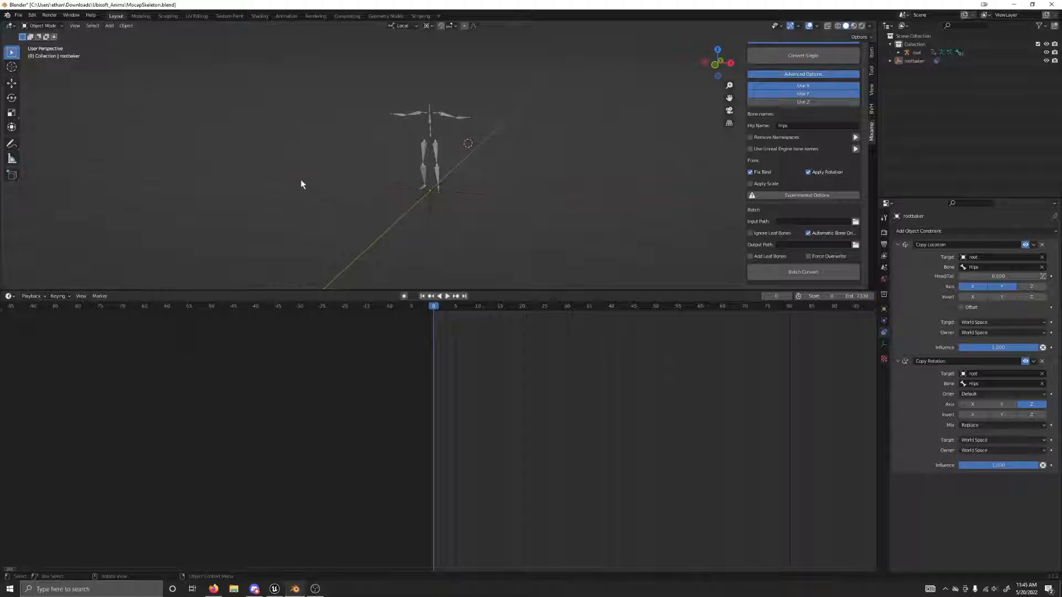
scroll(448, 239, up, 5)
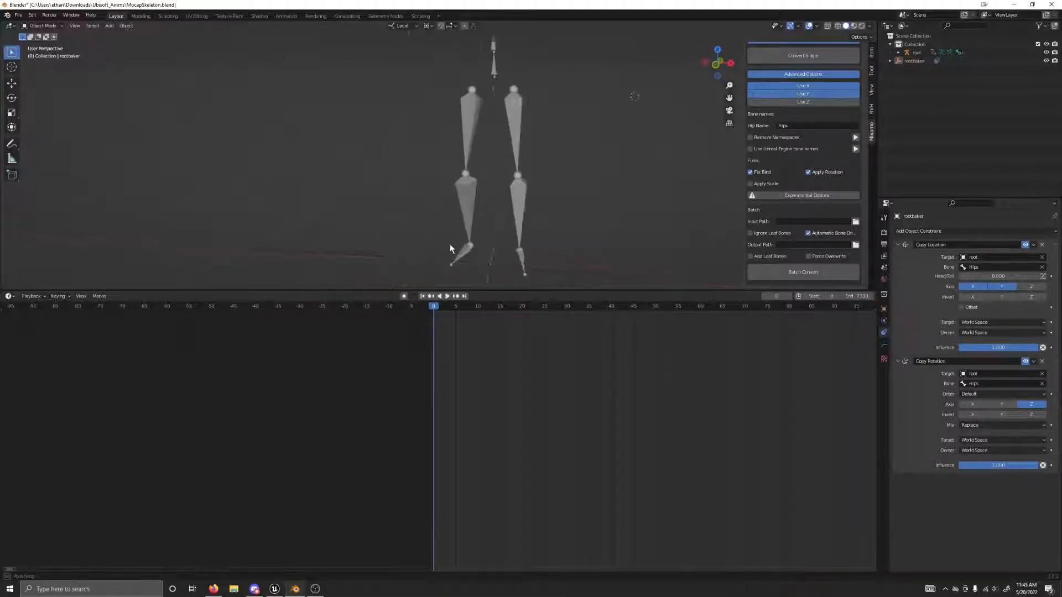
middle_drag(450, 244, 449, 240)
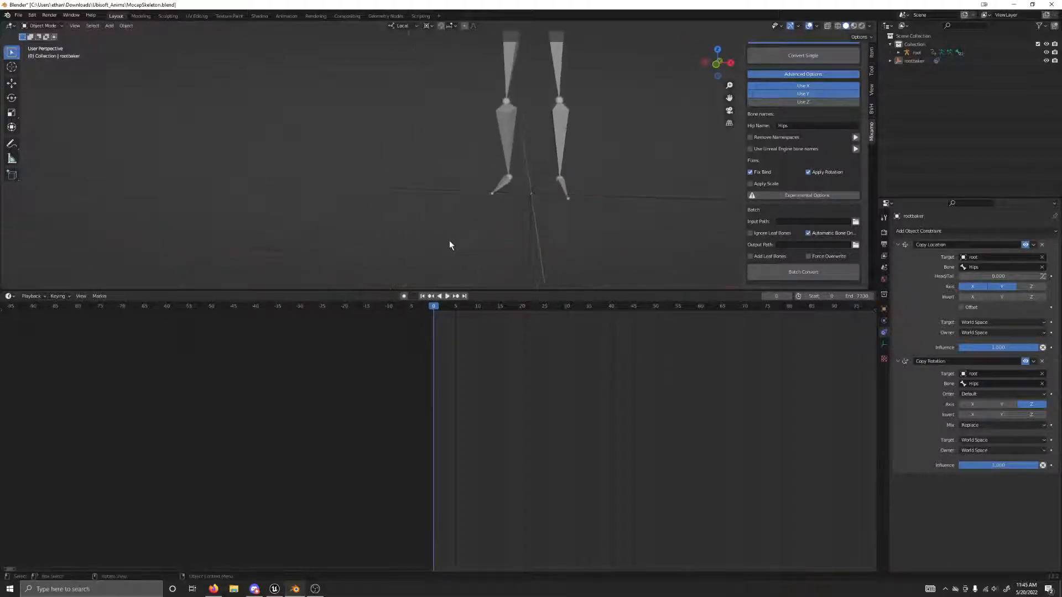
click(517, 224)
key(Delete)
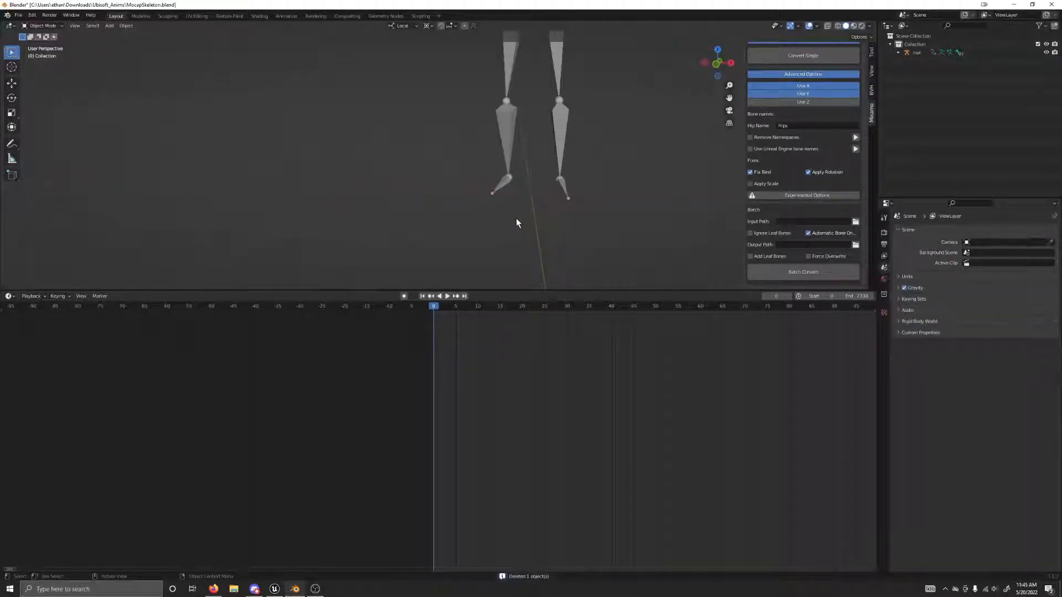
Show Mixamo Rootbaker's Experimental Options and select the root armature
click(756, 196)
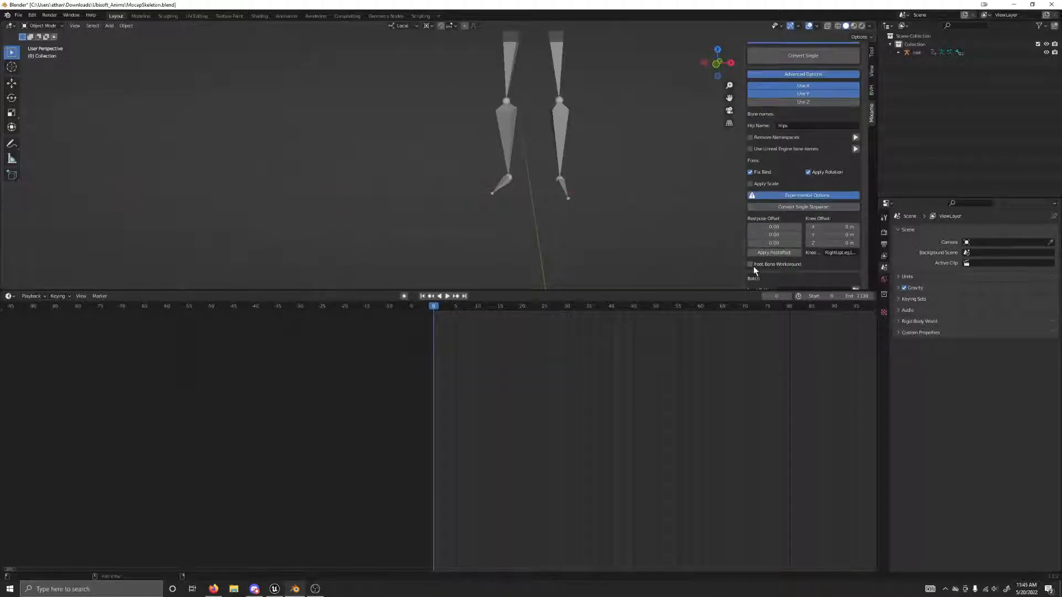
scroll(754, 267, down, 3)
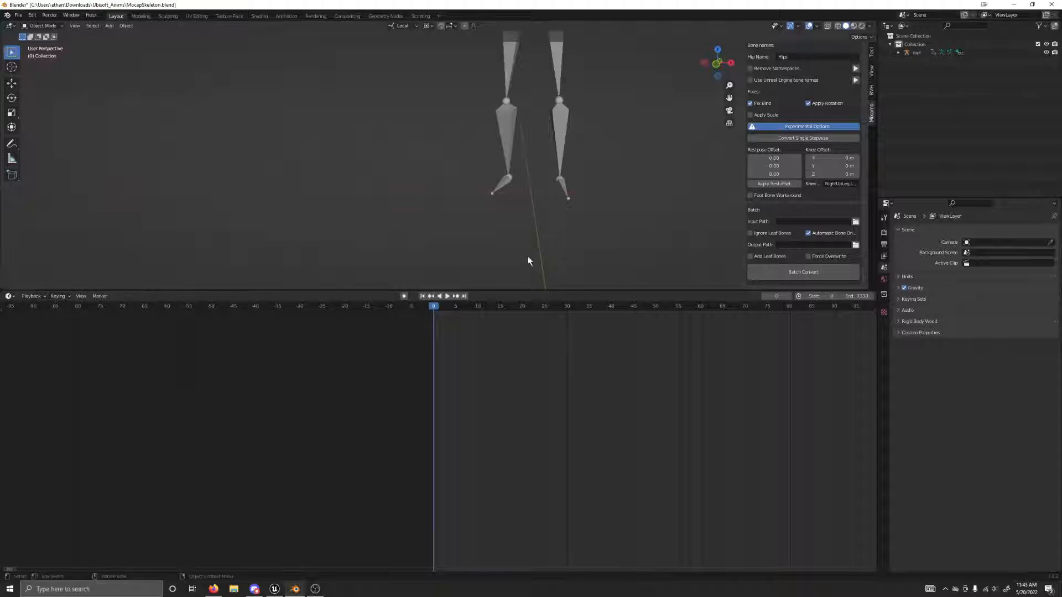
click(514, 191)
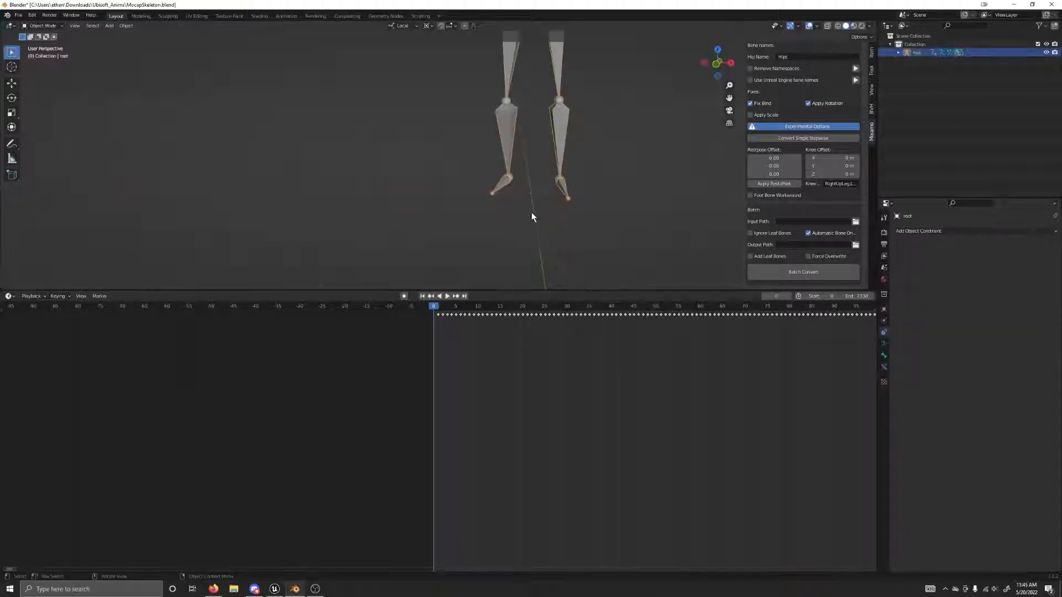
Delete the root armature from the scene
scroll(533, 213, down, 15)
middle_drag(535, 214, 473, 261)
scroll(466, 267, up, 10)
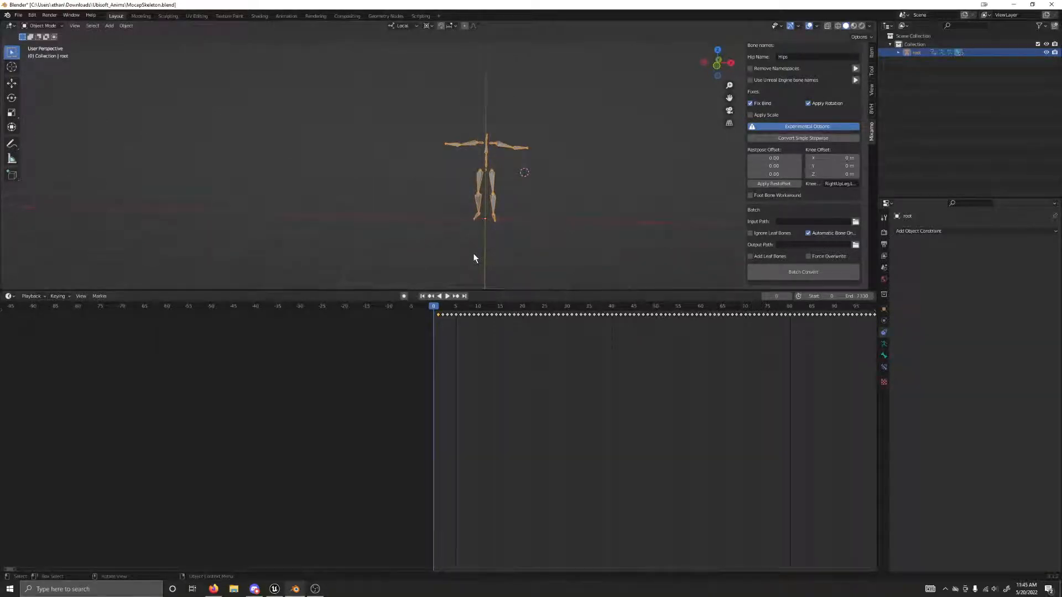
key(Delete)
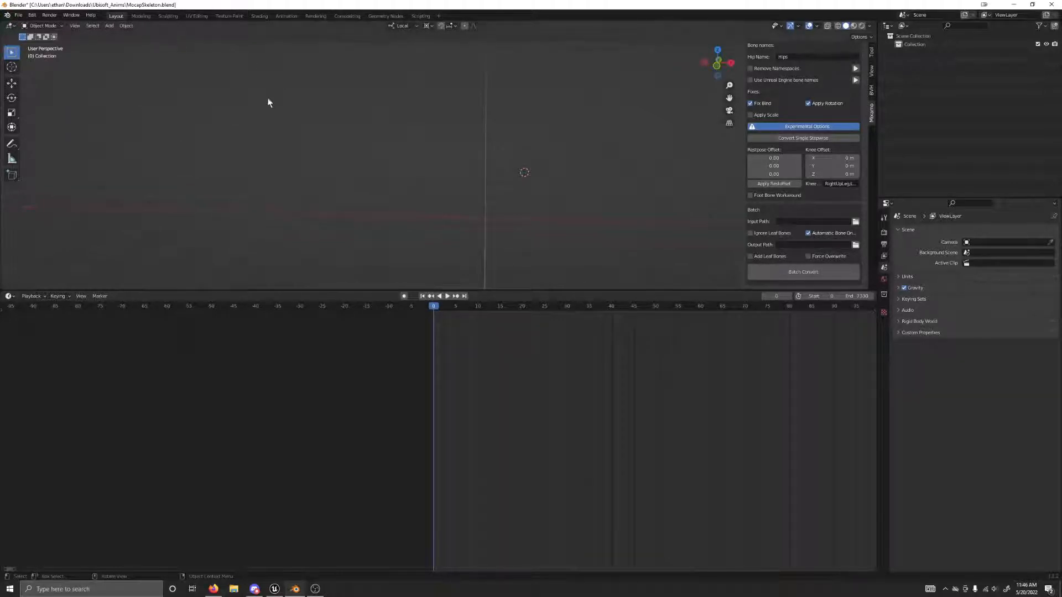
Import the motion capture file run1_subject2.bvh from the Locomotion folder
click(18, 15)
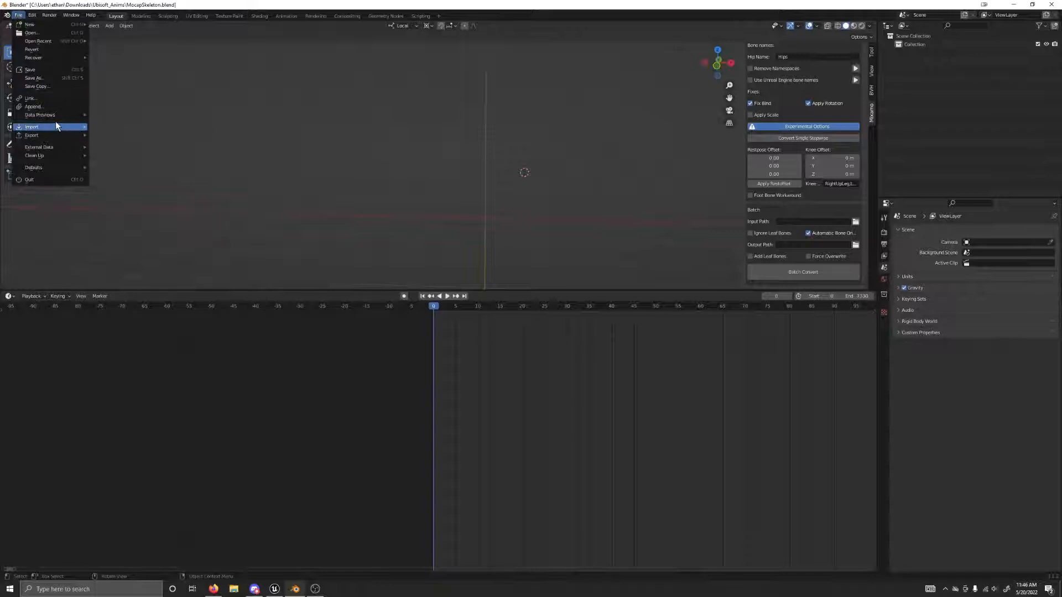
mouse_move(55, 127)
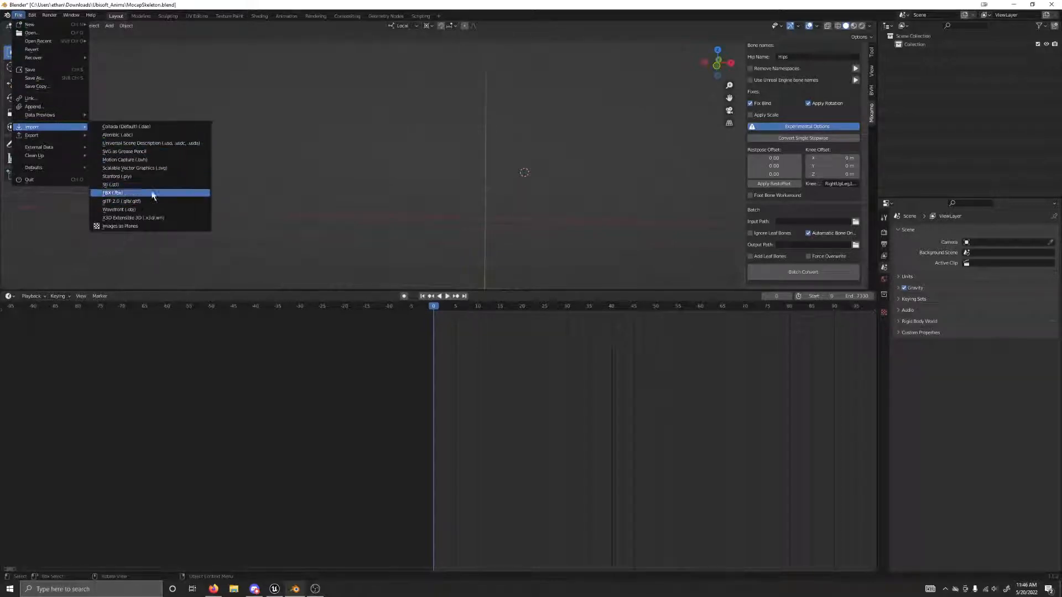
click(164, 159)
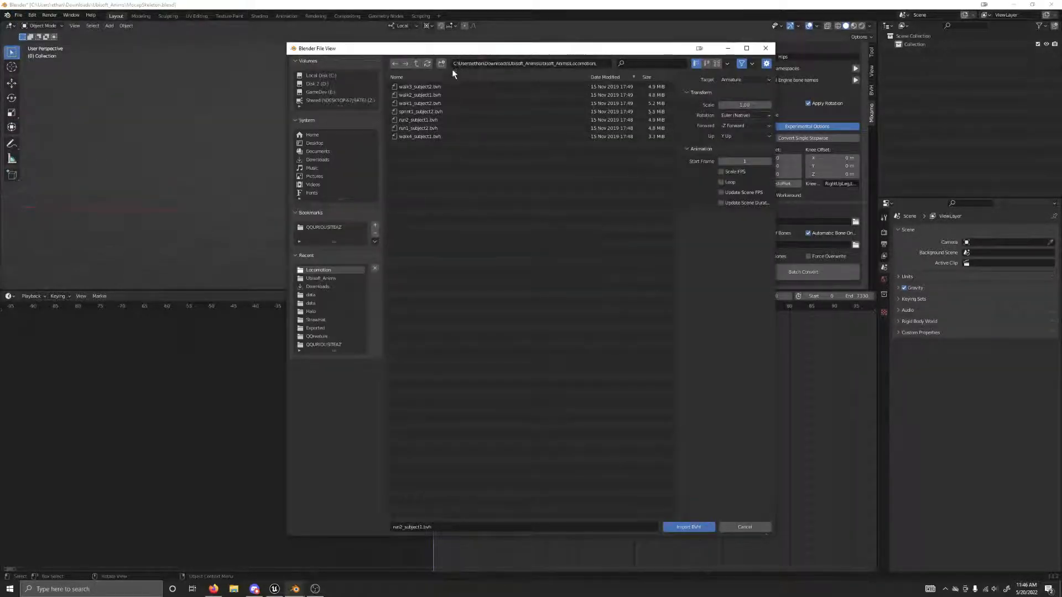
click(419, 128)
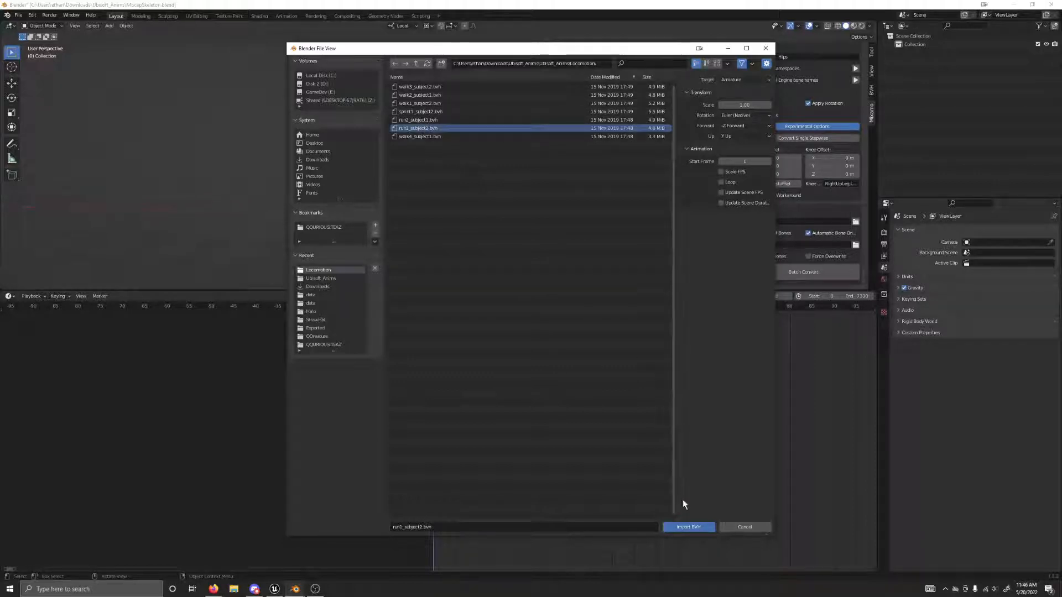
click(687, 528)
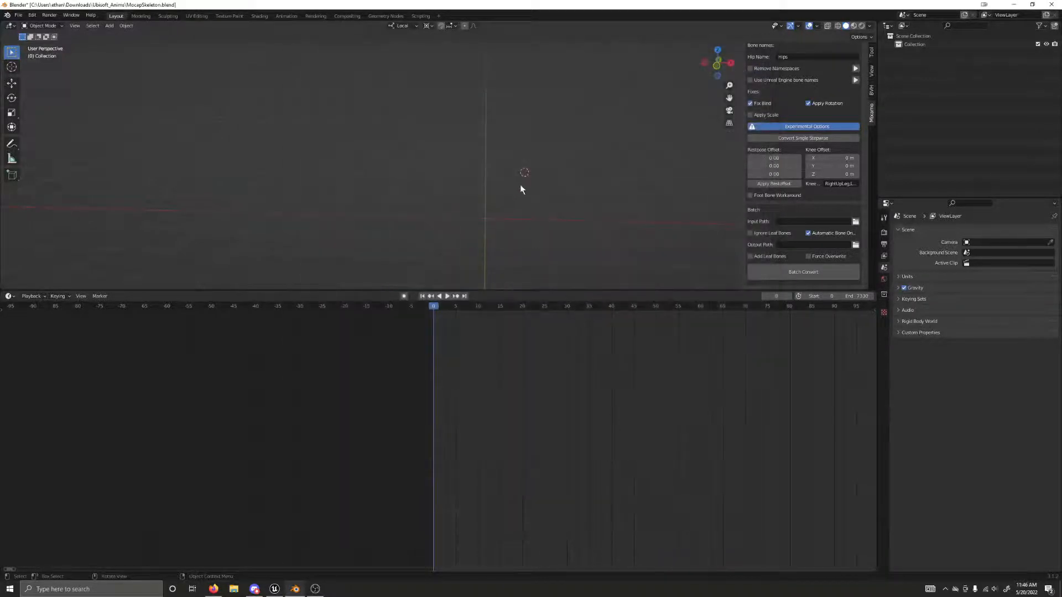
Scale the imported run1_subject2 armature by 0.01 and frame it in the viewport
middle_drag(400, 198, 410, 176)
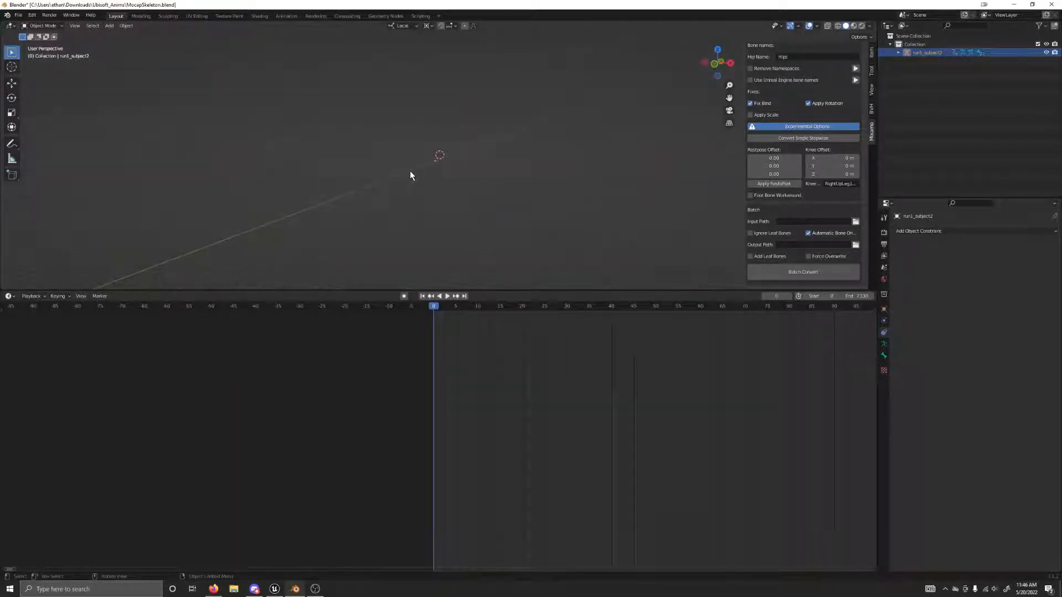
key(shift+s)
click(470, 215)
key(ctrl+z)
text(s.01)
key(Return)
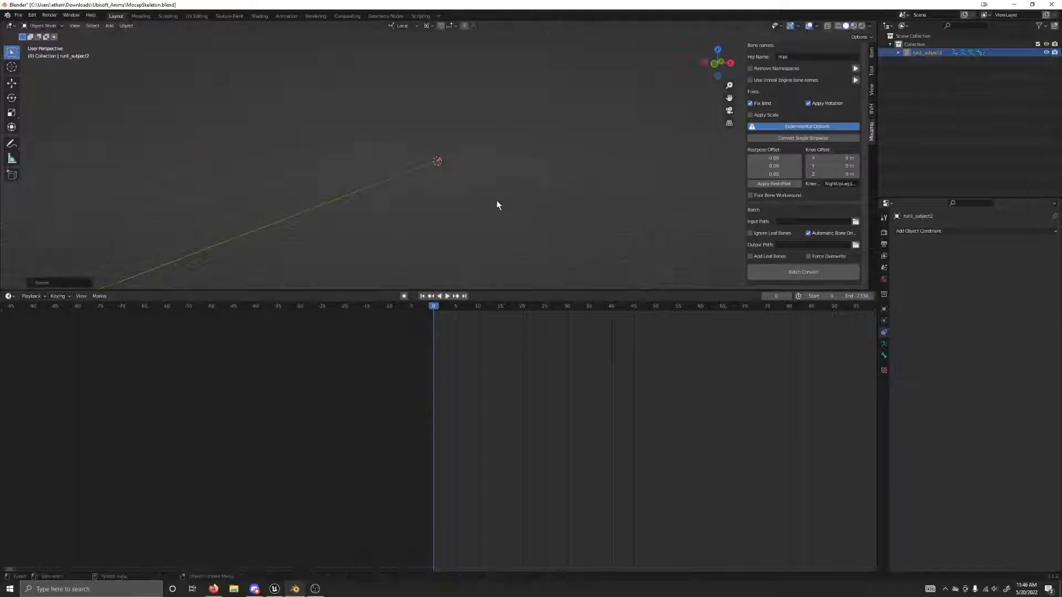
key(KP_Decimal)
scroll(555, 185, down, 4)
middle_drag(464, 173, 482, 180)
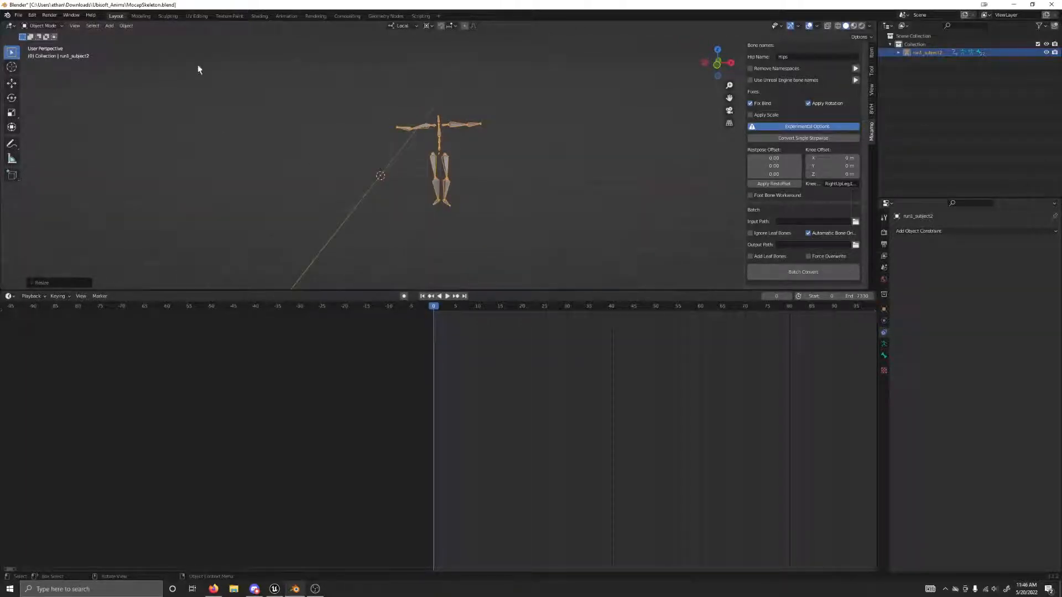
Snap the 3D cursor to the Hips bone in Pose Mode, and return the armature to Object Mode
click(45, 53)
scroll(448, 148, up, 3)
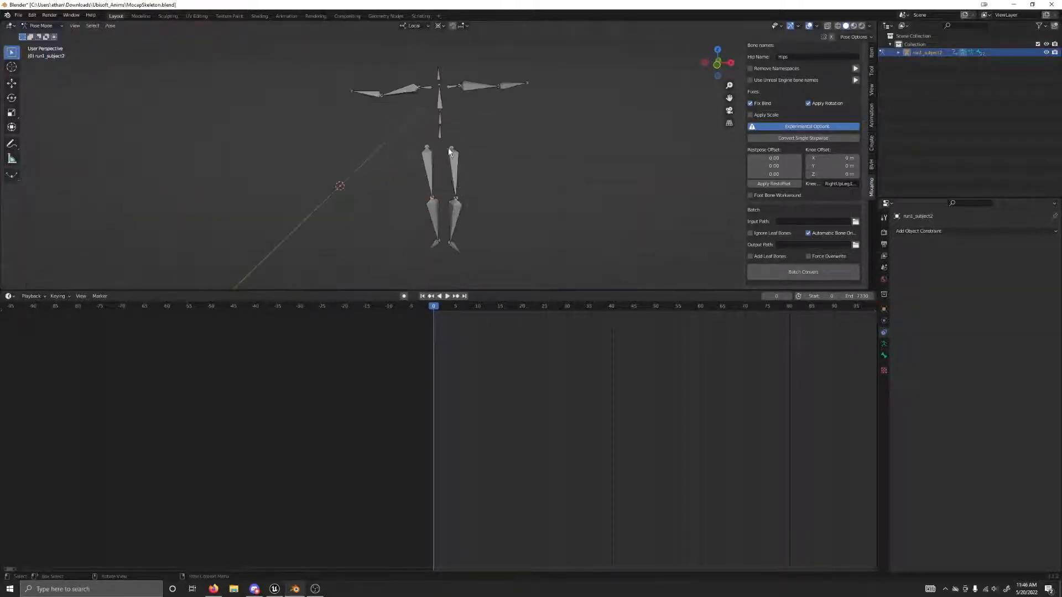
click(443, 143)
key(shift+s)
click(480, 221)
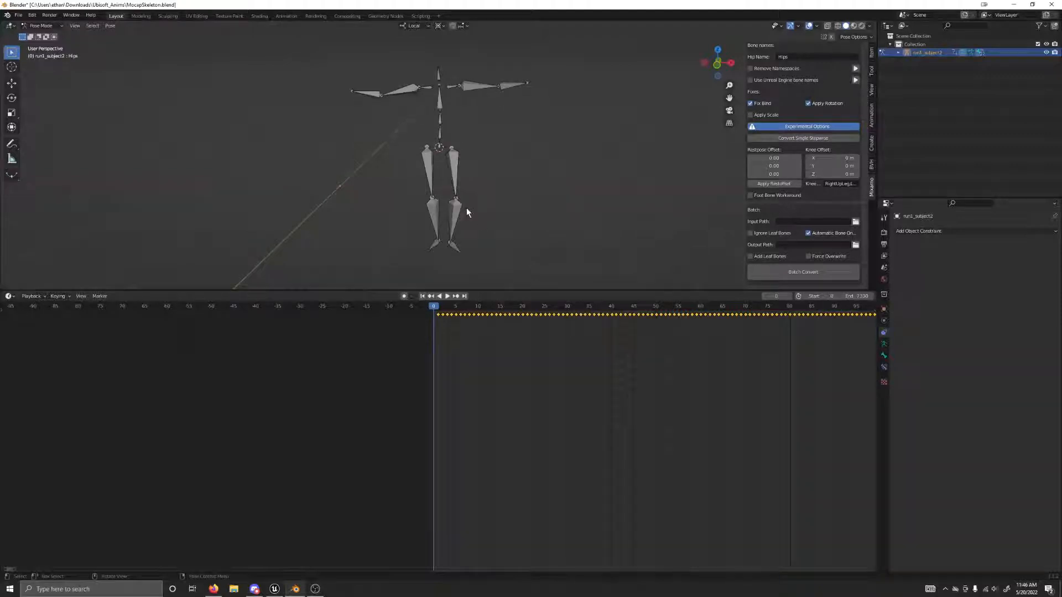
click(51, 25)
click(50, 36)
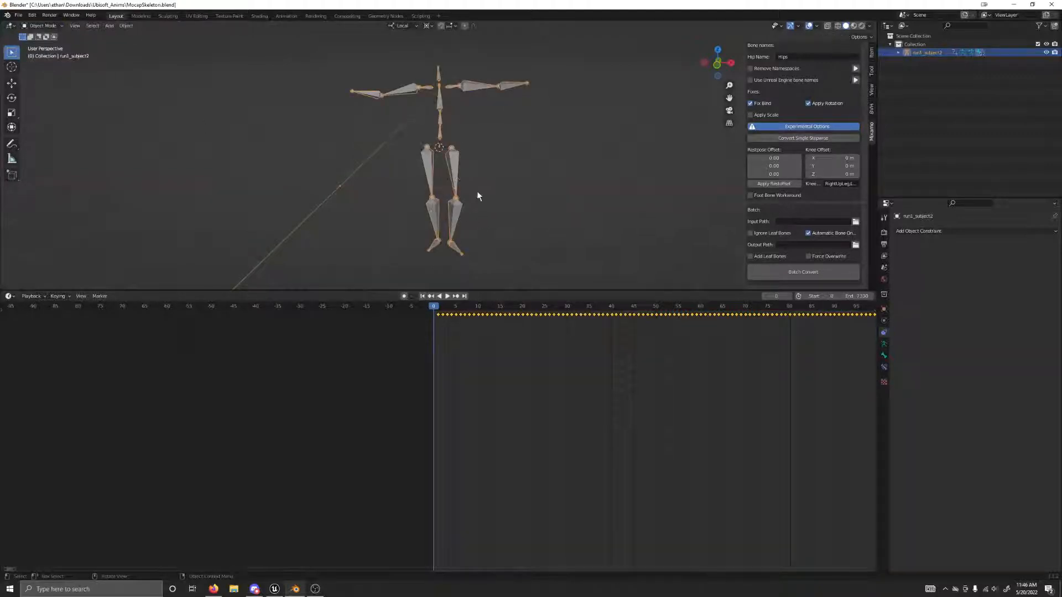
Set the armature's origin to the 3D cursor at the hips
click(126, 26)
mouse_move(135, 43)
click(228, 62)
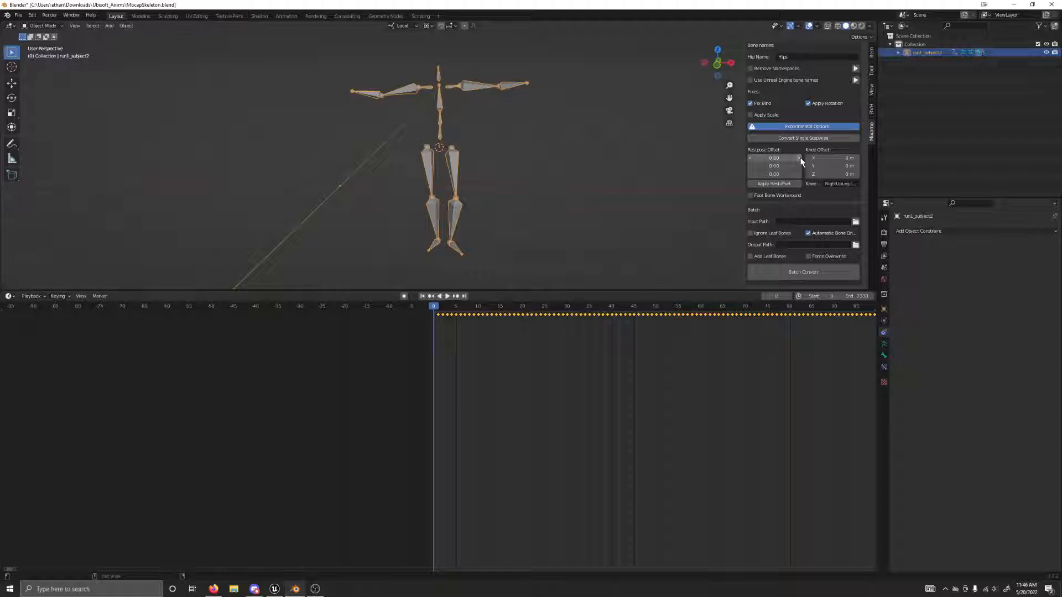
Set the 3D cursor's Z location to 0 m, directly beneath the hips
click(873, 91)
click(813, 202)
text(0)
key(Return)
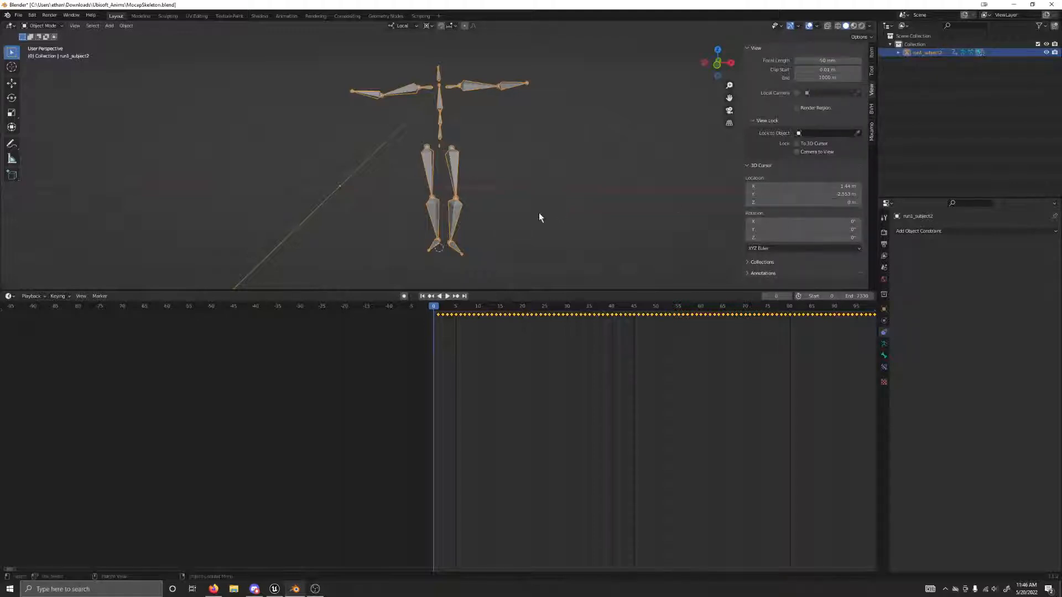
Set the armature's origin to the 3D cursor at its feet and clear the armature's location
click(132, 28)
mouse_move(135, 40)
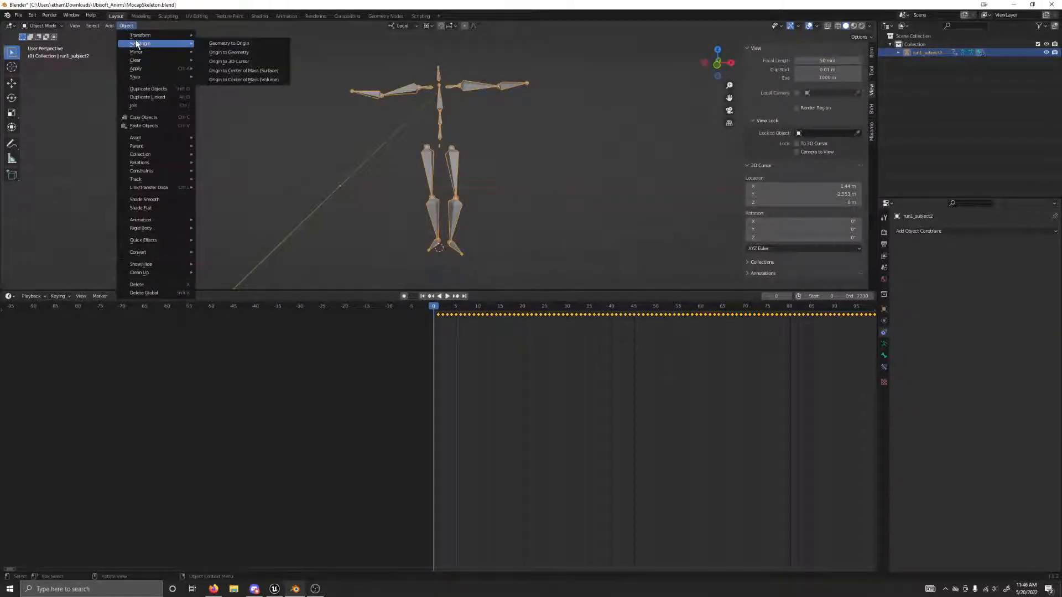
click(224, 62)
key(alt+g)
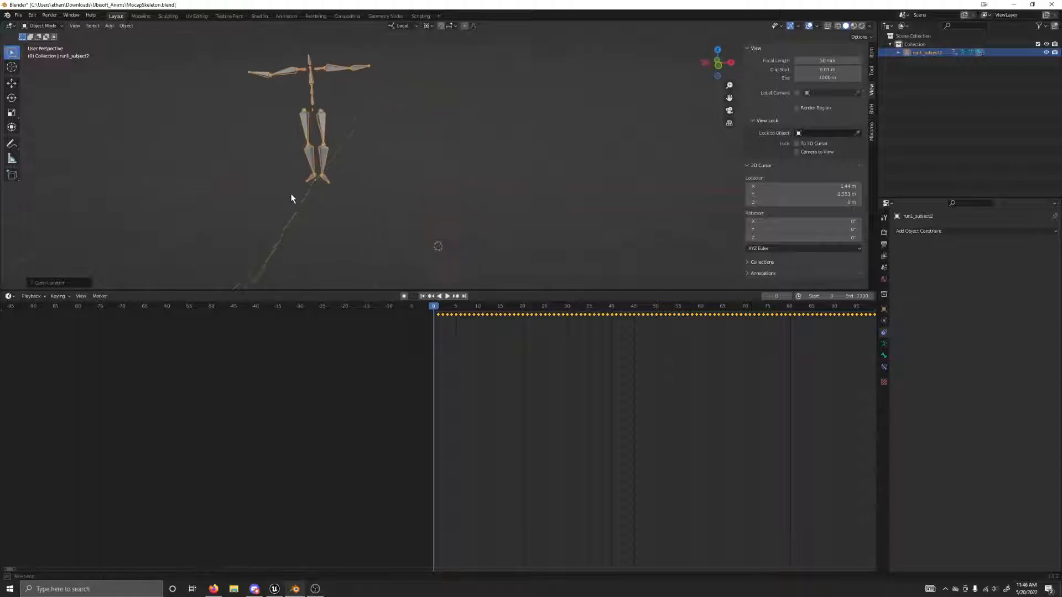
Start and cancel playback, and try to set the timeline's start frame to 12
key(space)
key(Escape)
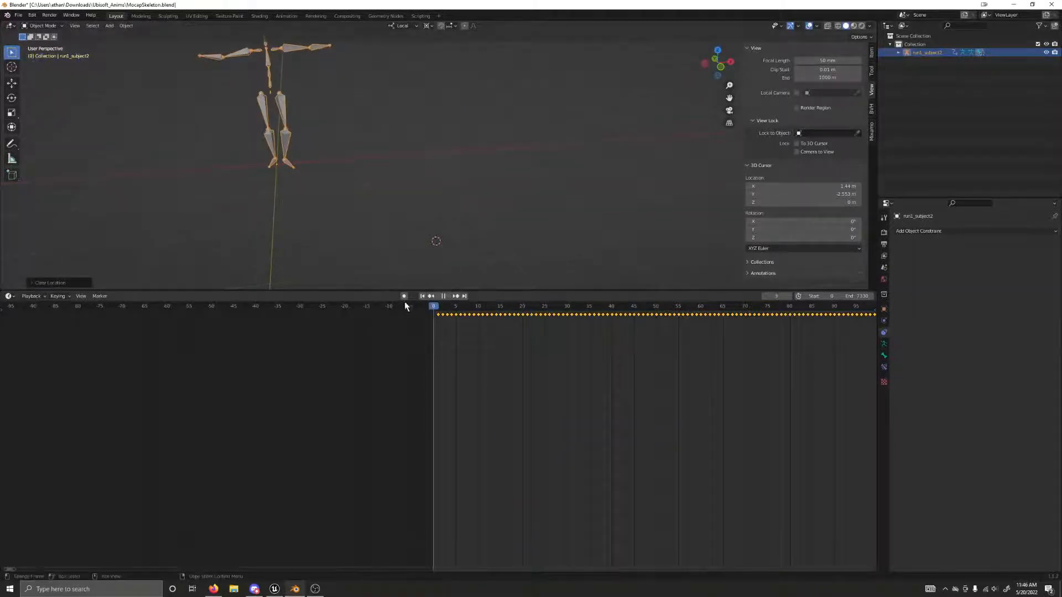
click(813, 296)
text(12)
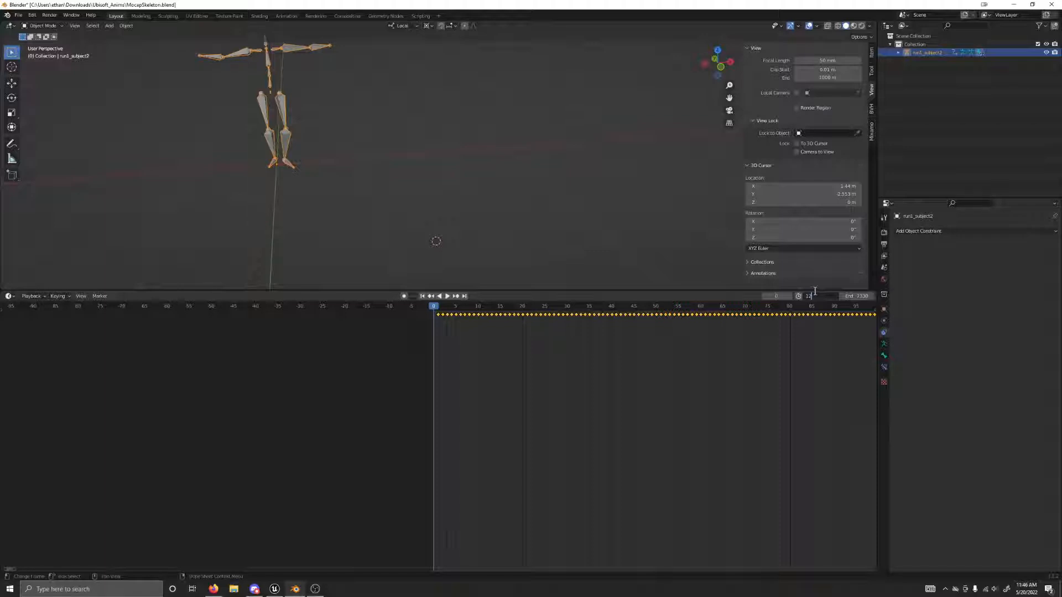
key(Return)
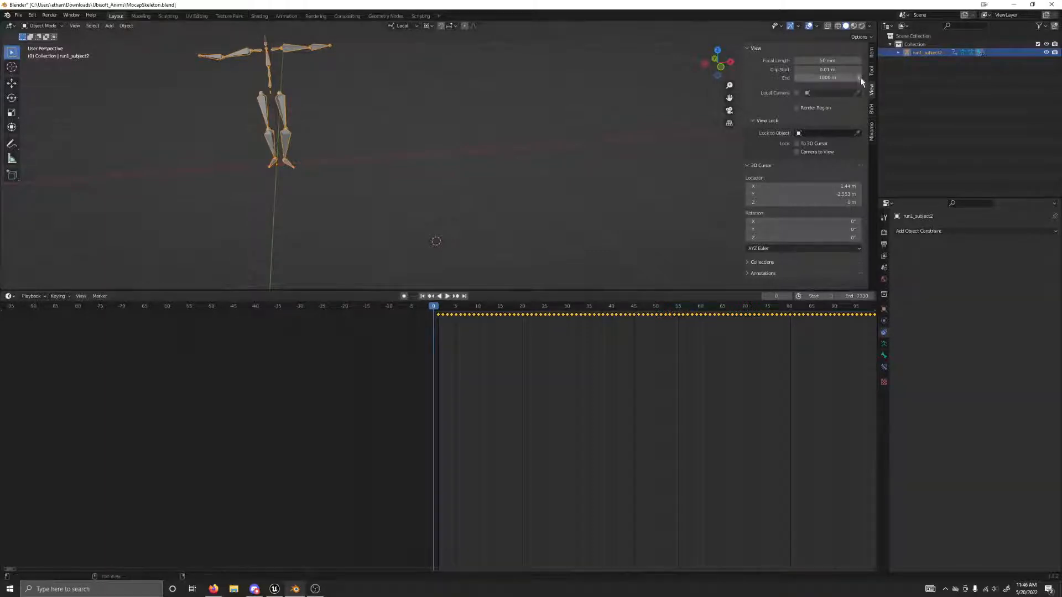
Try Mixamo Rootbaker's Convert Single on the run1_subject2 armature and undo the conversion
click(871, 133)
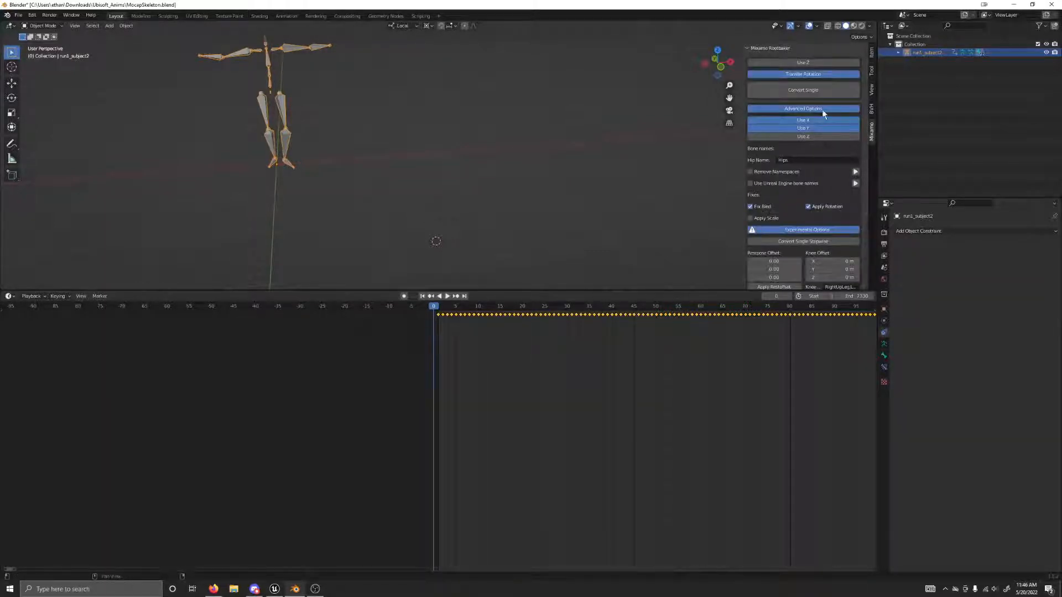
click(818, 91)
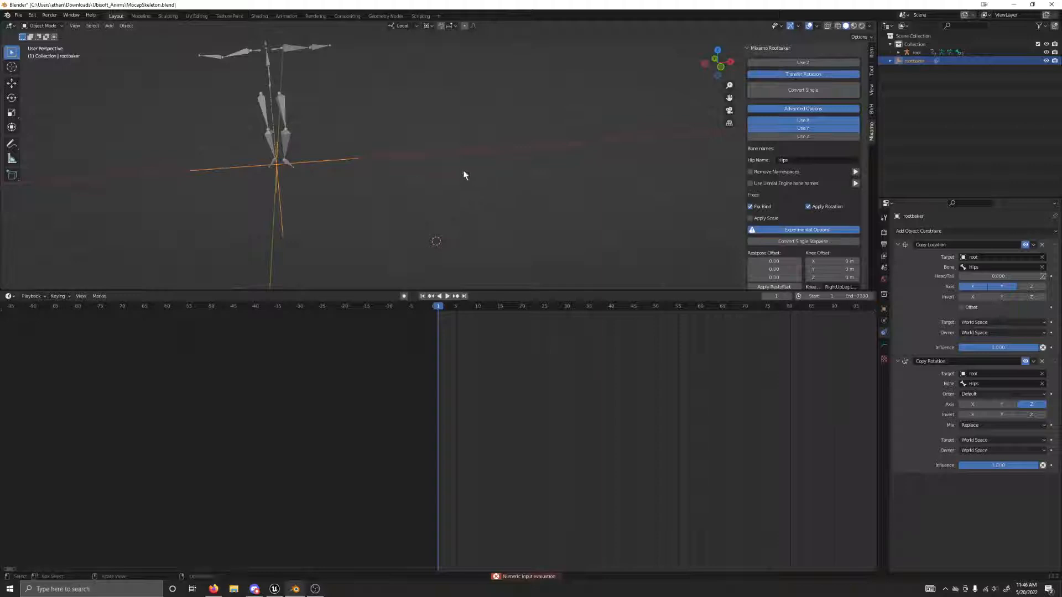
key(ctrl+z)
shift+middle_drag(321, 167, 455, 221)
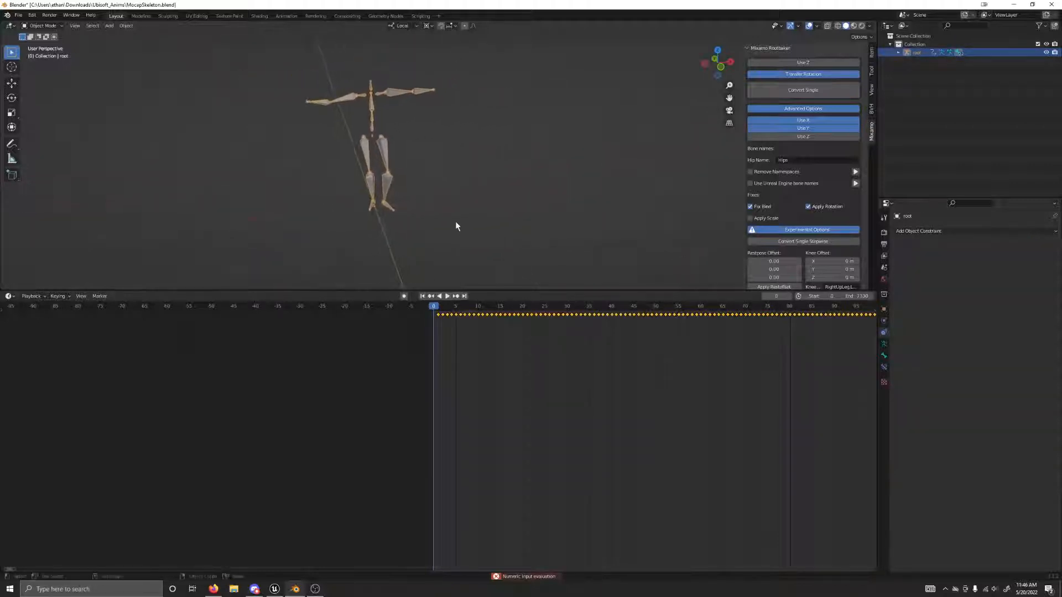
scroll(349, 191, up, 5)
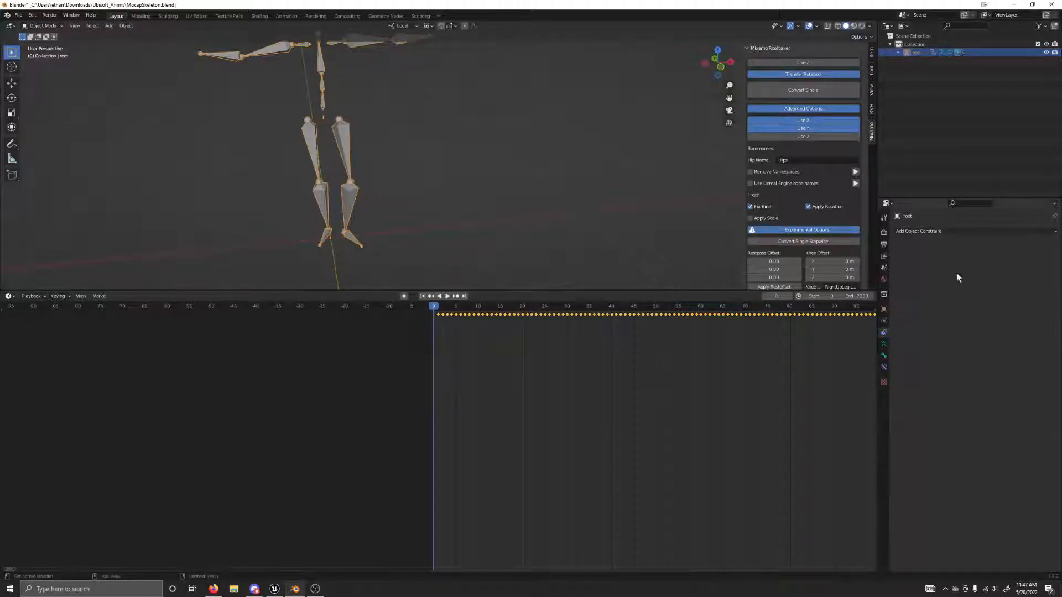
Set the scene's output frame rate to 24 fps
click(884, 244)
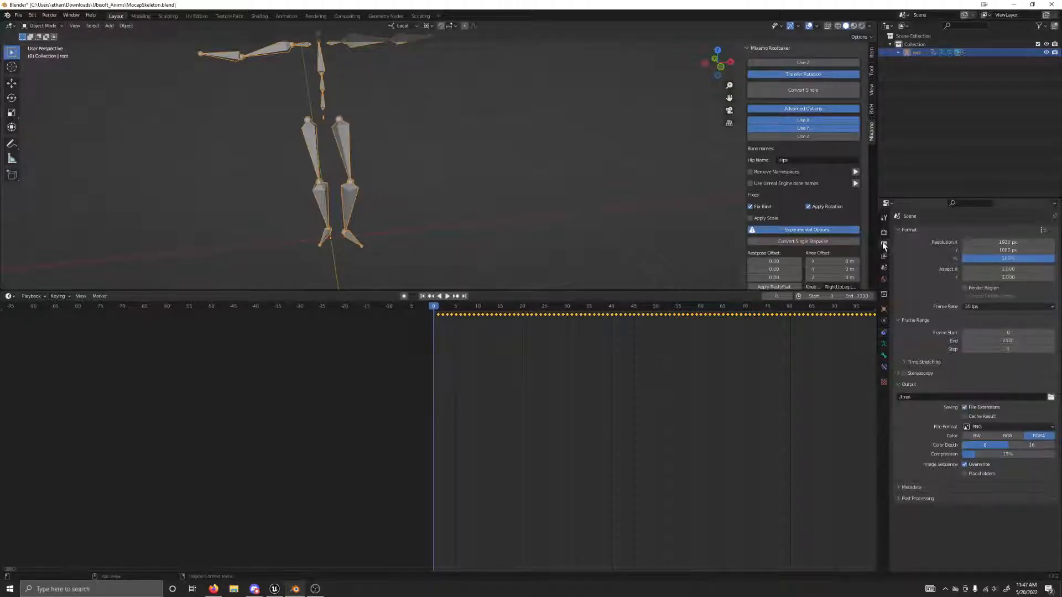
click(986, 306)
click(976, 317)
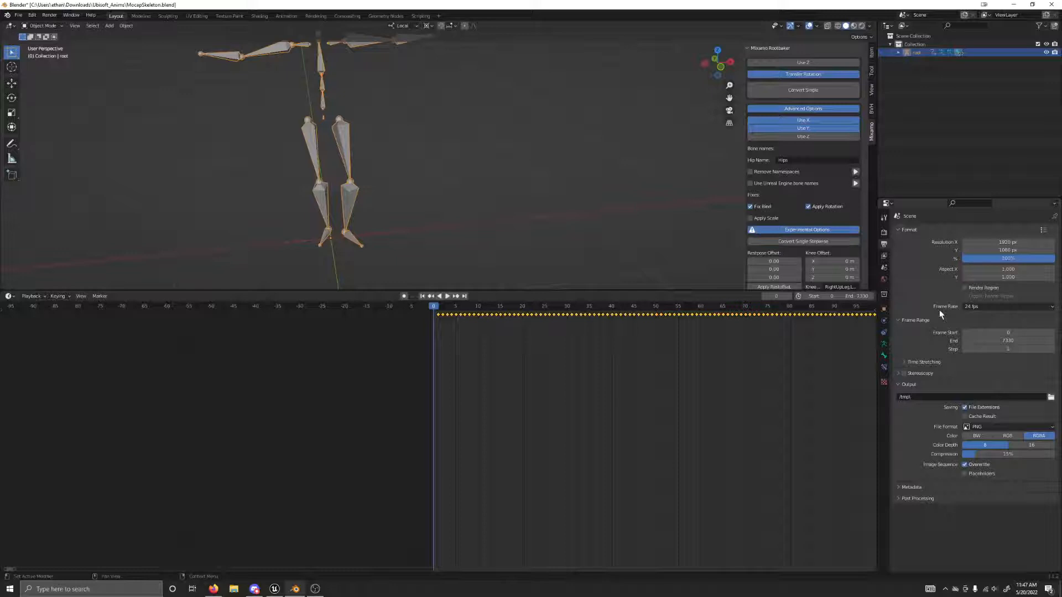
Try Convert Single again on the root armature and delete the resulting rootbaker empty
click(802, 94)
scroll(518, 373, down, 8)
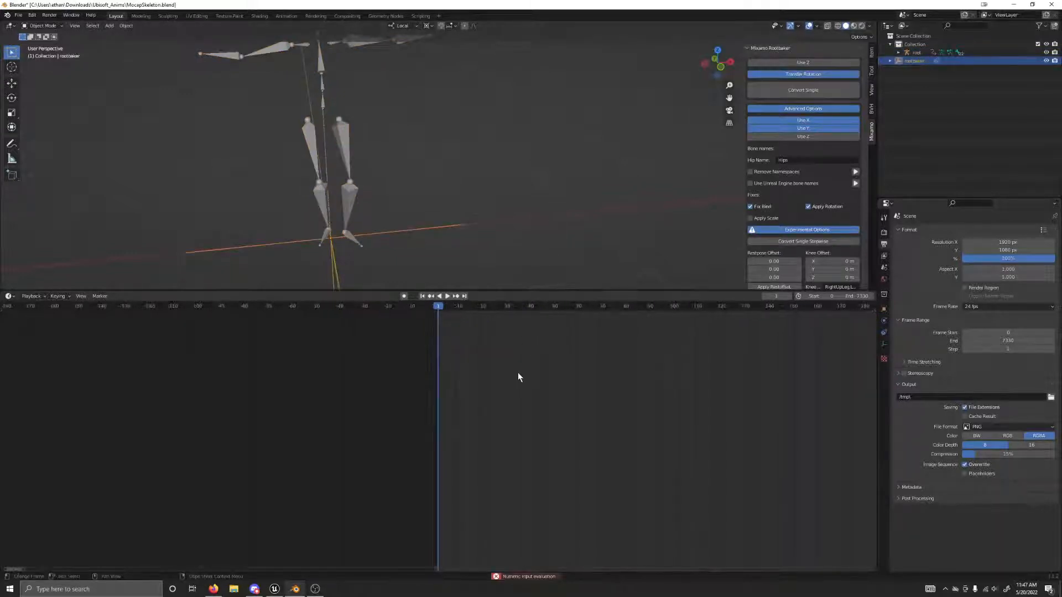
scroll(437, 228, down, 6)
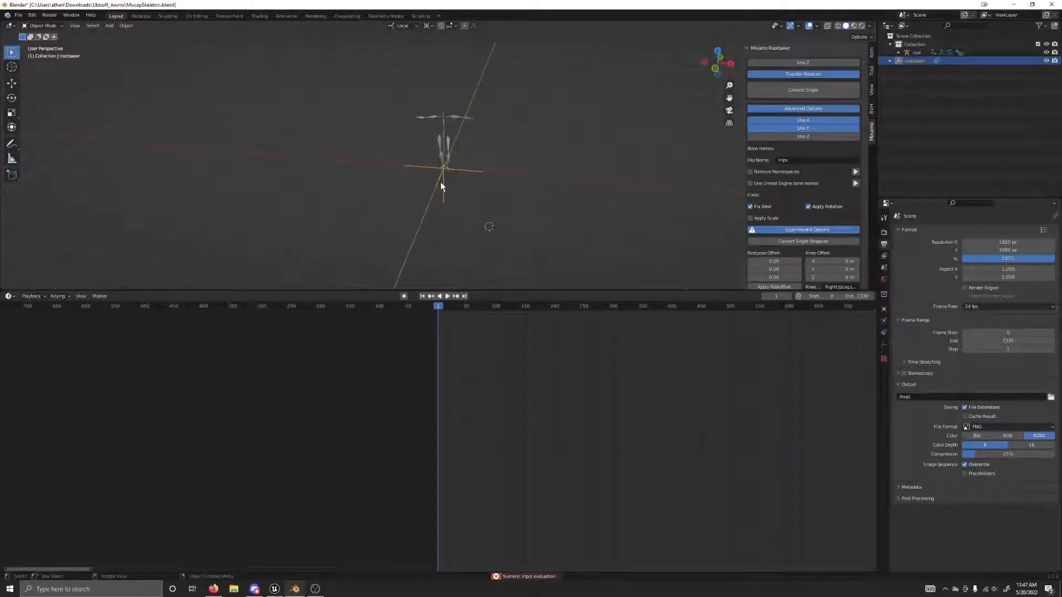
key(Delete)
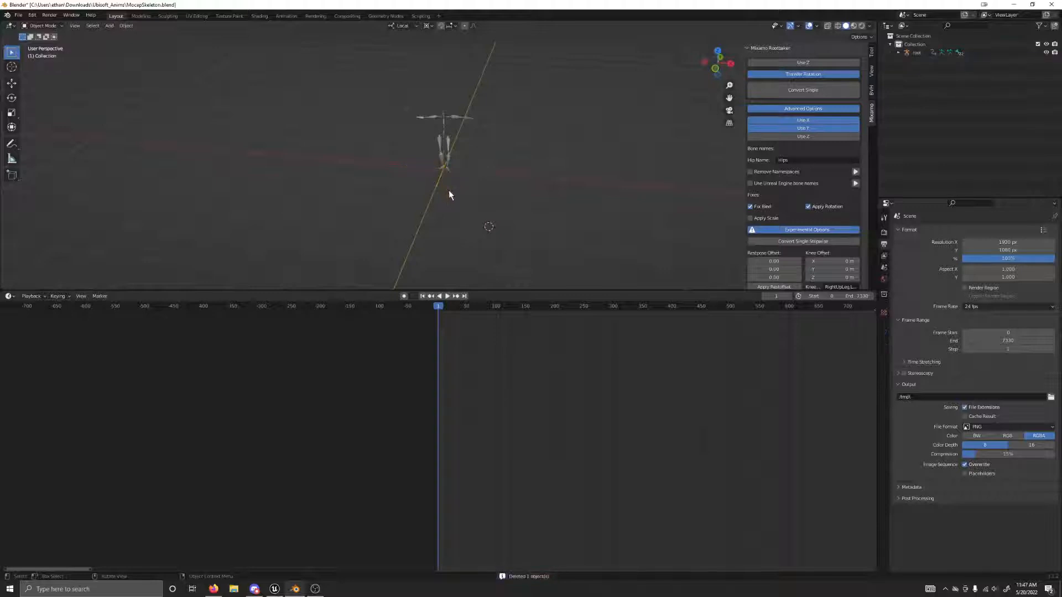
scroll(401, 218, up, 5)
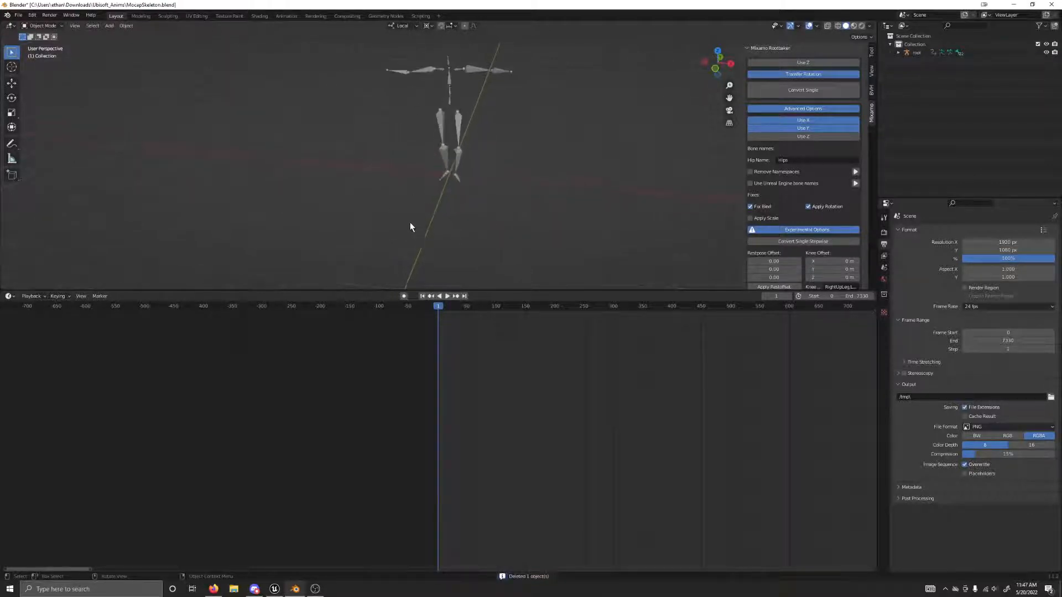
shift+middle_drag(386, 154, 409, 218)
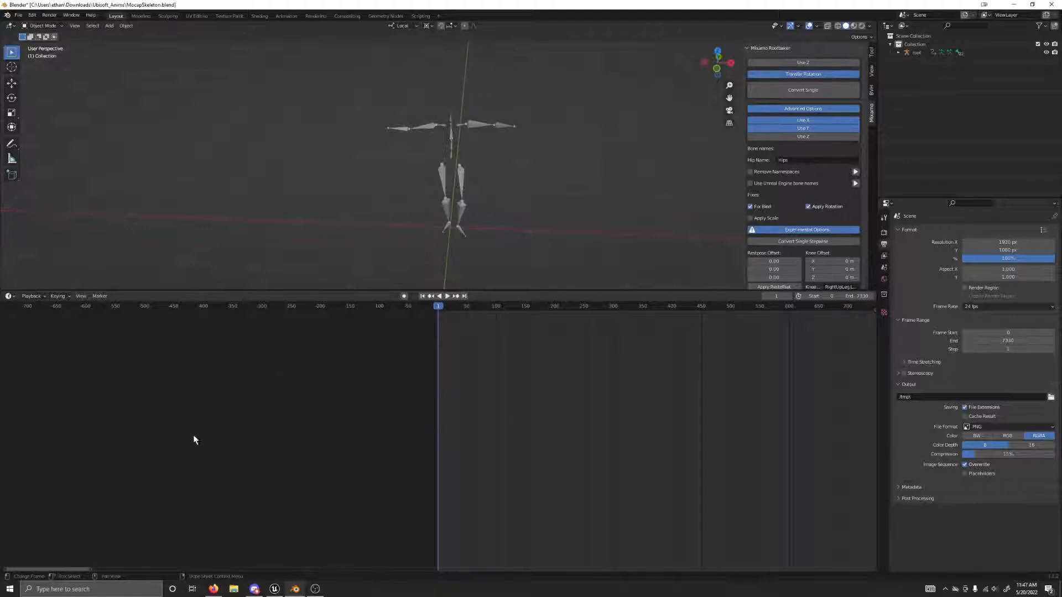
Launch the installed Blender 2.93 from a system search for "blender" and dismiss its splash screen
click(101, 588)
text(blender)
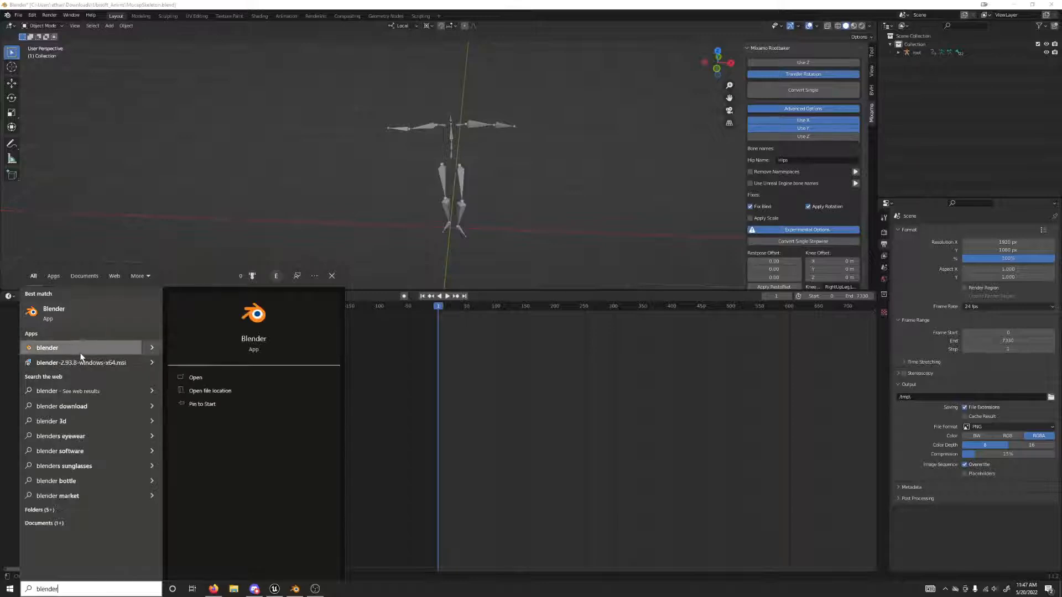
click(83, 352)
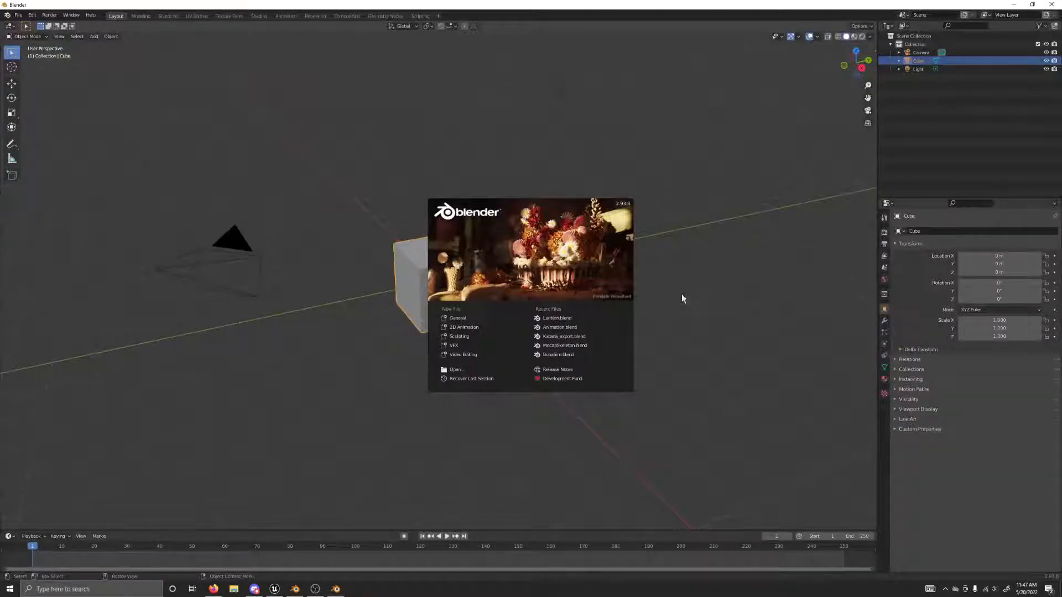
click(683, 300)
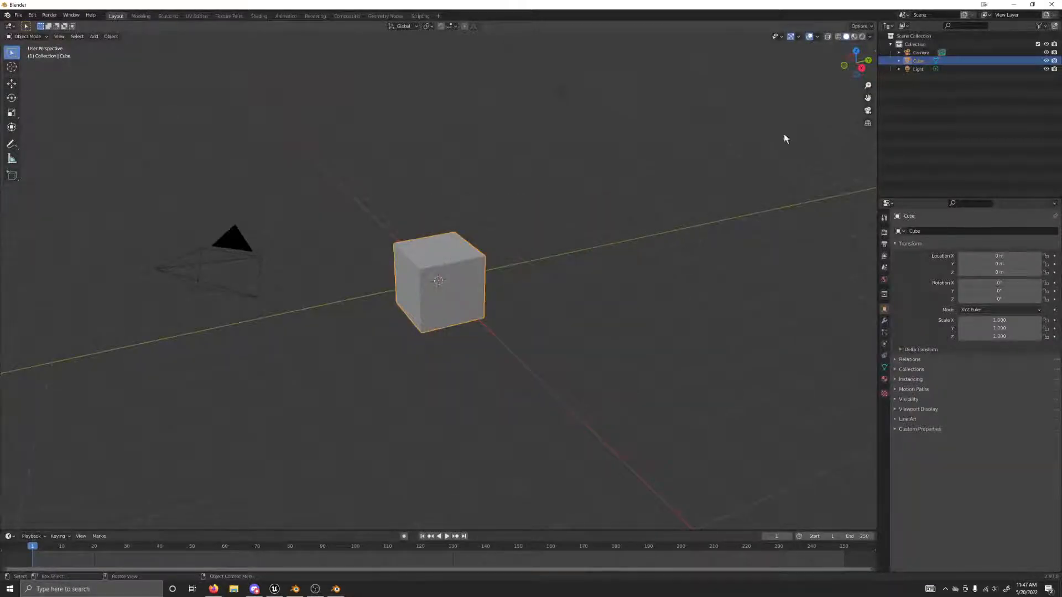
Show the viewport sidebar and delete the default cube, camera and light
key(n)
drag(563, 425, 192, 76)
key(Delete)
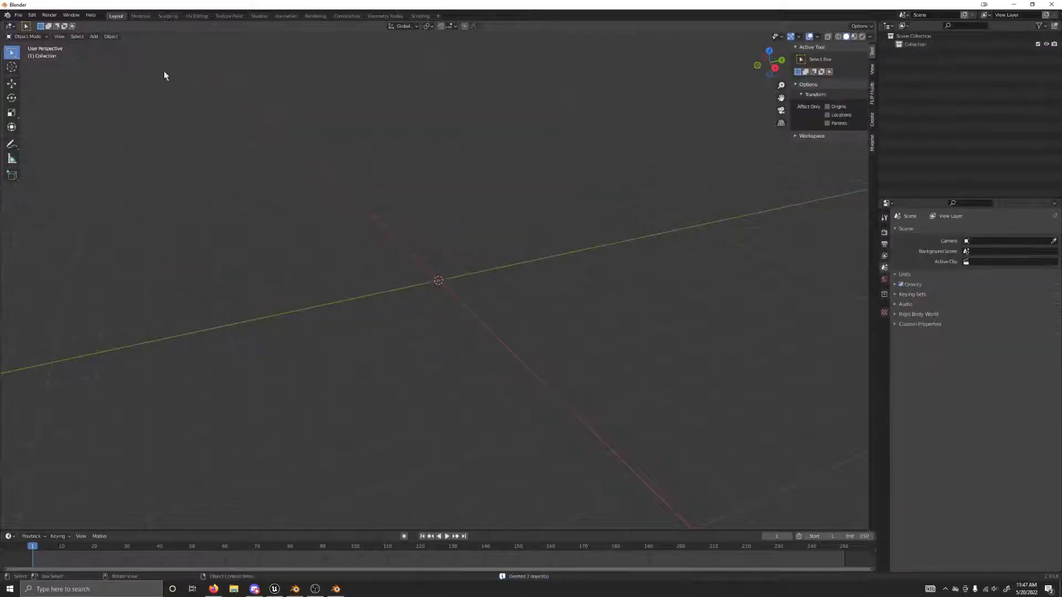
Import the run2_subject1 BVH motion capture file and scale its armature to 0.01
click(16, 15)
mouse_move(48, 127)
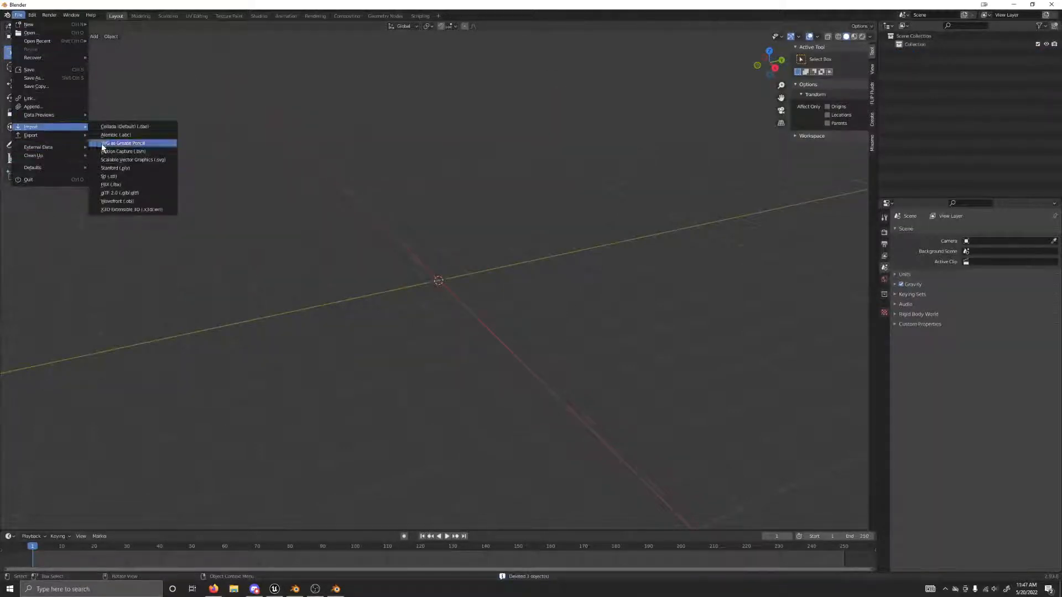
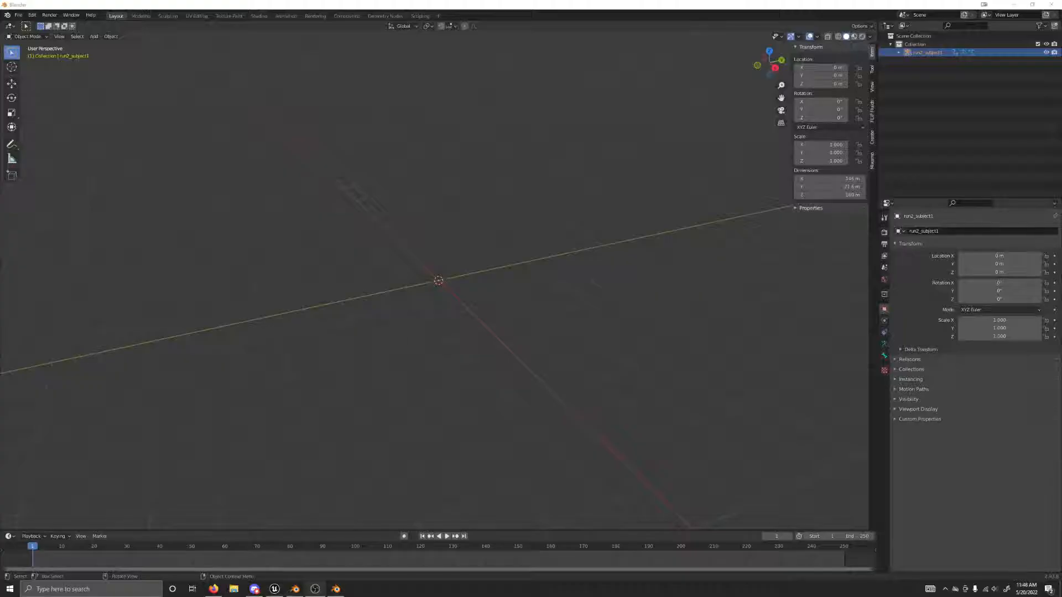
scroll(453, 303, down, 3)
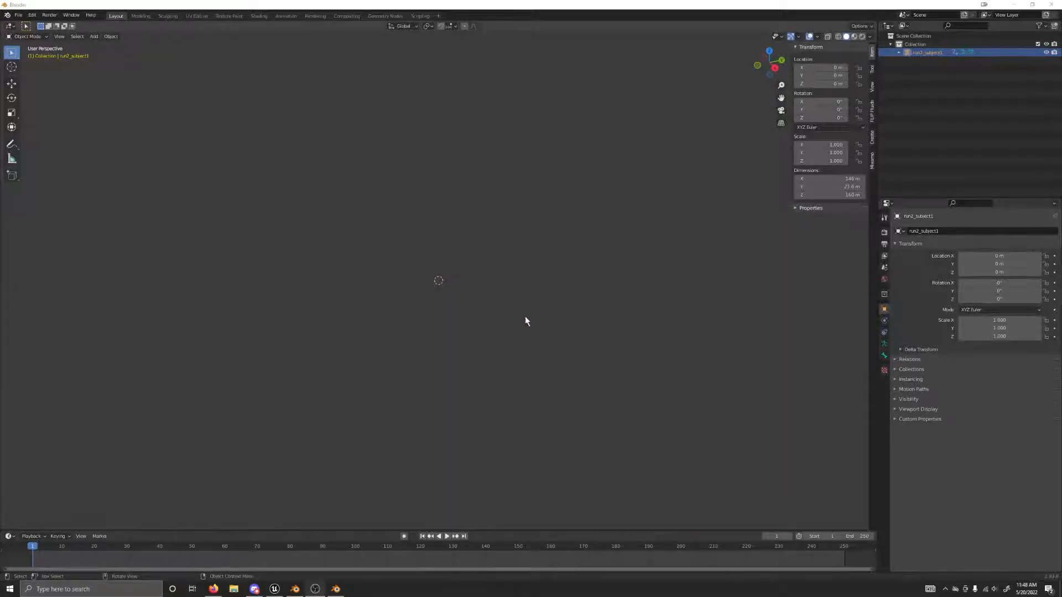
scroll(509, 317, up, 1)
mouse_move(510, 317)
middle_down()
mouse_move(534, 321)
mouse_move(524, 315)
middle_up()
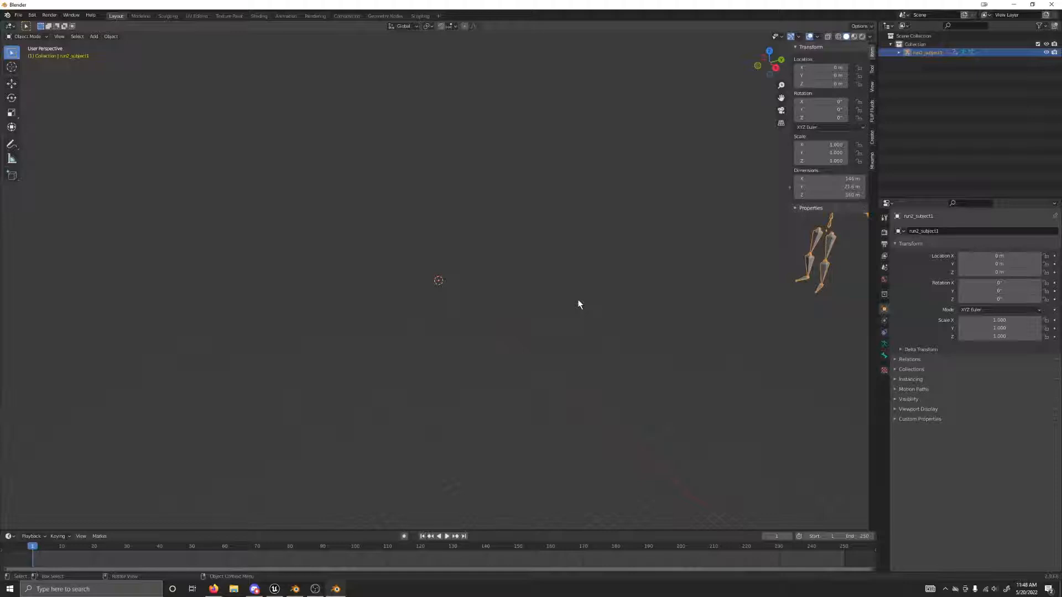
text(s.01)
key(Return)
key(KP_Decimal)
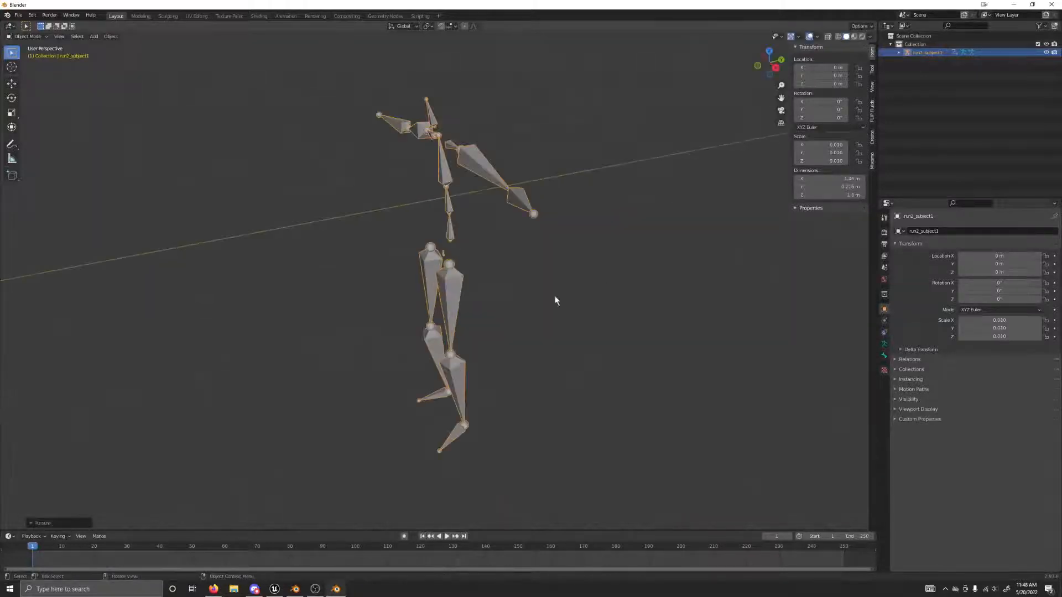
scroll(556, 301, down, 8)
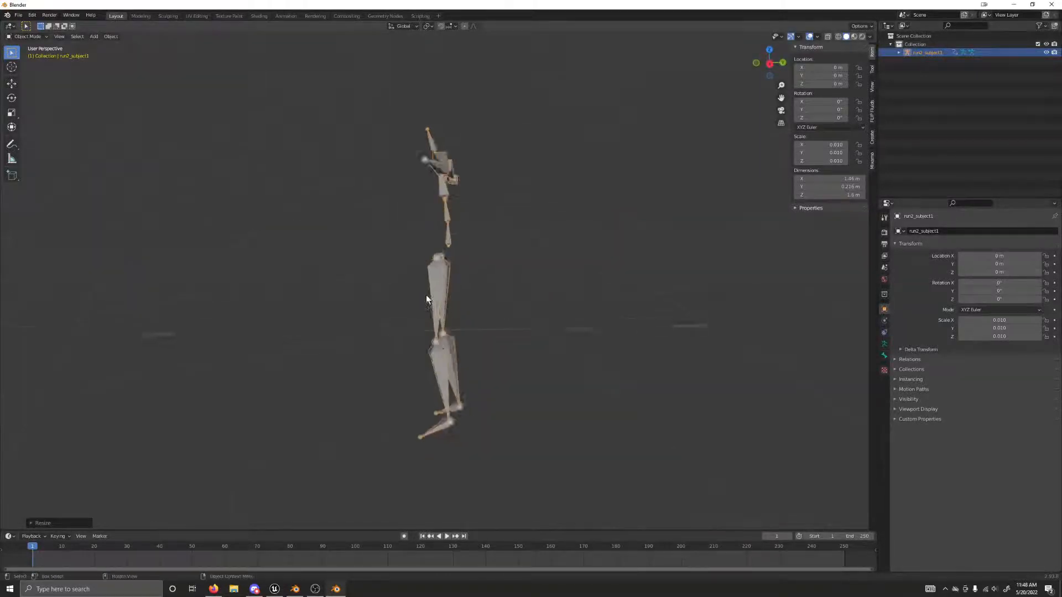
Snap the 3D cursor to the Hips bone in Pose Mode and return the armature to Object Mode
click(35, 36)
click(30, 72)
scroll(523, 283, up, 8)
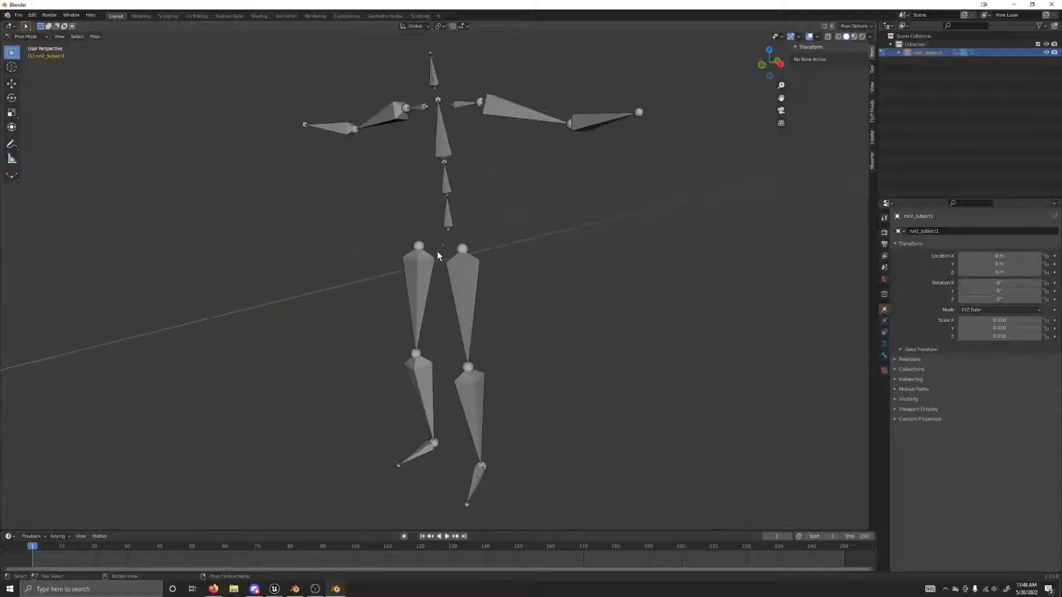
click(442, 245)
click(26, 36)
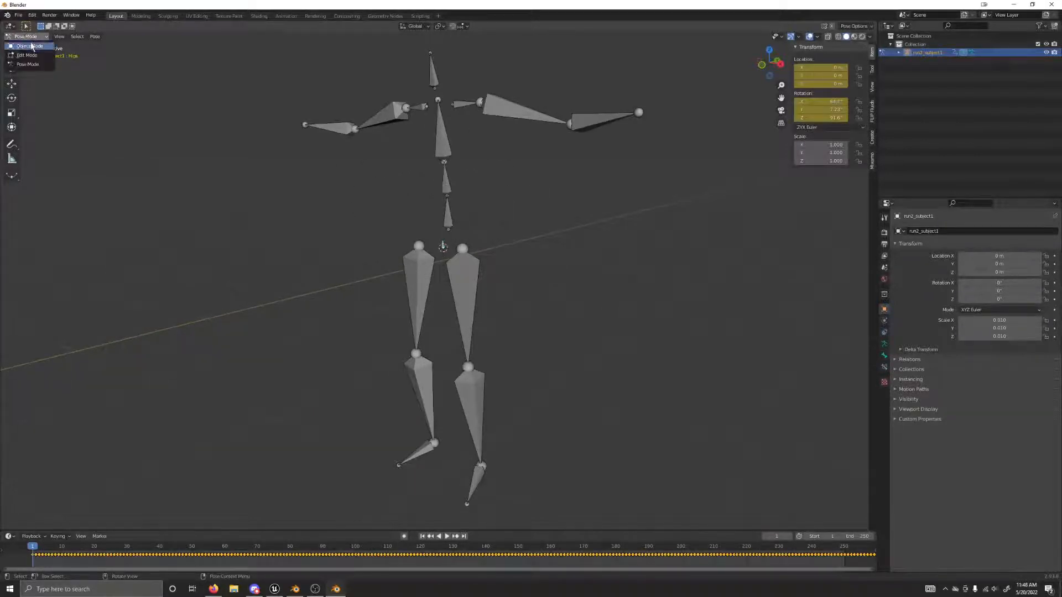
click(32, 46)
Set the 3D cursor's Z location to 0 and set the armature's origin to the 3D cursor
click(111, 36)
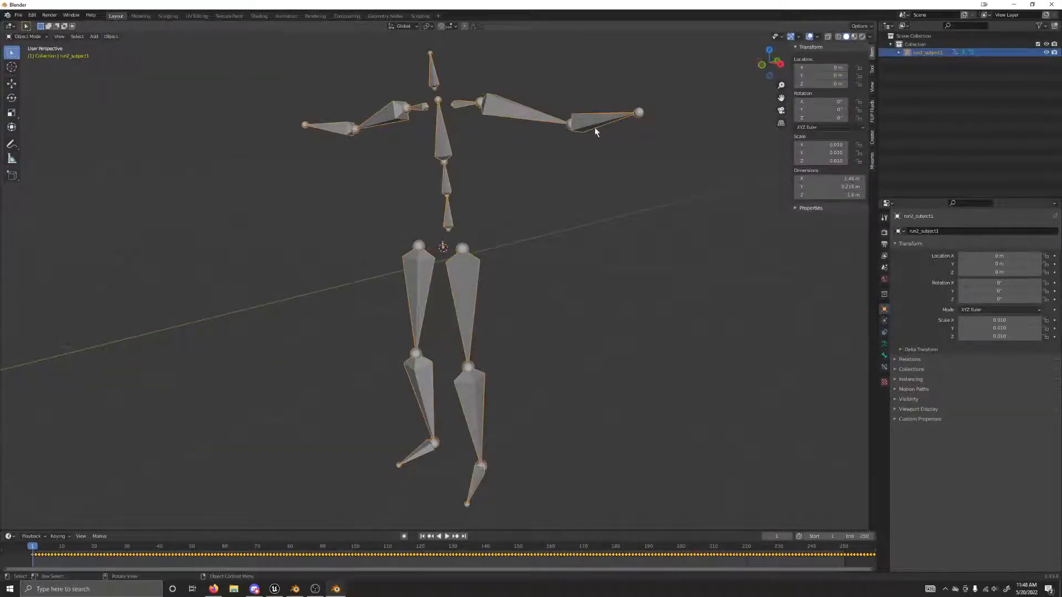
click(872, 87)
click(830, 199)
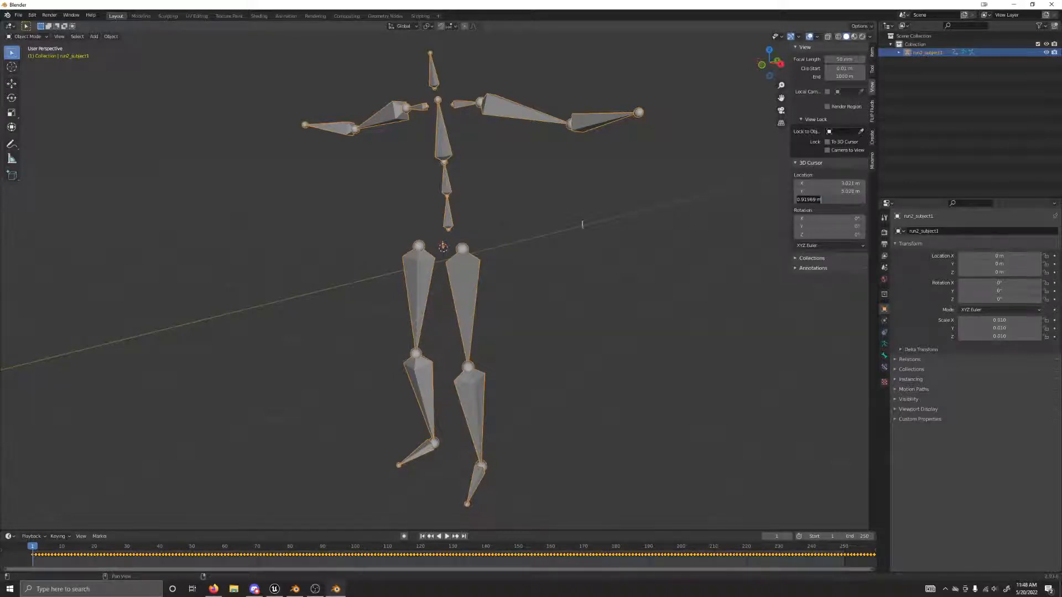
text(0)
key(Return)
click(111, 36)
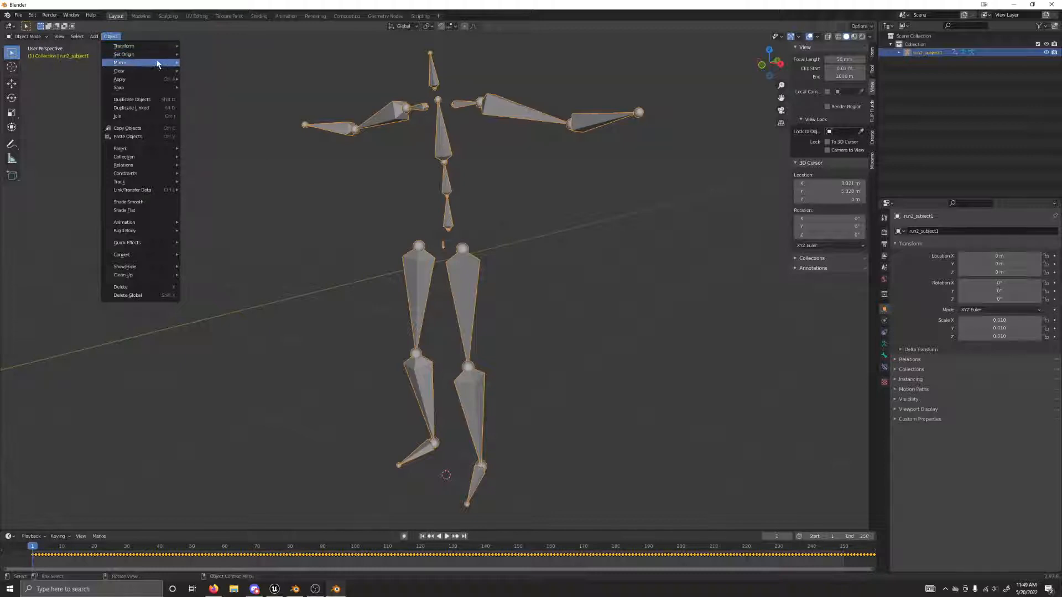
mouse_move(157, 54)
click(226, 72)
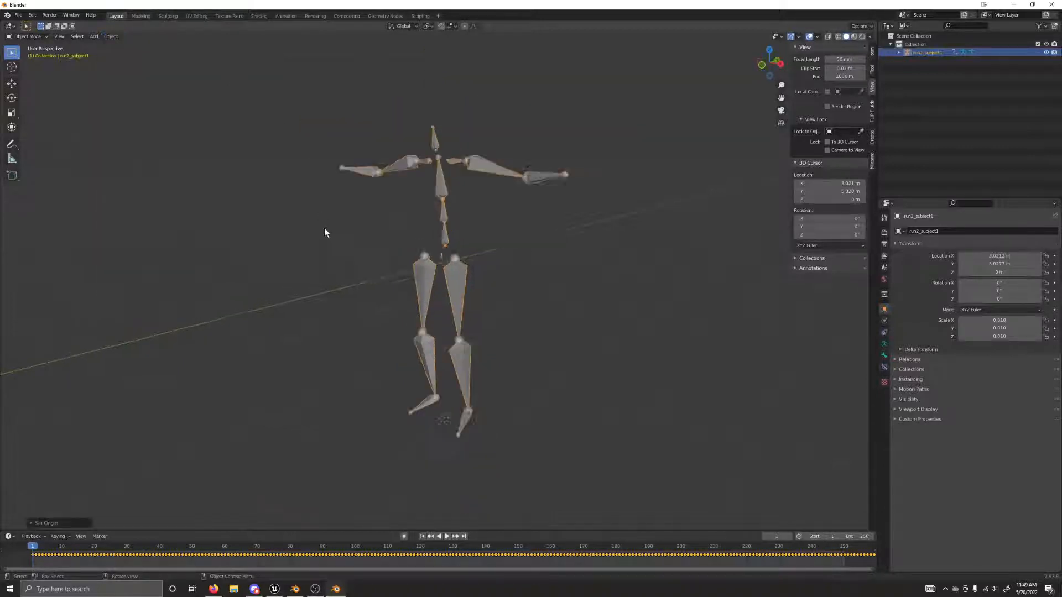
Clear the armature's location and reset the 3D cursor to the world origin
scroll(326, 238, down, 12)
key(alt+g)
shift+middle_drag(404, 301, 506, 304)
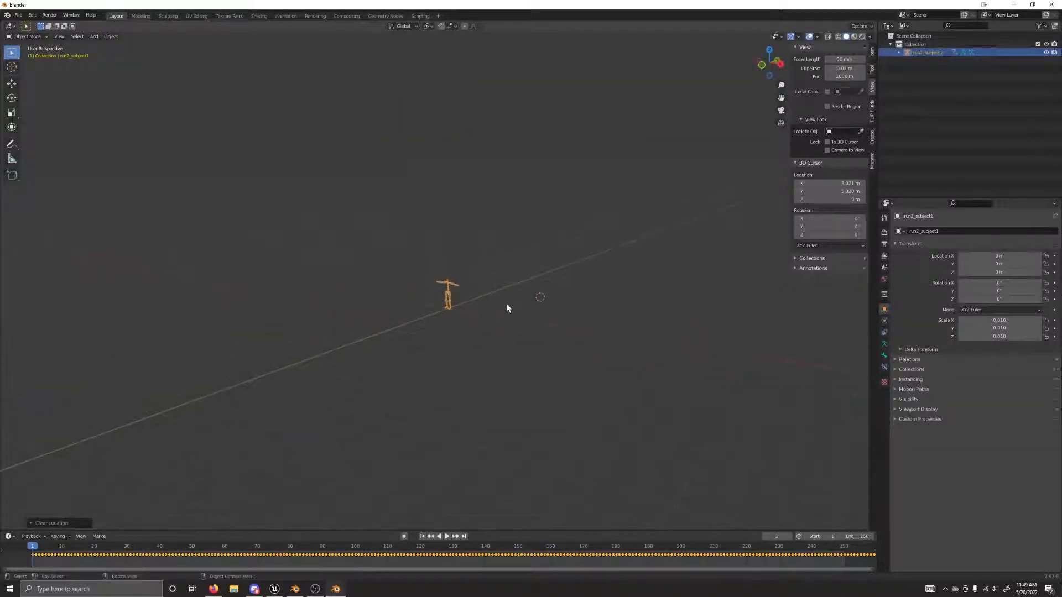
key(shift+c)
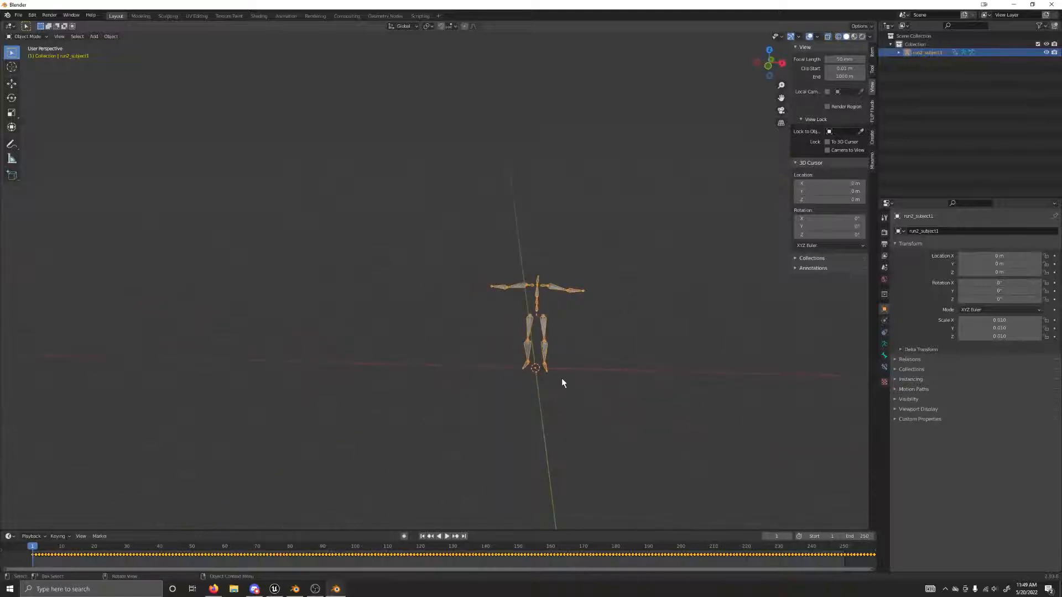
Put the armature in Edit Mode, view it from the front and turn on X-ray display
key(Tab)
key(KP_1)
scroll(636, 276, up, 5)
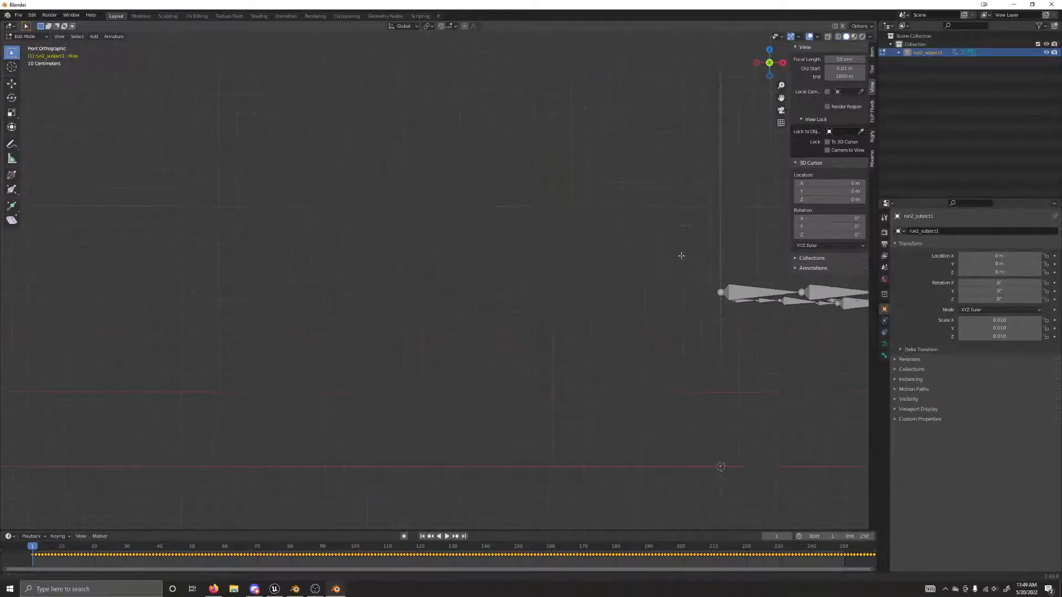
shift+middle_drag(682, 256, 324, 181)
scroll(479, 280, up, 6)
shift+middle_drag(524, 218, 388, 344)
scroll(389, 343, up, 4)
shift+middle_drag(609, 313, 518, 345)
key(alt+z)
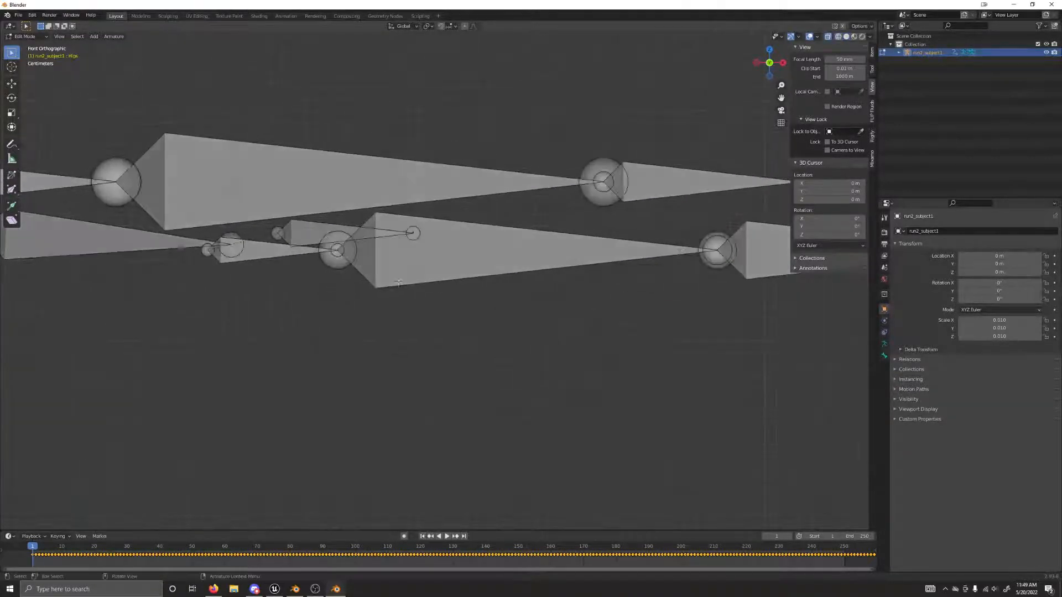
Place the 3D cursor on the base joint of the tiny upright toe bones
shift+middle_drag(399, 283, 94, 327)
scroll(576, 230, up, 8)
shift+middle_drag(734, 76, 287, 508)
scroll(527, 225, up, 7)
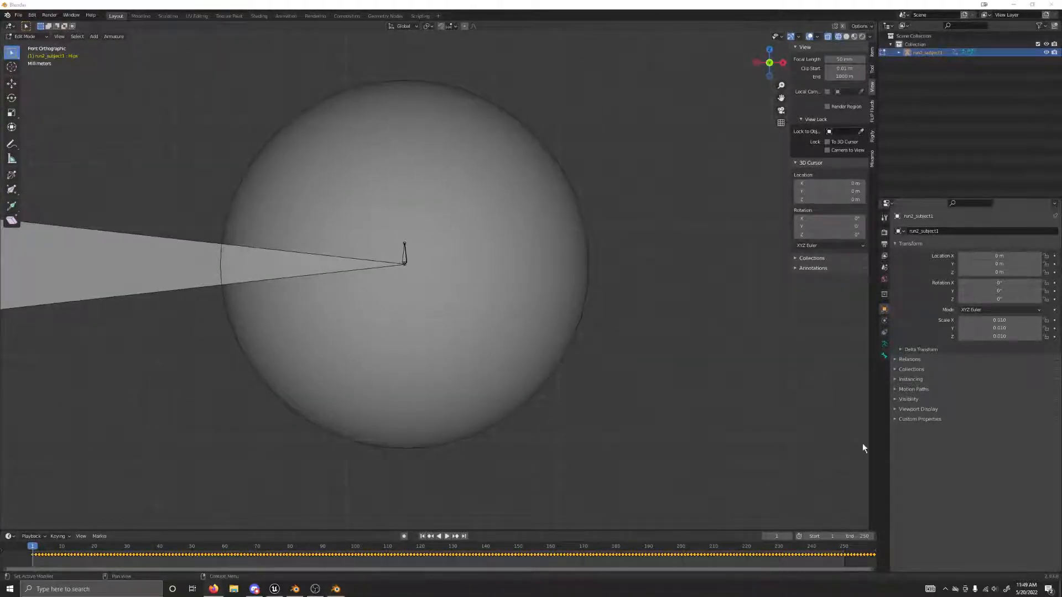
scroll(341, 355, up, 4)
middle_drag(384, 299, 416, 293)
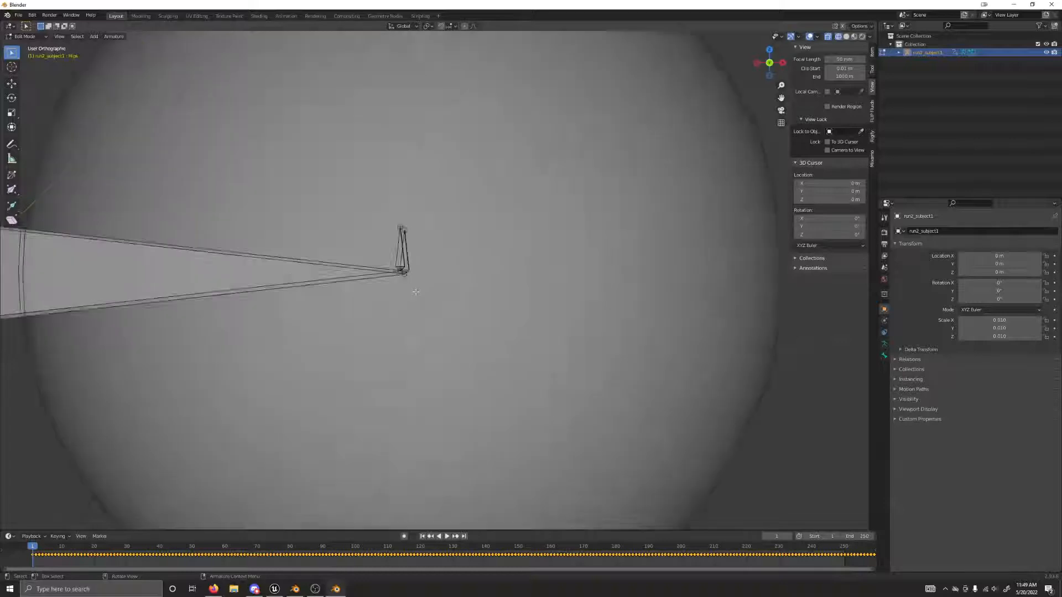
key(KP_1)
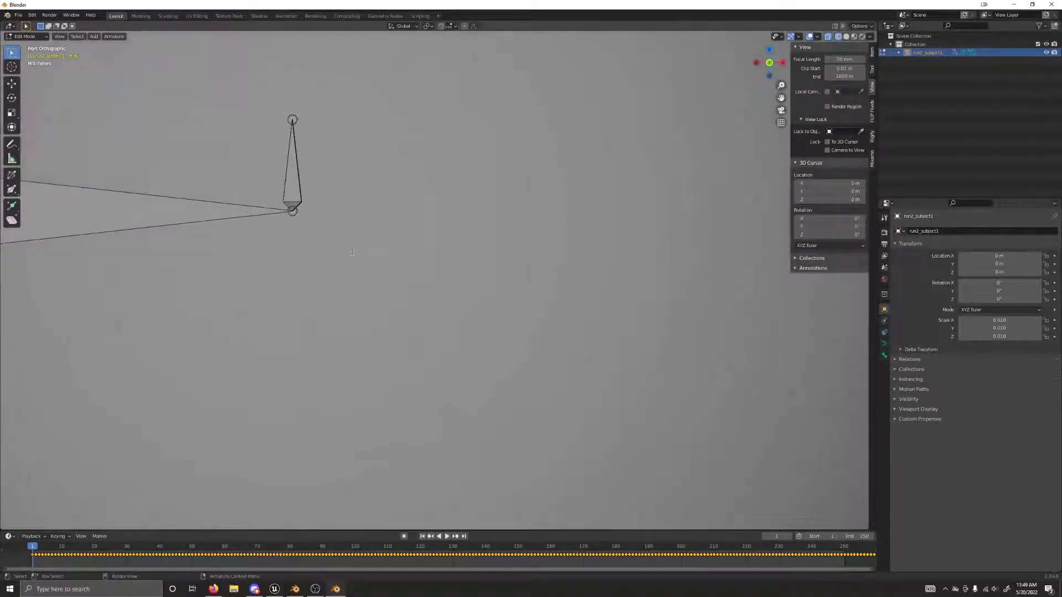
click(292, 212)
shift+right_click(292, 212)
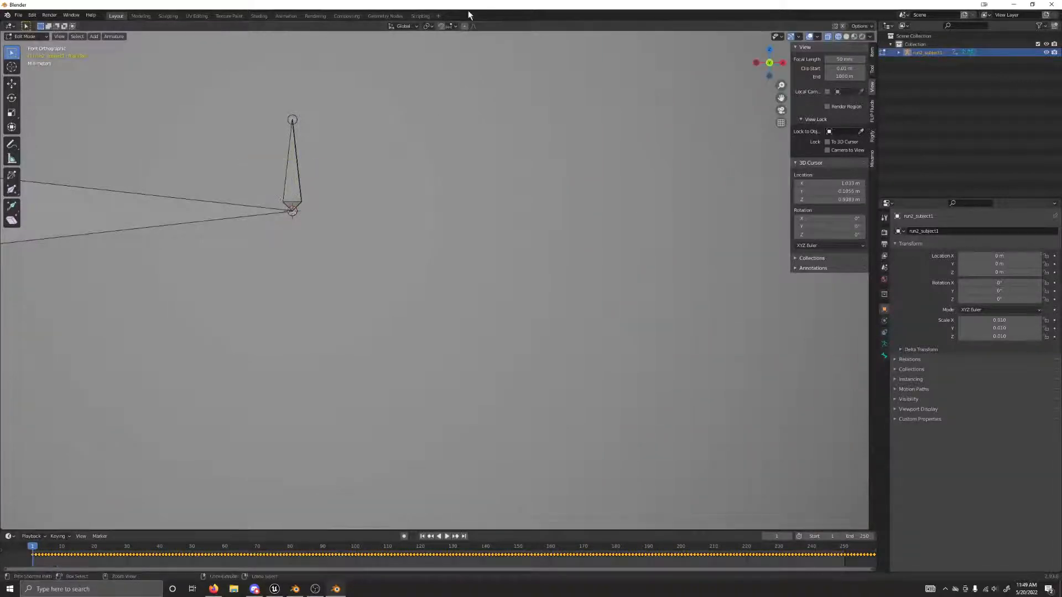
Set the pivot point to the 3D cursor and rotate both overlapping toe bones by 90° in front view
click(428, 26)
click(442, 53)
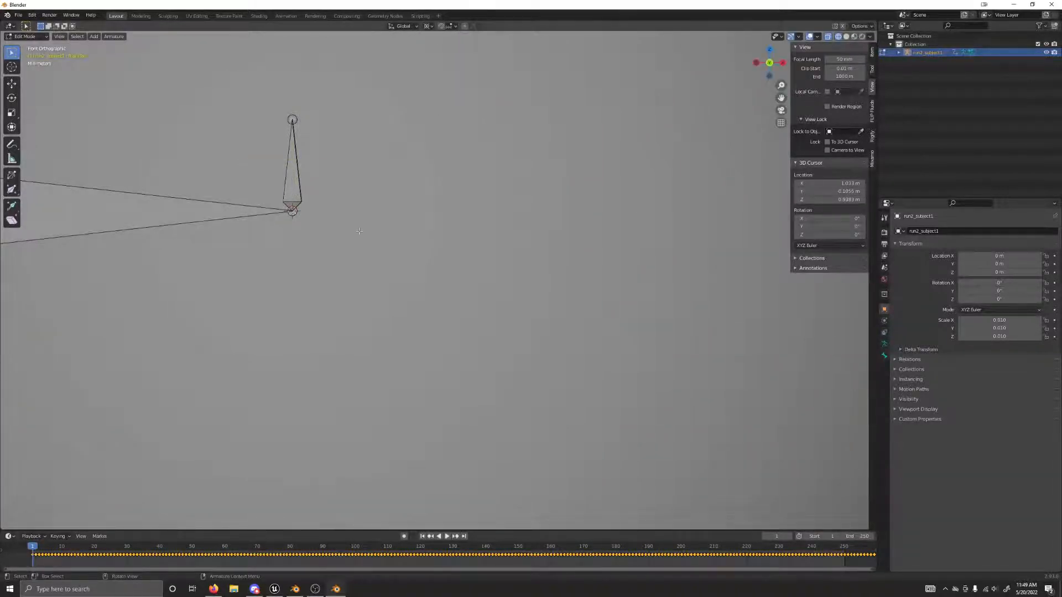
text(r90)
key(Return)
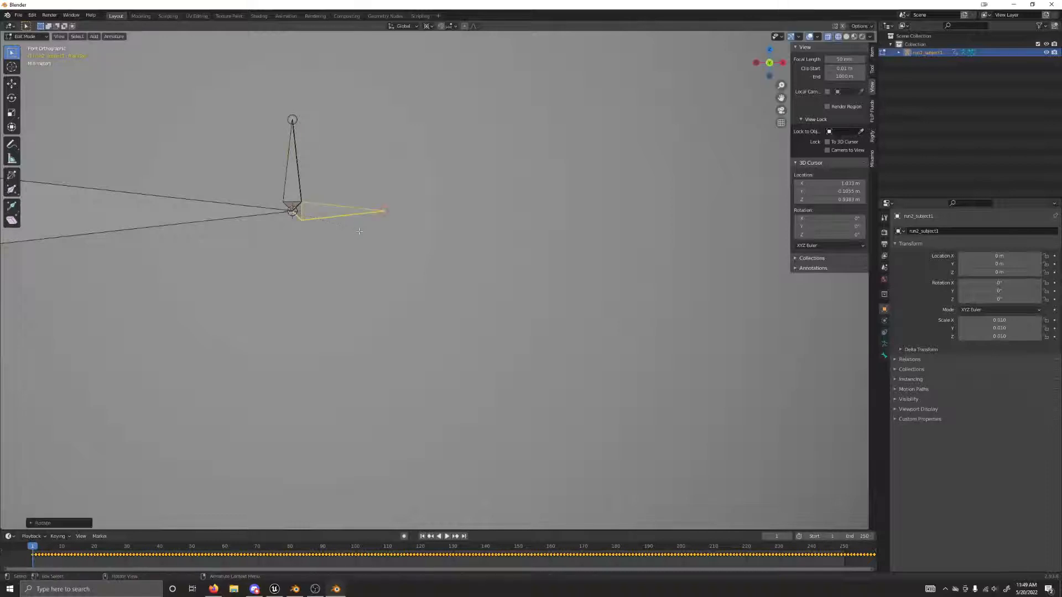
click(295, 181)
text(r90)
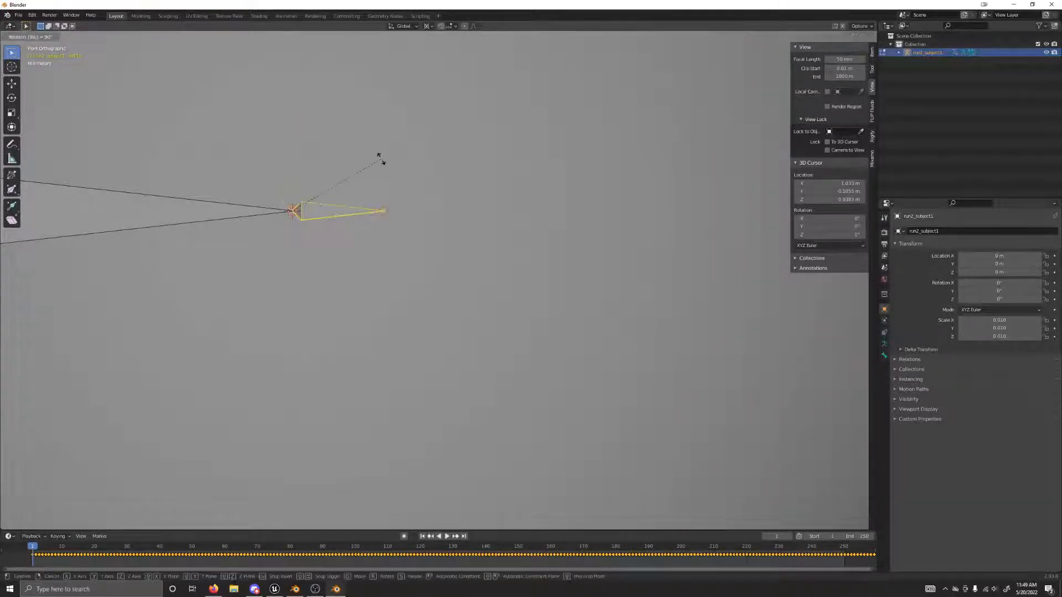
key(Return)
Snap the 3D cursor to the base joint of the tiny upright hand bones
scroll(434, 292, down, 16)
scroll(434, 292, down, 6)
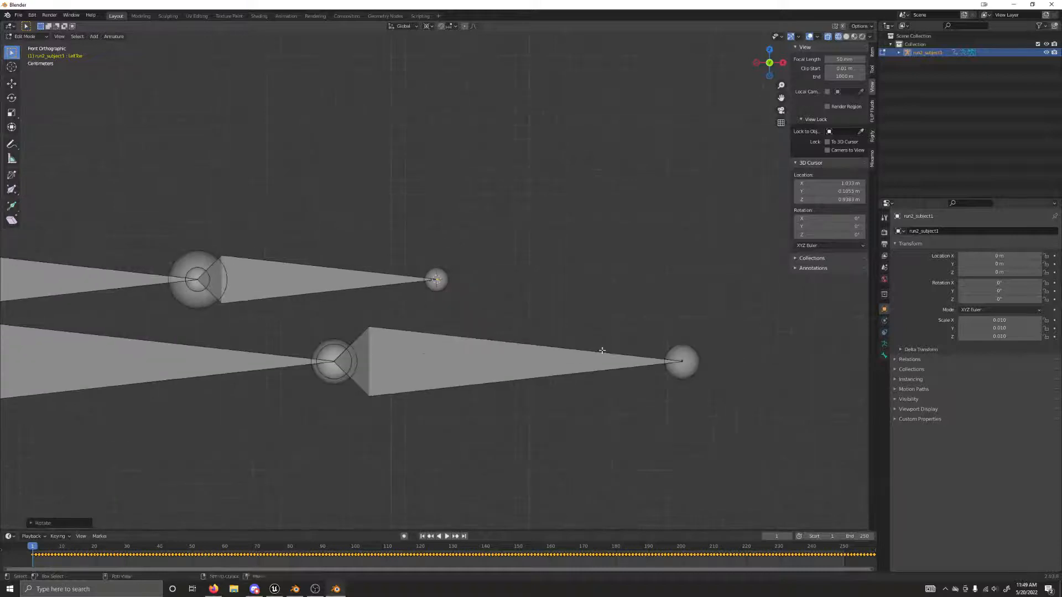
scroll(398, 296, up, 15)
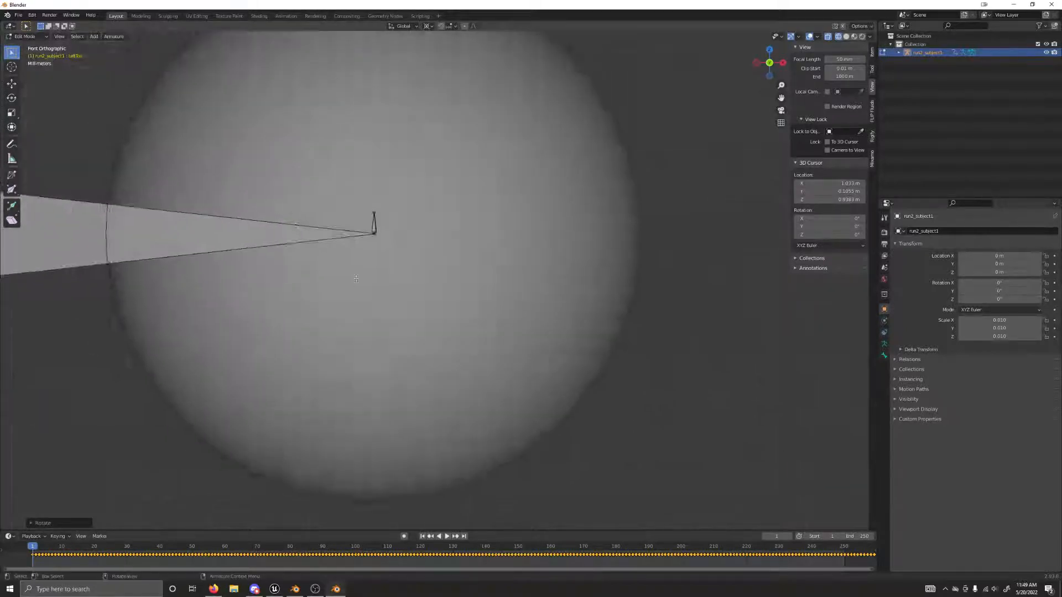
scroll(357, 279, up, 5)
shift+middle_drag(356, 279, 518, 415)
scroll(519, 416, up, 11)
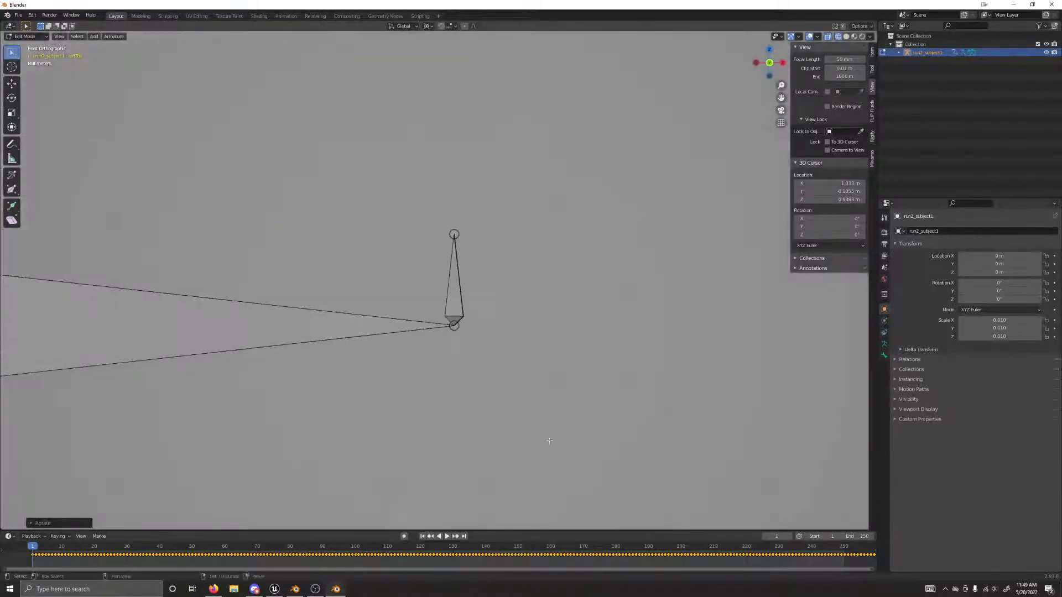
shift+middle_drag(508, 493, 386, 376)
click(385, 376)
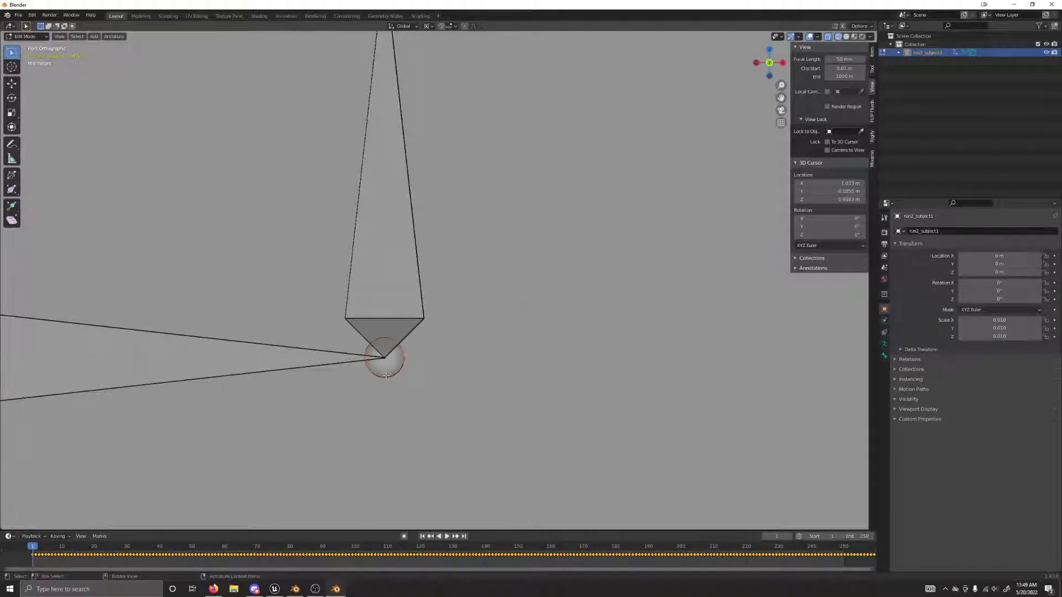
key(shift+s)
click(429, 424)
key(r)
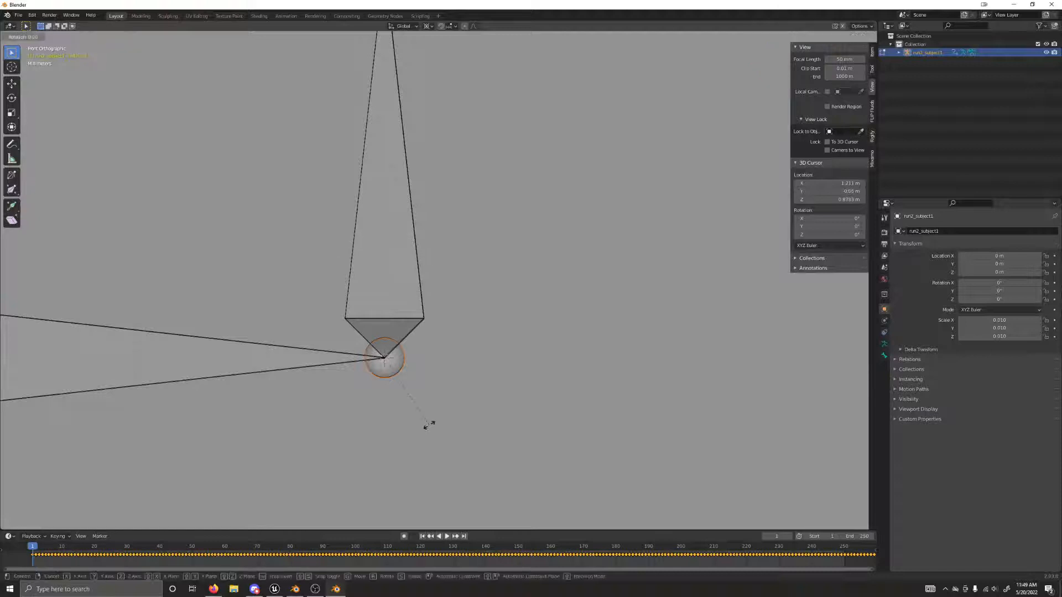
right_click(427, 424)
key(r)
right_click(426, 420)
Rotate both overlapping hand bones by 90° about the 3D cursor in front view
click(390, 260)
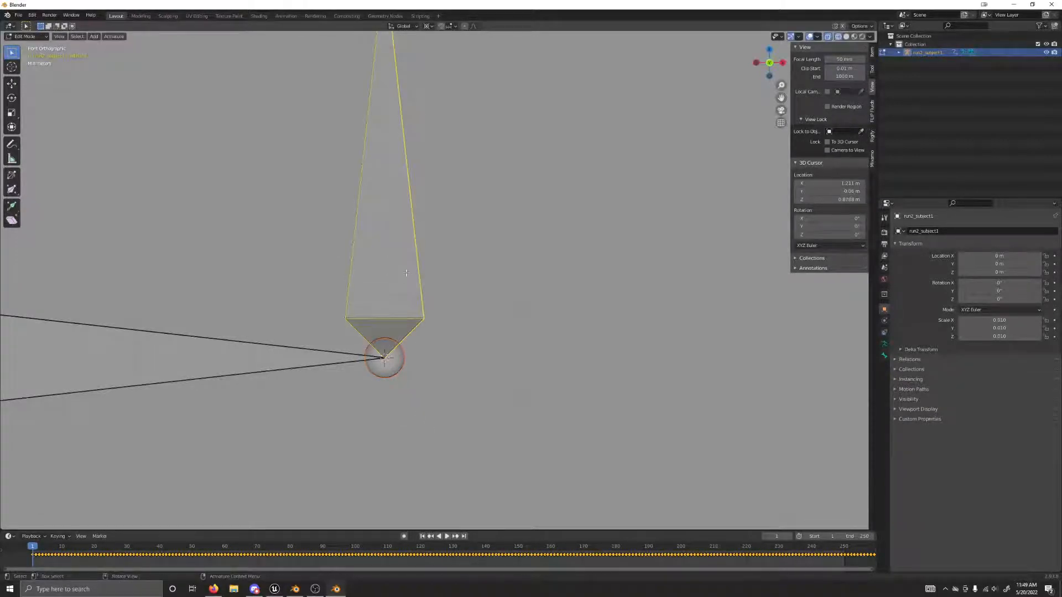
key(shift+d)
text(r90)
key(Return)
key(alt+a)
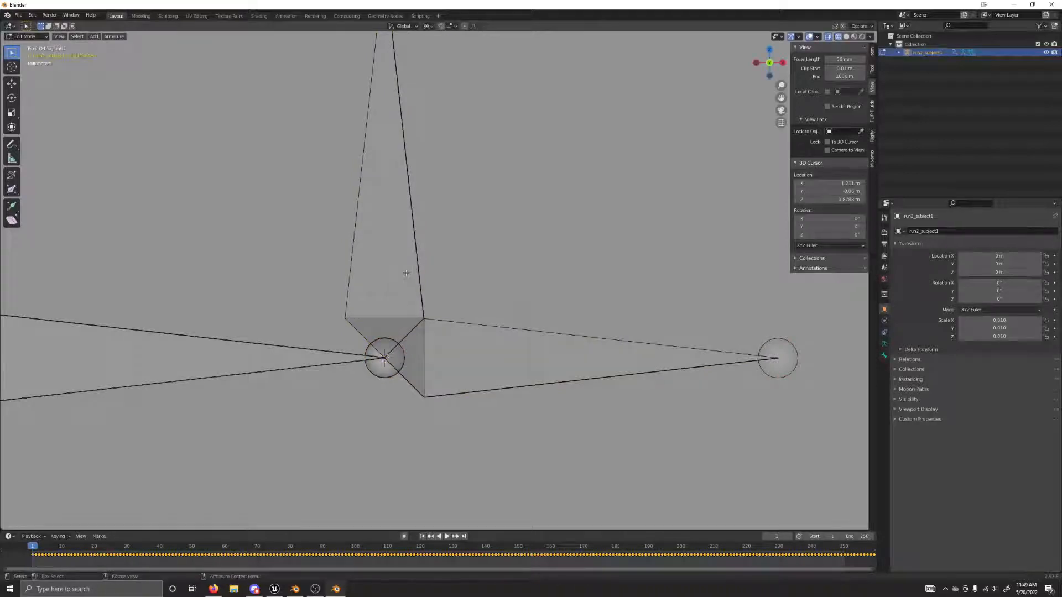
click(406, 276)
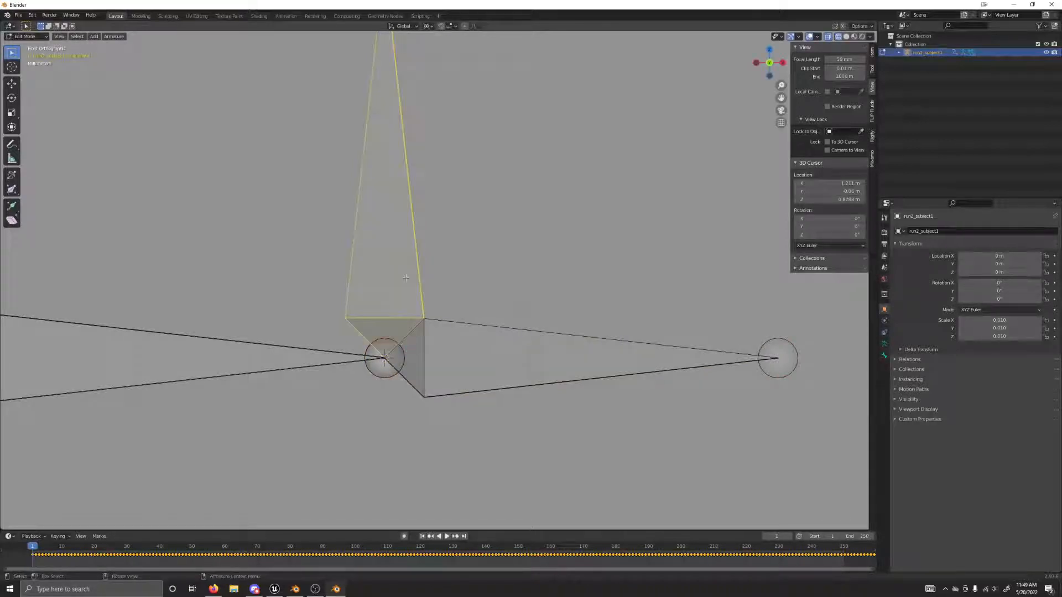
text(r90)
key(Return)
Snap the 3D cursor to the base joint of the remaining tiny upright bone in front view
scroll(407, 298, down, 17)
scroll(407, 298, down, 8)
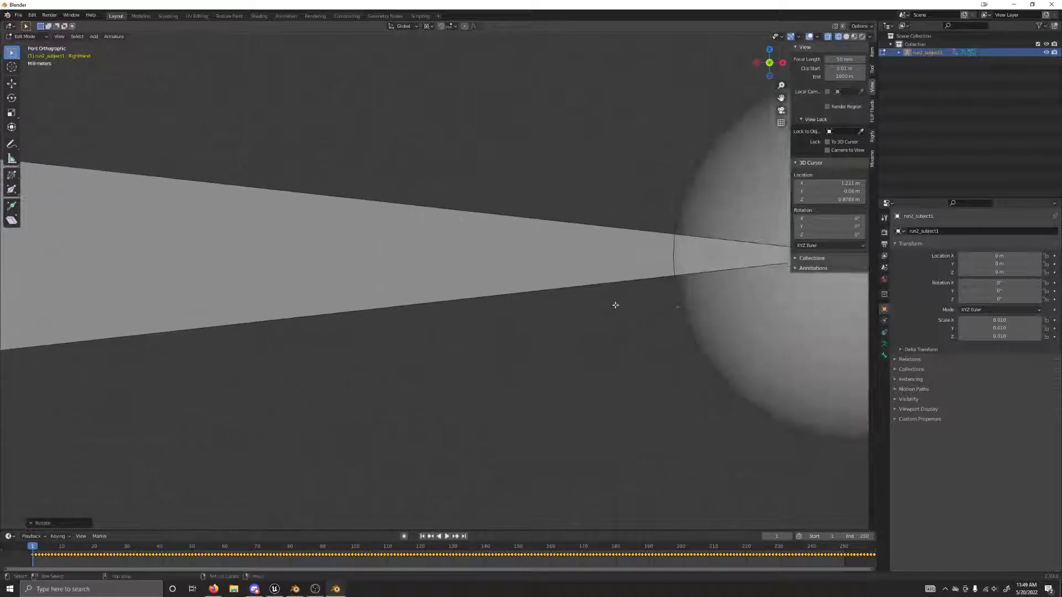
scroll(418, 305, up, 9)
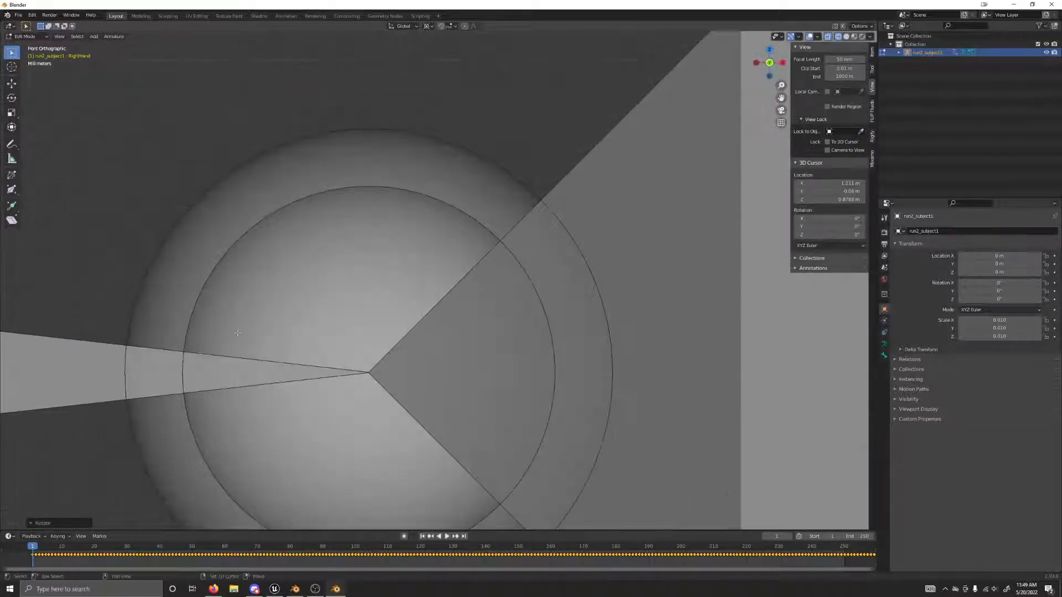
scroll(419, 304, down, 8)
shift+middle_drag(262, 264, 815, 413)
shift+middle_drag(73, 309, 460, 227)
scroll(460, 227, up, 18)
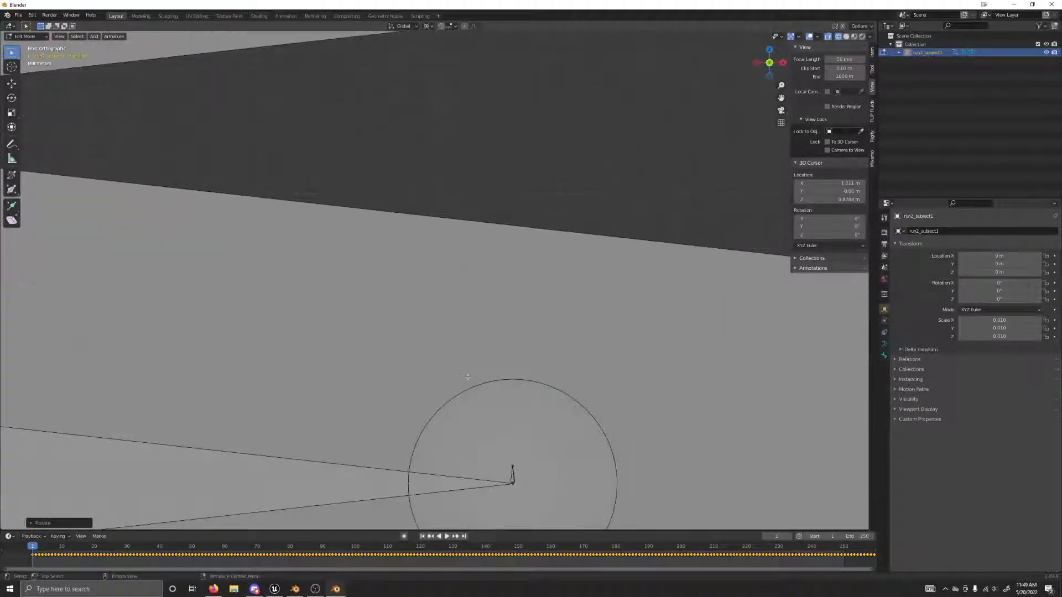
shift+middle_drag(281, 345, 433, 210)
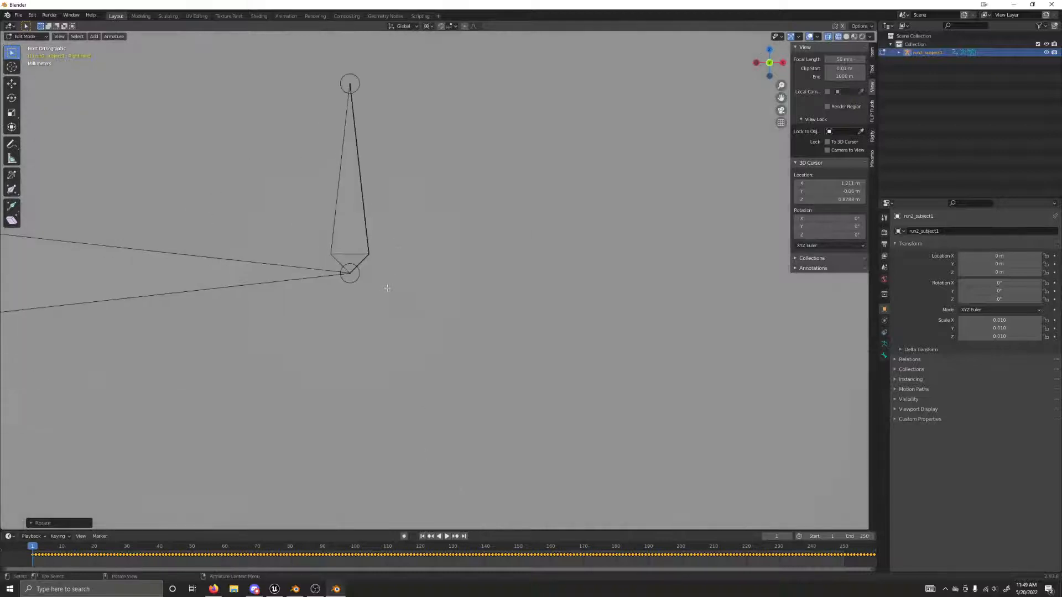
click(350, 273)
key(shift+s)
key(2)
Rotate the remaining tiny upright bone by 90° about the 3D cursor in front view
click(367, 216)
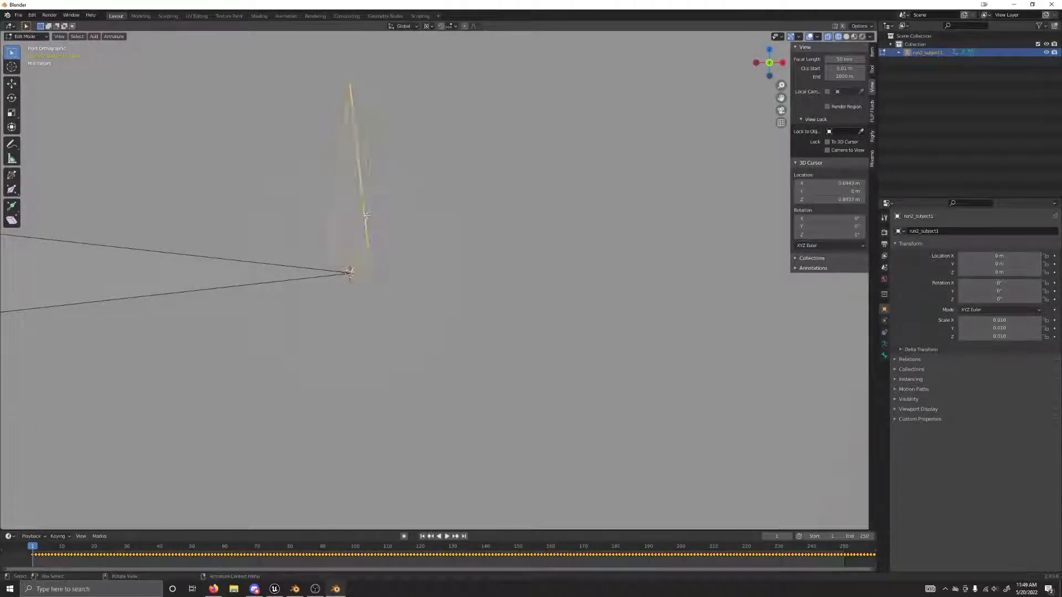
text(r90)
key(Return)
scroll(365, 216, down, 20)
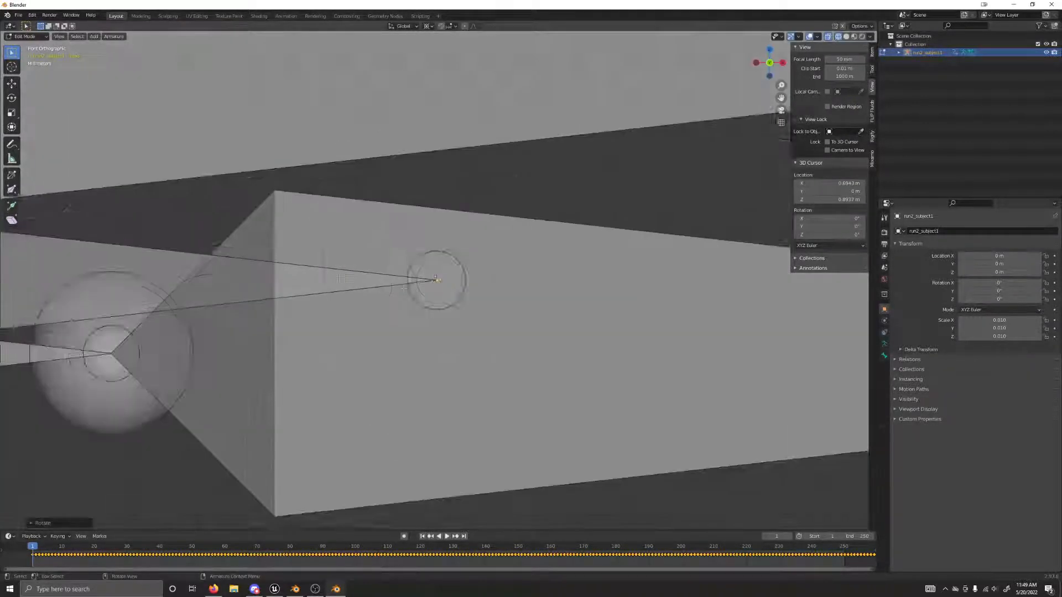
Return the run2_subject1 armature to Object Mode and play its animation
click(17, 36)
click(23, 46)
scroll(394, 299, down, 20)
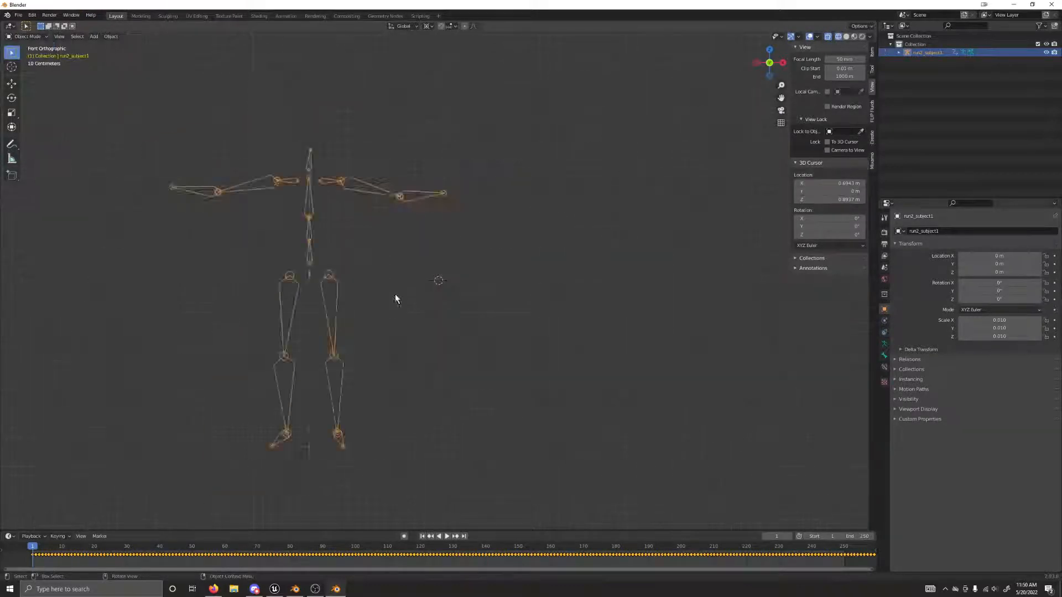
shift+middle_drag(378, 327, 430, 333)
key(space)
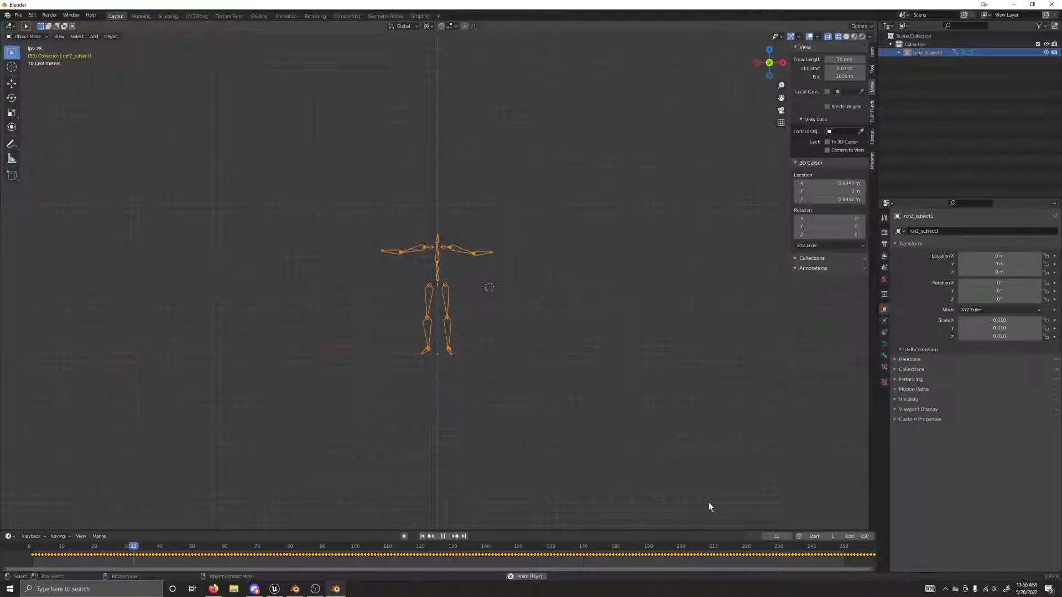
Stop playback, scrub to the last keyframe, and set the scene's end frame to 7330
scroll(693, 559, down, 3)
scroll(693, 556, down, 10)
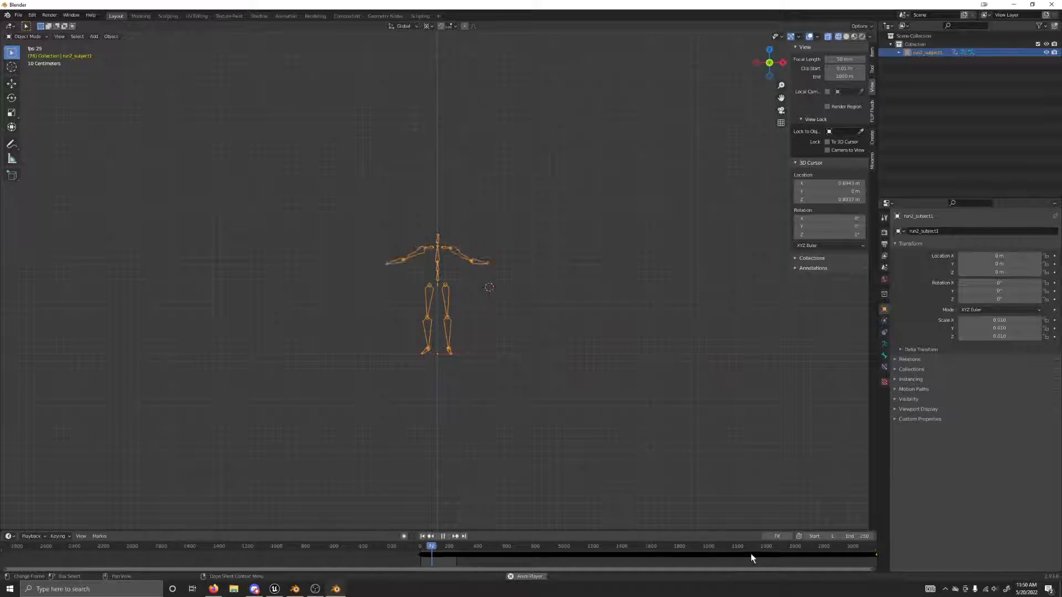
scroll(760, 547, down, 3)
drag(608, 545, 611, 552)
key(Escape)
click(851, 536)
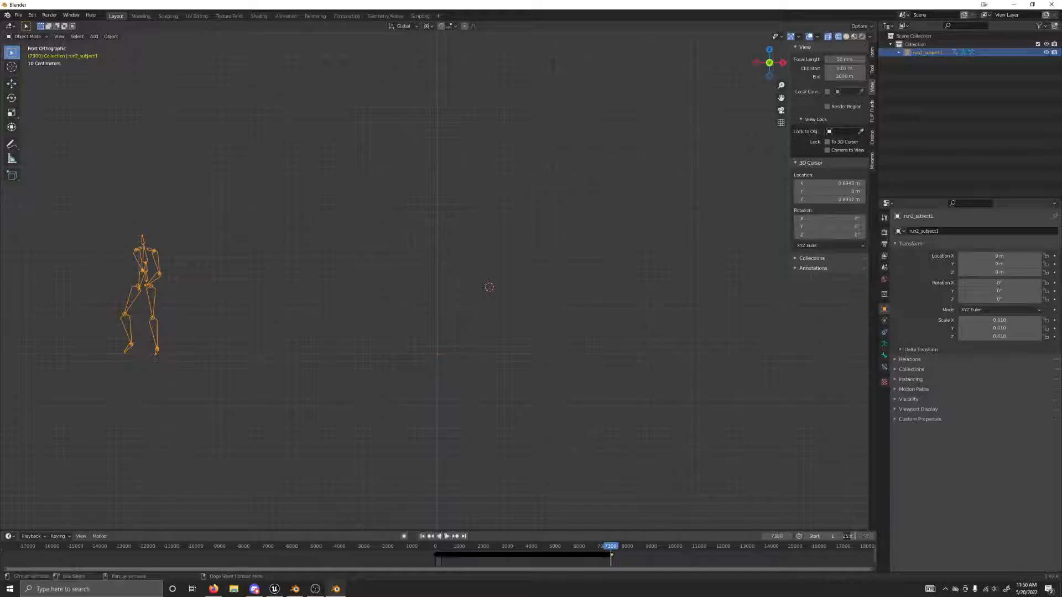
key(BackSpace)
key(Return)
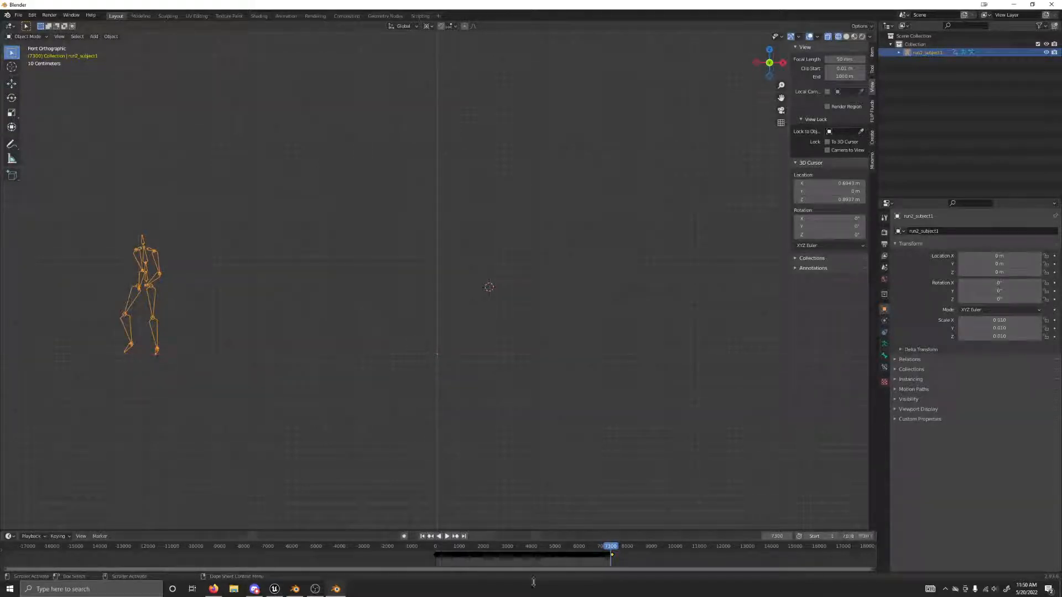
Return the animation to frame 0 and show the whole armature in front view
key(space)
key(Escape)
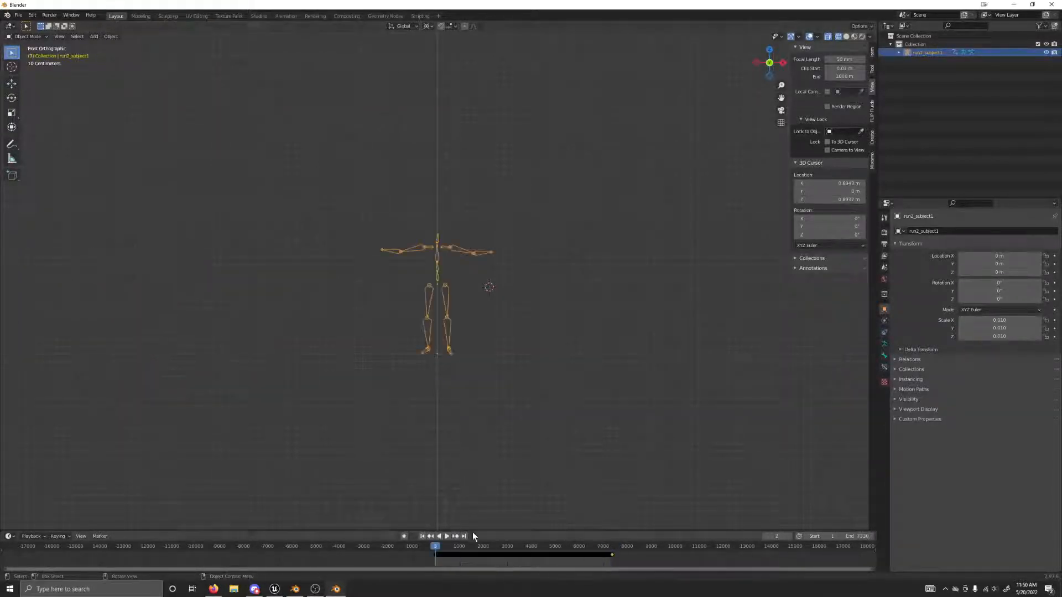
key(KP_1)
shift+middle_drag(403, 424, 459, 406)
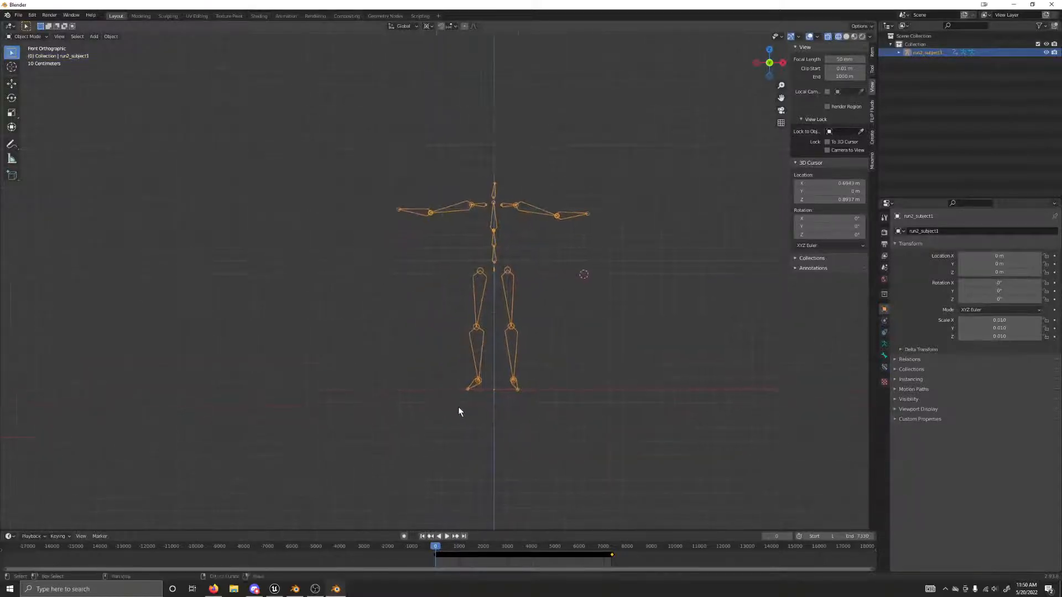
scroll(458, 407, up, 2)
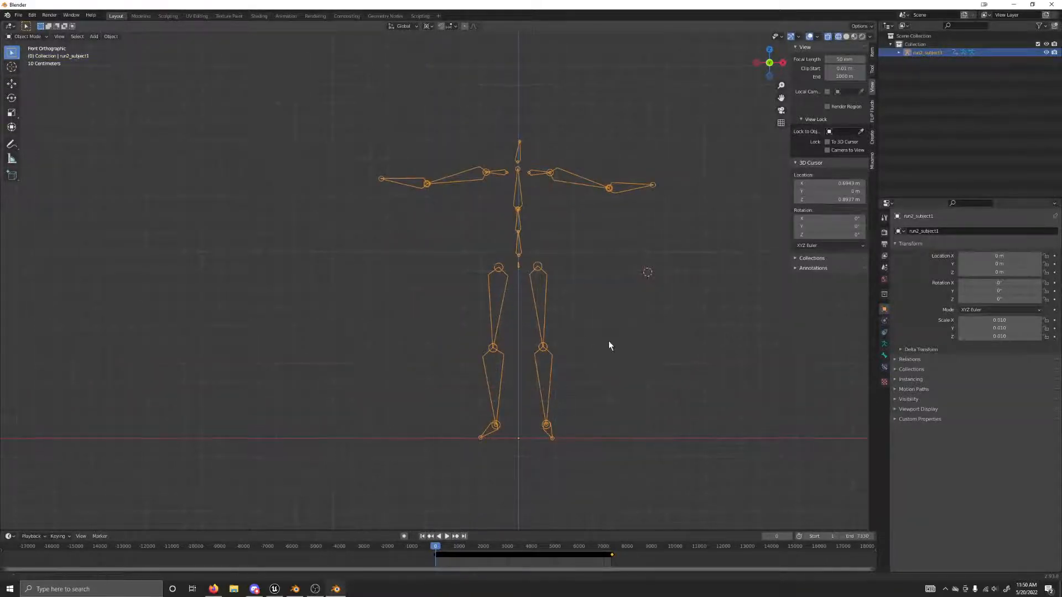
shift+middle_drag(566, 356, 520, 363)
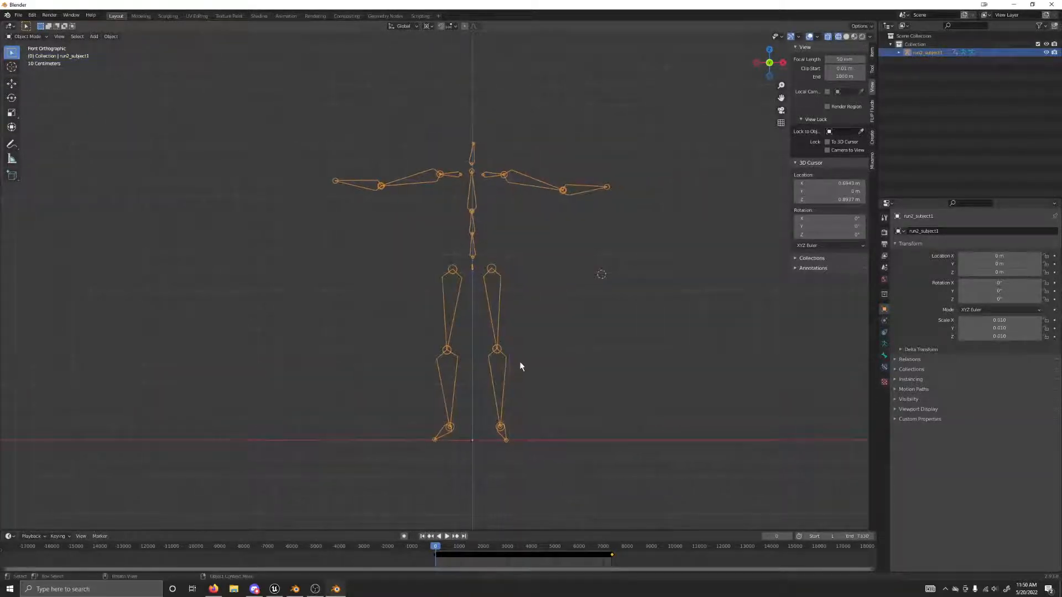
Turn off Use Z in Mixamo Rootbaker and show its advanced options
click(873, 160)
click(811, 61)
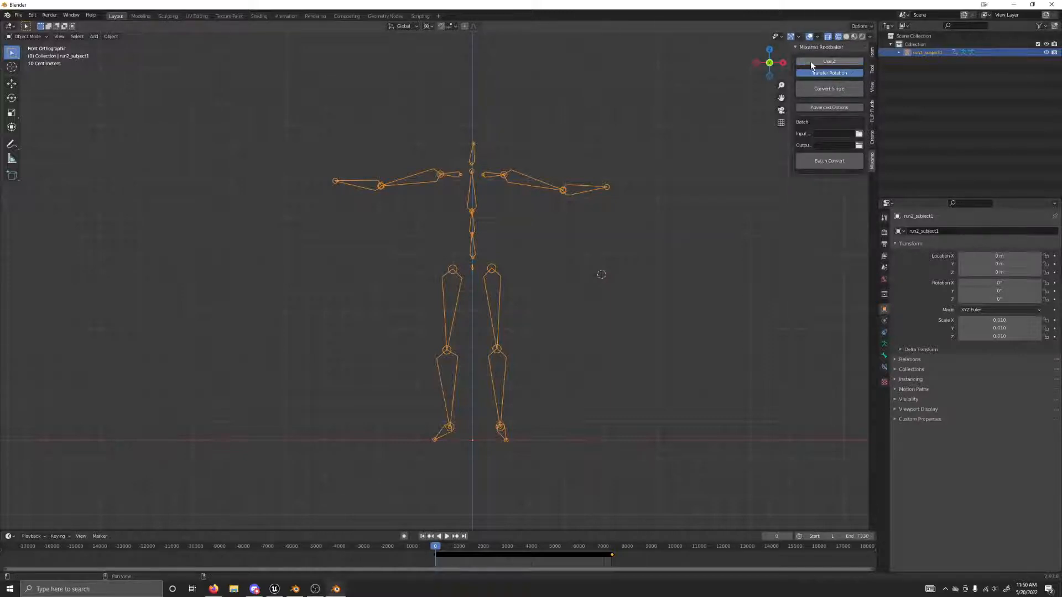
click(827, 107)
key(alt+a)
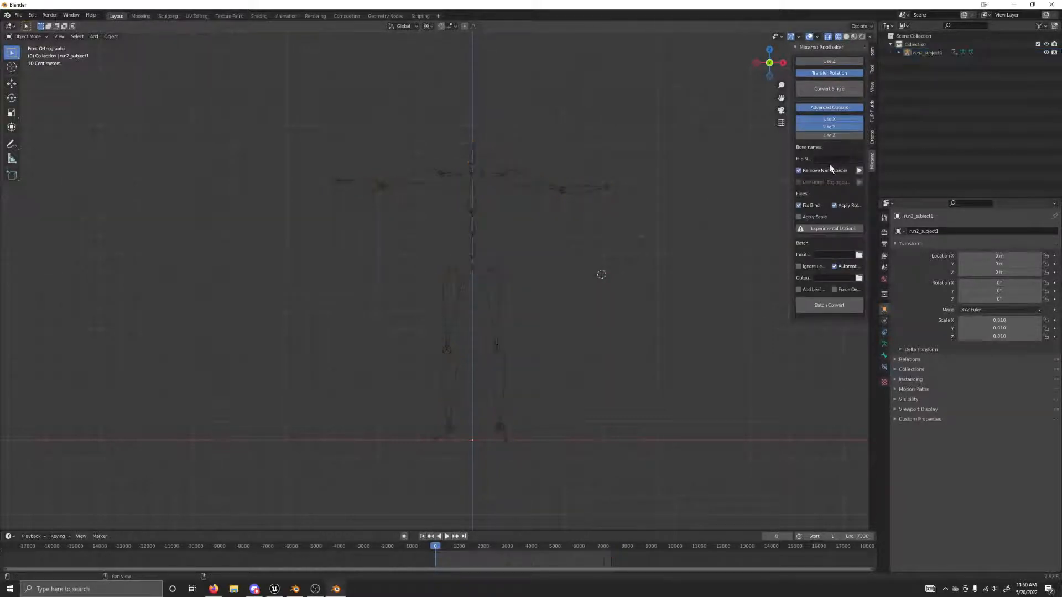
Enter Hips as the hip bone name, select the armature, and run Convert Single
text(Hips)
key(Return)
click(514, 176)
click(835, 91)
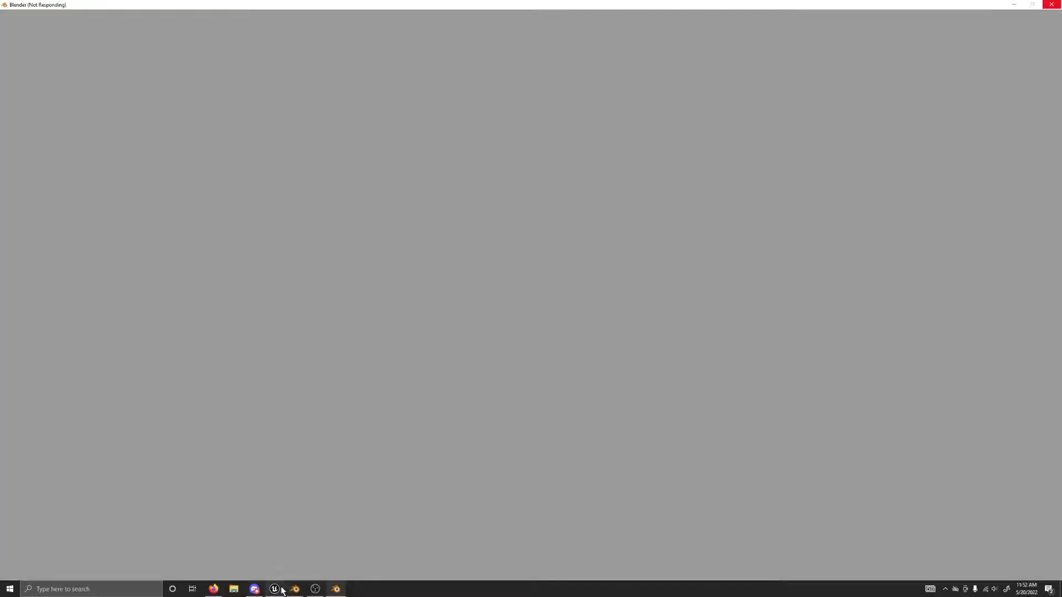
Switch to Unreal Engine and show the project content from the ThirdPersonMap level
click(279, 590)
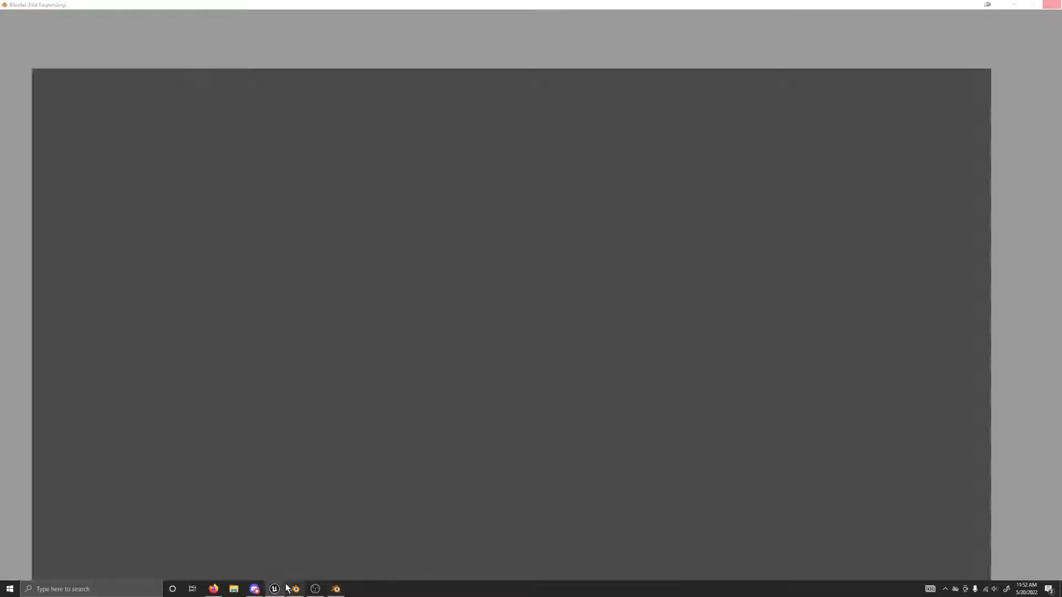
right_drag(428, 372, 298, 409)
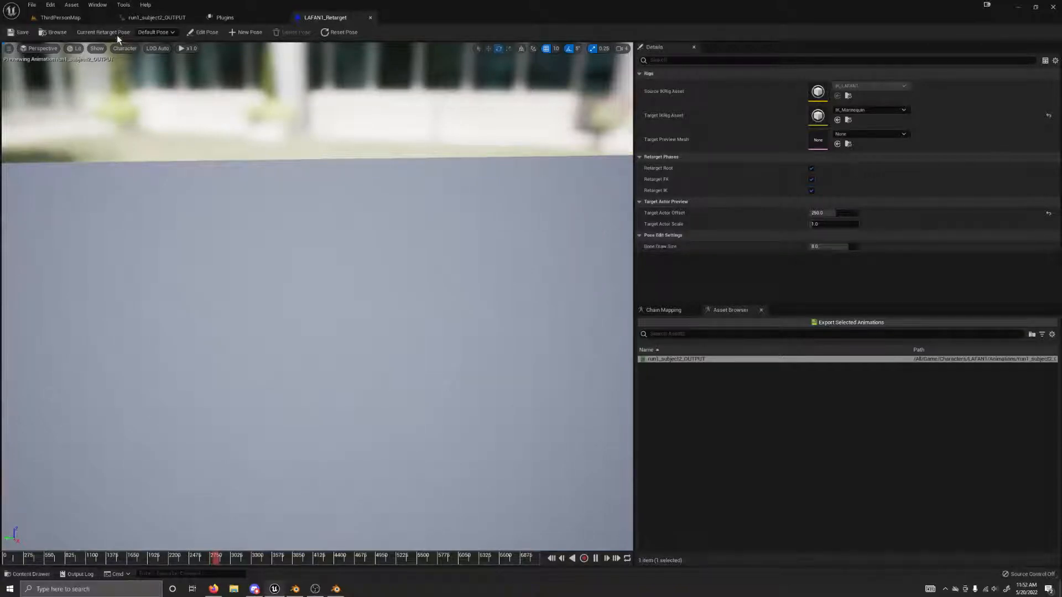
click(59, 17)
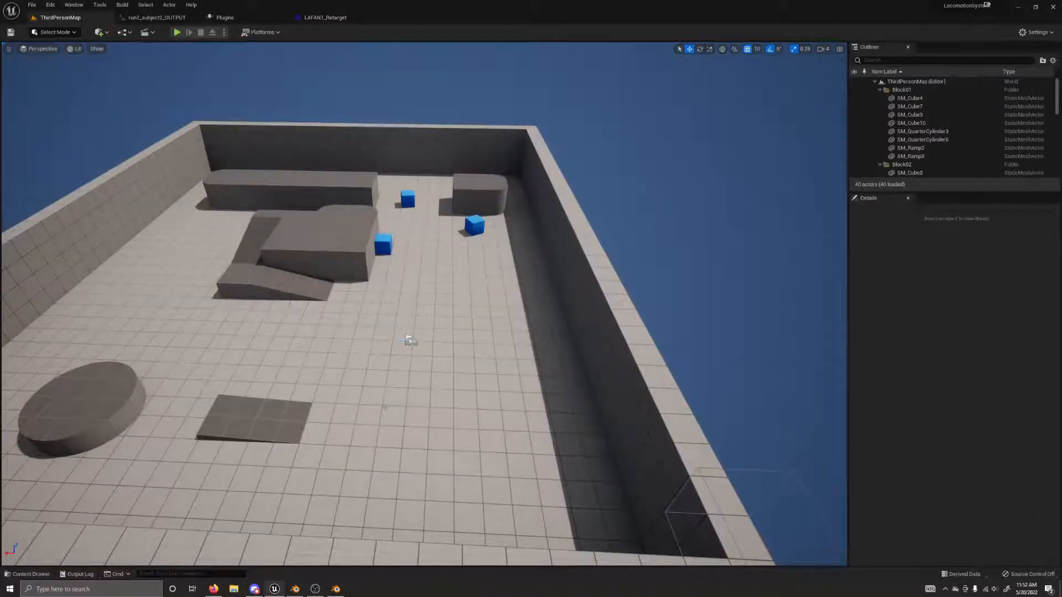
key(ctrl+space)
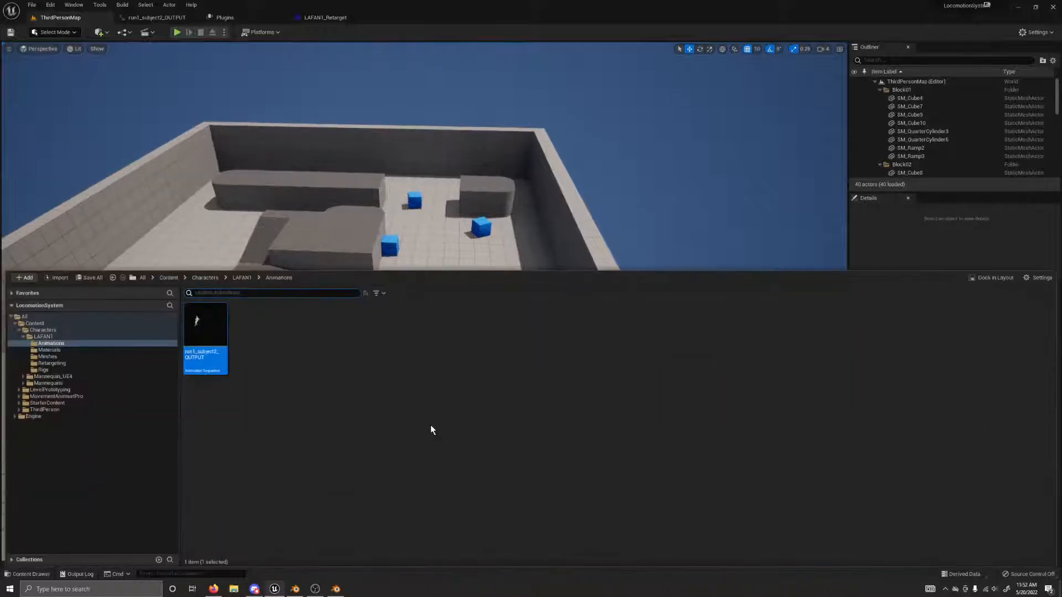
View the LAFAN1_SkelMesh asset from the Characters/LAFAN1/Meshes folder and close its editor
click(242, 278)
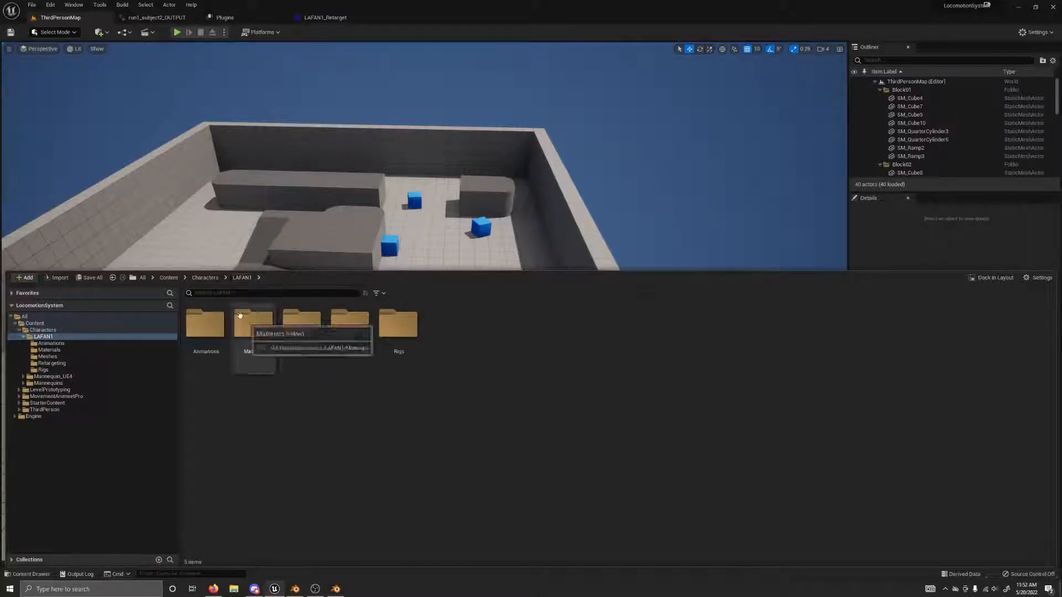
click(193, 279)
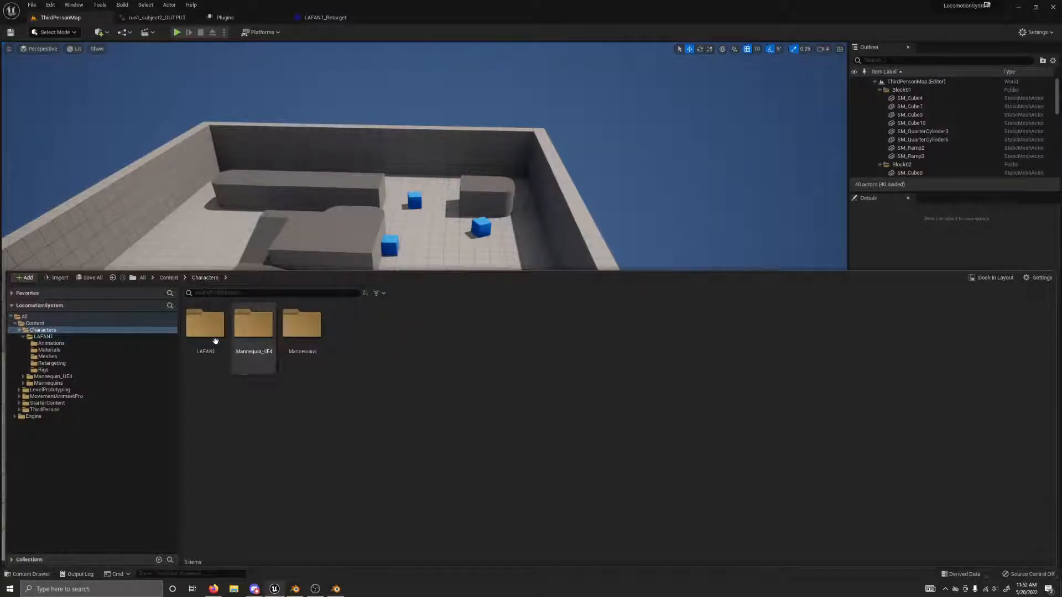
double_click(215, 365)
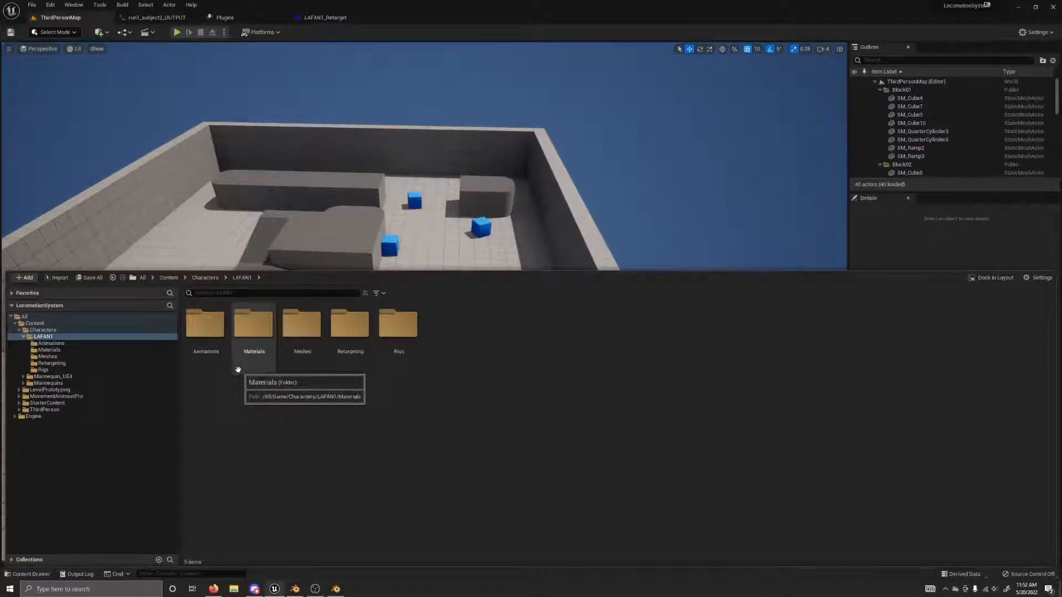
double_click(303, 359)
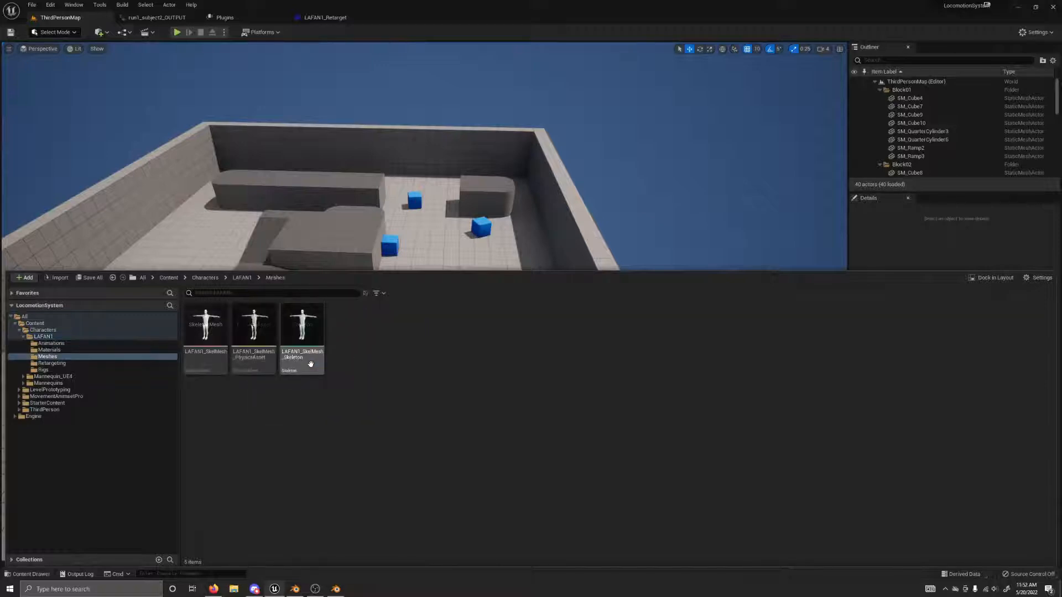
double_click(221, 340)
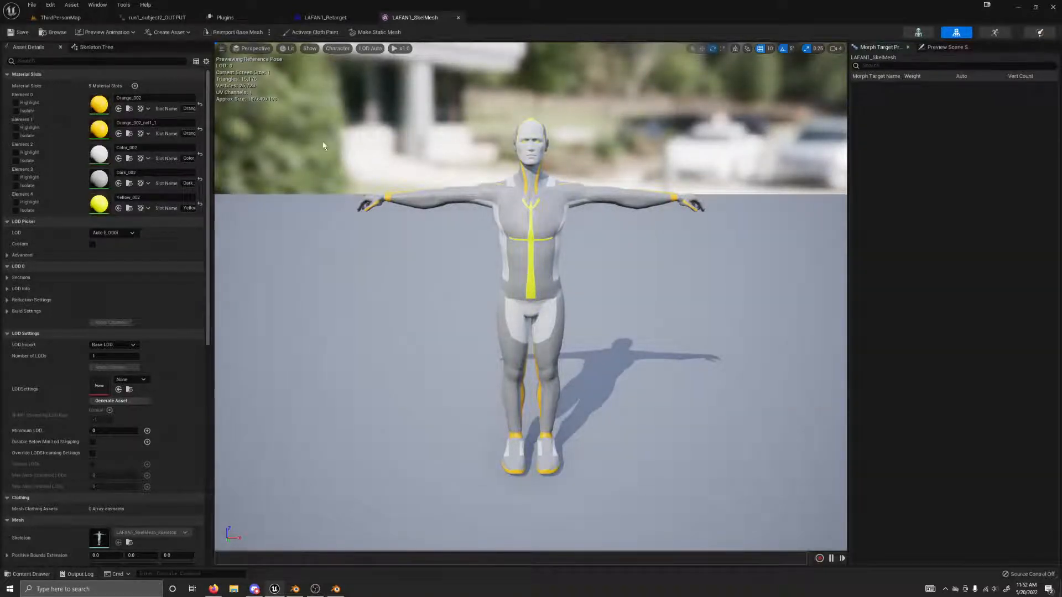
click(459, 18)
Look through the LAFAN1 Retargeting folder and open the IK_LAFAN1 rig from the Rigs folder
key(ctrl+space)
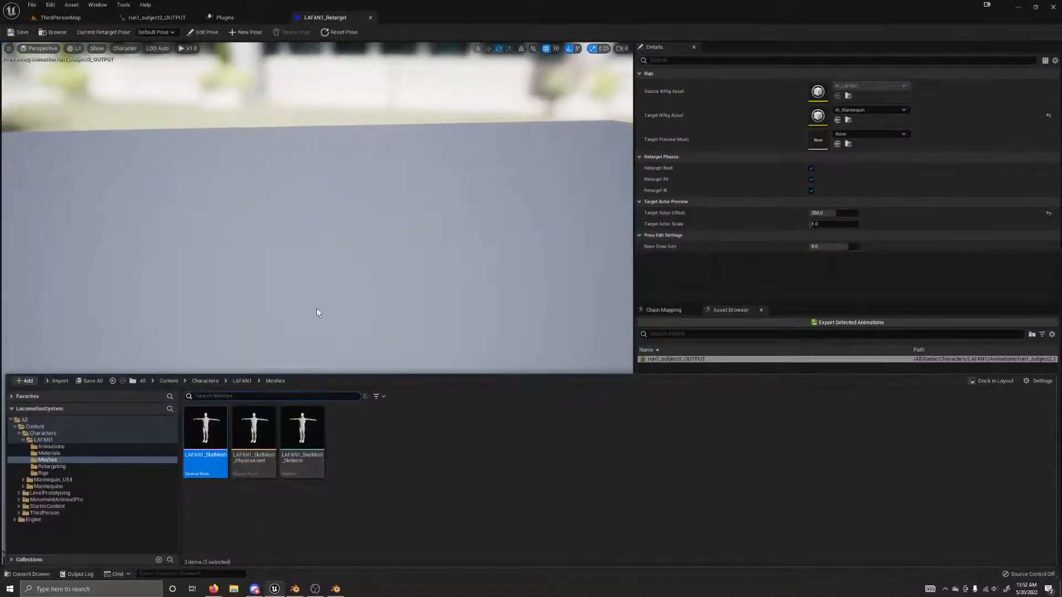
click(242, 381)
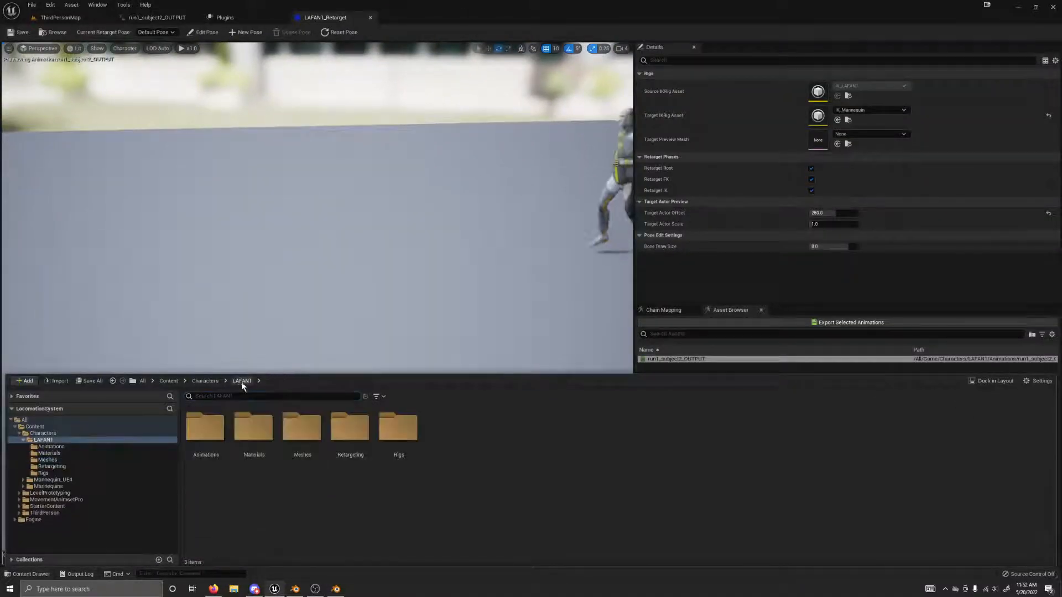
double_click(354, 437)
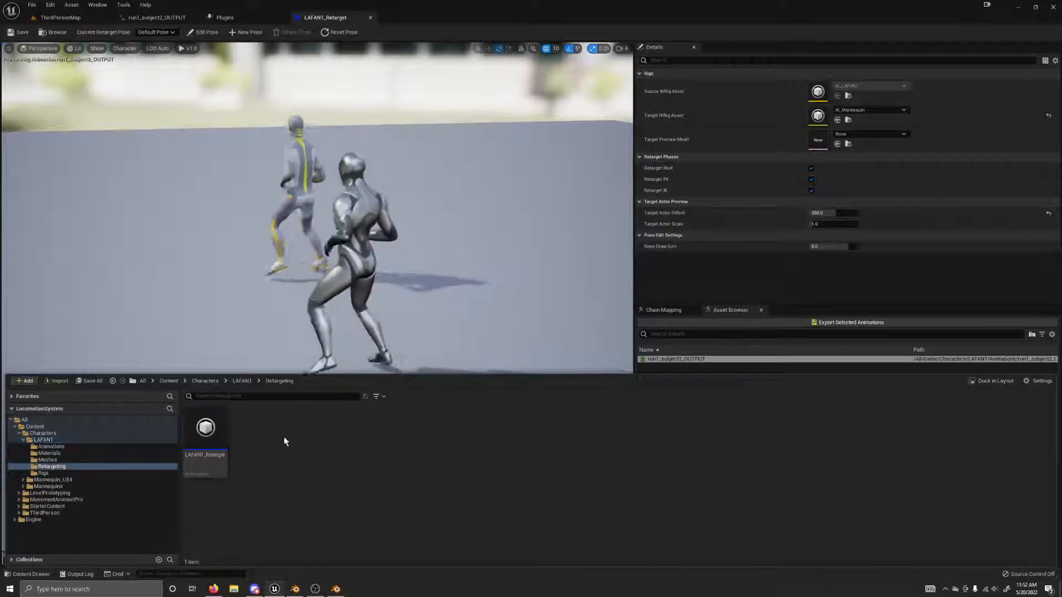
click(241, 381)
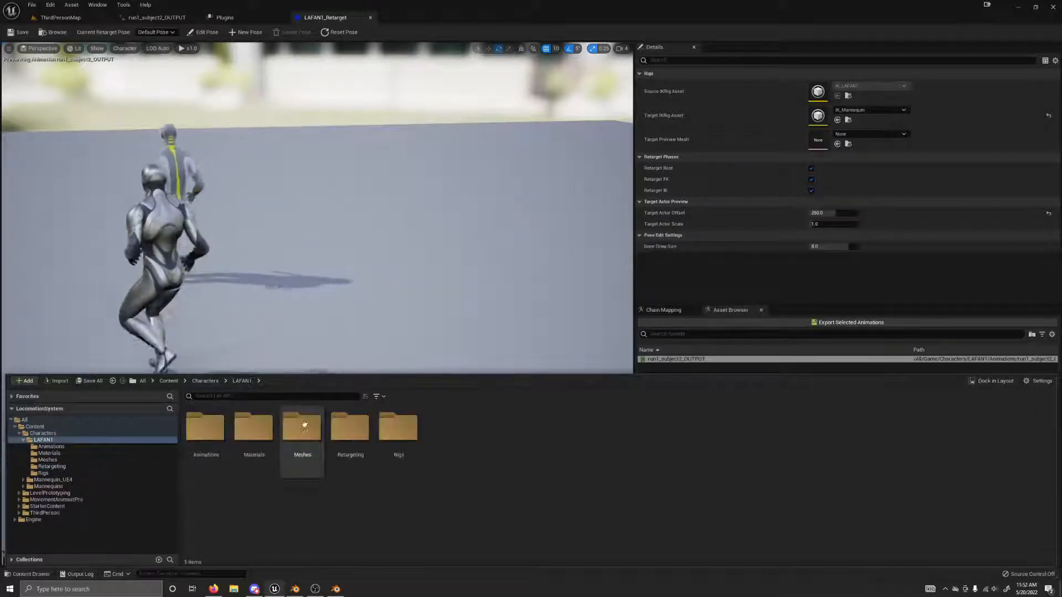
double_click(398, 429)
double_click(224, 445)
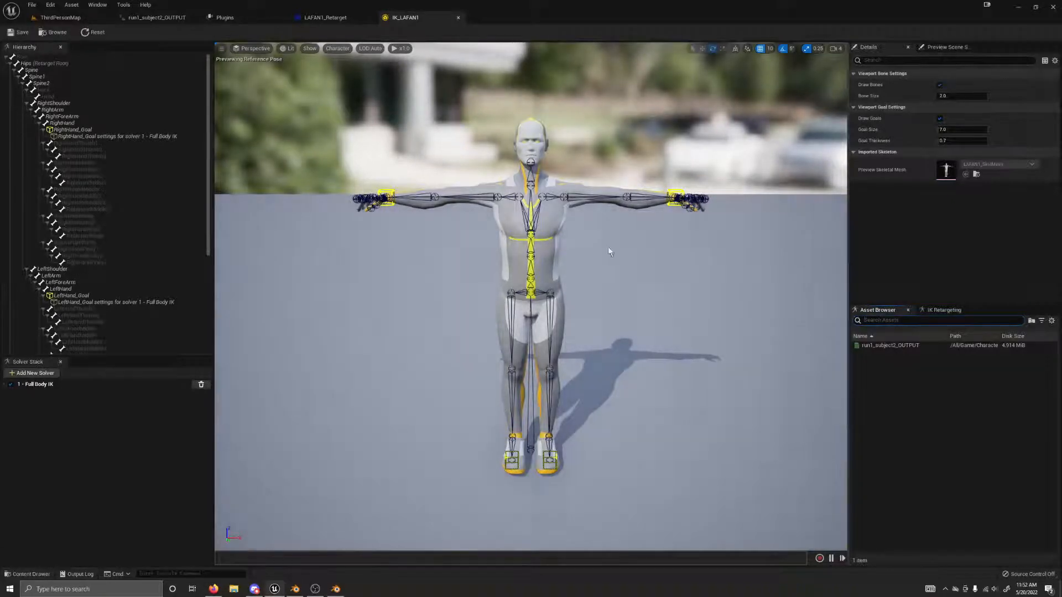
Review the IK retargeting chains of IK_LAFAN1, and switch back to Blender to check the conversion
click(937, 312)
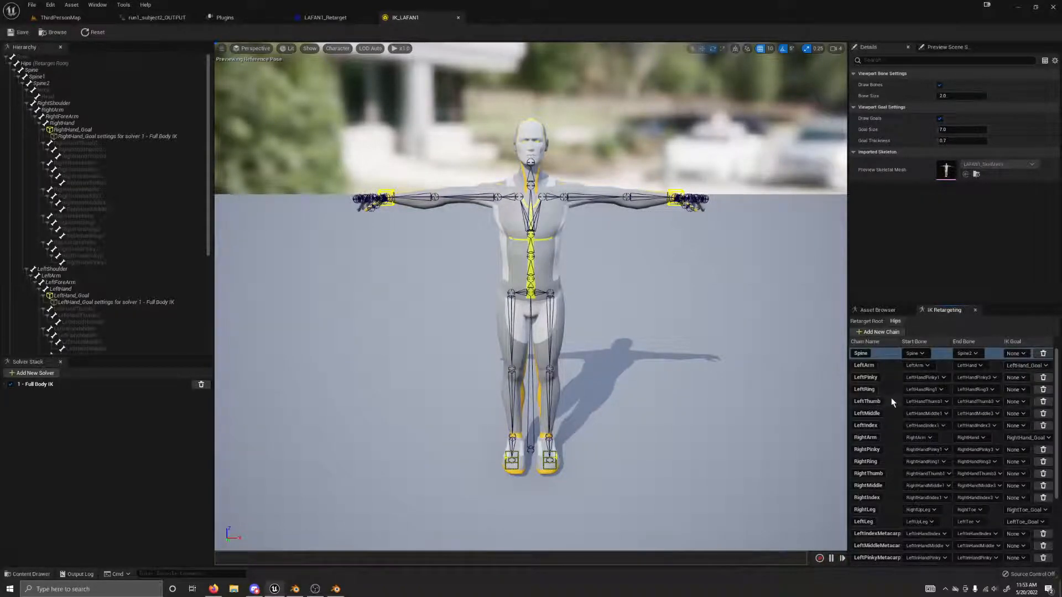
scroll(891, 398, down, 4)
scroll(885, 400, up, 4)
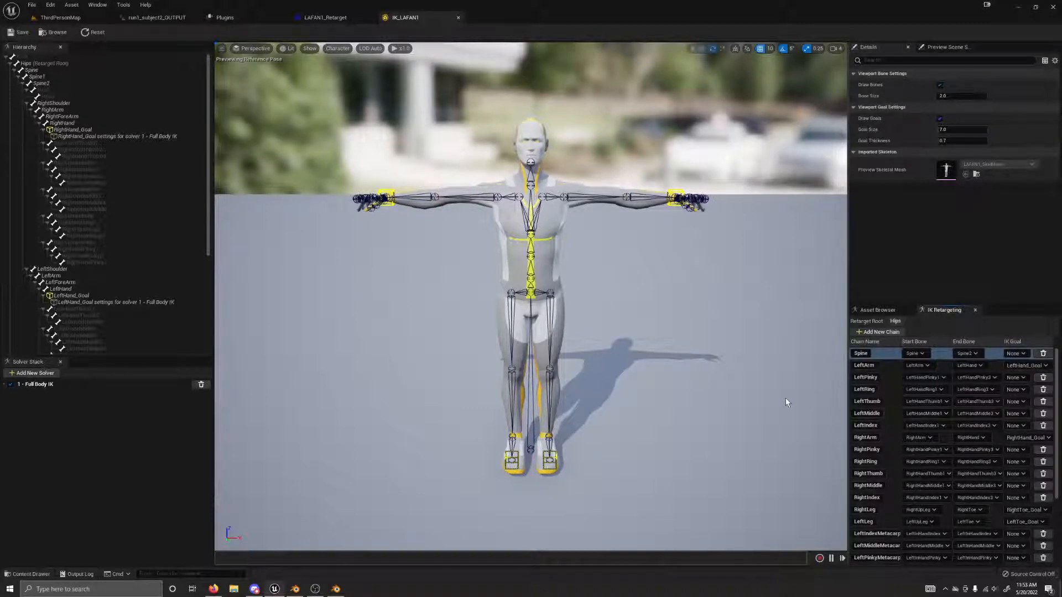
click(337, 590)
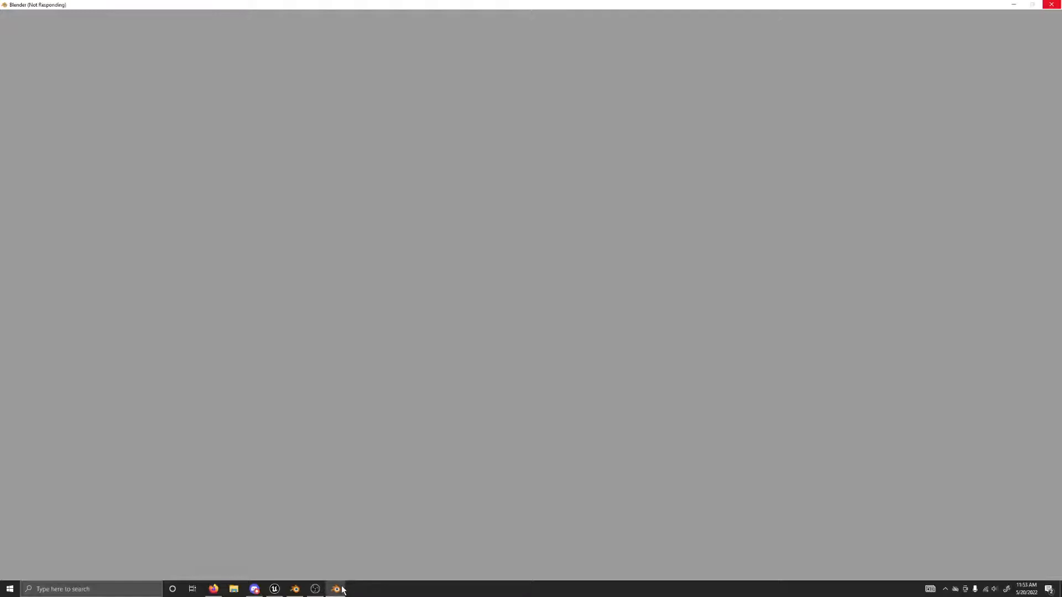
Return to Unreal Engine from Blender and review the full list of IK retargeting chains of IK_LAFAN1
click(338, 590)
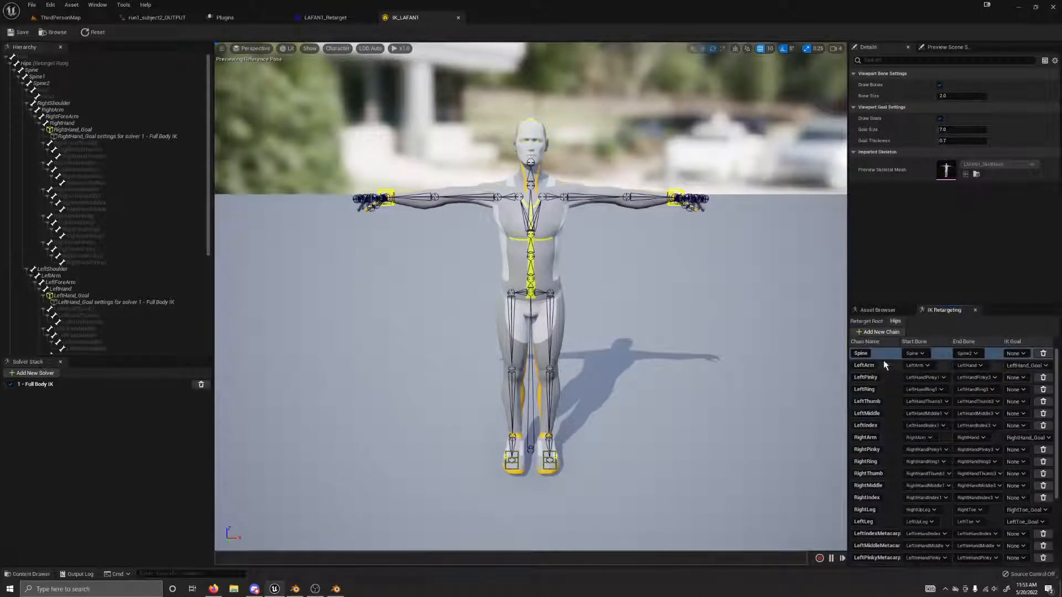
scroll(884, 350, down, 5)
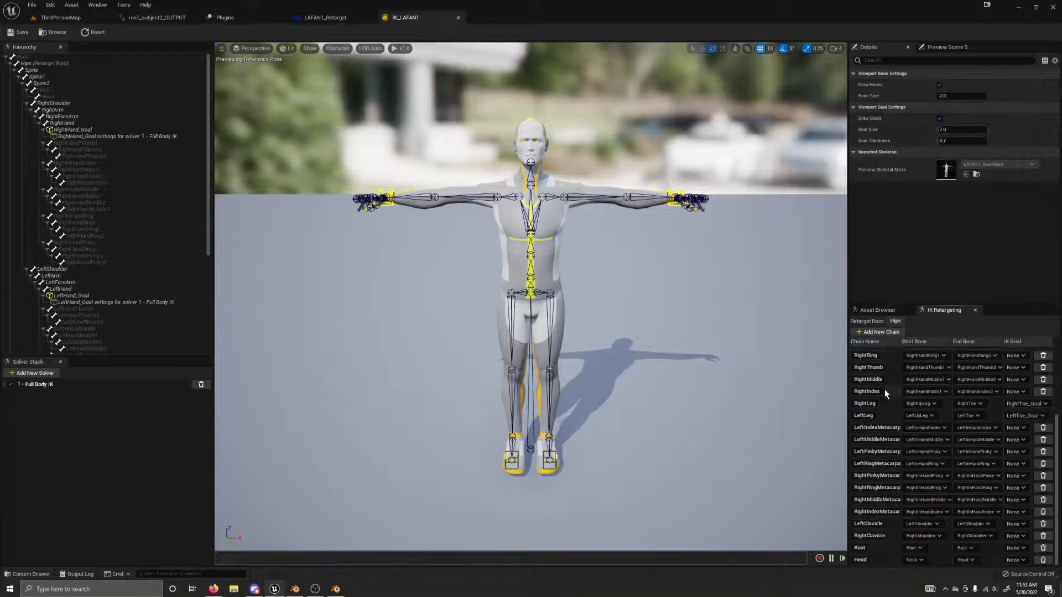
scroll(885, 525, up, 5)
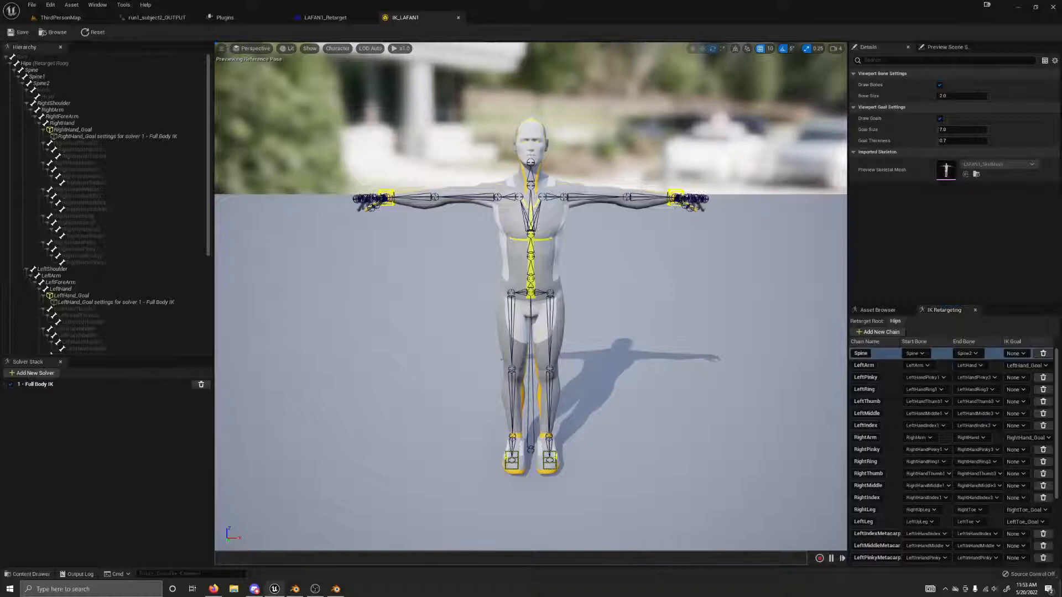
Test the Full Body IK solver by moving the left hand goal of IK_LAFAN1 downward and slightly outward
click(676, 202)
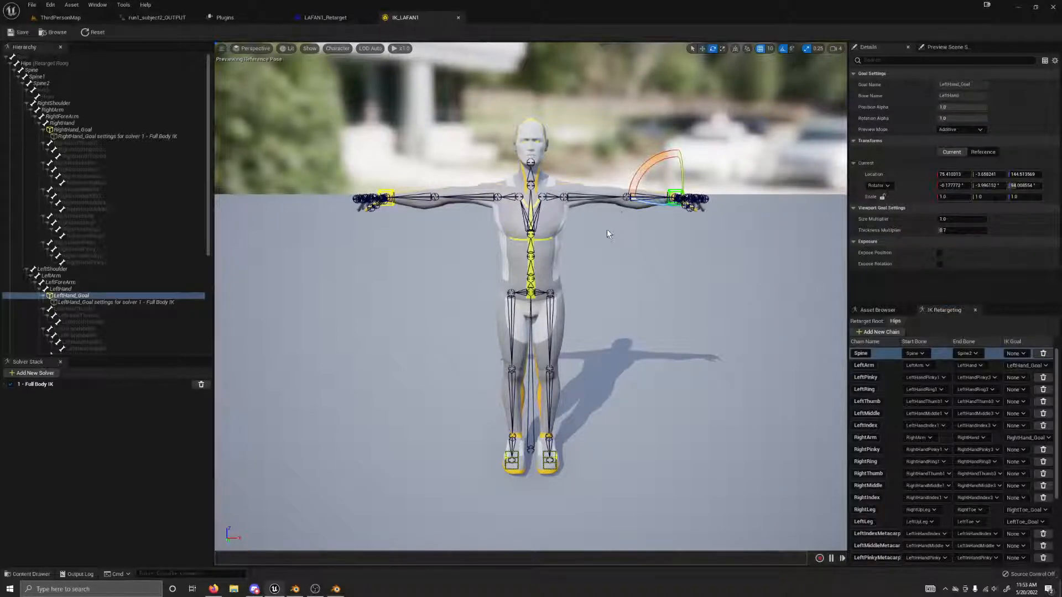
key(w)
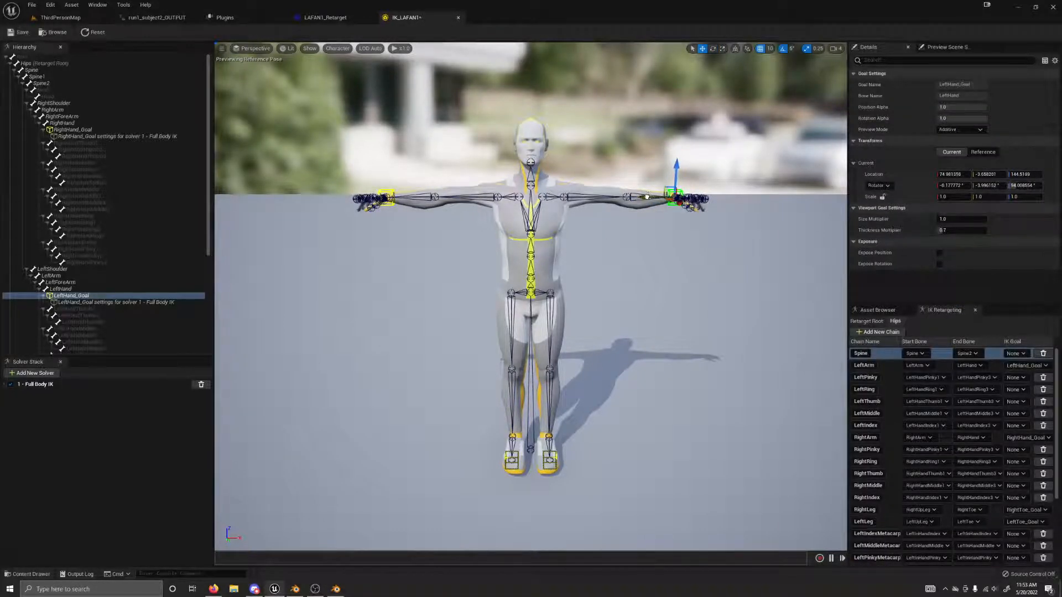
drag(675, 198, 709, 293)
Test the left leg's IK by moving the left toe goal up and outward, and bring it back near the floor
click(548, 459)
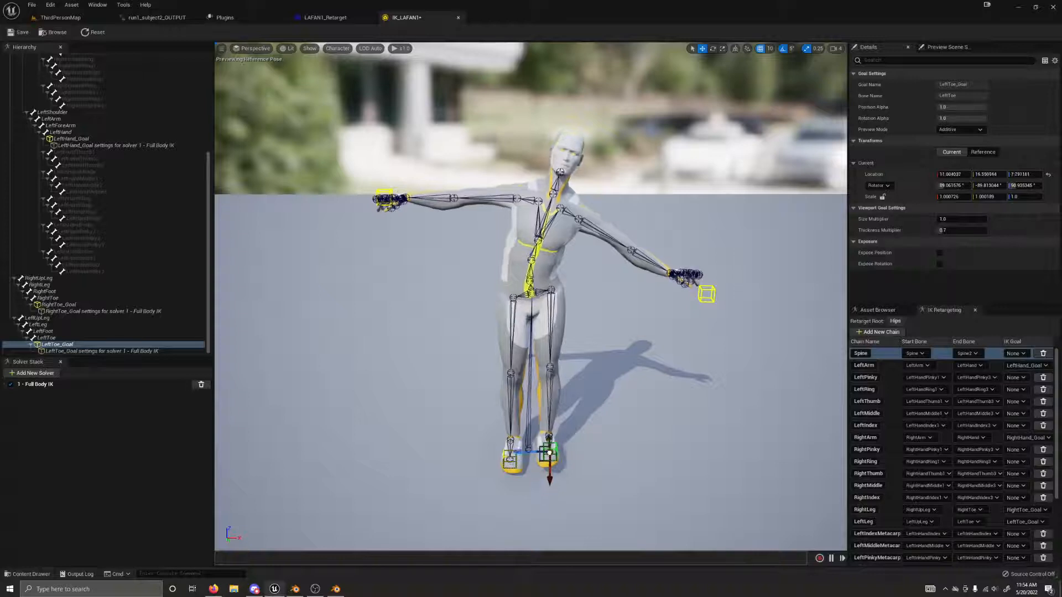
drag(571, 419, 622, 387)
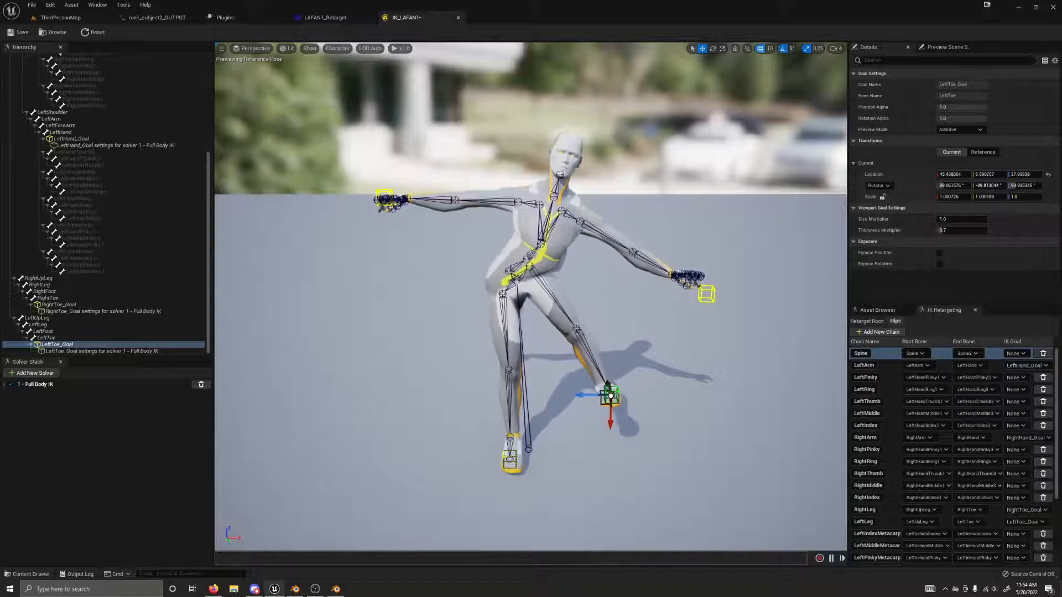
drag(683, 419, 641, 457)
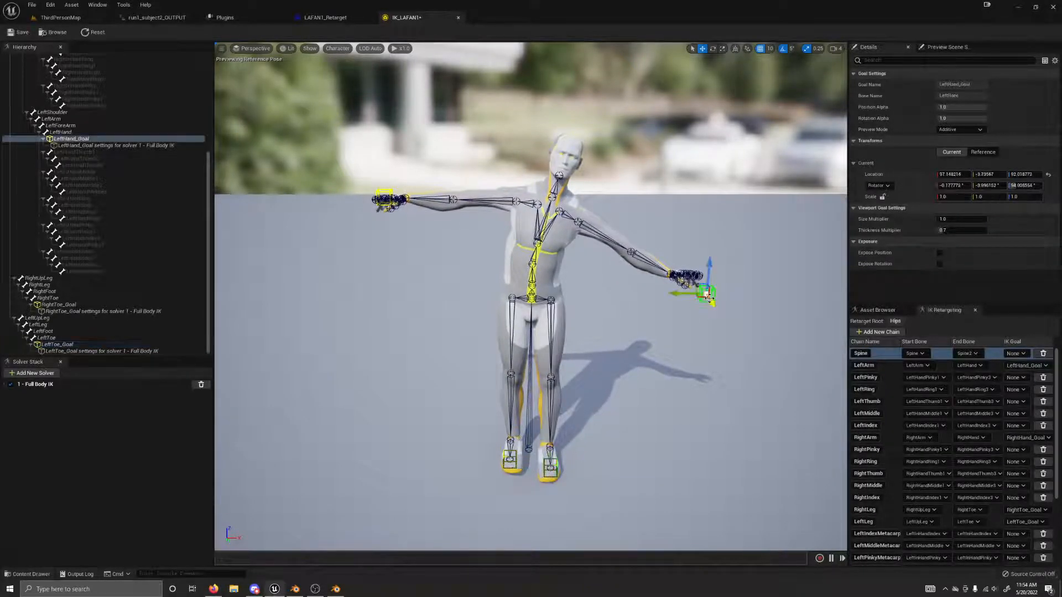
Try further positions for the left hand goal, and reset the locations of the moved IK goals
drag(709, 294, 560, 197)
drag(562, 308, 730, 333)
click(1048, 175)
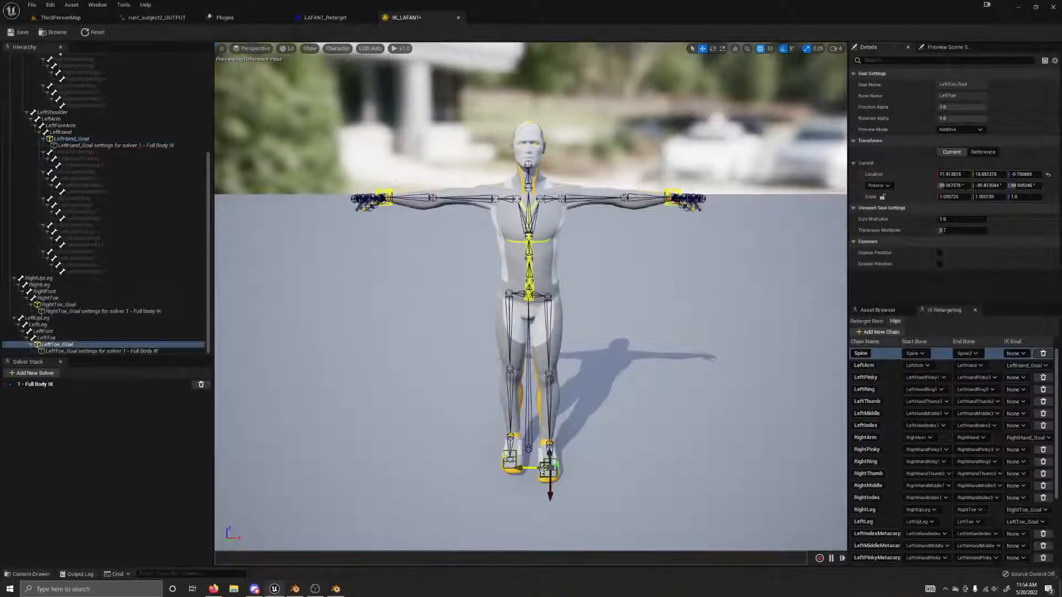
click(1048, 175)
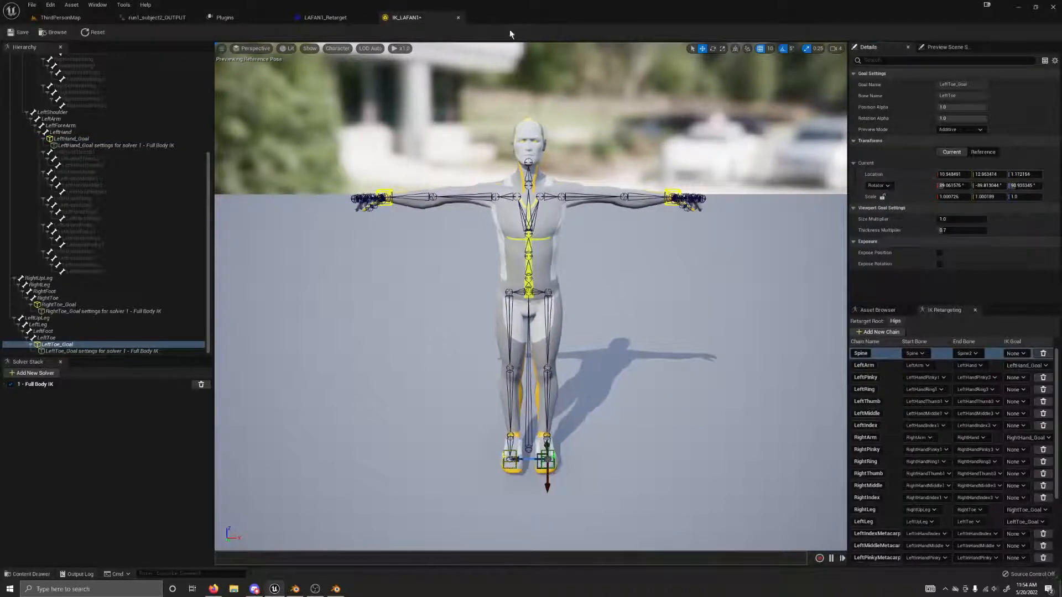
Go to the LAFAN1_Retarget asset and set its target IK rig to IK_UE4_Mannequin
click(334, 22)
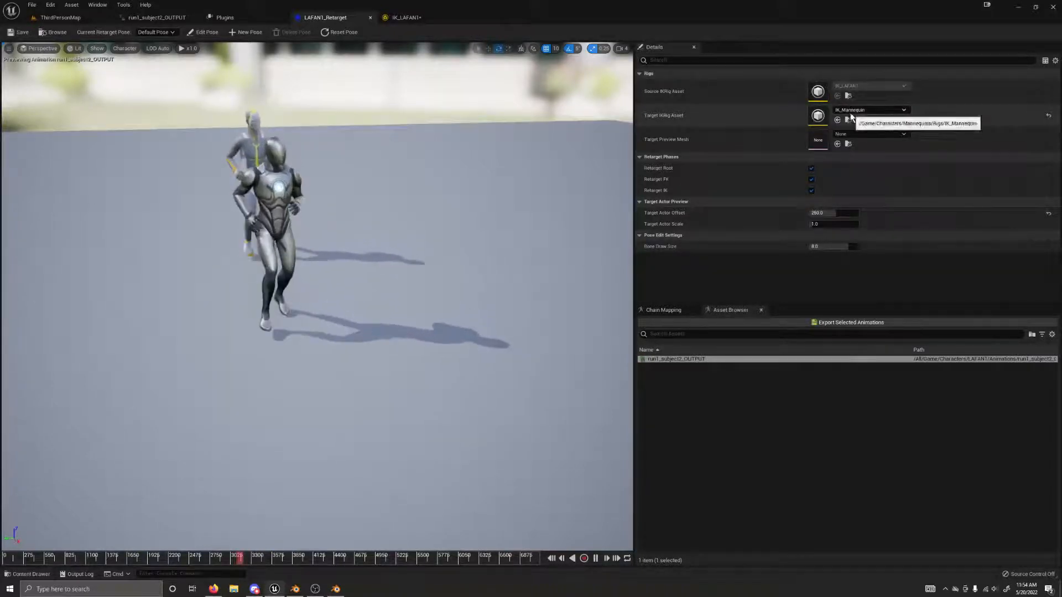
click(869, 110)
click(880, 255)
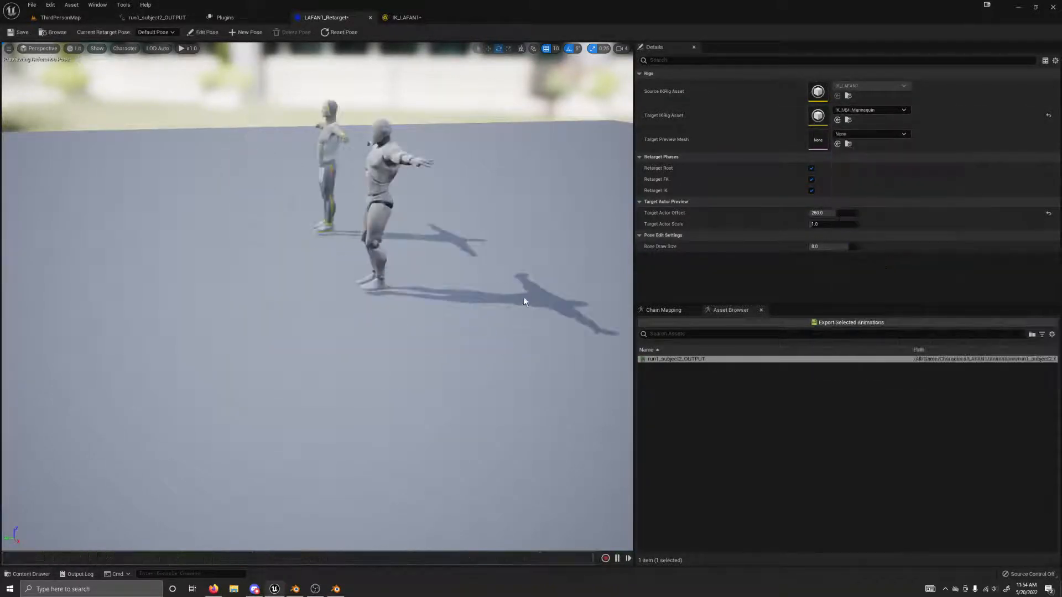
Preview the run1_subject2_OUTPUT animation on the UE4 mannequin, playing it from around frame 825
right_drag(267, 293, 410, 243)
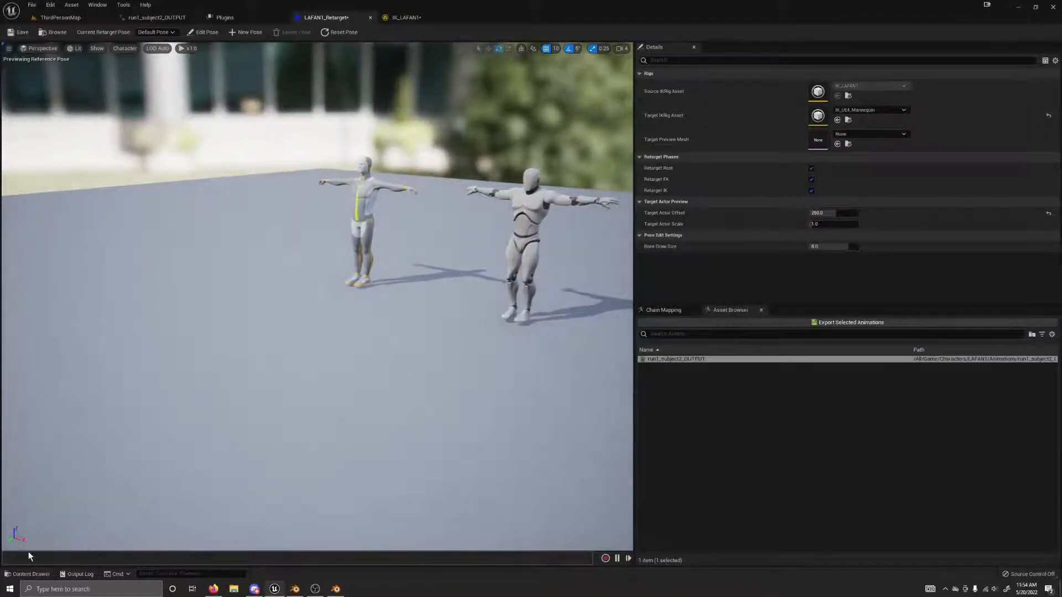
scroll(148, 533, down, 3)
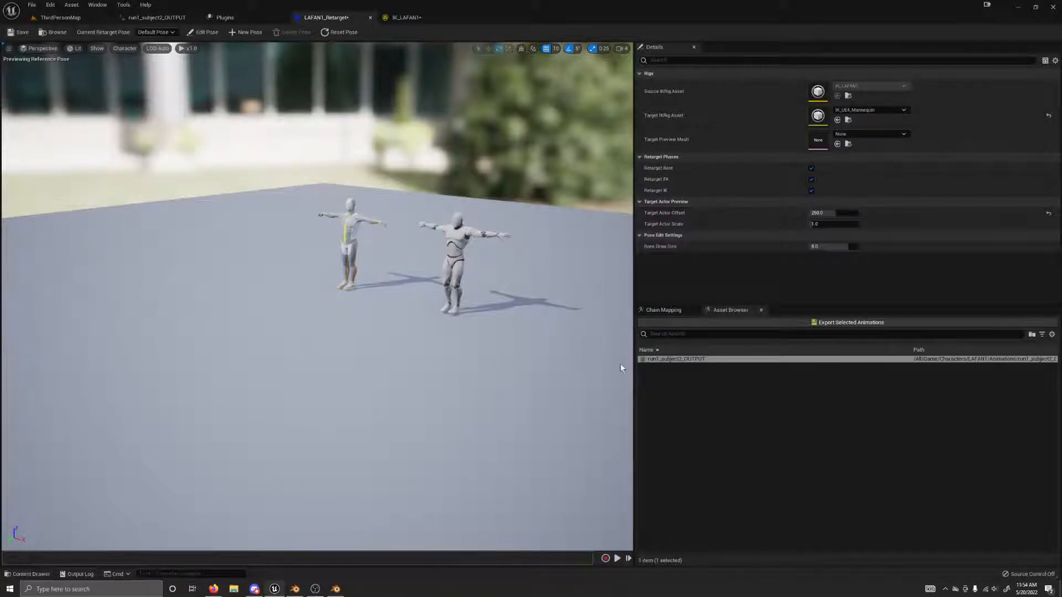
click(656, 359)
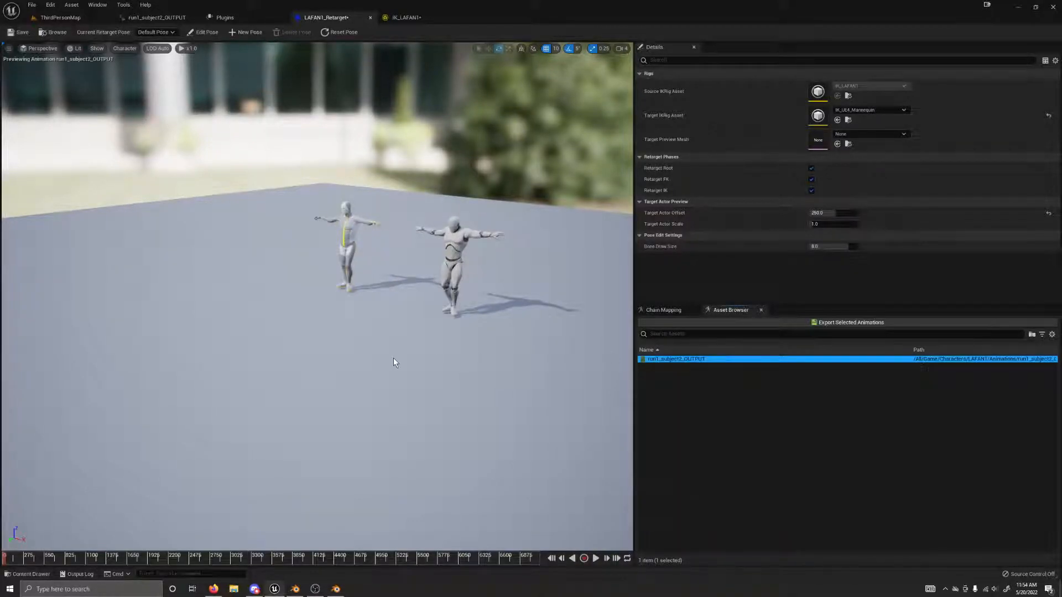
click(70, 562)
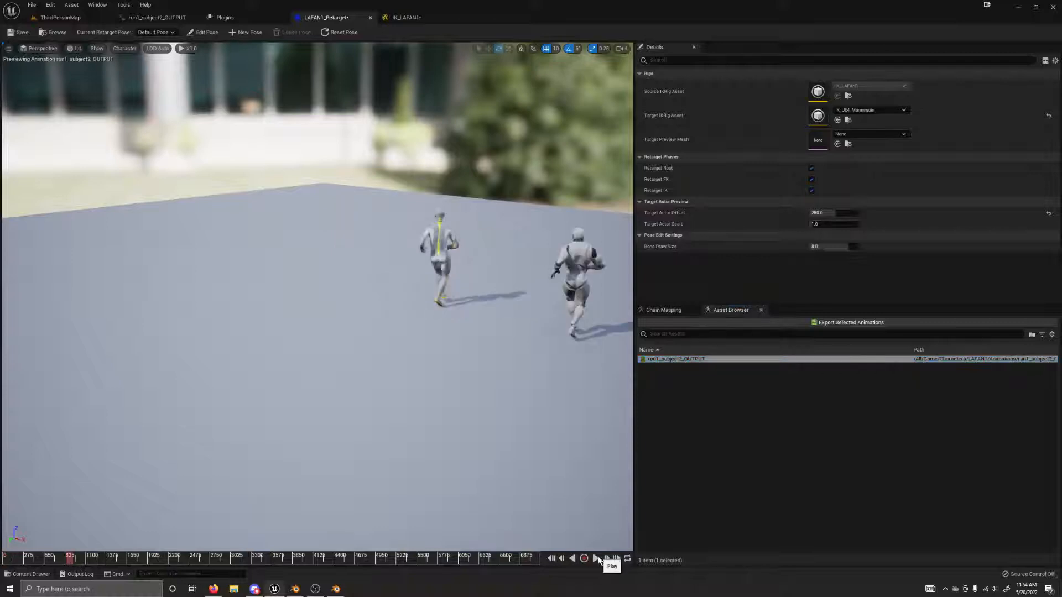
click(596, 559)
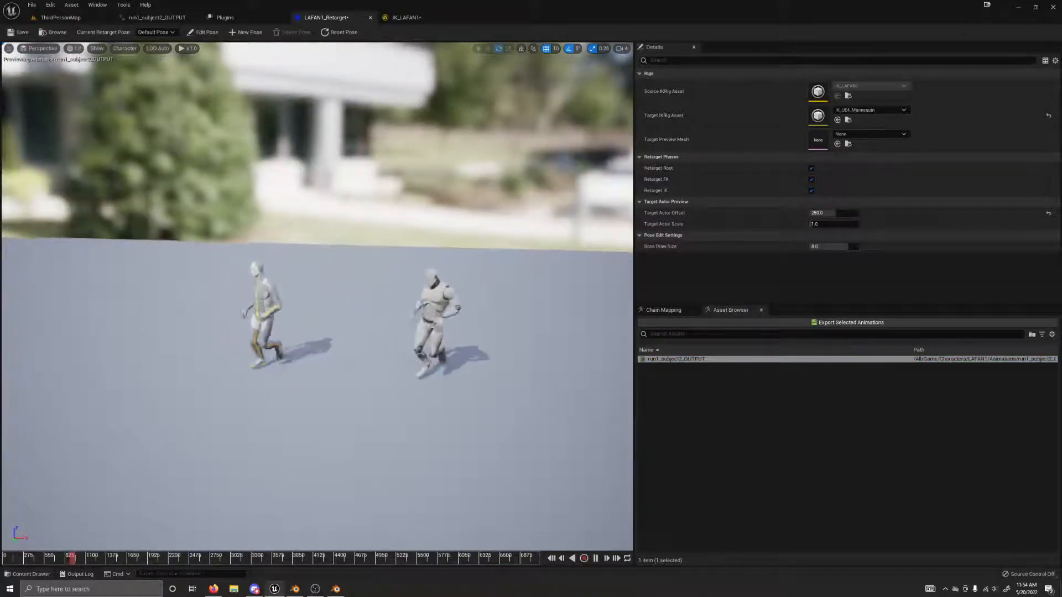
right_drag(474, 452, 512, 459)
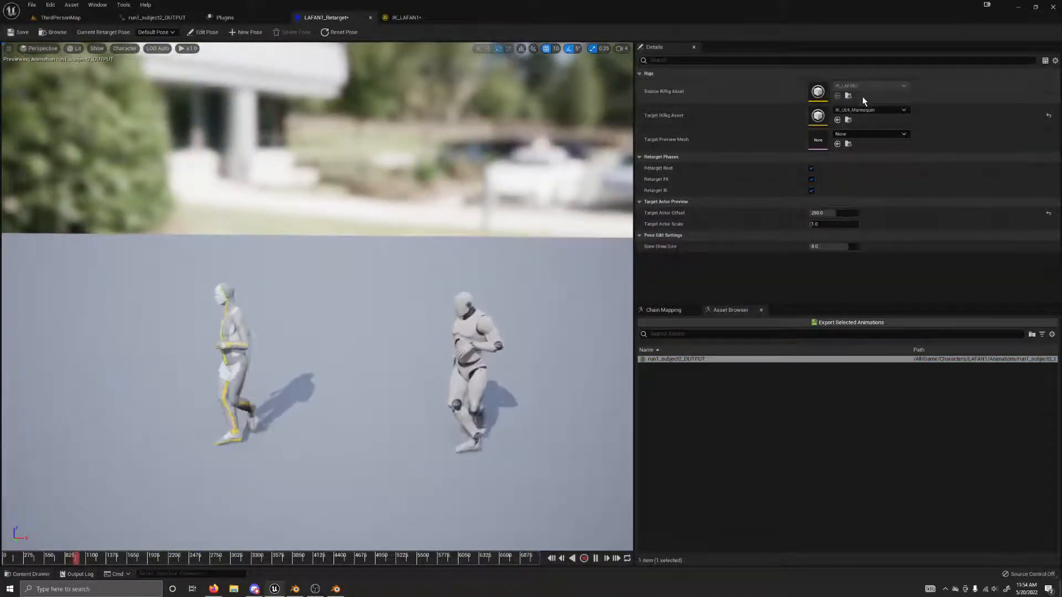
Set the target IK rig of LAFAN1_Retarget back to IK_Mannequin
click(869, 110)
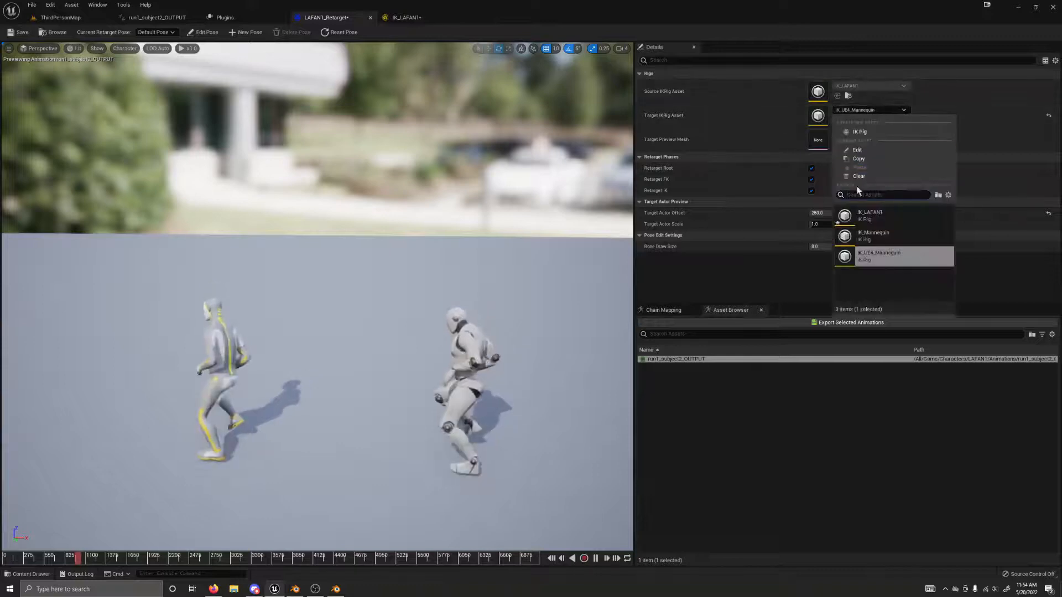
click(874, 235)
scroll(321, 270, up, 5)
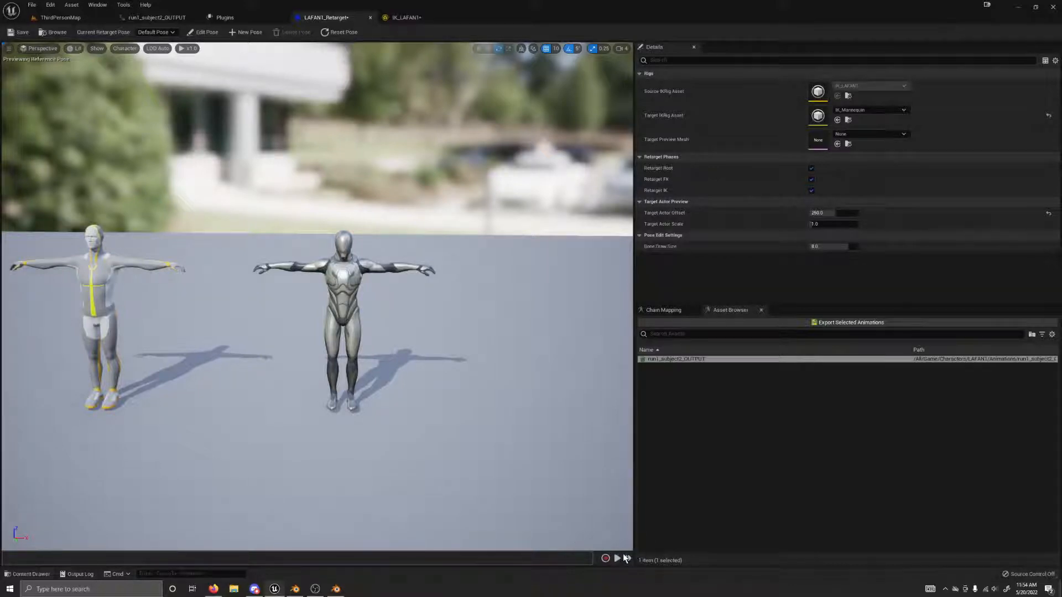
Check the conversion in Blender, return to Unreal Engine and compare the source and target reference poses from front and back
click(335, 589)
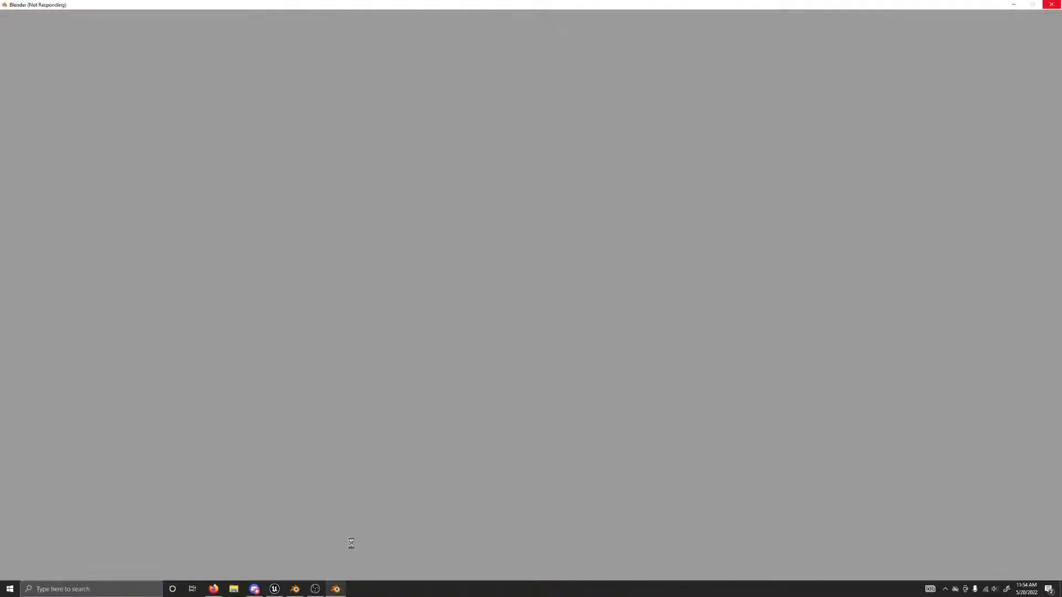
click(281, 589)
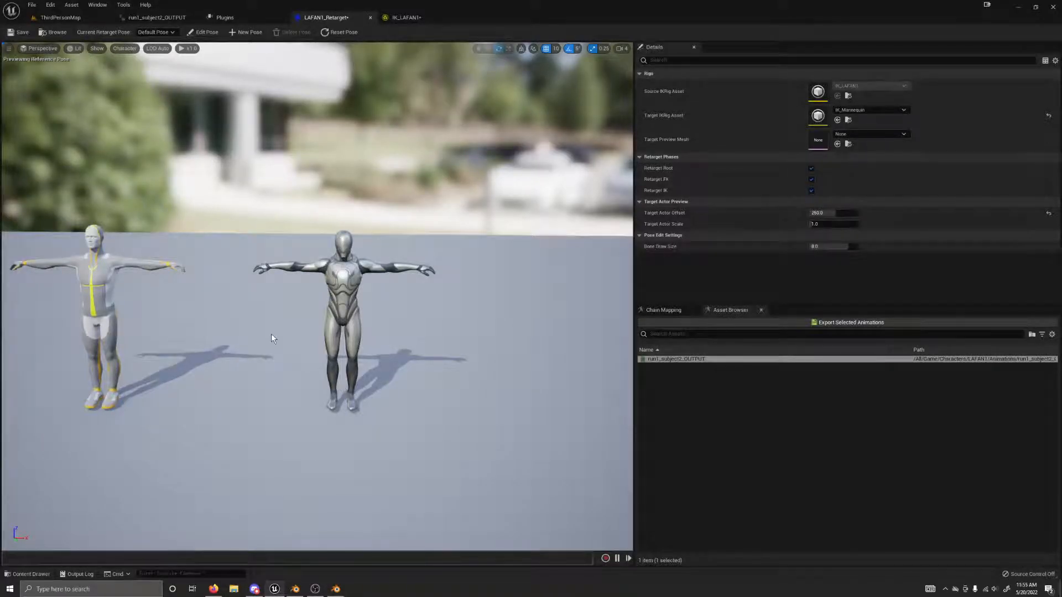
scroll(271, 333, down, 2)
middle_drag(272, 332, 199, 387)
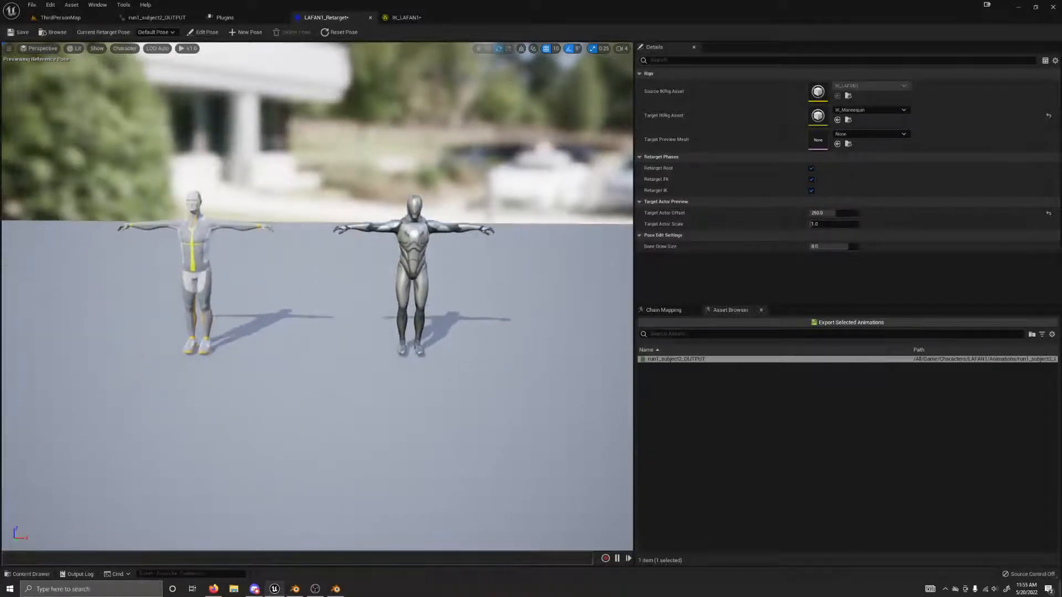
scroll(264, 327, up, 3)
middle_drag(258, 321, 148, 266)
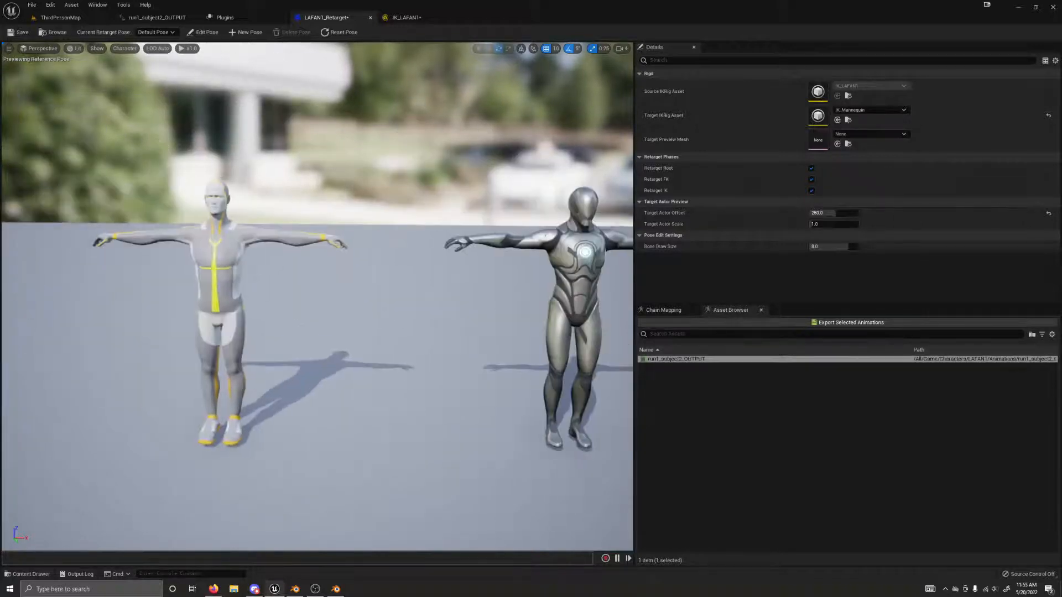
alt+drag(266, 310, 525, 310)
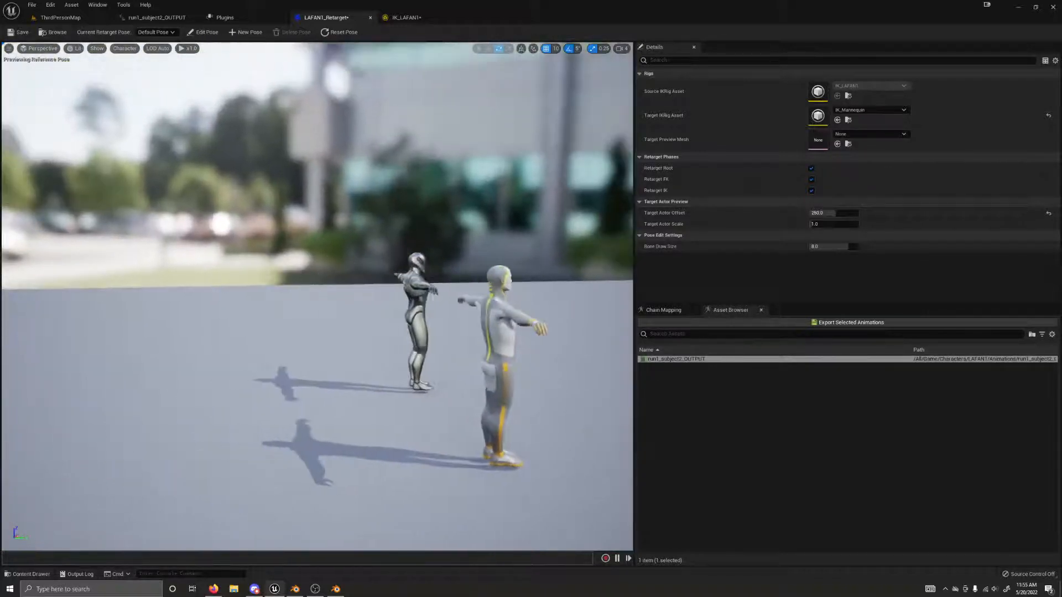
alt+drag(316, 310, 481, 310)
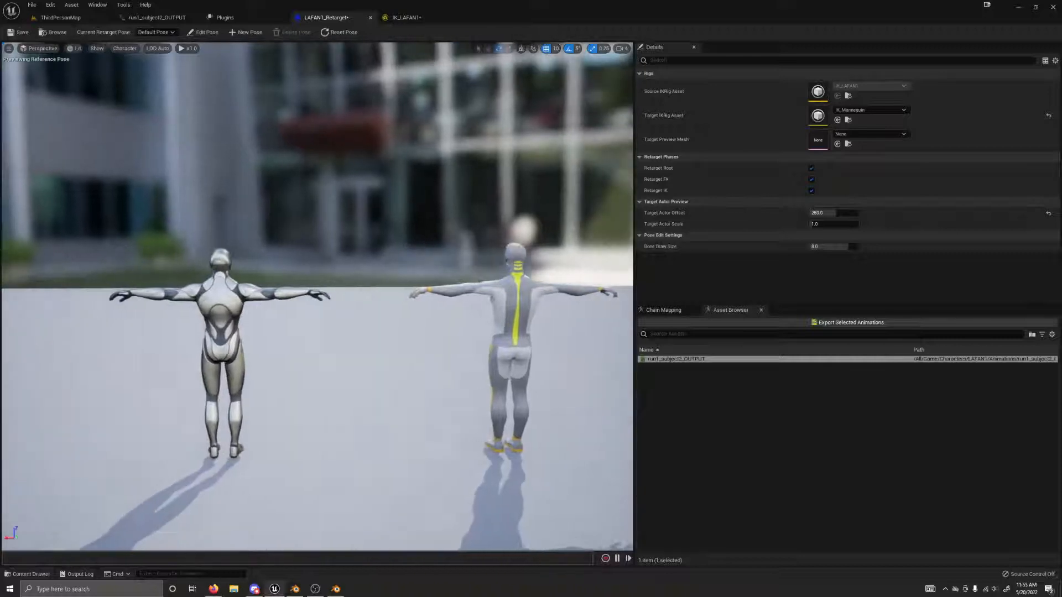
middle_drag(481, 310, 254, 317)
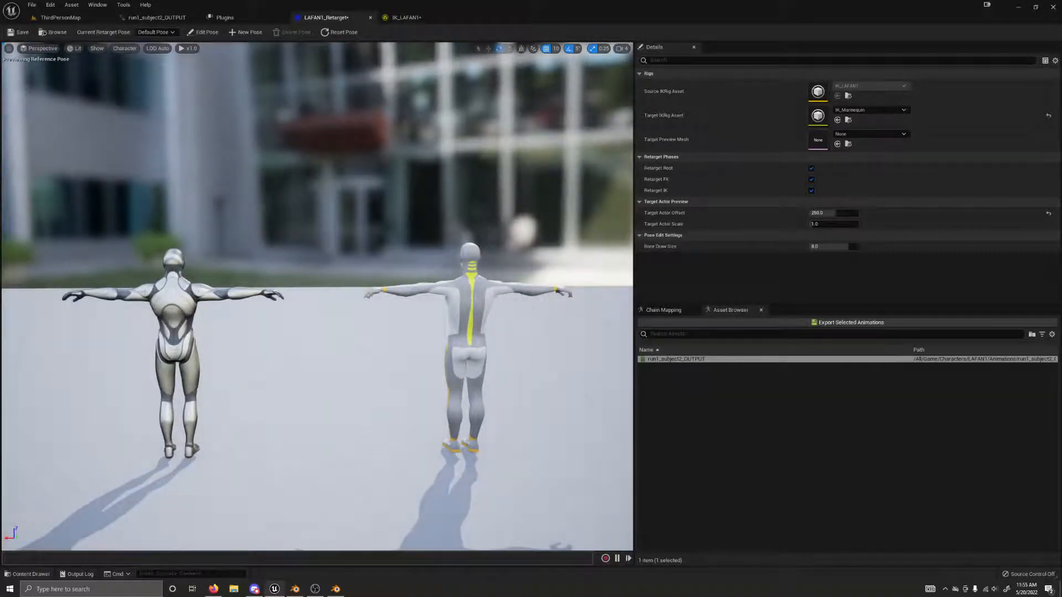
scroll(317, 297, up, 4)
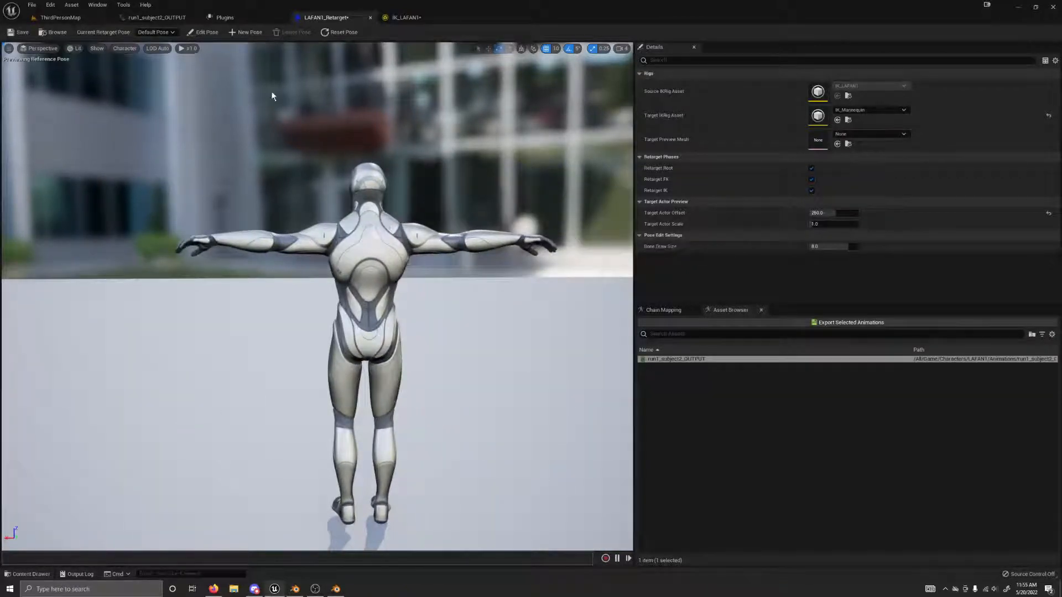
Enable retarget pose editing and rotate the target mannequin's right hand bone slightly
click(206, 33)
right_drag(451, 316, 272, 545)
right_drag(430, 284, 419, 304)
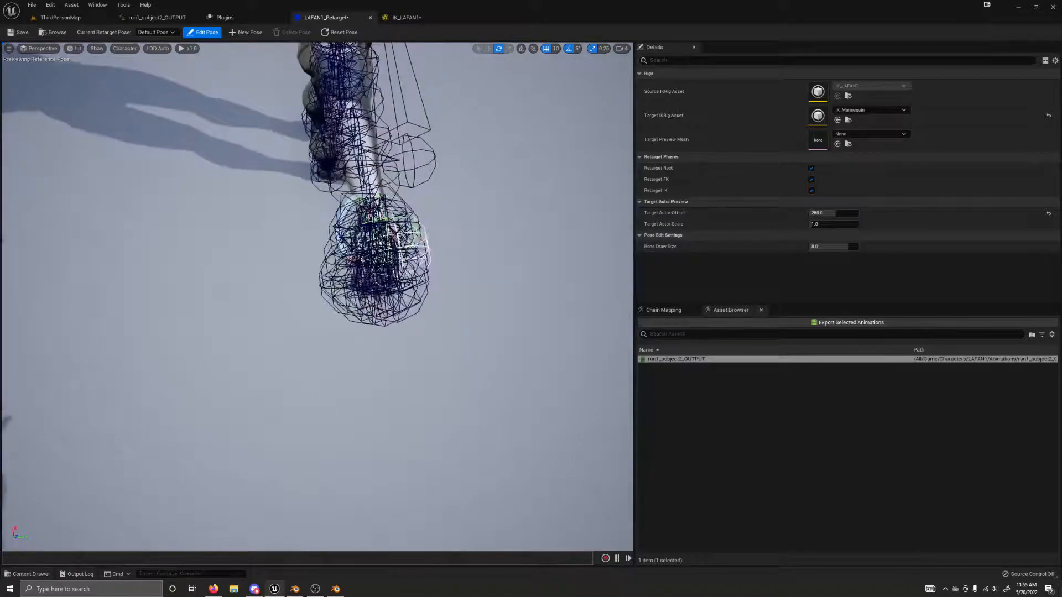
click(378, 252)
click(372, 215)
right_drag(461, 247, 480, 111)
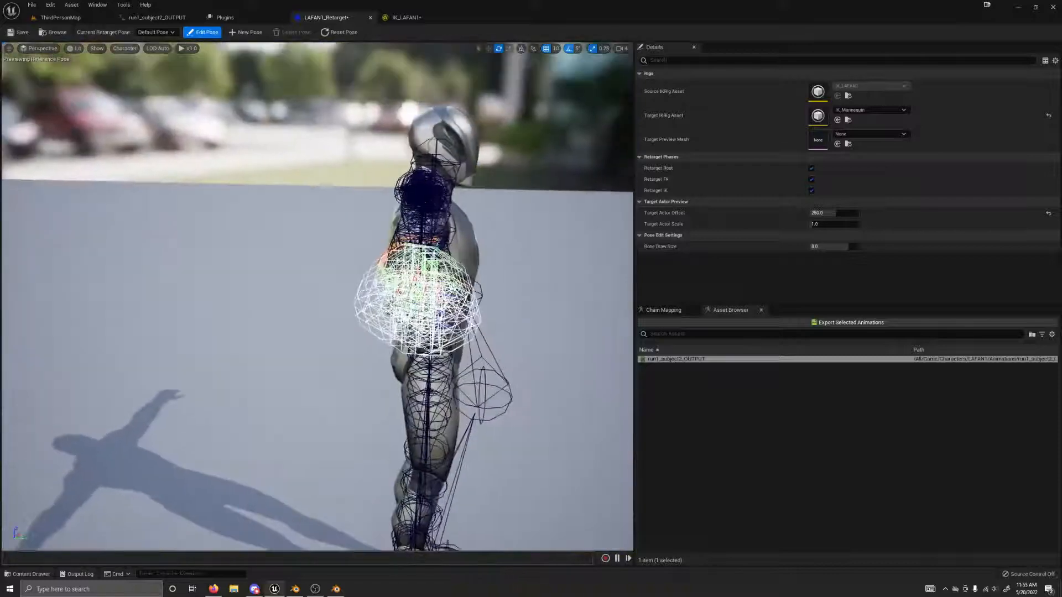
drag(473, 298, 470, 306)
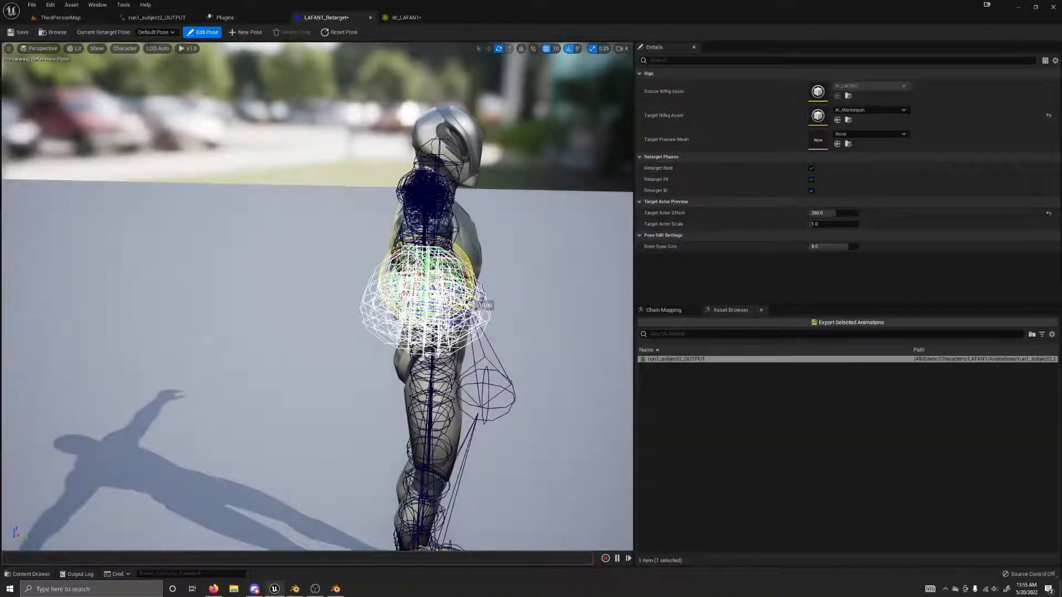
Select the target mannequin's forearm, hand and finger bones in turn to examine how the retarget pose can be adjusted
right_drag(470, 305, 576, 294)
click(310, 365)
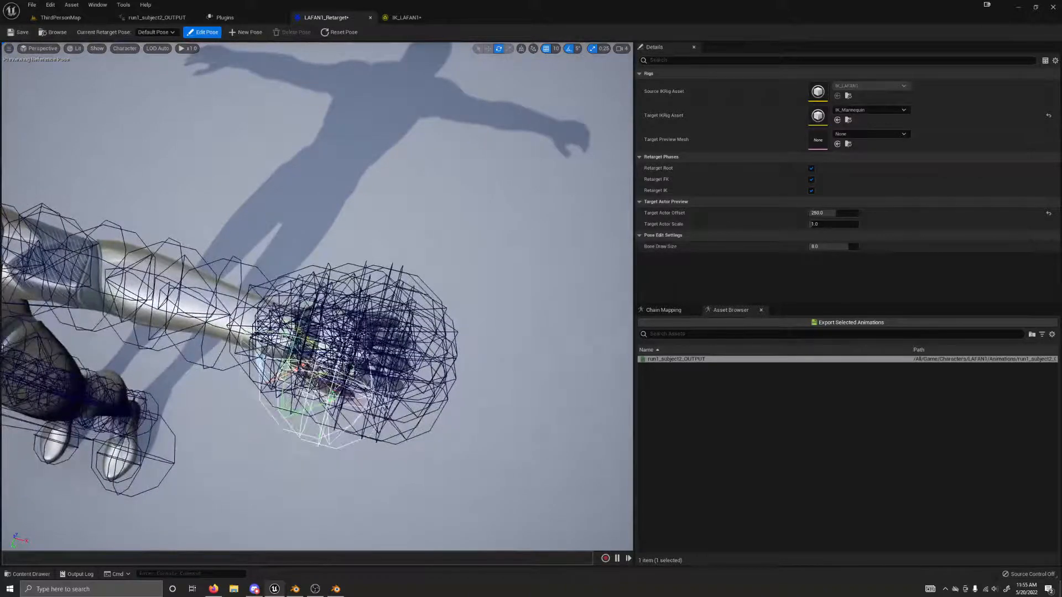
drag(262, 360, 271, 381)
click(226, 316)
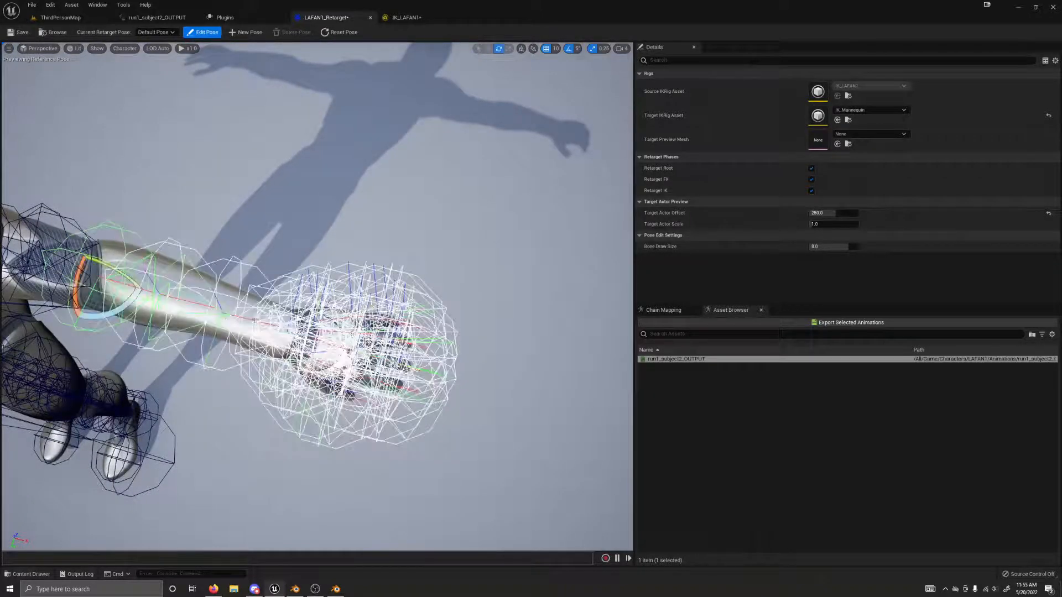
click(390, 326)
click(337, 376)
click(379, 316)
click(301, 340)
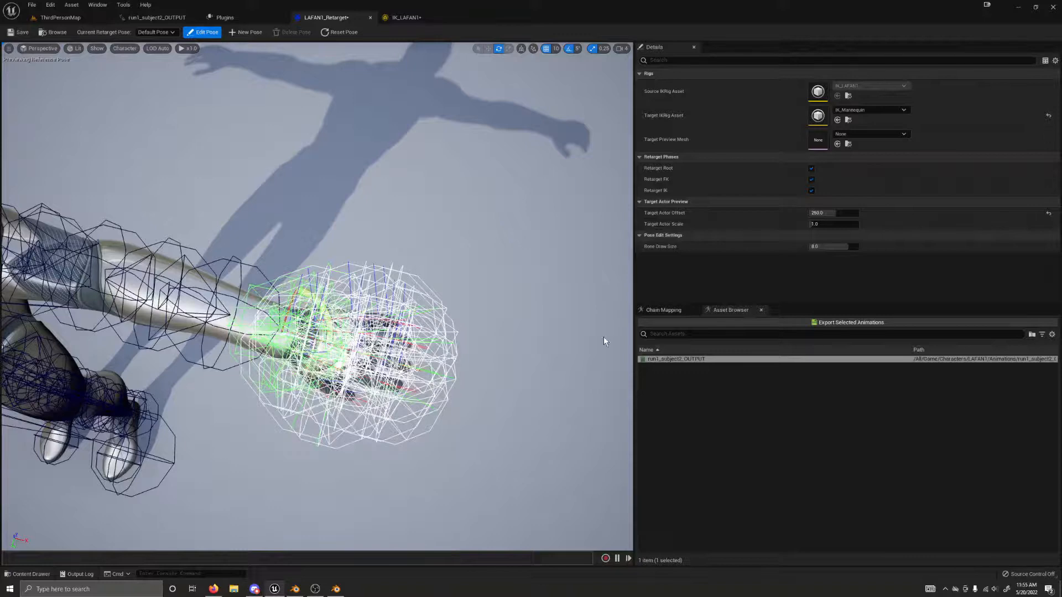
mouse_move(604, 342)
right_down()
mouse_move(498, 327)
mouse_move(526, 332)
mouse_move(525, 260)
mouse_move(604, 336)
right_up()
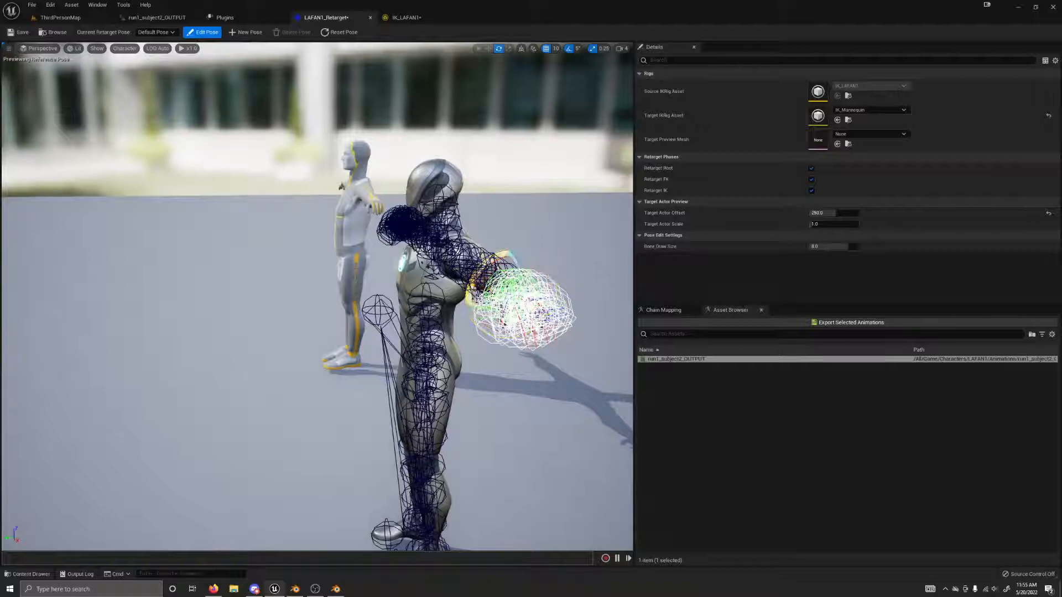
Clear the bone selection, leave retarget pose editing and view the source and target characters playing the animation side by side
click(275, 76)
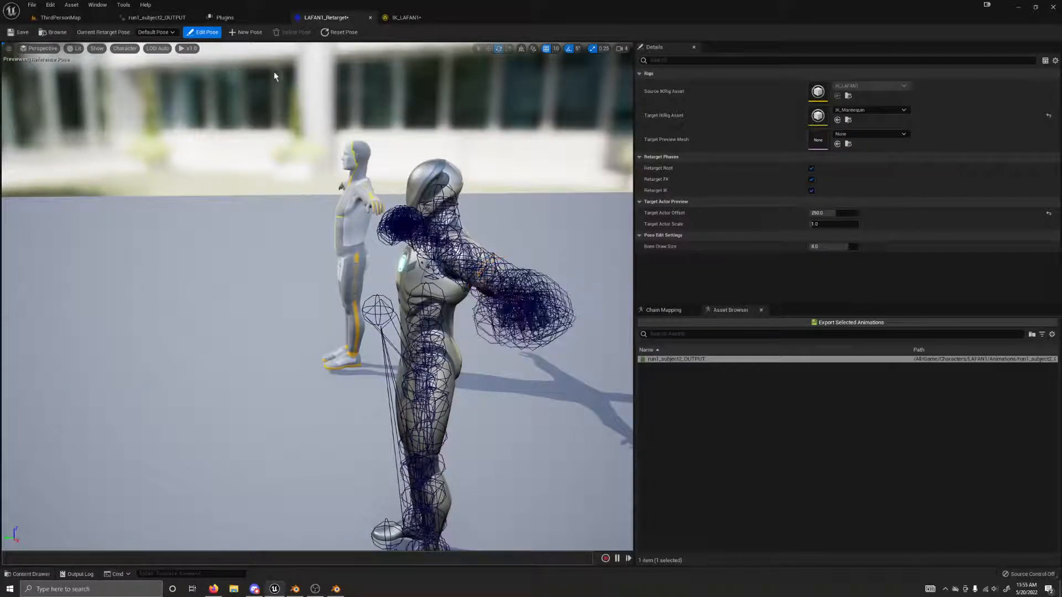
click(205, 32)
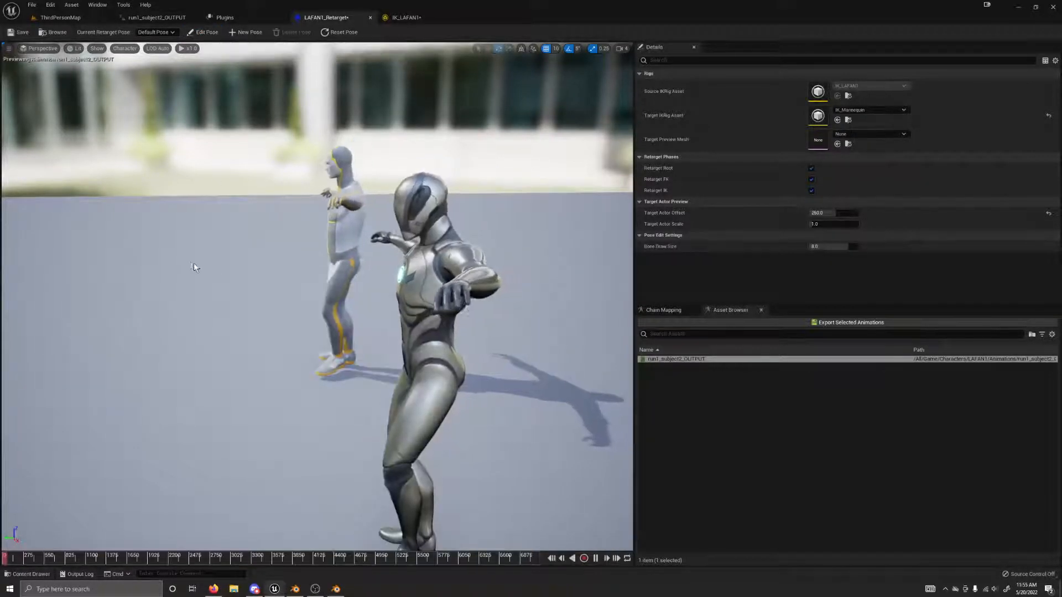
right_drag(194, 263, 320, 280)
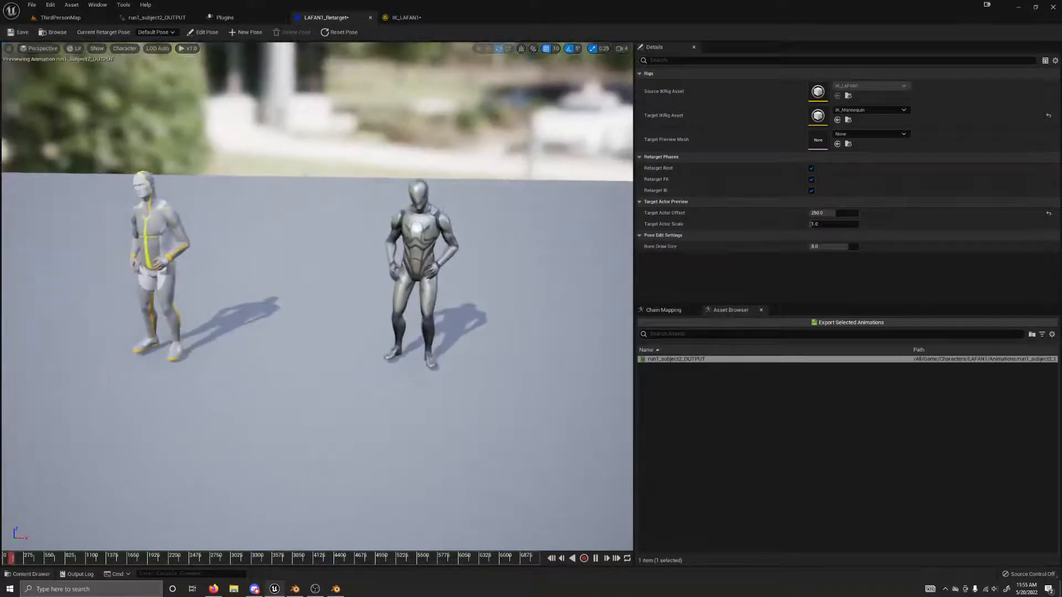
Check the conversion in Blender, then return to Unreal Engine and select the run1_subject2_OUTPUT animation in the retargeter
click(337, 589)
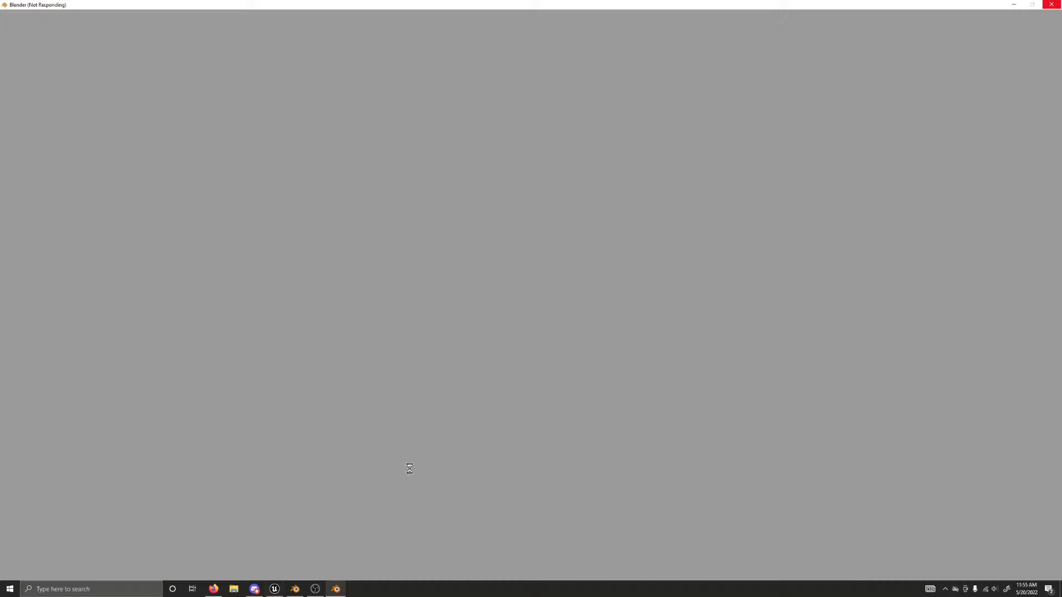
click(280, 589)
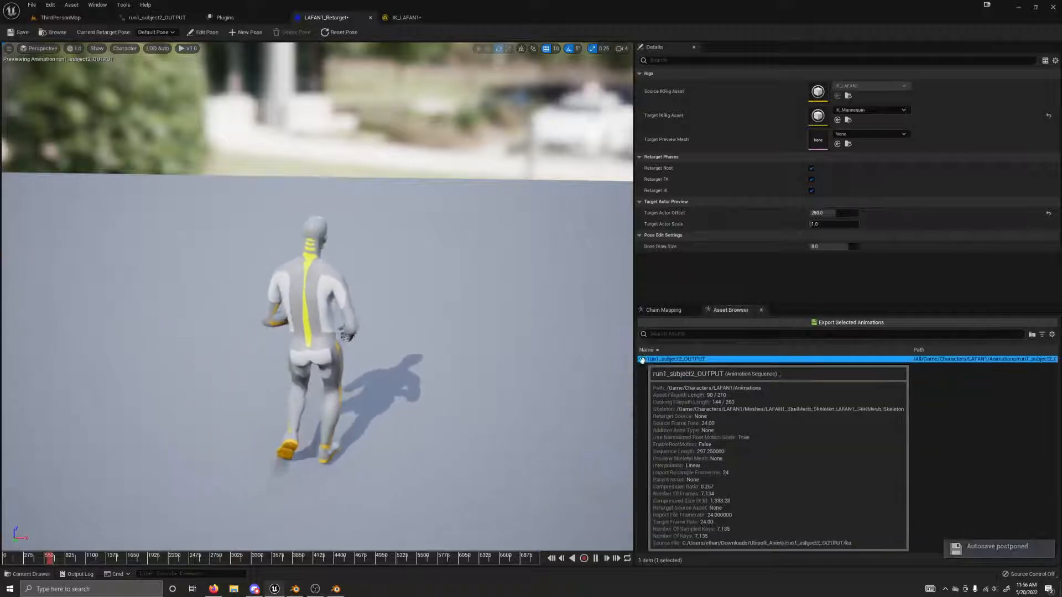
click(672, 360)
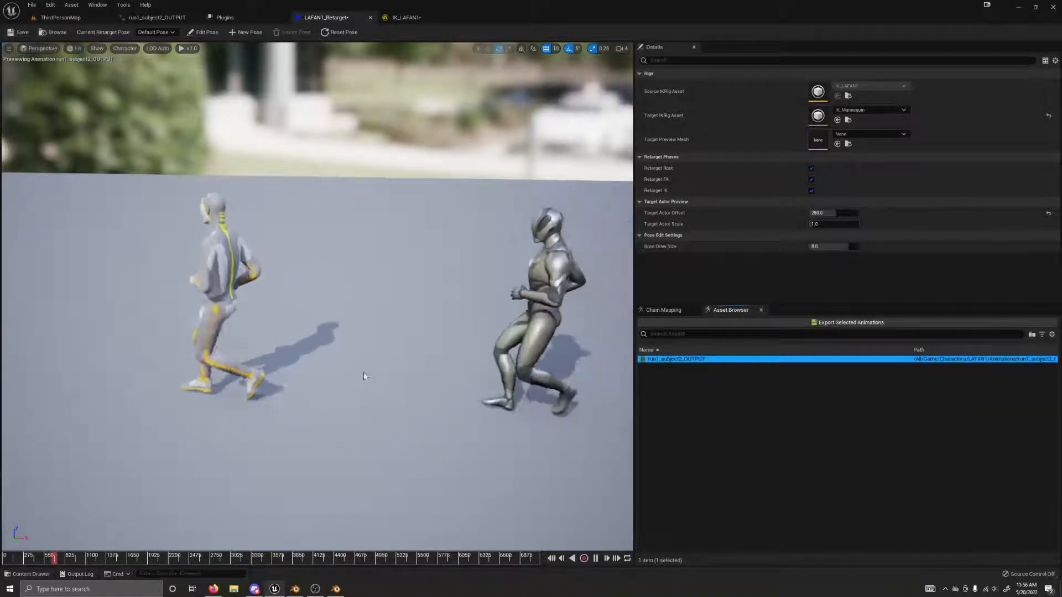
Bring up the ThirdPersonMap level and inspect its obstacle course down to the large rounded block
right_drag(365, 374, 334, 358)
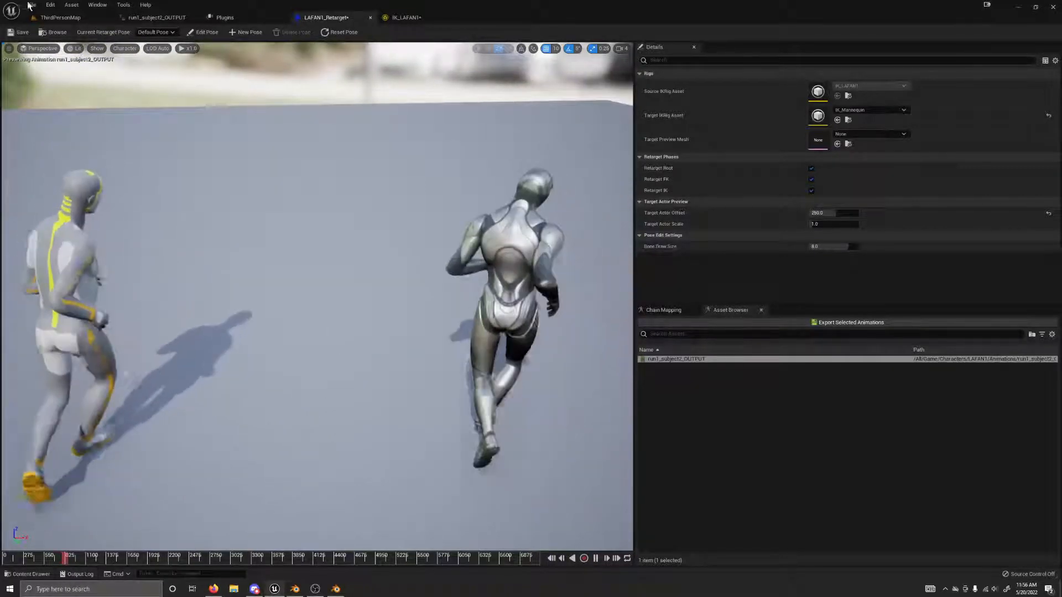
click(82, 19)
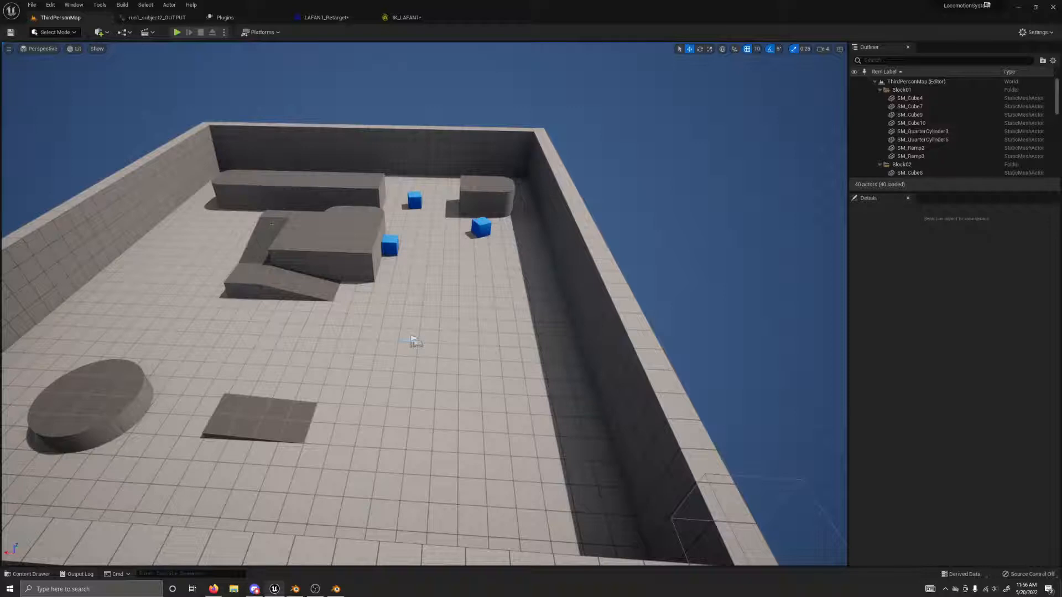
right_drag(272, 224, 454, 162)
key(w)
key(q)
key(w)
key(q)
key(e)
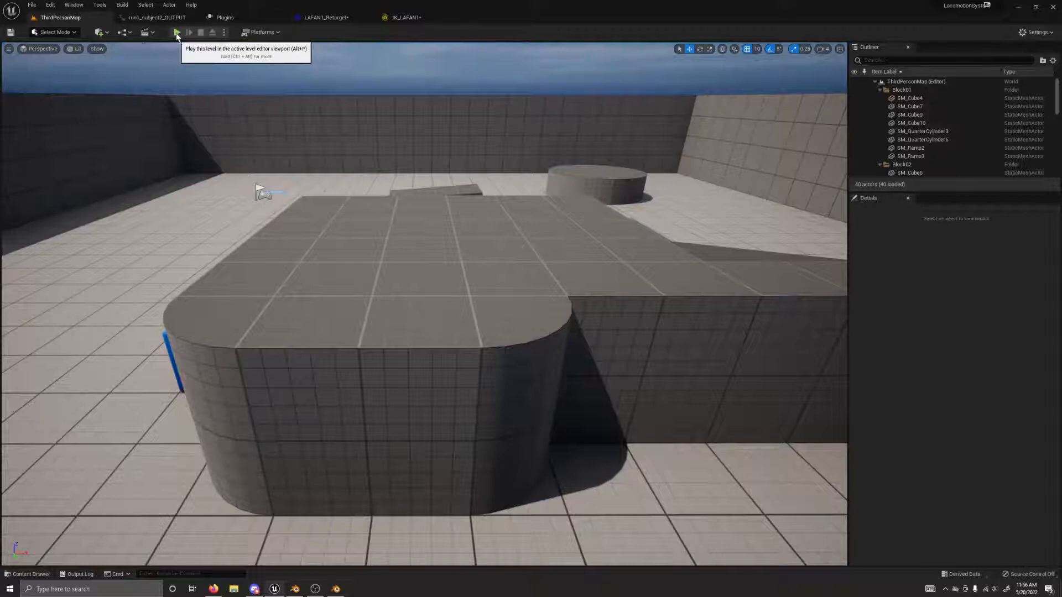
Play the level in the editor, run and jump the mannequin across the blocks and blue cubes, and end the session
key(alt+p)
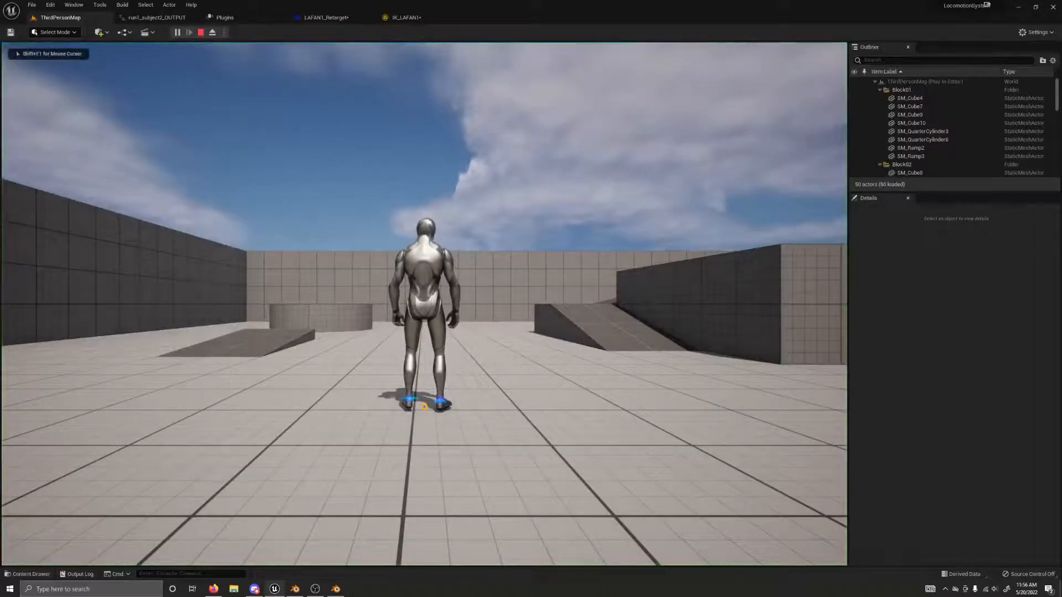
key(w)
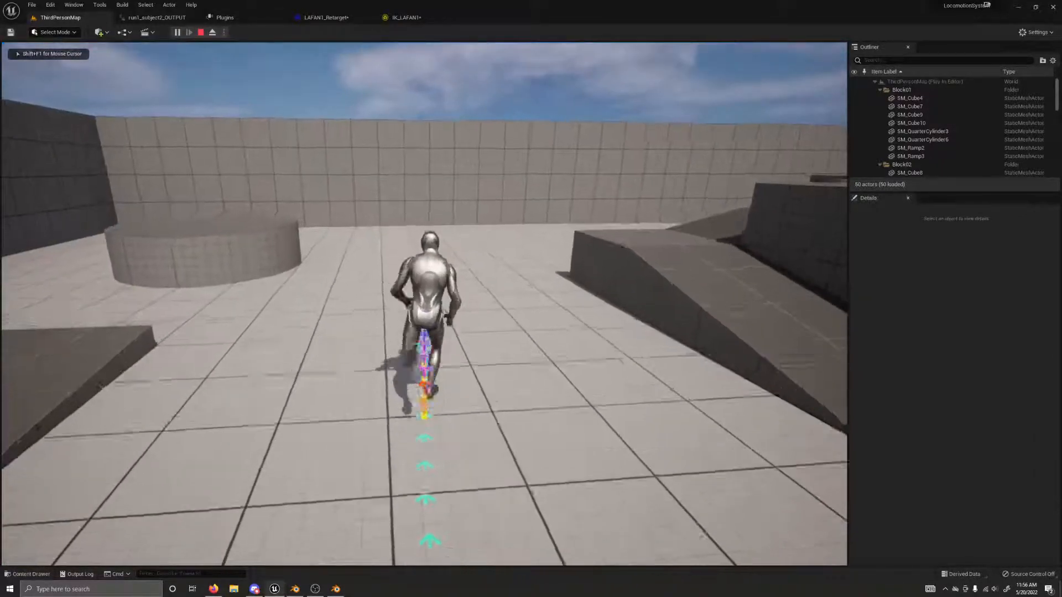
key(space)
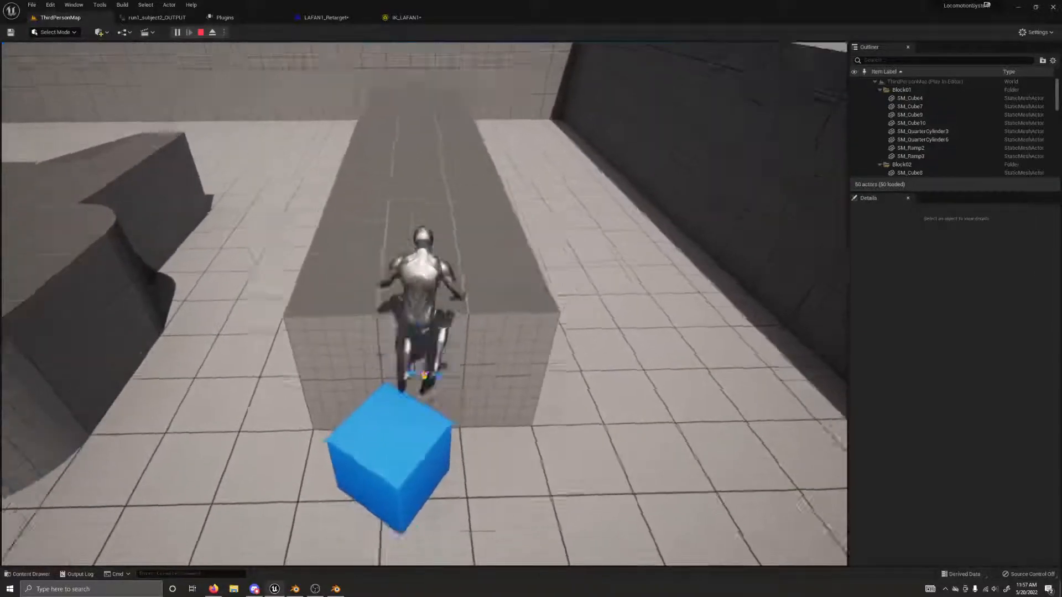
key(space)
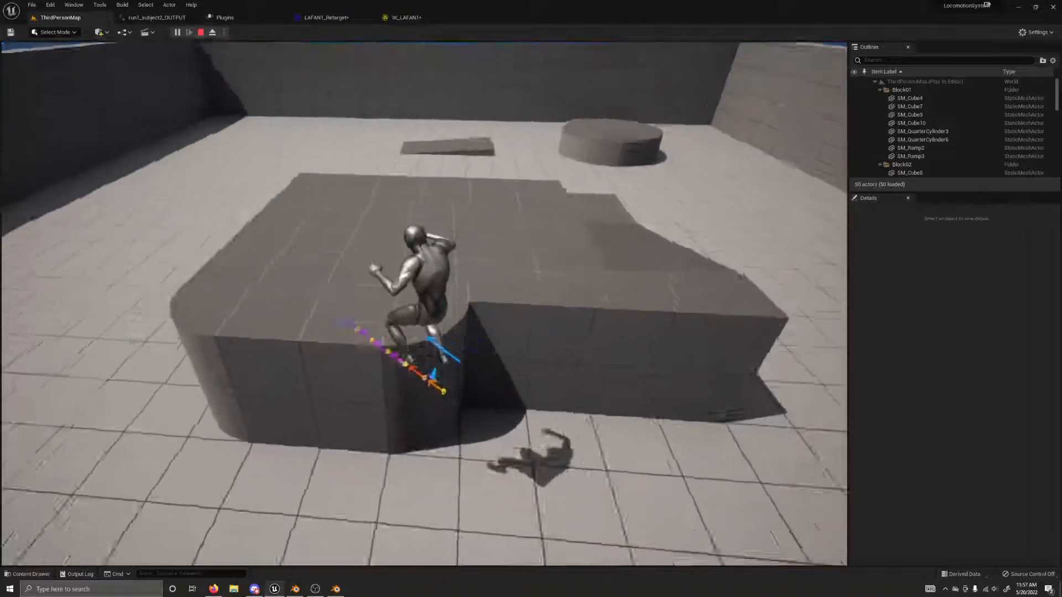
key(w)
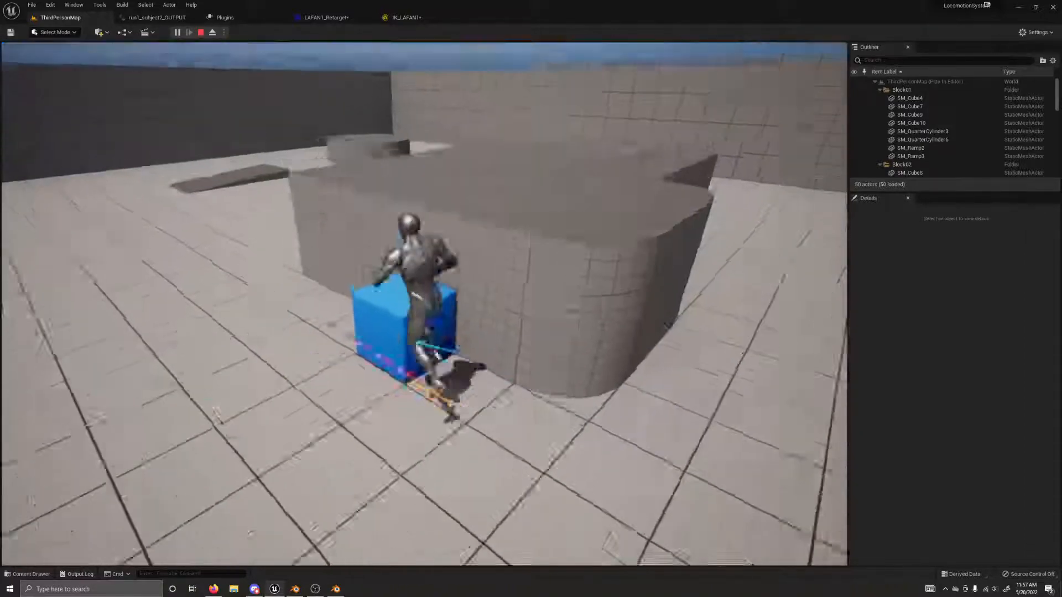
key(space)
key(space)
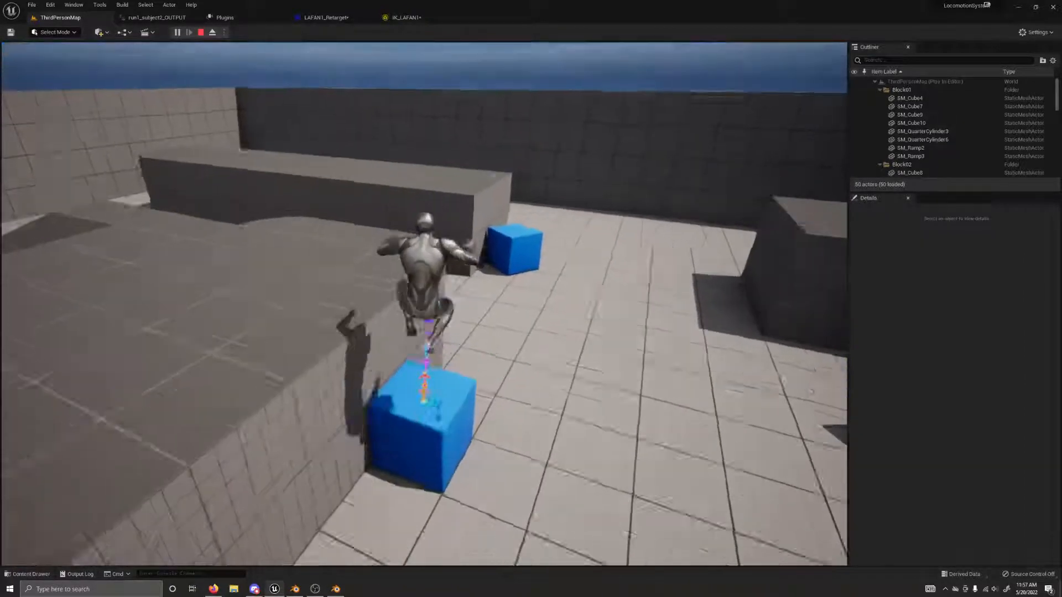
key(space)
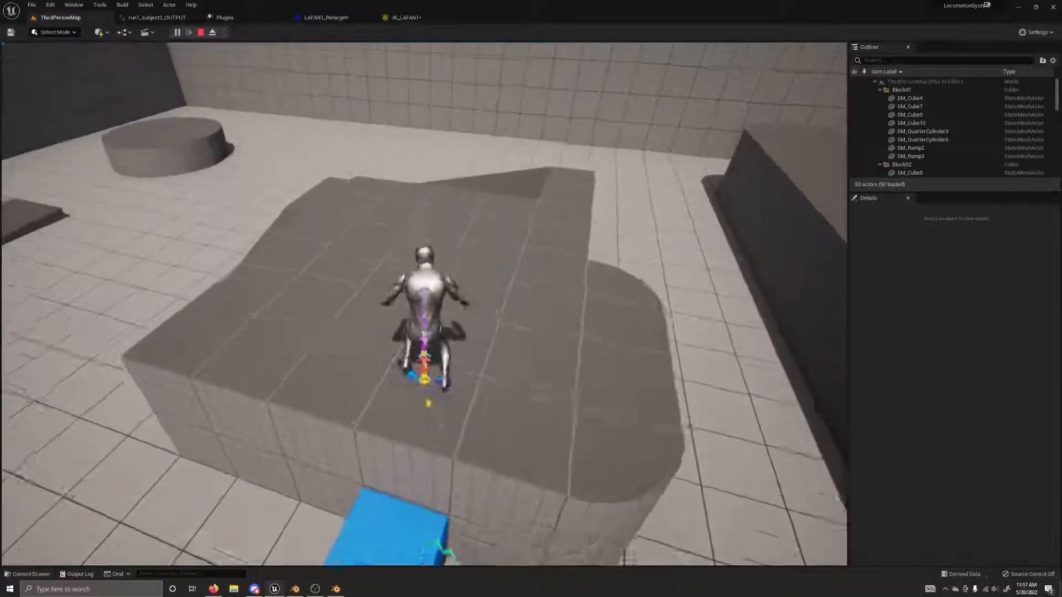
key(space)
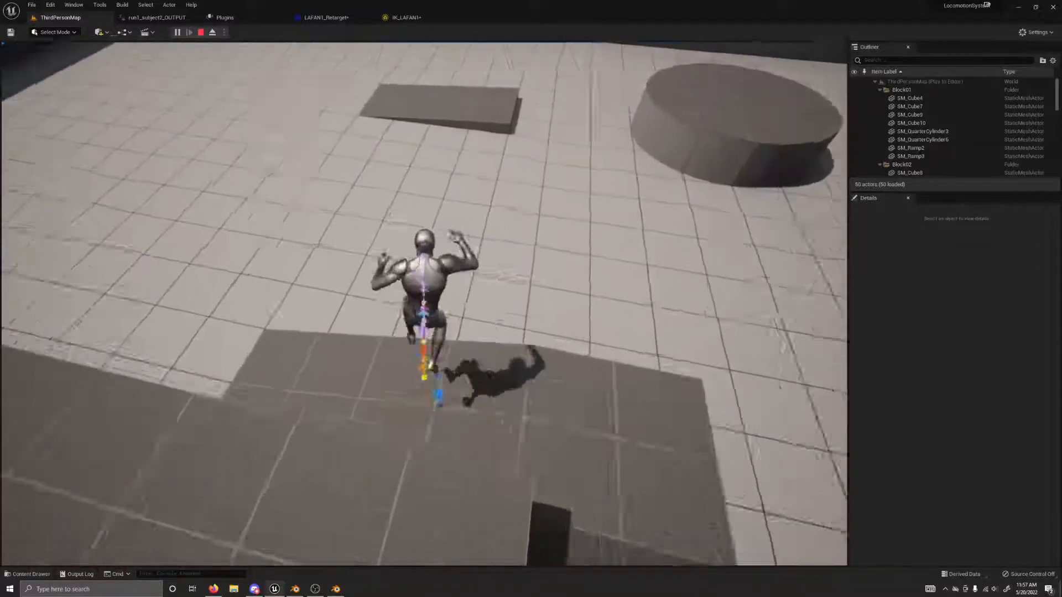
key(shift+F1)
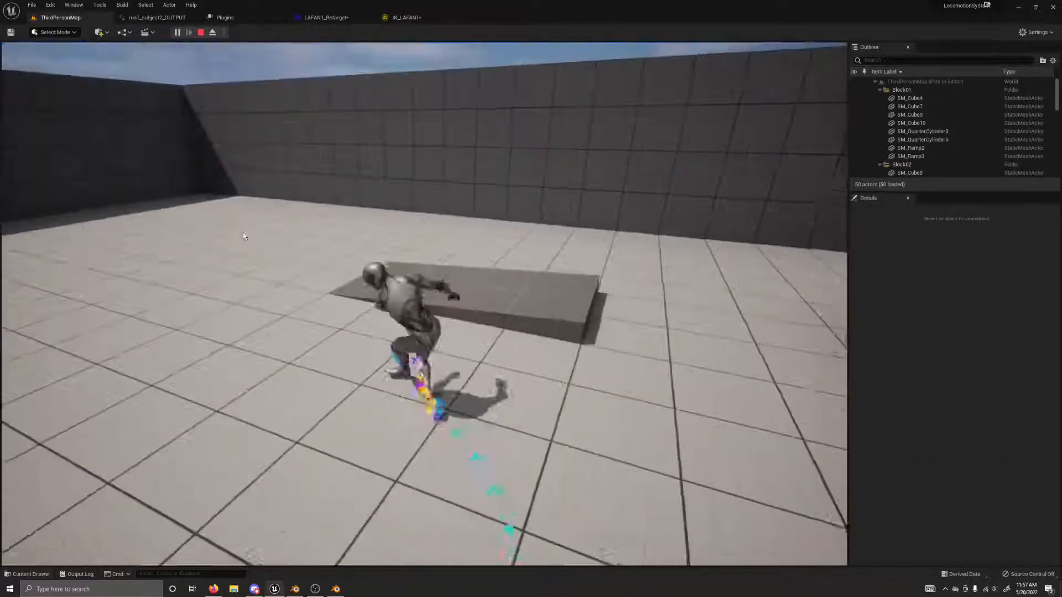
key(Escape)
Turn on the FPS display in the level viewport
click(8, 49)
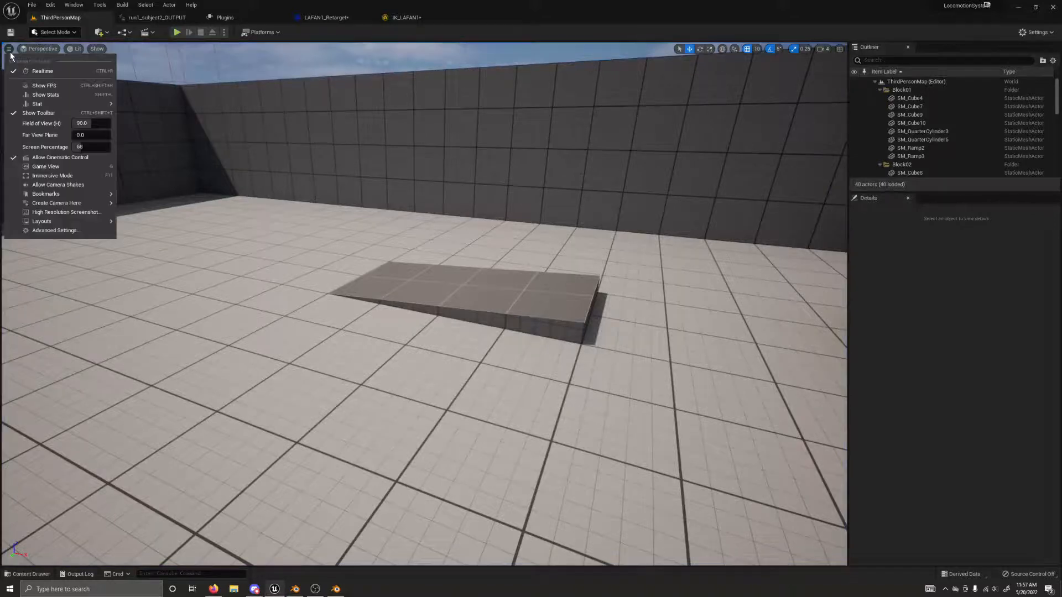
click(34, 87)
right_drag(76, 118, 138, 100)
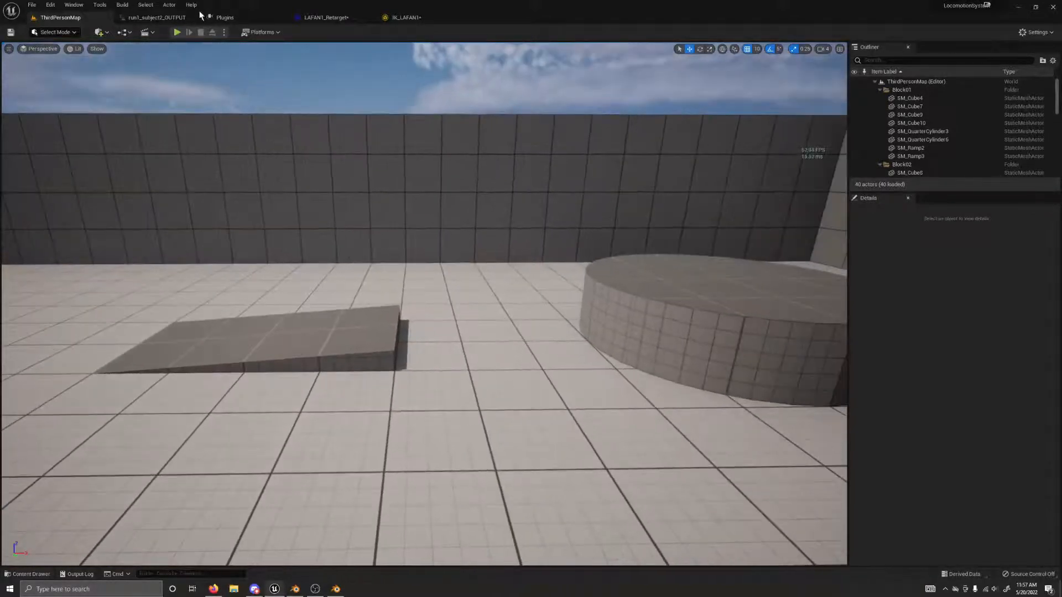
Play-test the level with the frame rate shown, running and jumping the mannequin over the ramps, blocks and cubes, and stop the session
click(177, 32)
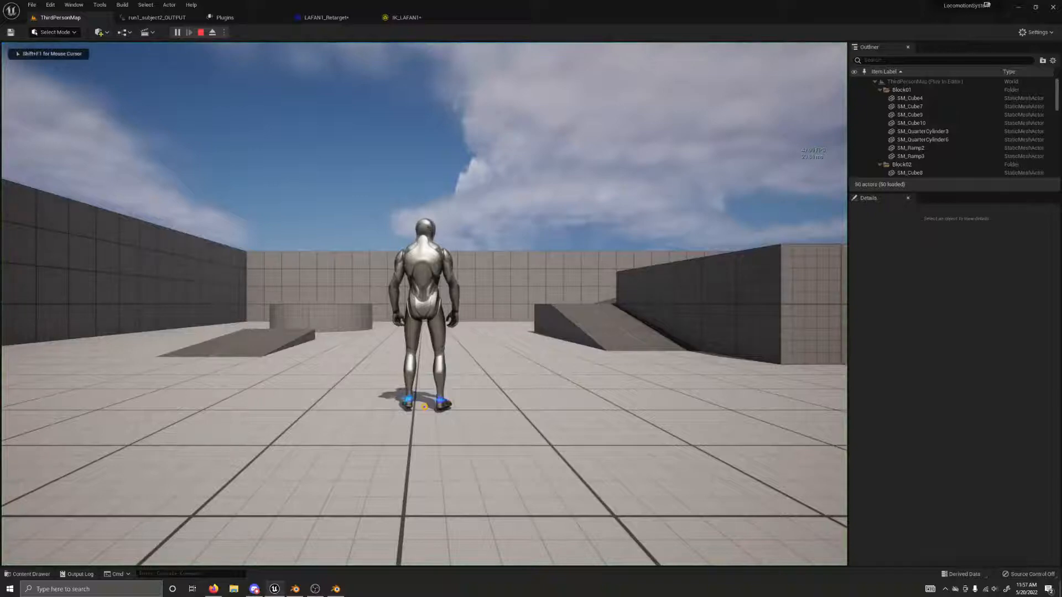
key(w)
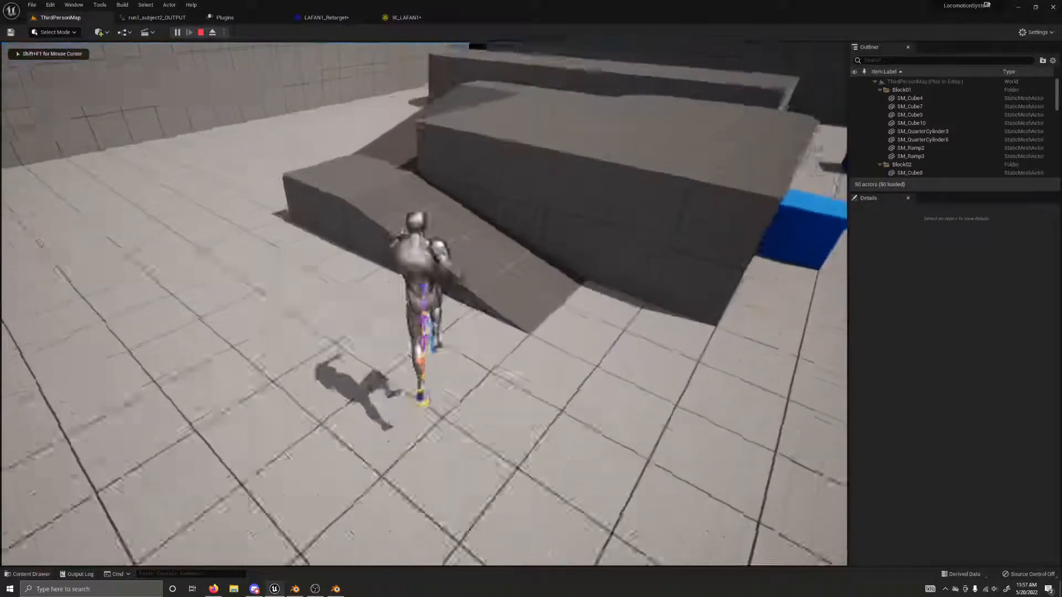
key(space)
key(w)
key(space)
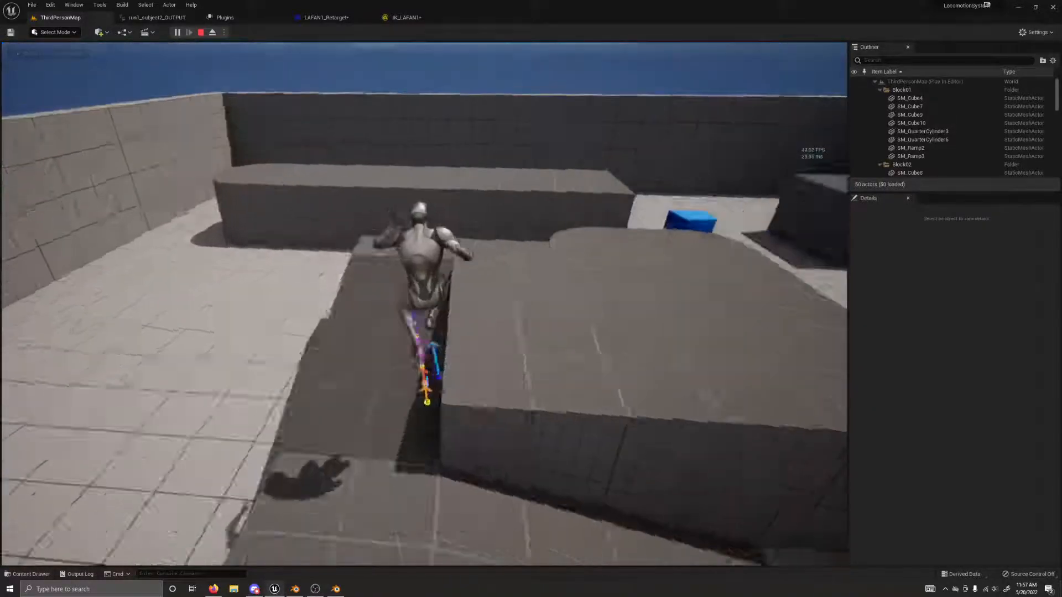
key(w)
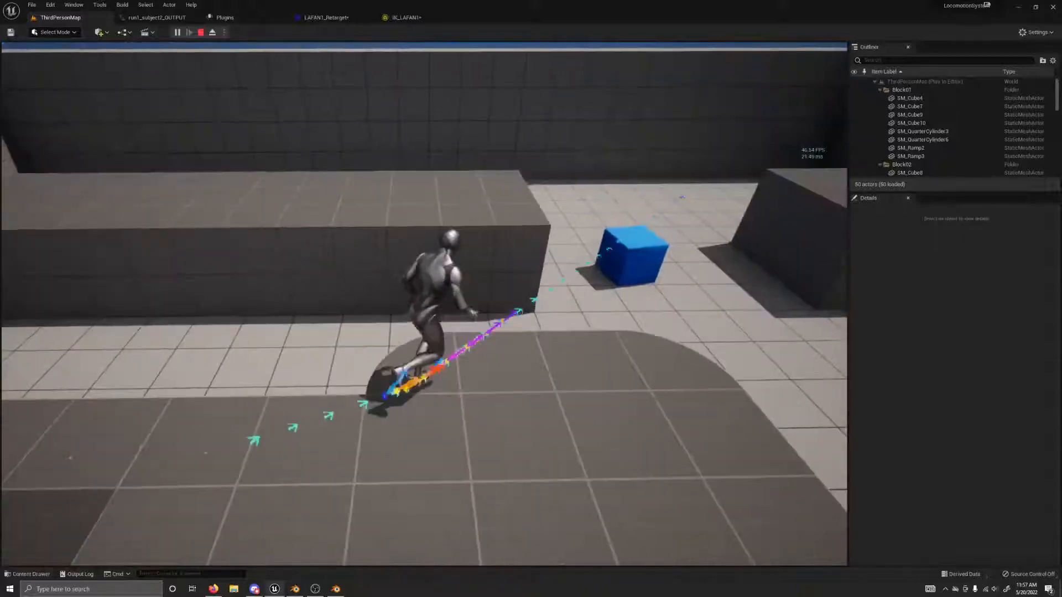
key(space)
key(w)
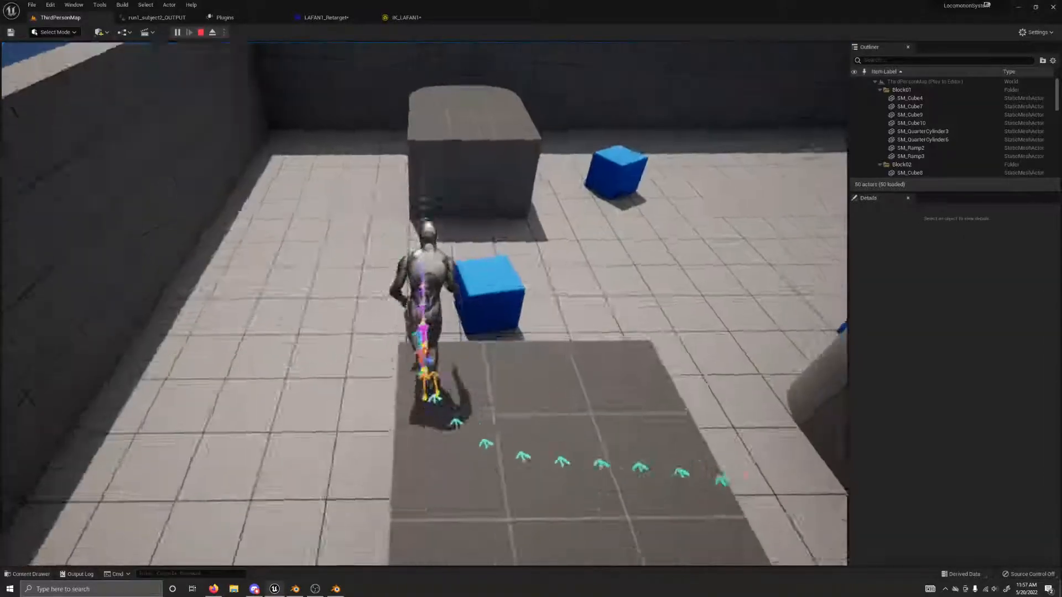
key(space)
key(w)
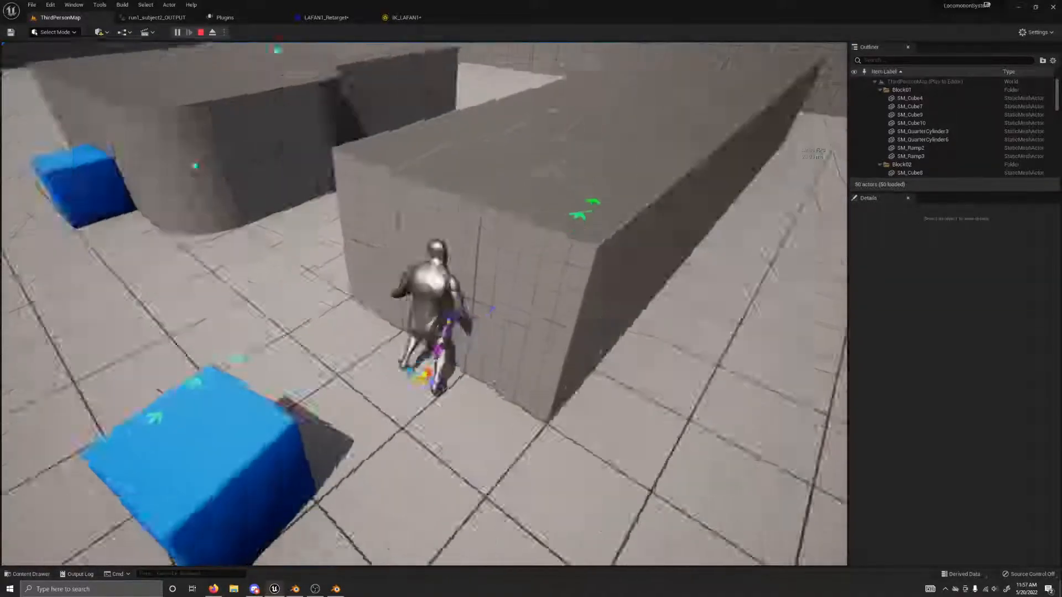
key(w)
key(space)
key(space)
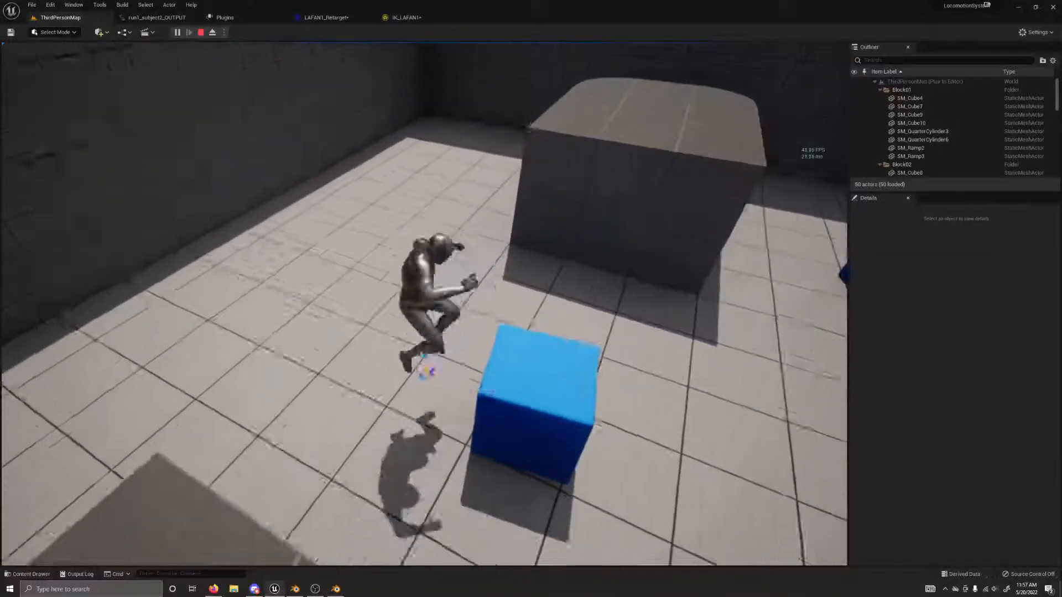
key(w)
key(space)
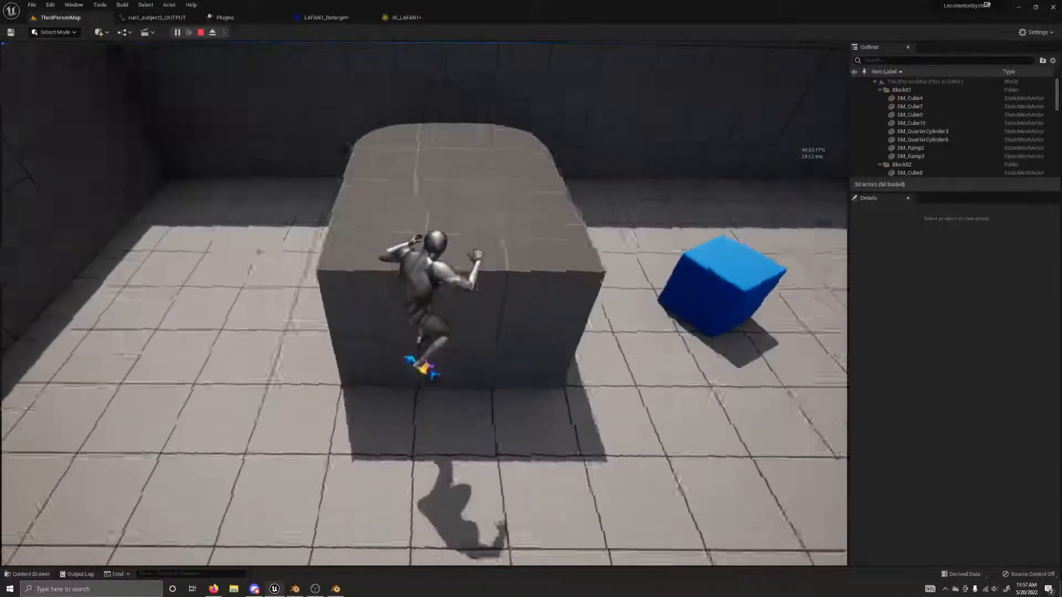
key(w)
key(space)
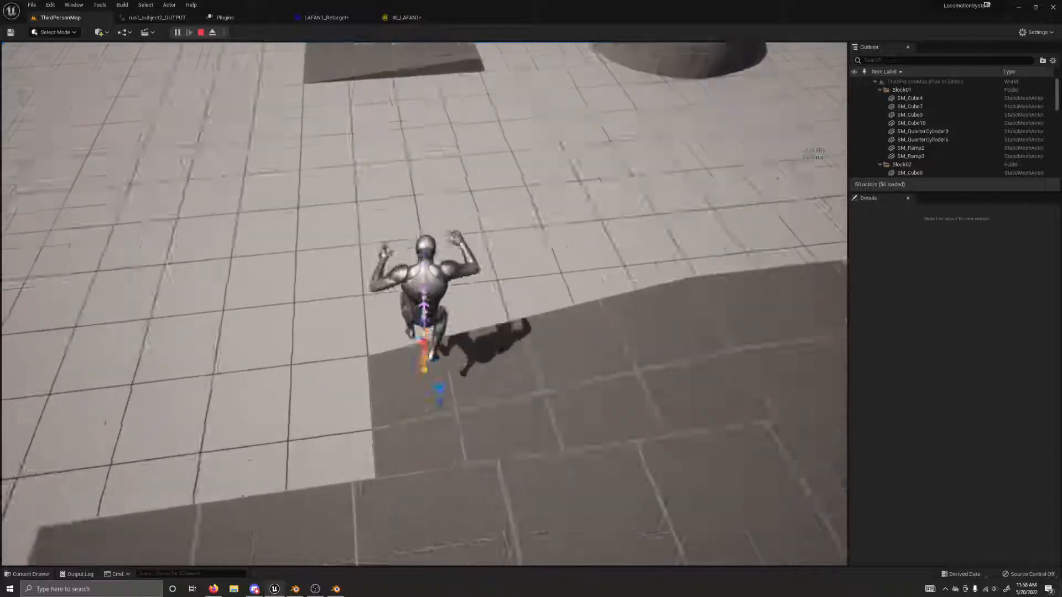
key(Escape)
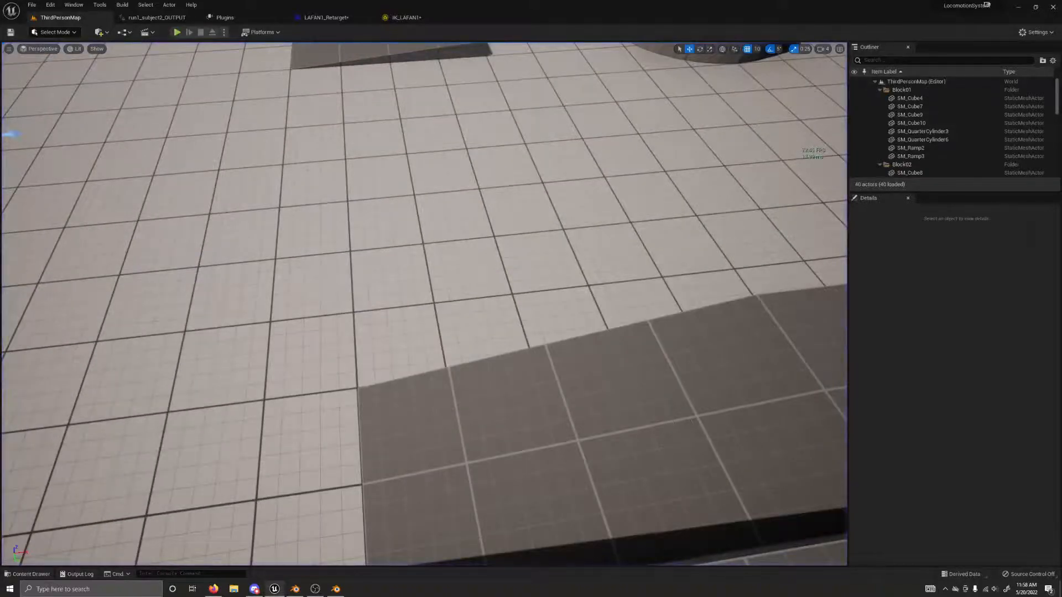
Check on the Blender window and return to the Unreal level editor
right_drag(416, 355, 383, 303)
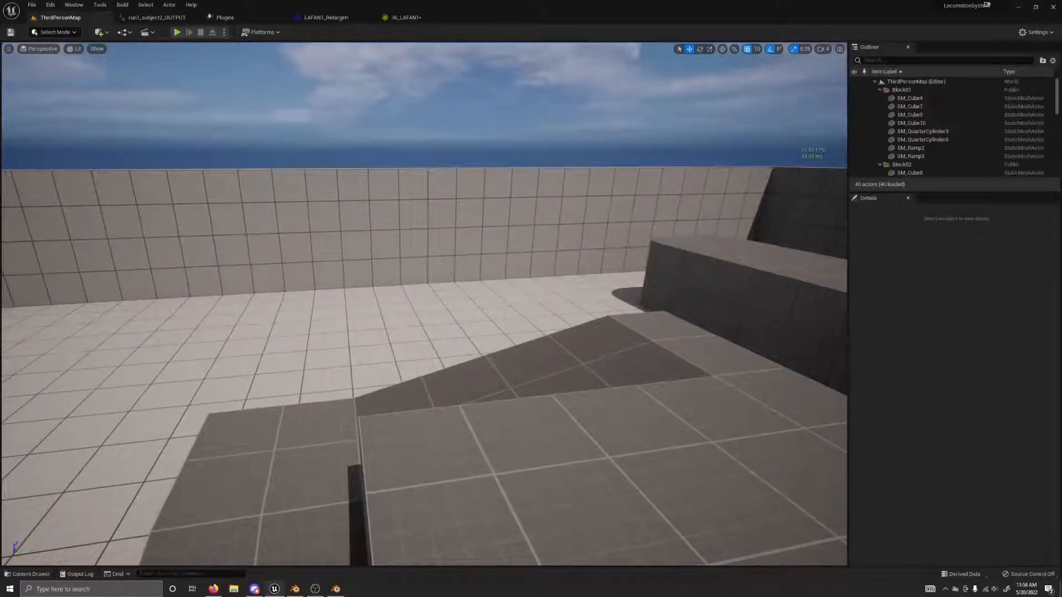
click(336, 590)
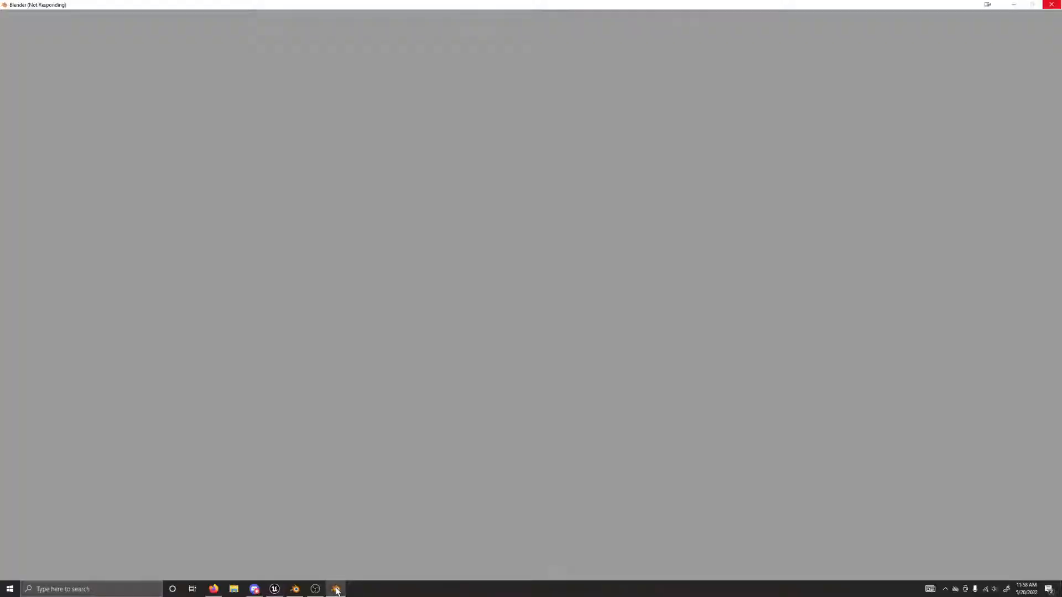
click(336, 590)
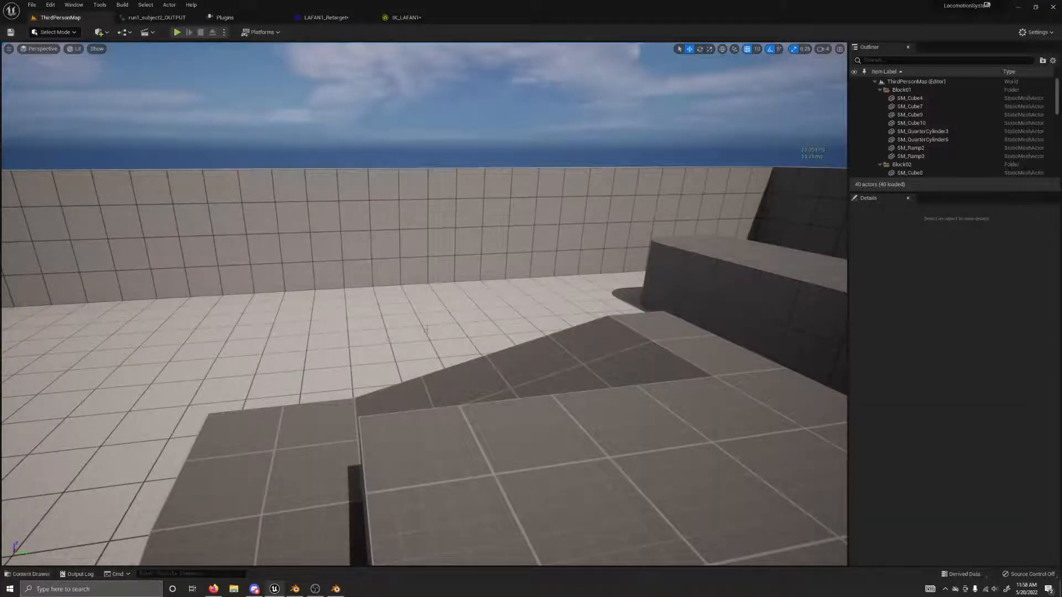
key(w)
right_drag(386, 303, 266, 299)
key(e)
key(s)
key(a)
key(w)
key(d)
key(w)
key(w)
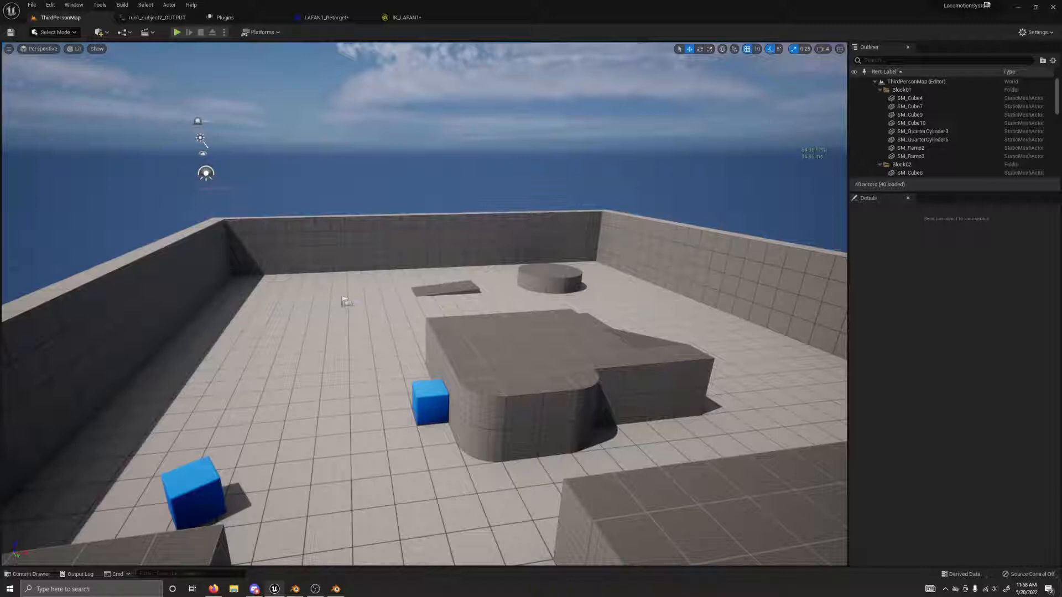
right_drag(265, 299, 392, 354)
key(a)
key(s)
key(w)
key(s)
key(w)
Show the project's root Content folder in the content browser and reduce the browser drawer's height to reveal more of the level
key(ctrl+space)
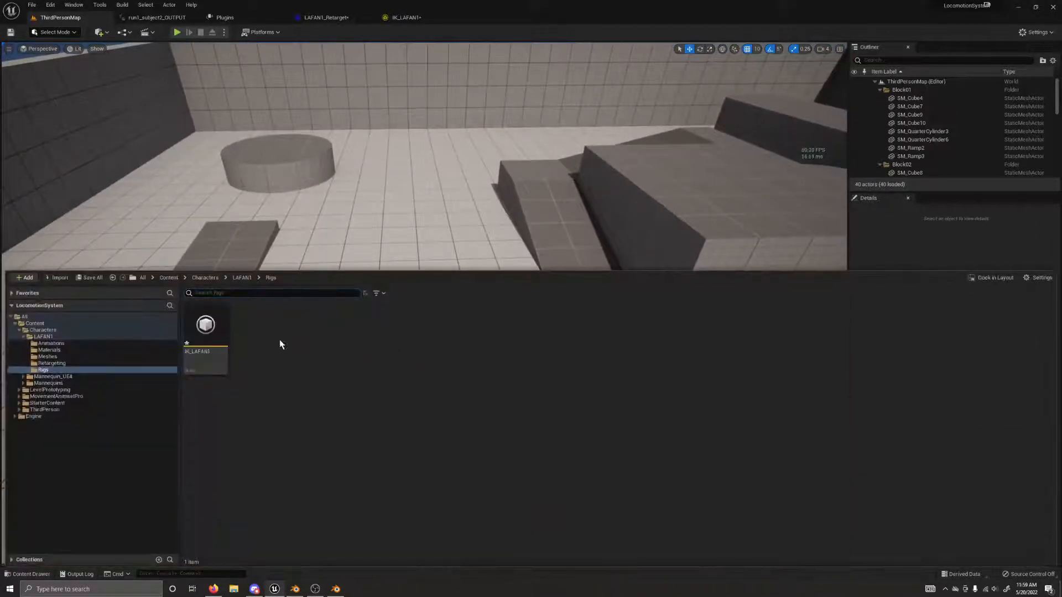
click(170, 279)
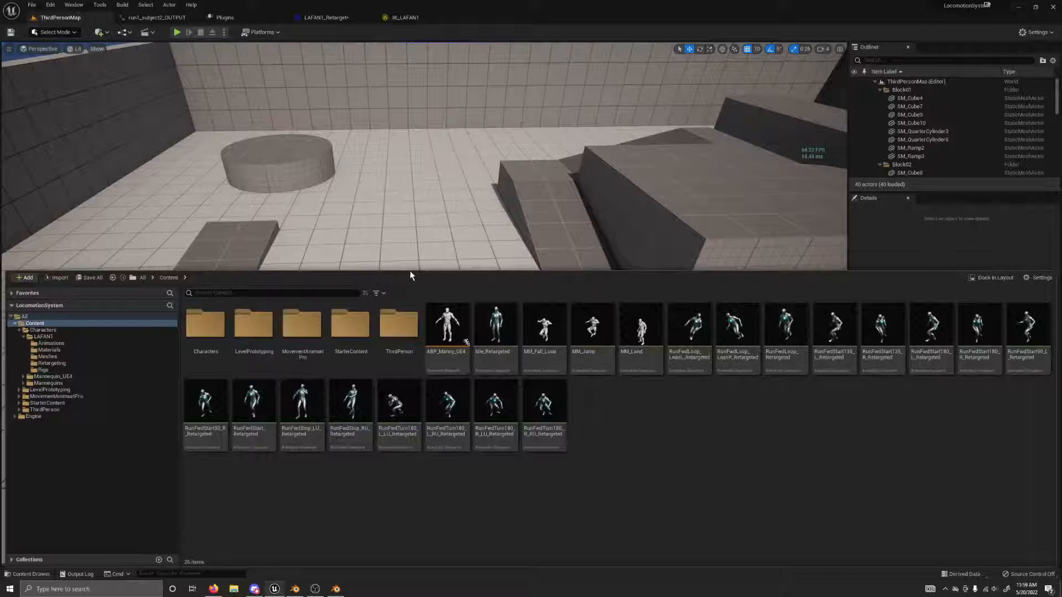
drag(410, 271, 416, 373)
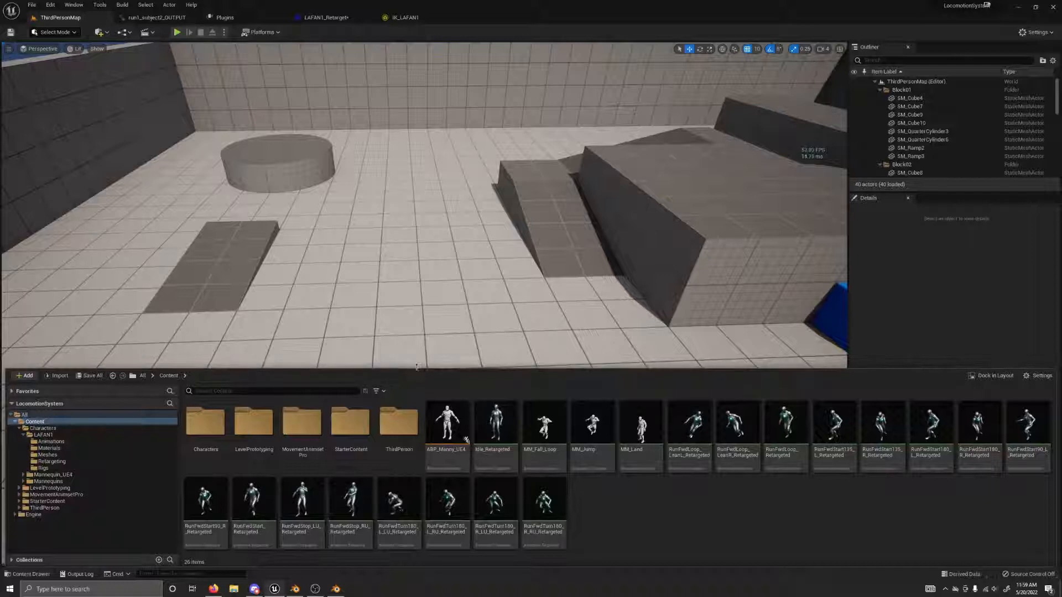
drag(418, 365, 420, 371)
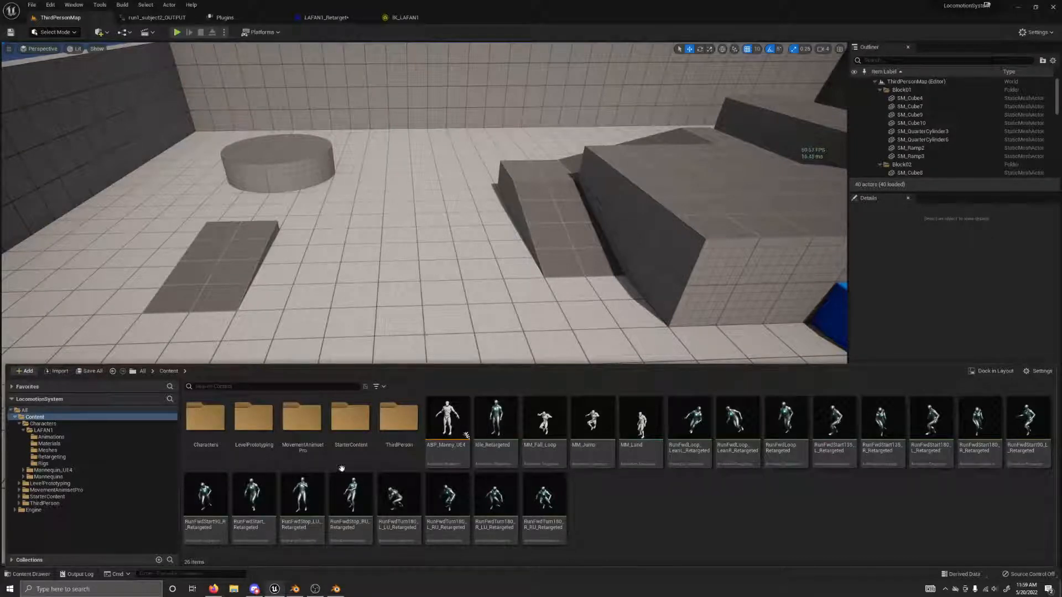
Look at Blender's progress again and go back to the ThirdPersonMap level in Unreal
click(337, 590)
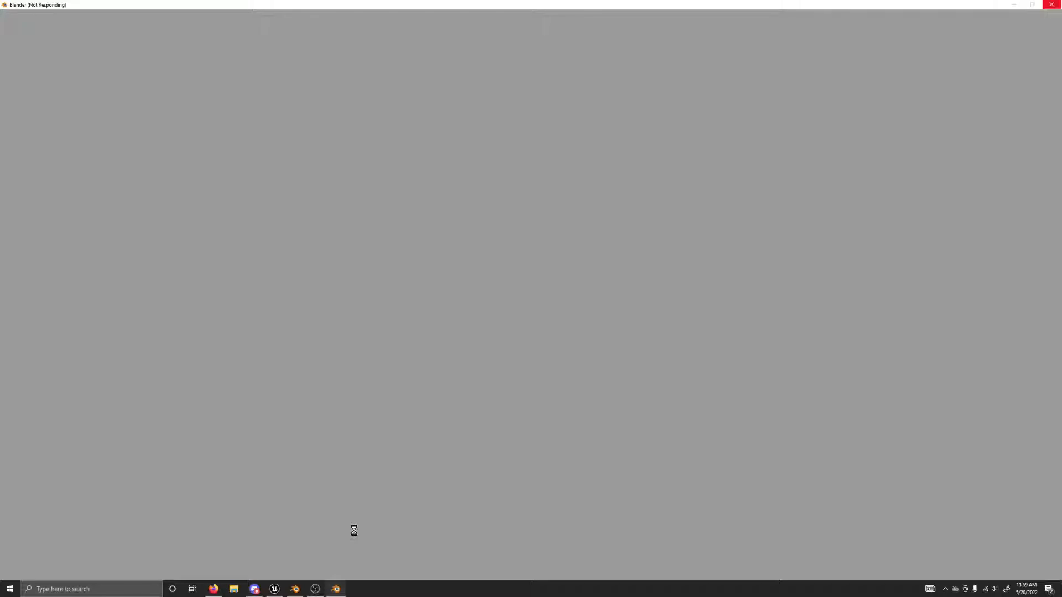
click(275, 589)
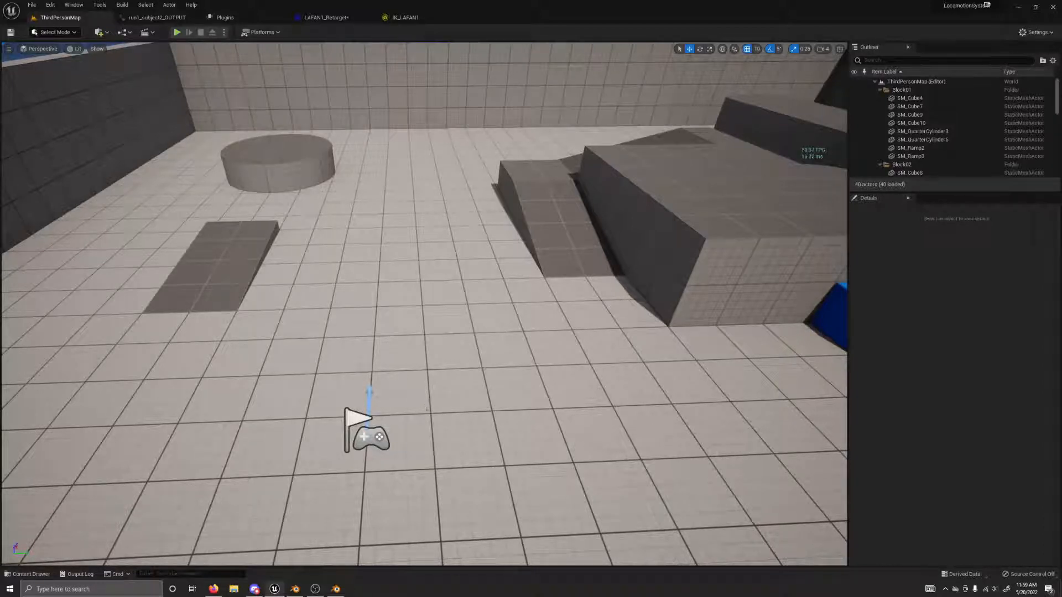
right_drag(431, 414, 398, 413)
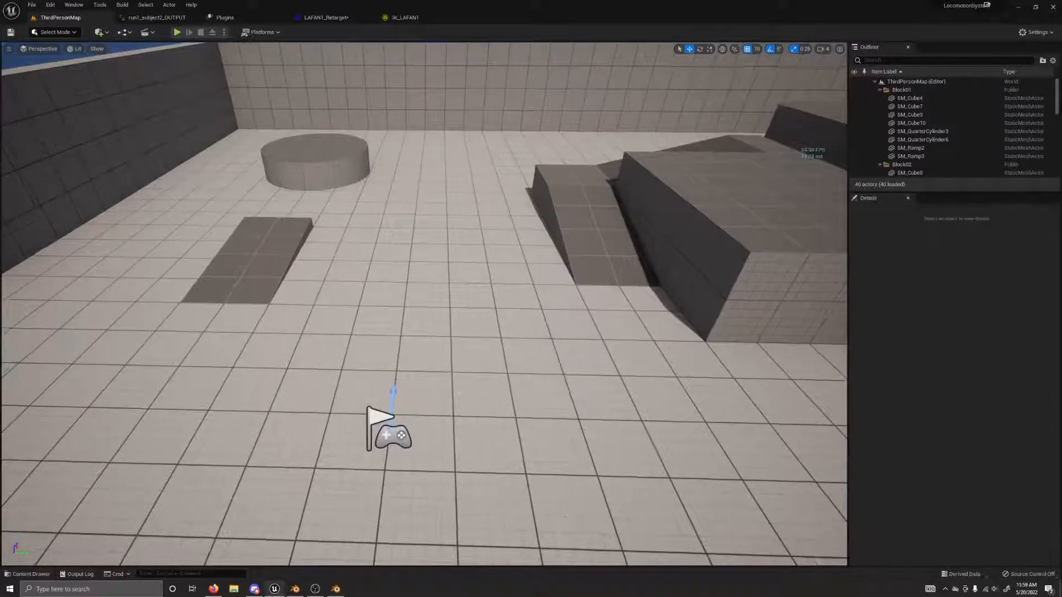
Look over the ThirdPersonMap level from a higher viewpoint, taking in the ramps, blocks and surrounding walls
mouse_move(444, 382)
right_down()
mouse_move(415, 380)
mouse_move(452, 368)
right_up()
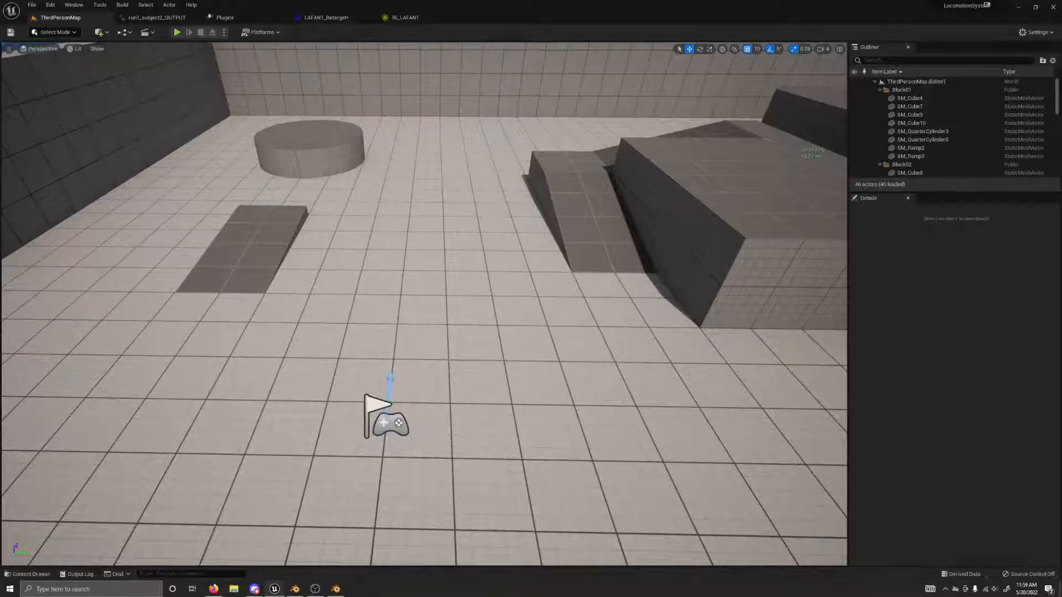
mouse_move(421, 368)
right_down()
mouse_move(421, 335)
mouse_move(422, 354)
mouse_move(326, 323)
mouse_move(257, 333)
mouse_move(257, 343)
mouse_move(390, 343)
mouse_move(401, 365)
right_up()
key(w)
key(w)
key(d)
key(s)
key(d)
key(s)
key(w)
key(s)
key(a)
key(q)
key(s)
key(a)
key(w)
key(s)
key(e)
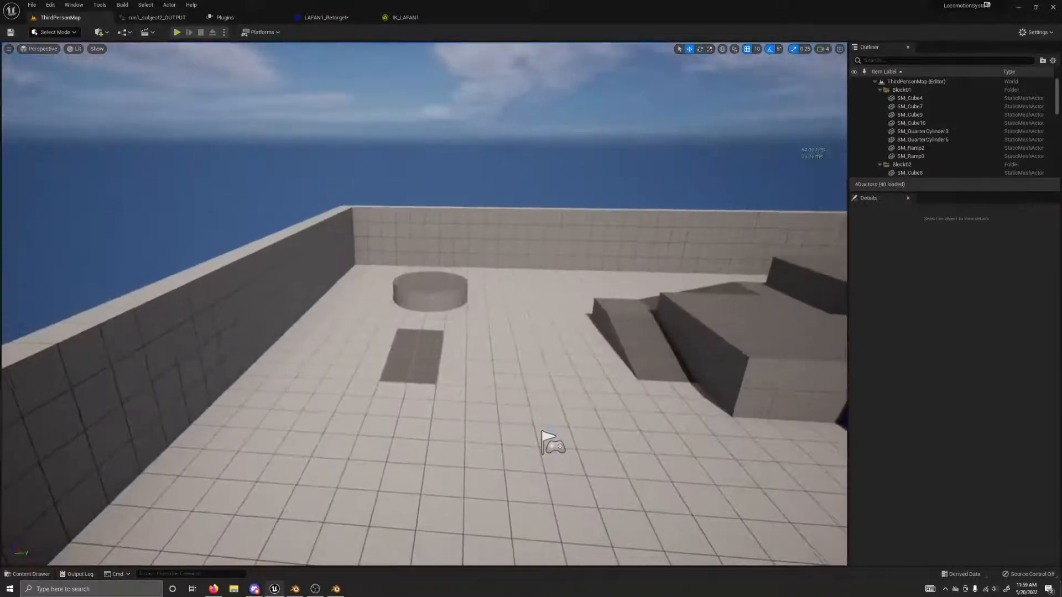
View the run1_subject2_OUTPUT and LAFAN1_Retarget editors, then close the Plugins page and return to the ThirdPersonMap level
click(193, 17)
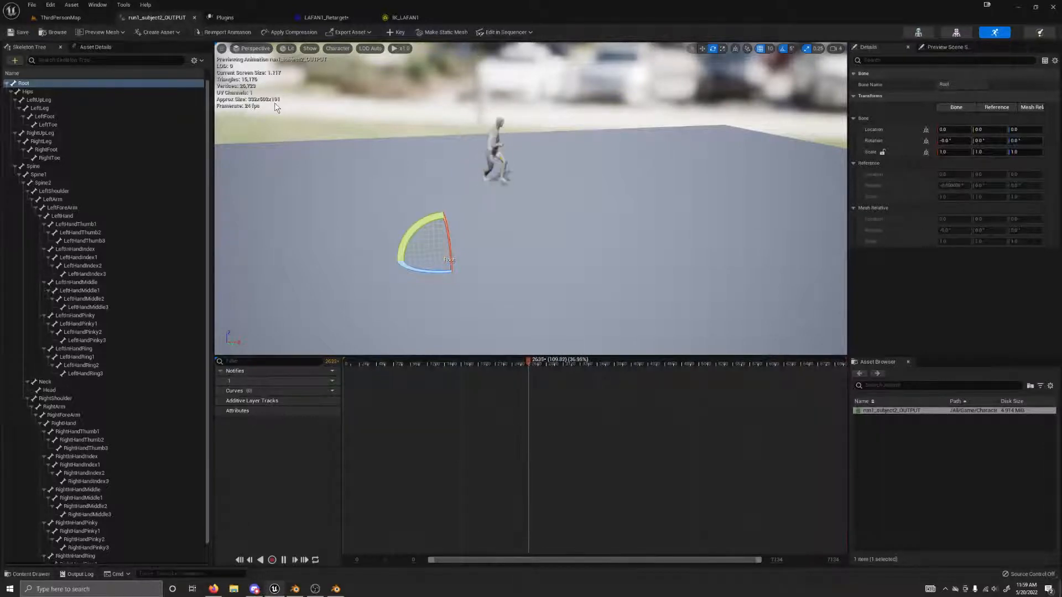
click(60, 18)
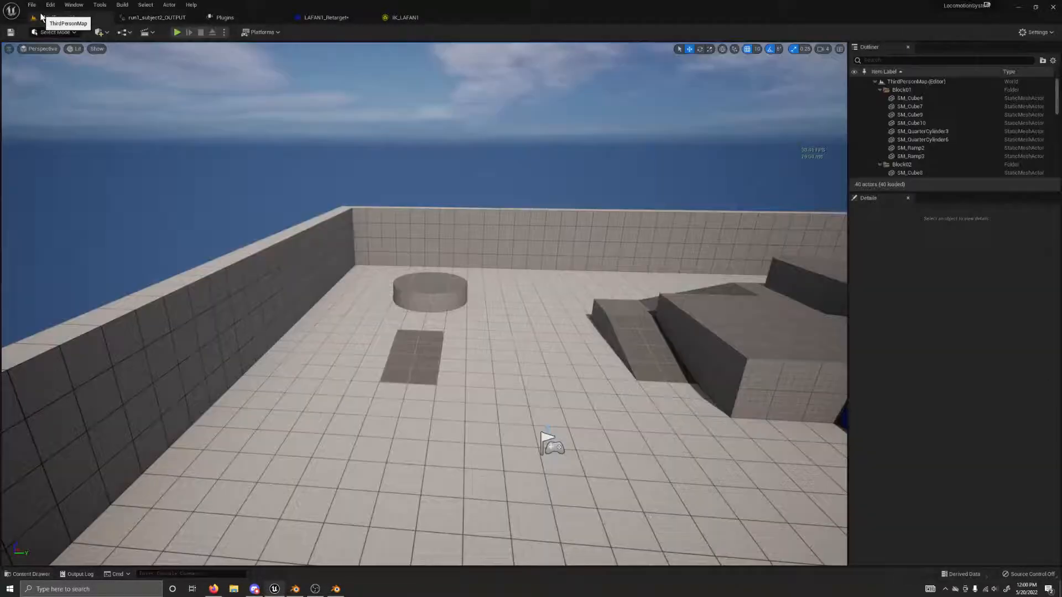
click(360, 21)
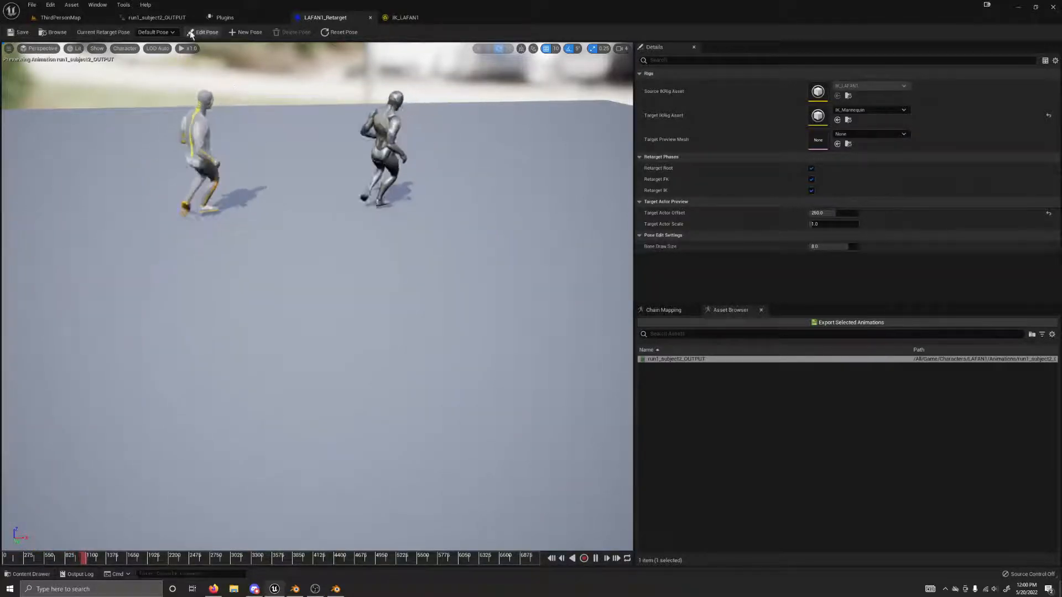
click(223, 17)
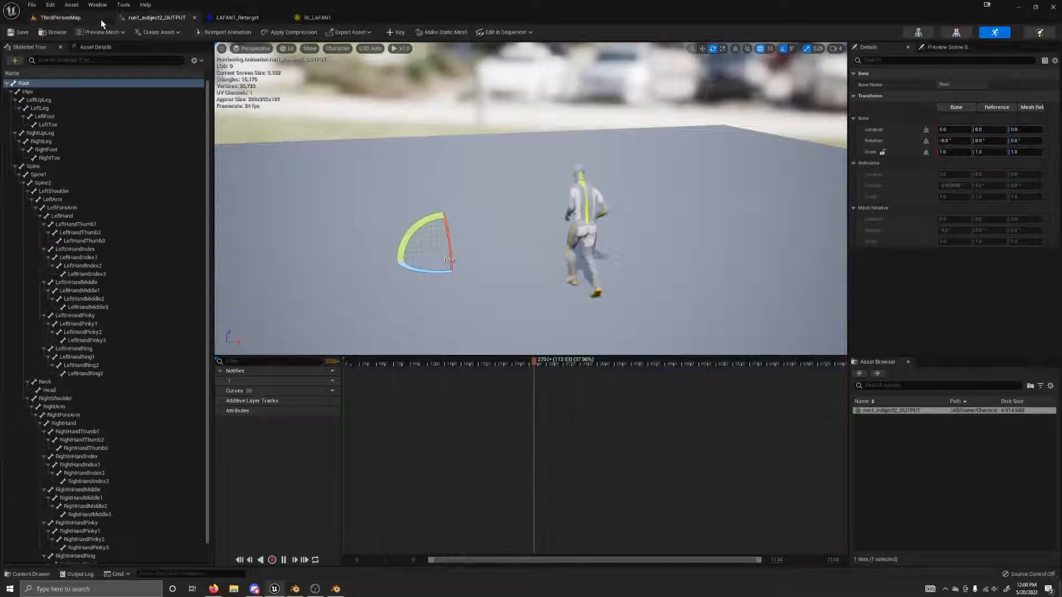
click(79, 19)
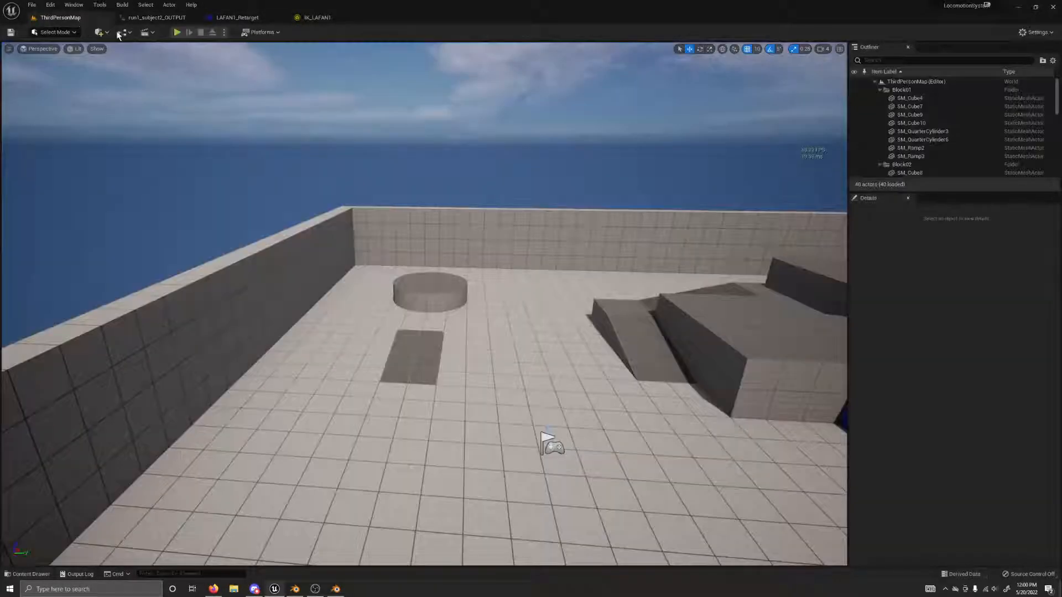
Browse to Characters/Mannequins/Animations in the project content and open the ABP_Manny animation blueprint
right_drag(425, 304, 473, 380)
key(ctrl+space)
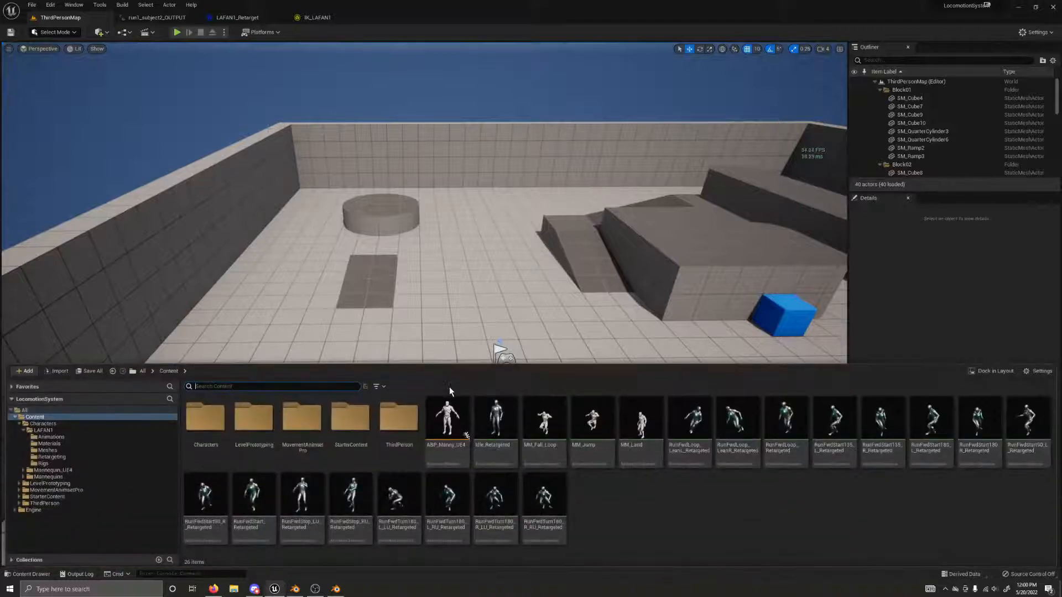
double_click(212, 436)
double_click(290, 436)
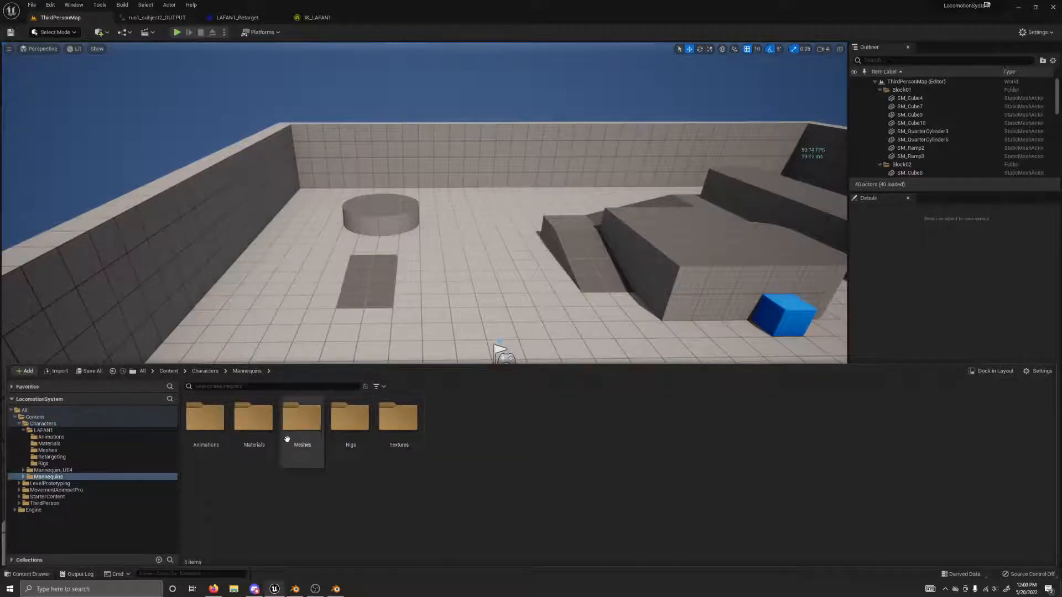
double_click(205, 421)
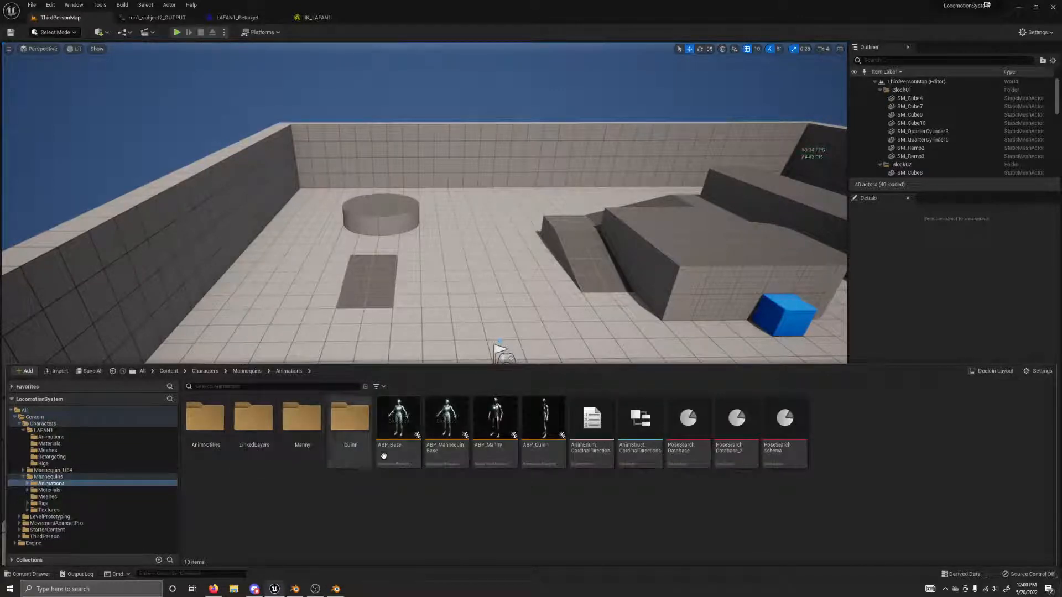
click(484, 456)
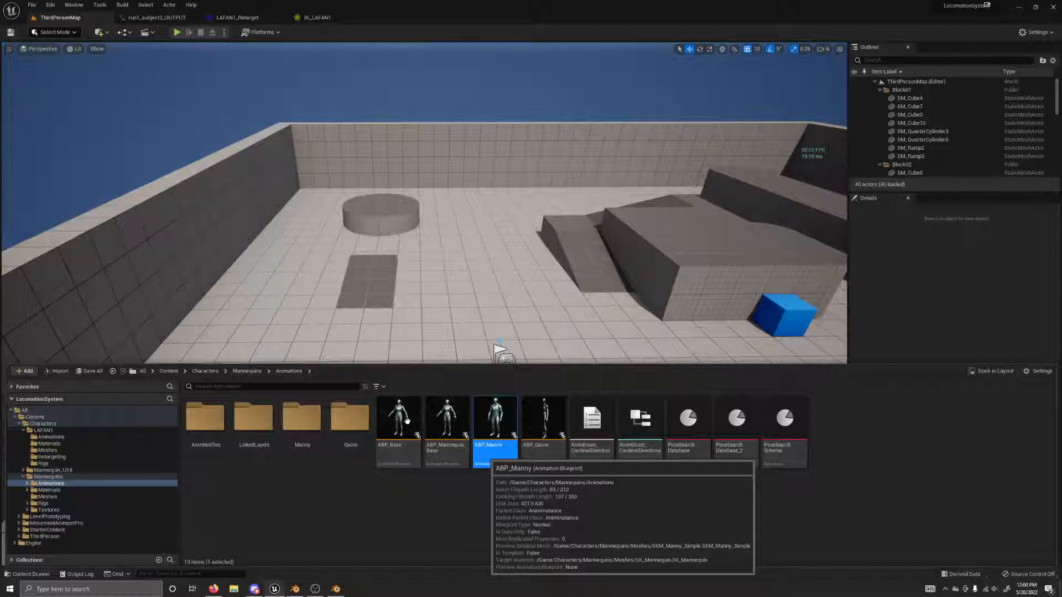
double_click(480, 412)
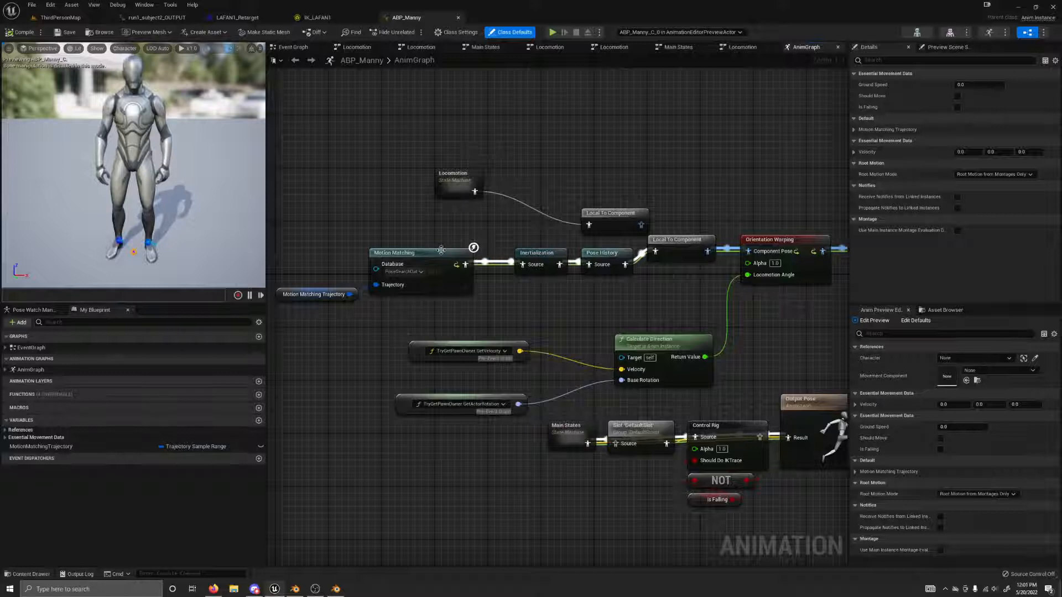
Shift the Motion Matching node slightly in ABP_Manny's AnimGraph and look over the node chain feeding the Locomotion pose
drag(432, 256, 445, 255)
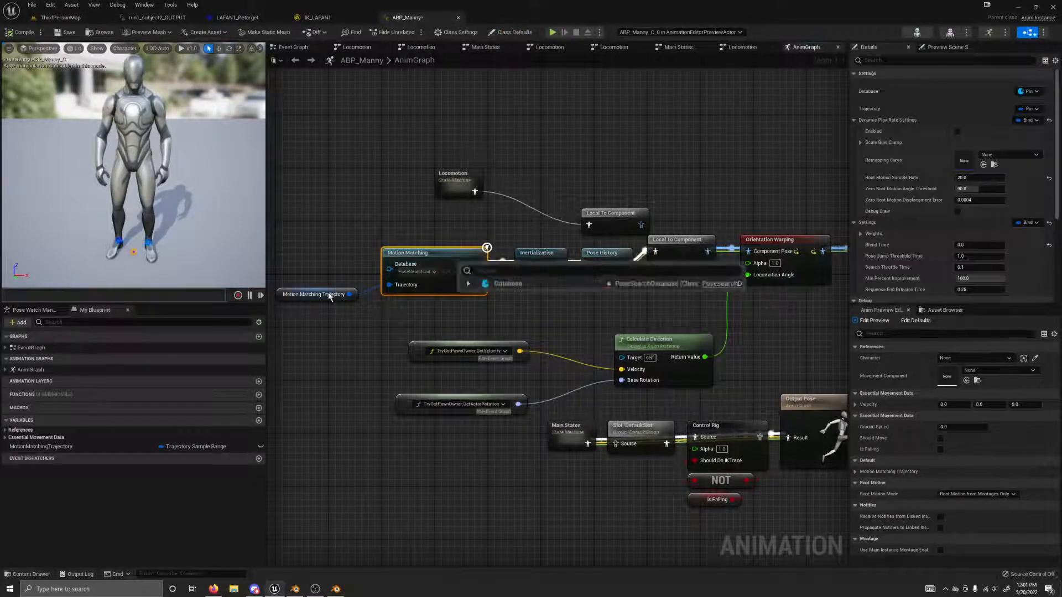
click(341, 319)
scroll(556, 335, down, 2)
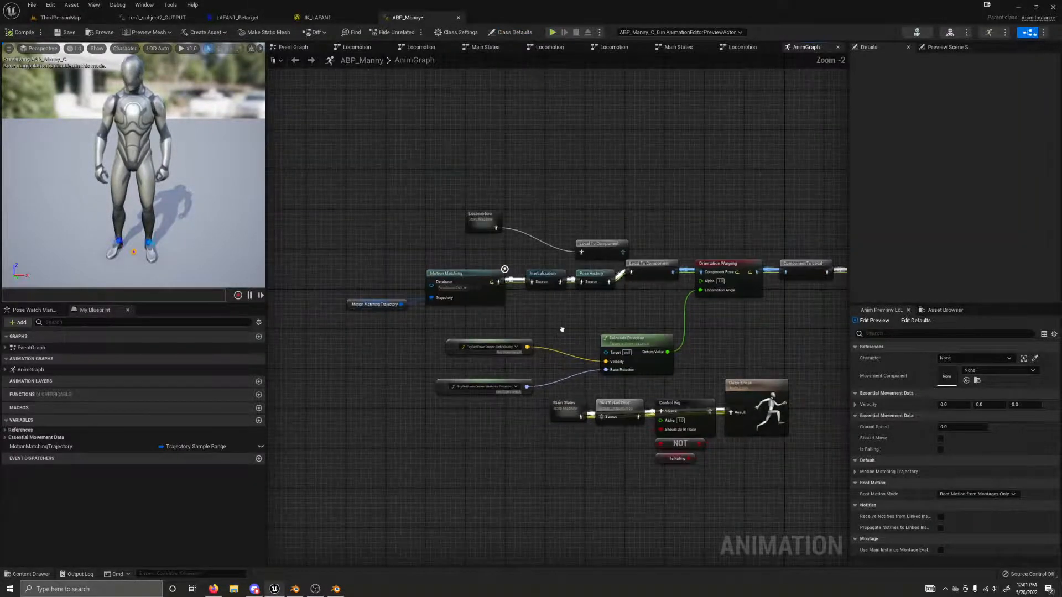
right_drag(557, 332, 482, 322)
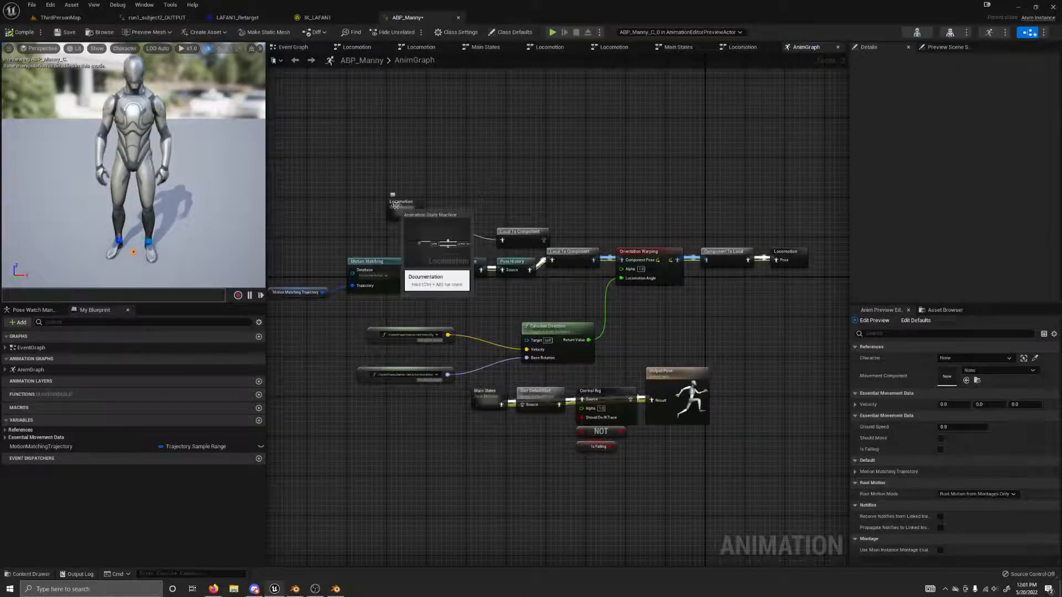
Check on Blender's progress and examine the motion matching and orientation warping nodes in Unreal's ABP_Manny AnimGraph
click(336, 589)
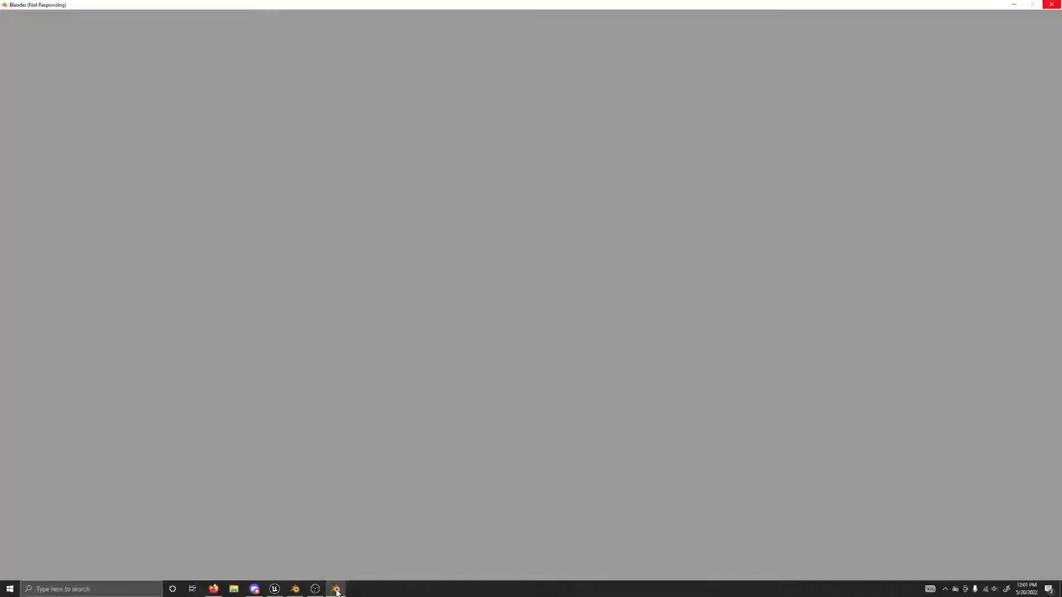
click(274, 589)
scroll(351, 435, down, 1)
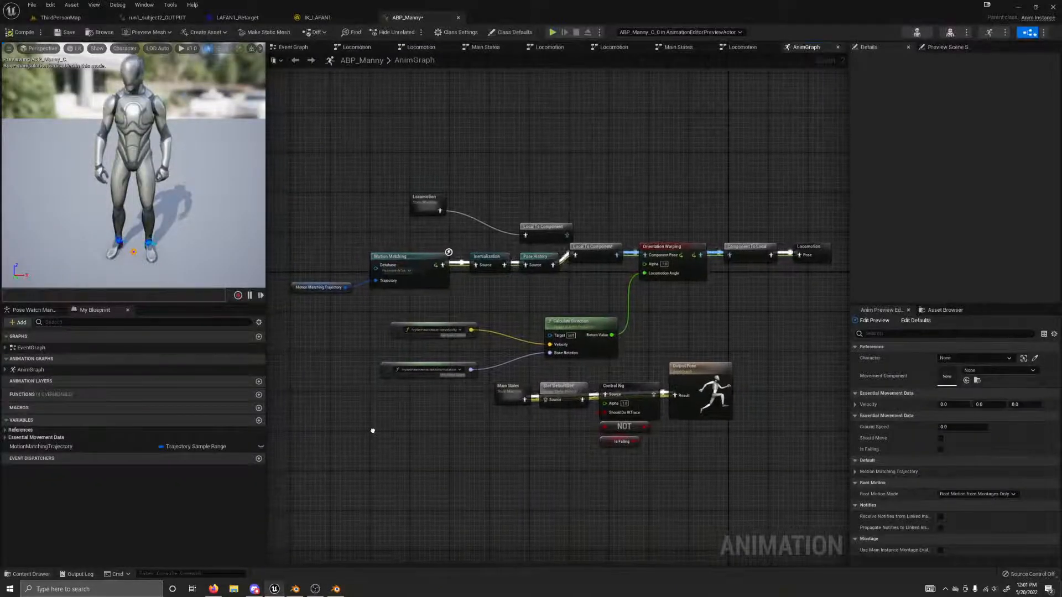
right_drag(368, 434, 380, 422)
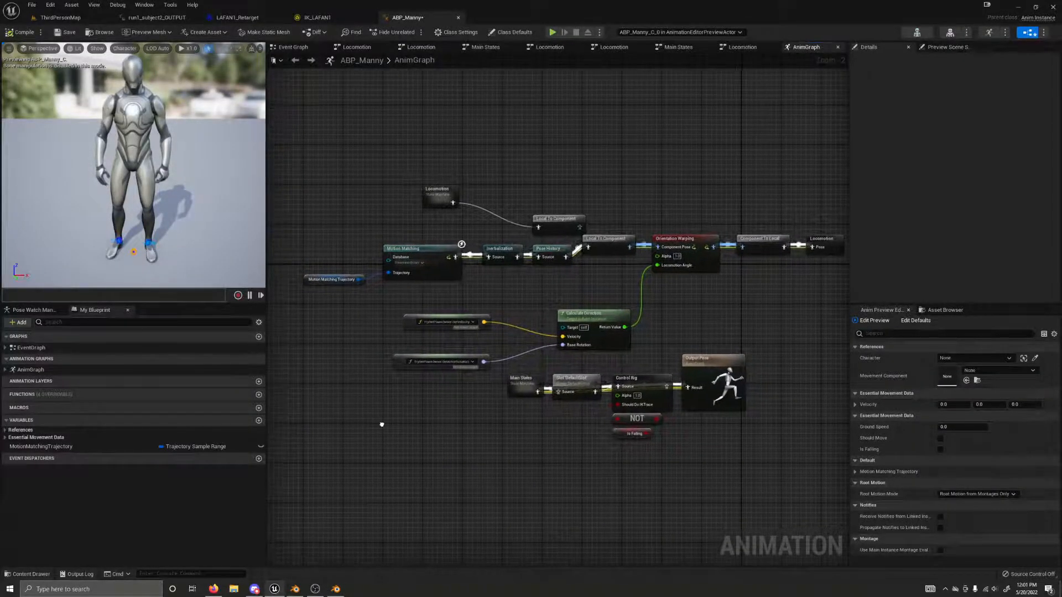
click(336, 589)
click(274, 589)
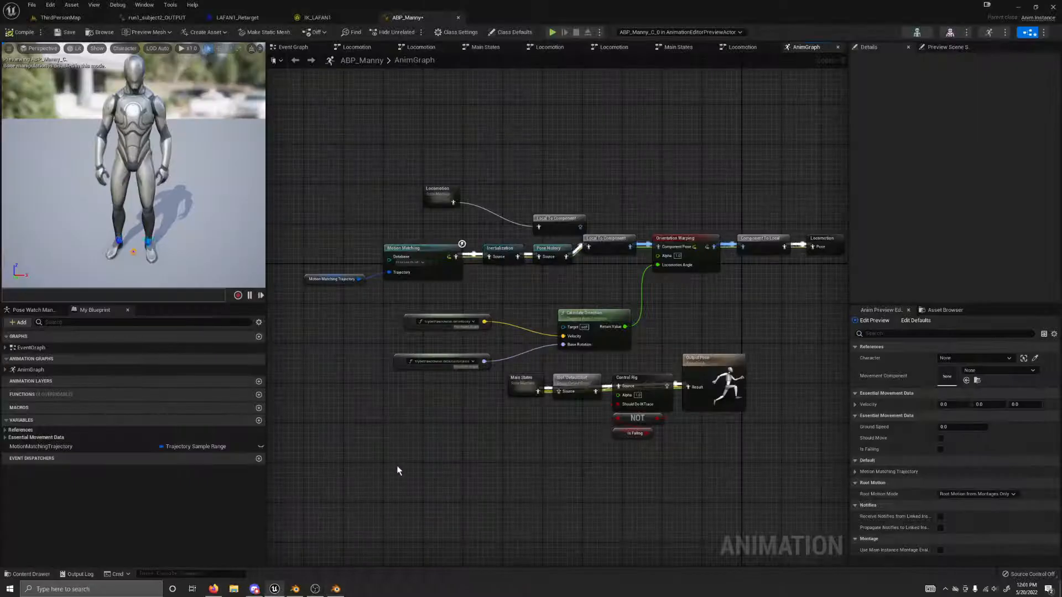
right_drag(385, 463, 440, 464)
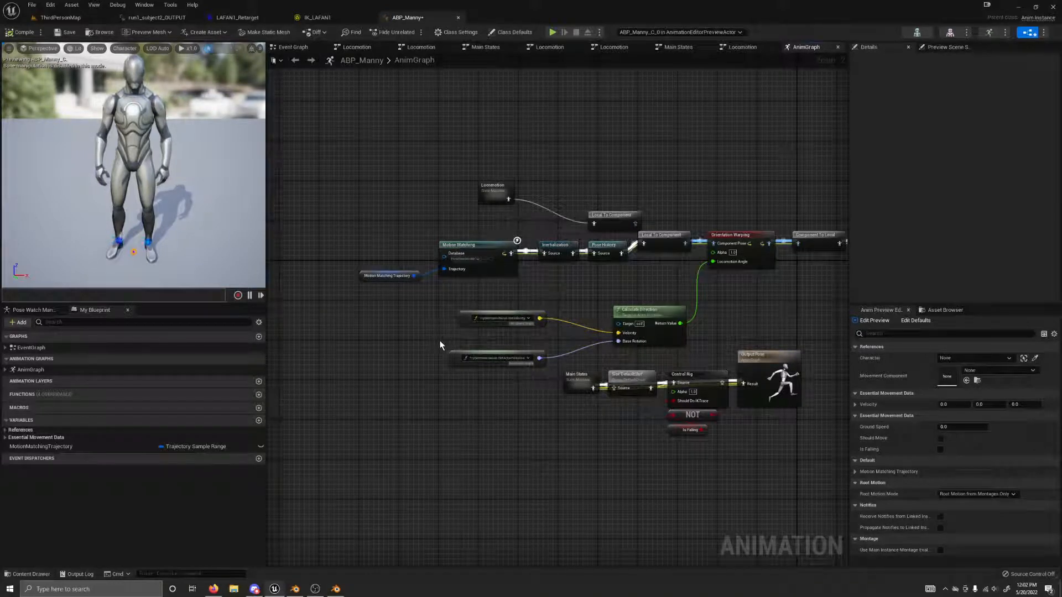
right_drag(438, 339, 399, 422)
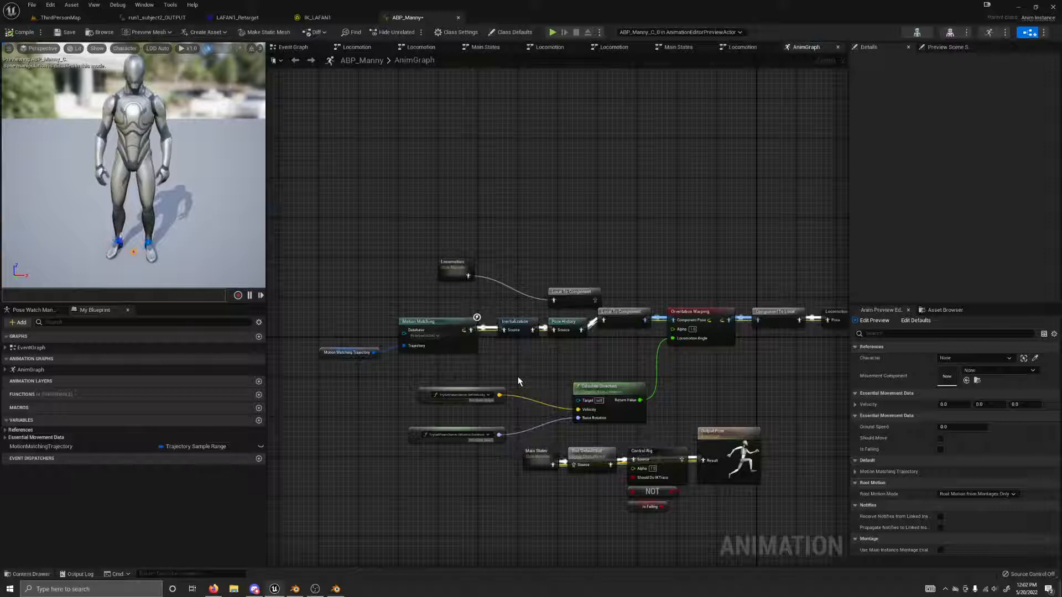
right_drag(519, 381, 478, 381)
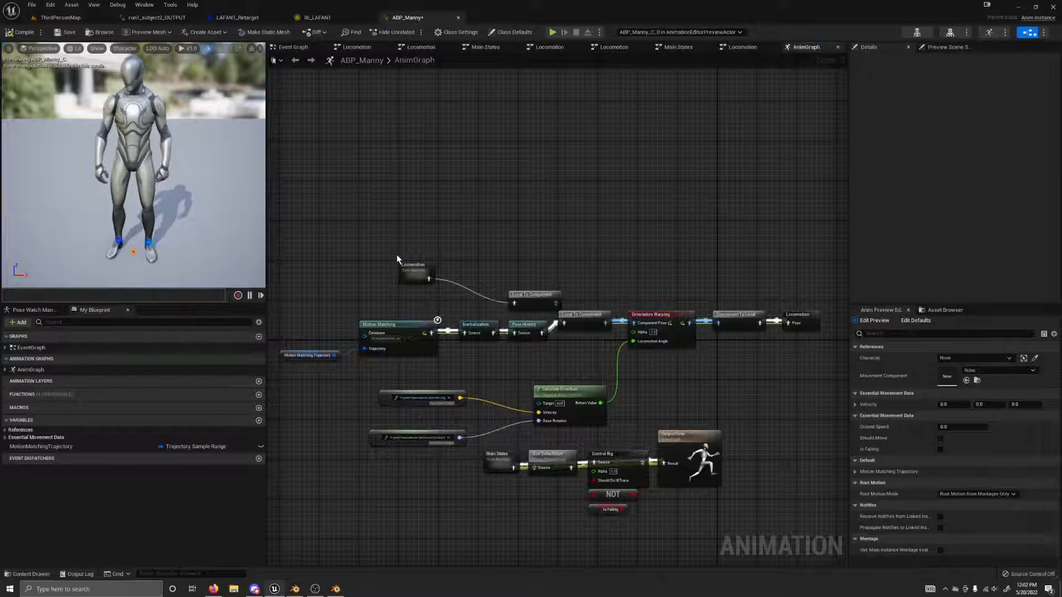
Switch to Blender and play back the converted root armature animation around frames 1000, 2100 and 4000, viewing its root motion
click(344, 592)
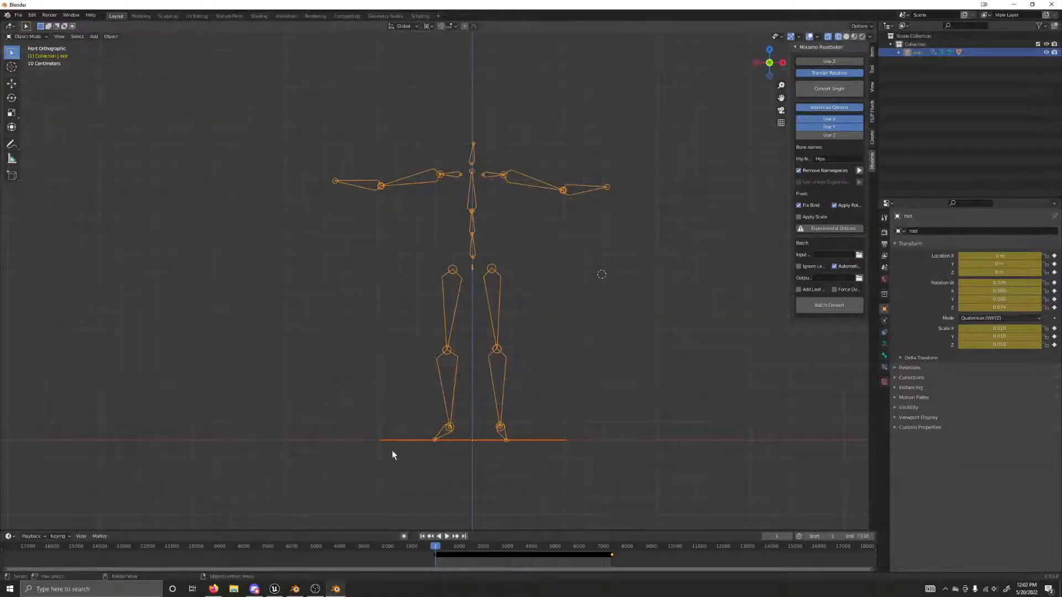
middle_drag(392, 451, 365, 445)
key(space)
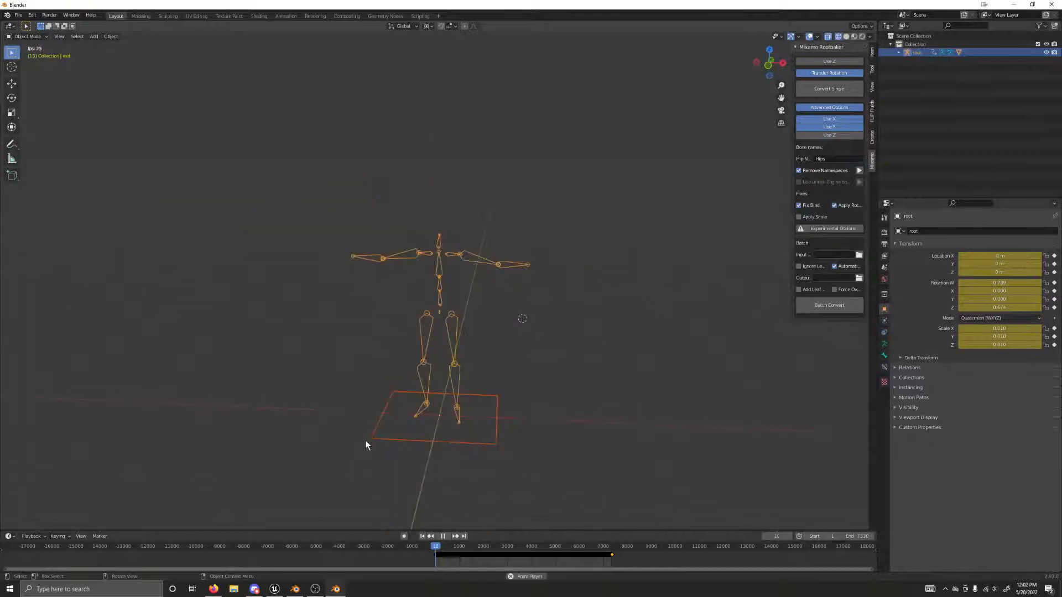
click(459, 548)
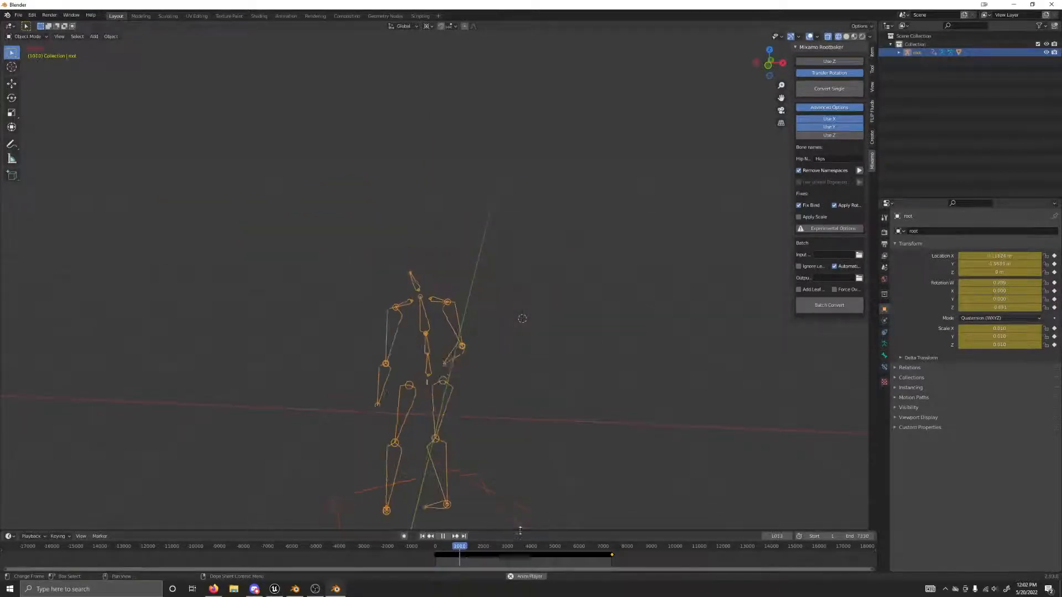
scroll(506, 464, down, 6)
right_click(503, 453)
middle_drag(538, 419, 569, 383)
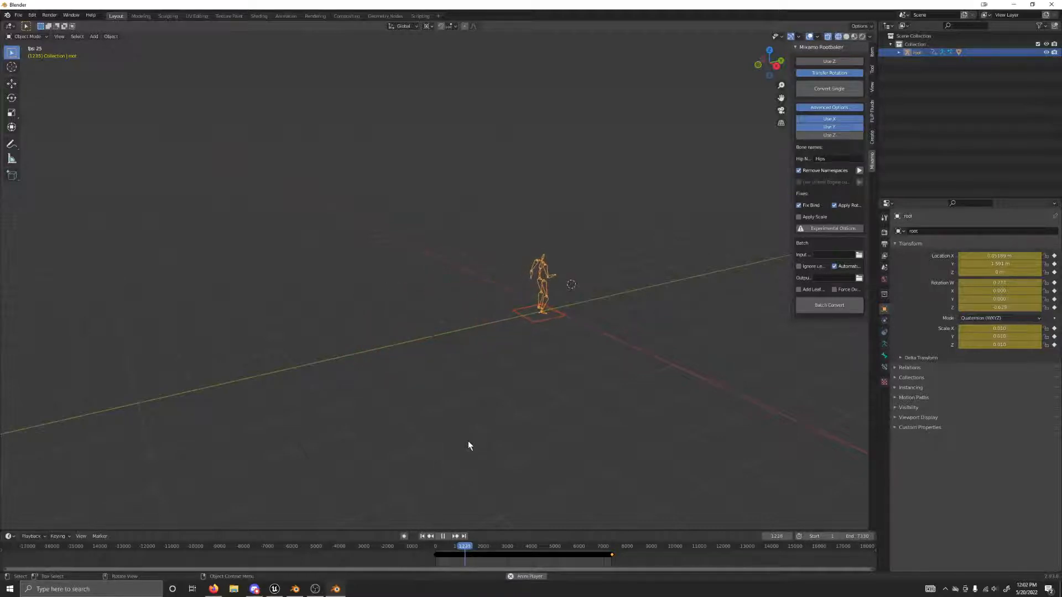
click(486, 545)
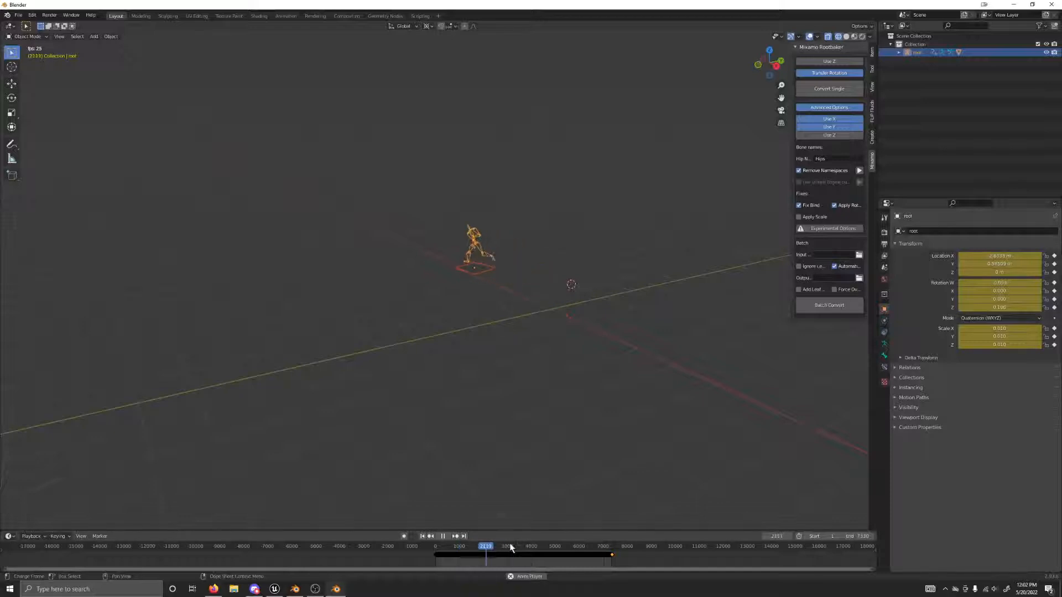
click(533, 546)
key(space)
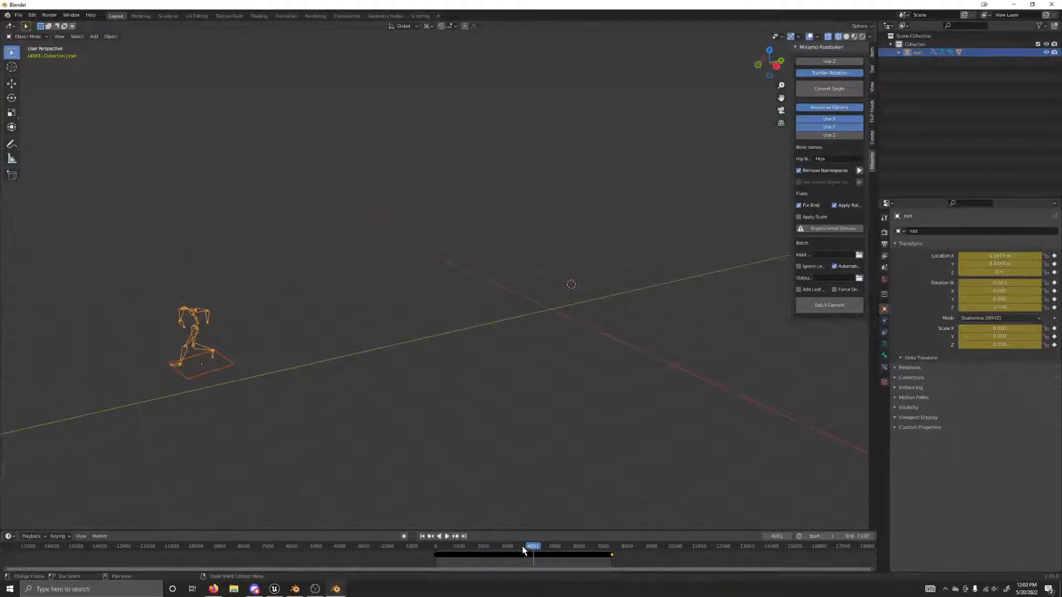
Rewind the animation to its start and hide the binddummy mesh in the viewport
drag(523, 546, 387, 541)
scroll(481, 460, up, 4)
middle_drag(473, 437, 539, 447)
key(space)
key(space)
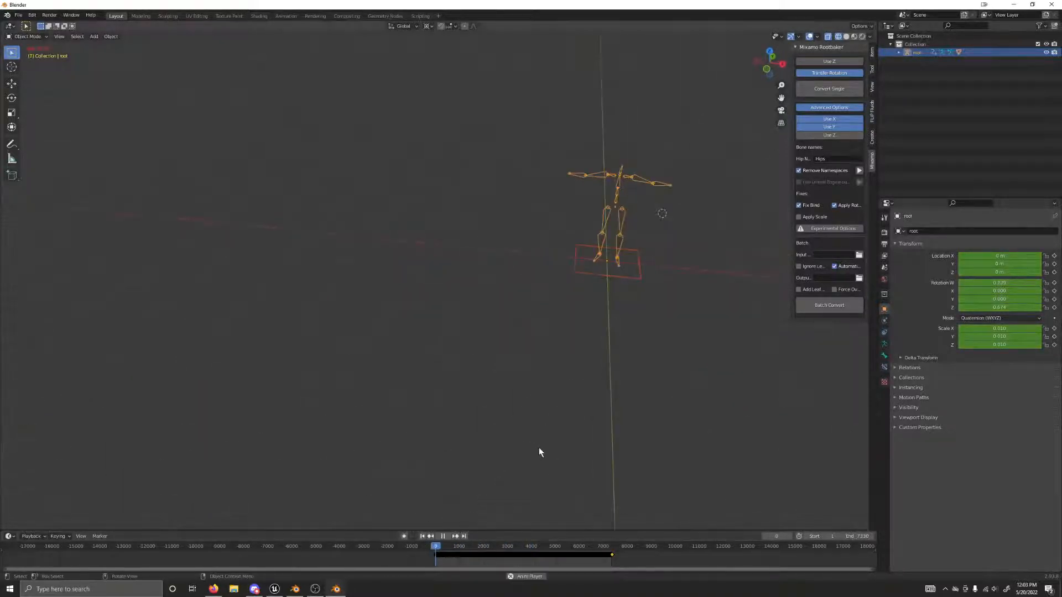
click(593, 292)
click(596, 282)
key(h)
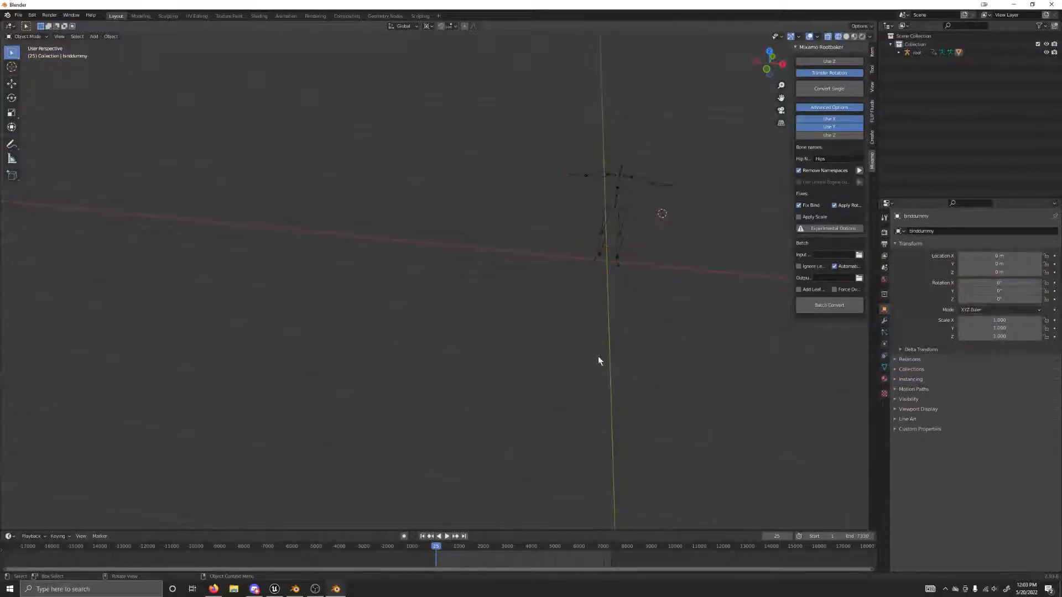
Select the root armature and review its animation from about frame 870 and around frame 3350
click(603, 248)
drag(464, 540, 456, 546)
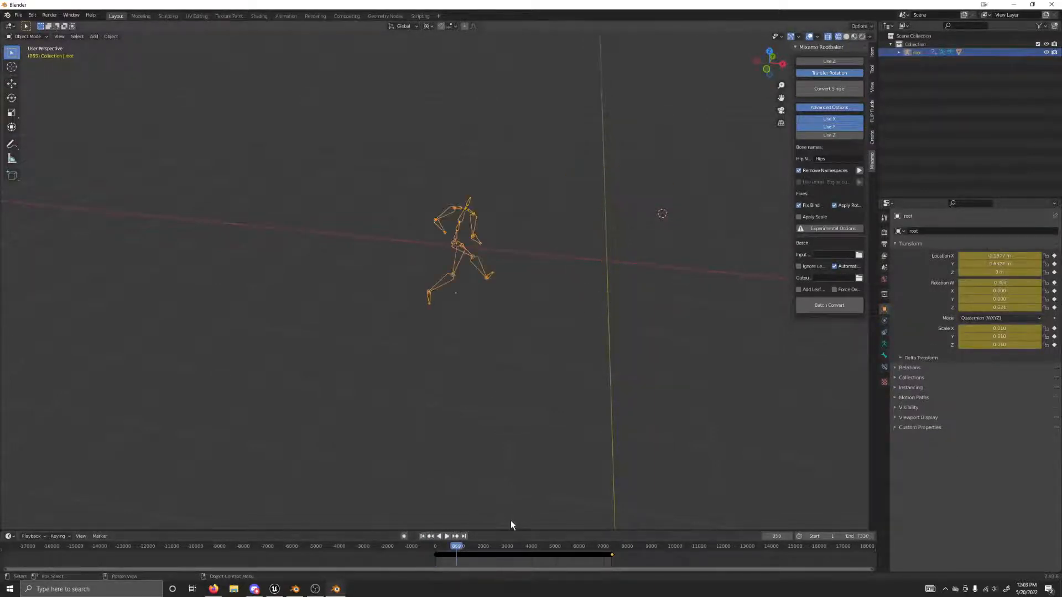
key(space)
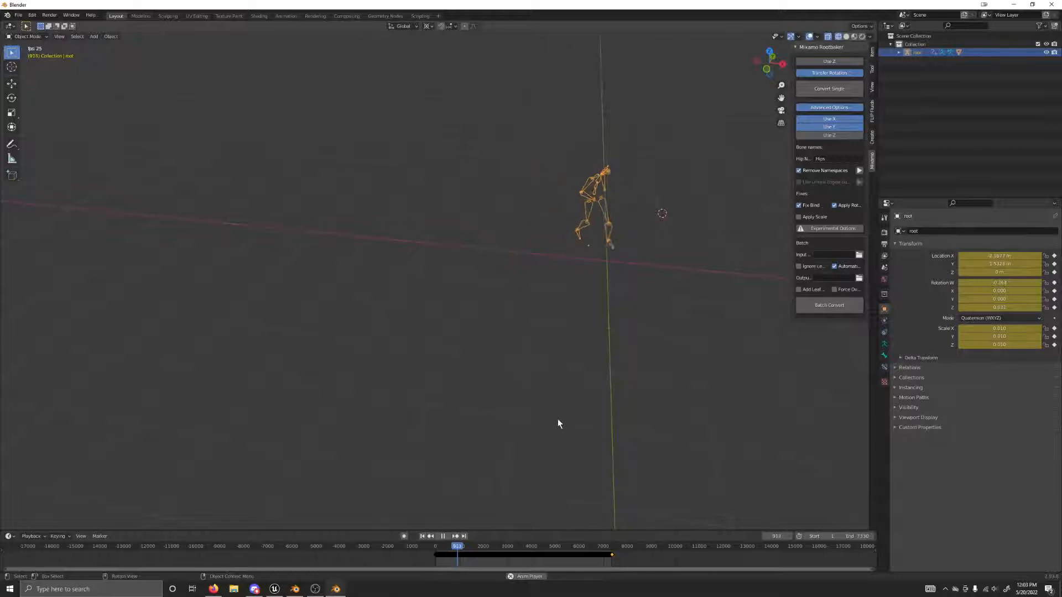
click(515, 544)
key(space)
right_click(576, 462)
middle_drag(578, 336, 600, 346)
key(space)
key(space)
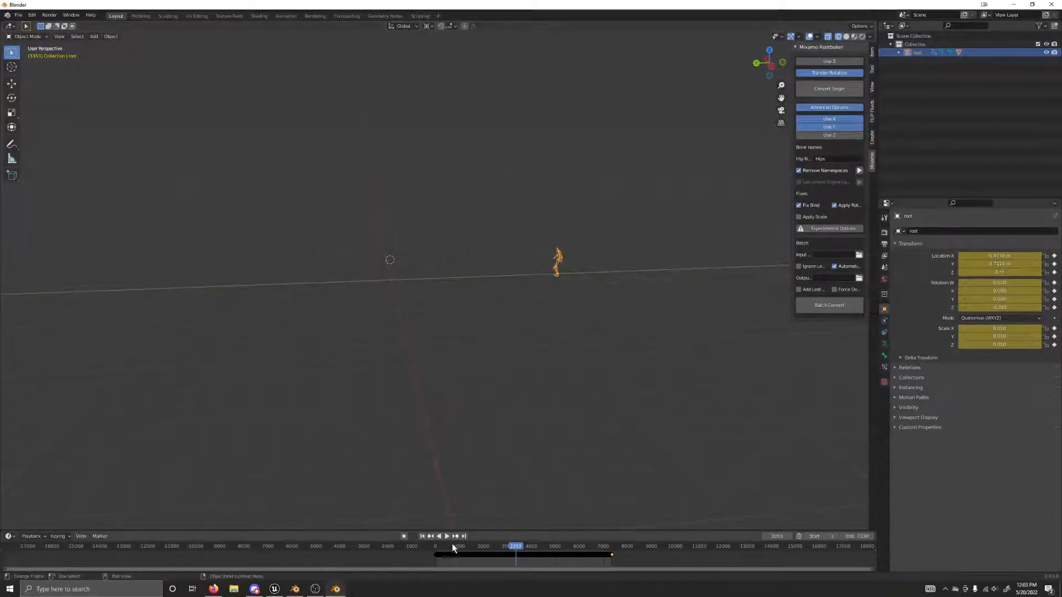
Rewind the root armature animation to frame 0 and export only the selected objects as run2_subject1_OUTPUT.fbx in the Ubisoft_Anims folder
click(436, 546)
middle_drag(376, 260, 277, 311)
click(19, 15)
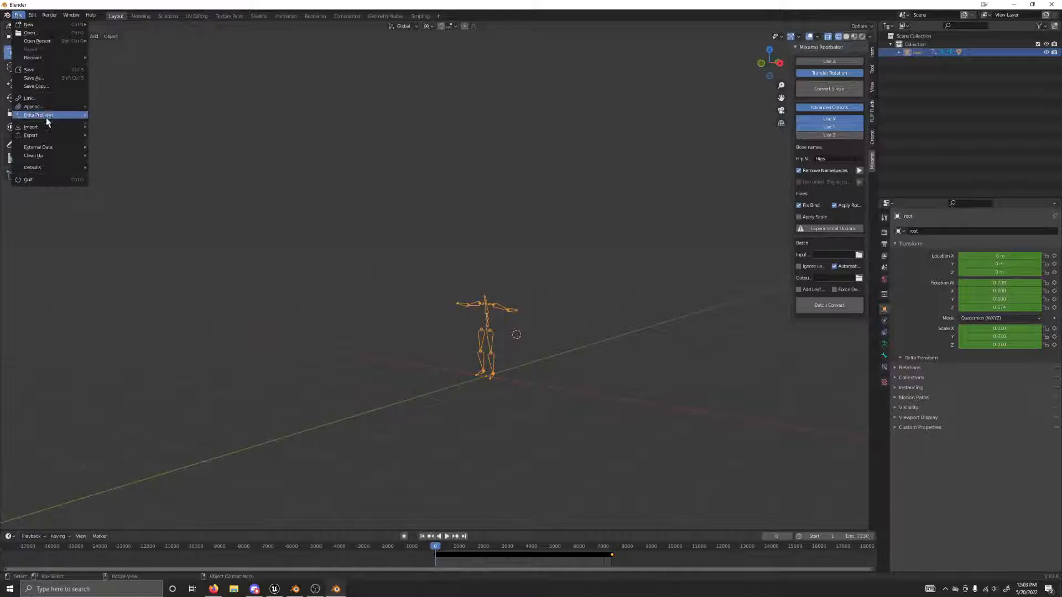
mouse_move(51, 136)
click(138, 203)
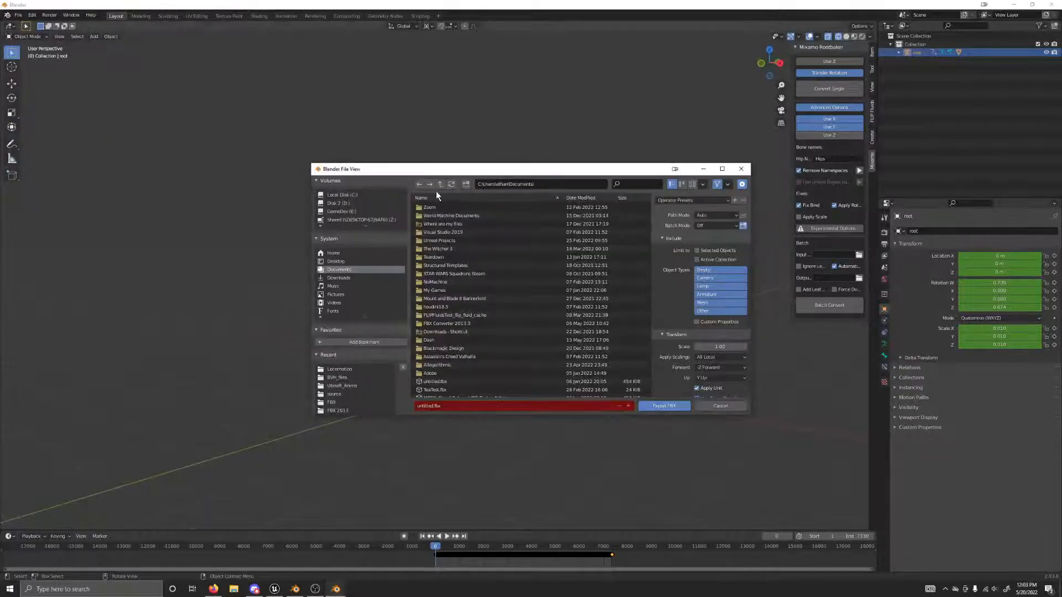
drag(437, 174, 864, 358)
drag(1059, 419, 759, 338)
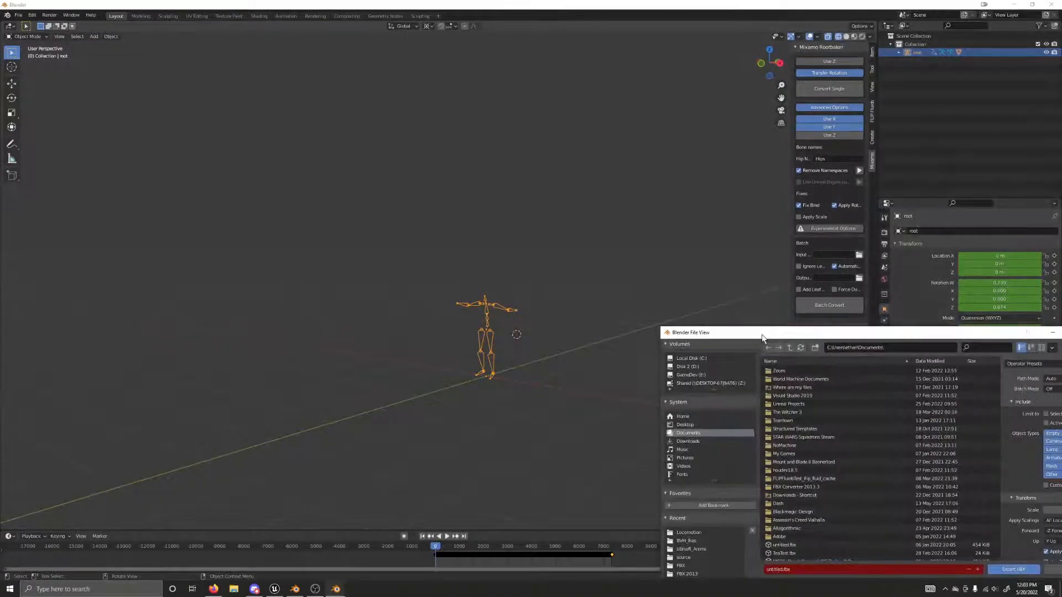
drag(694, 335, 1061, 390)
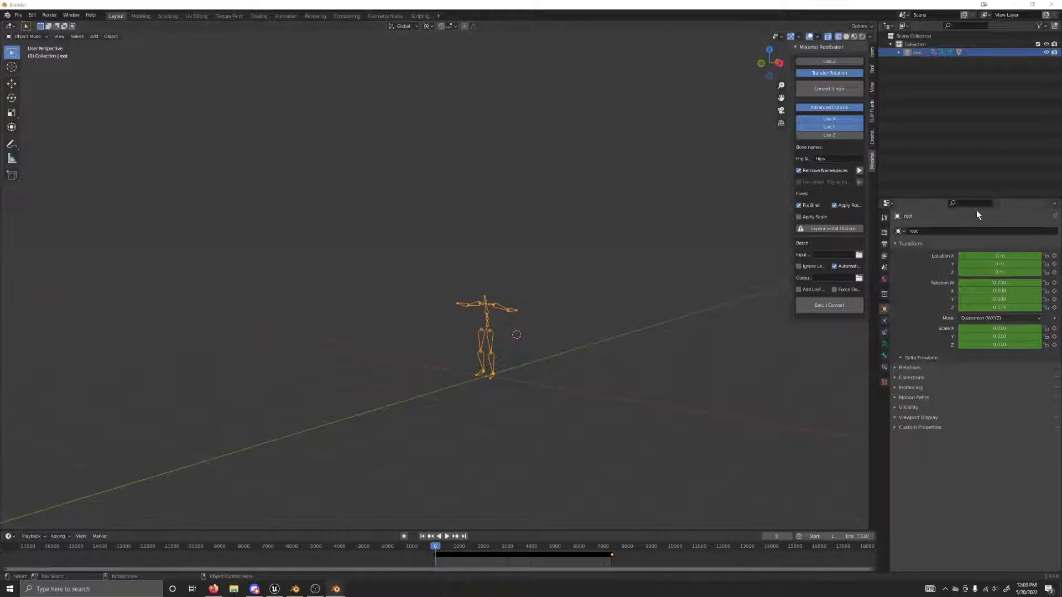
click(898, 53)
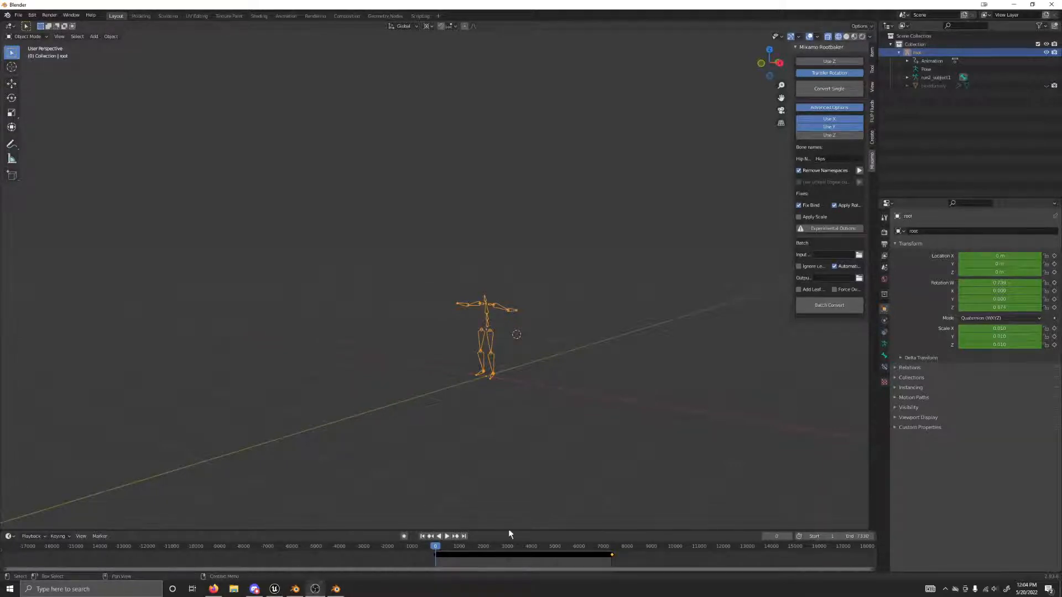
click(1051, 4)
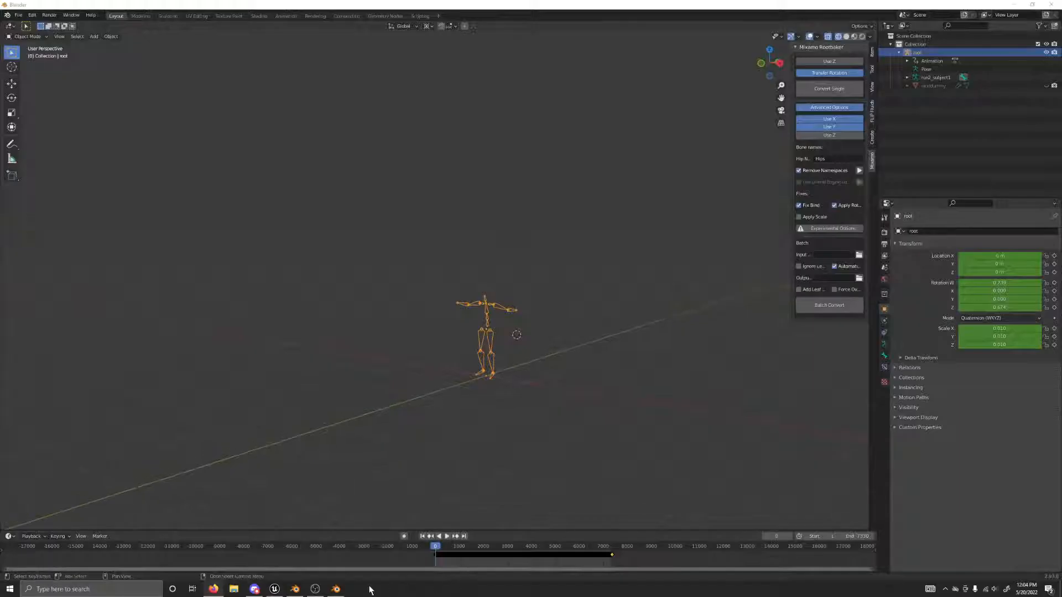
middle_drag(345, 451, 326, 533)
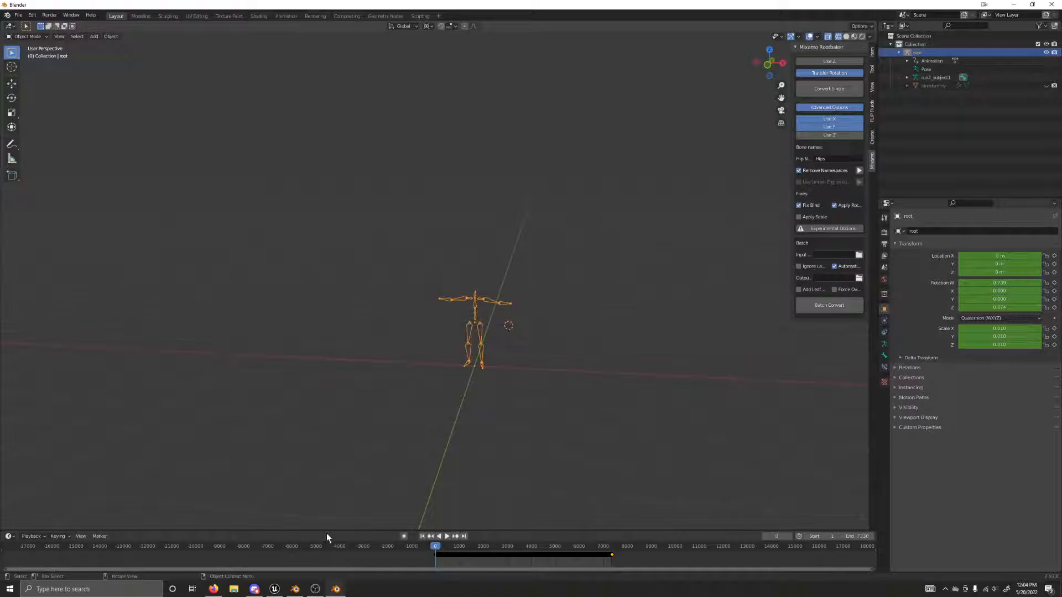
Switch to Unreal Engine, close ABP_Manny and open the Characters/LAFAN1/Animations folder from the ThirdPersonMap level
click(285, 590)
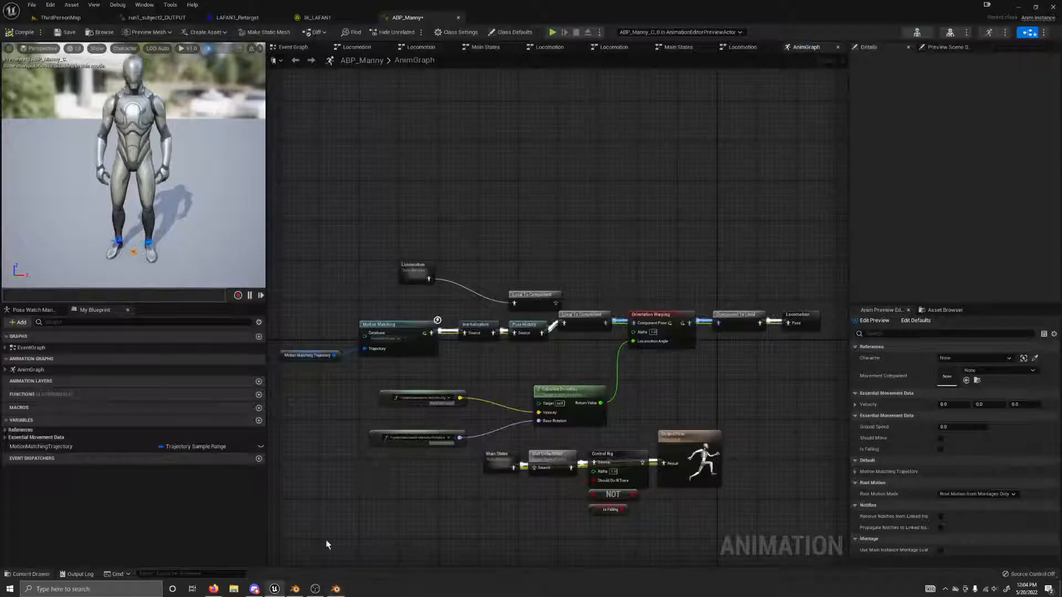
click(458, 17)
click(58, 17)
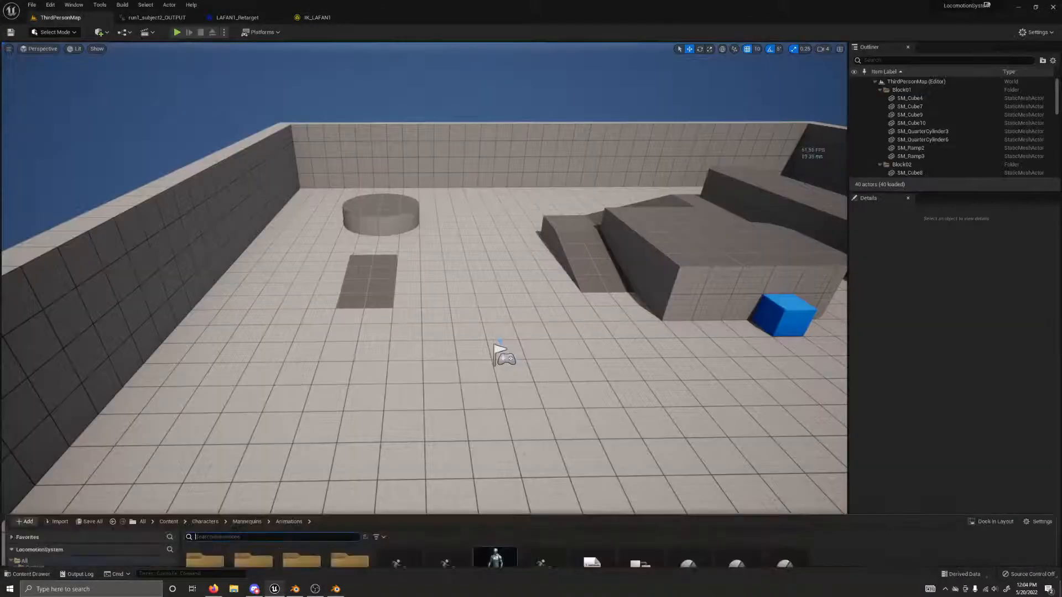
double_click(206, 428)
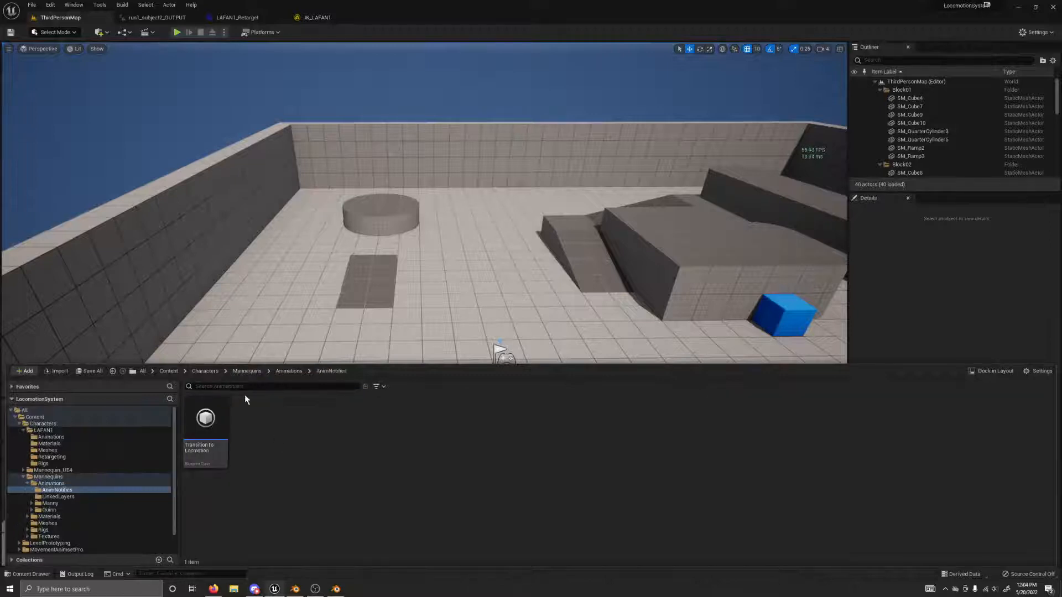
click(205, 371)
double_click(207, 421)
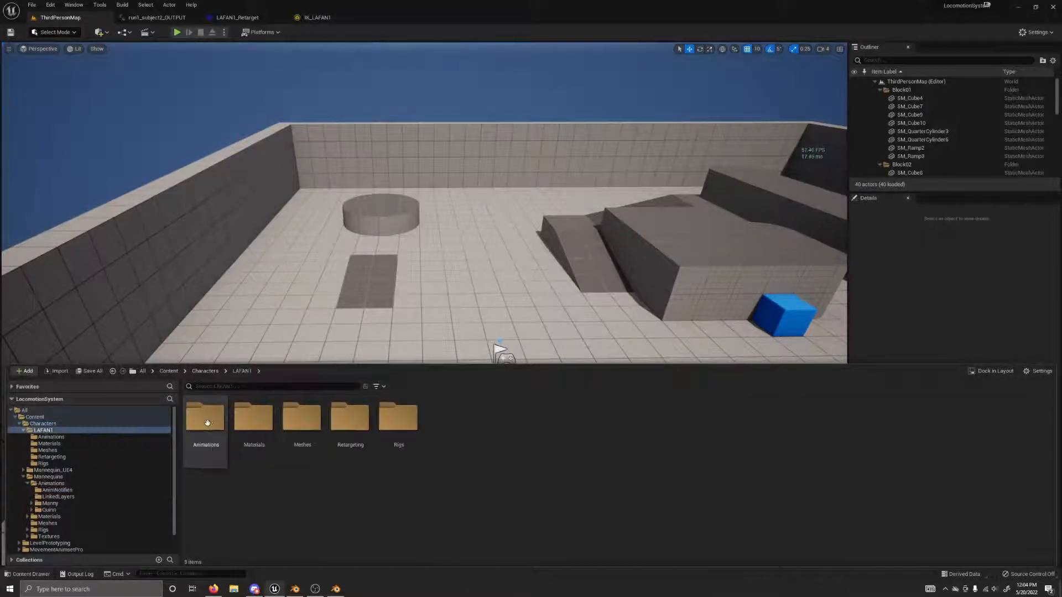
double_click(208, 423)
Delete the run1_subject2_OUTPUT animation sequence from the LAFAN1 Animations folder
click(214, 422)
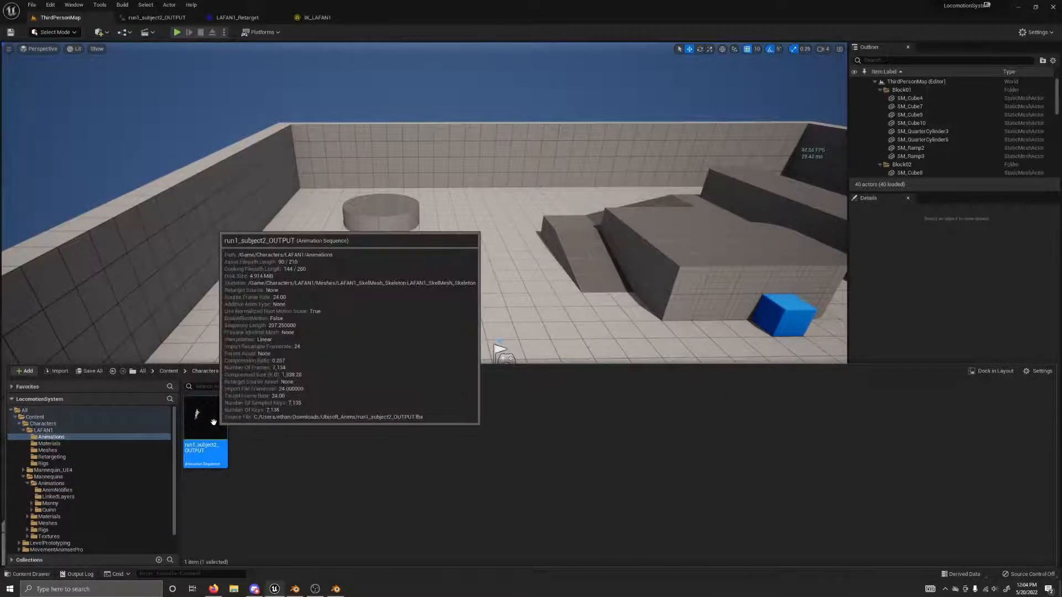
key(Delete)
click(506, 425)
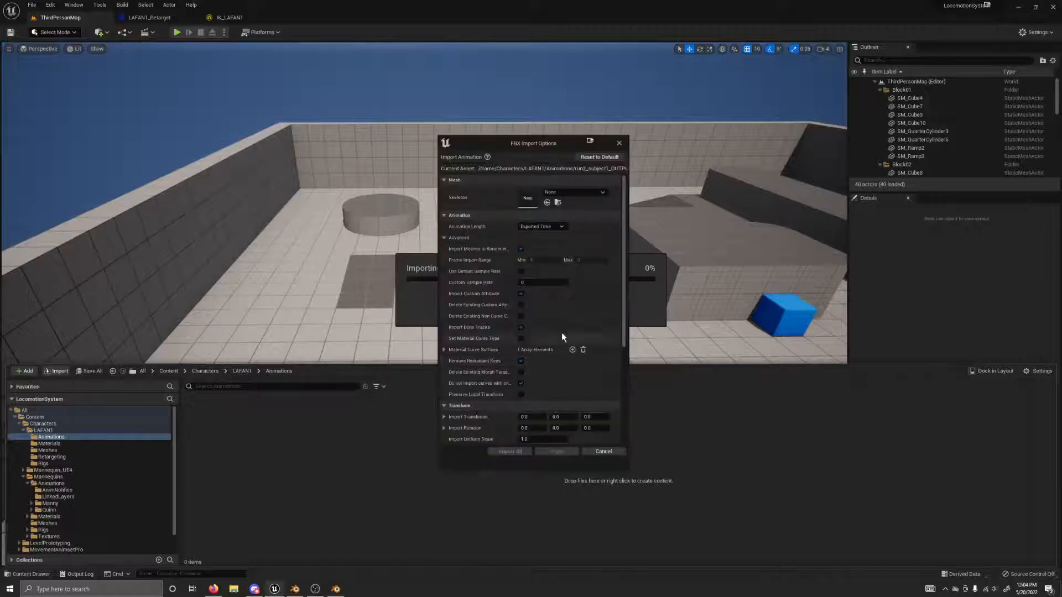
Import the run2_subject1_OUTPUT animation using the LAFAN1_SkelMesh skeleton
click(575, 192)
click(593, 291)
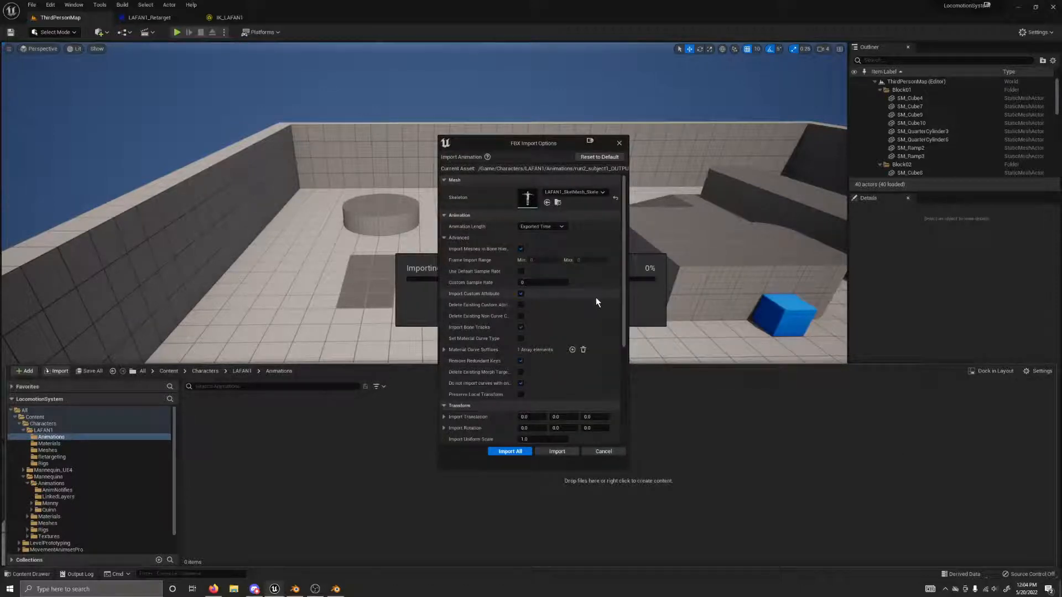
click(557, 452)
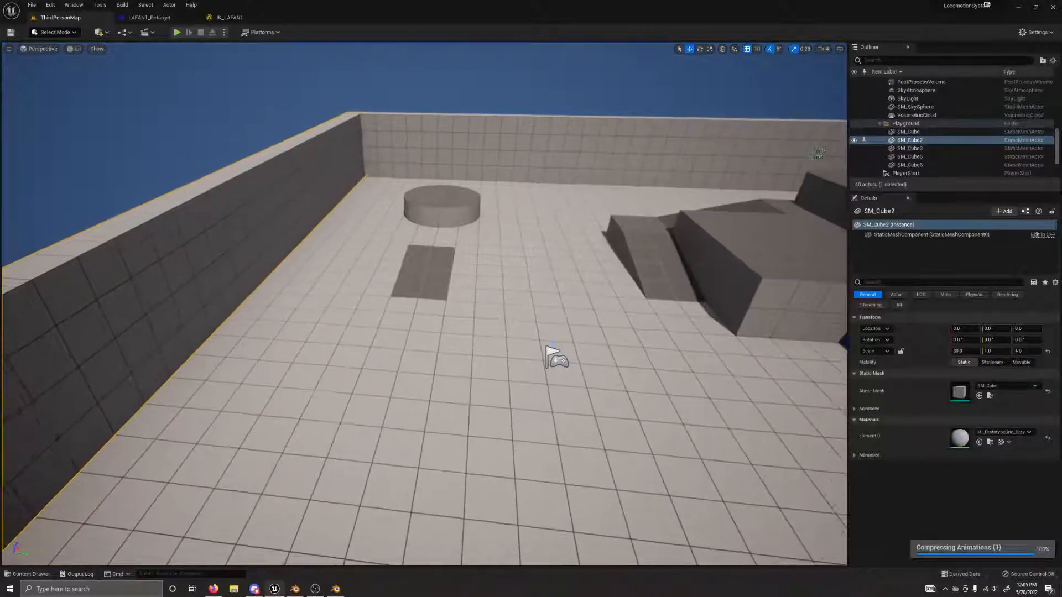
Open the imported run2_subject1_OUTPUT animation, check the Root bone's motion, and close the animation
double_click(221, 418)
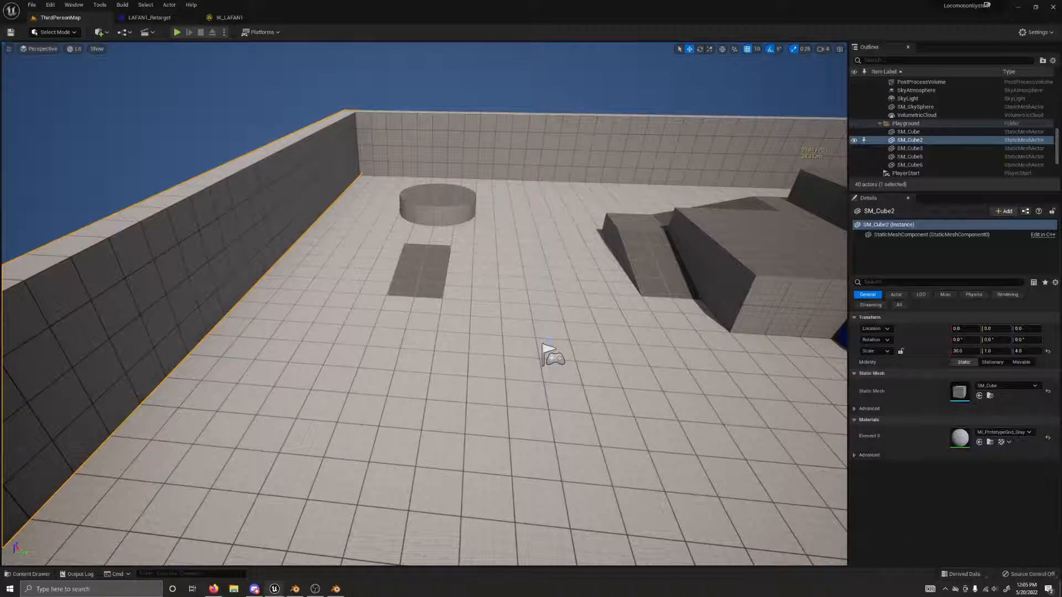
drag(829, 308, 313, 18)
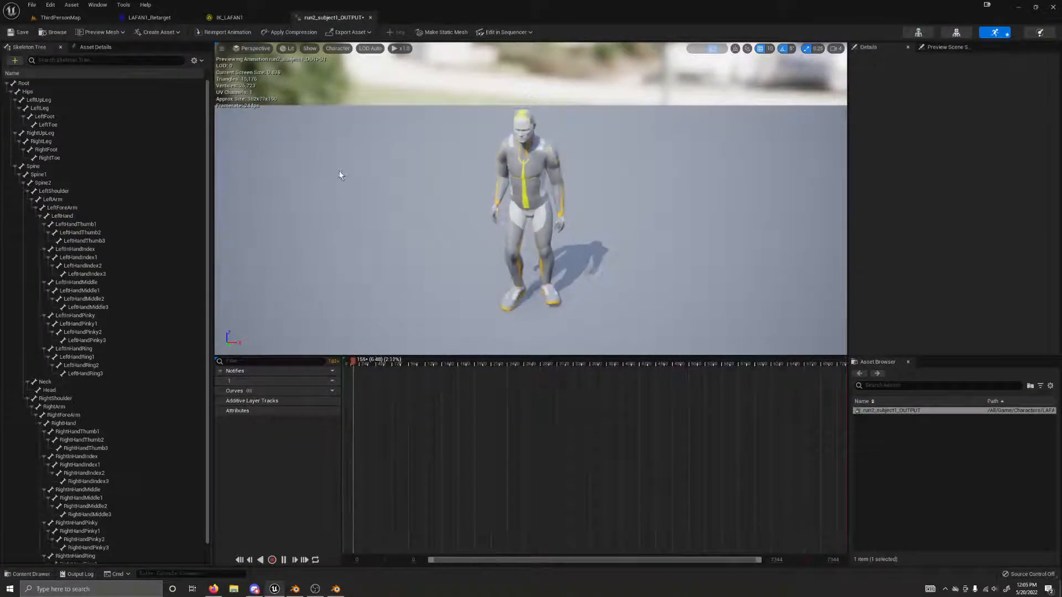
click(34, 84)
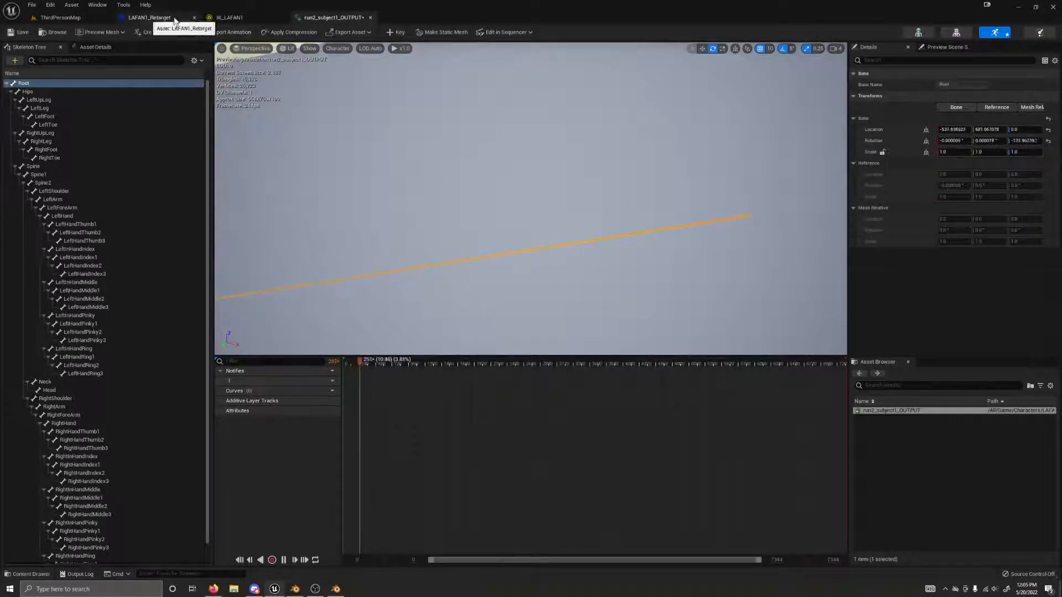
click(370, 17)
Preview run2_subject1_OUTPUT in LAFAN1_Retarget from around frame 3400, comparing the source and mannequin motion
click(149, 17)
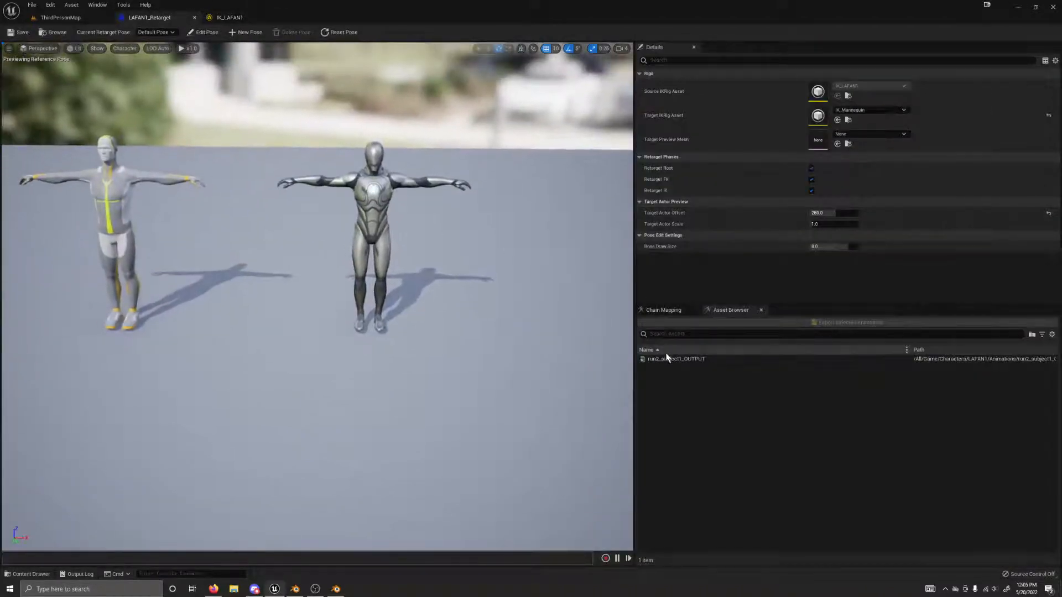
click(662, 358)
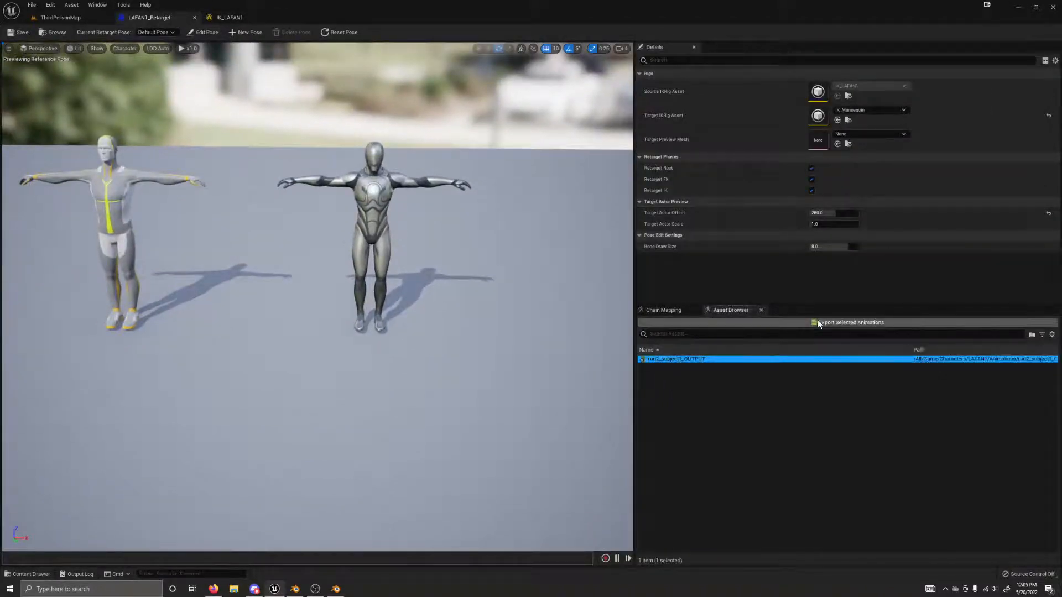
double_click(672, 360)
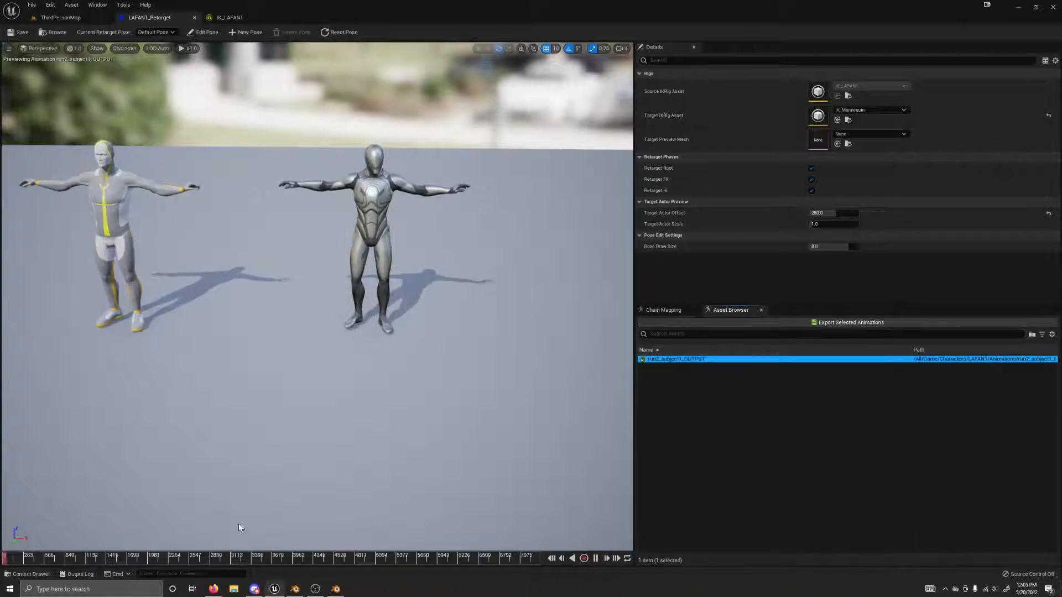
click(256, 558)
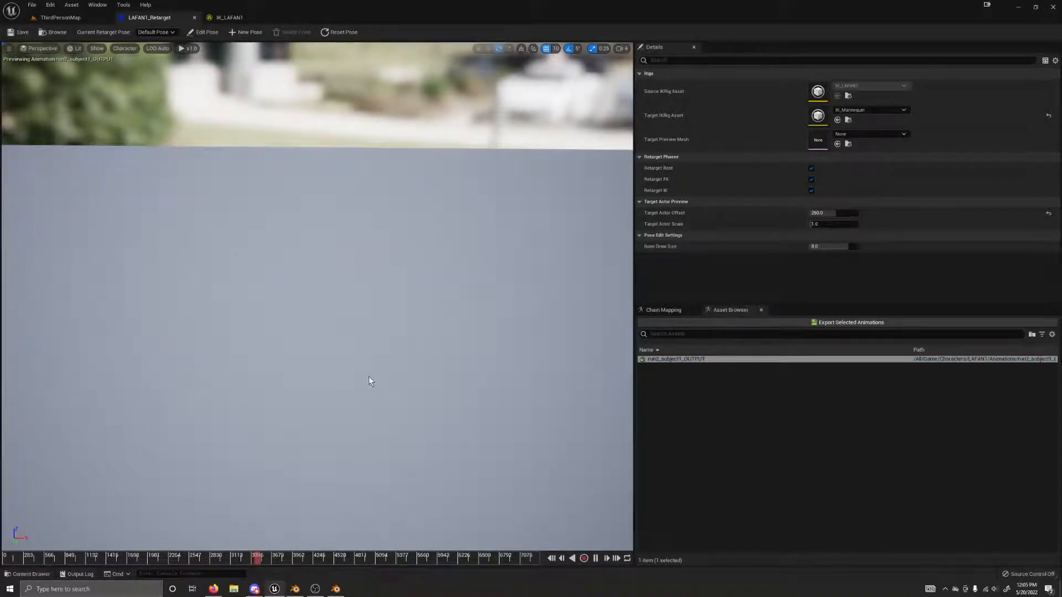
right_drag(369, 377, 221, 385)
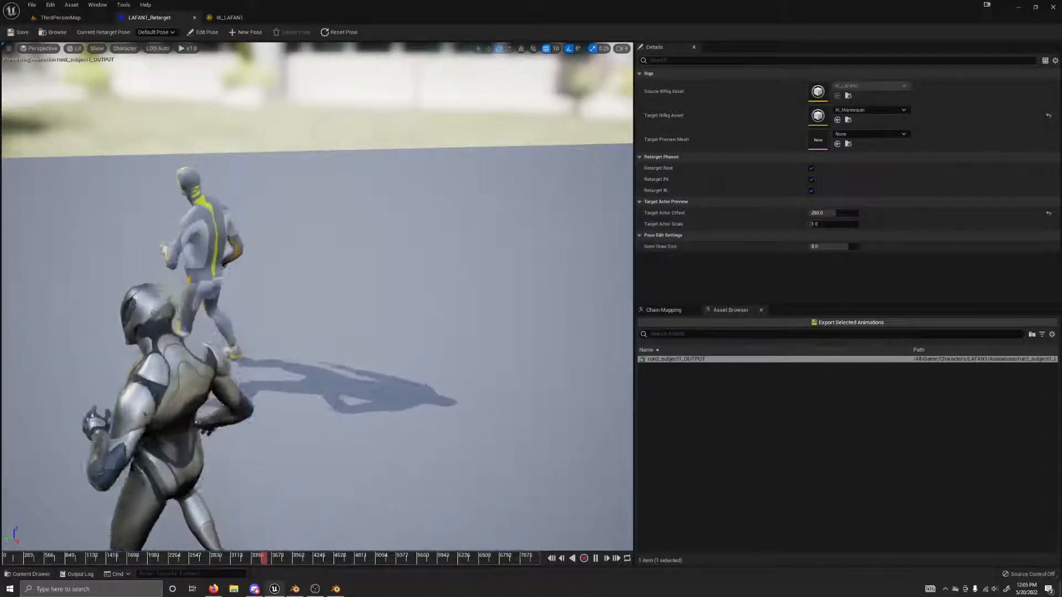
right_drag(221, 384, 397, 347)
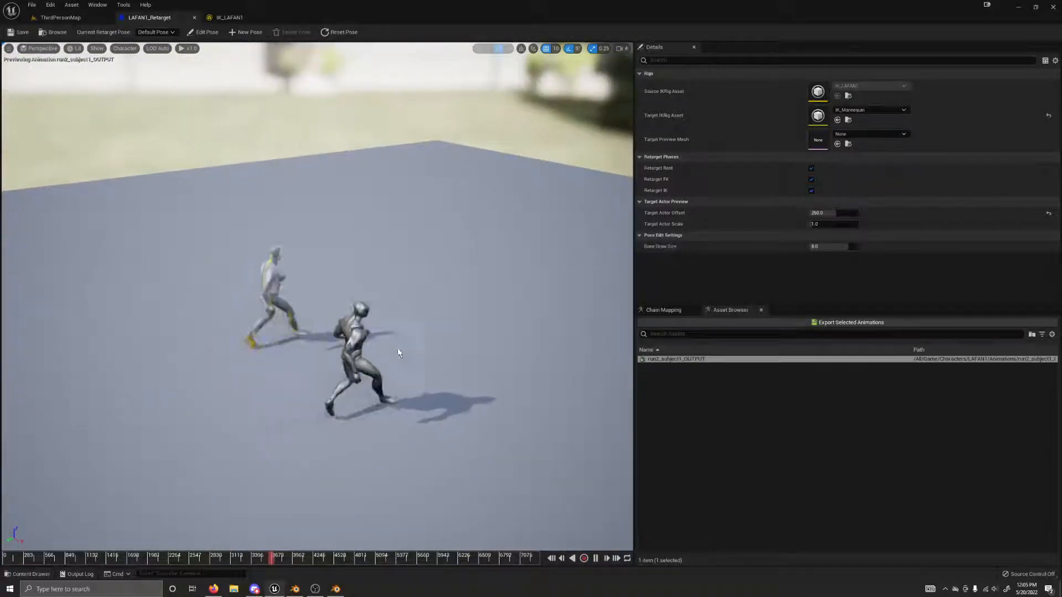
Switch to Blender and set the scene's output frame rate to 30 fps
click(335, 590)
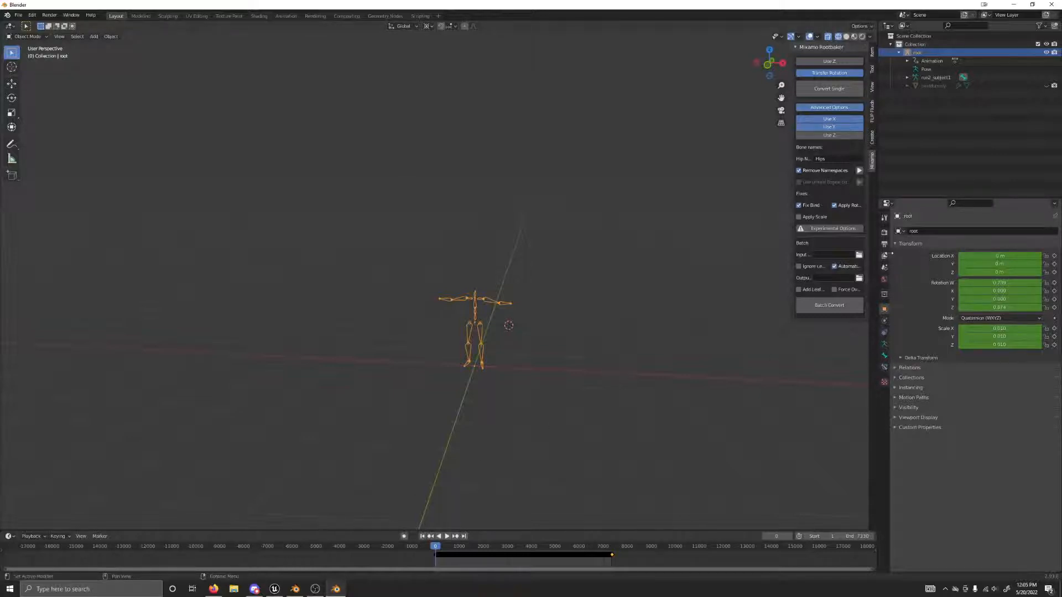
click(884, 232)
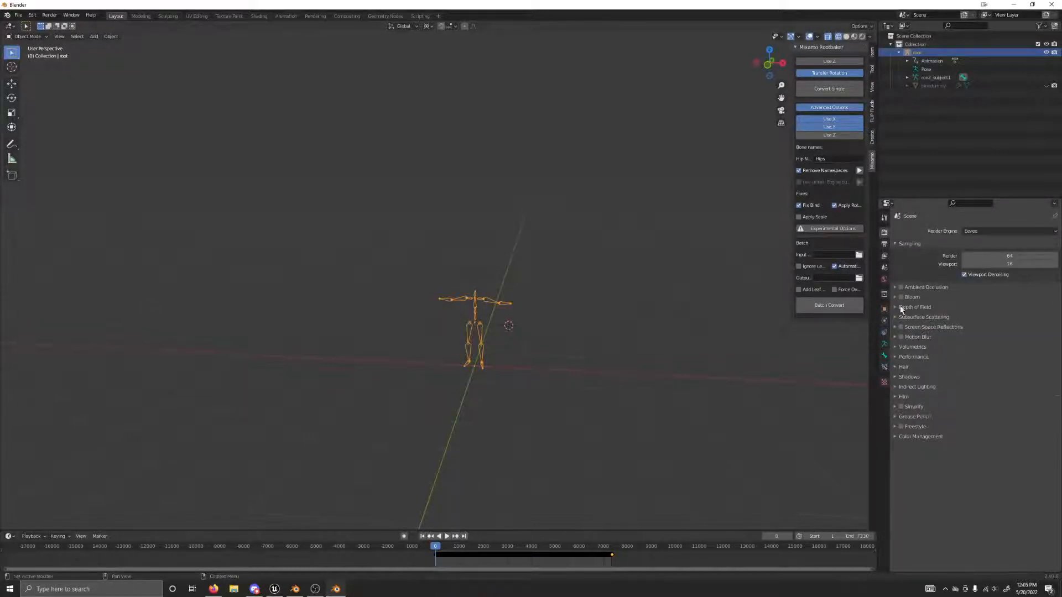
click(885, 243)
click(972, 333)
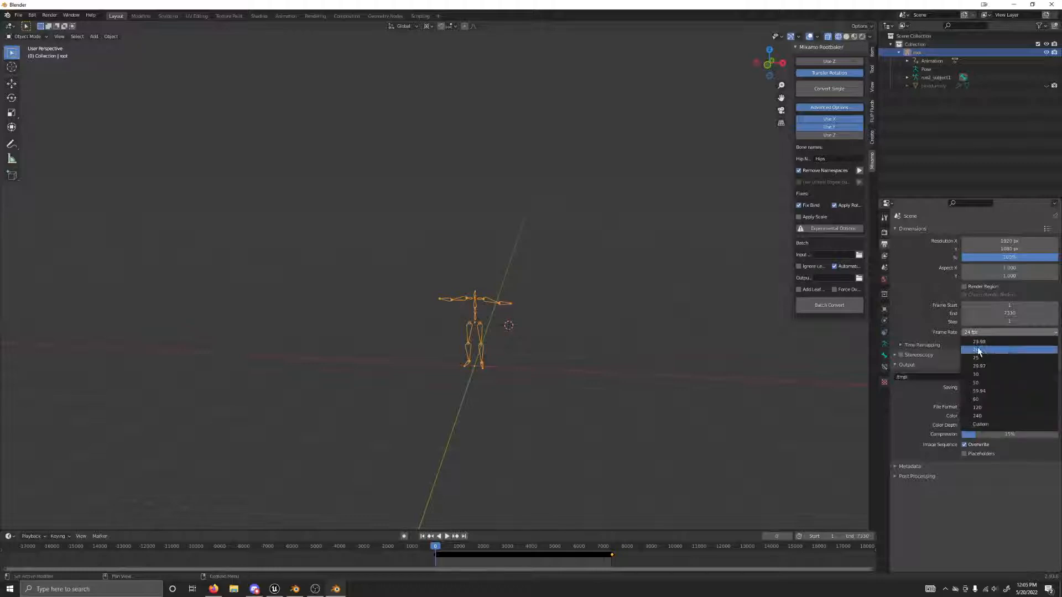
click(987, 374)
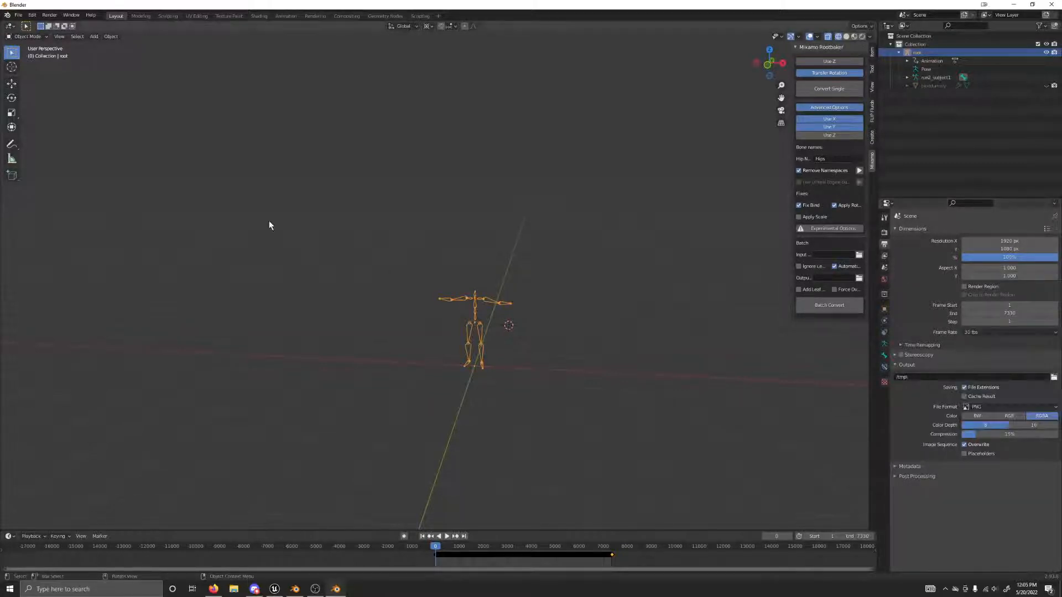
Export the root armature again as FBX, overwriting run2_subject1_OUTPUT.fbx in the Ubisoft_Anims folder
click(18, 15)
mouse_move(45, 140)
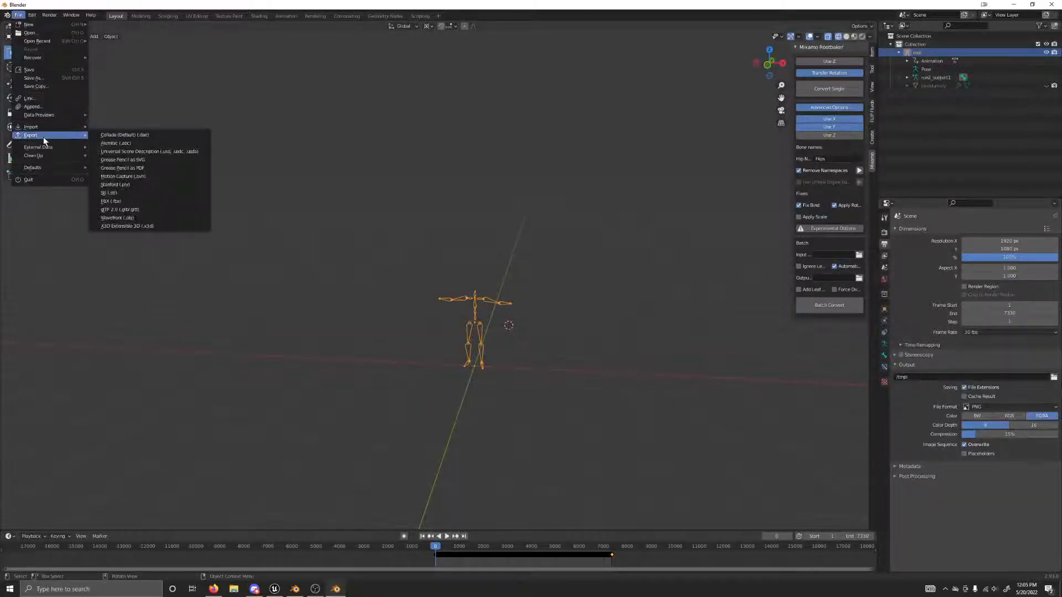
click(131, 201)
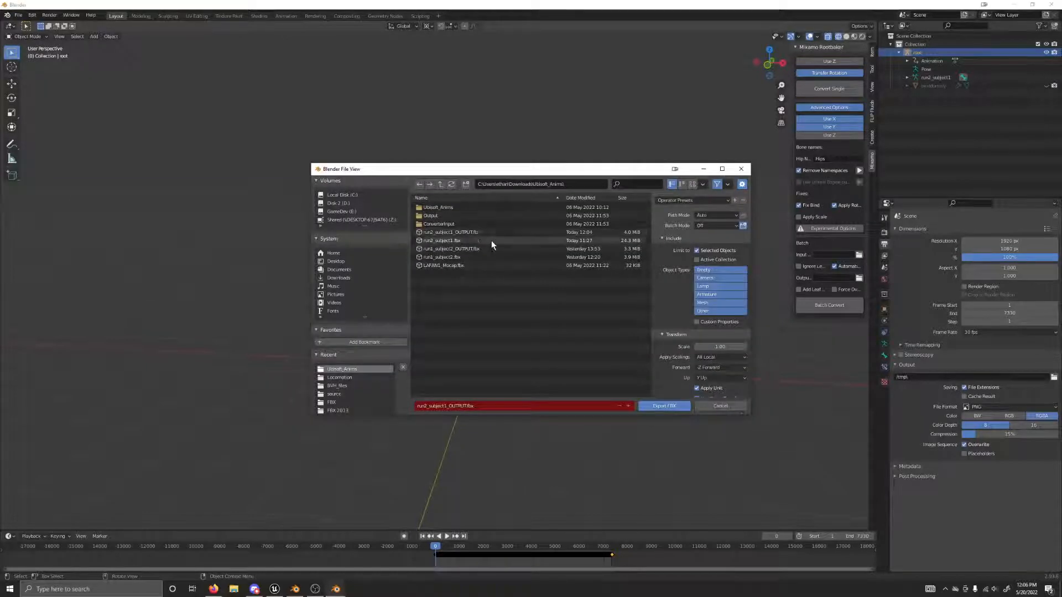
click(666, 405)
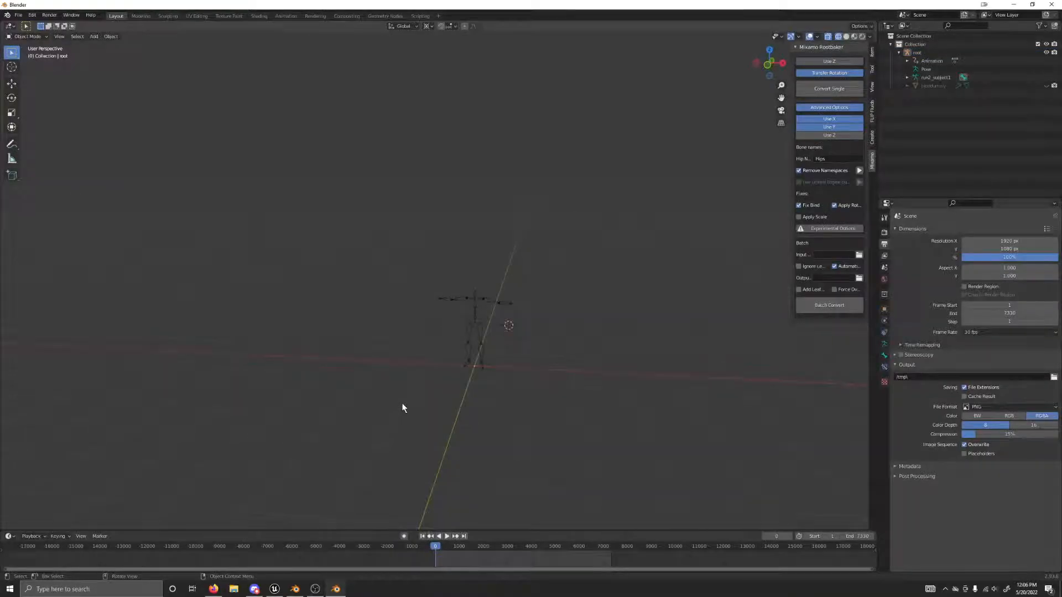
middle_drag(350, 392, 356, 392)
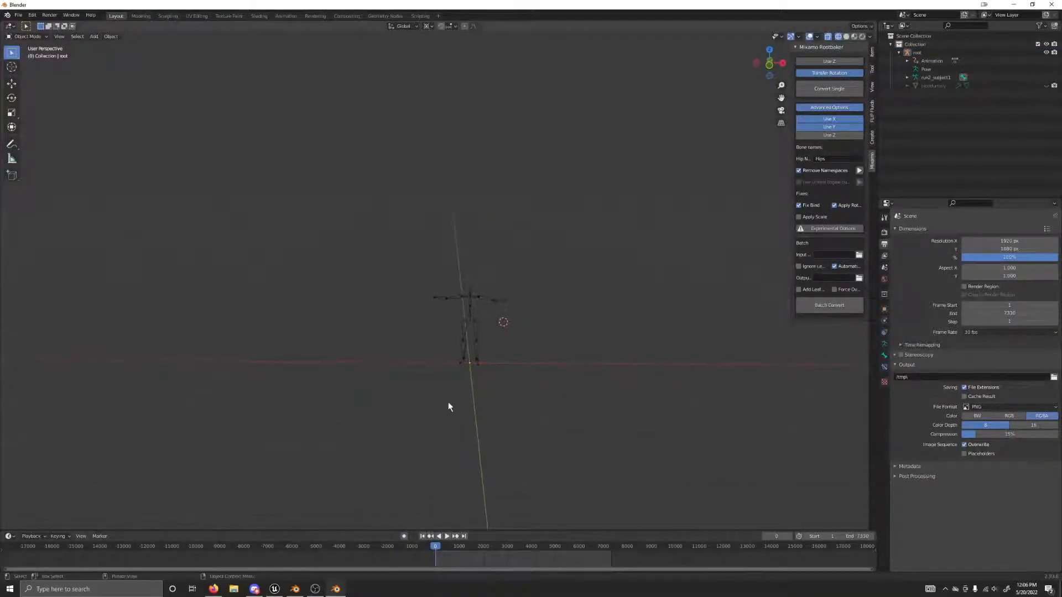
click(468, 345)
Switch to Unreal and reimport the run2_subject1_OUTPUT animation in the LAFAN1 Animations folder from its source file
click(275, 589)
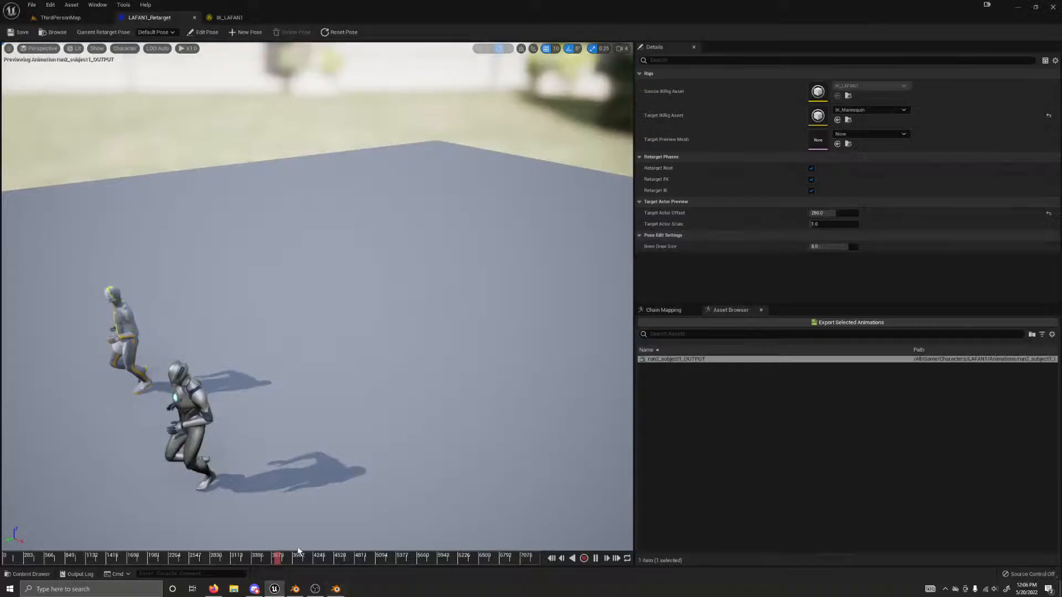
right_drag(354, 387, 366, 443)
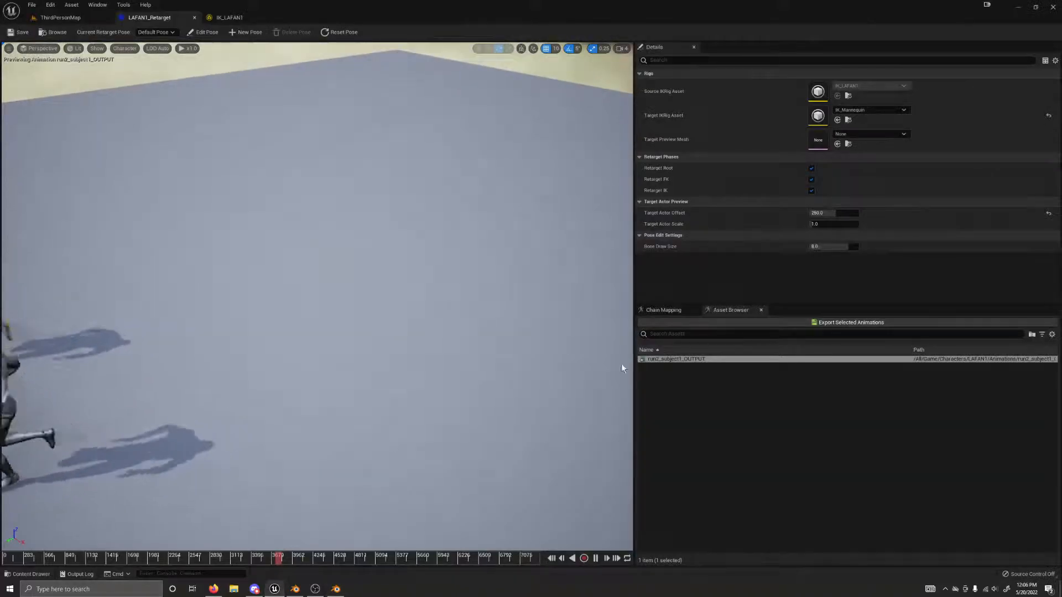
click(804, 359)
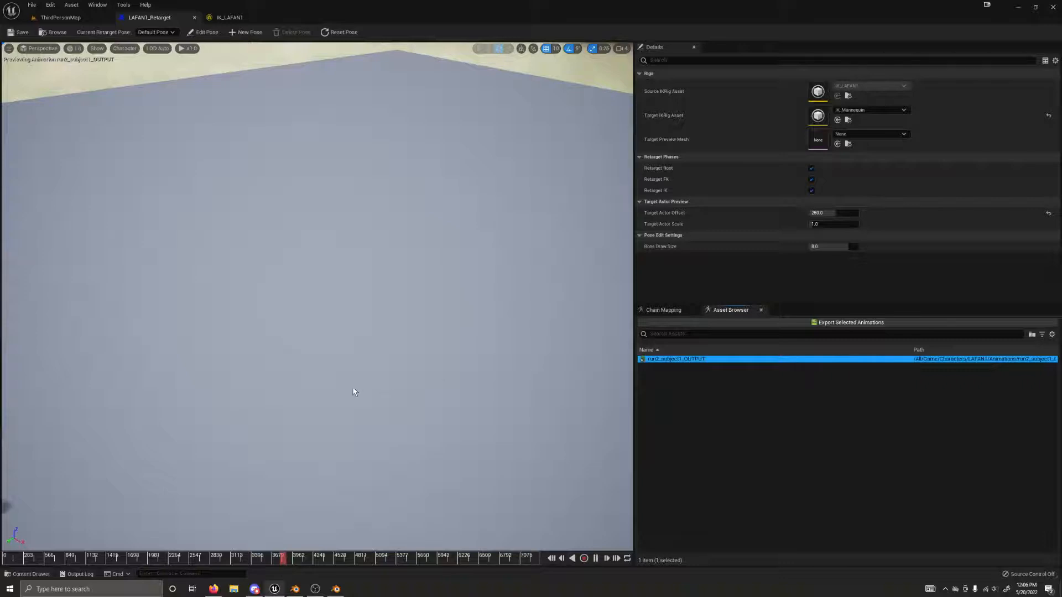
key(ctrl+space)
key(ctrl+space)
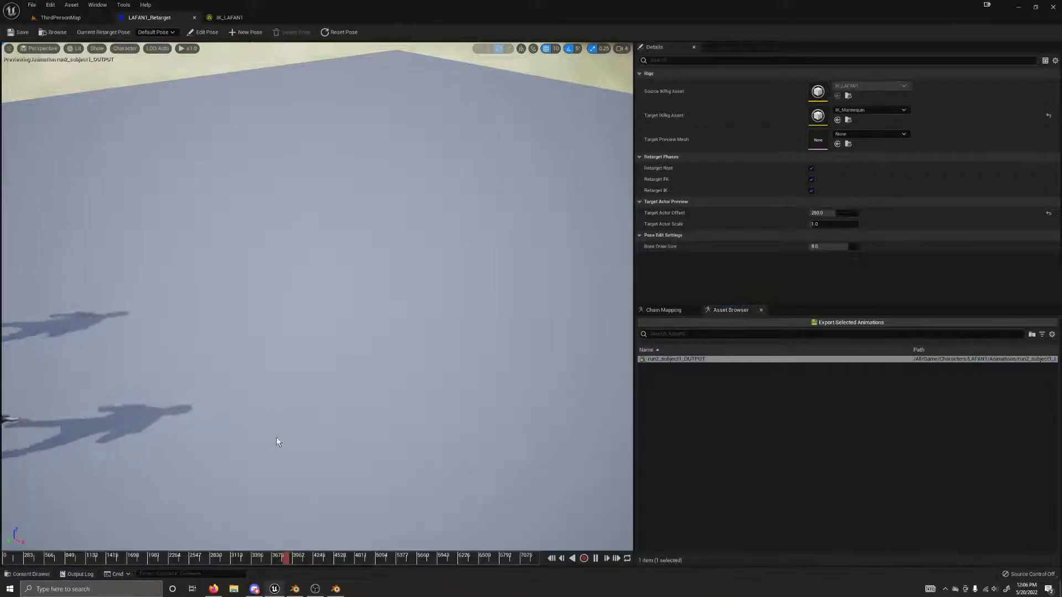
key(ctrl+space)
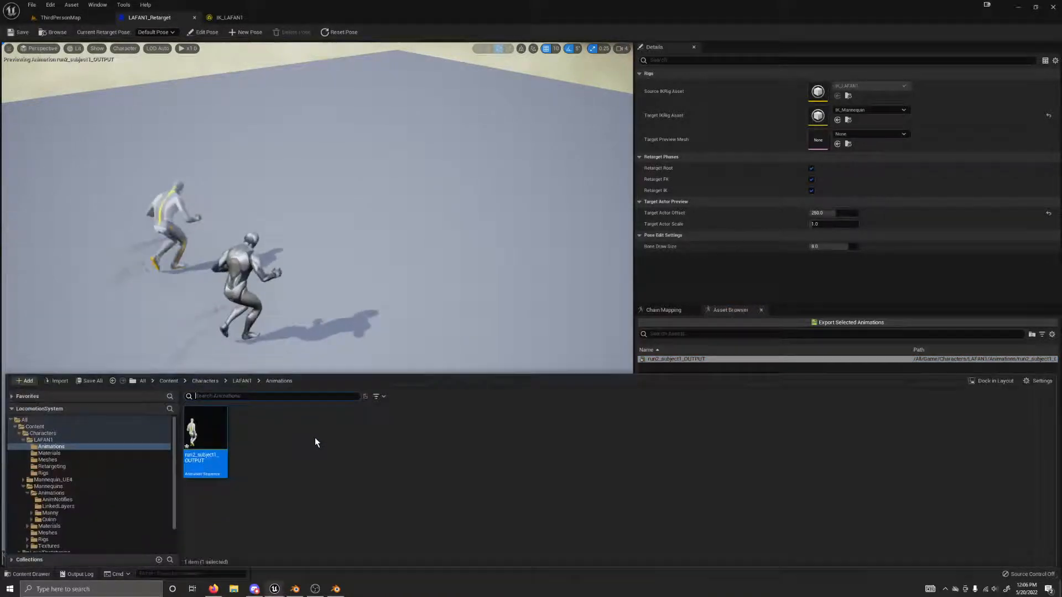
right_click(219, 430)
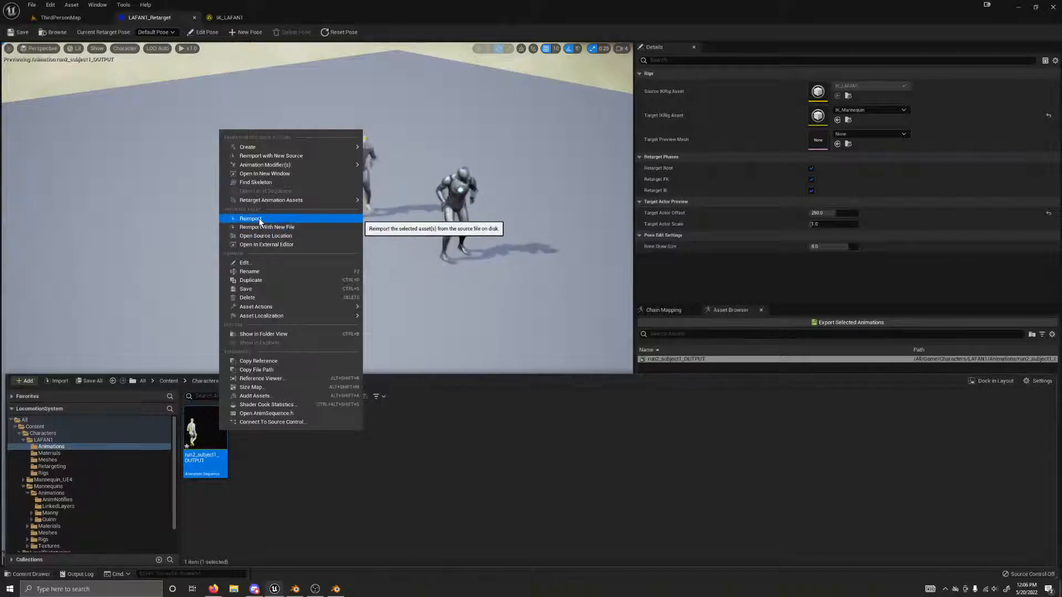
click(259, 218)
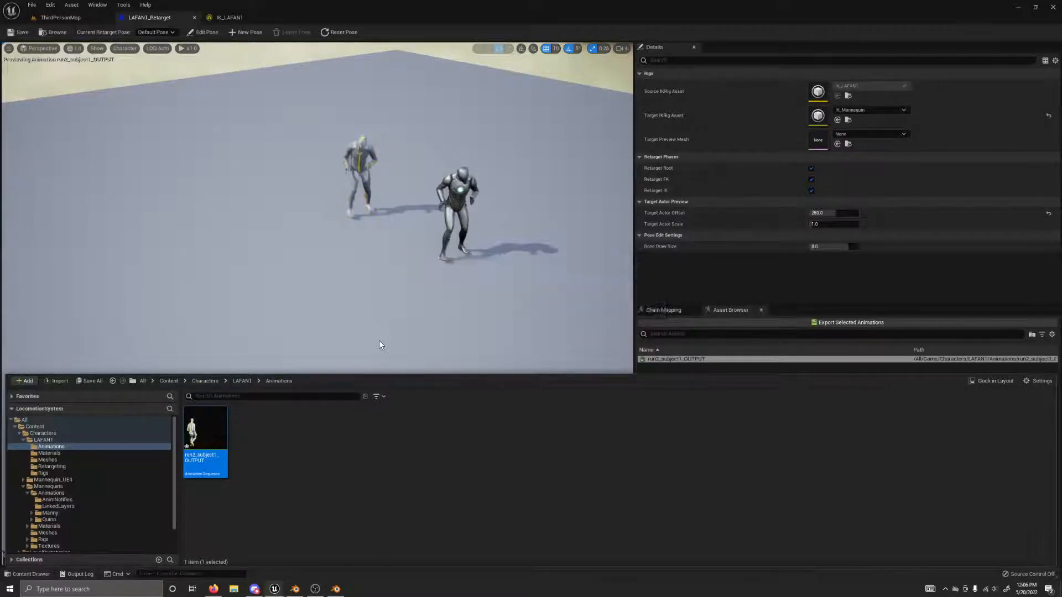
click(380, 341)
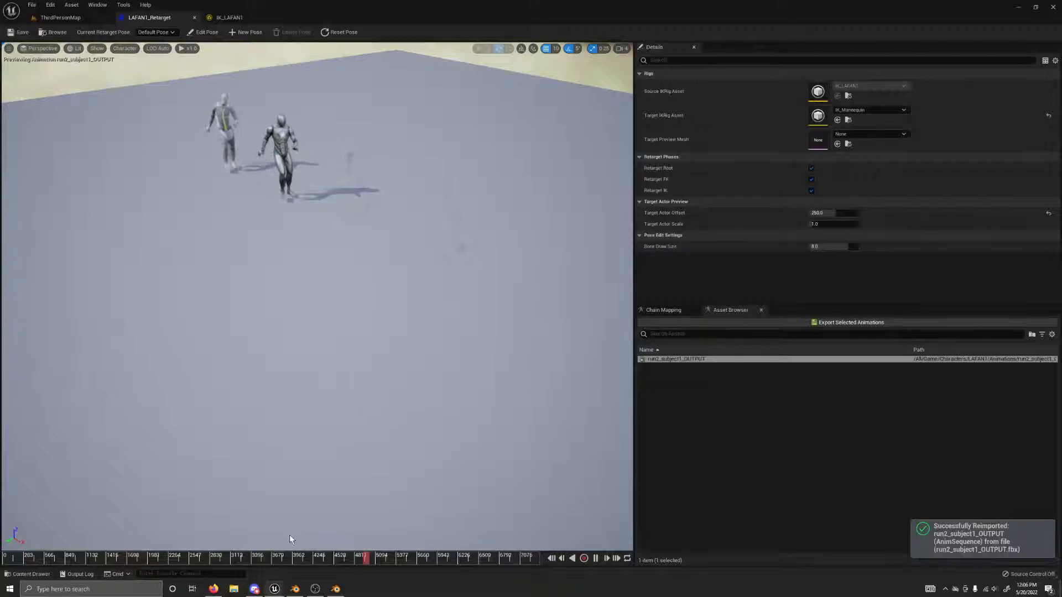
Play the reimported run2_subject1_OUTPUT in the retargeter from different points and compare the source and mannequin motion
click(250, 555)
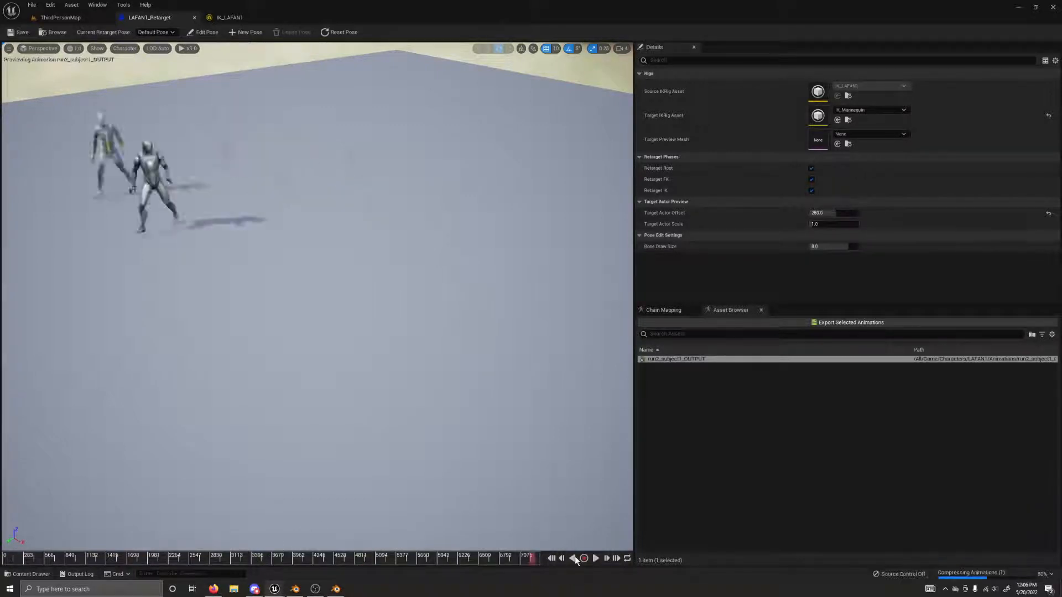
click(595, 559)
click(595, 559)
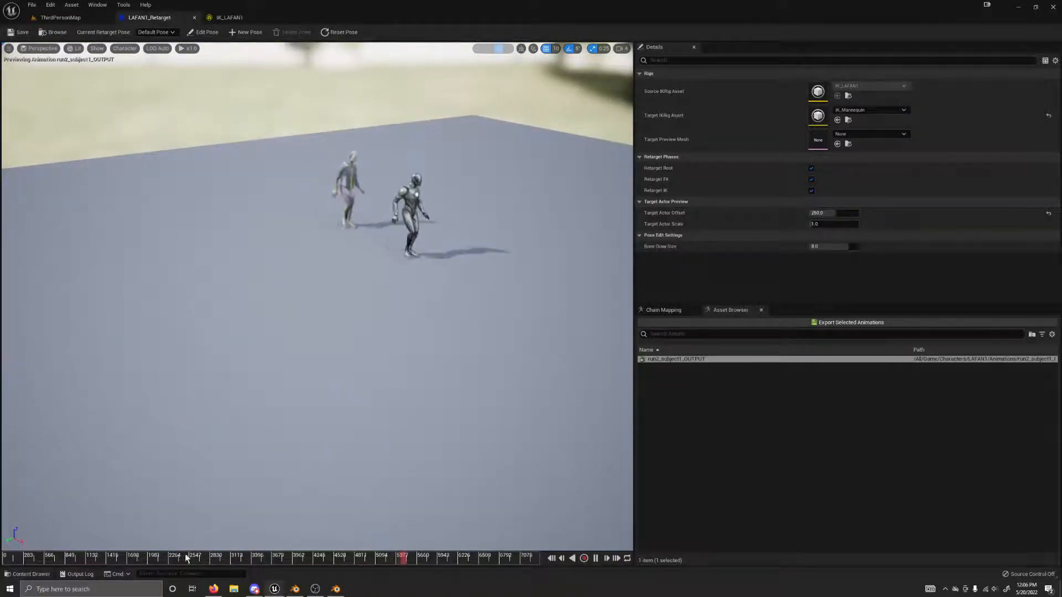
click(139, 556)
right_drag(330, 469, 238, 447)
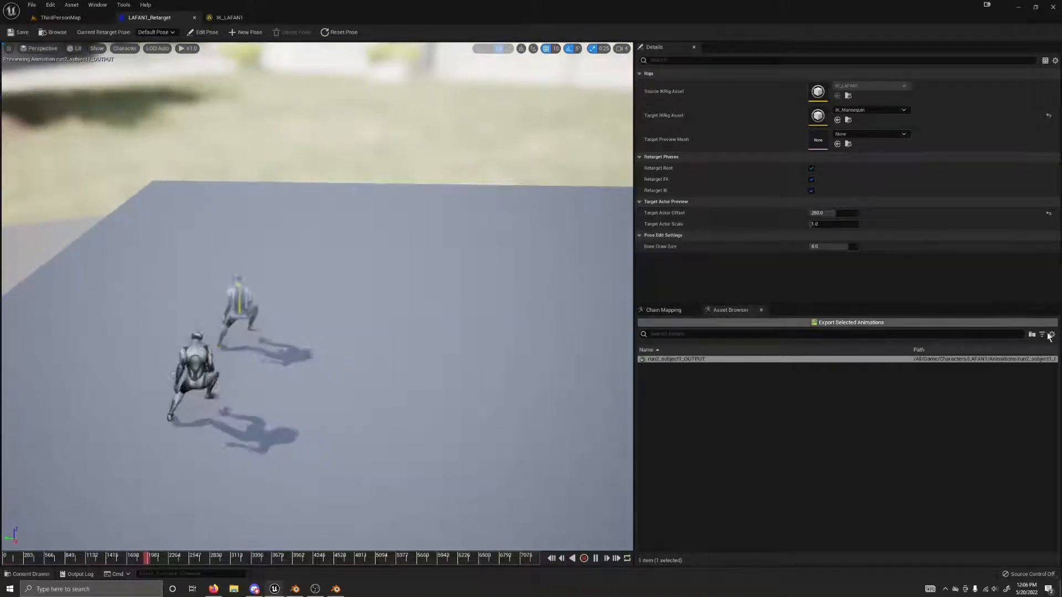
Export the retargeted run2_subject1_OUTPUT animation from LAFAN1_Retarget into the Content folder
click(734, 360)
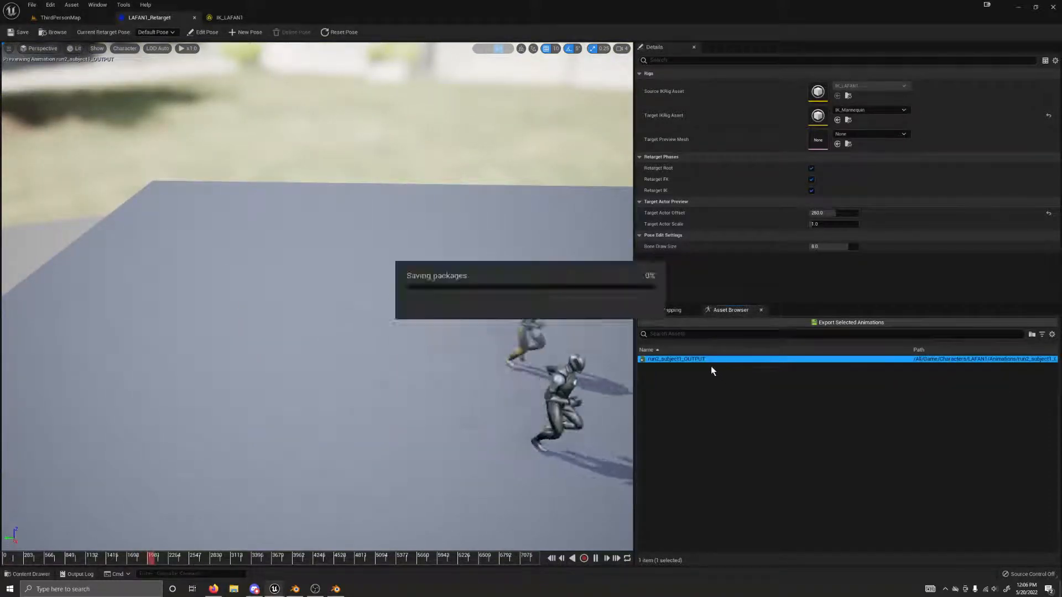
click(662, 377)
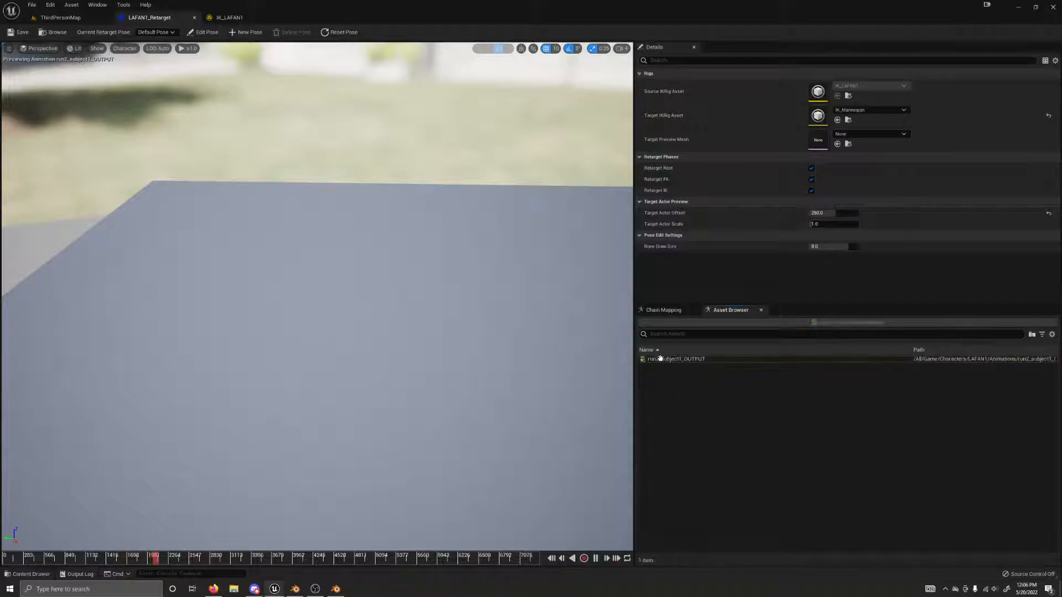
click(662, 359)
click(836, 323)
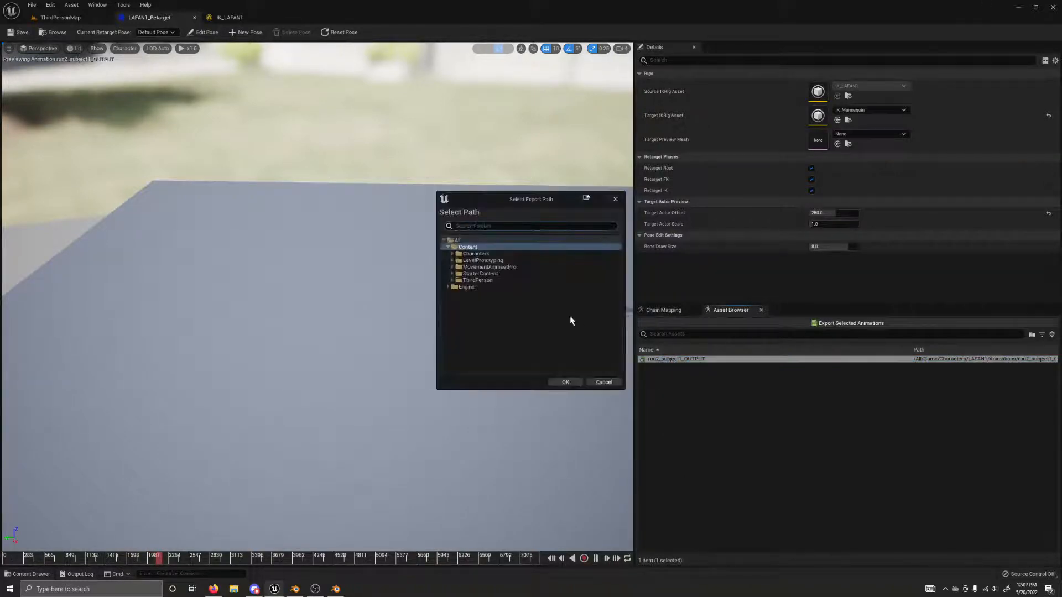
click(566, 382)
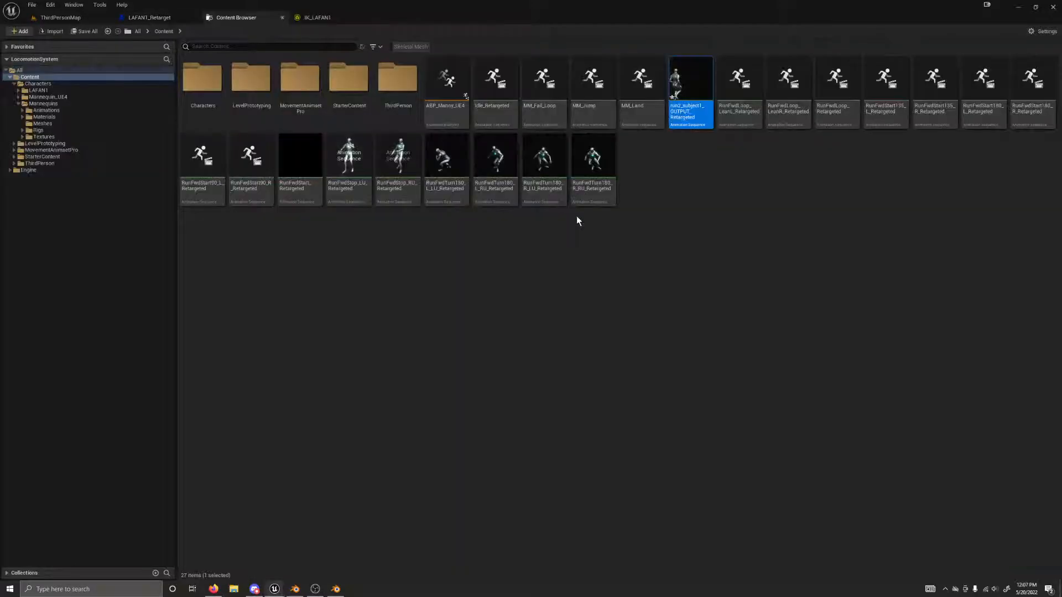
click(688, 138)
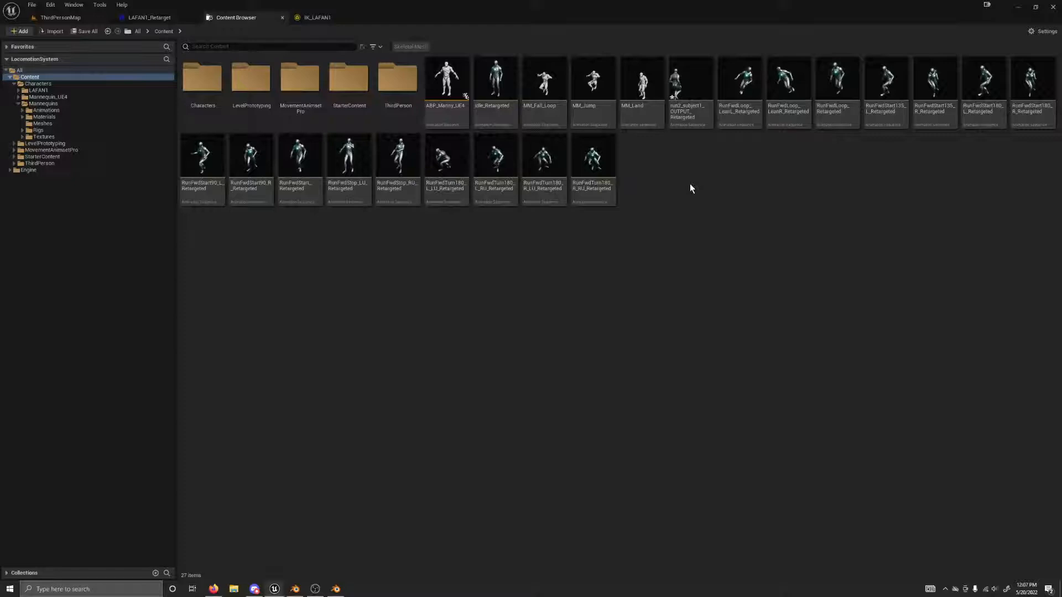
key(r)
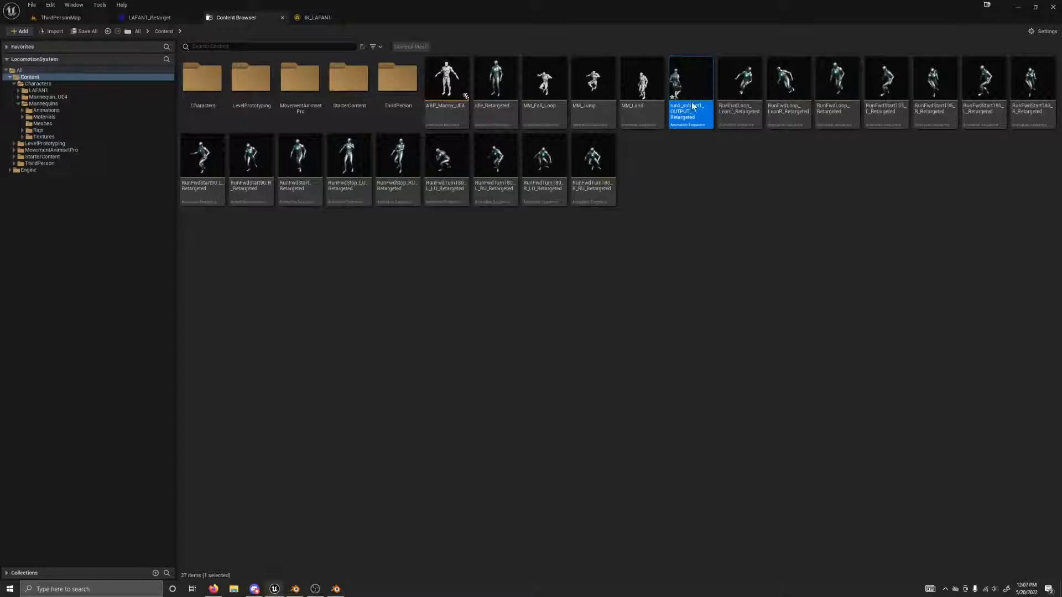
Close both open Blender sessions without saving their changes and return to Unreal's Content folder
mouse_move(343, 581)
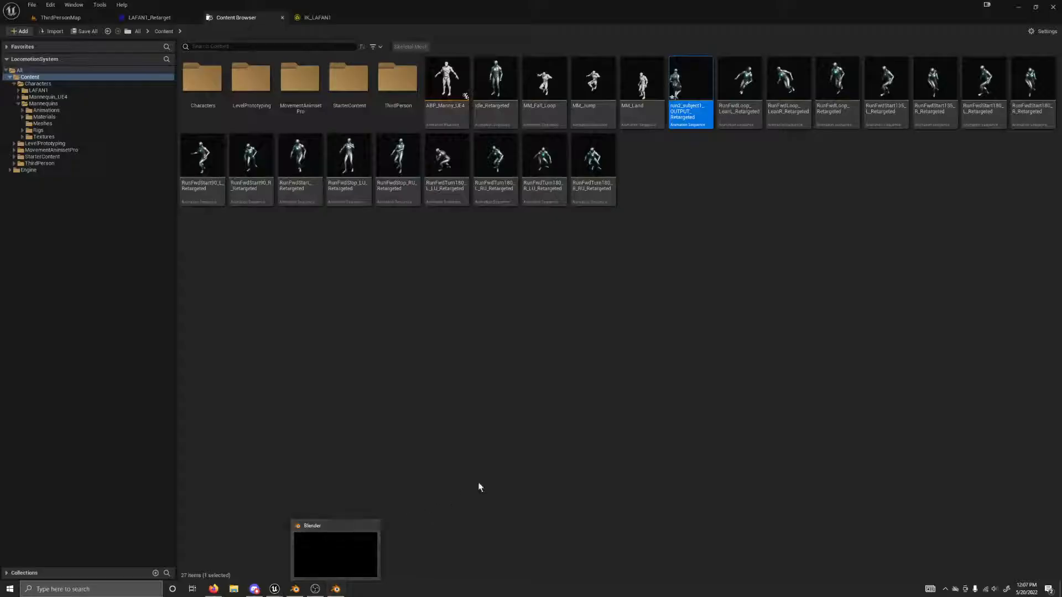
click(375, 526)
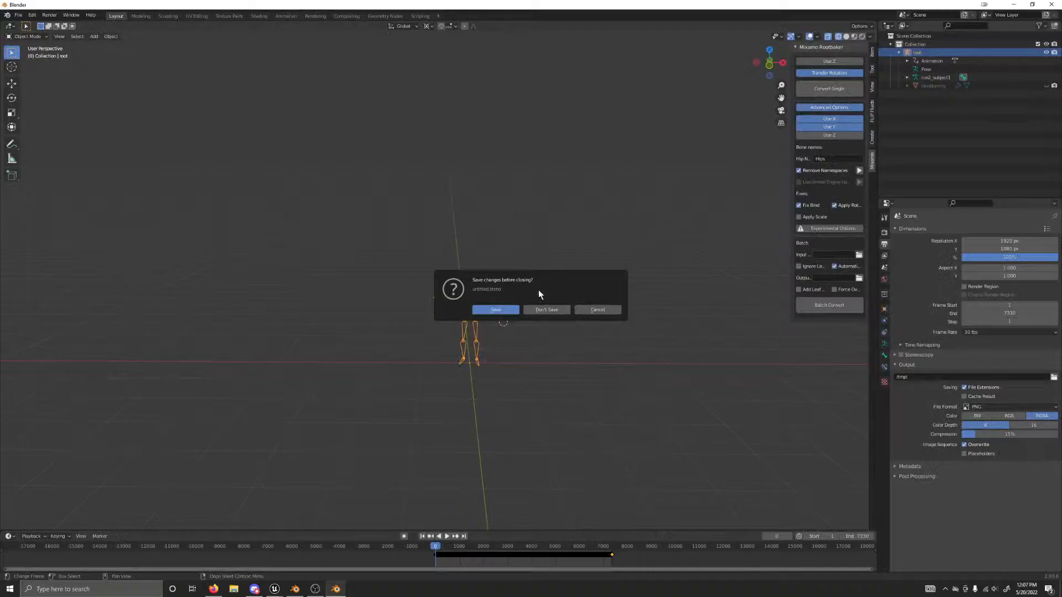
click(546, 310)
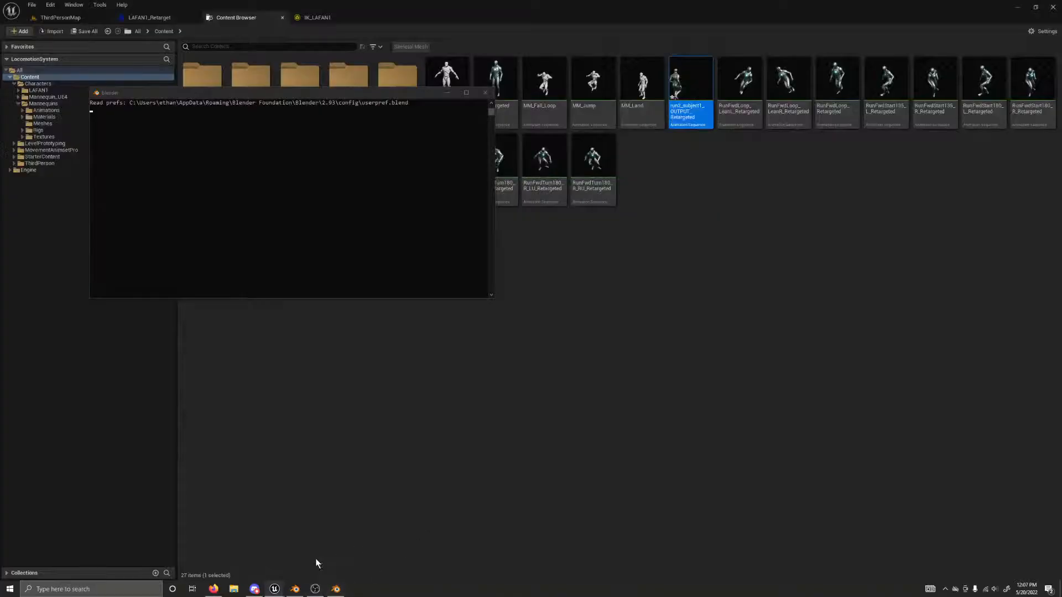
click(295, 589)
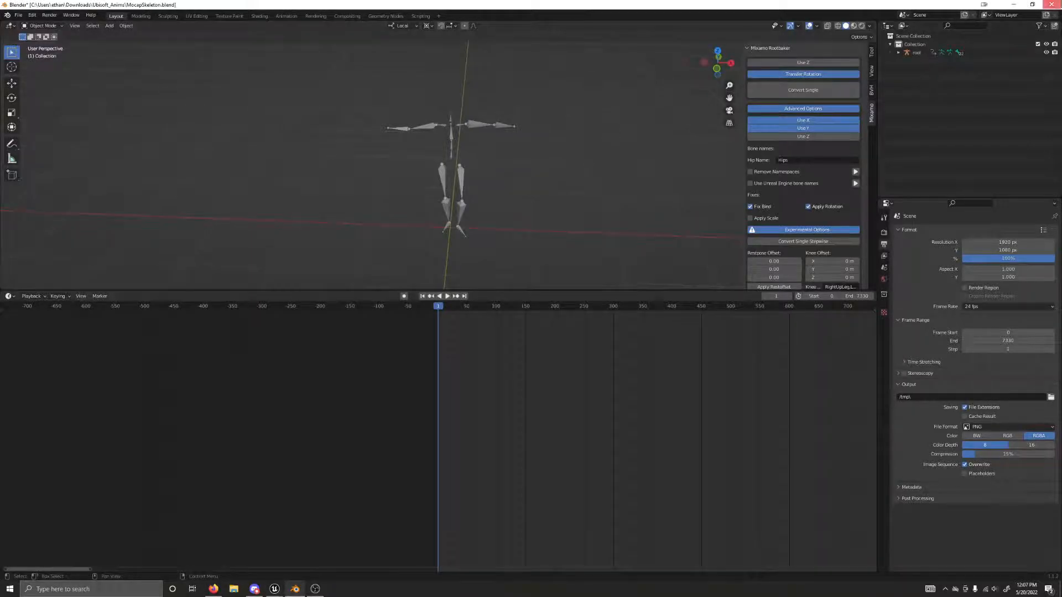
click(1051, 4)
click(545, 310)
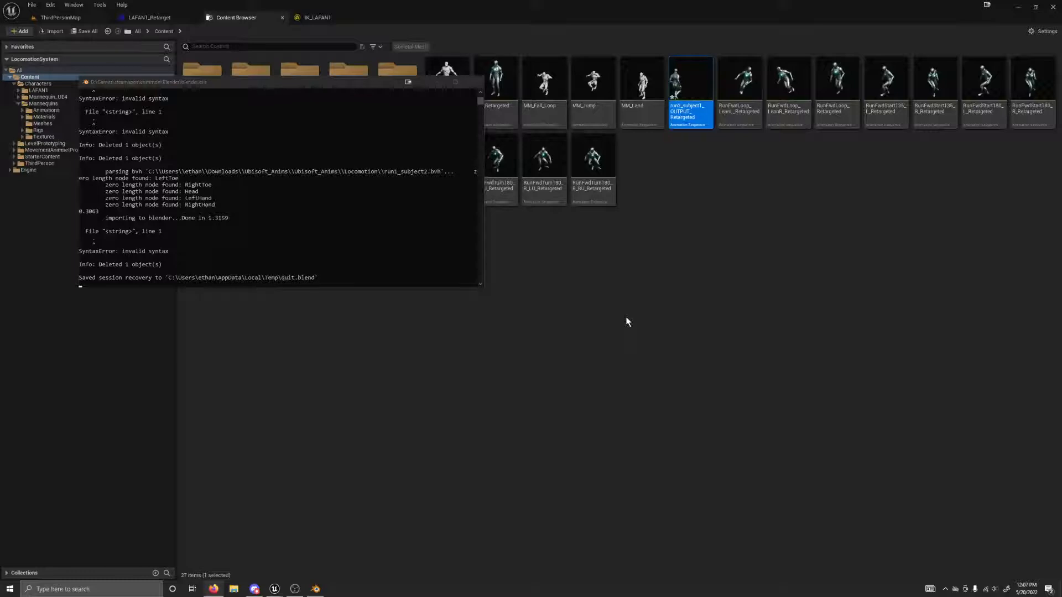
click(626, 321)
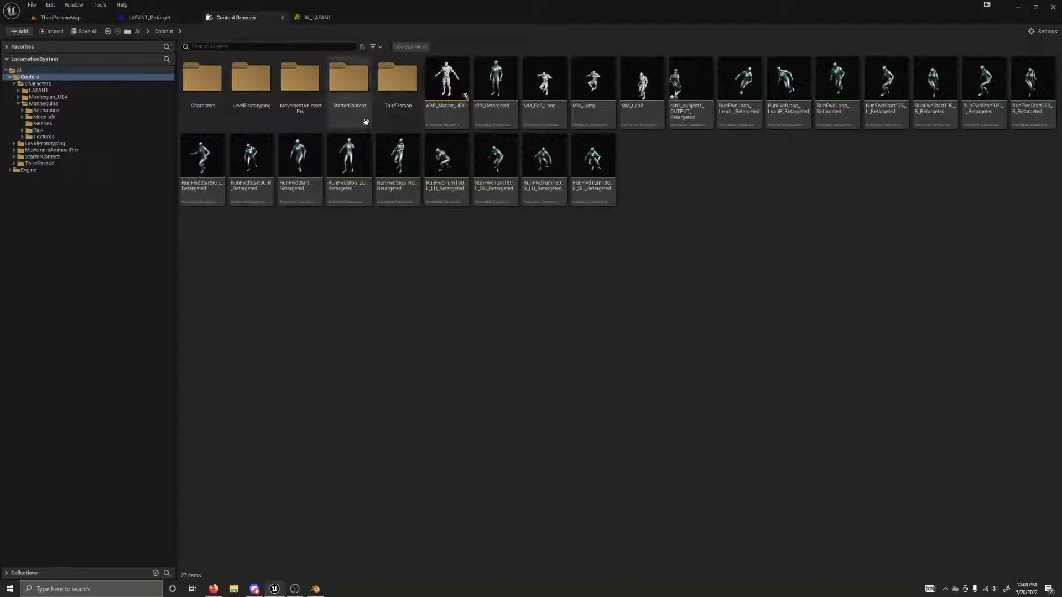
Open PoseSearchDatabase from Characters/Mannequins/Animations and dock it with the other open editors
click(186, 83)
double_click(187, 83)
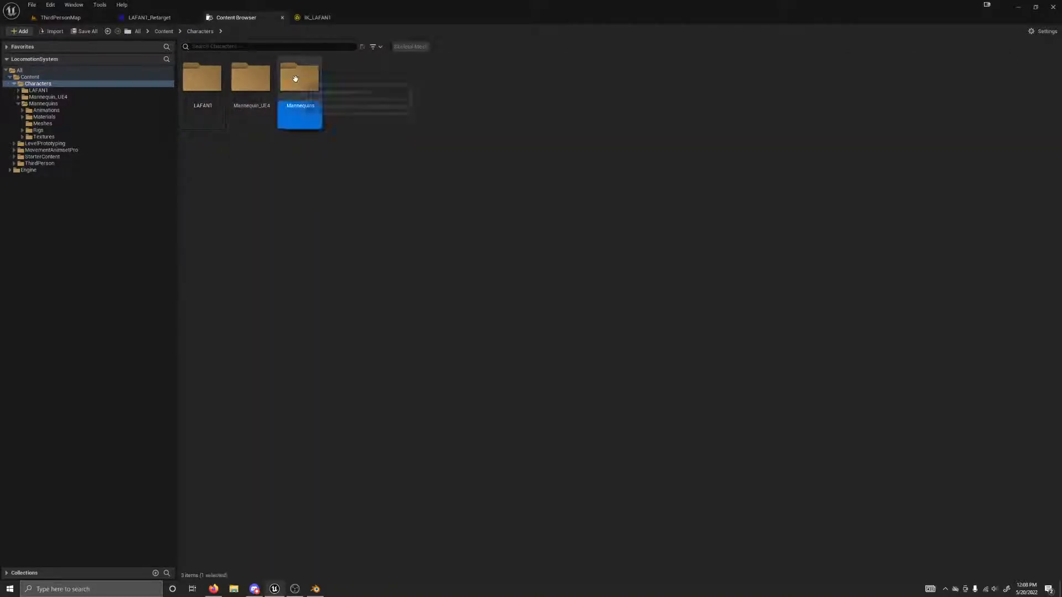
double_click(294, 78)
double_click(208, 110)
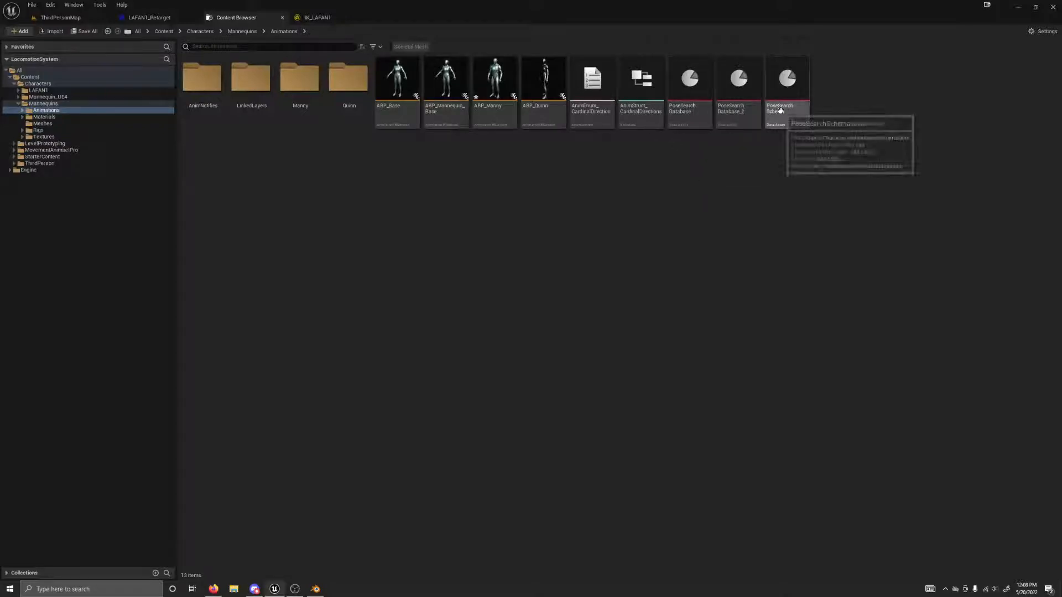
click(709, 116)
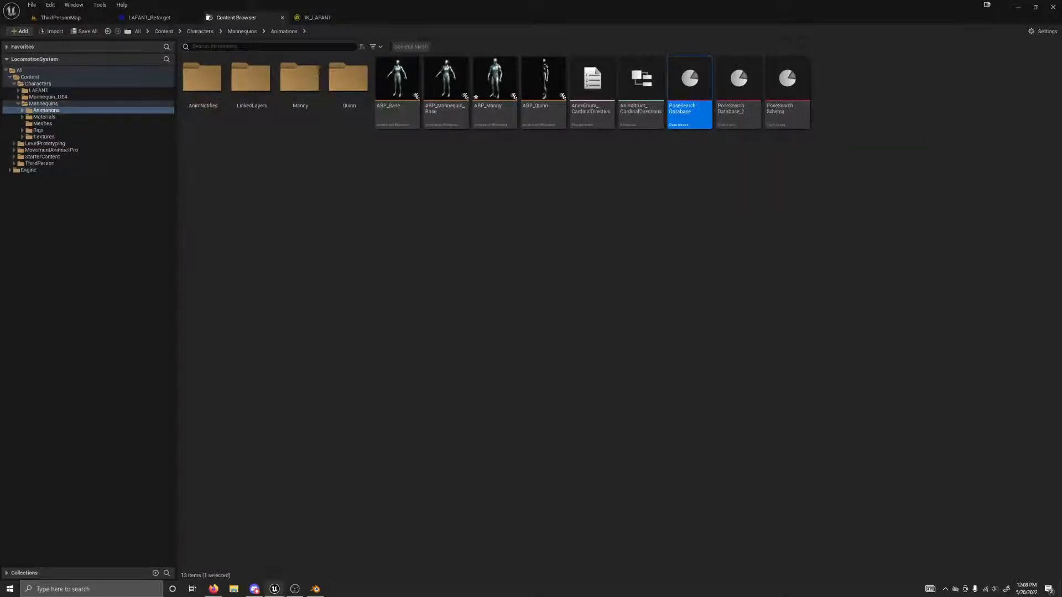
drag(1048, 265, 225, 21)
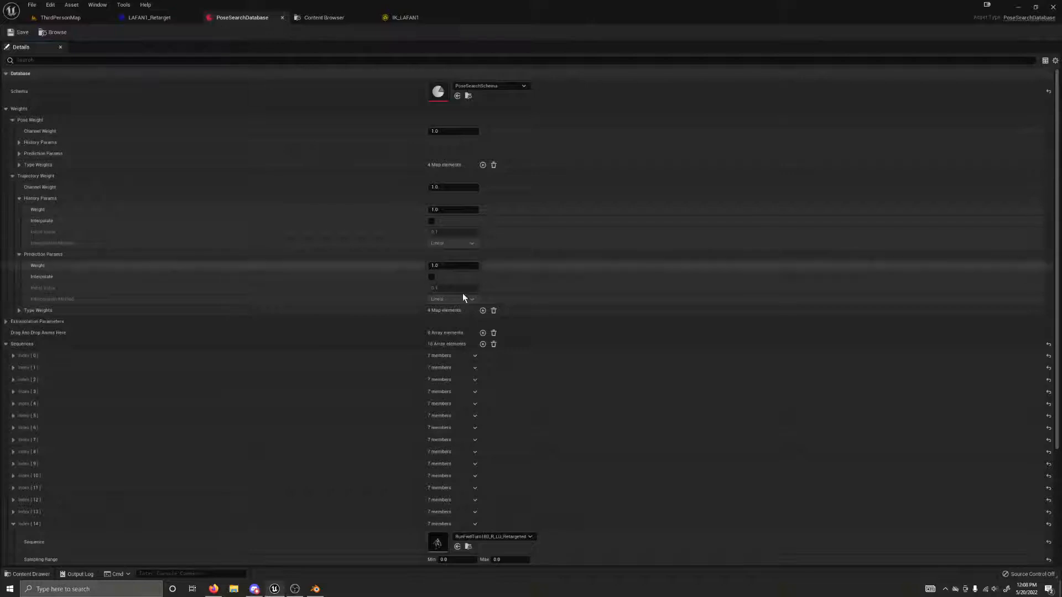
Replace all of the database's sequences with a single entry using run2_subject1_OUTPUT_Retargeted, and save the database
click(494, 344)
click(483, 344)
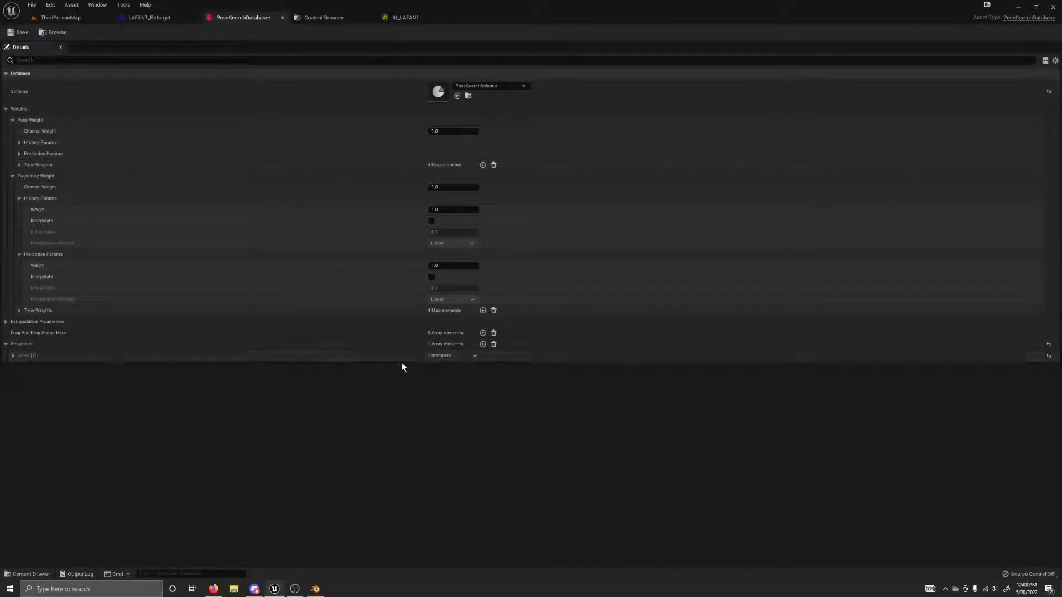
click(14, 356)
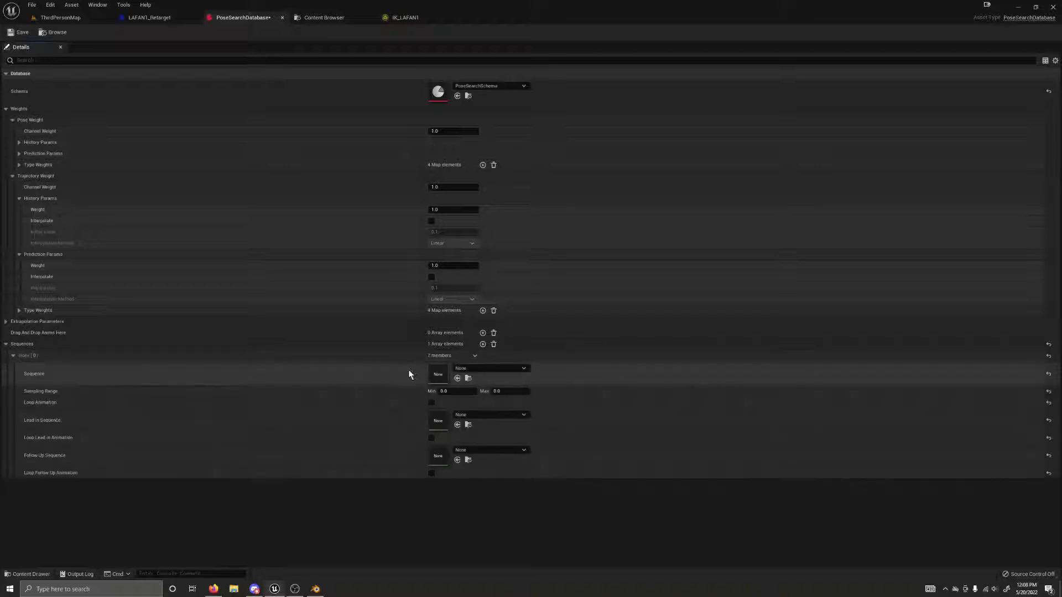
click(471, 370)
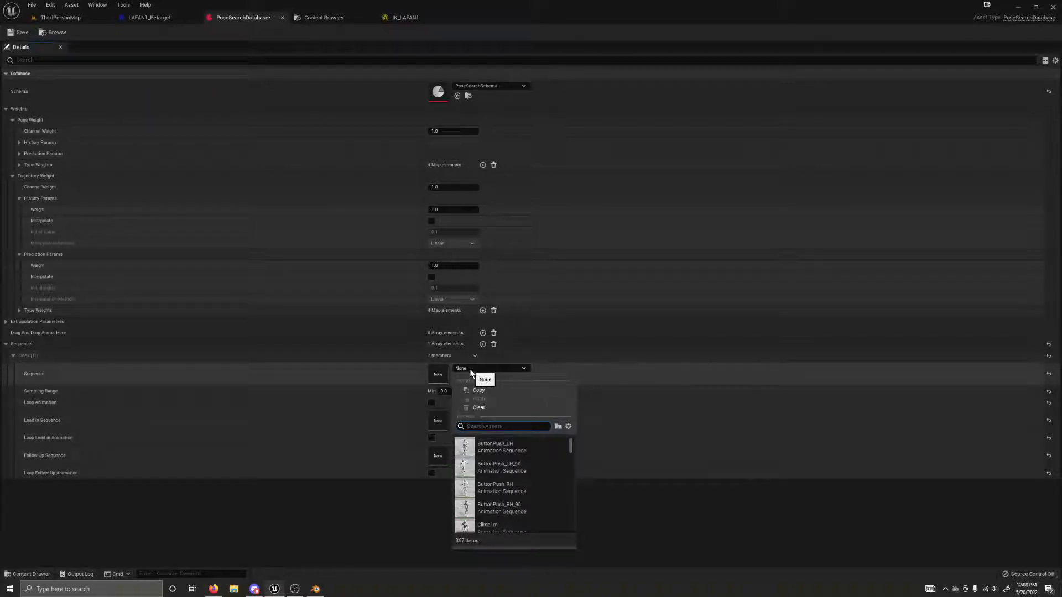
text(run1)
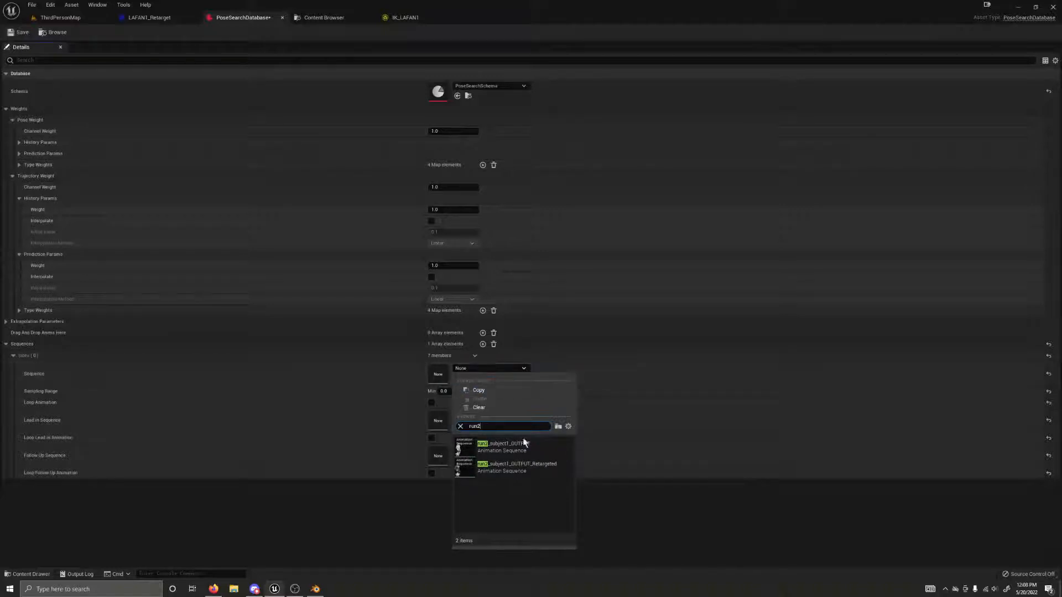
click(533, 473)
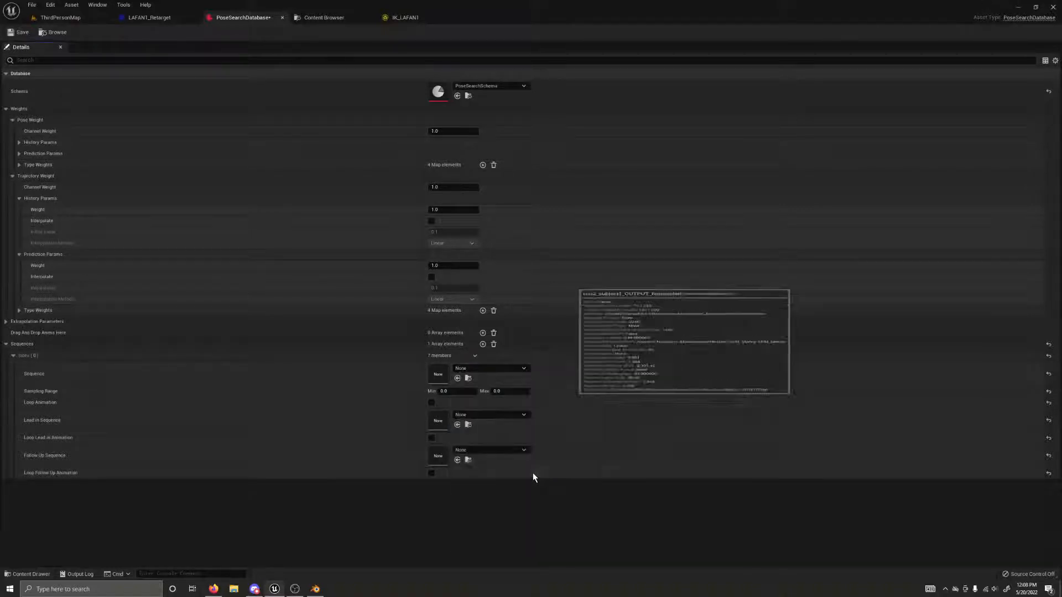
click(17, 32)
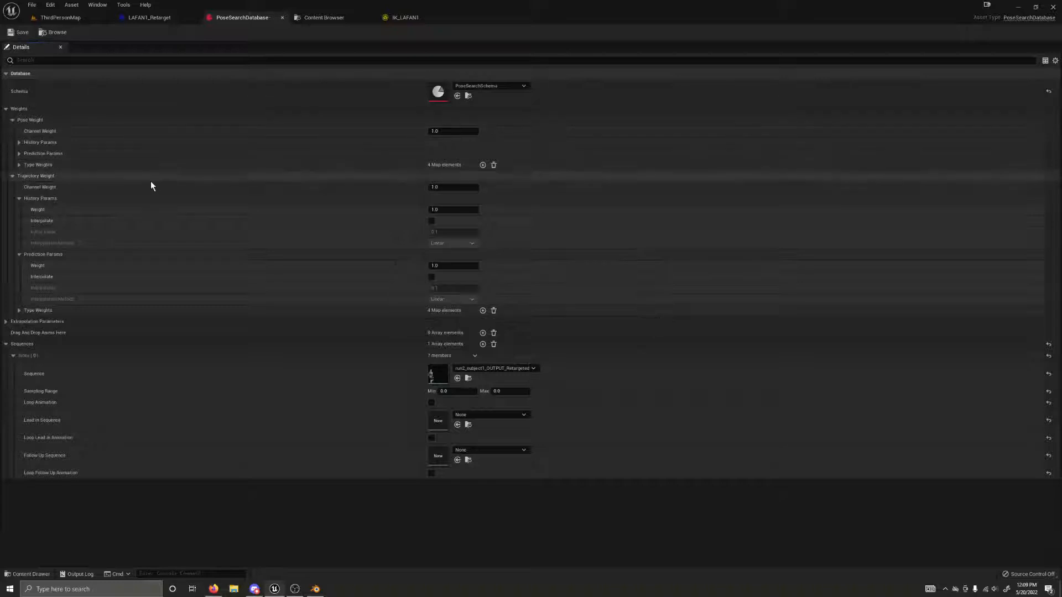
Play-test ThirdPersonMap by running the character forward to check its motion-matched movement, and stop the session
click(71, 17)
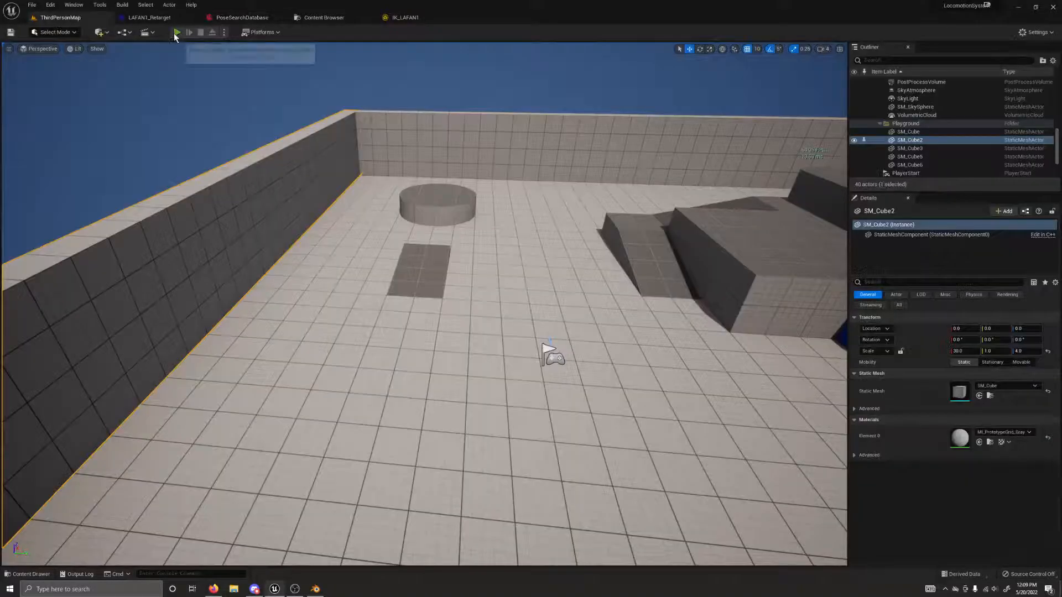
click(176, 32)
key(w)
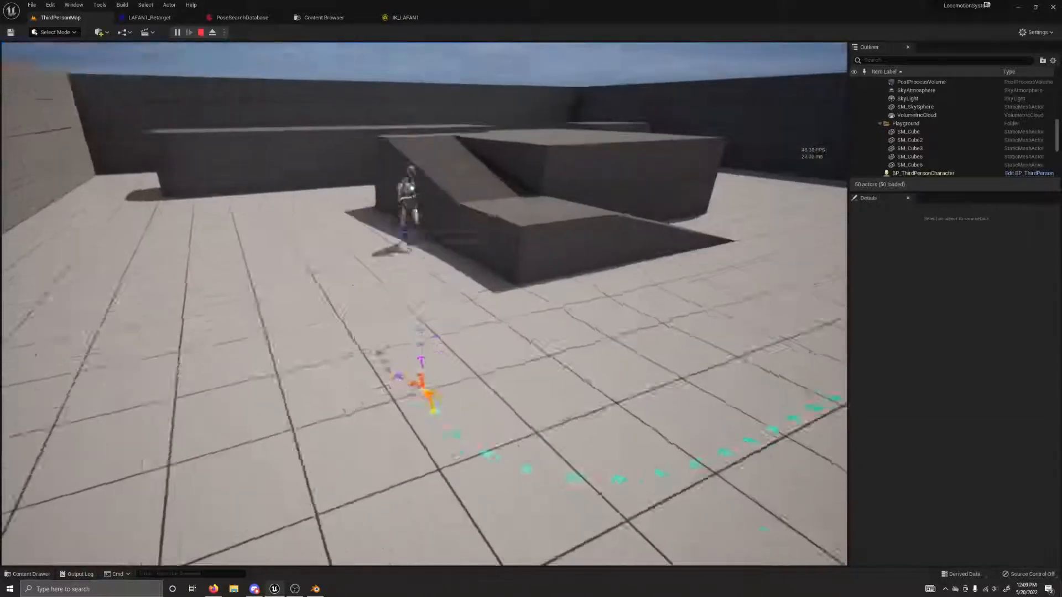
key(Escape)
Open run2_subject1_OUTPUT_Retargeted from the Content folder, enable root motion in its asset details, and save the animation
key(ctrl+space)
click(363, 463)
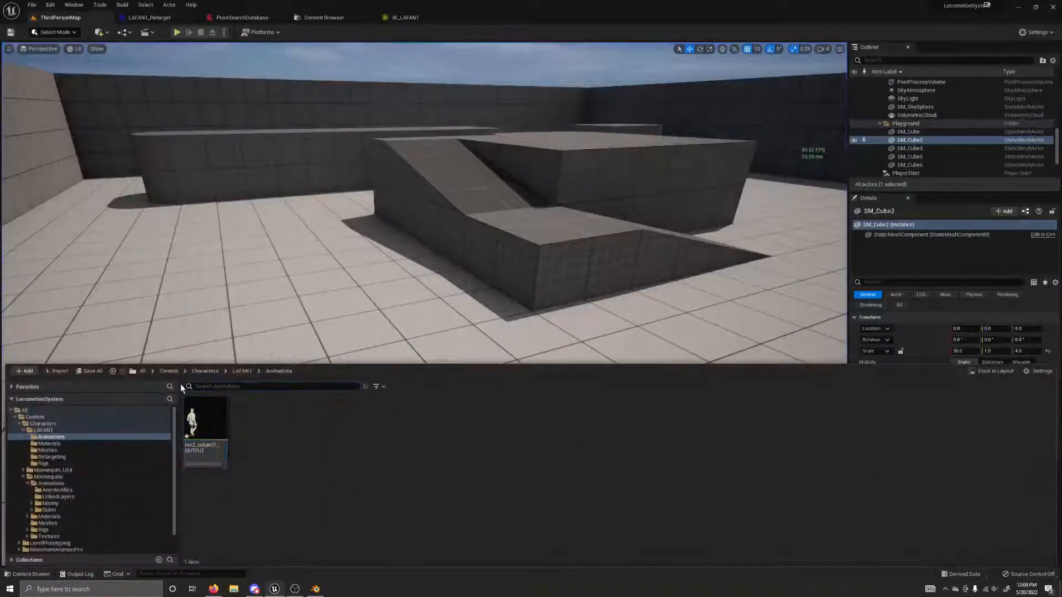
click(145, 371)
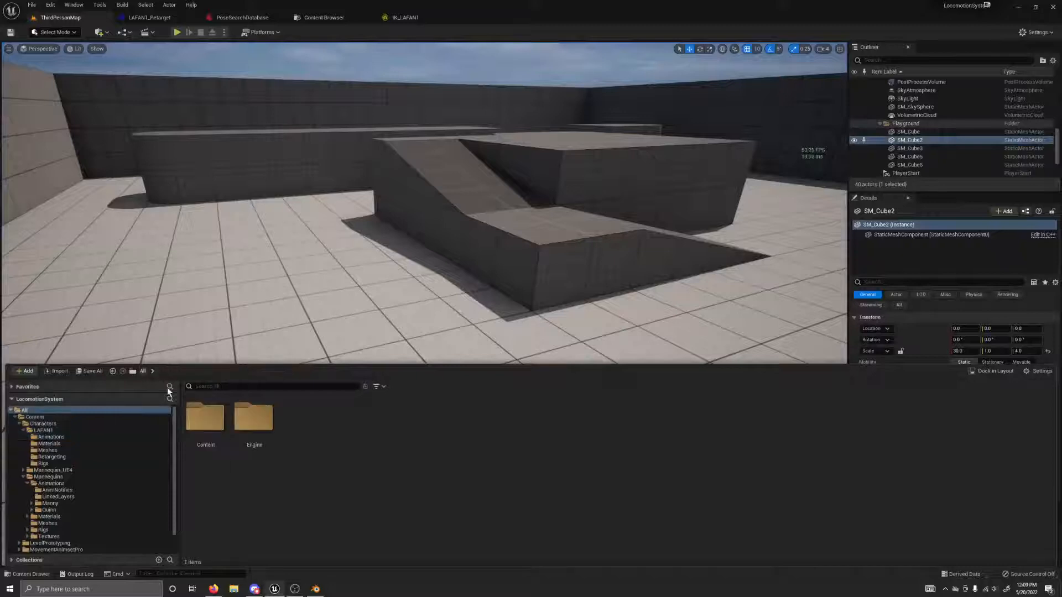
double_click(205, 418)
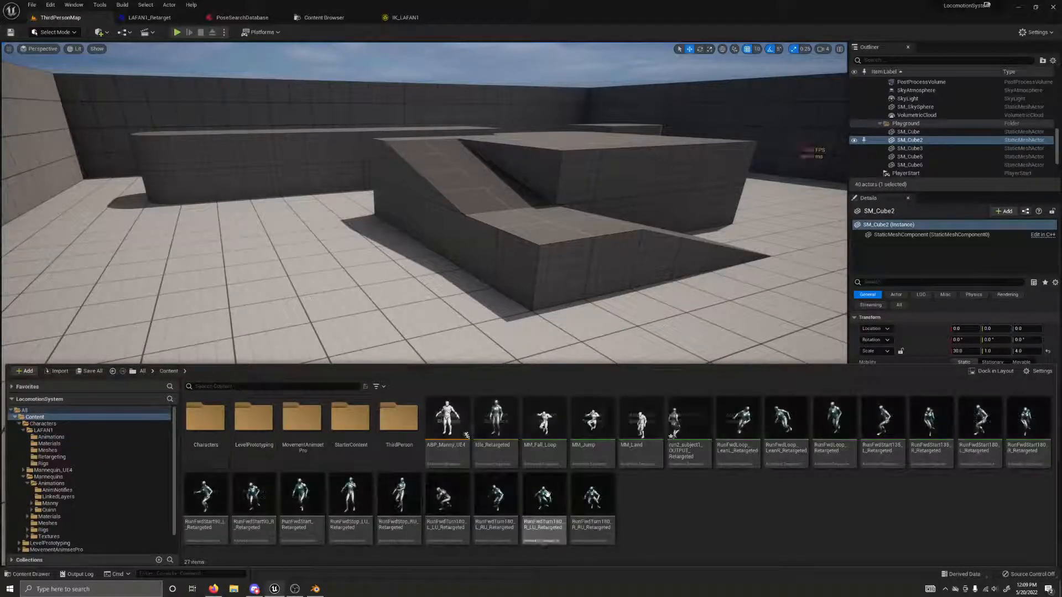
double_click(689, 428)
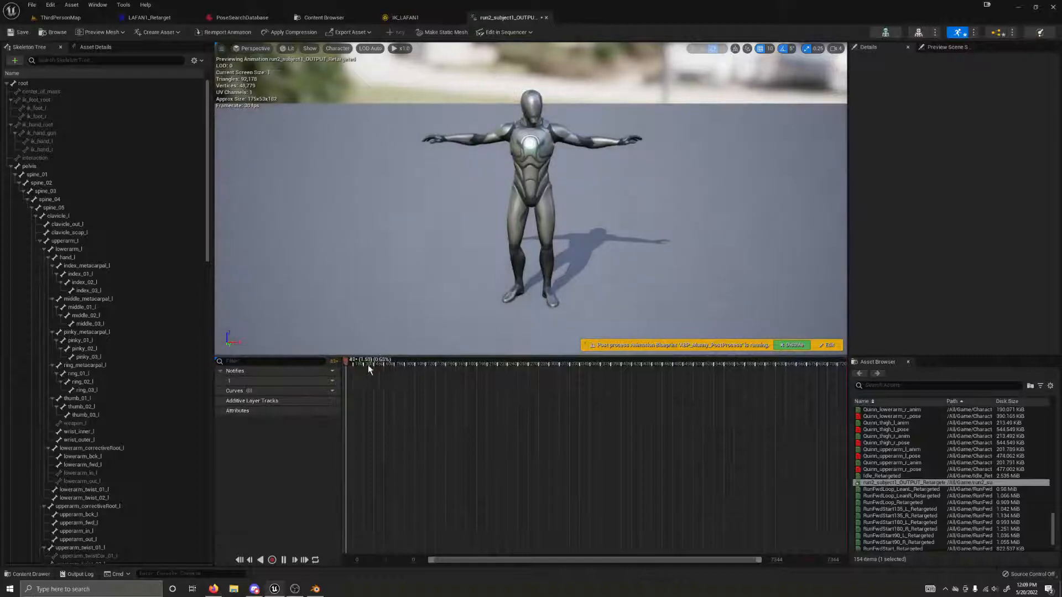
click(87, 50)
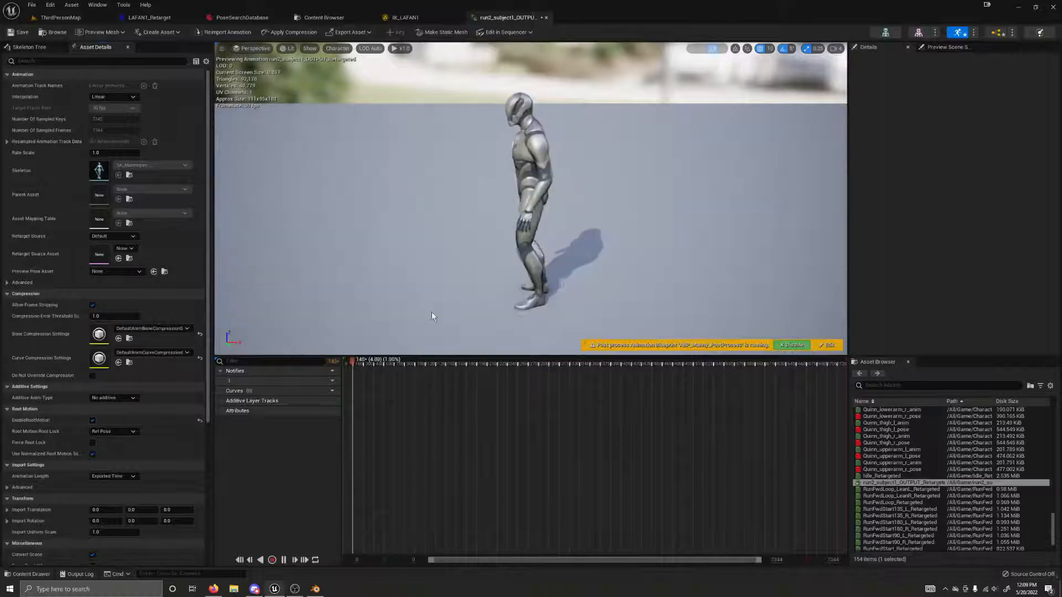
click(93, 421)
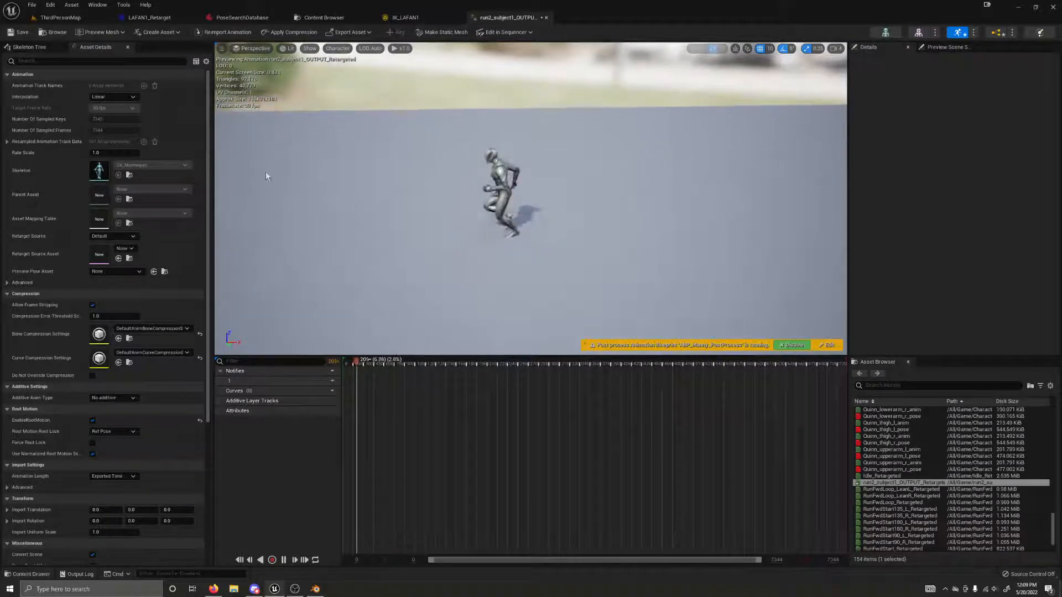
click(18, 32)
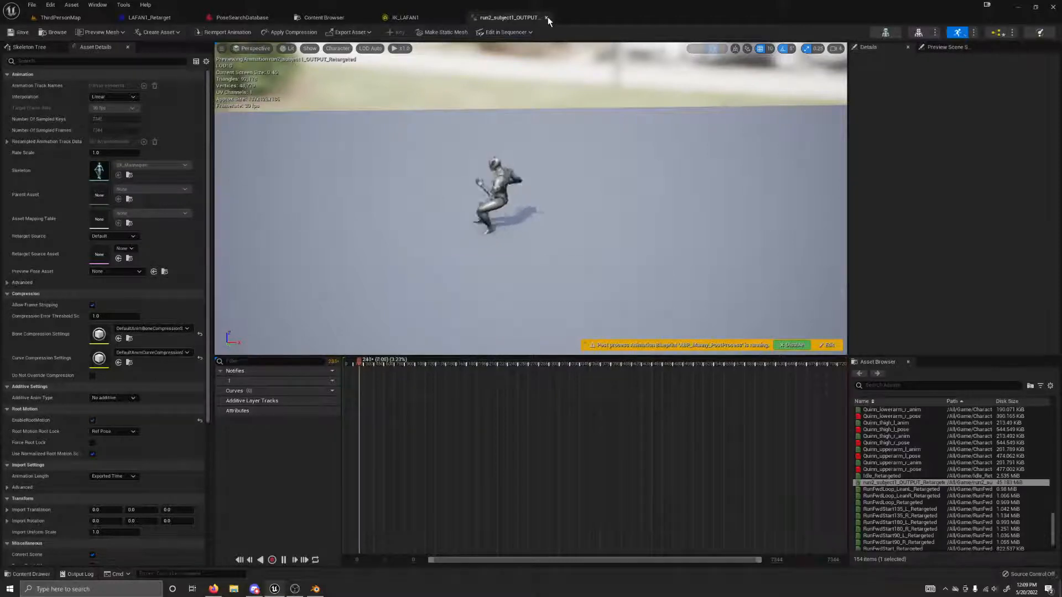
Close the animation, IK_LAFAN1, Content Browser and LAFAN1_Retarget editors, leaving PoseSearchDatabase open, and return to ThirdPersonMap
click(547, 17)
click(458, 18)
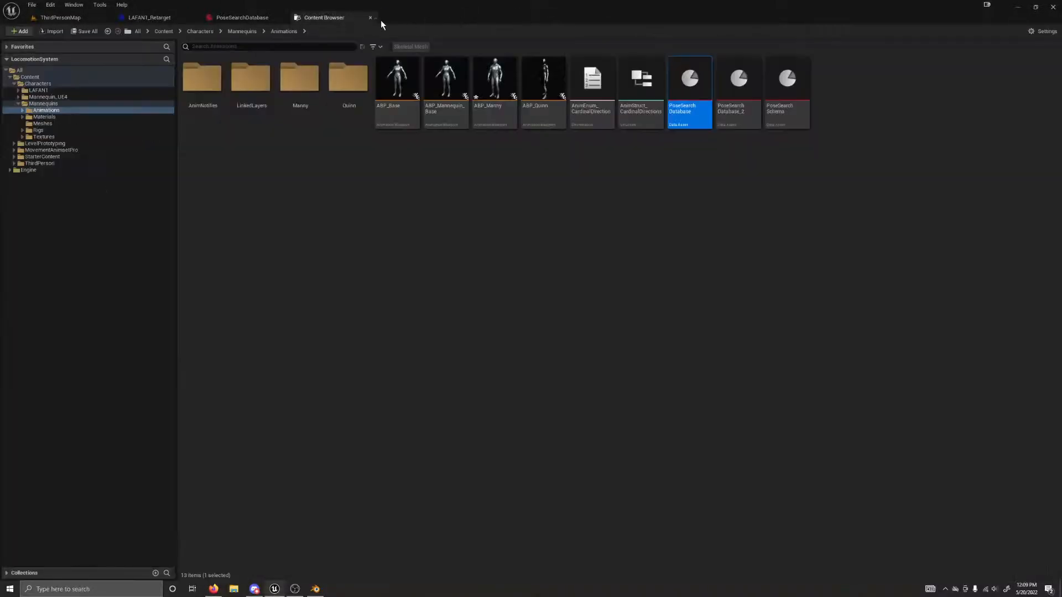
click(369, 17)
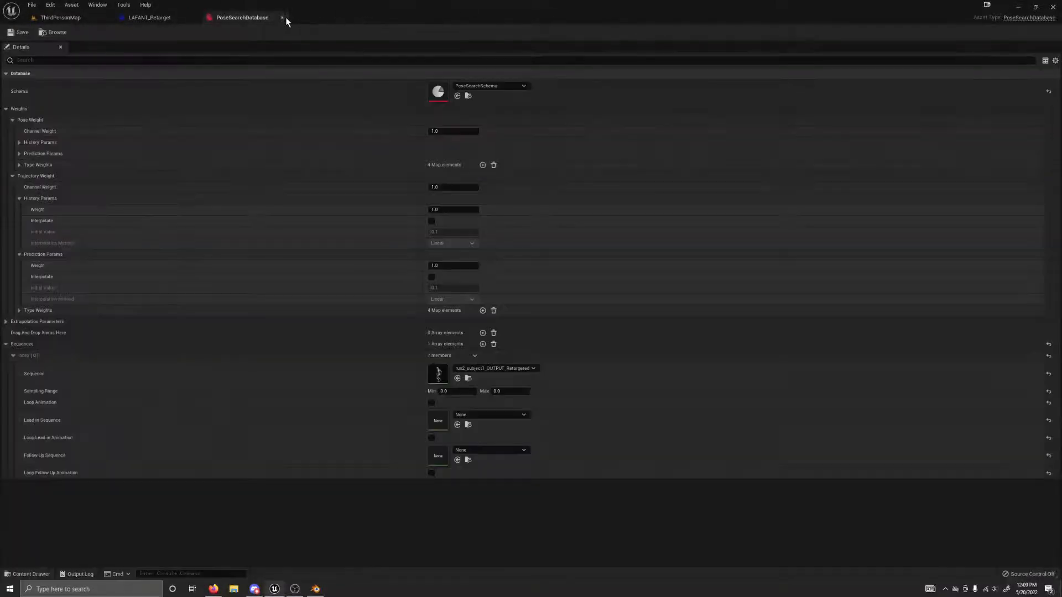
click(164, 18)
click(194, 17)
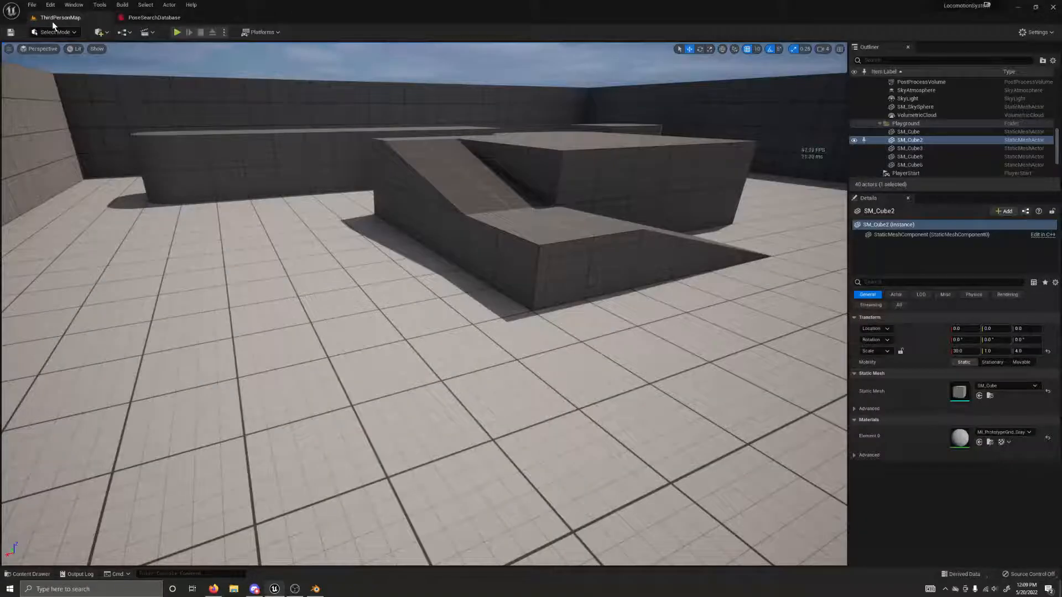
Play-test the level again, running the character in all directions to compare it with its trajectory, and stop the session
click(176, 32)
key(w)
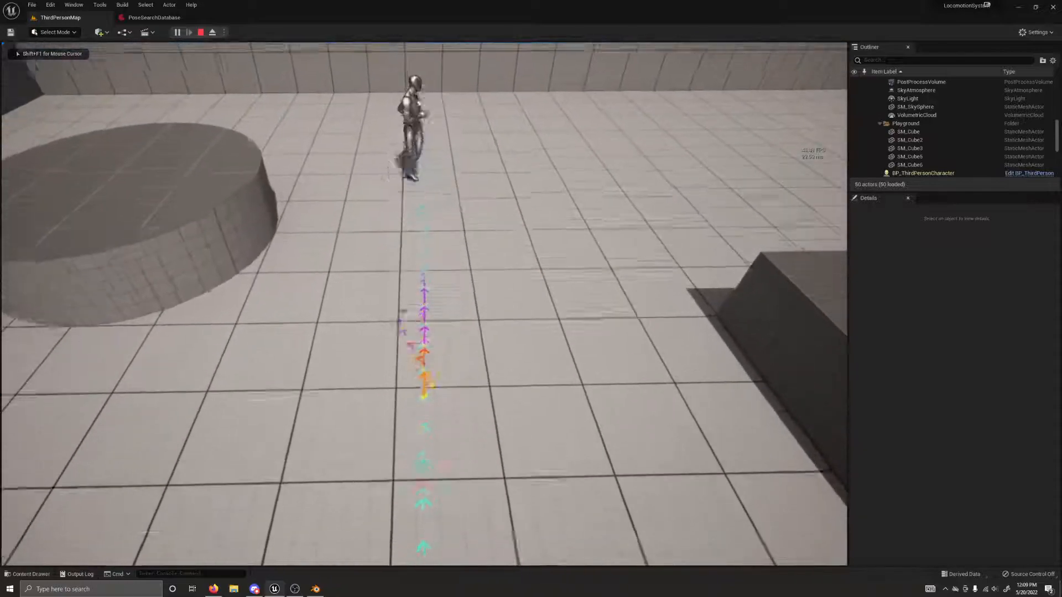
key(s)
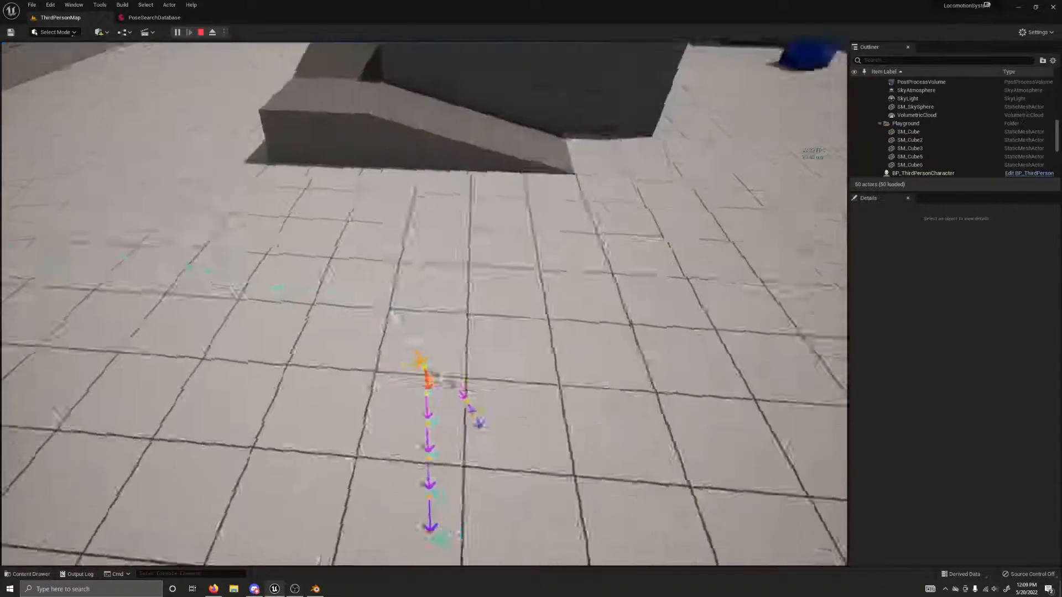
key(a)
key(w)
key(d)
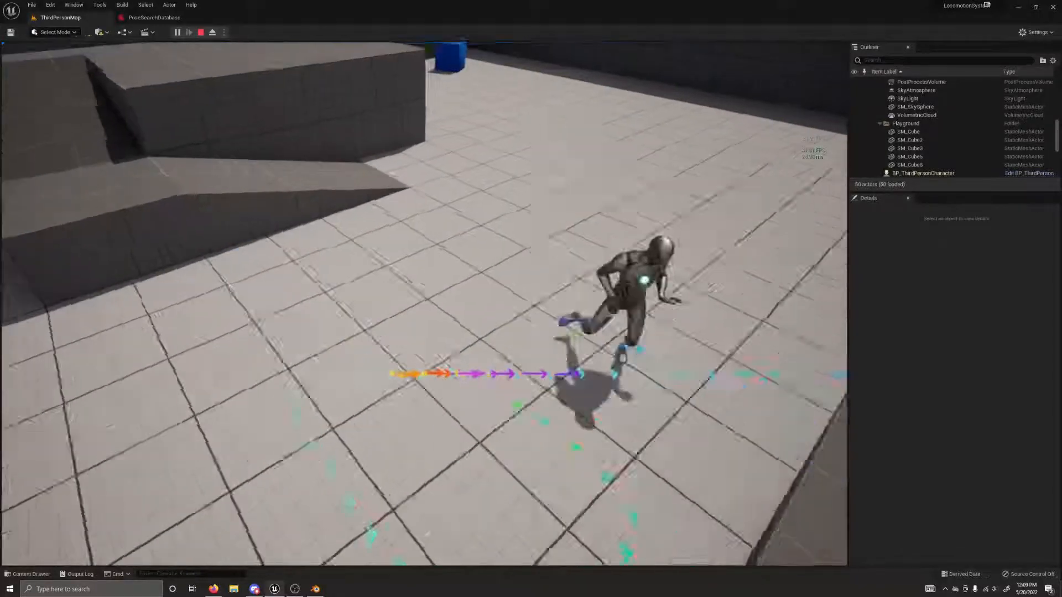
key(w)
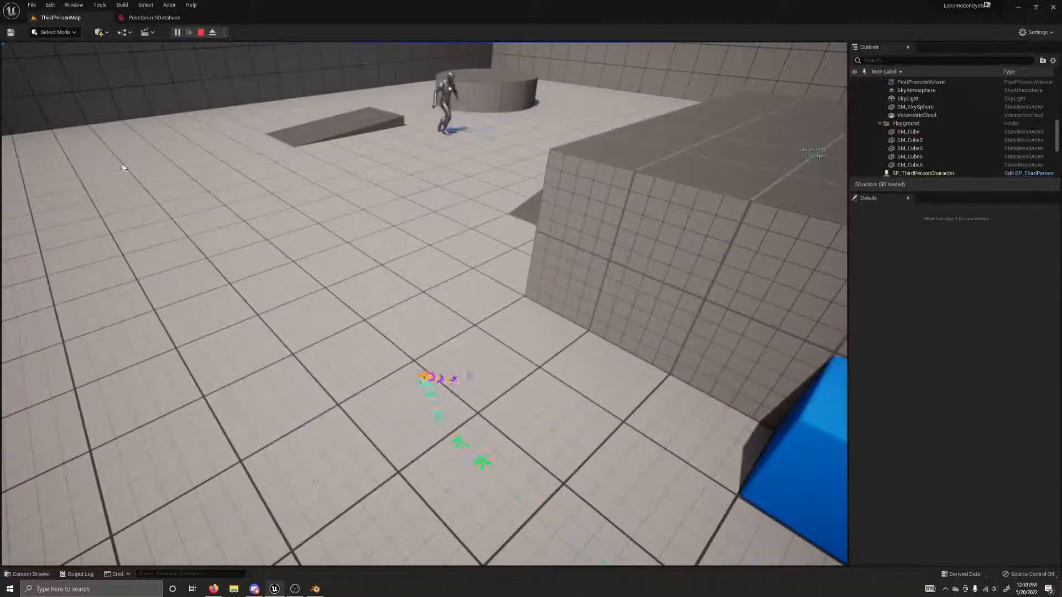
key(Escape)
Open the run2_subject1_OUTPUT_Retargeted sequence from PoseSearchDatabase, enable Force Root Lock, and save the animation
click(147, 17)
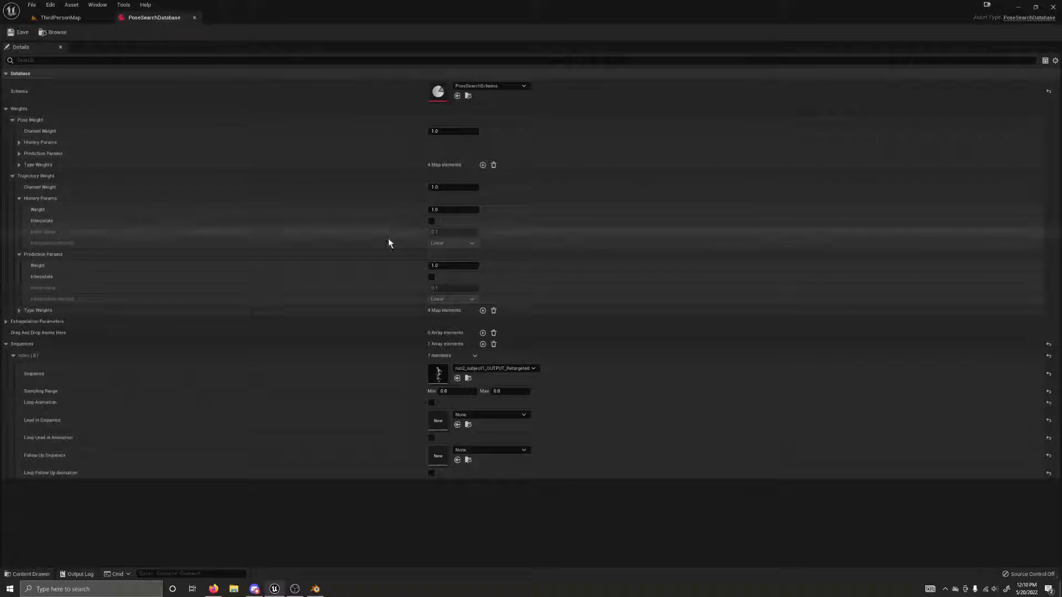
double_click(439, 371)
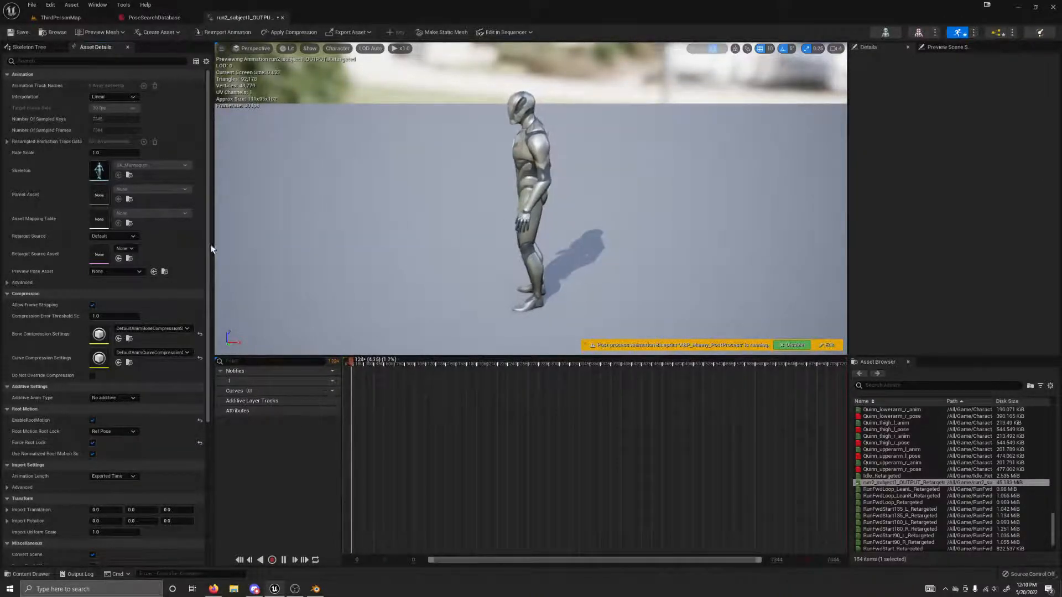
click(20, 32)
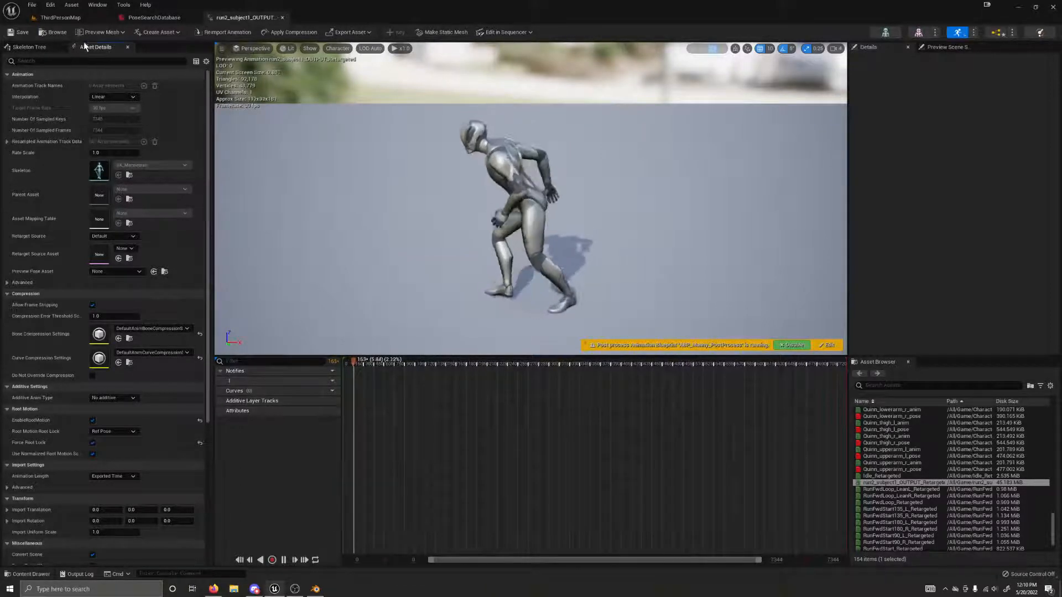
Play-test ThirdPersonMap, running and turning the character across the floor, up the ramp and onto the blocks with a jump, and stop the session
click(64, 20)
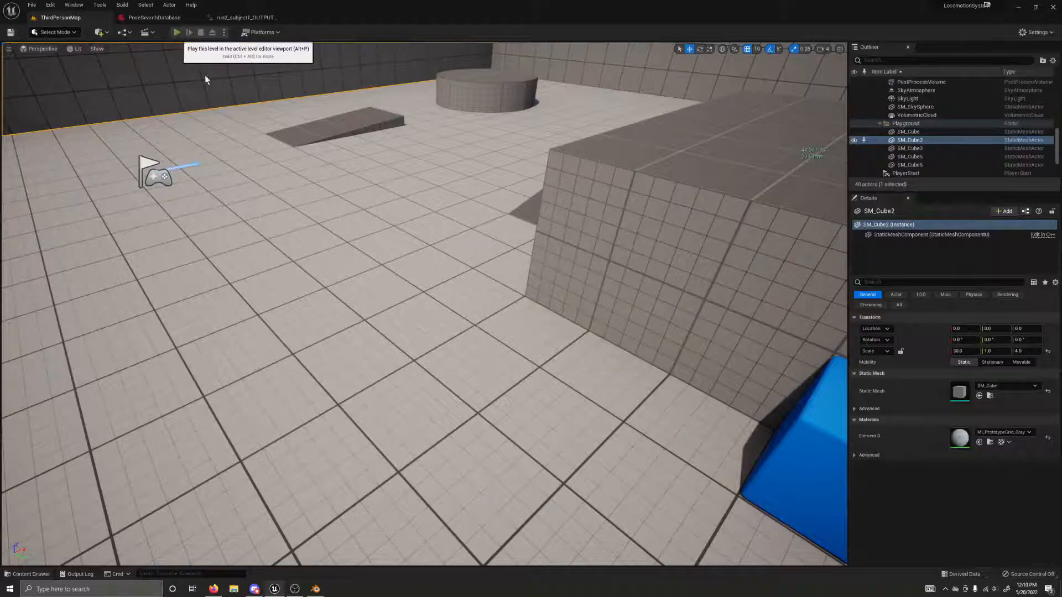
click(177, 31)
key(w)
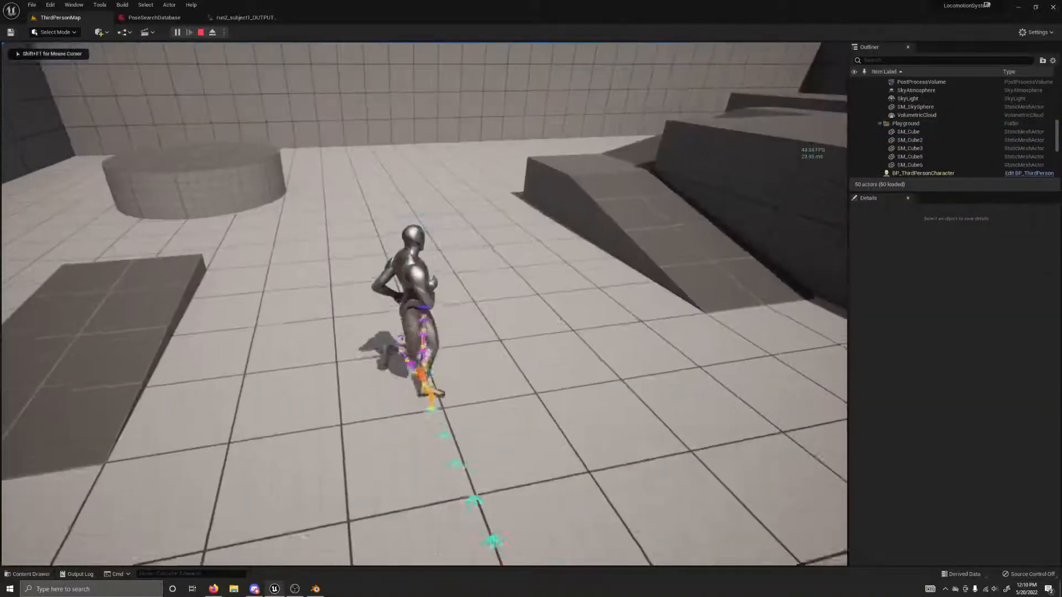
key(w)
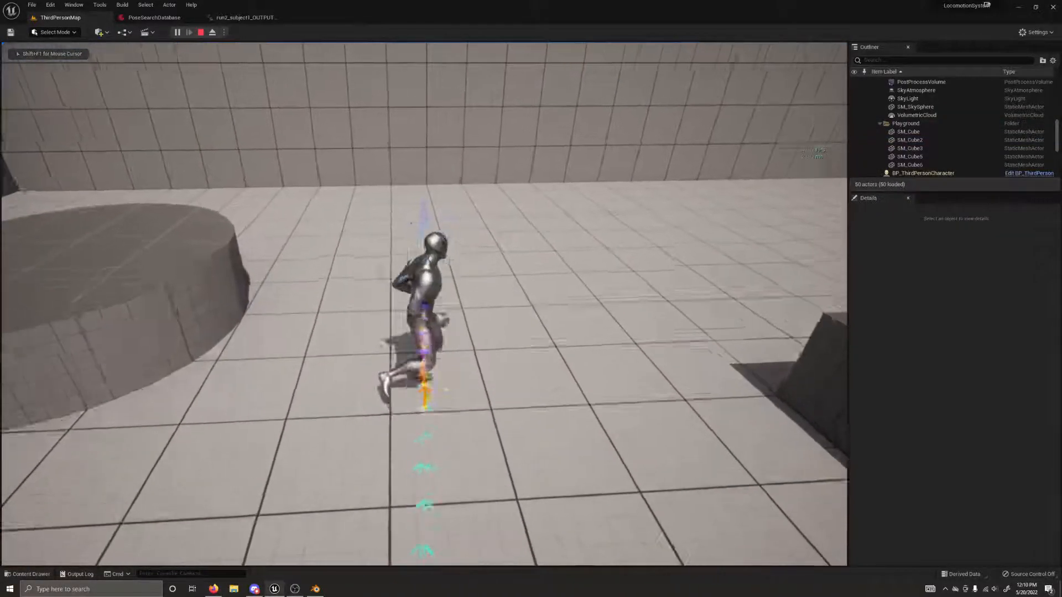
key(d)
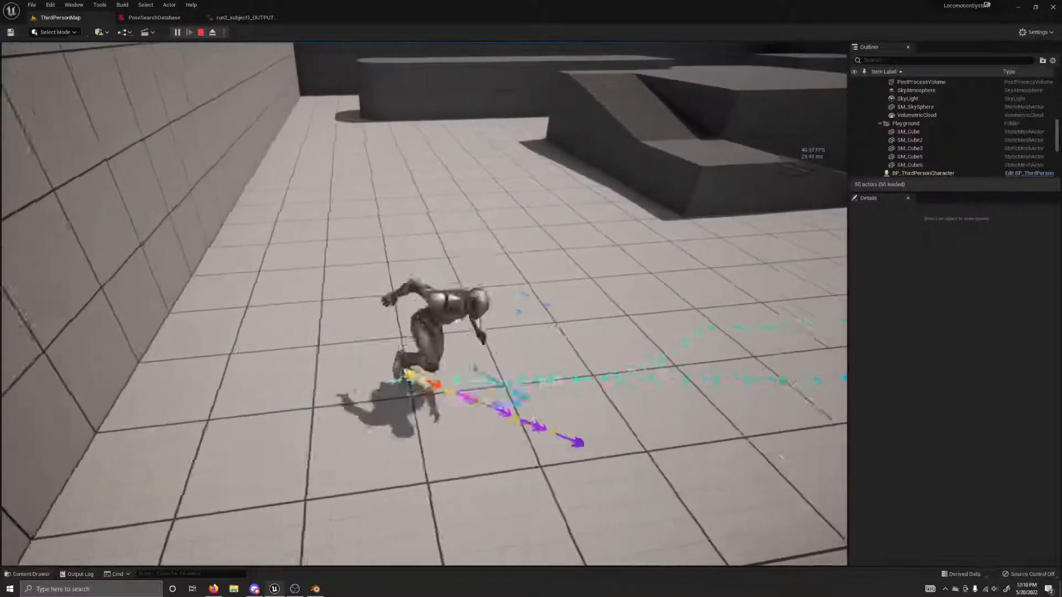
key(d)
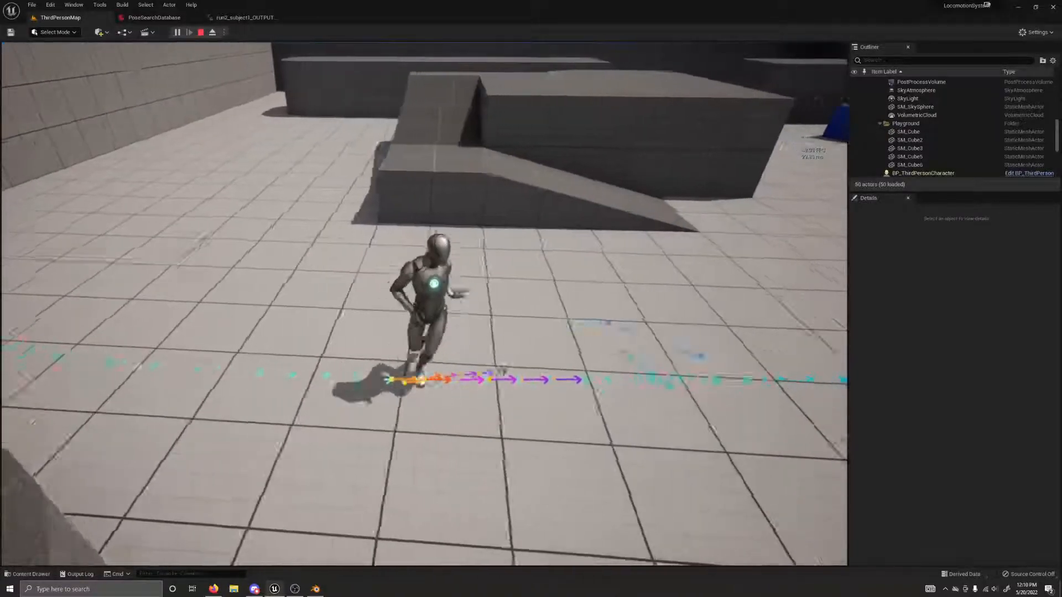
key(w)
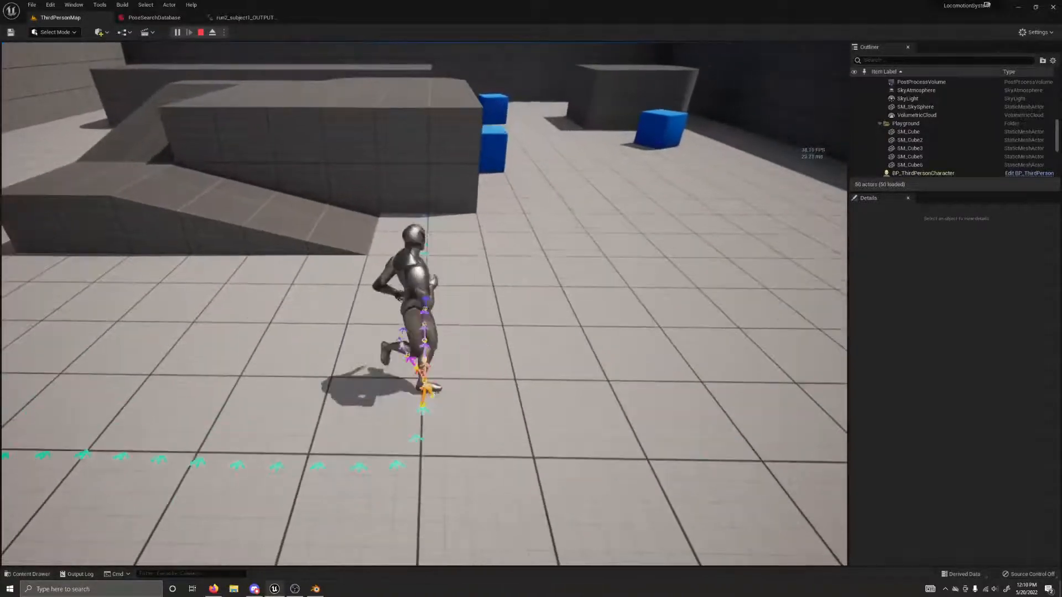
key(a)
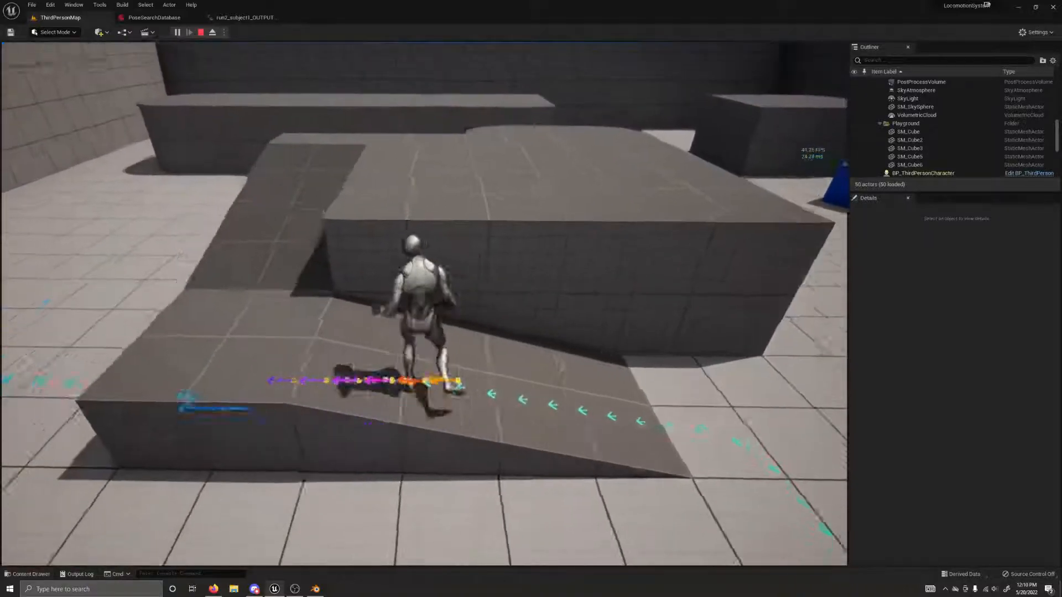
key(w)
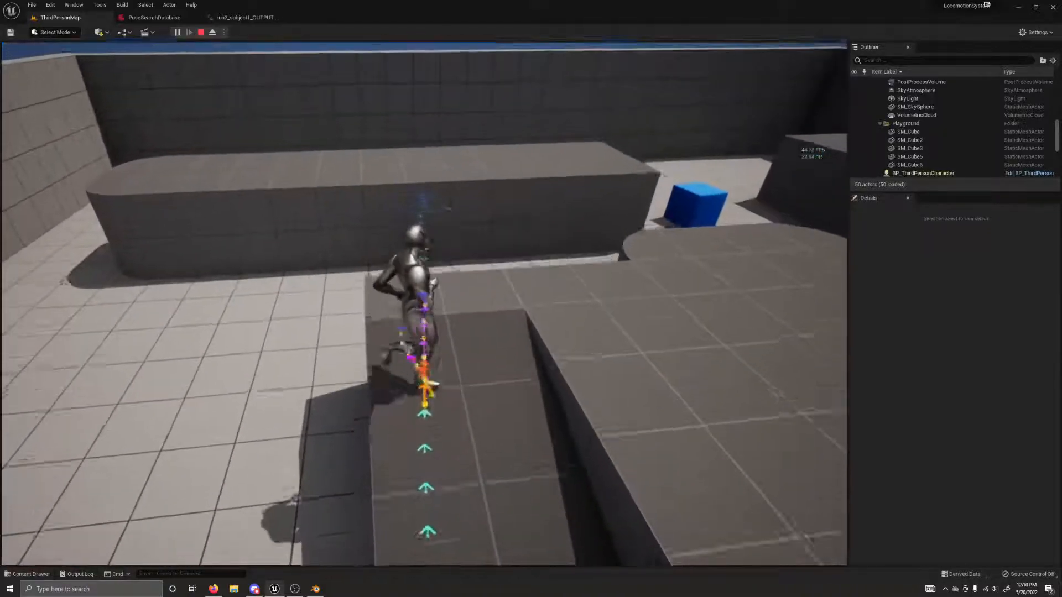
key(d)
key(w)
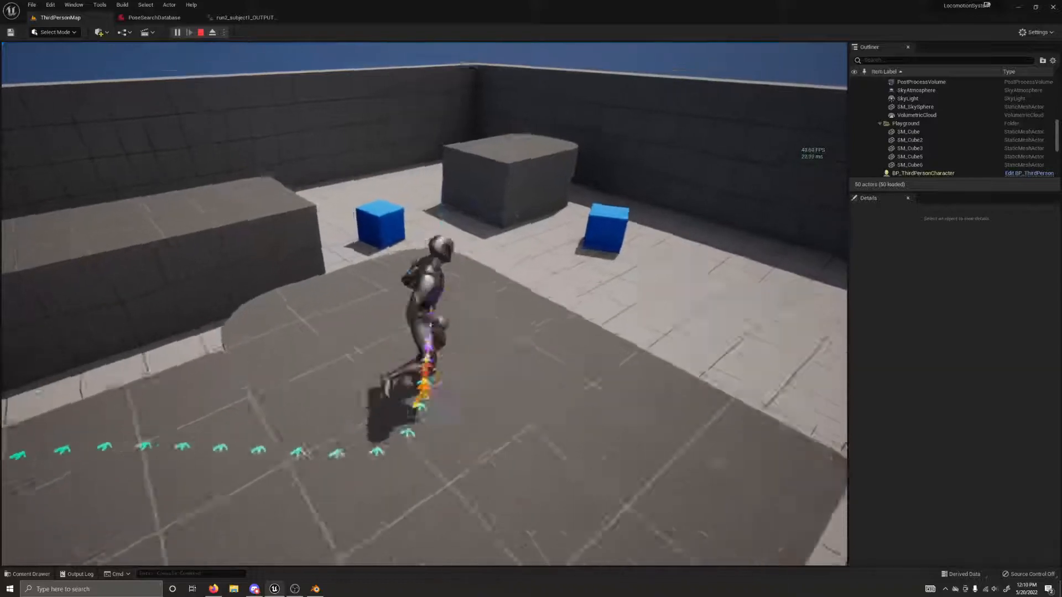
key(w)
key(space)
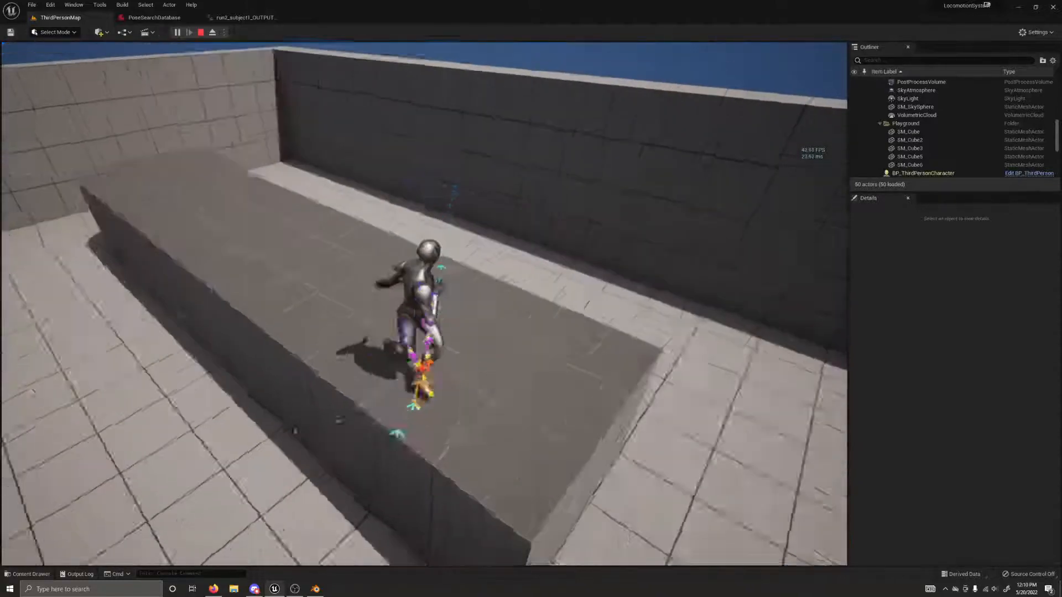
key(w)
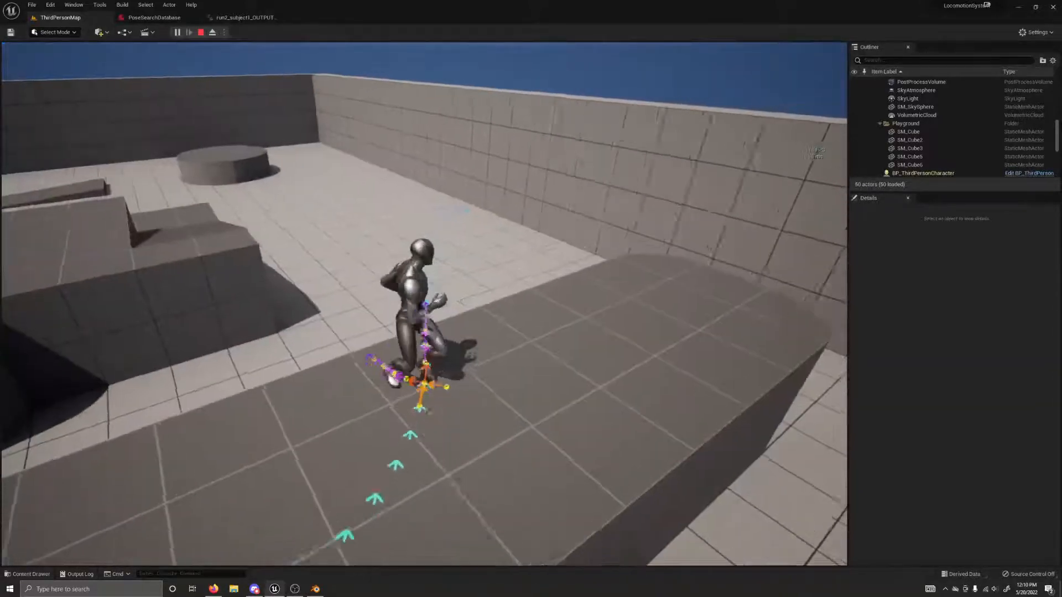
key(w)
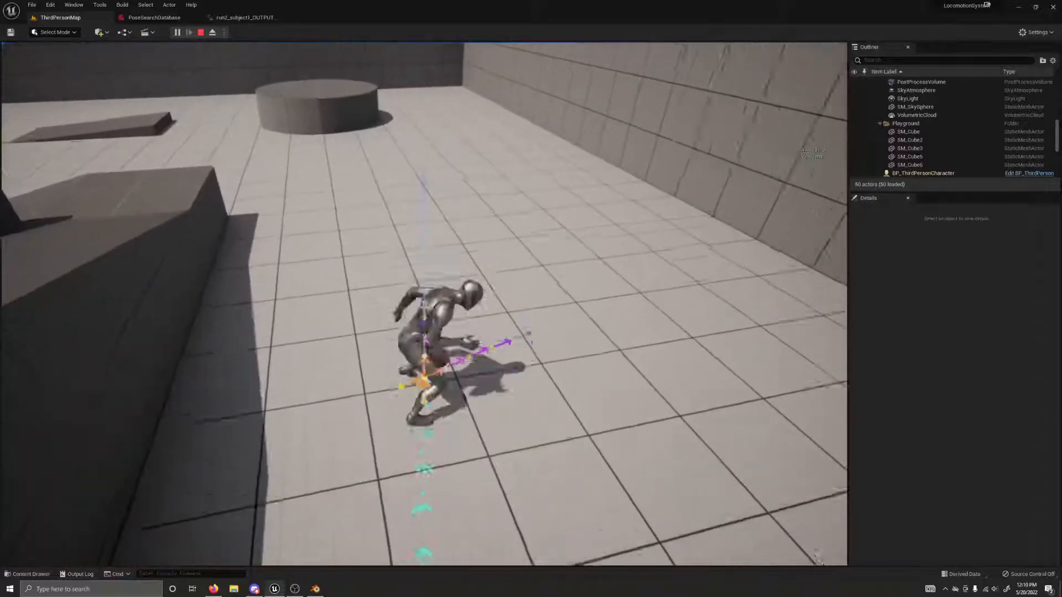
key(w)
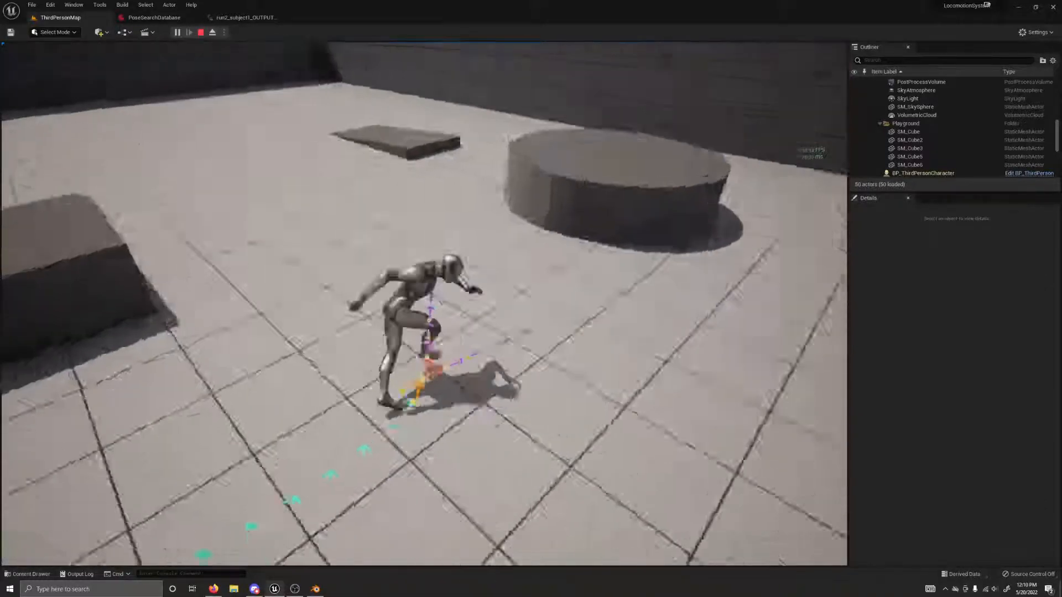
key(w)
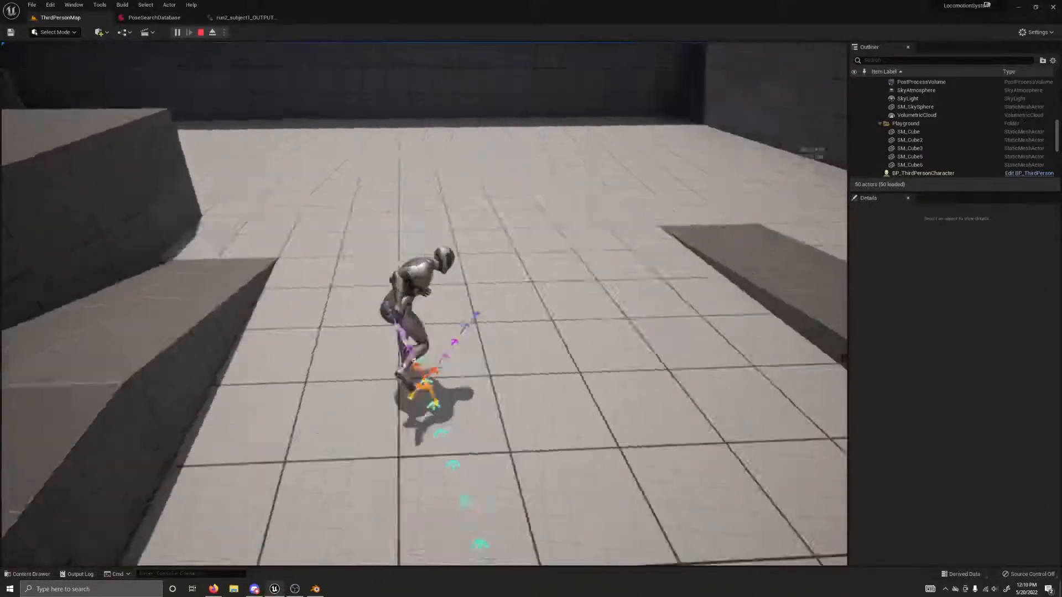
key(a)
key(a)
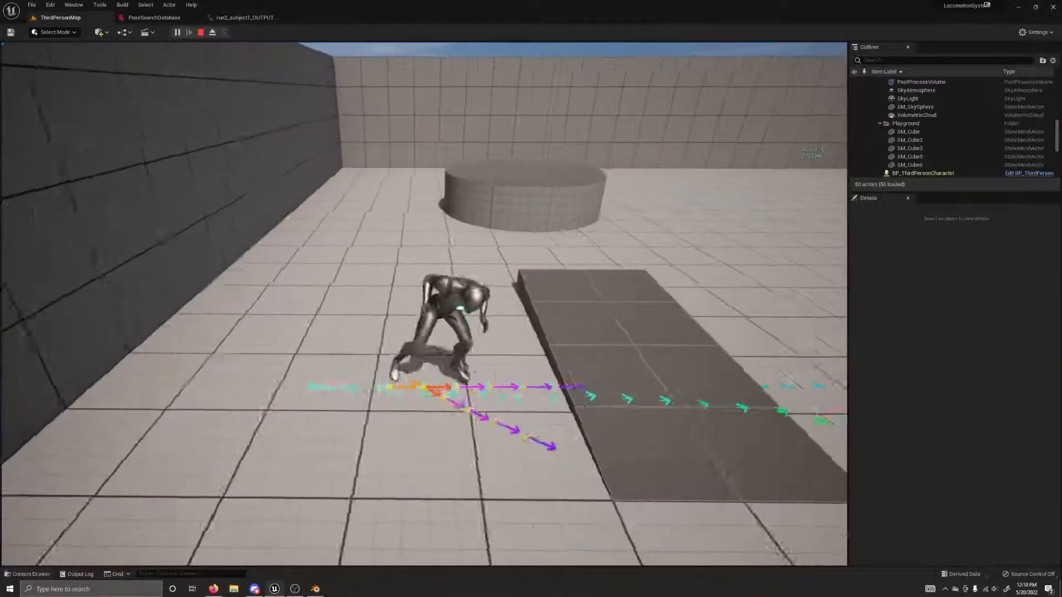
key(Escape)
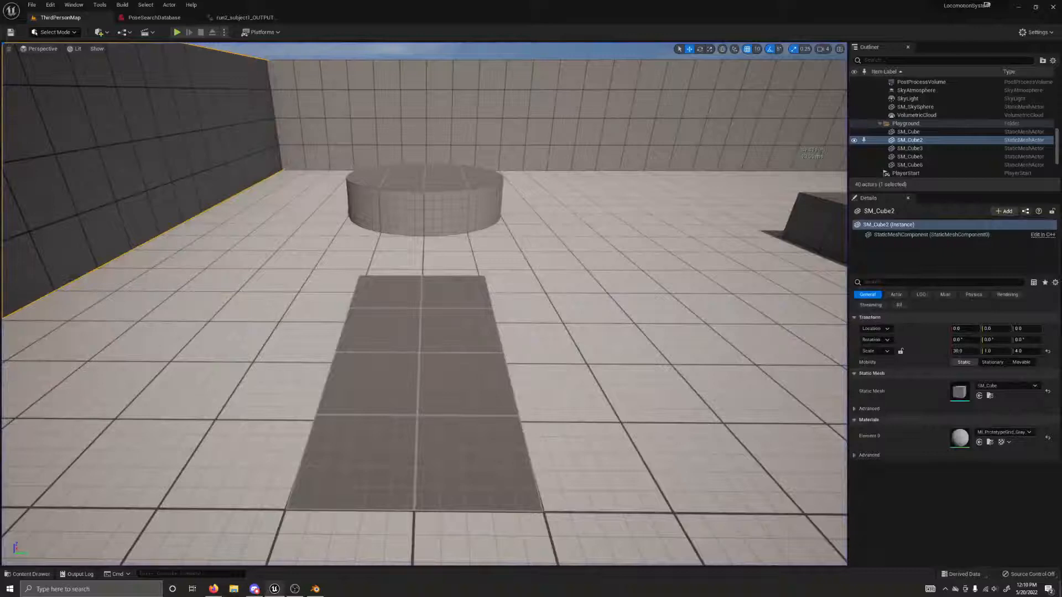
Open the BP_ThirdPersonCharacter blueprint from the project's Content/ThirdPerson/Blueprints folder
key(ctrl+space)
click(142, 371)
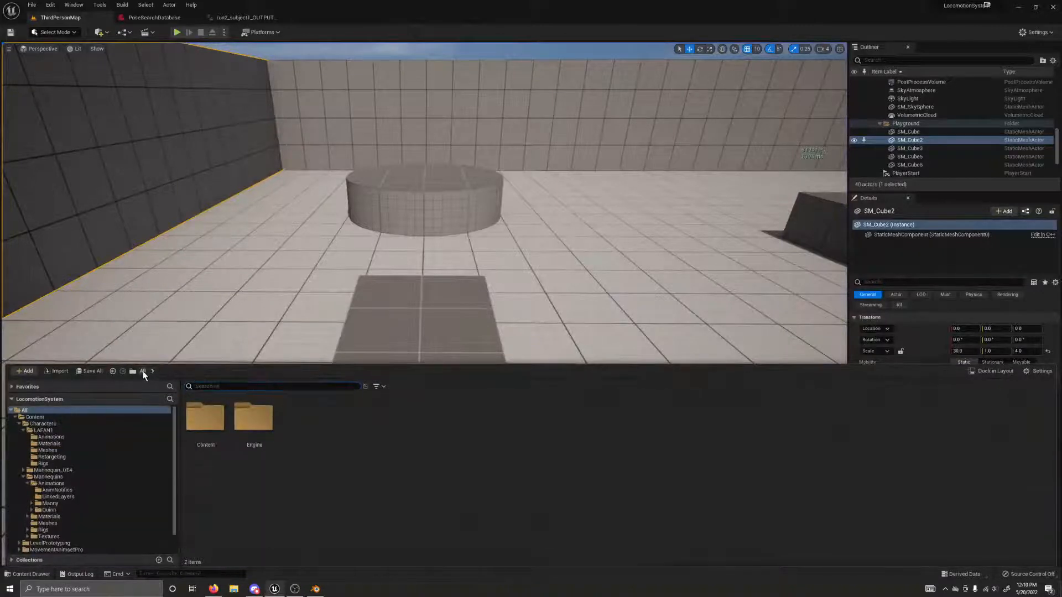
click(224, 426)
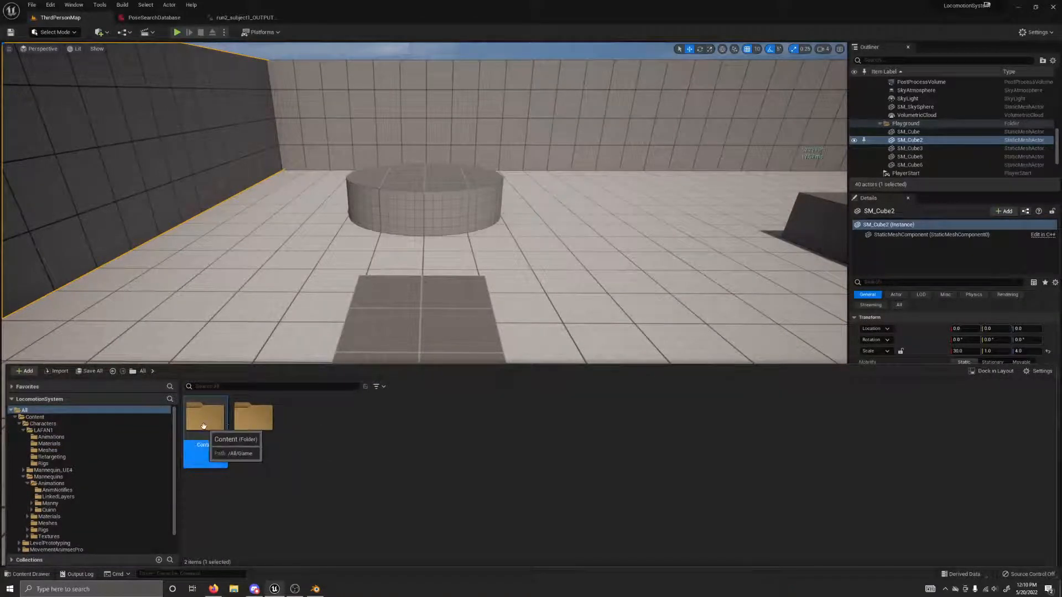
double_click(228, 426)
double_click(409, 427)
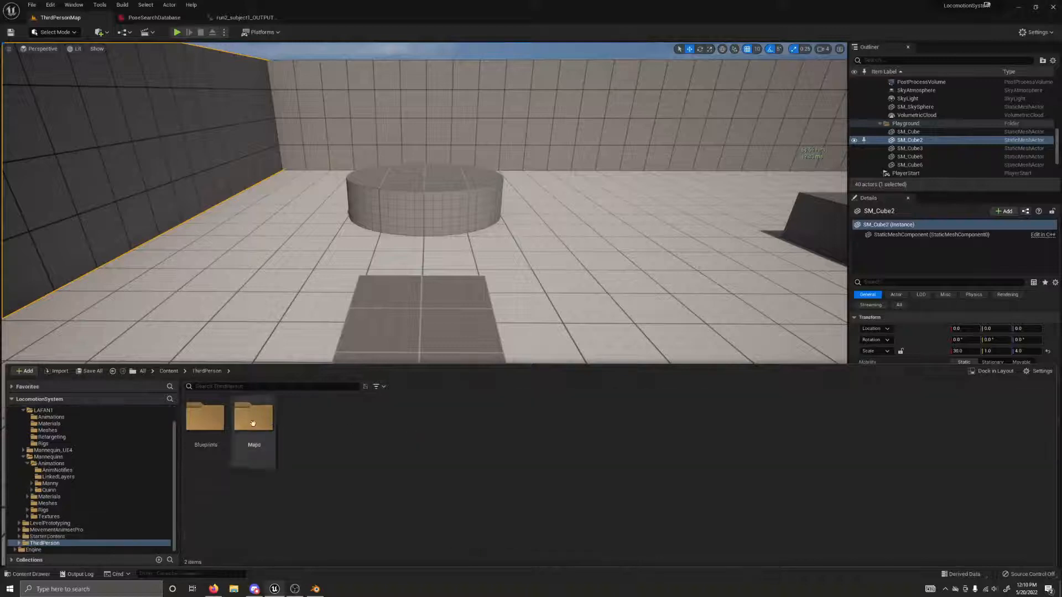
double_click(207, 419)
click(210, 423)
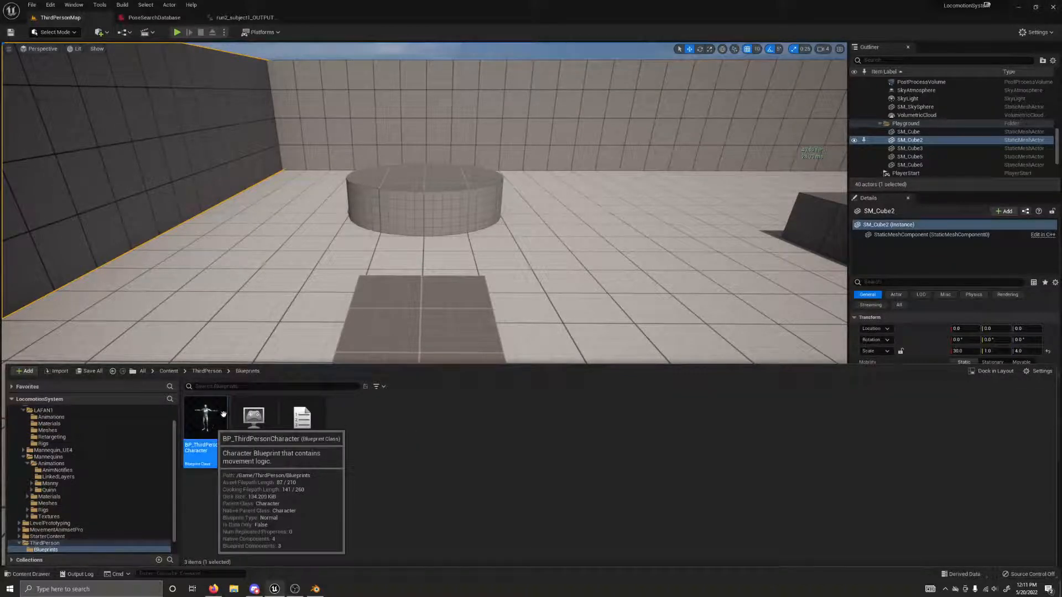
double_click(212, 425)
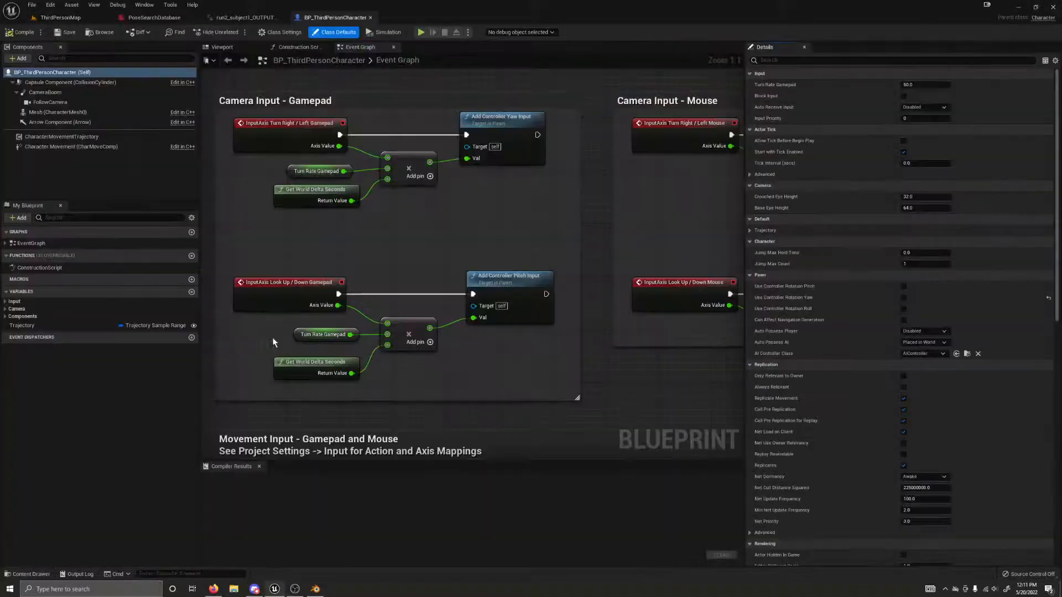
Filter the BP_ThirdPersonCharacter class defaults by "use" and enable Use Controller Rotation Yaw
click(77, 147)
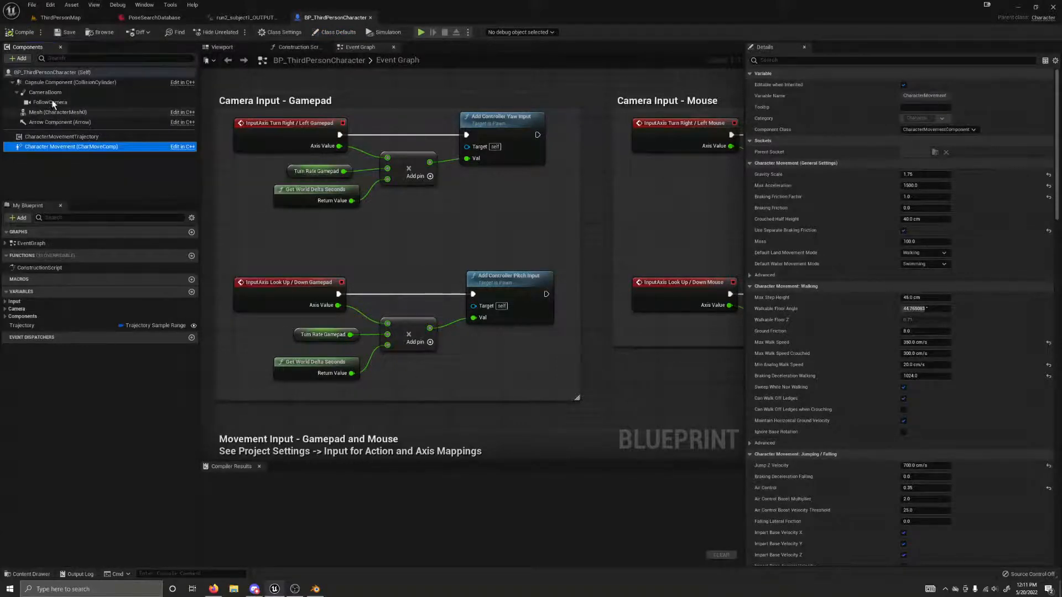
click(50, 72)
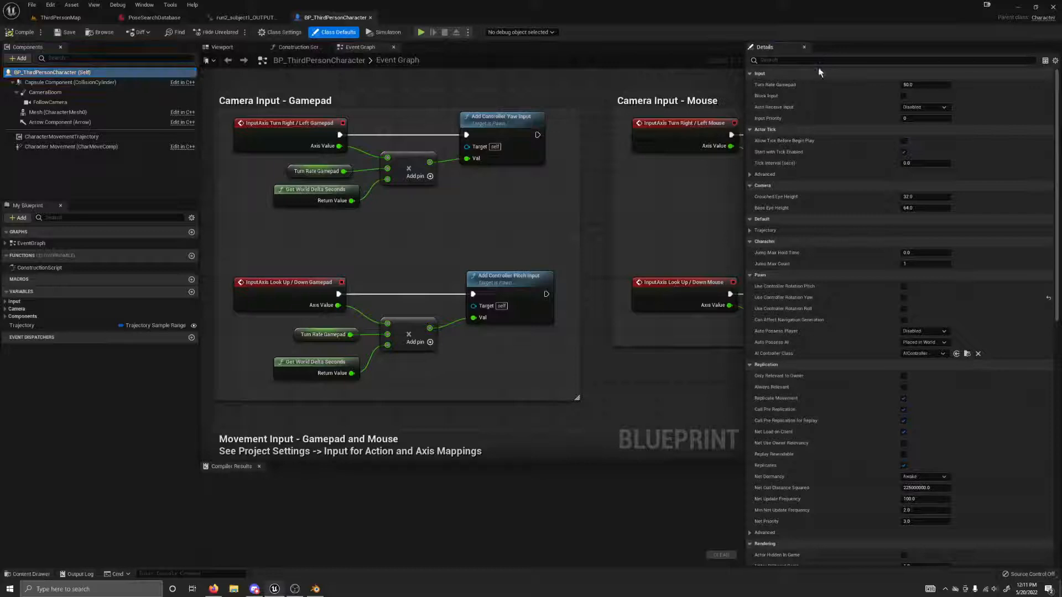
text(use)
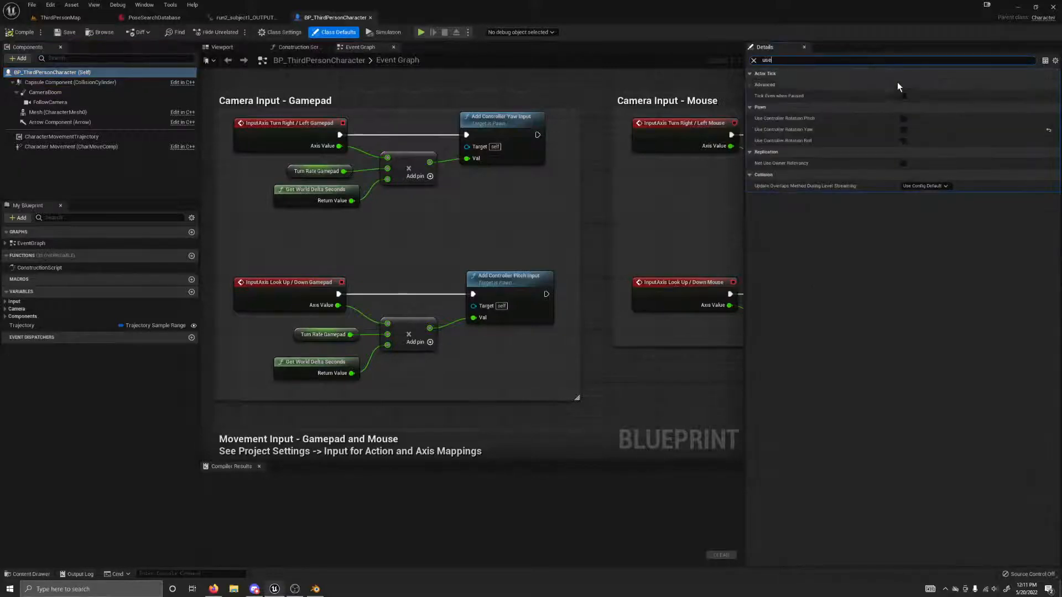
click(904, 129)
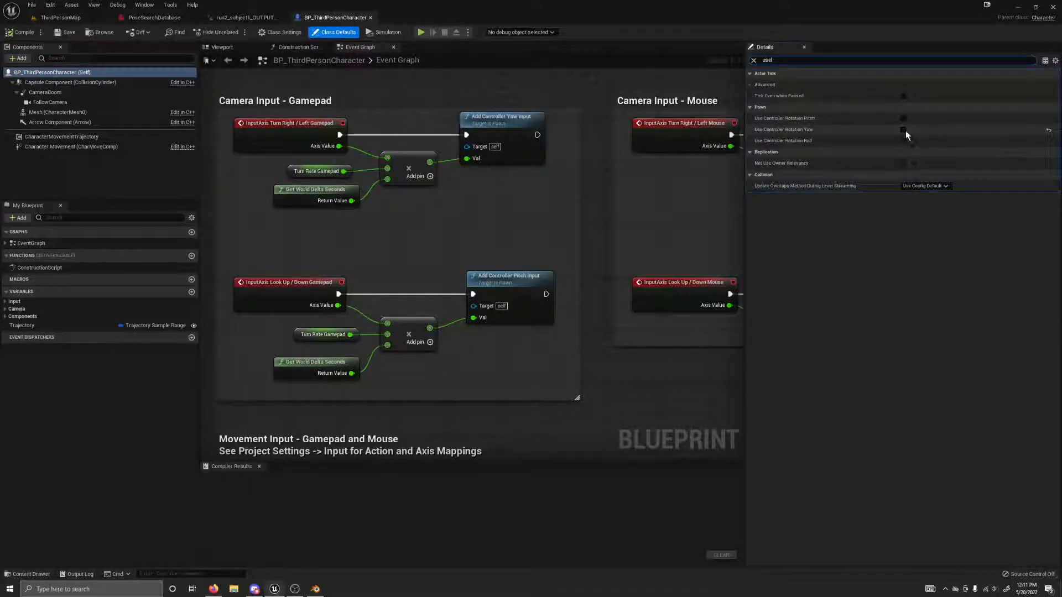
click(49, 137)
click(754, 61)
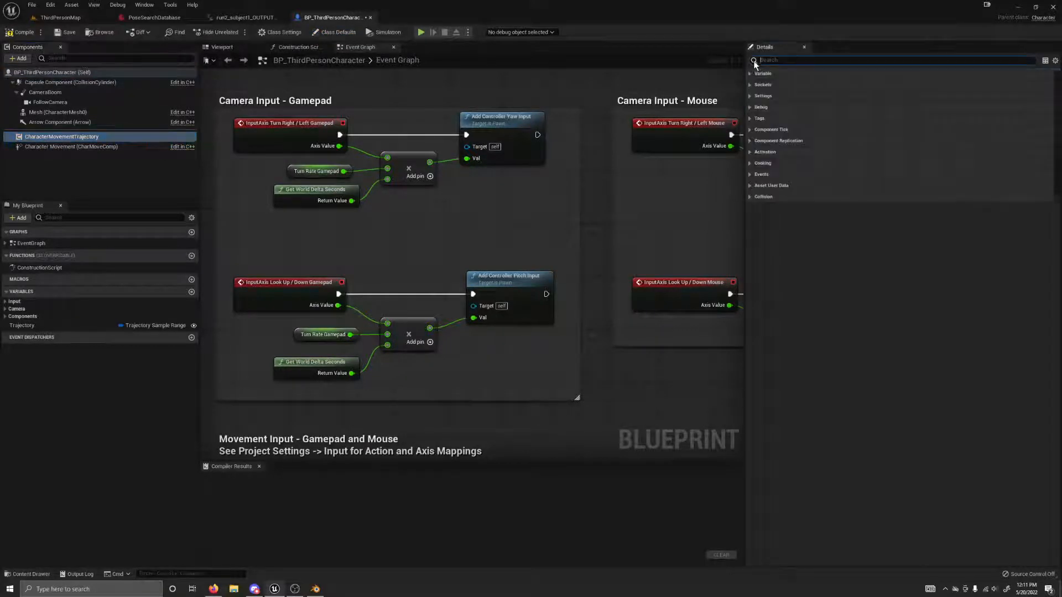
text(orient)
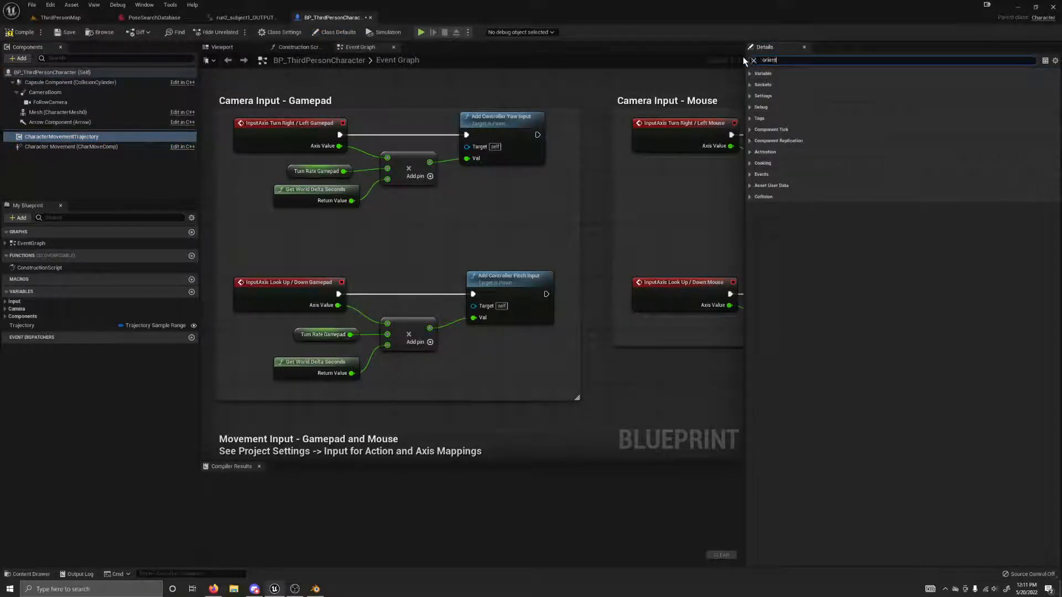
key(BackSpace)
key(BackSpace)
key(BackSpace)
key(BackSpace)
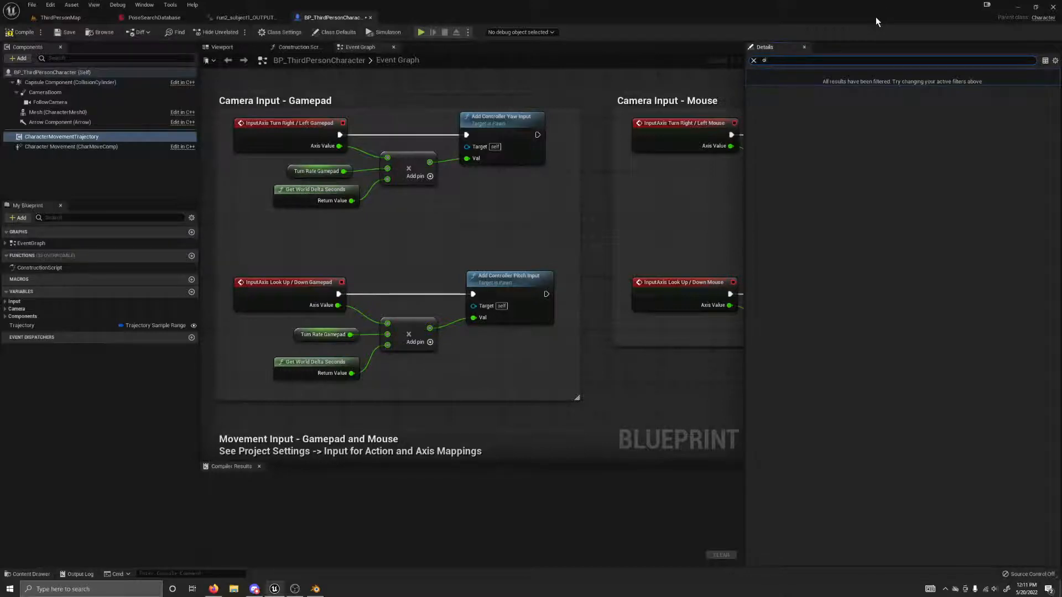
text(orient)
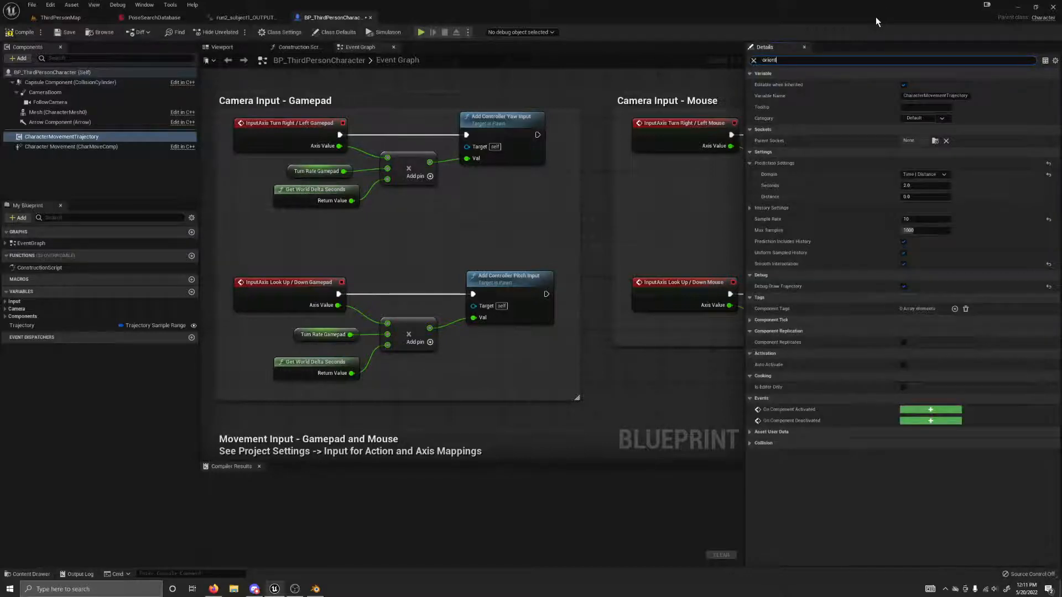
key(BackSpace)
key(BackSpace)
key(BackSpace)
key(BackSpace)
key(BackSpace)
key(BackSpace)
Filter the Character Movement component's properties by "rotatio", disable Orient Rotation to Movement, and compile and save the blueprint
text(rotatio)
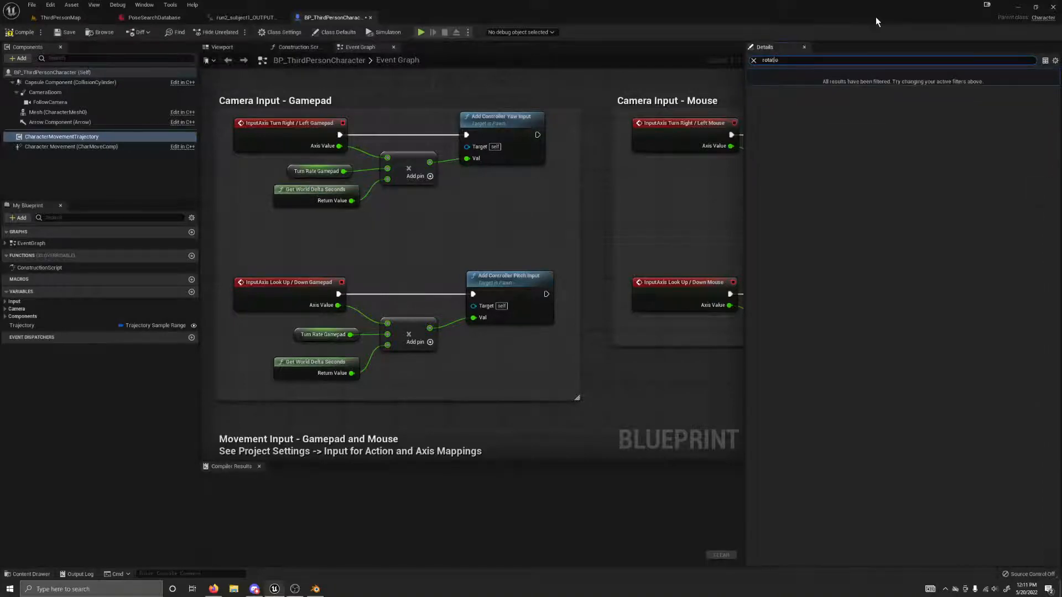
click(104, 153)
click(130, 147)
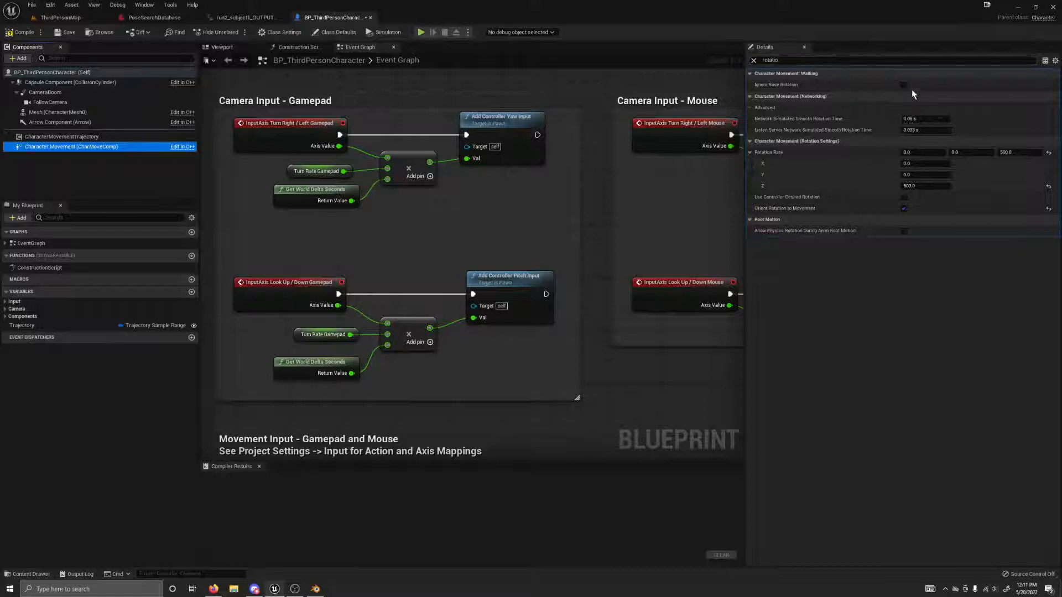
click(902, 211)
click(21, 32)
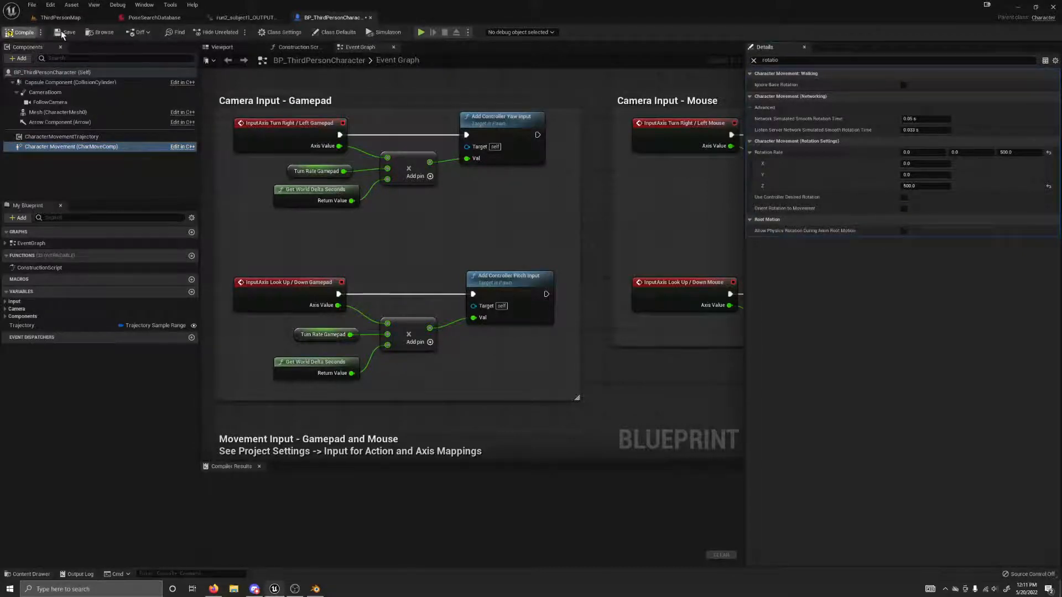
Play-test ThirdPersonMap, moving the character forwards, backwards and sideways while turning the camera to compare its poses with the trajectory, and stop the session
click(61, 17)
click(177, 31)
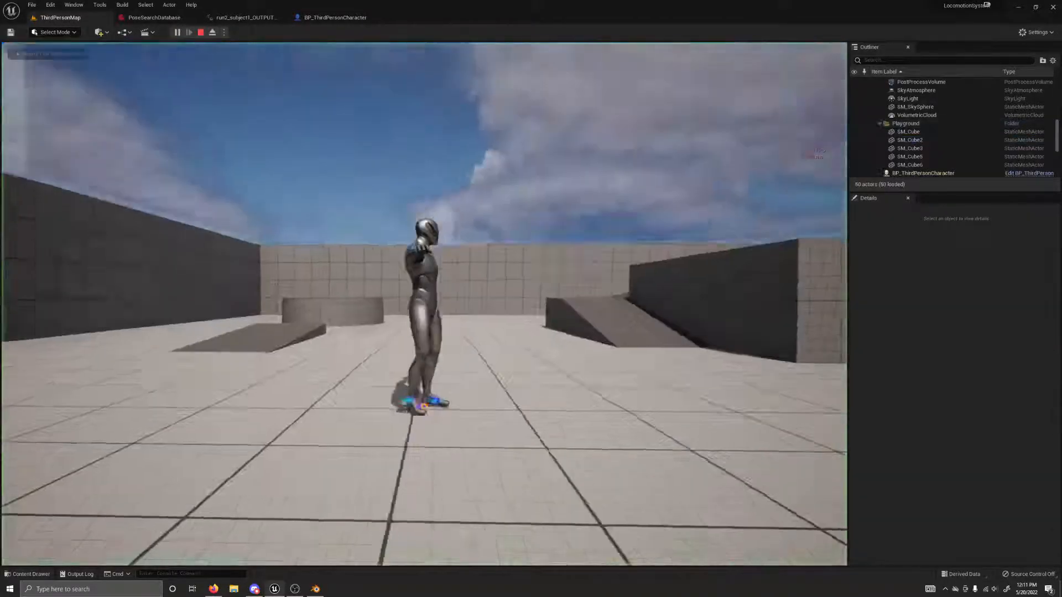
key(a)
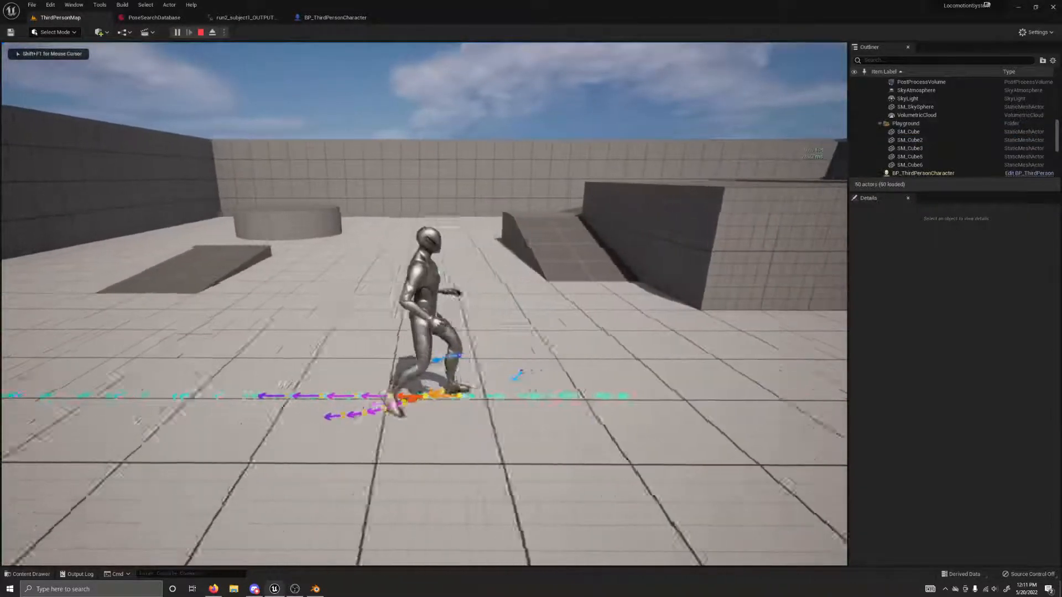
key(w)
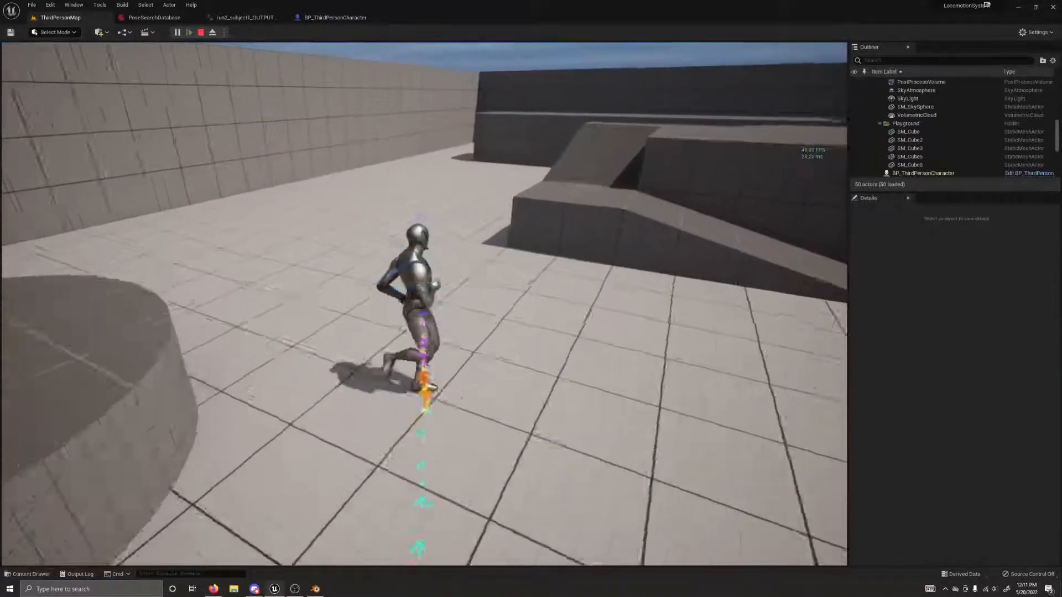
key(s)
key(d)
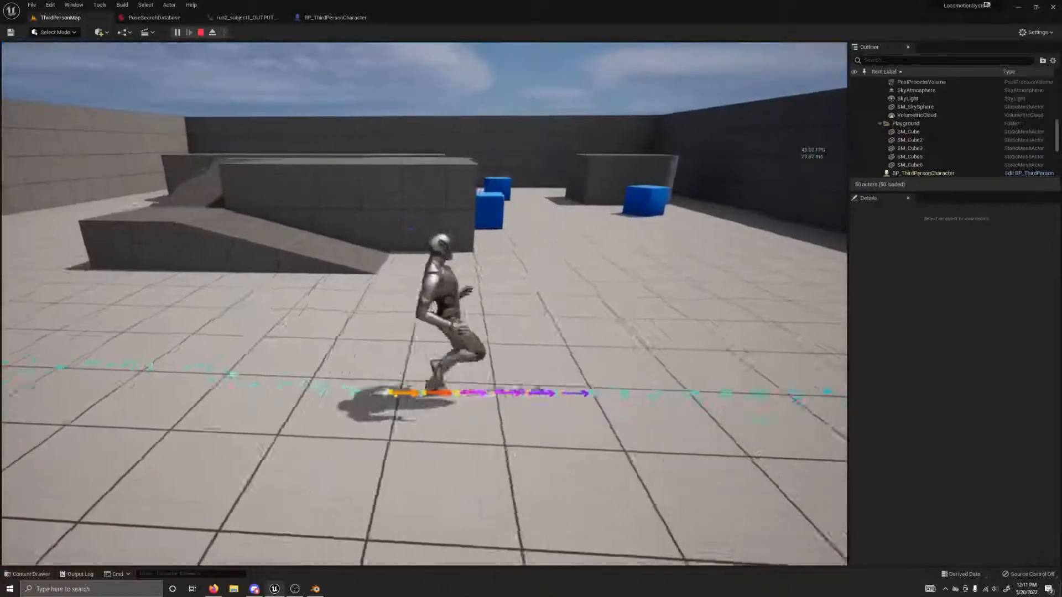
key(w)
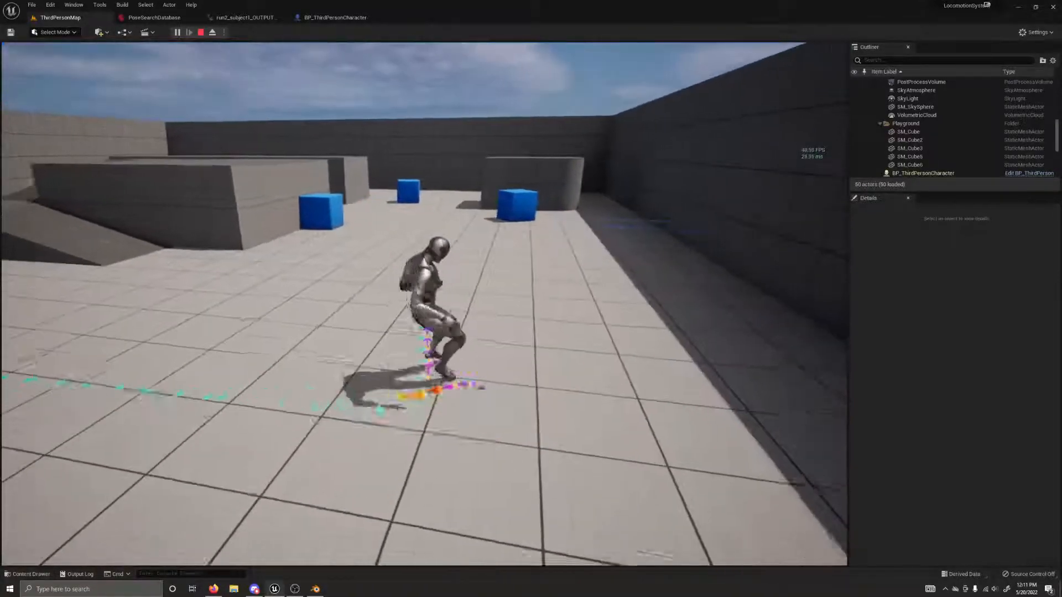
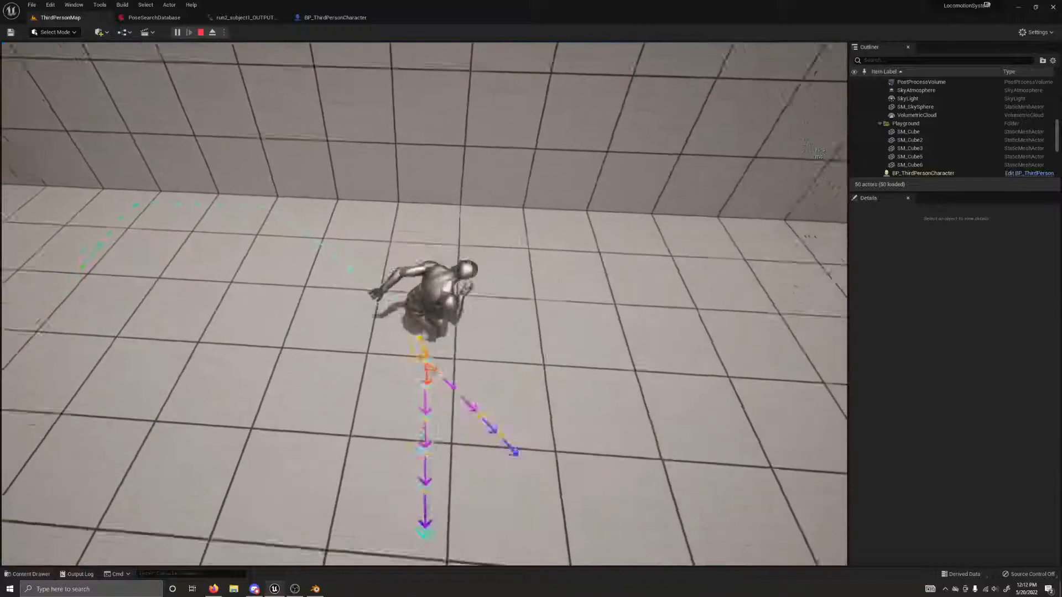
key(a)
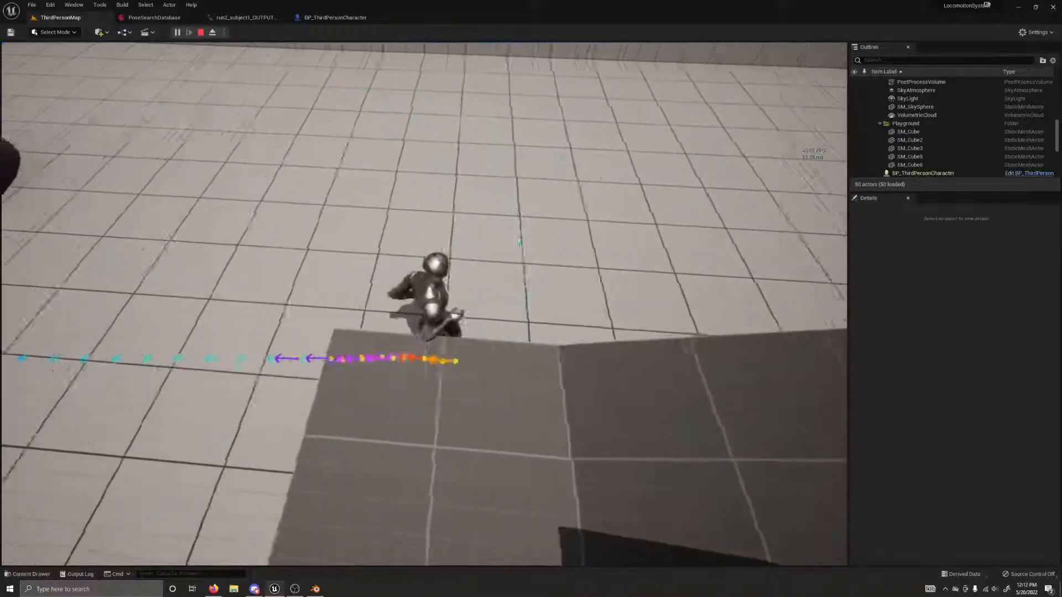
key(d)
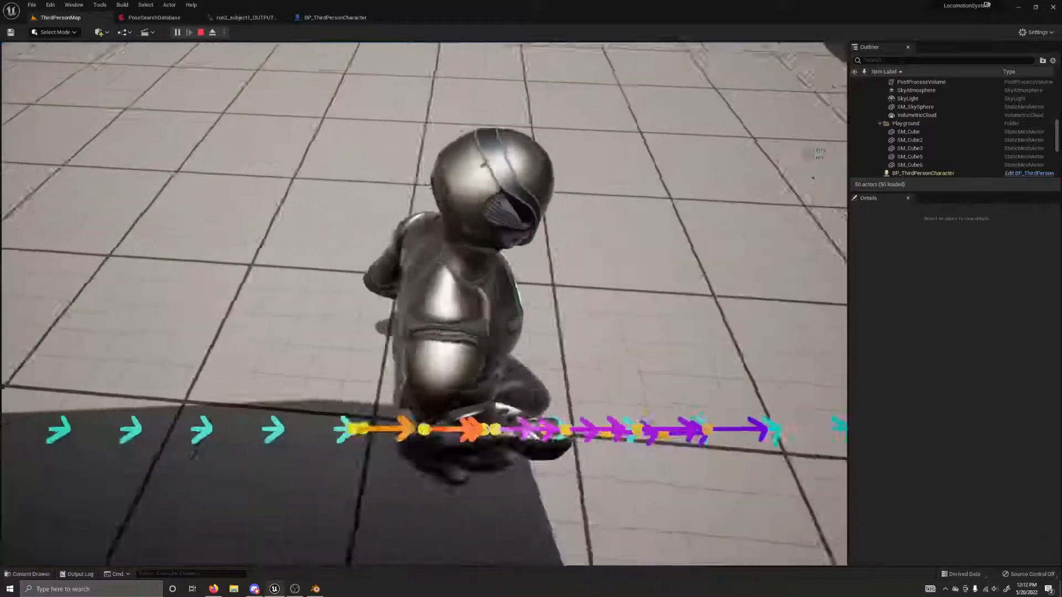
key(a)
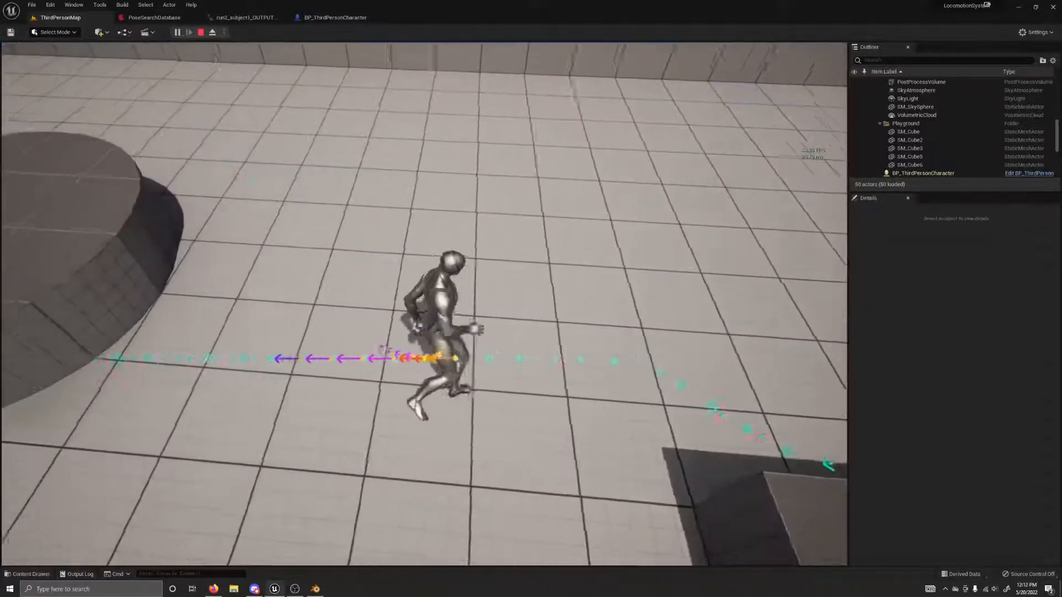
key(s)
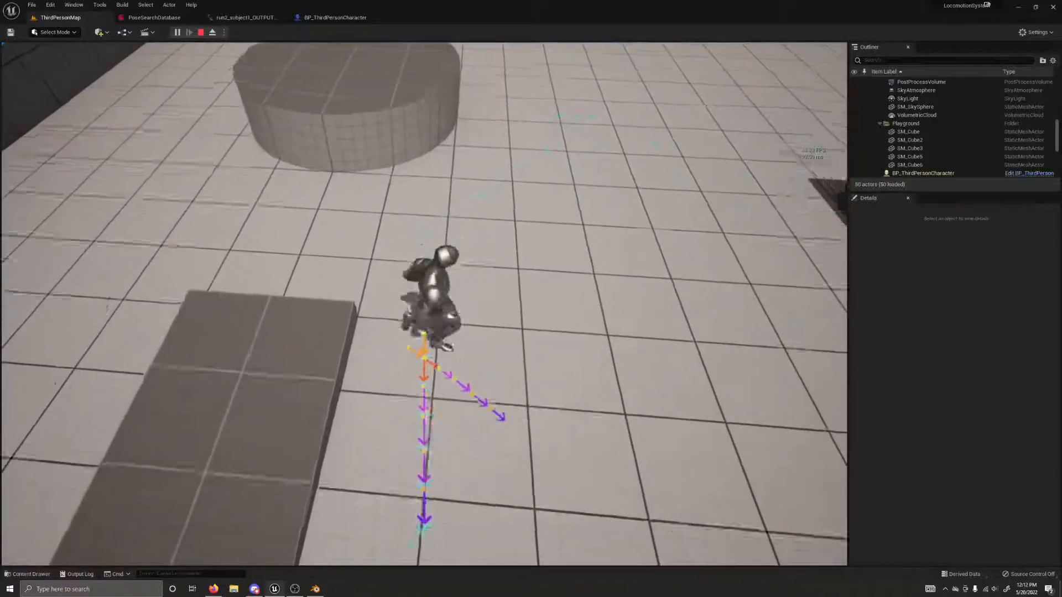
key(d)
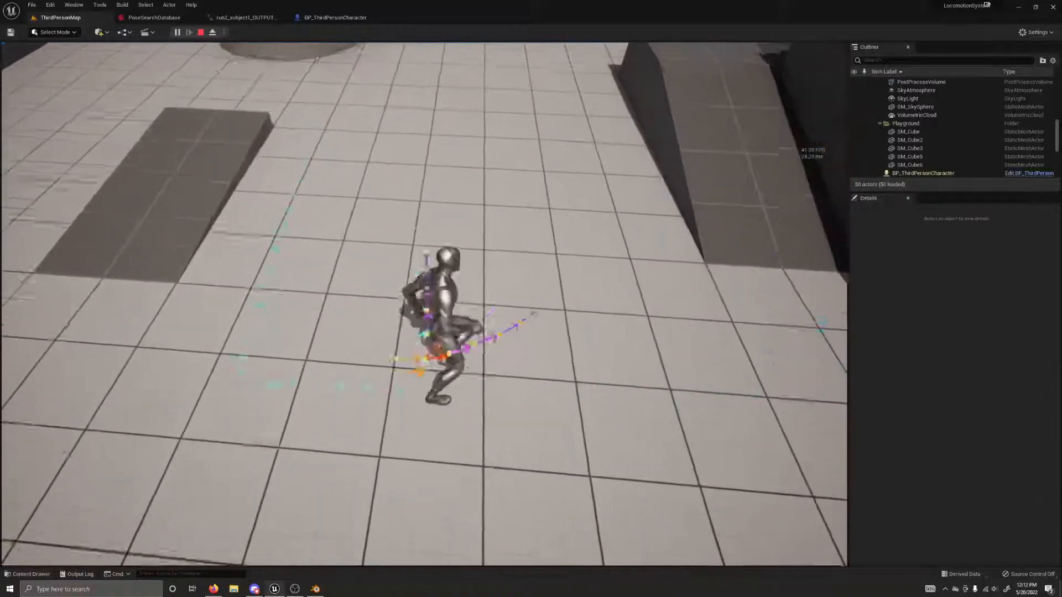
key(Escape)
Open the run2_subject1_OUTPUT_Retargeted animation sequence from the project's Content folder
key(ctrl+space)
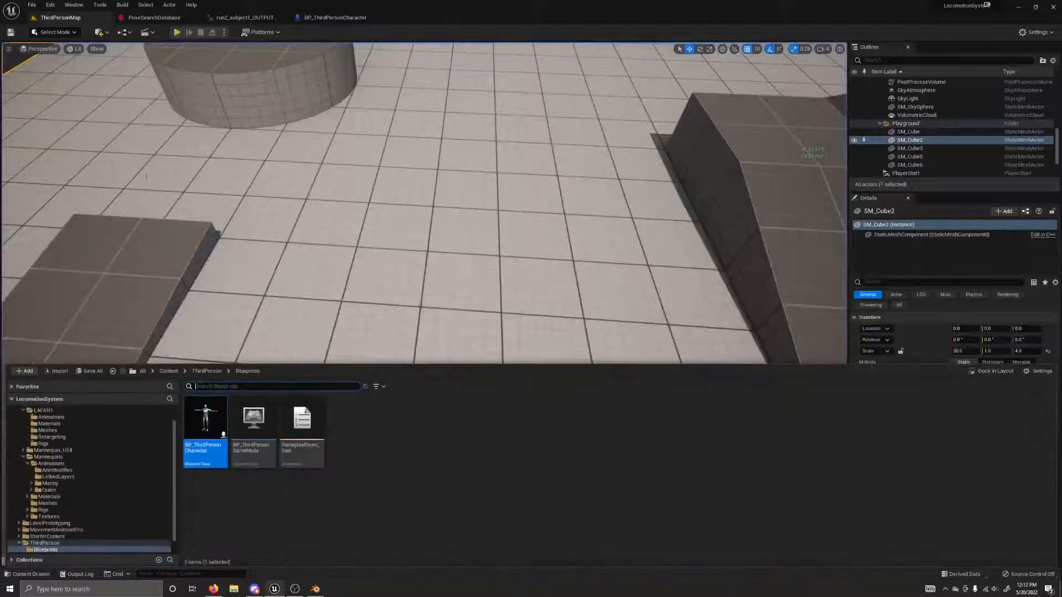
click(207, 371)
click(168, 371)
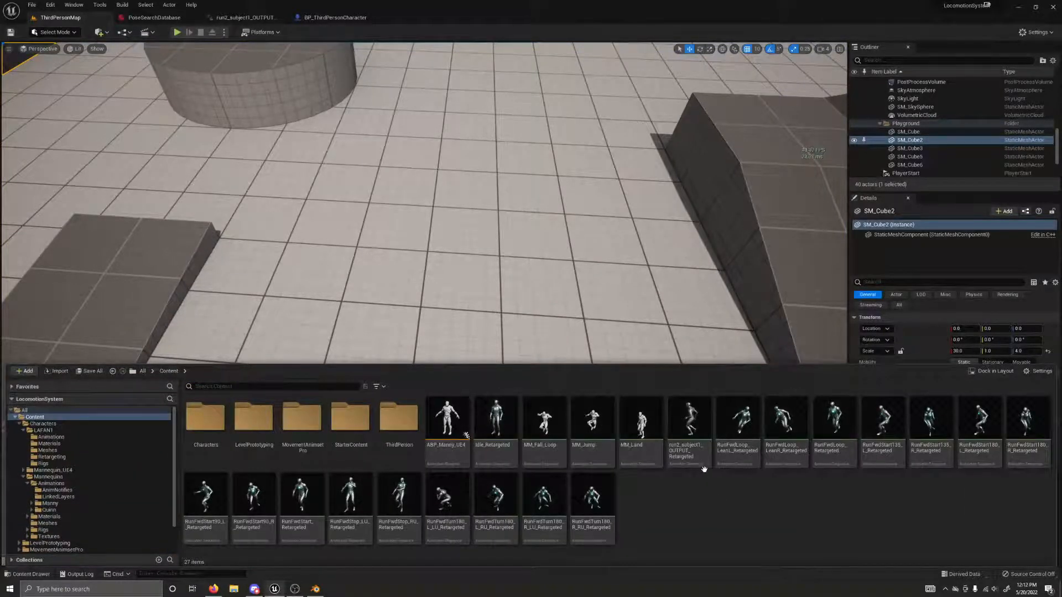
double_click(689, 426)
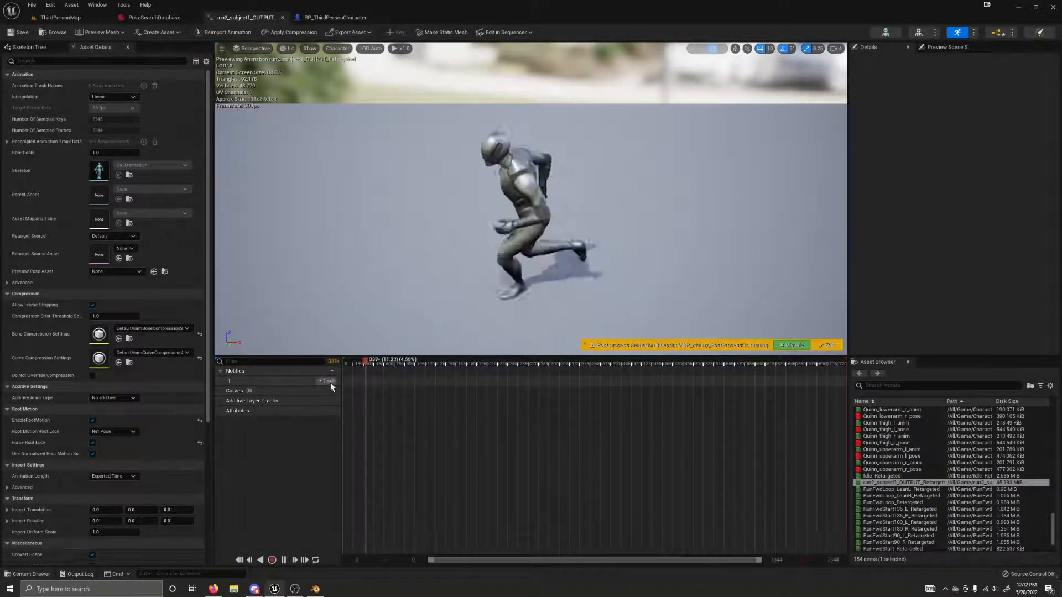
Insert a second notify track in the run2_subject1_OUTPUT_Retargeted animation
click(328, 381)
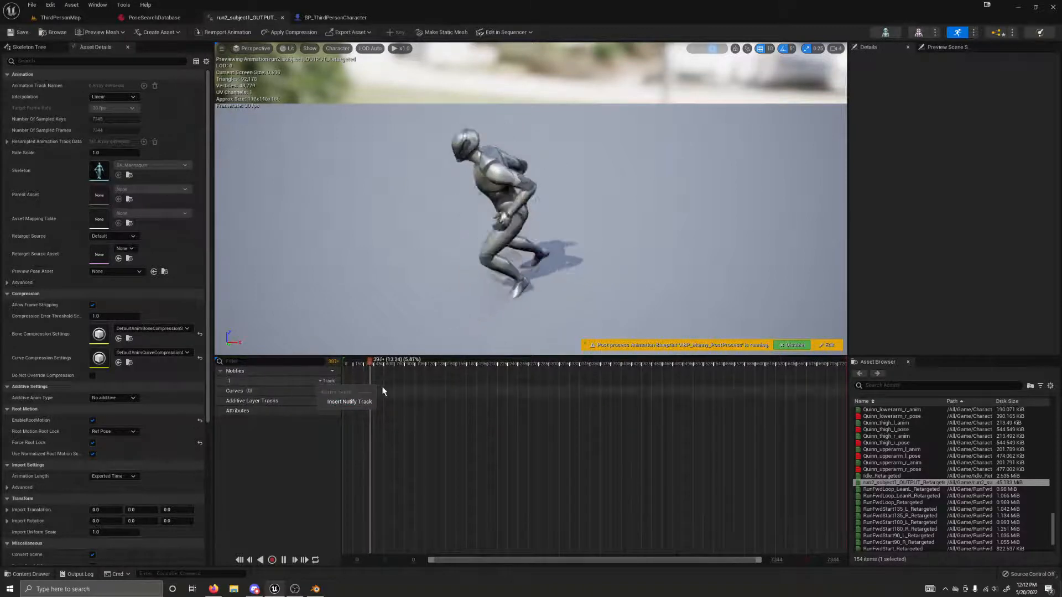
click(343, 402)
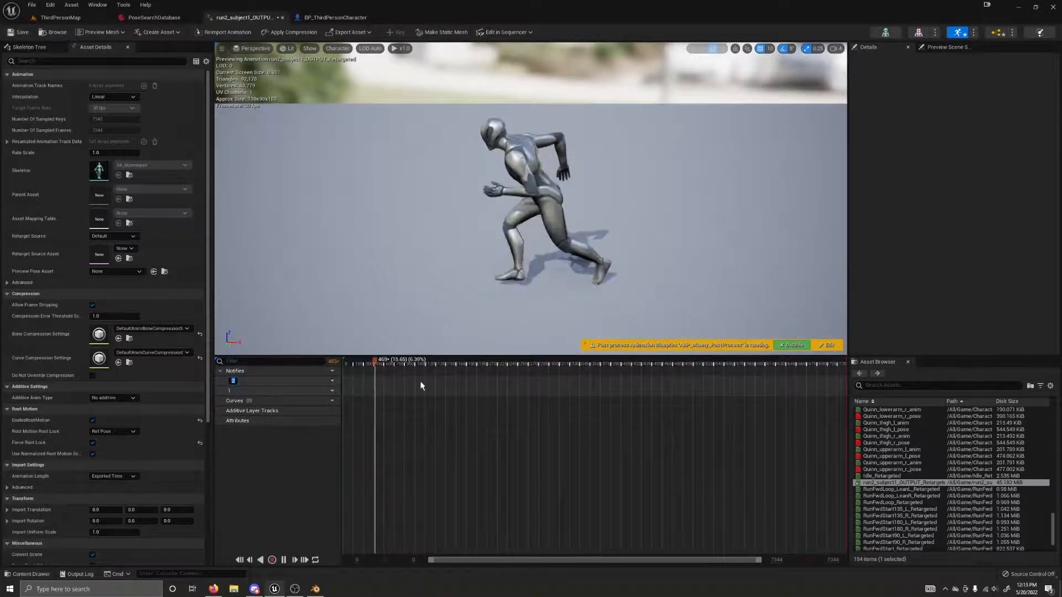
click(401, 402)
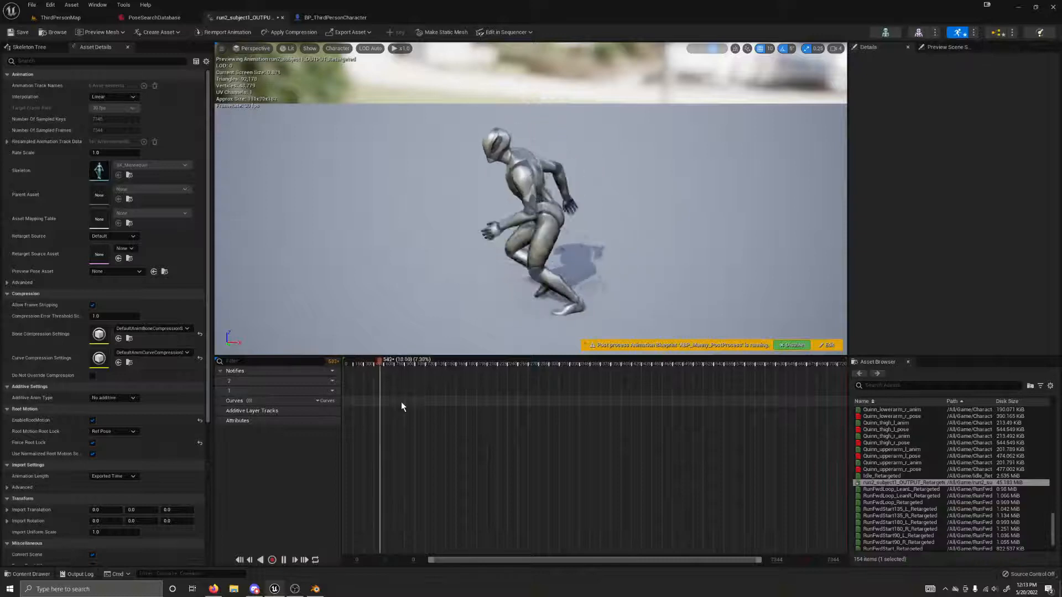
Review the notify types that can be added to the animation's notify track, leaving the track empty
right_click(359, 385)
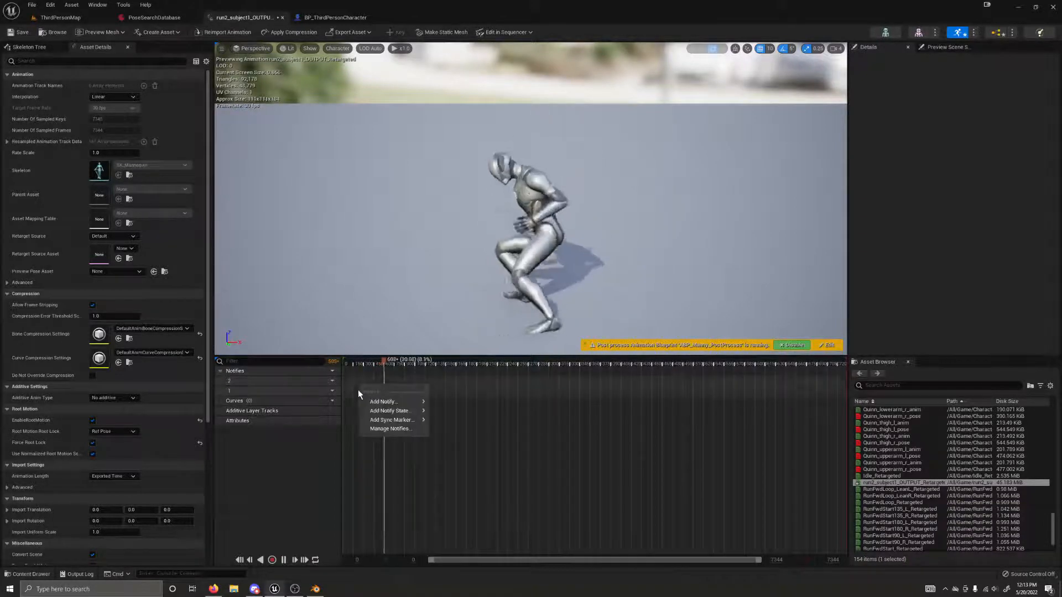
mouse_move(390, 411)
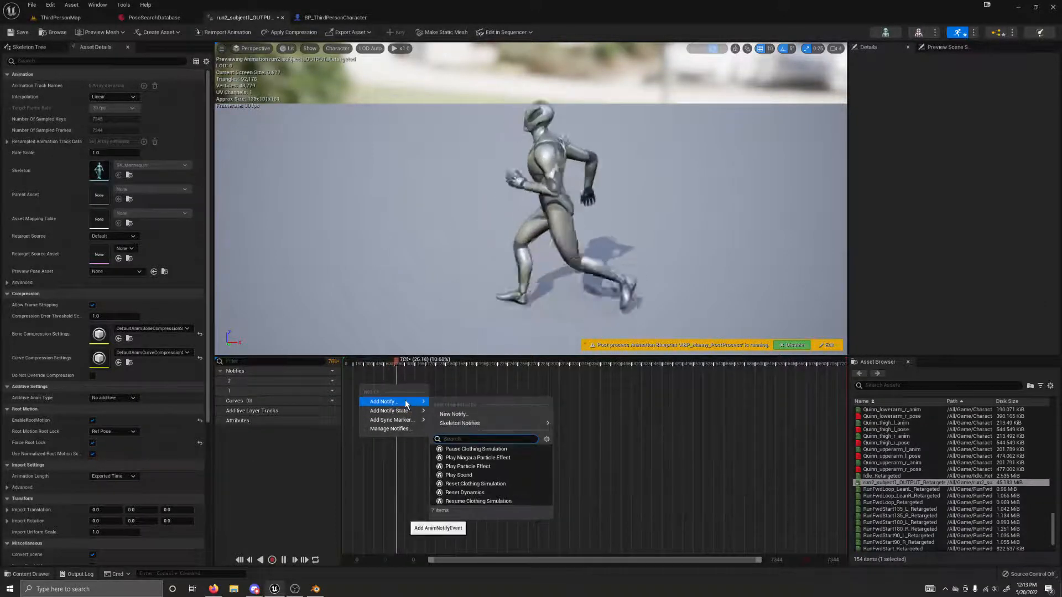
mouse_move(415, 424)
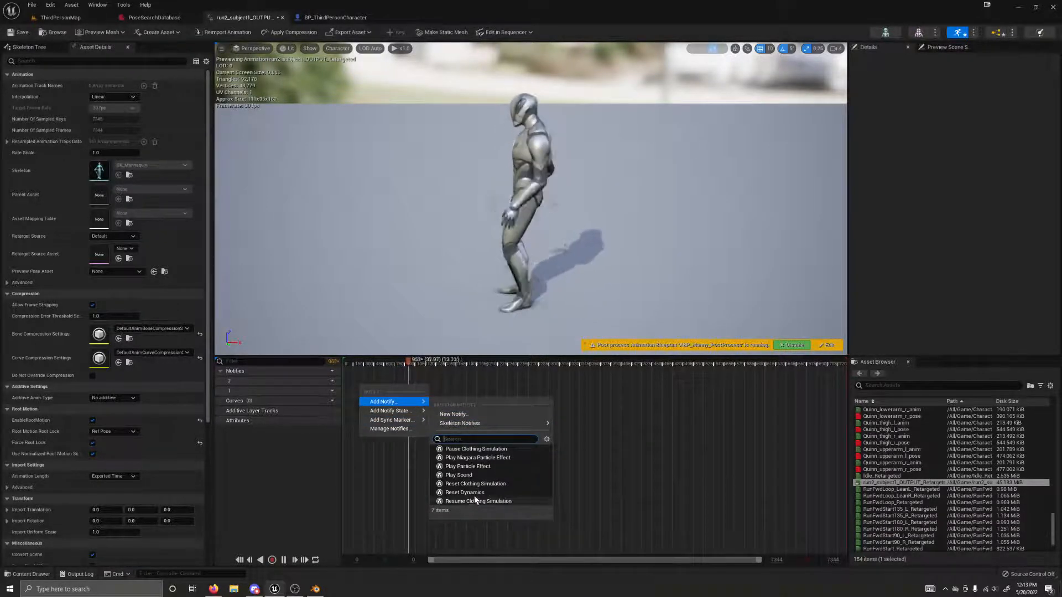
click(467, 392)
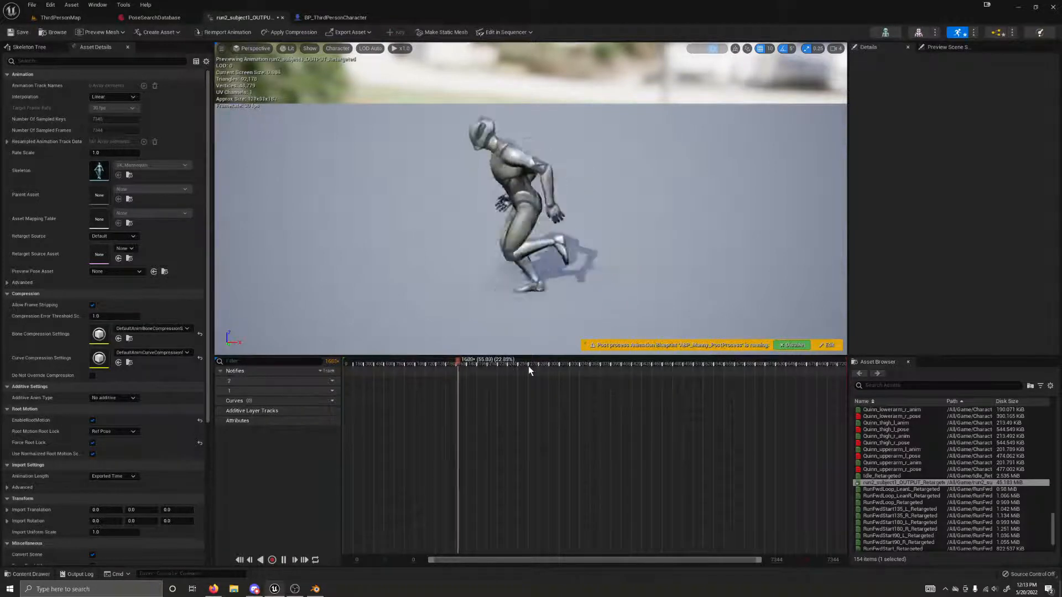
Jump the animation preview to about frame 3127, resume playback and view the running mannequin from behind
click(559, 361)
drag(559, 362, 557, 363)
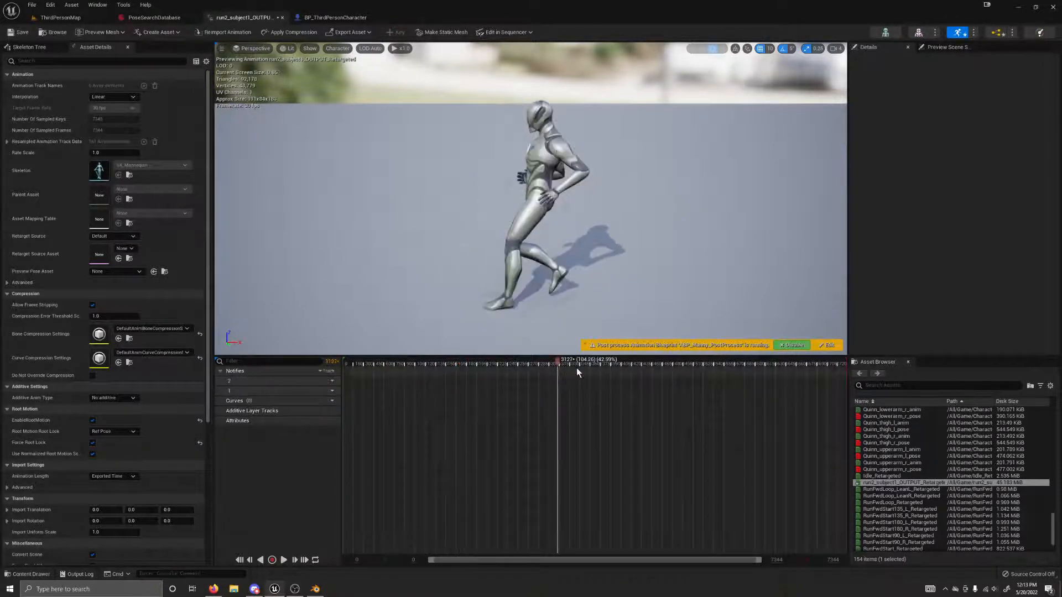
key(space)
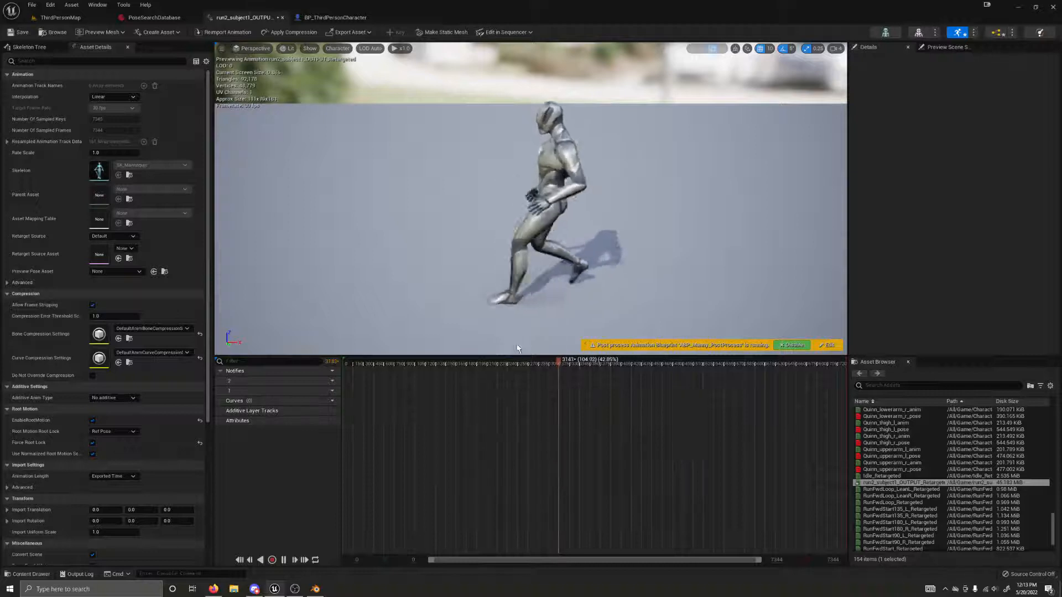
right_drag(516, 344, 365, 355)
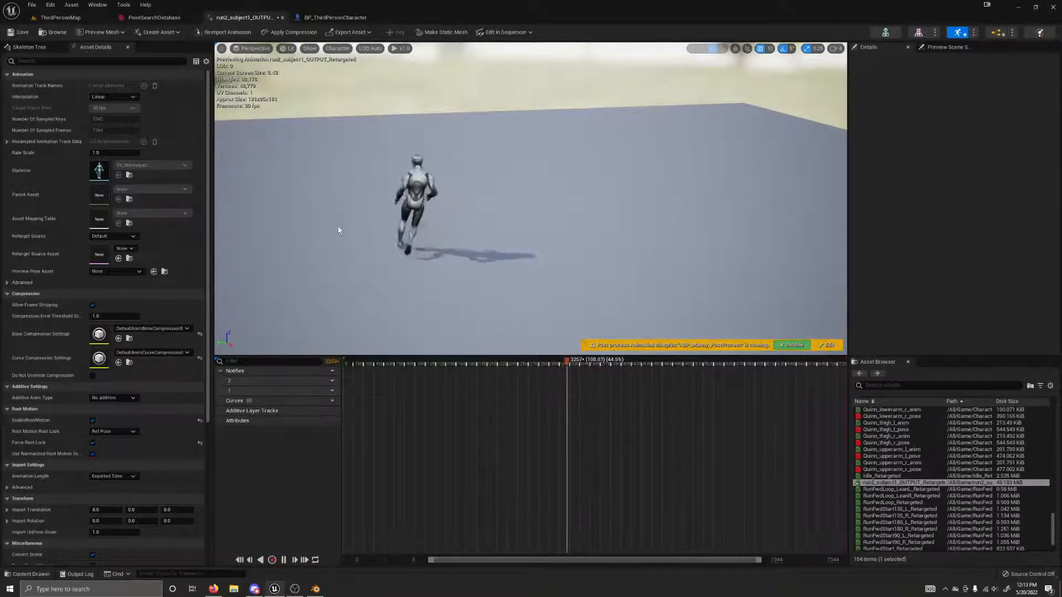
Select the root bone in the skeleton and disable Enable Root Motion and Force Root Lock for the animation
click(25, 47)
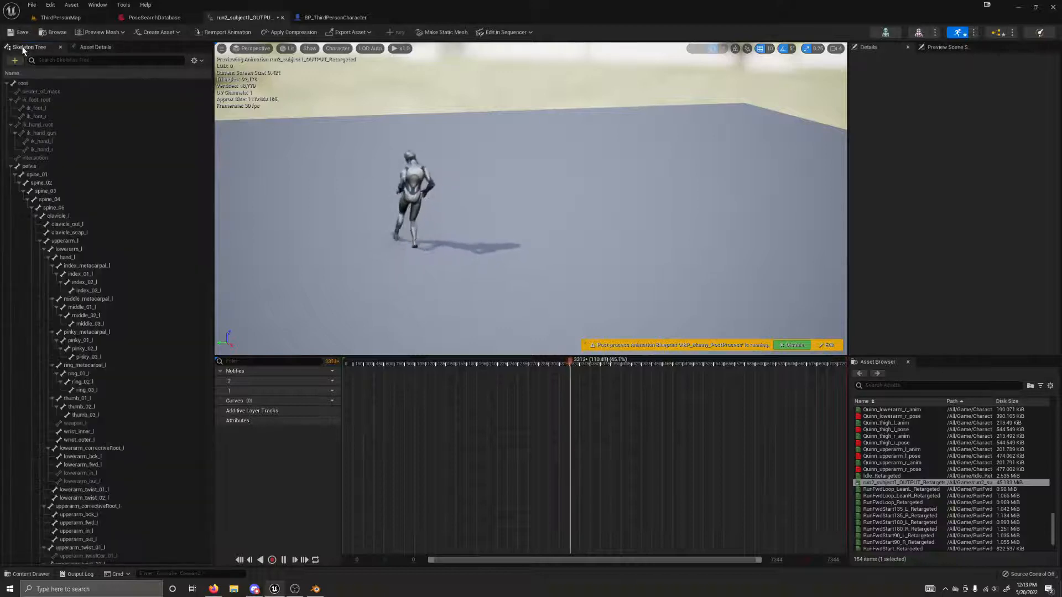
click(40, 84)
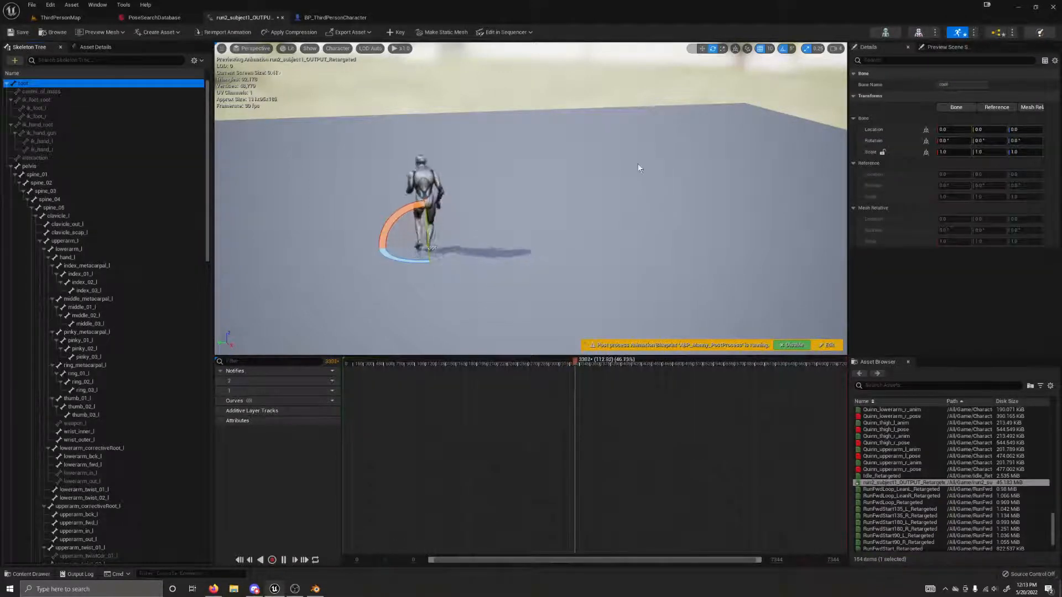
click(94, 47)
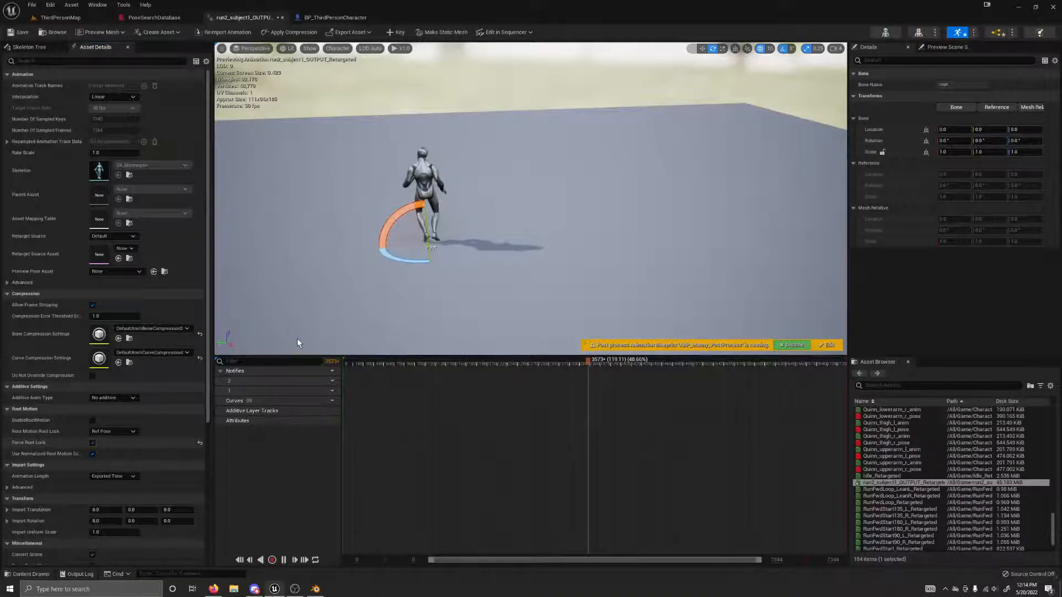
key(ctrl+z)
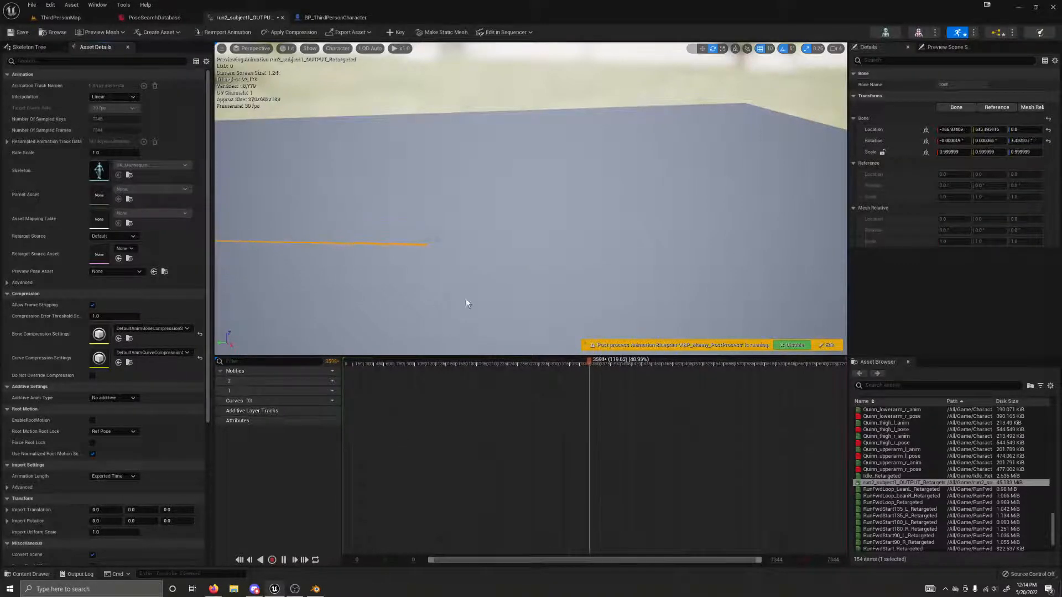
Watch the animation play from several angles, following how the root bone moves and rotates with the character
right_drag(466, 299, 437, 293)
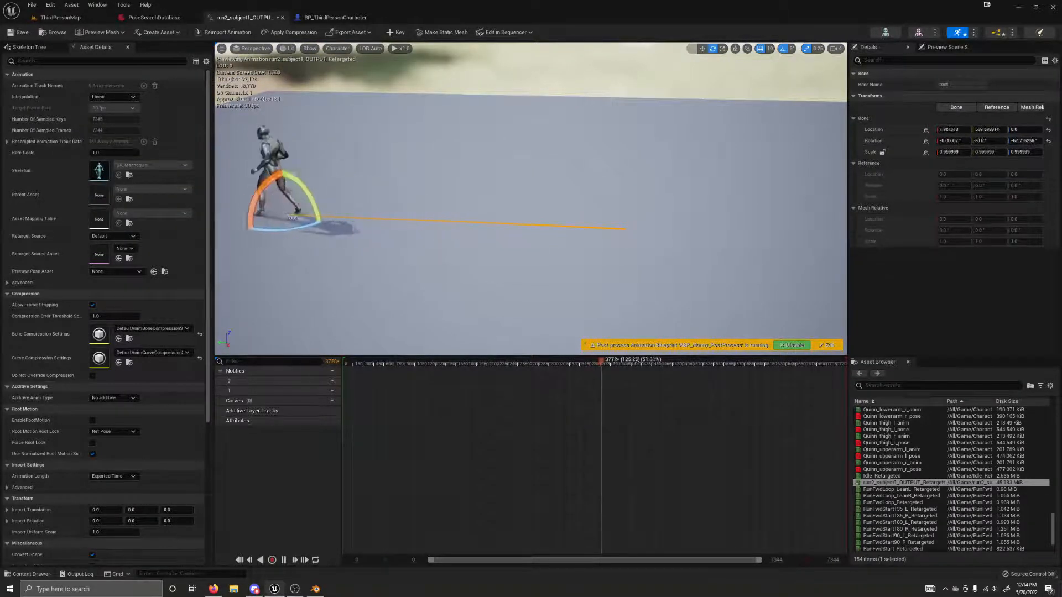
right_drag(437, 293, 481, 282)
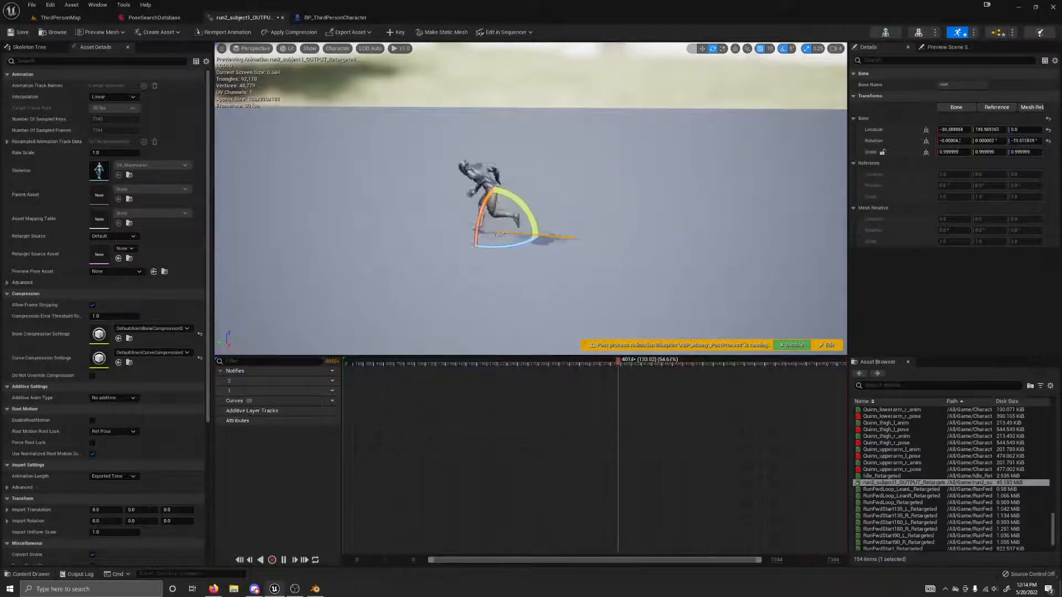
right_drag(481, 282, 376, 279)
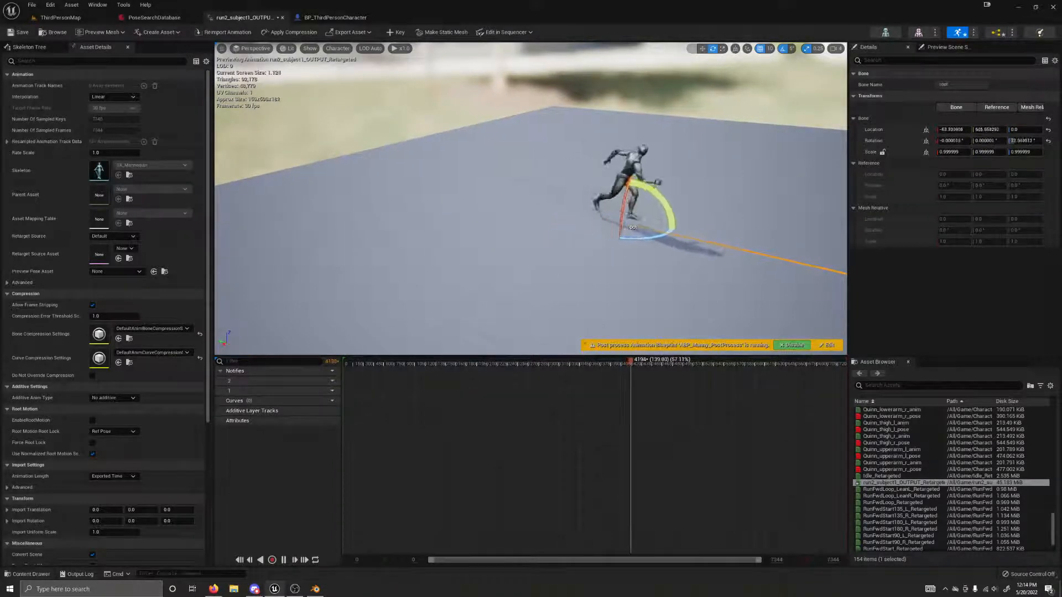
right_drag(377, 280, 483, 279)
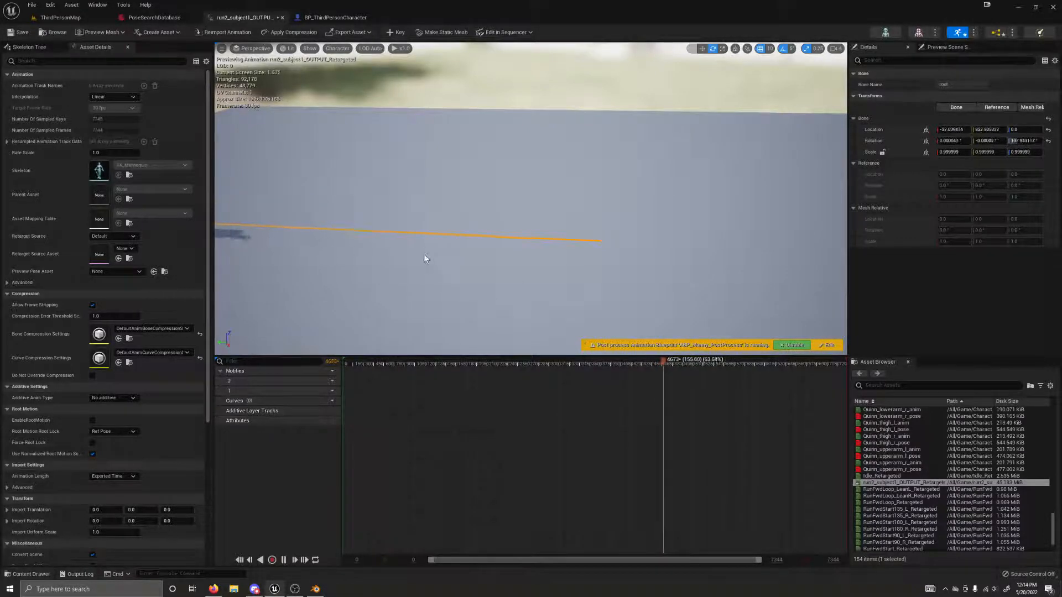
right_drag(424, 254, 434, 212)
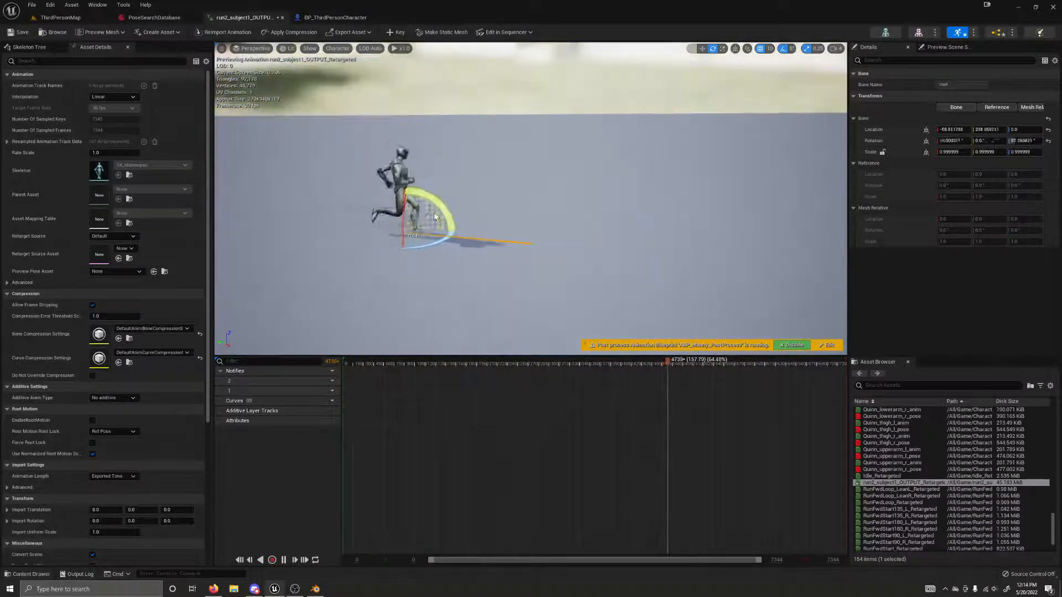
right_drag(587, 212, 558, 260)
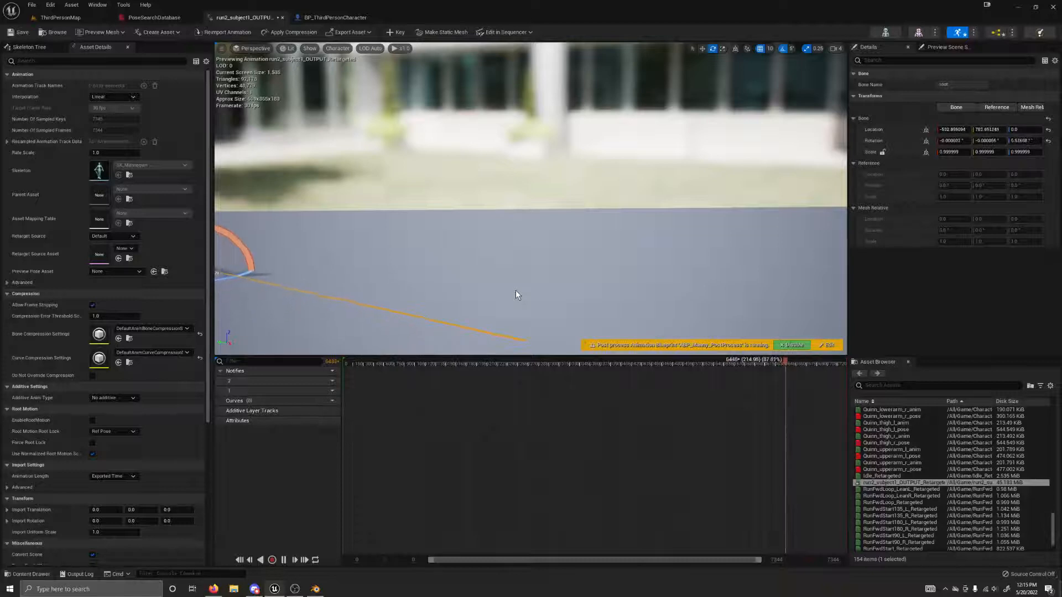
right_drag(533, 294, 584, 319)
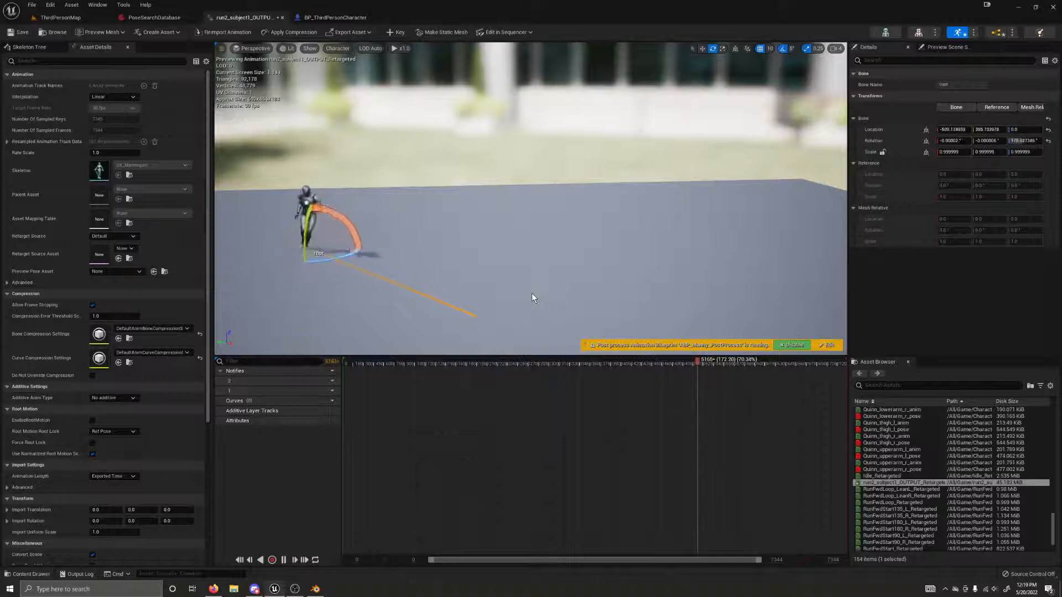
Return to ThirdPersonMap and browse the project content to the Characters/Mannequins/Animations folder
click(334, 18)
click(50, 18)
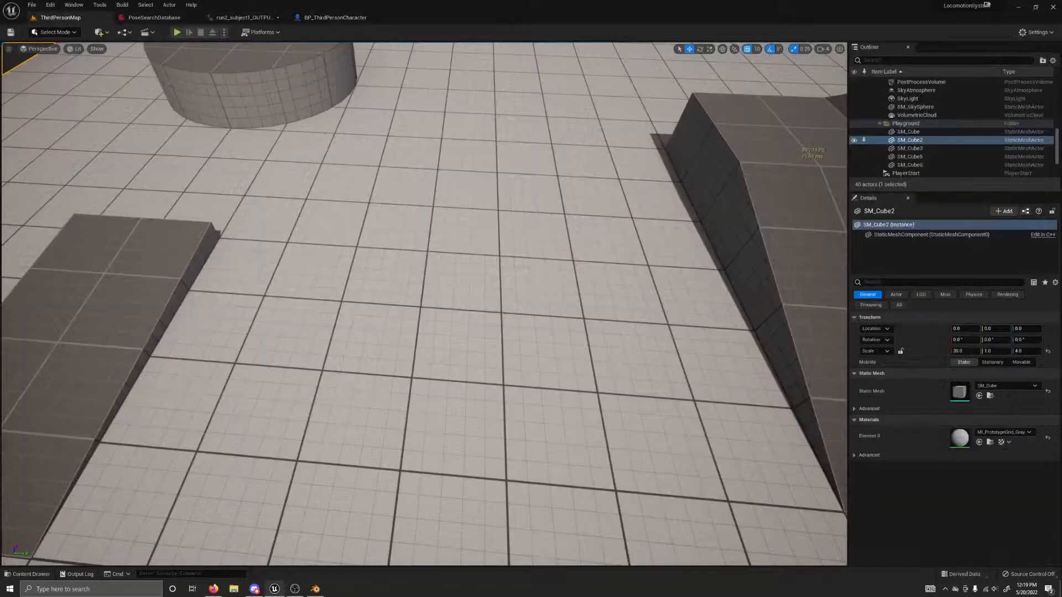
right_drag(289, 374, 290, 442)
key(ctrl+space)
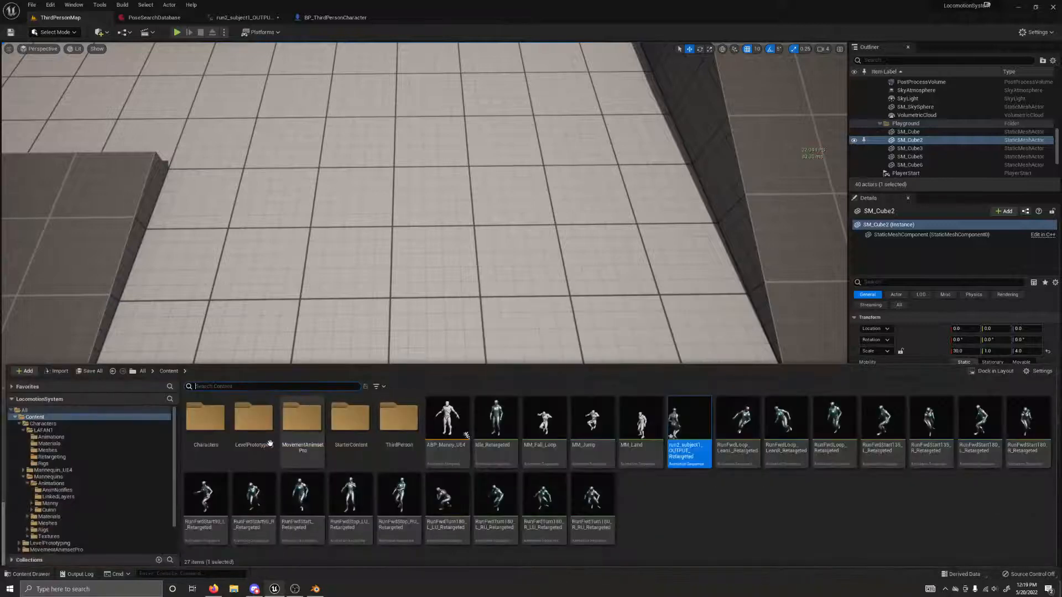
click(206, 423)
double_click(206, 423)
click(316, 440)
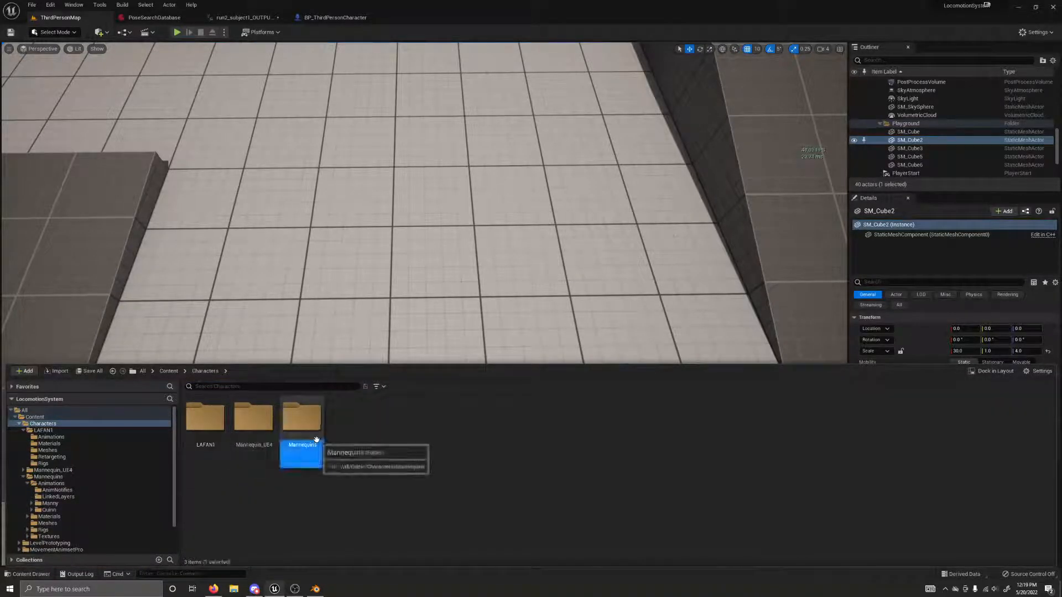
double_click(316, 440)
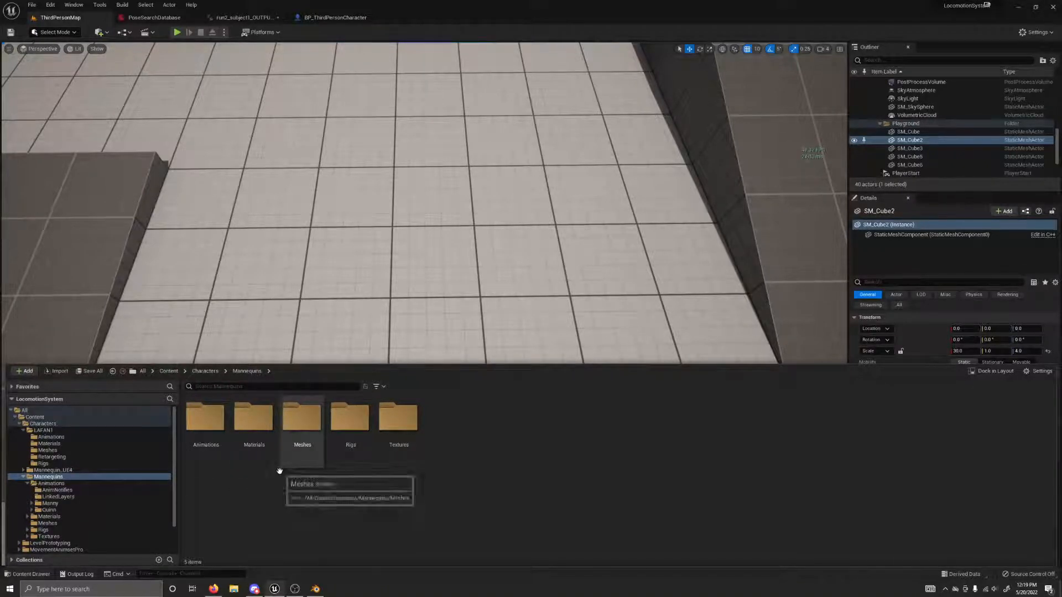
double_click(222, 458)
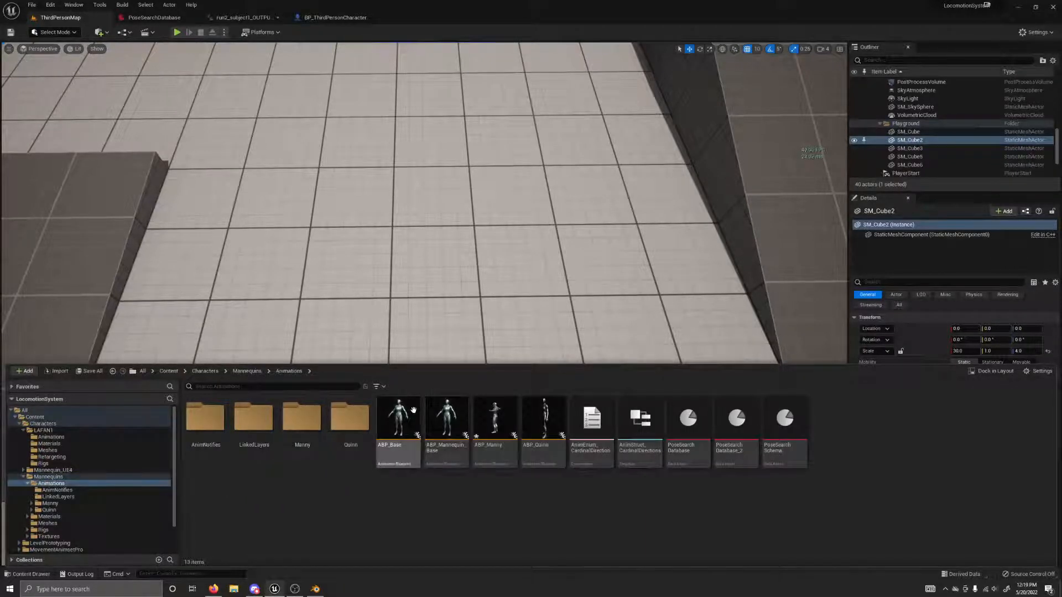
click(413, 411)
double_click(410, 432)
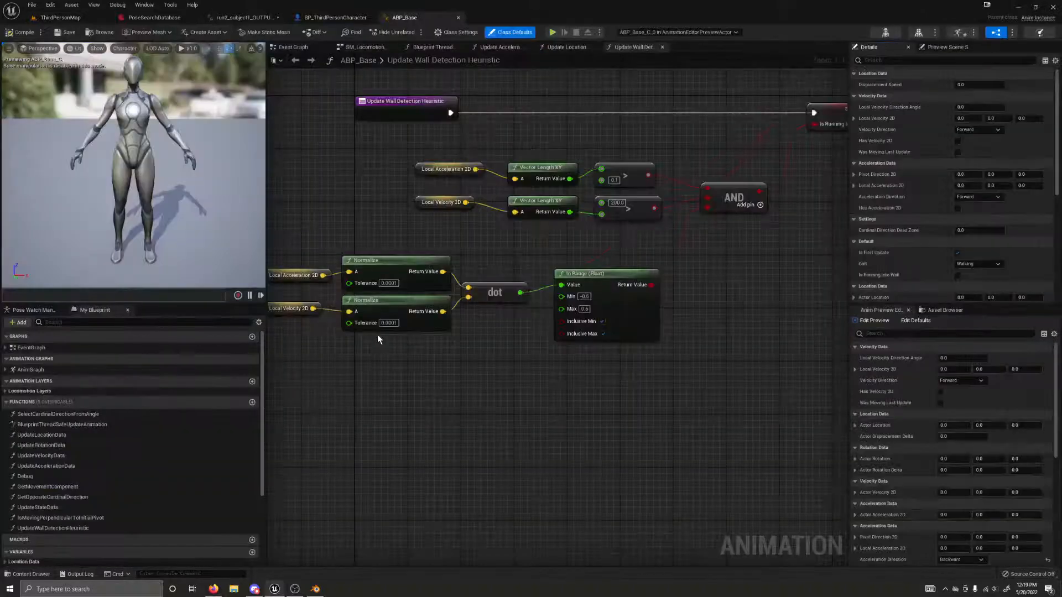
click(458, 17)
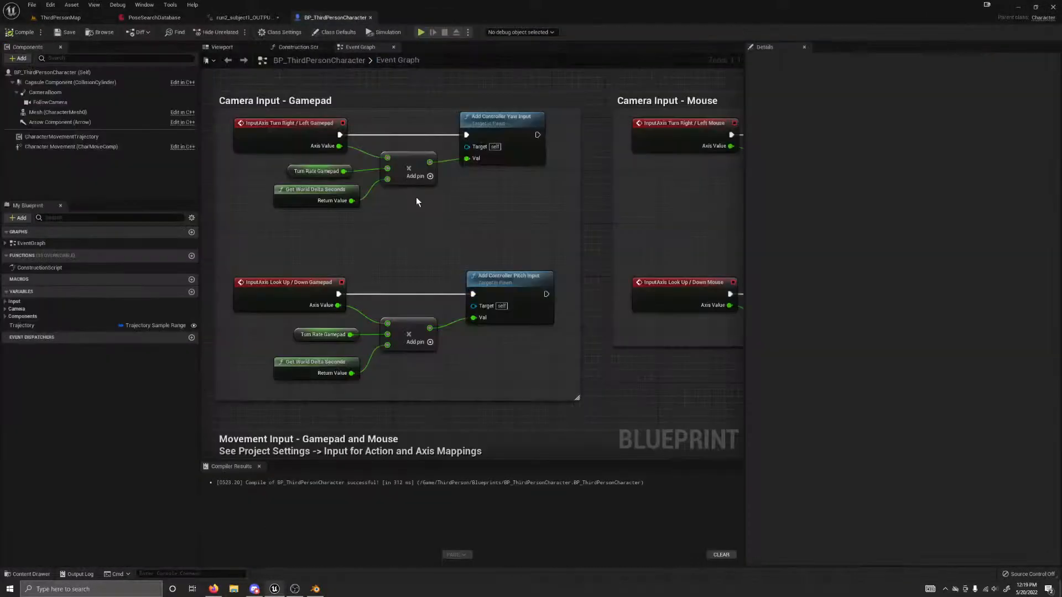
Open the ABP_Manny animation blueprint from the Mannequins Animations folder
key(ctrl+space)
click(495, 253)
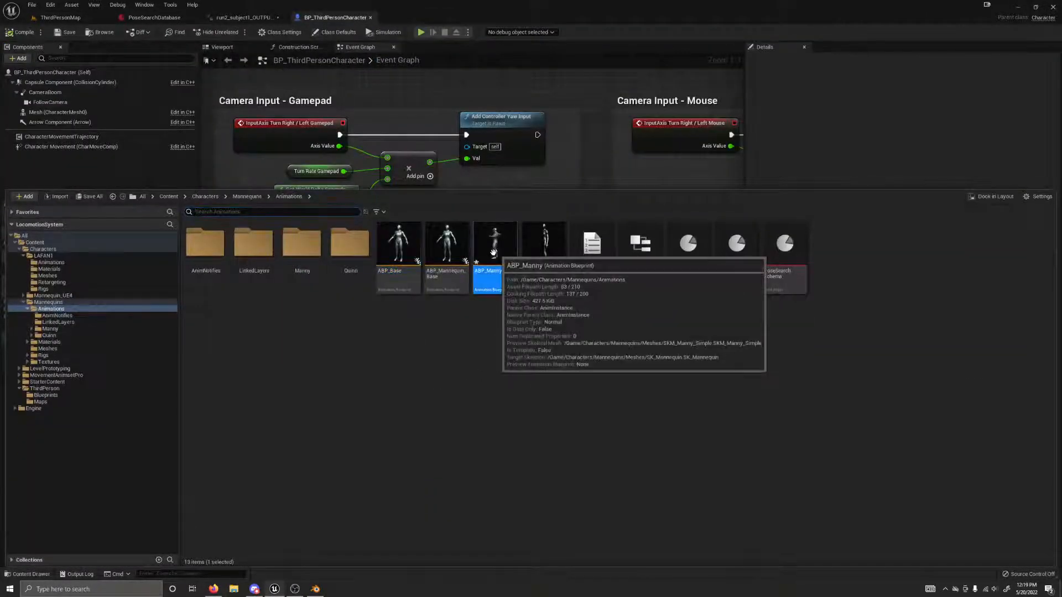
double_click(489, 253)
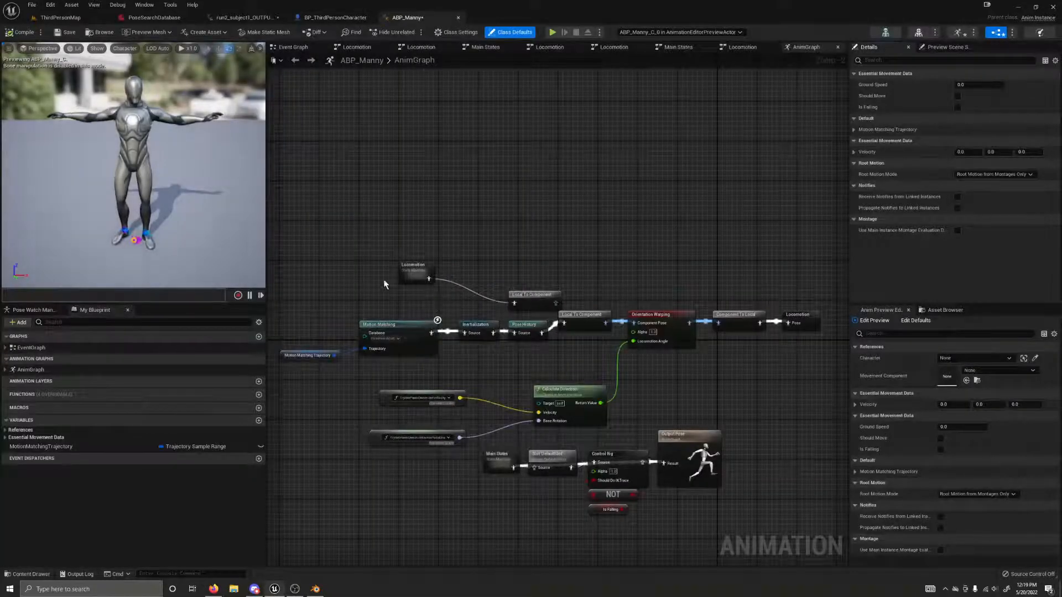
Examine the AnimGraph's Locomotion state machine and the settings of its Motion Matching, Inertialization, Pose History and Orientation Warping nodes
right_drag(445, 313, 474, 290)
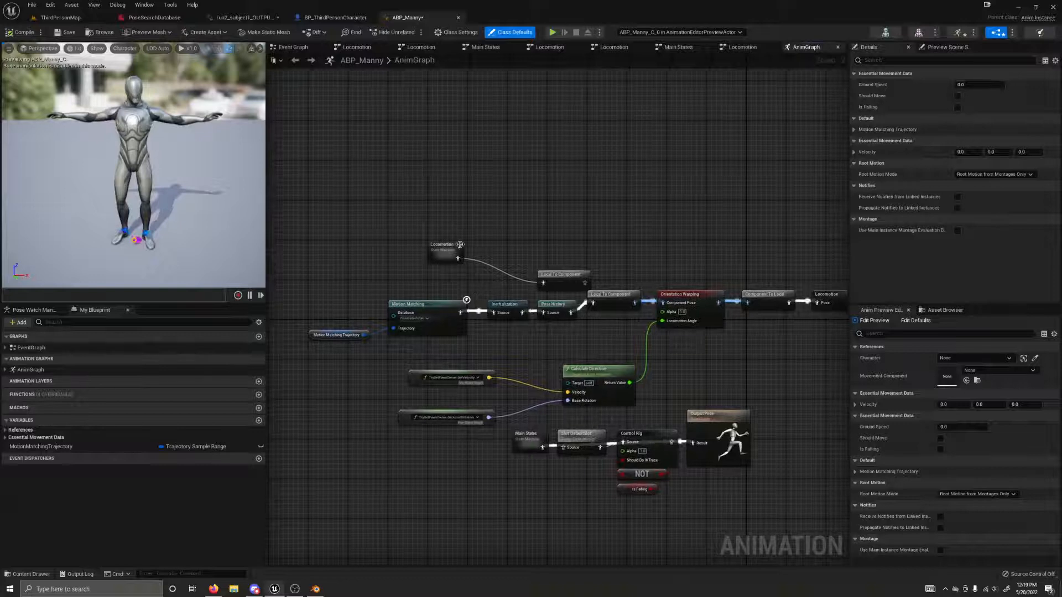
double_click(444, 247)
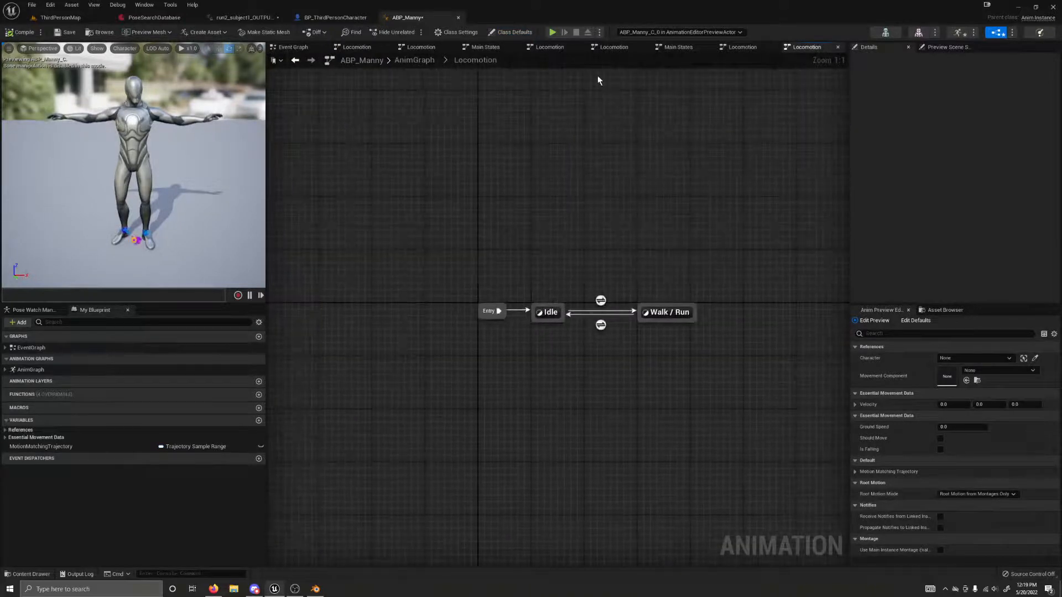
click(425, 62)
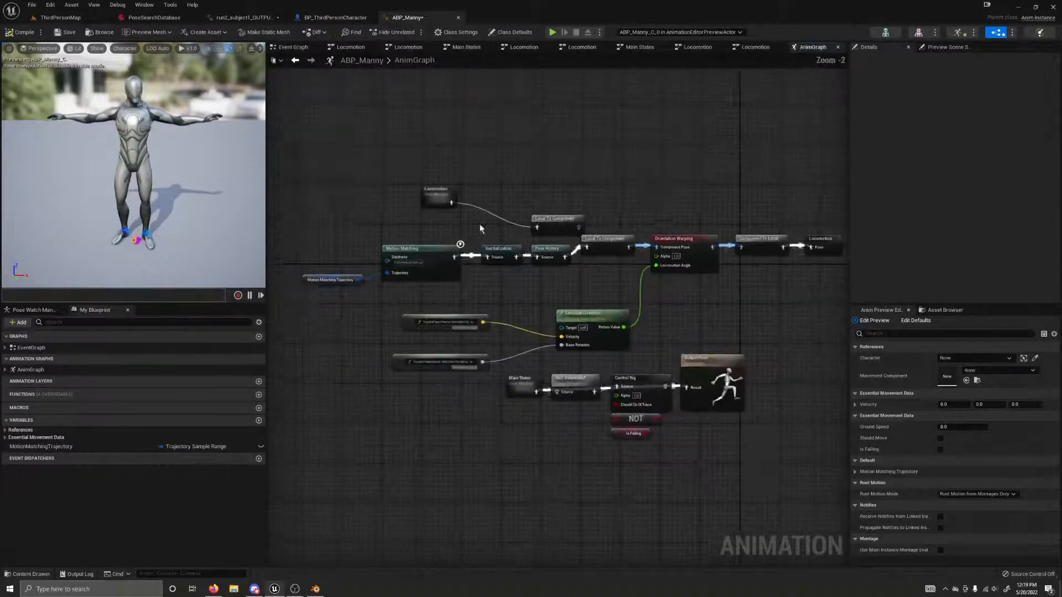
click(425, 254)
click(411, 266)
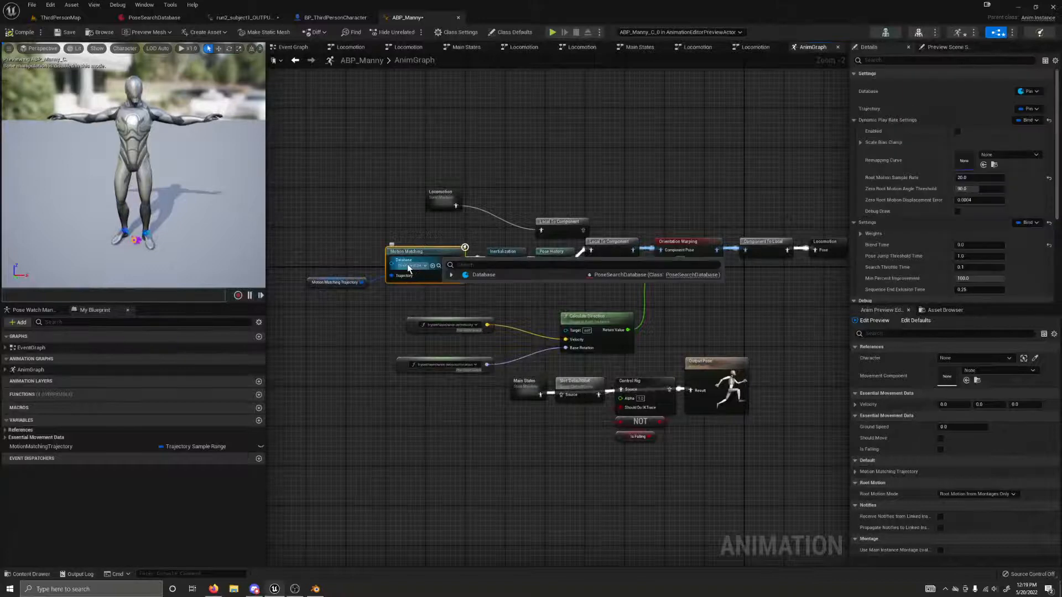
click(505, 252)
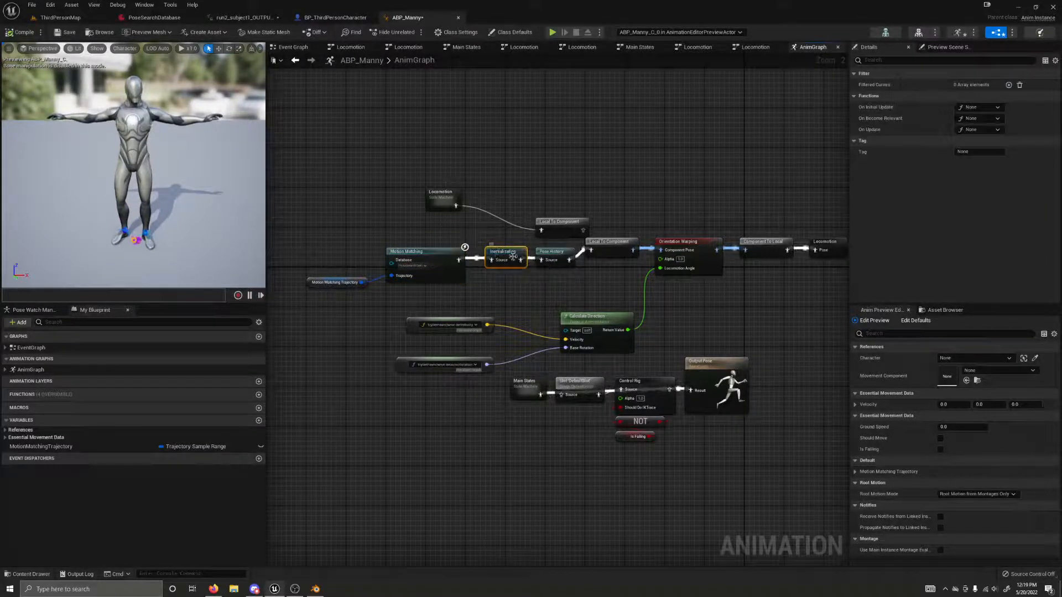
right_drag(556, 287, 509, 278)
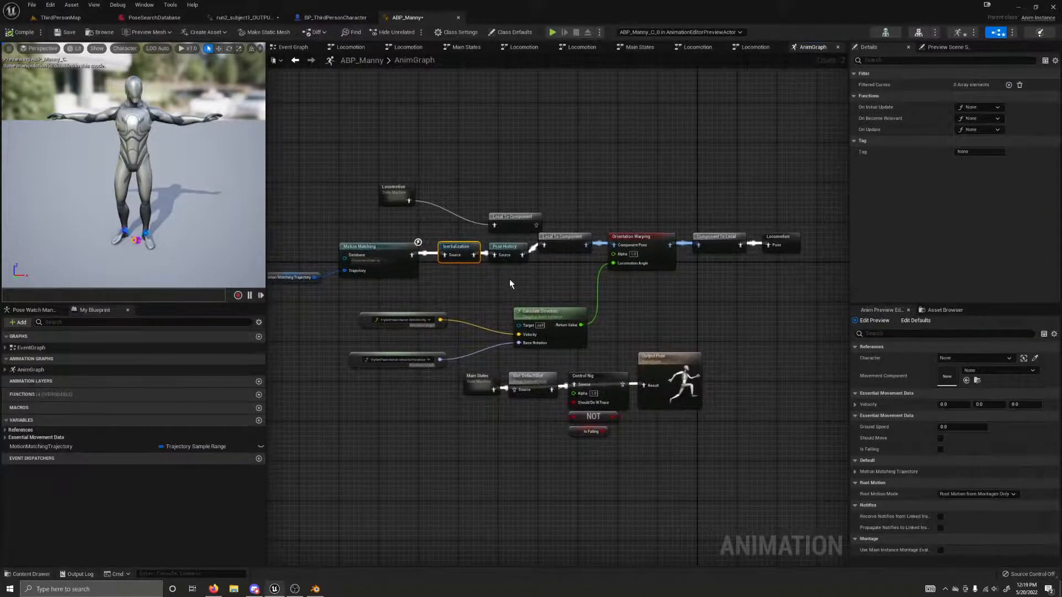
click(510, 248)
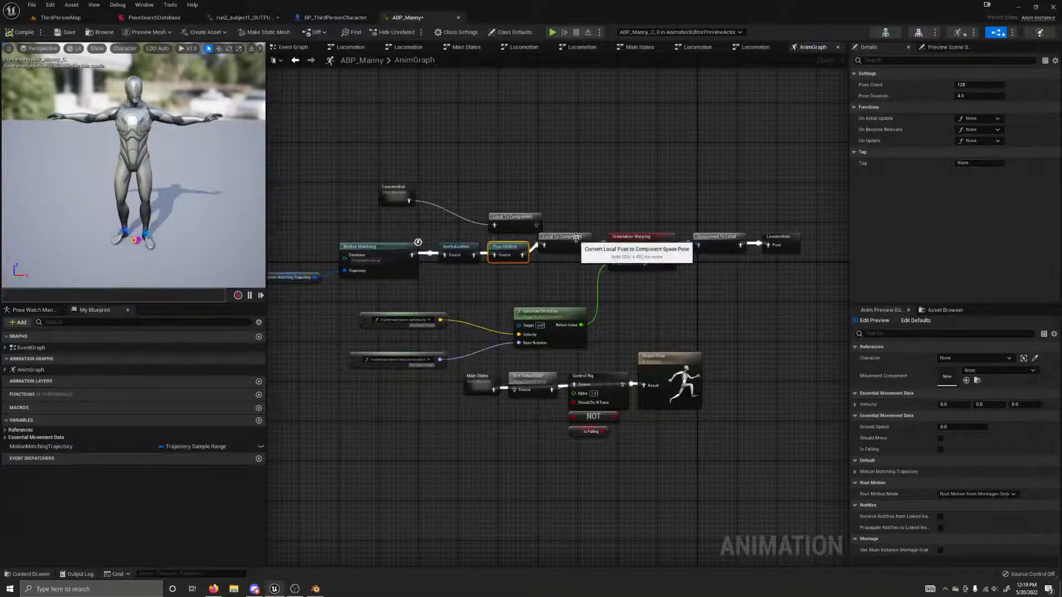
click(637, 239)
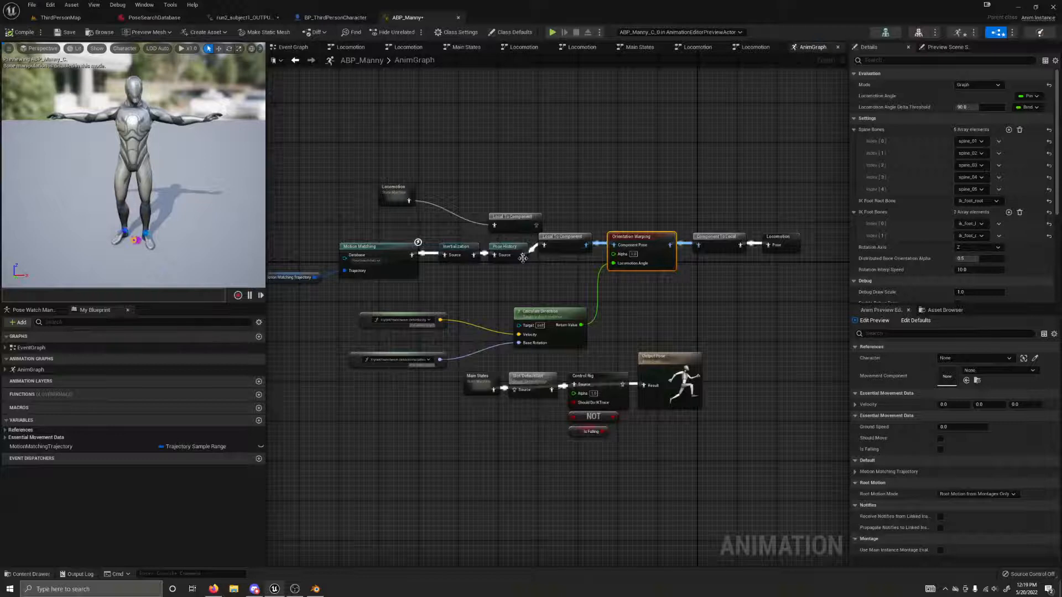
Connect the Pose History output directly to the Locomotion cached pose, bypassing Orientation Warping, and compile and save ABP_Manny
drag(521, 260, 769, 248)
click(19, 32)
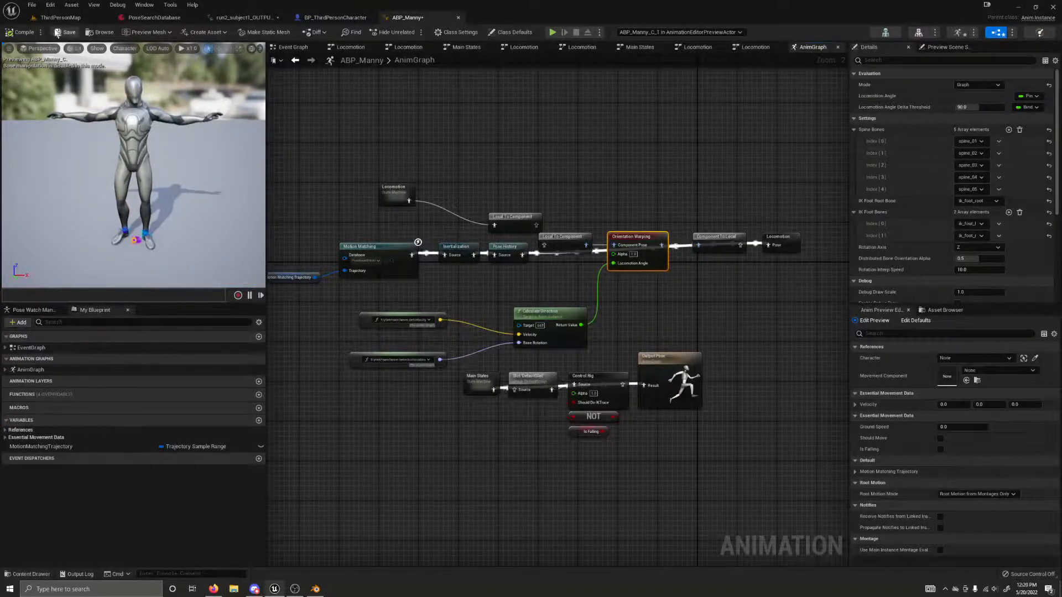
click(65, 32)
Move Orientation Warping and its two space conversion nodes below the main chain, and place the Locomotion cached pose beside Pose History
drag(645, 263, 650, 328)
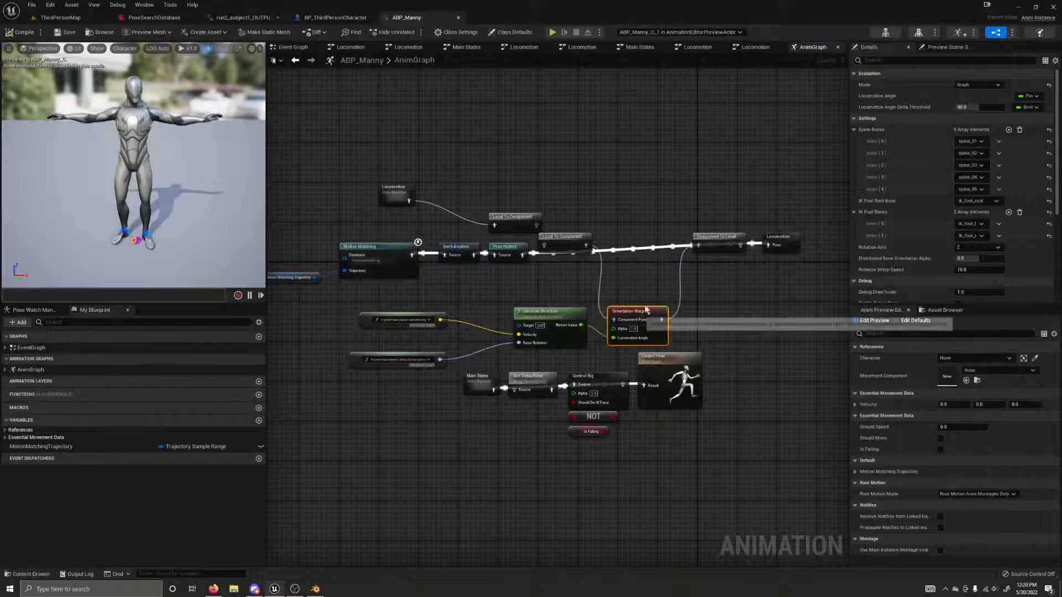
drag(713, 247, 726, 313)
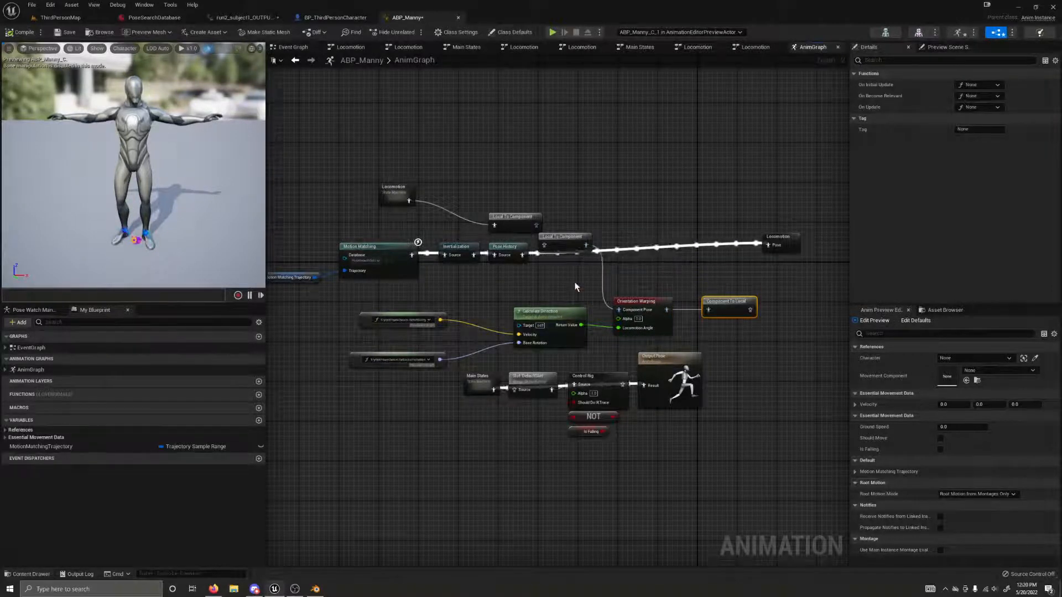
drag(561, 236, 550, 281)
drag(781, 242, 602, 242)
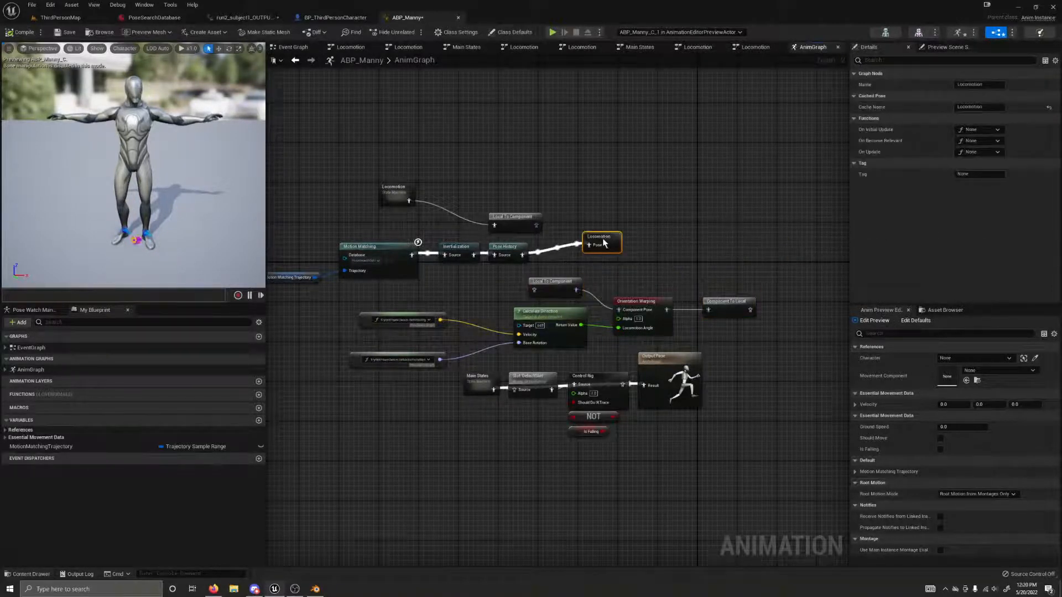
Inspect the Main States state machine, the cached pose feeding its Locomotion state, and the Event Graph's Motion Matching Trajectory setup
double_click(482, 387)
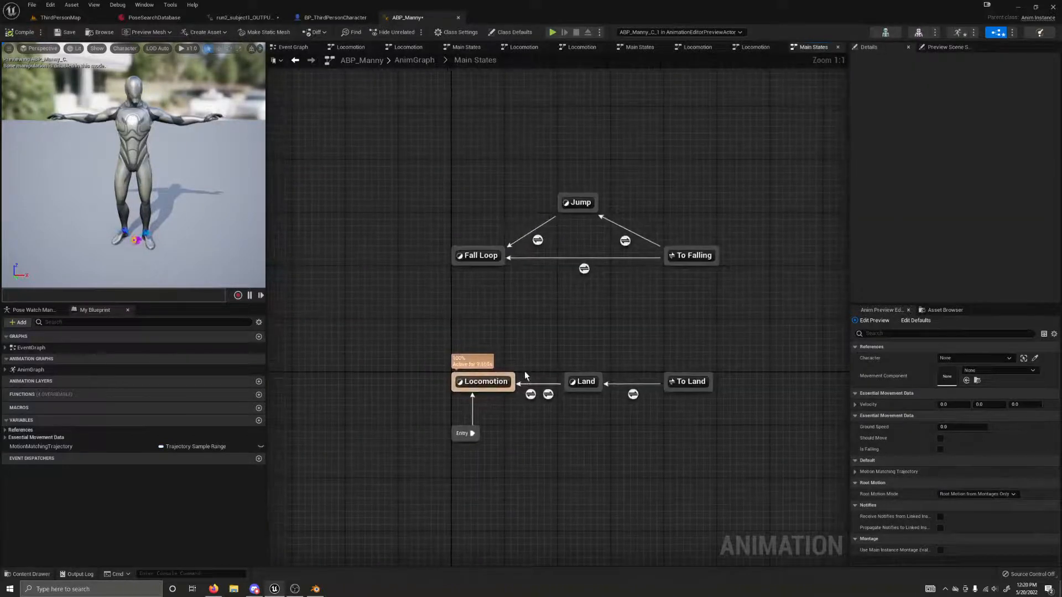
click(499, 380)
click(488, 380)
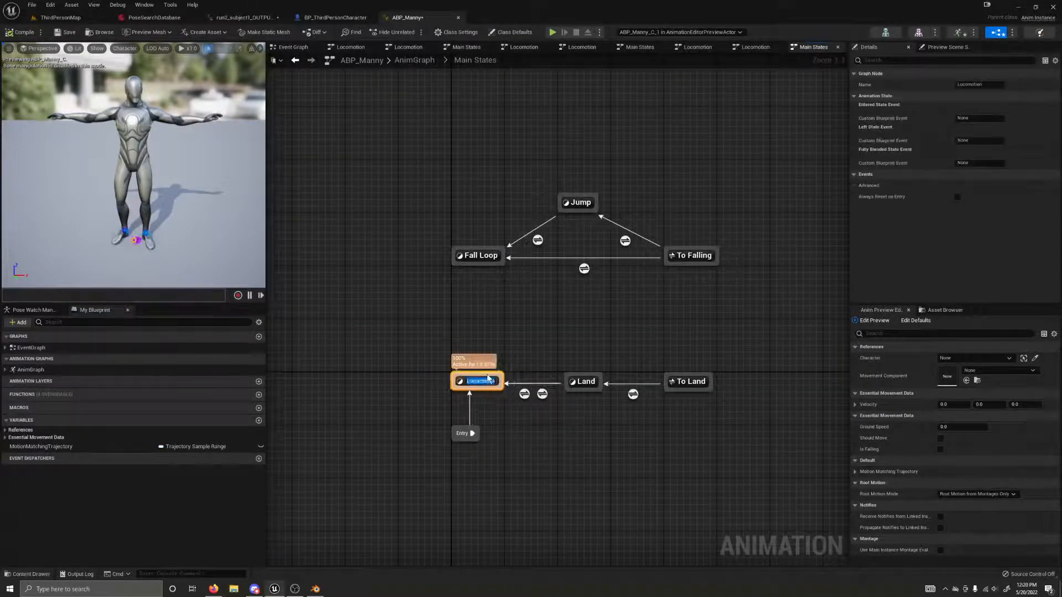
click(410, 370)
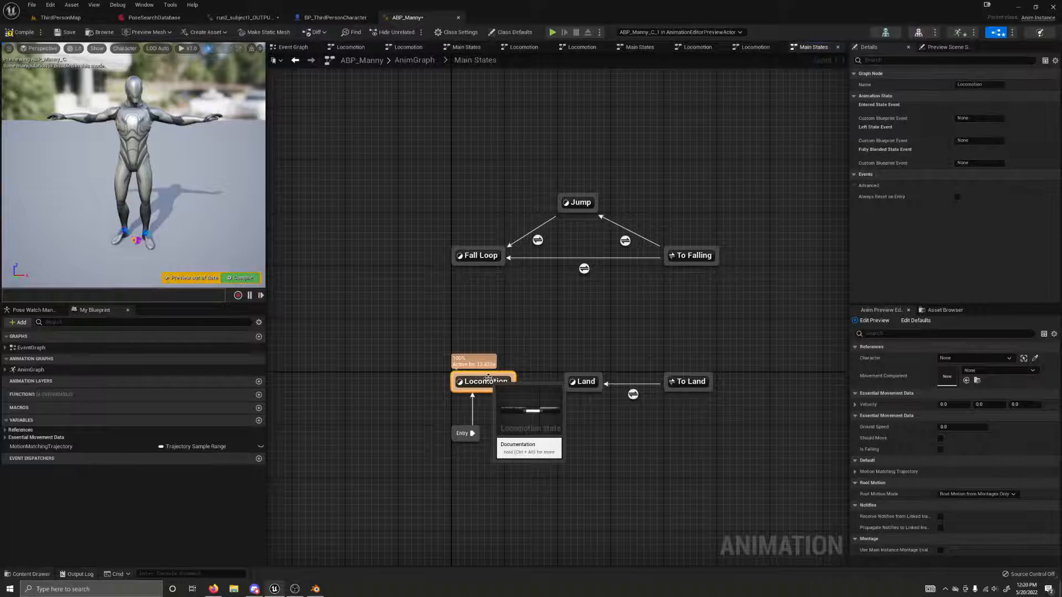
double_click(487, 380)
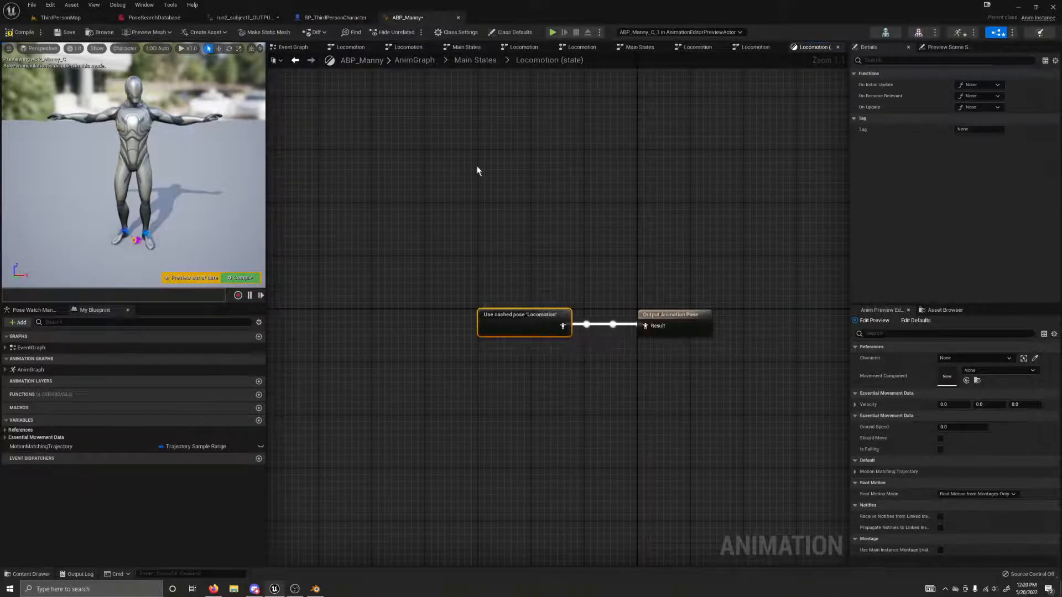
click(477, 61)
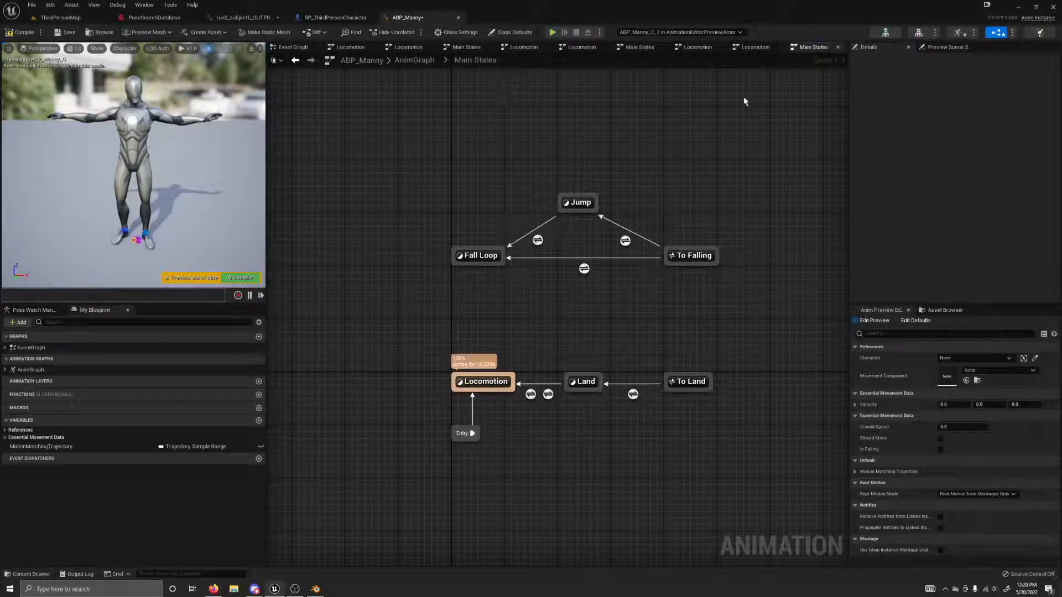
click(290, 48)
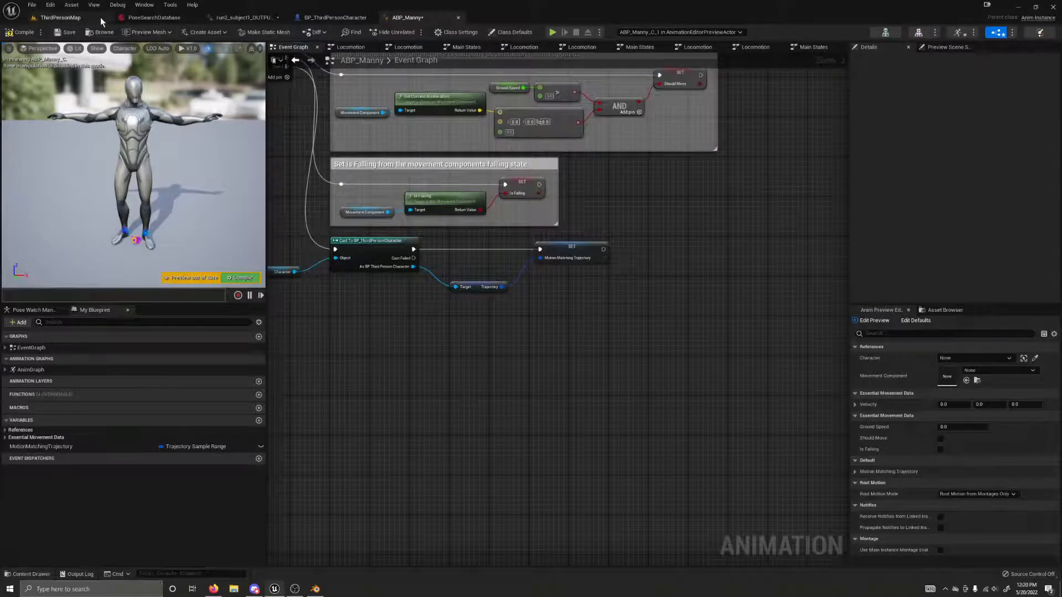
Compile and save ABP_Manny, and test the character running in a ThirdPersonMap play session
click(10, 33)
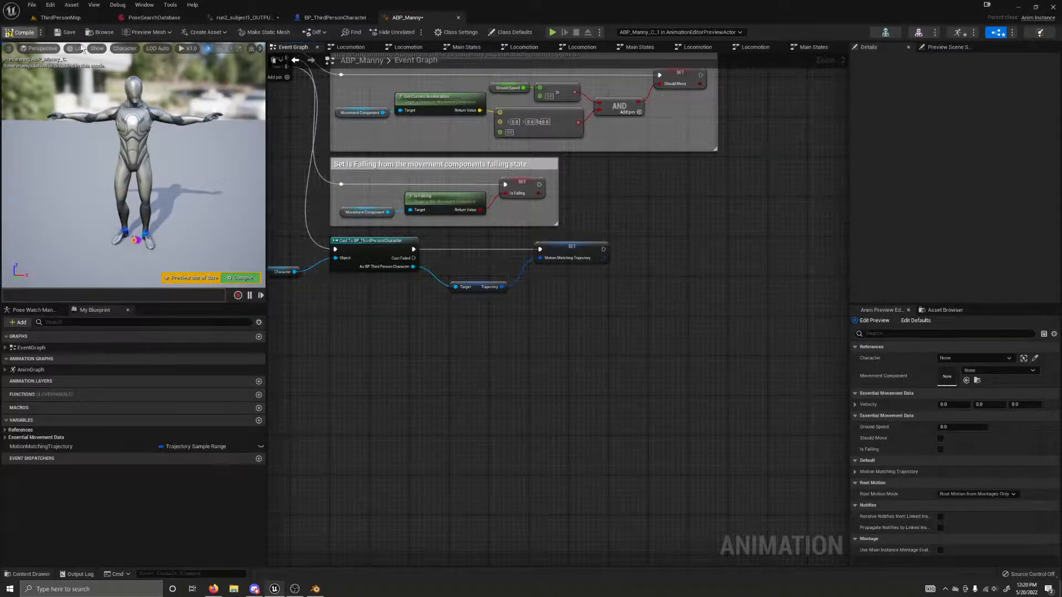
click(65, 32)
click(58, 17)
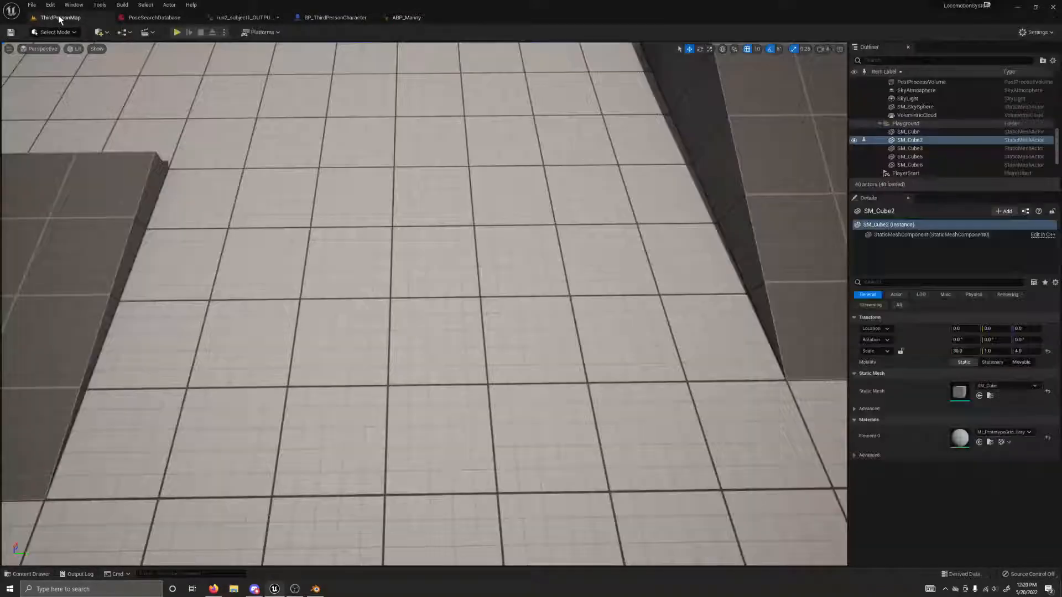
click(177, 32)
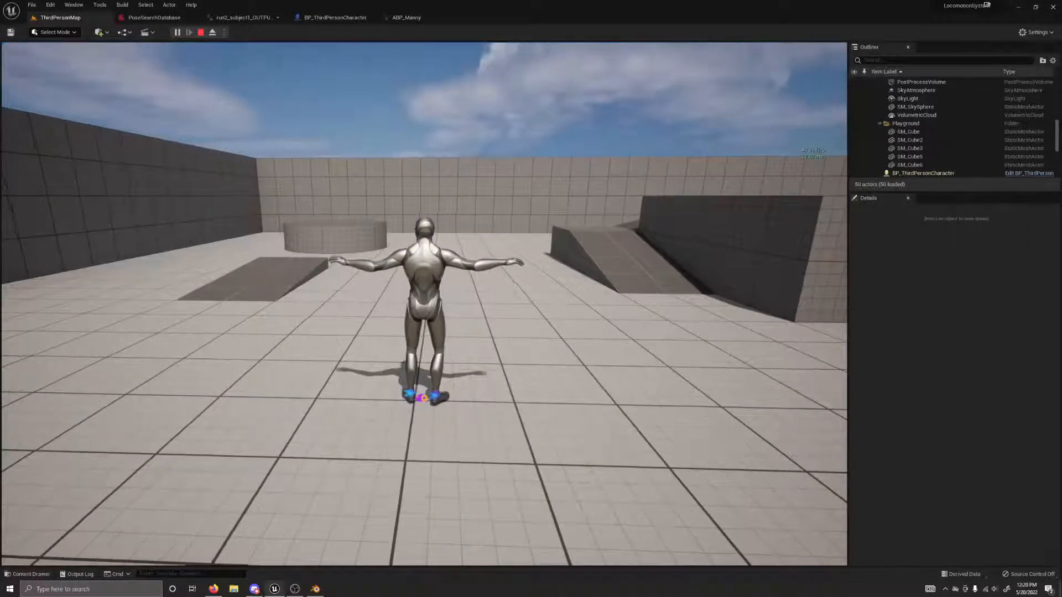
key(w)
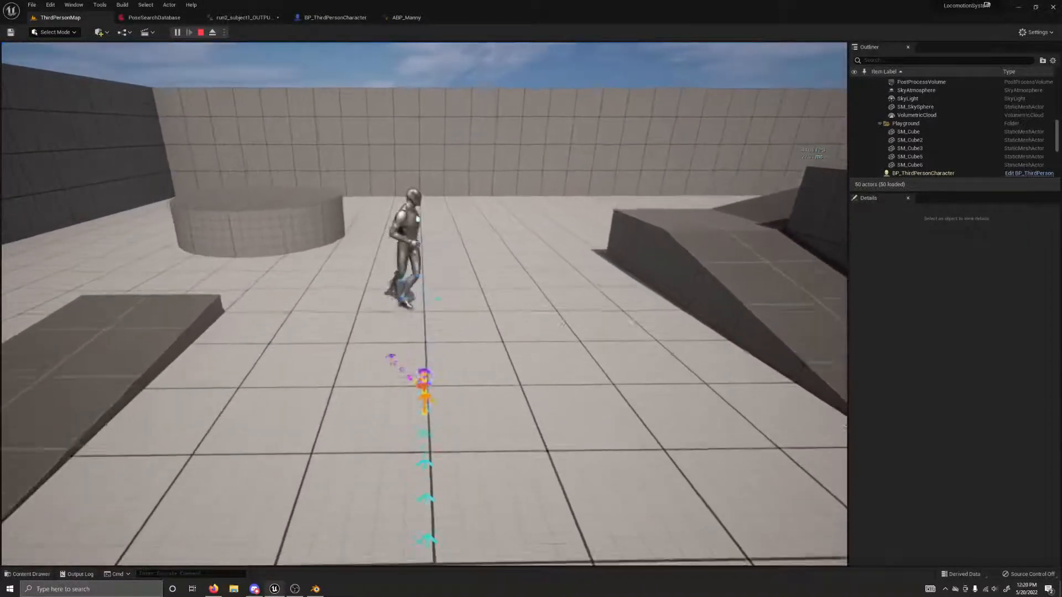
key(Escape)
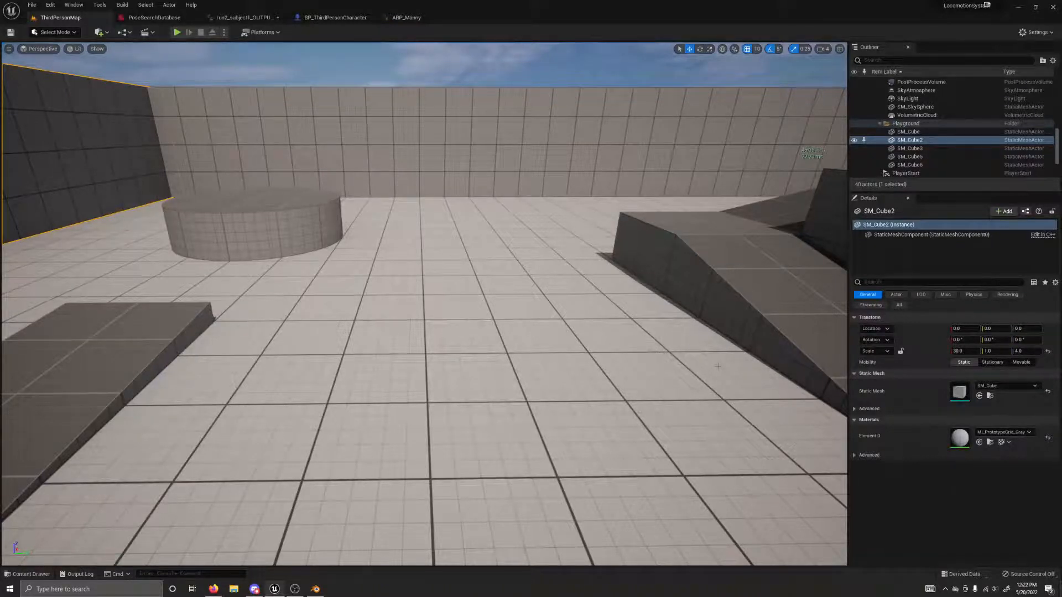
Set ABP_Manny's default Root Motion Mode to Root Motion from Everything, and compile and save the blueprint
click(241, 18)
click(412, 18)
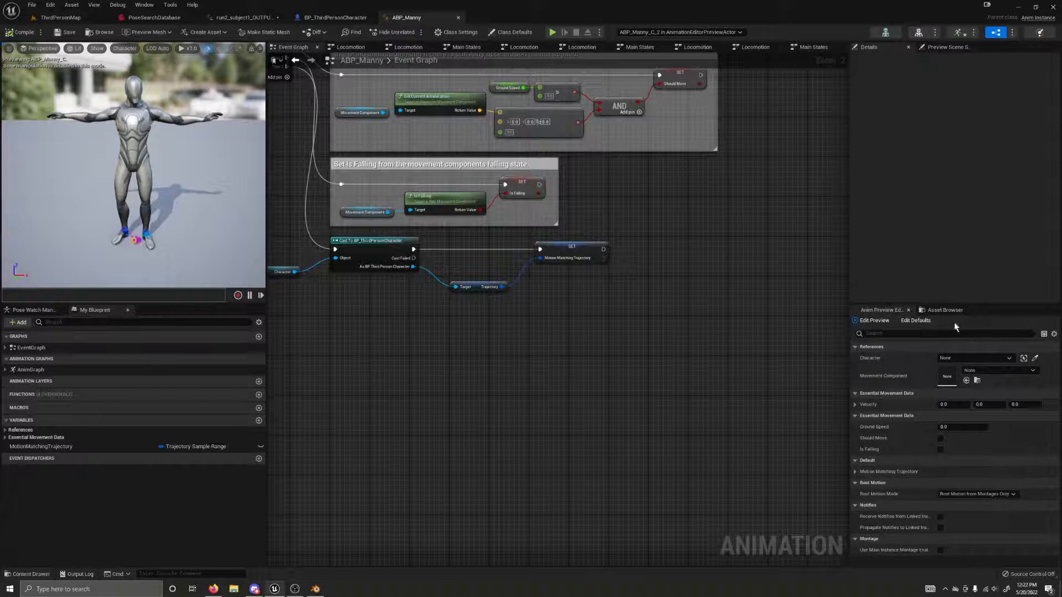
click(946, 310)
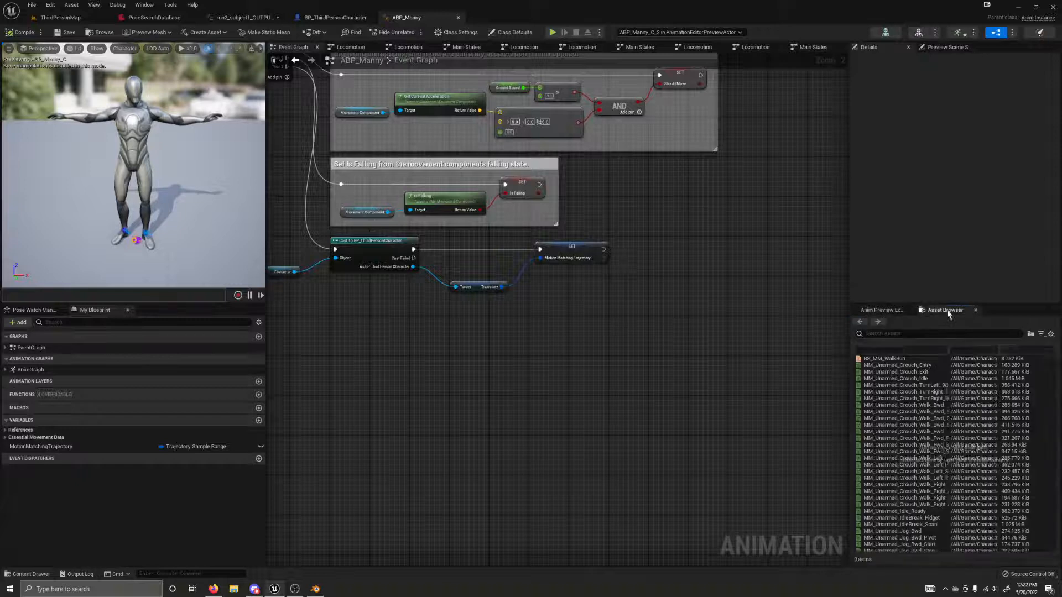
click(892, 310)
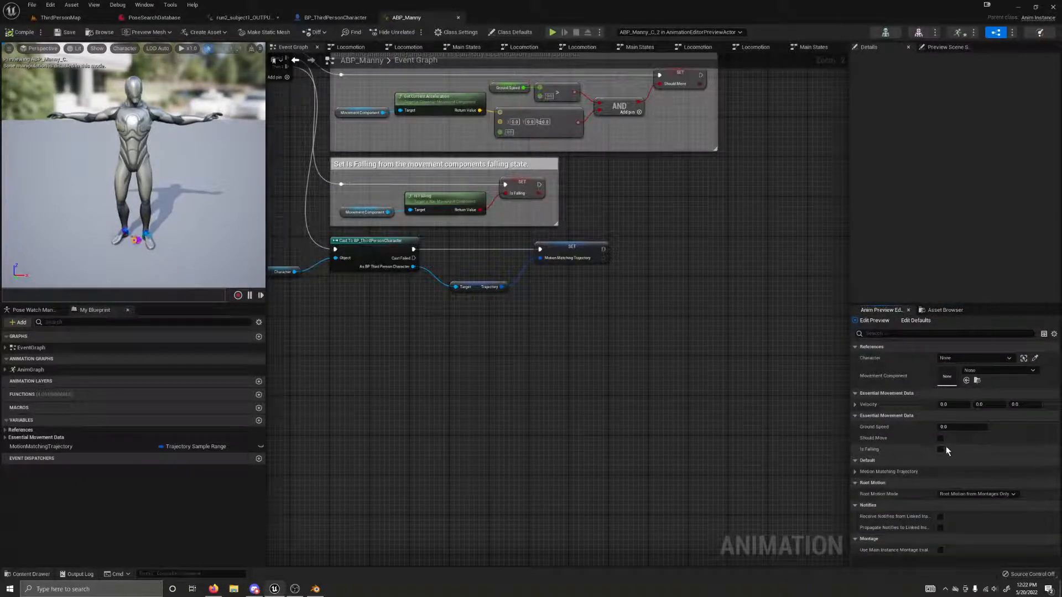
click(930, 322)
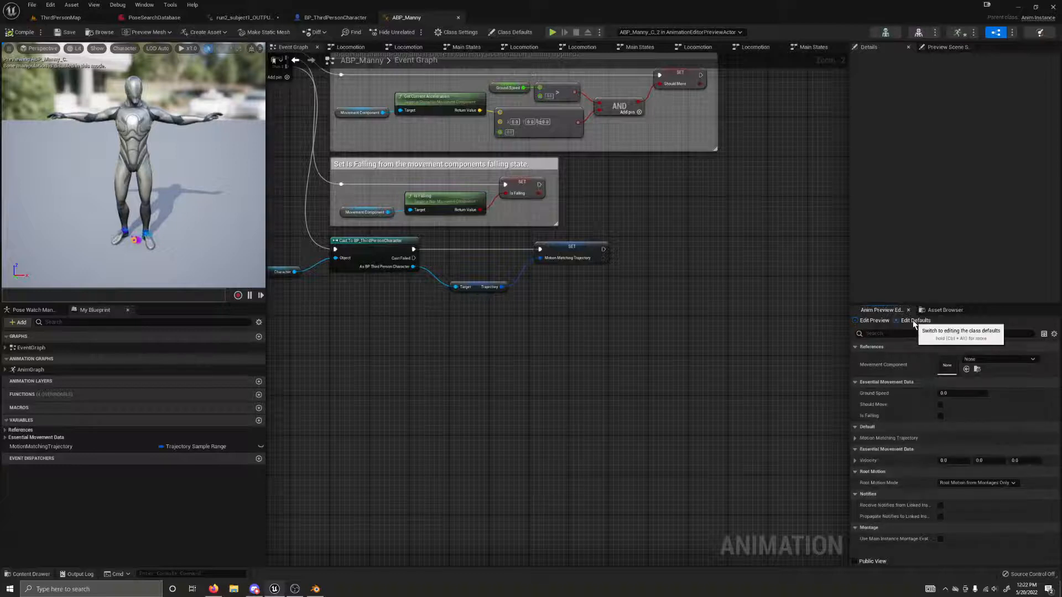
click(974, 484)
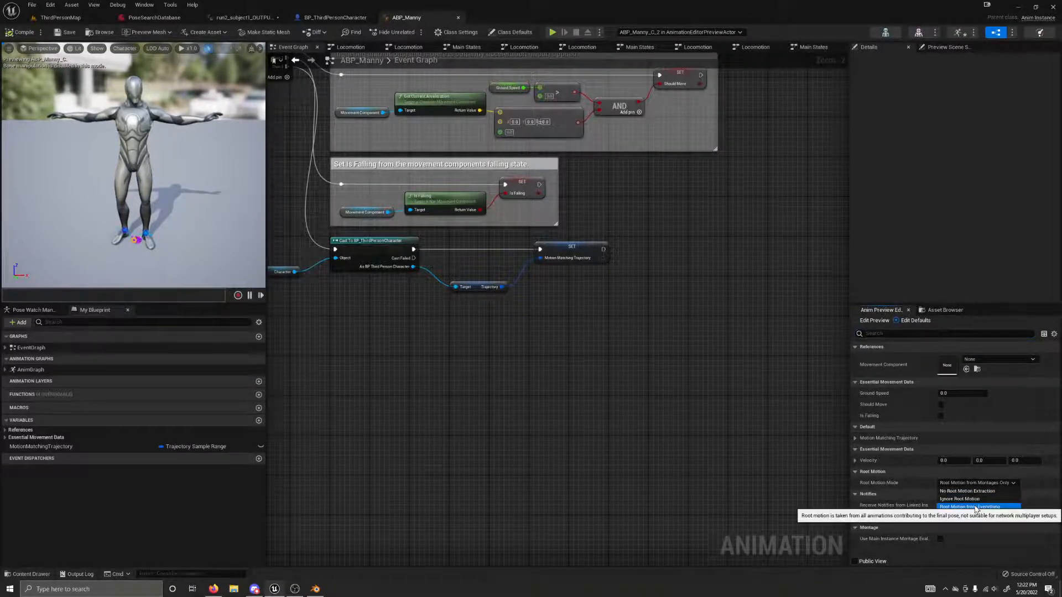
click(976, 507)
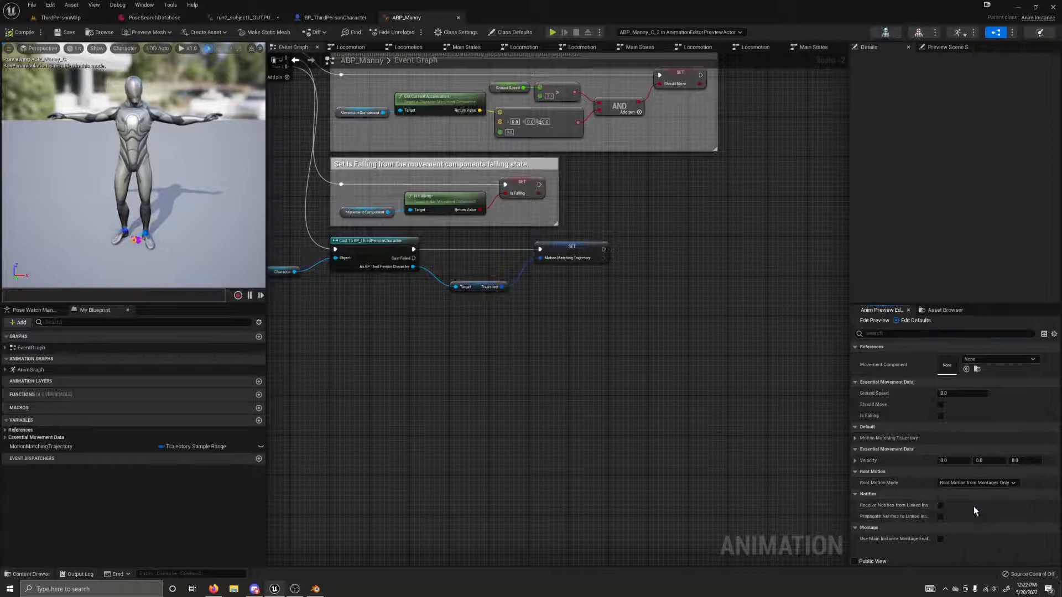
click(20, 33)
click(57, 33)
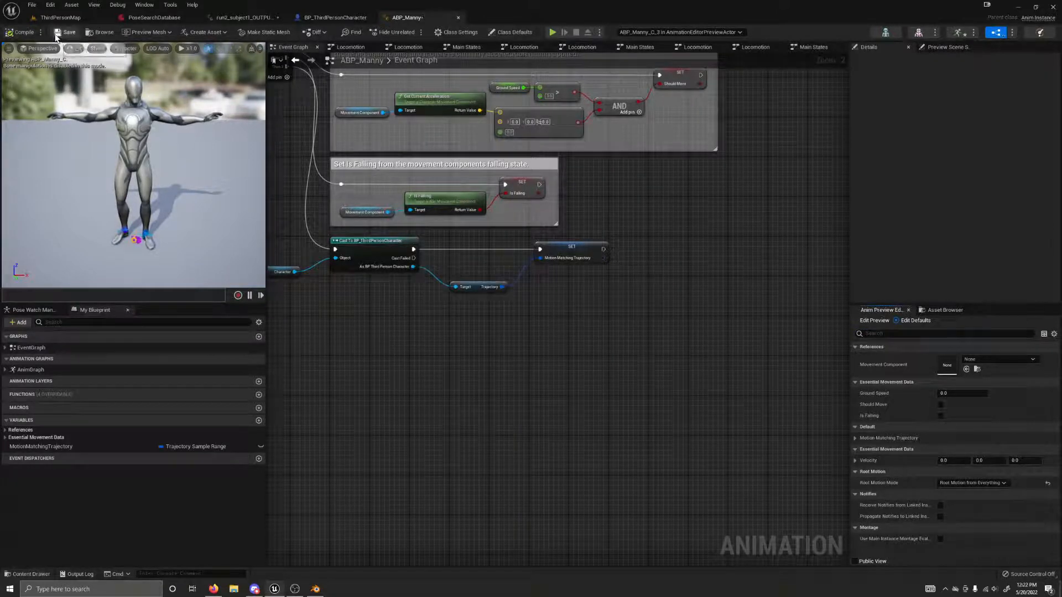
Play ThirdPersonMap and run the character forward to check its movement with the new root motion mode
click(60, 17)
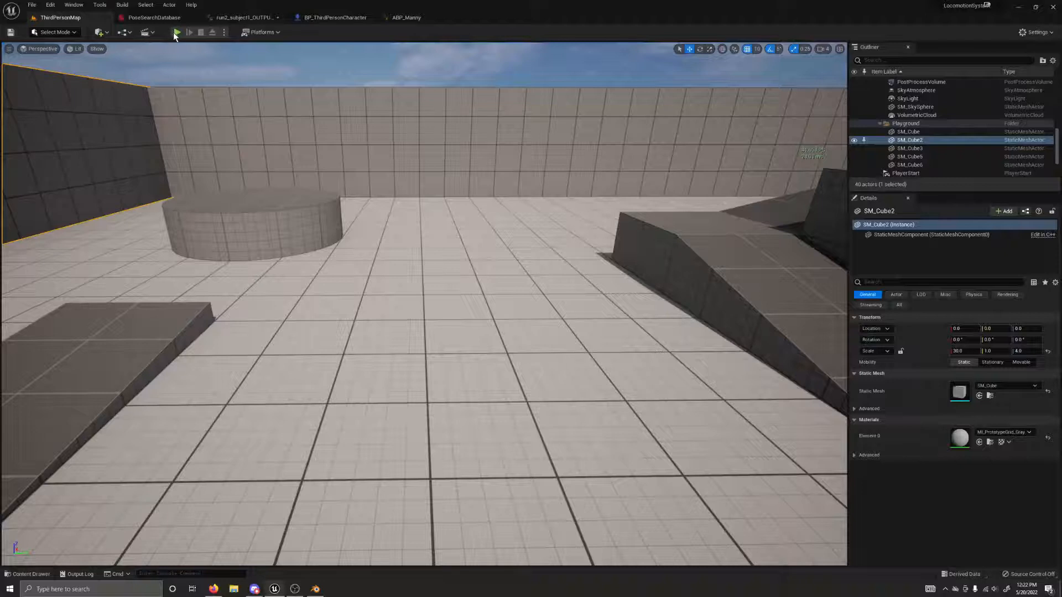
click(176, 33)
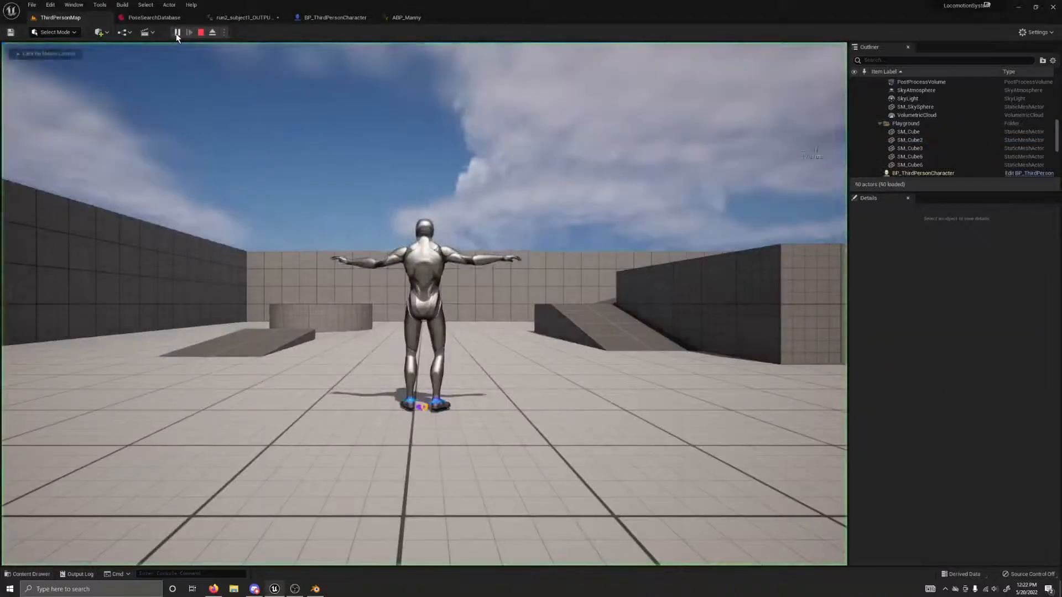
click(283, 169)
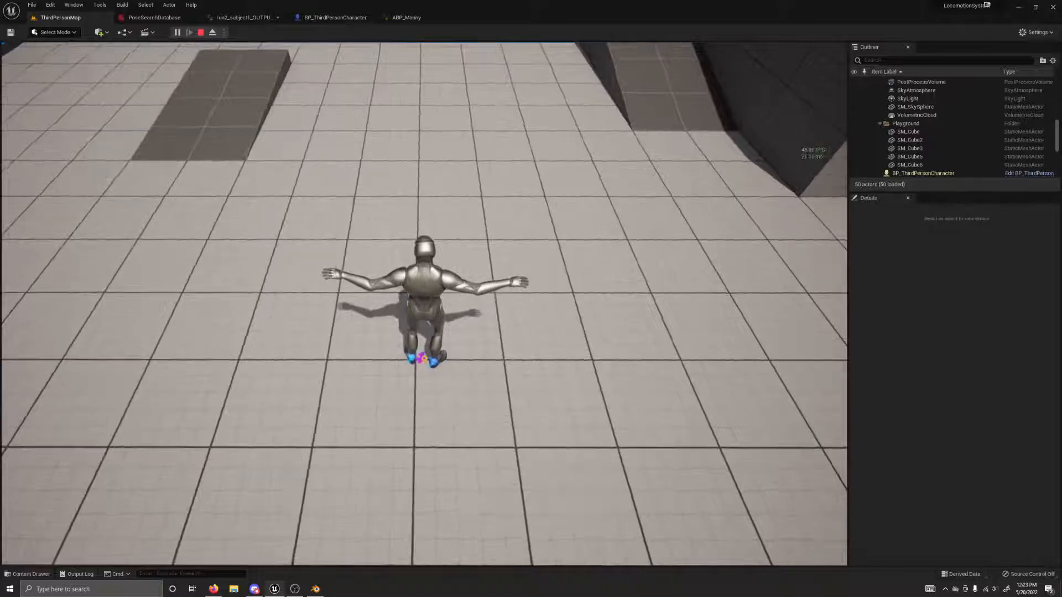
key(w)
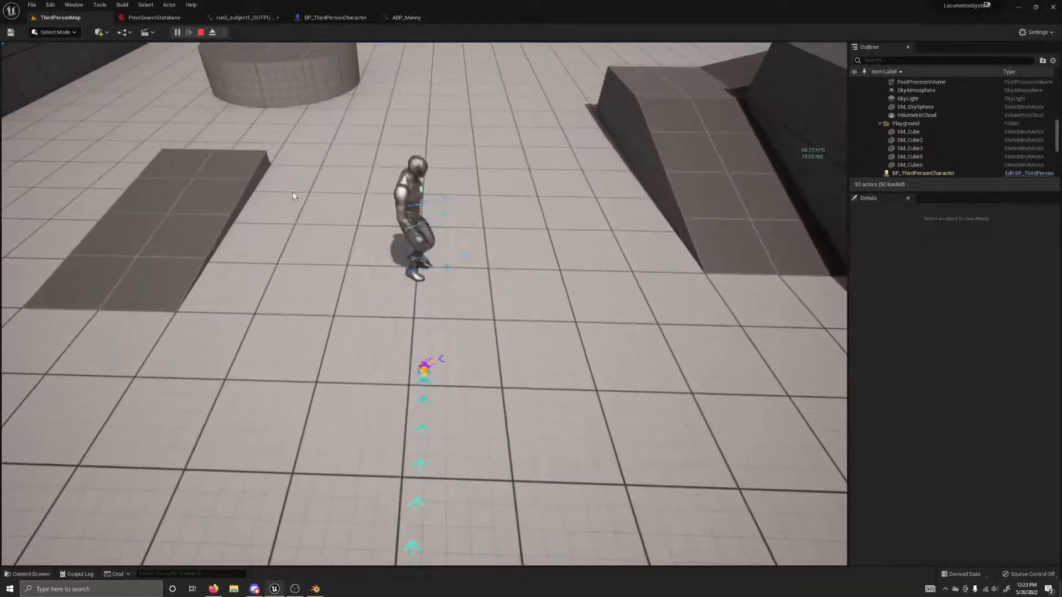
key(Escape)
Save the retargeted run2_subject1 animation and start a new play session in ThirdPersonMap
click(234, 18)
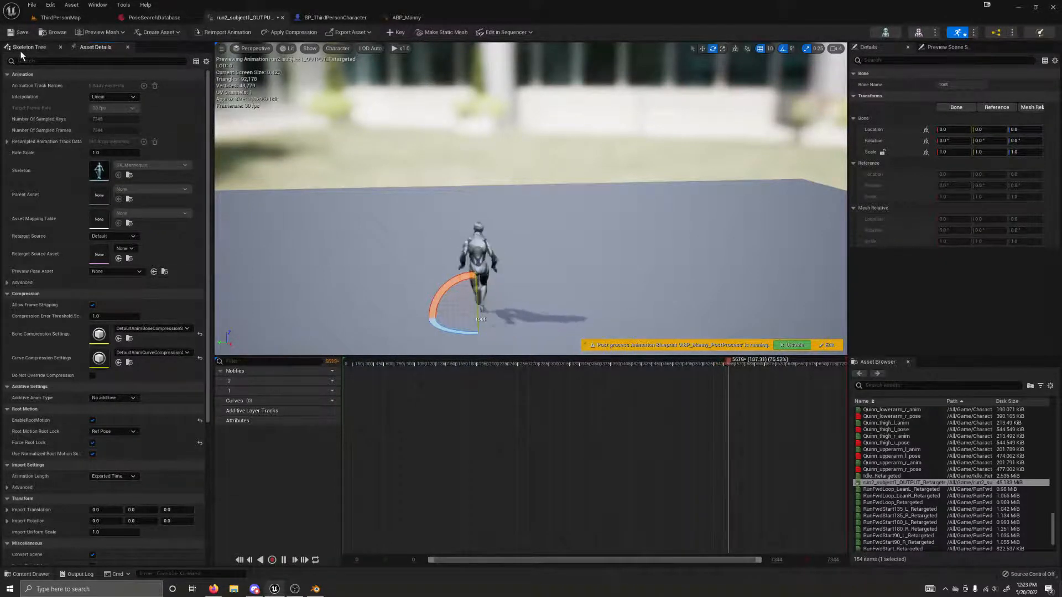
click(17, 33)
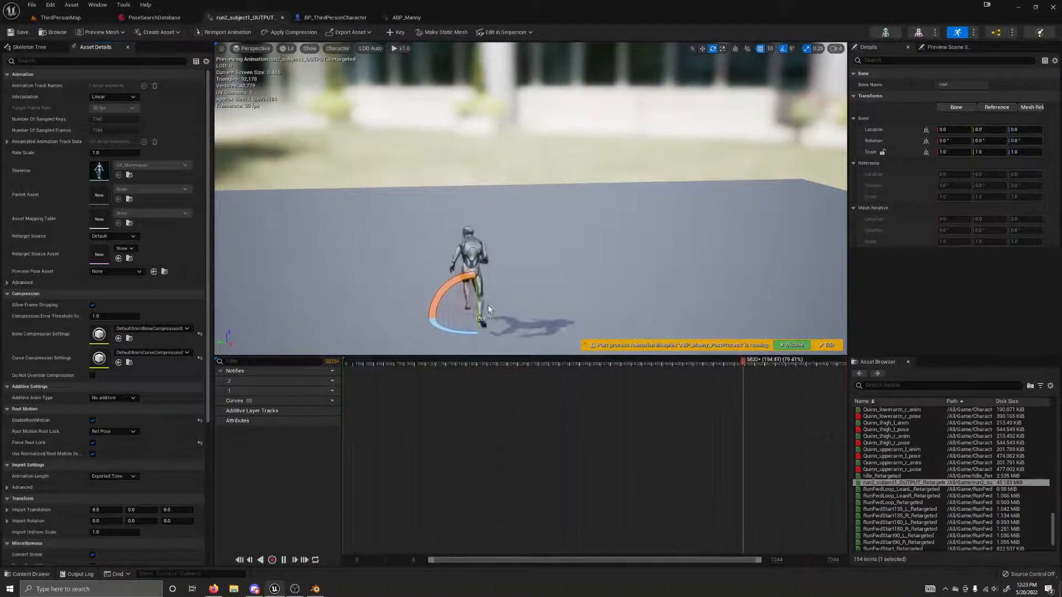
click(42, 19)
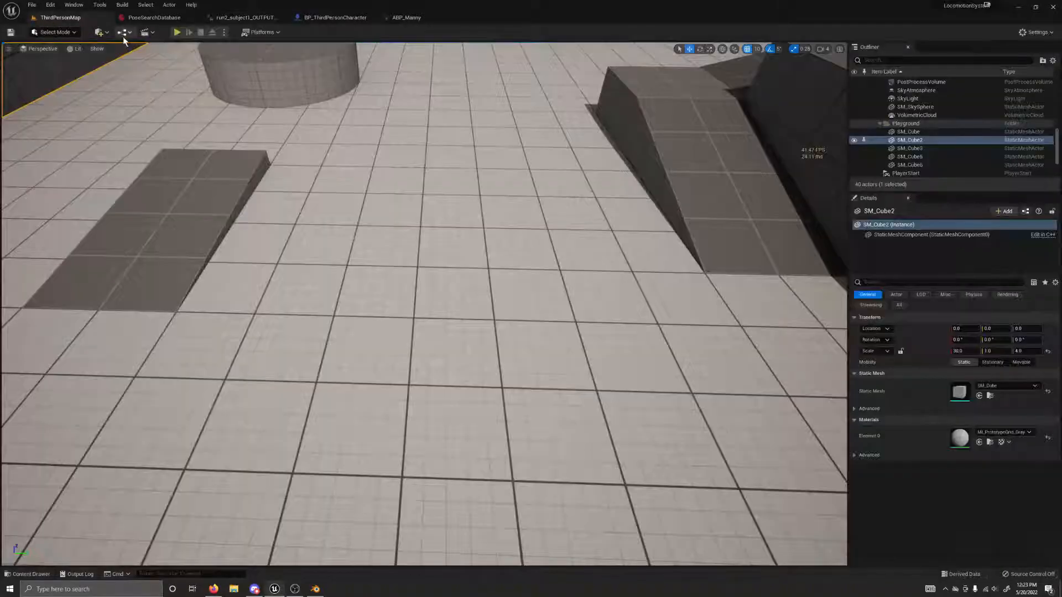
click(177, 32)
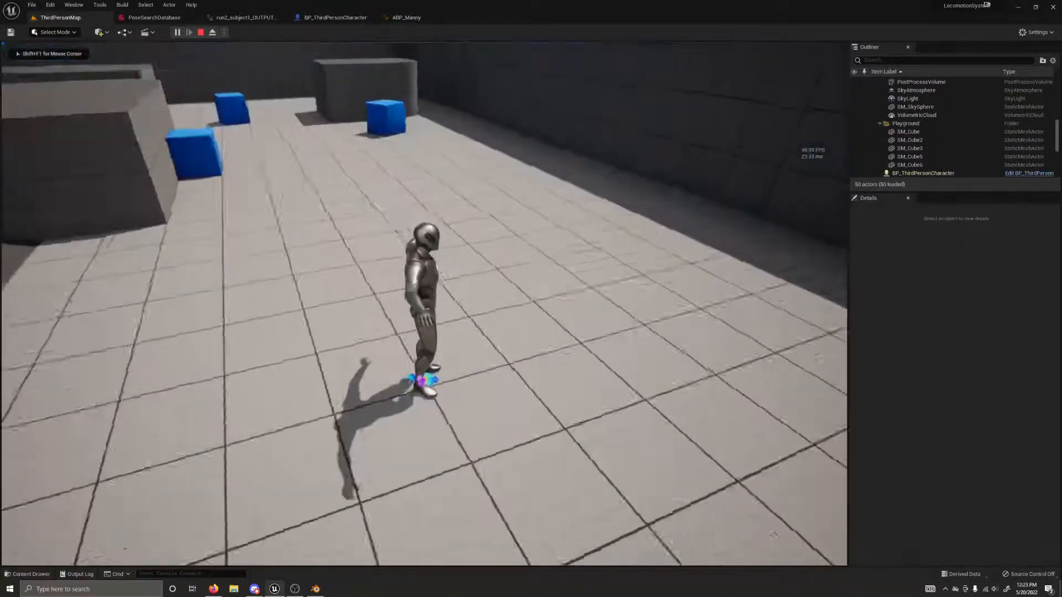
Run the character around ThirdPersonMap in changing directions to check motion matching and its trajectory, and end the play session
key(w)
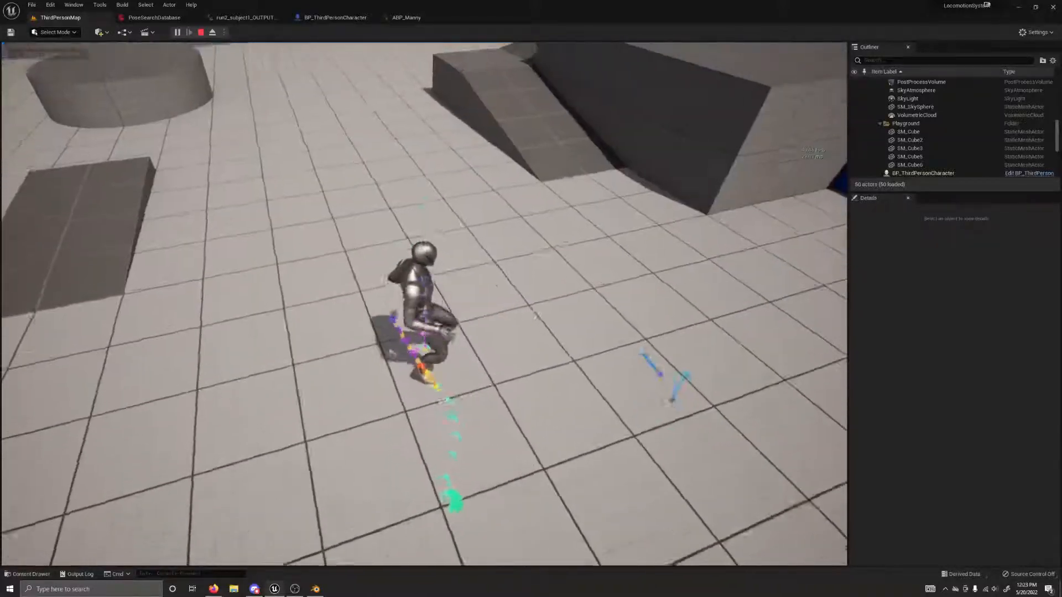
key(d)
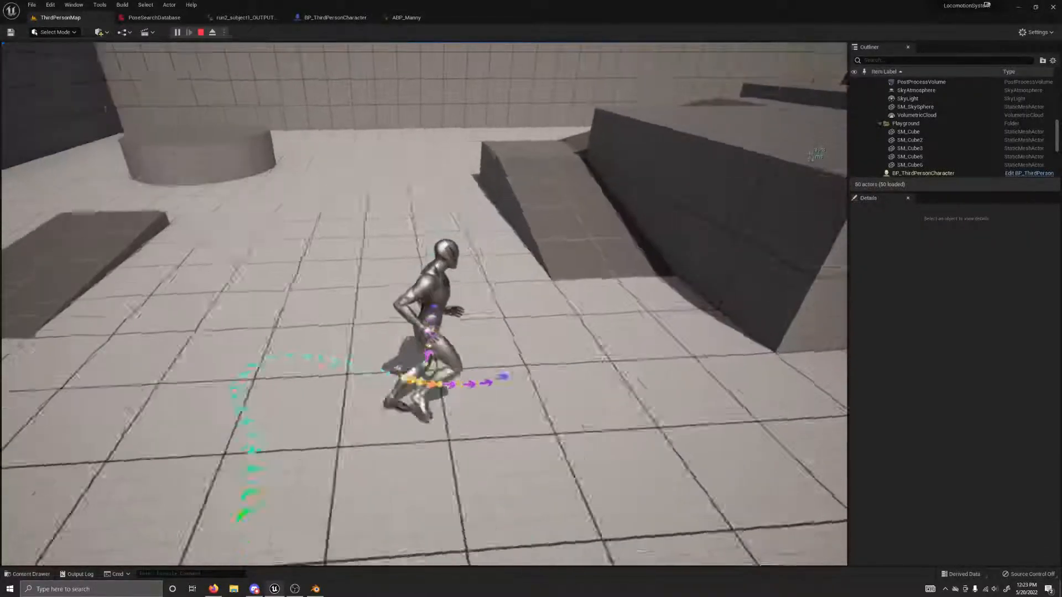
key(w)
key(a)
key(d)
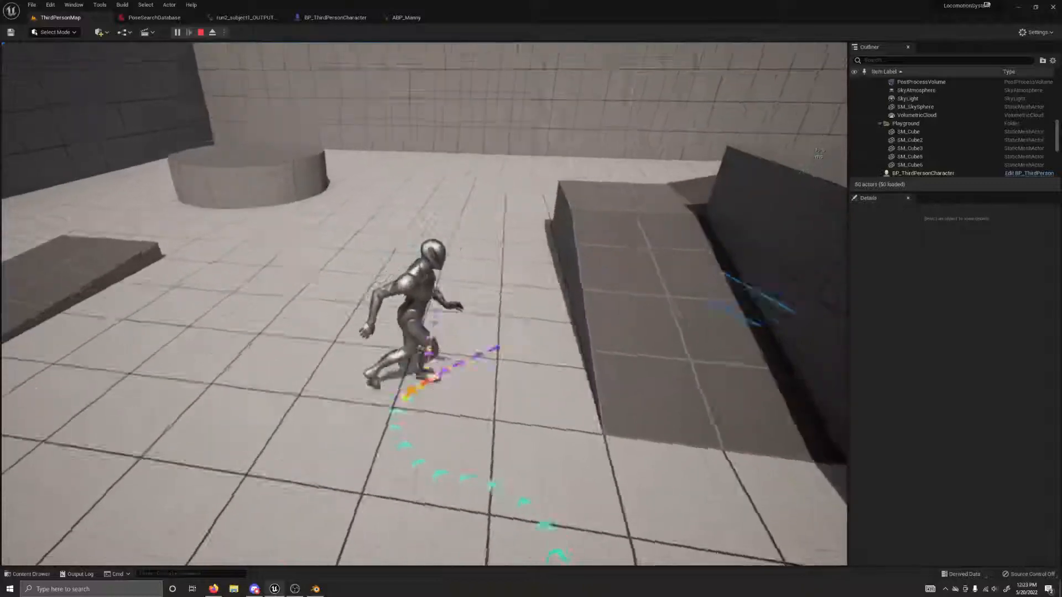
key(a)
key(w)
key(d)
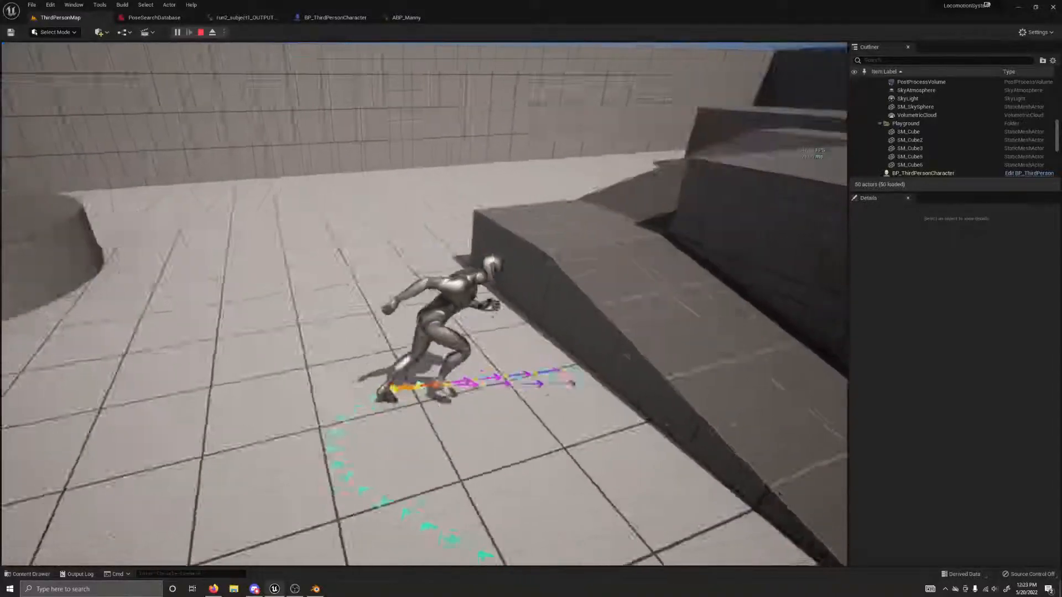
key(d)
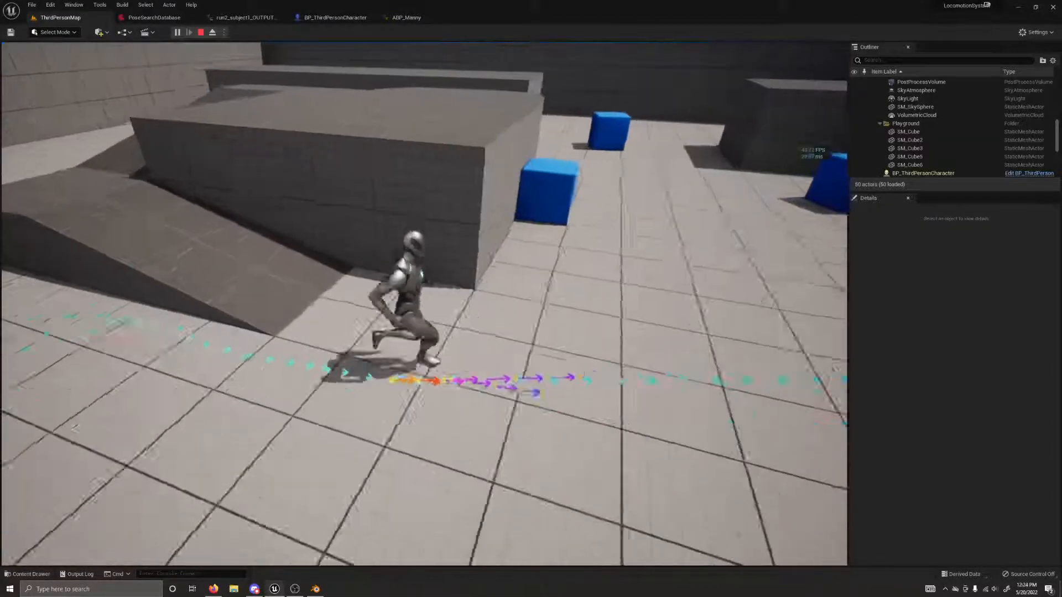
key(d)
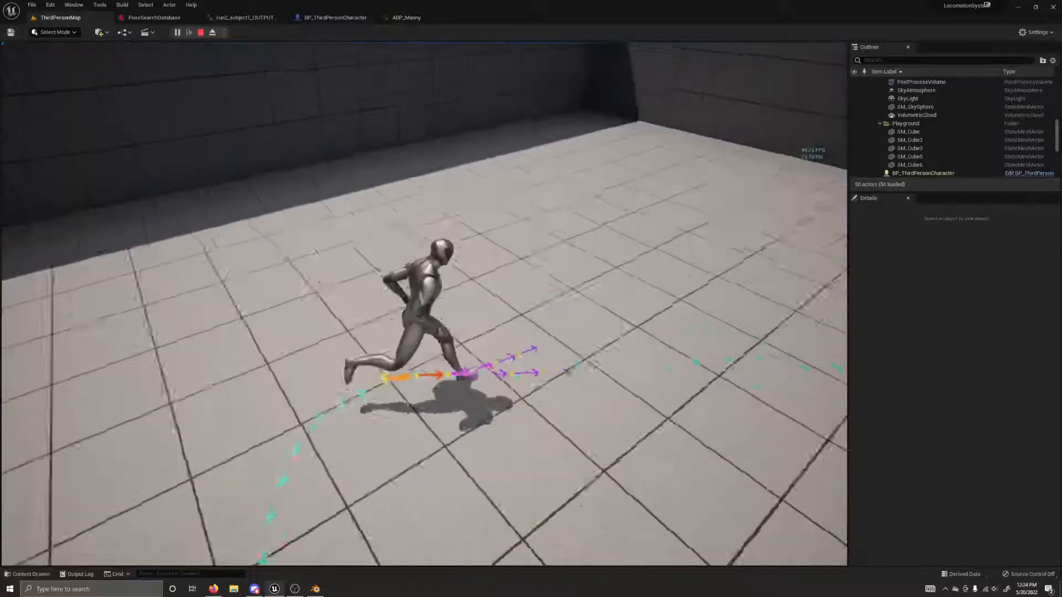
key(d)
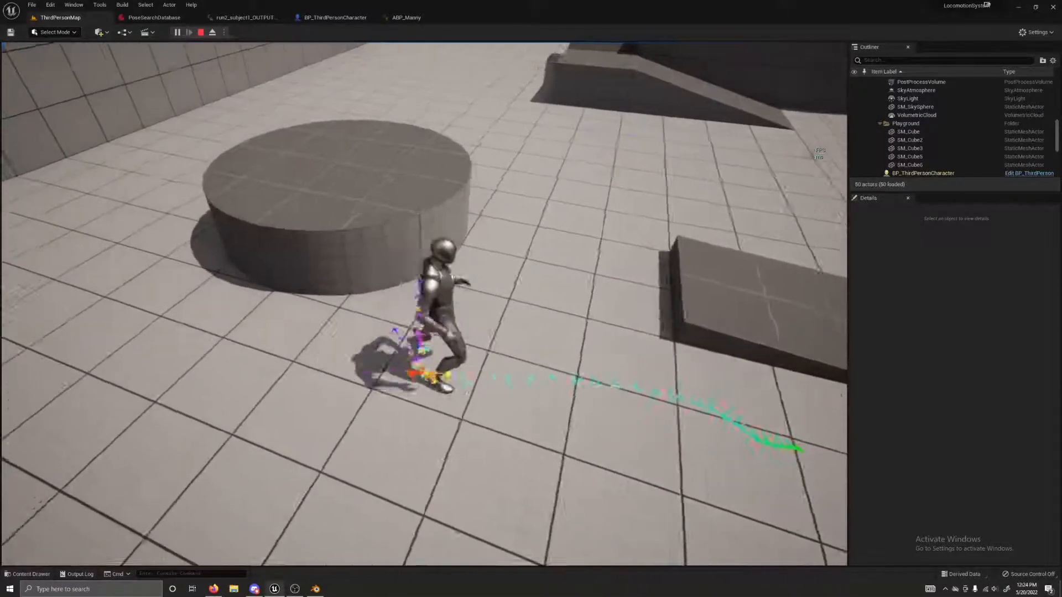
key(d)
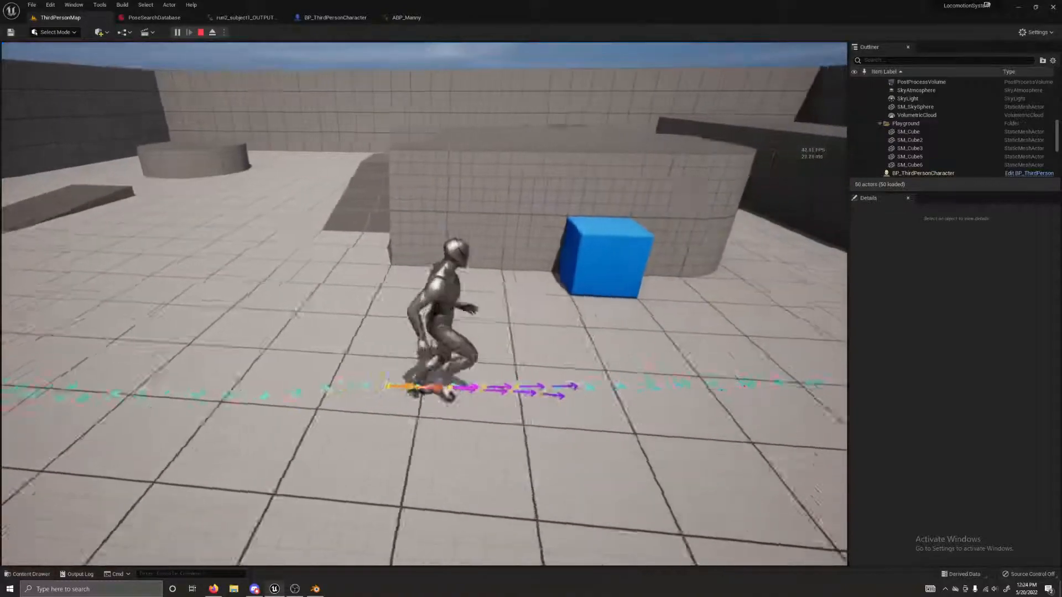
key(s)
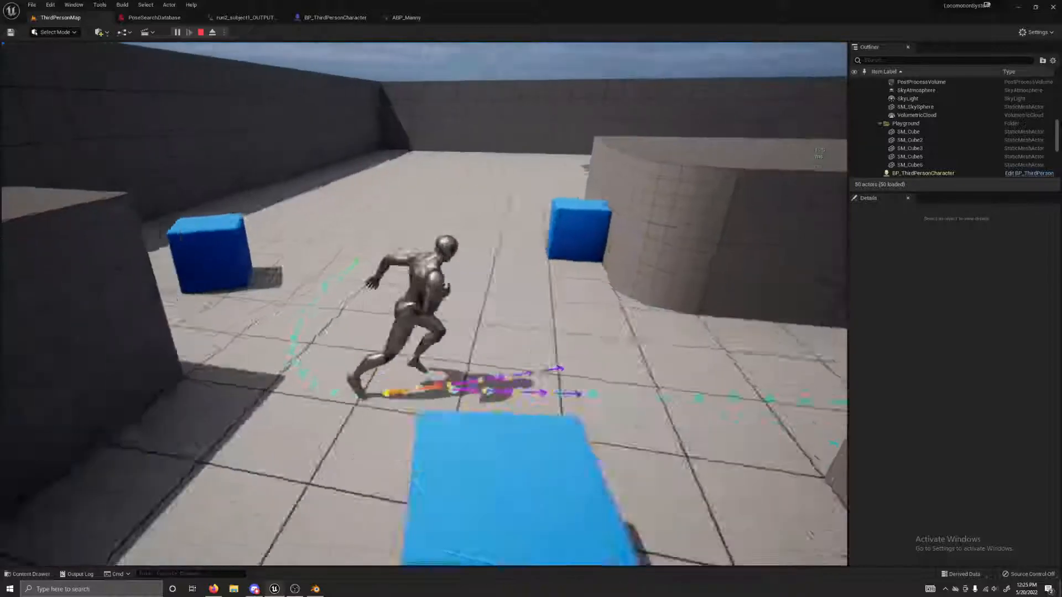
key(Escape)
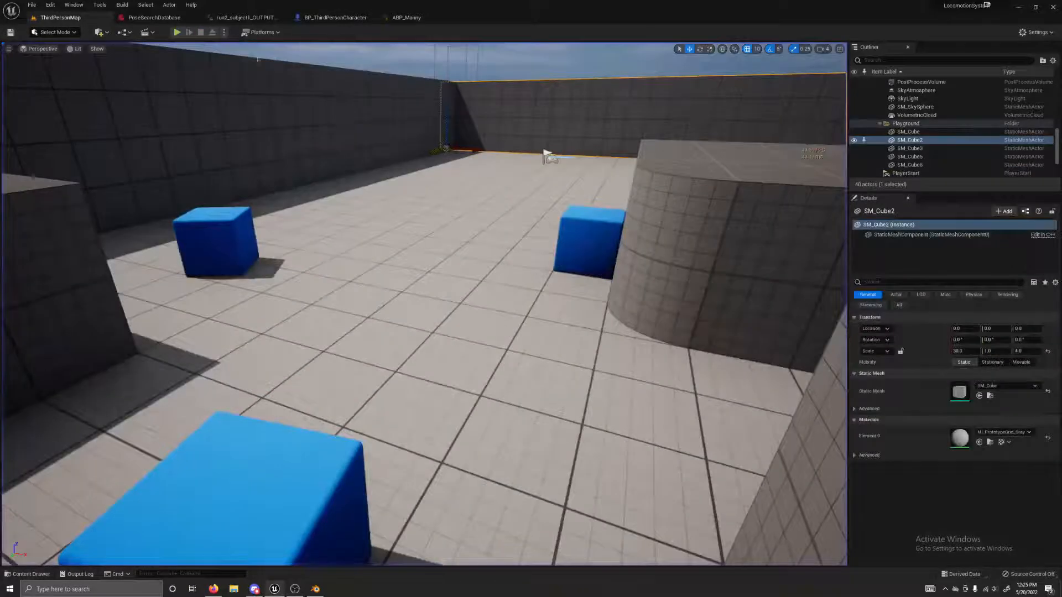
Lower the Min Percent Improvement of the Motion Matching node in ABP_Manny's AnimGraph and compile the blueprint
click(406, 17)
scroll(358, 200, down, 7)
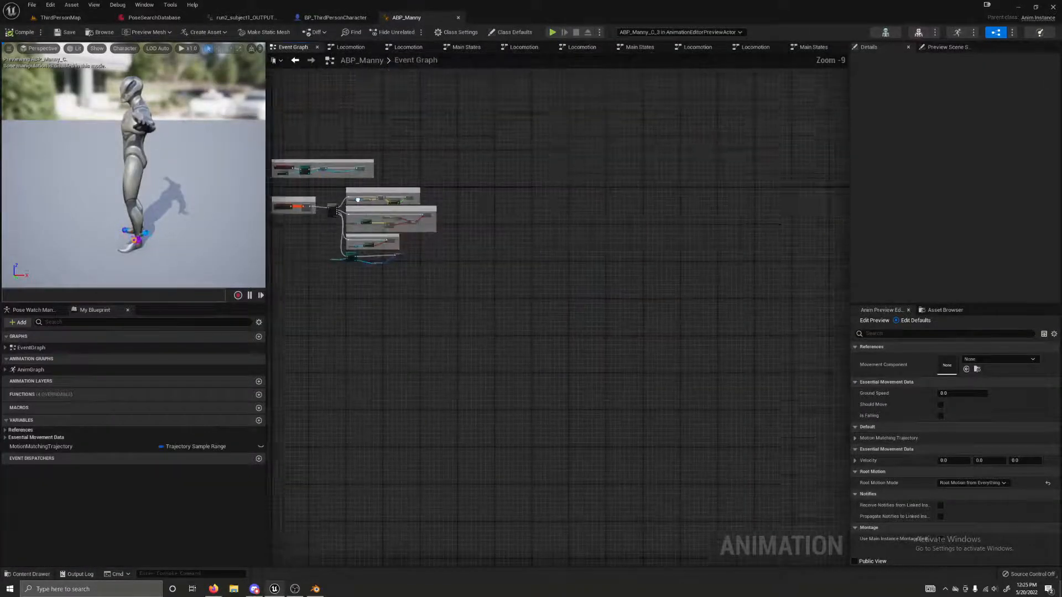
right_drag(358, 200, 462, 237)
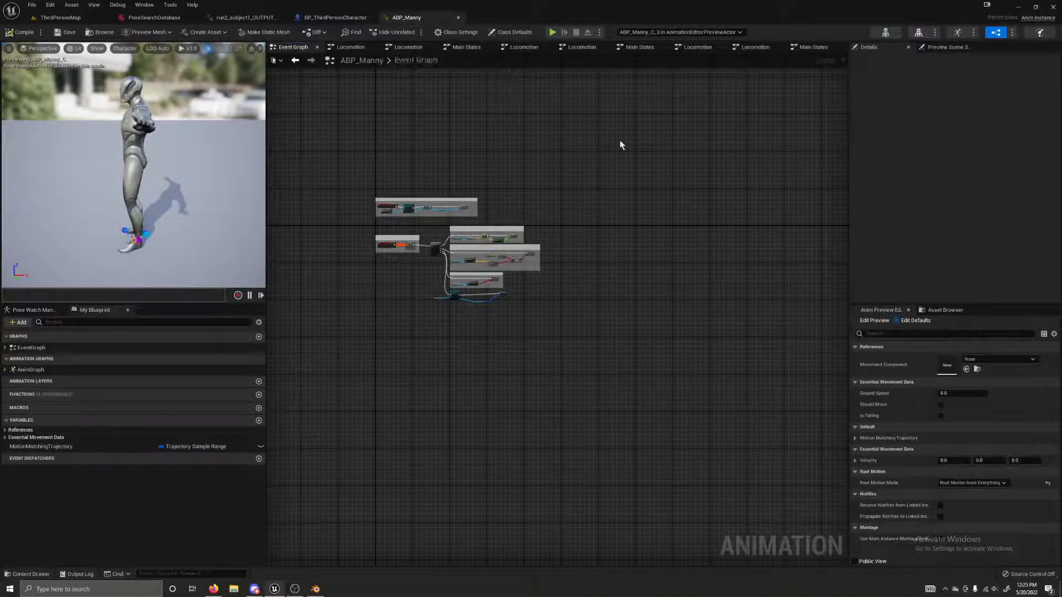
double_click(76, 370)
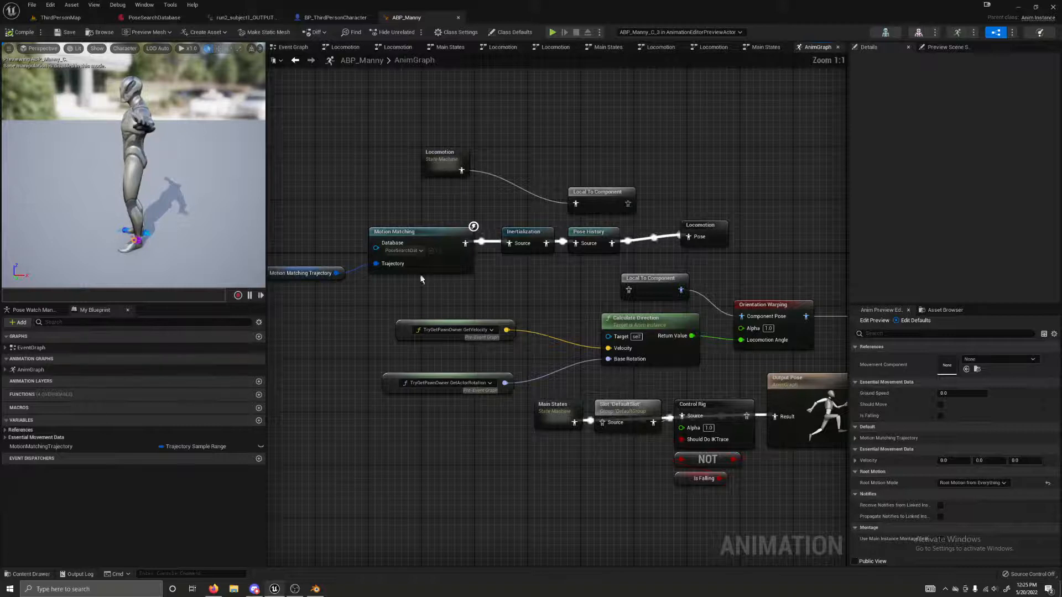
click(450, 264)
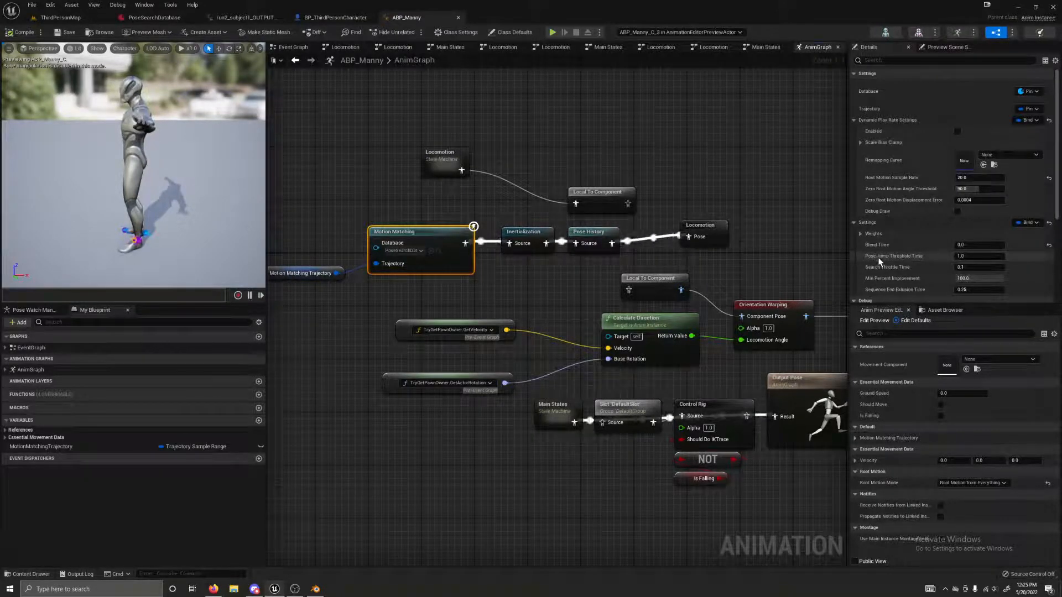
scroll(883, 237, down, 2)
scroll(884, 239, down, 1)
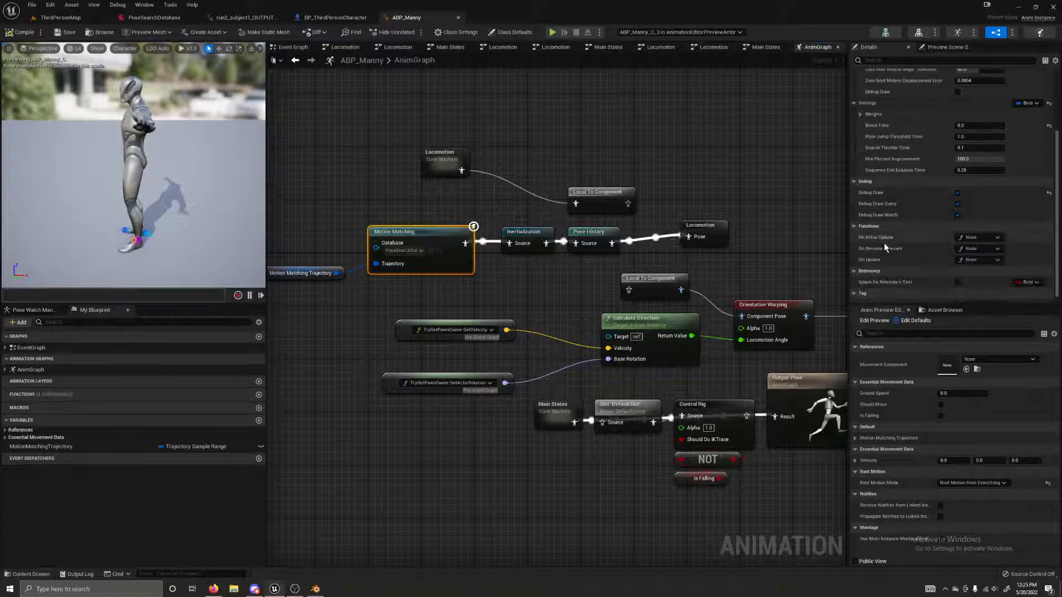
scroll(884, 240, up, 3)
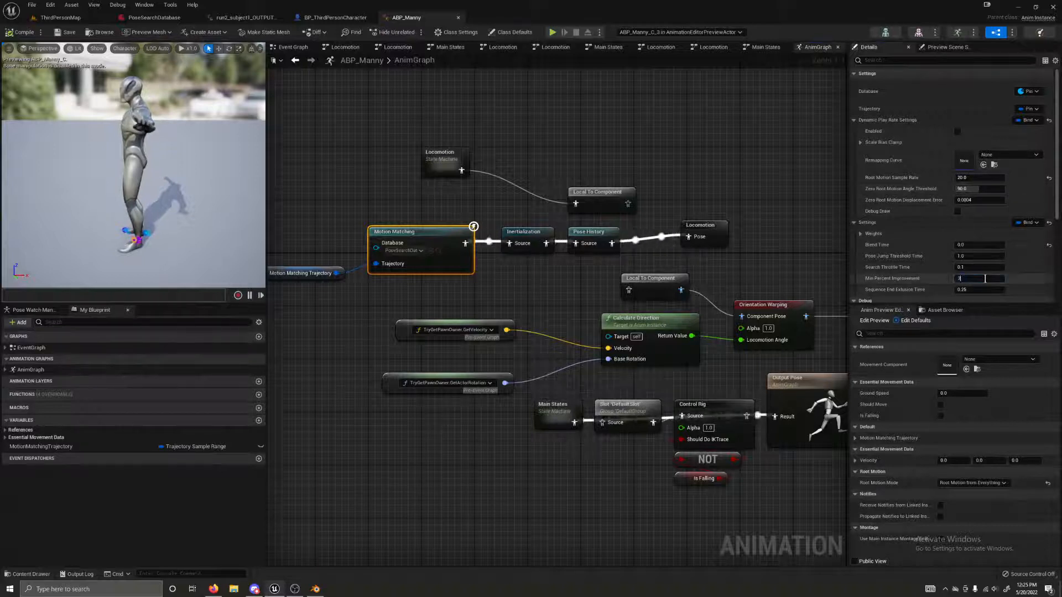
click(21, 32)
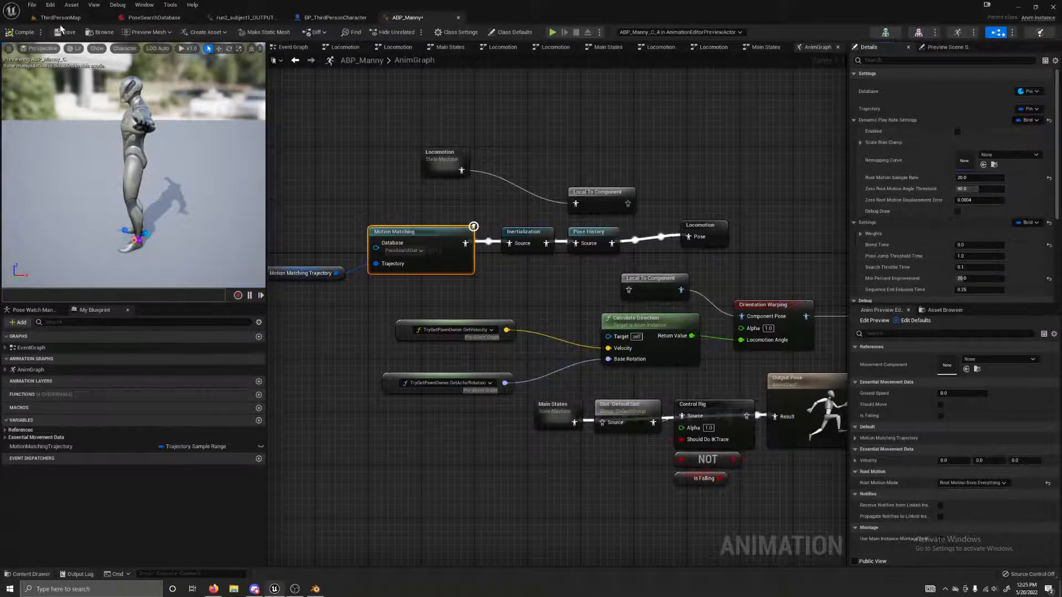
Play ThirdPersonMap and run the character through several turns to test the new Min Percent Improvement, and end the session
click(75, 20)
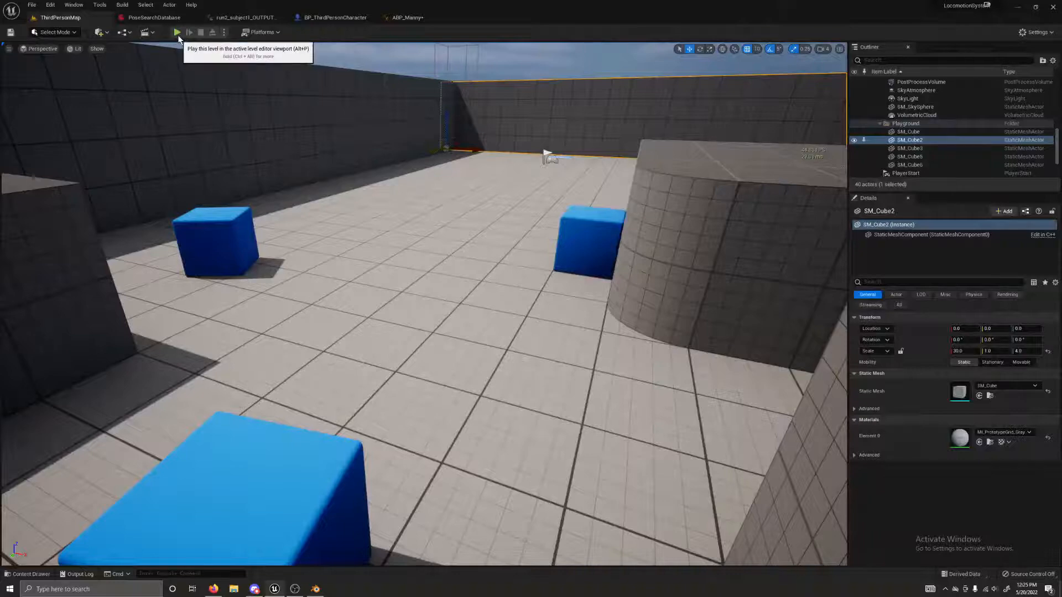
click(178, 32)
click(323, 173)
key(d)
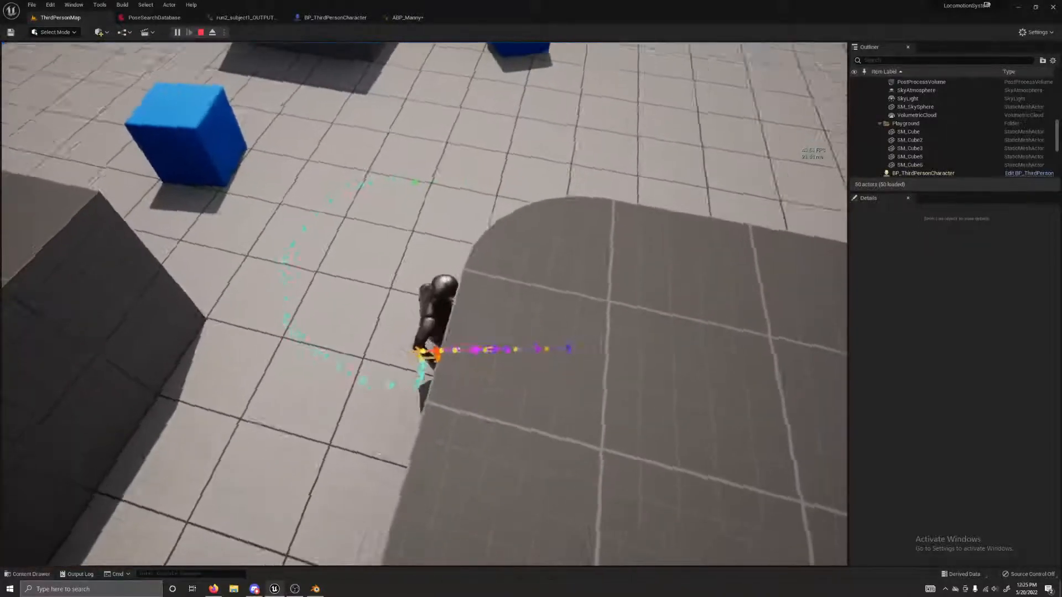
key(w)
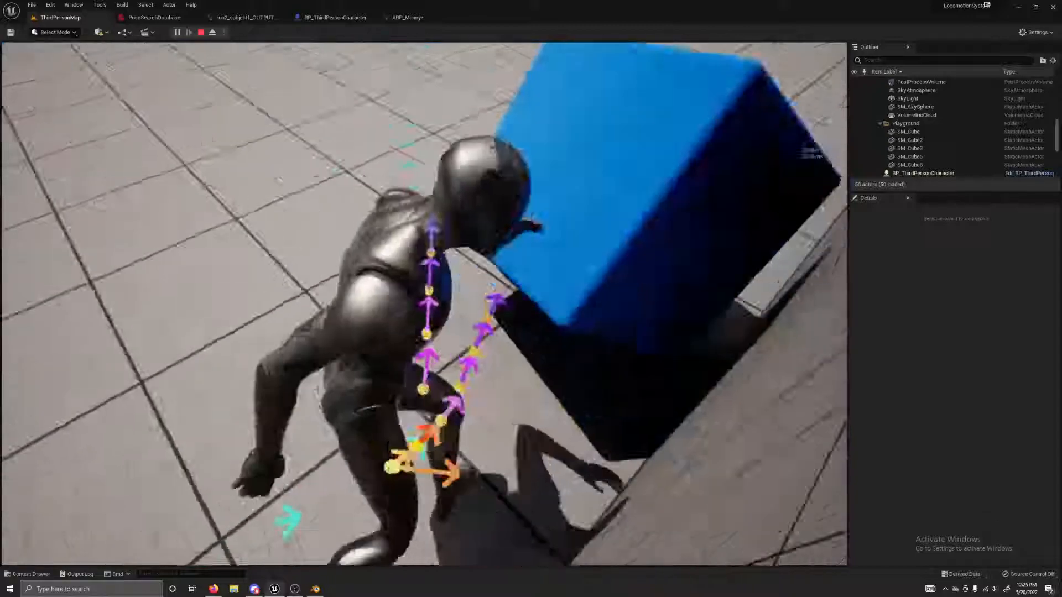
key(a)
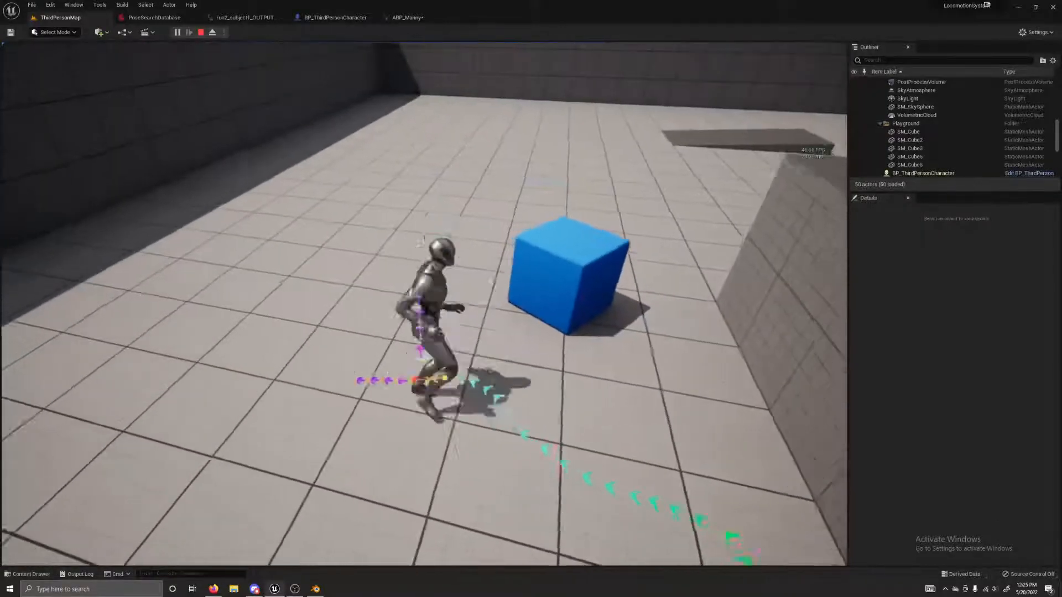
key(w)
key(w)
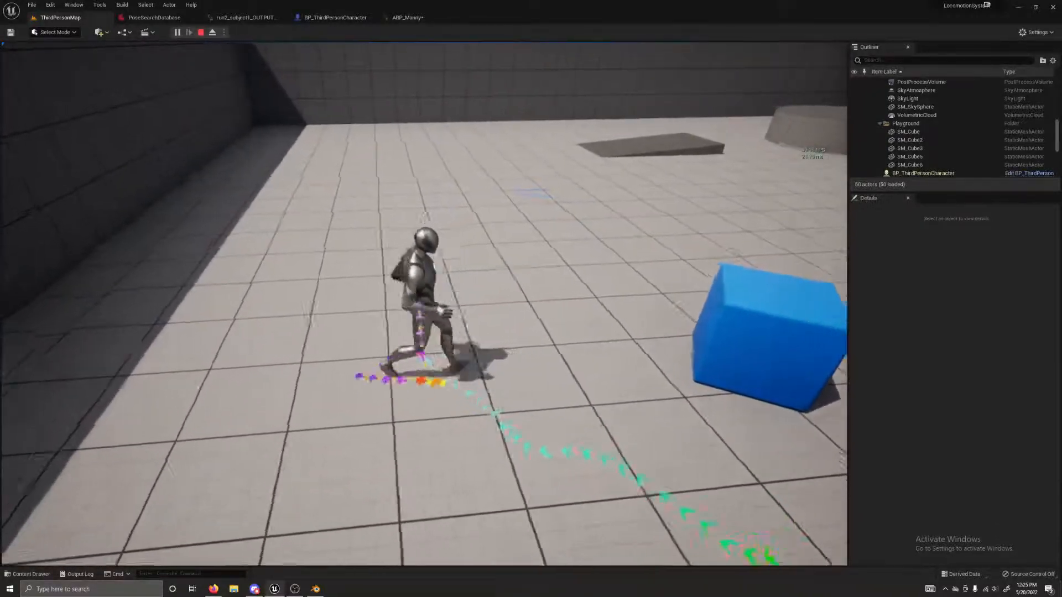
key(d)
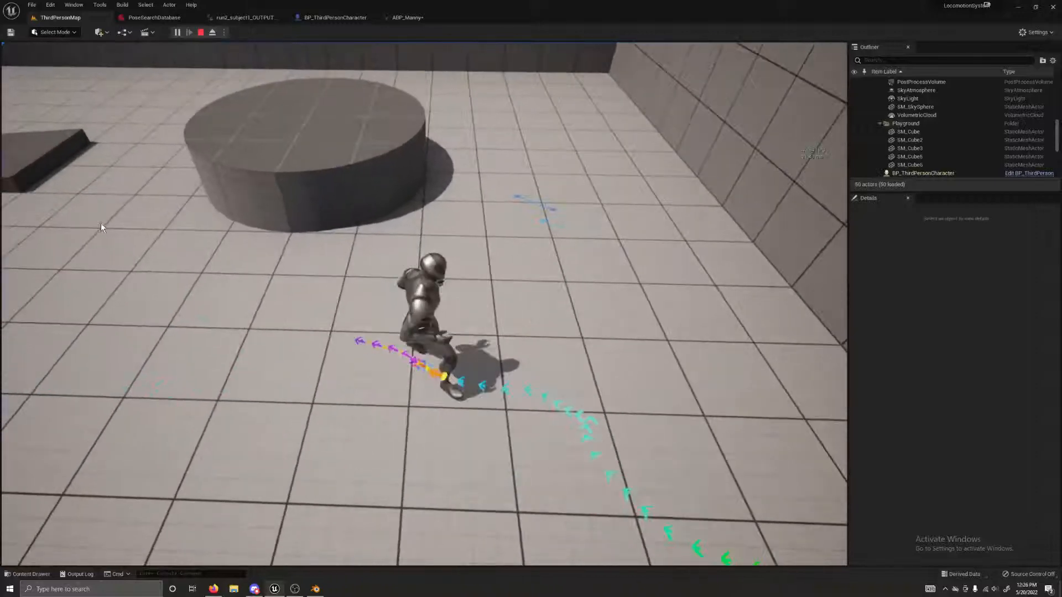
key(Escape)
Enable Ignore Base Rotation on the Character Movement component of BP_ThirdPersonCharacter
click(319, 17)
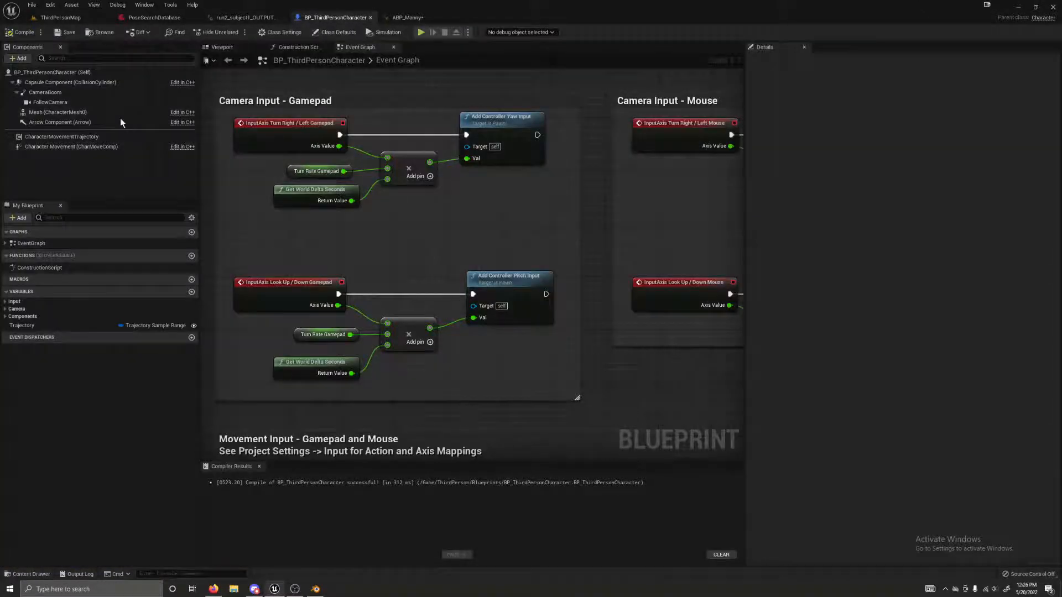
click(61, 137)
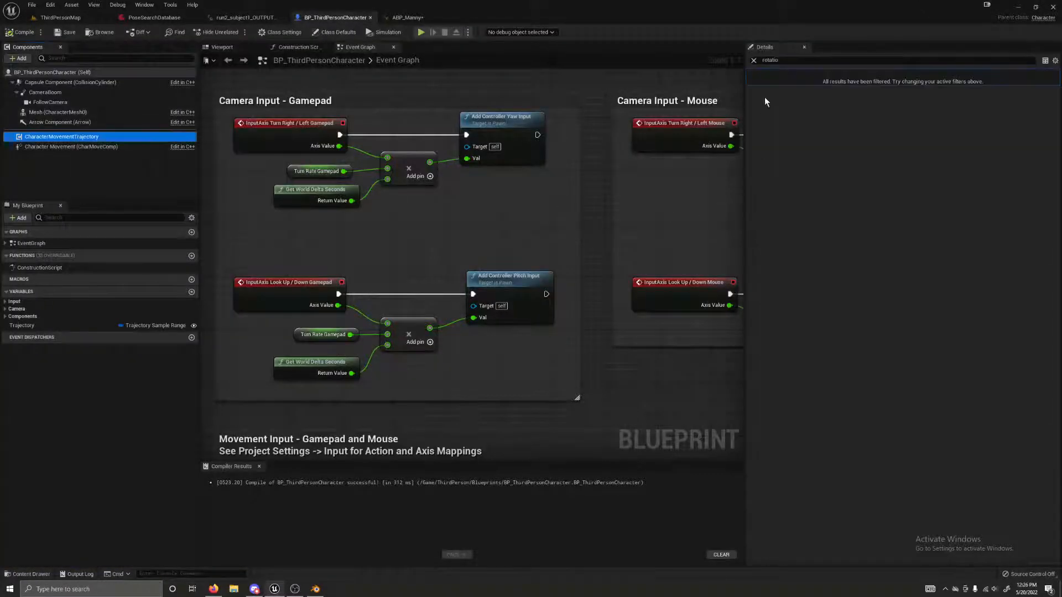
click(50, 146)
click(903, 85)
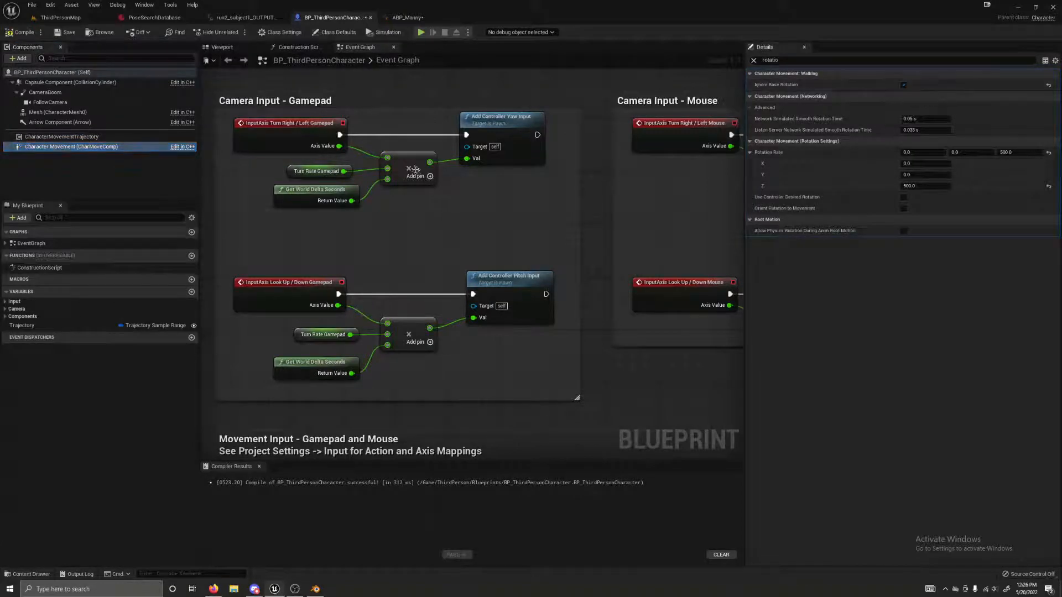
Disable Use Controller Rotation Yaw in BP_ThirdPersonCharacter's class defaults and compile the blueprint
click(45, 74)
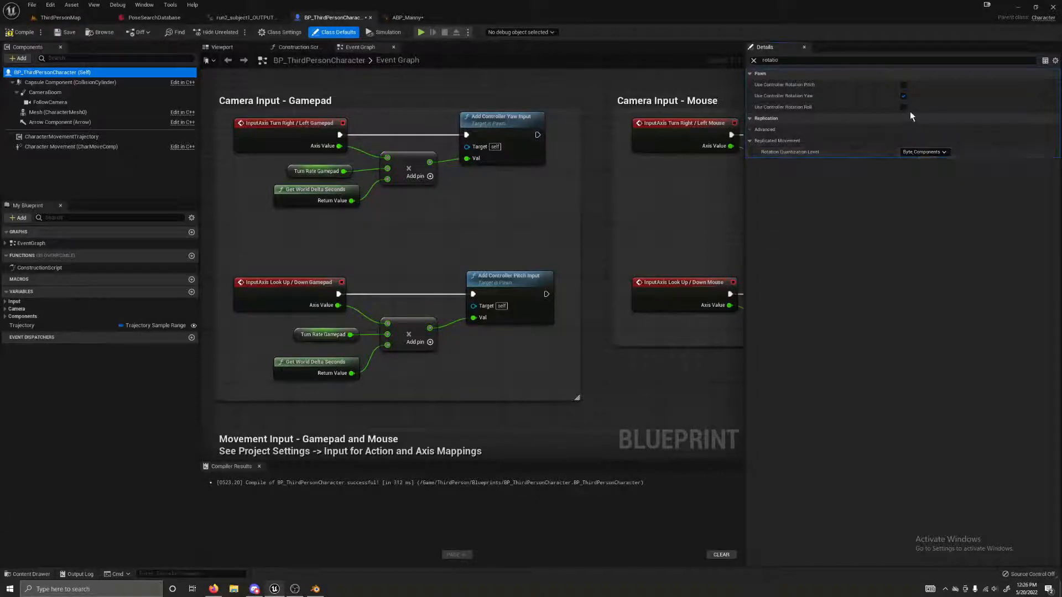
click(904, 96)
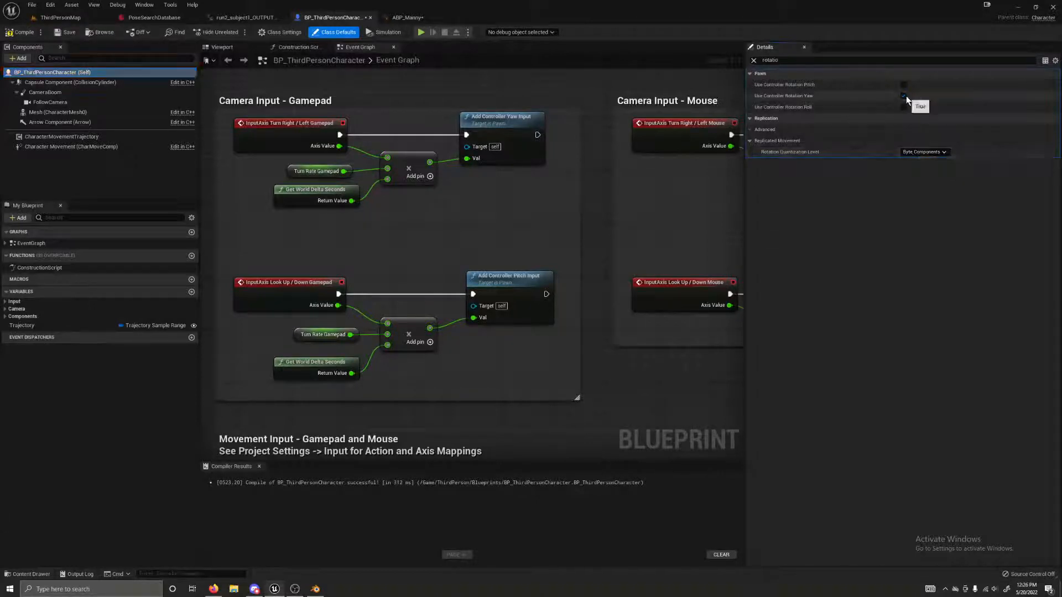
click(20, 34)
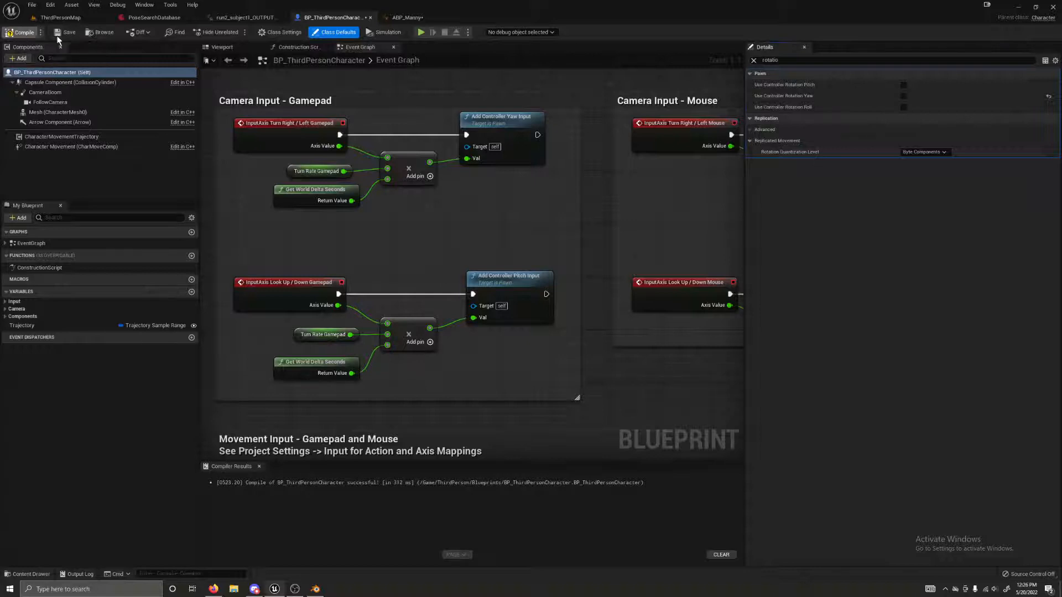
click(54, 72)
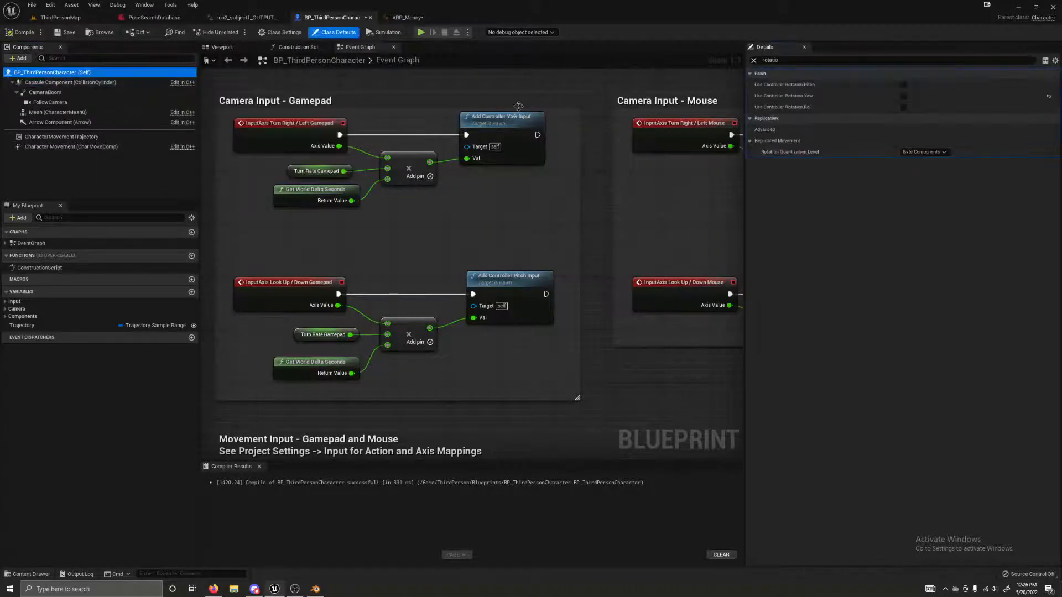
Play ThirdPersonMap and run the character around the obstacles to test the new rotation settings, and end the session
click(60, 17)
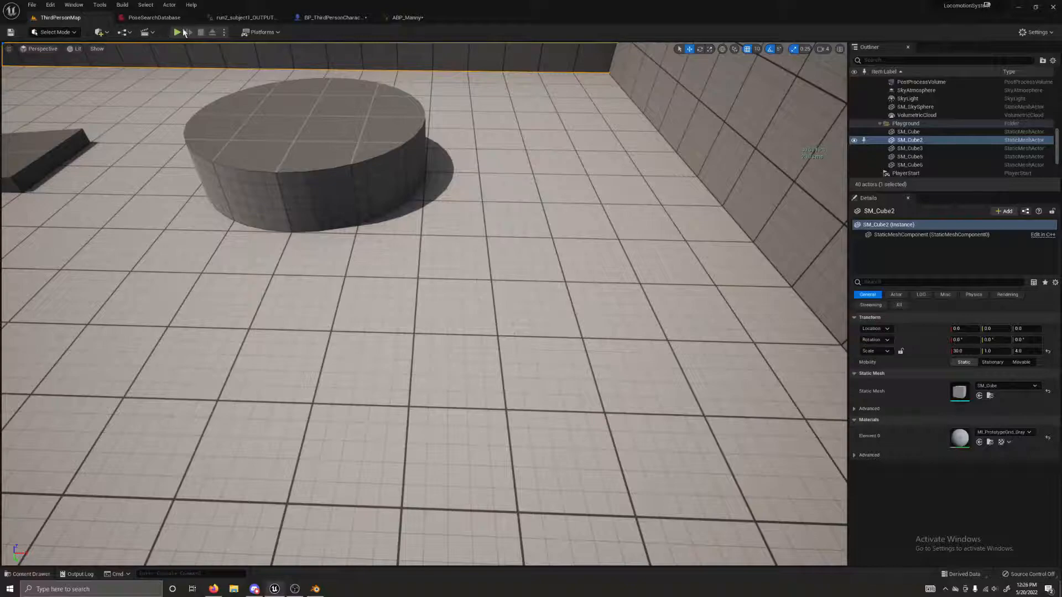
click(177, 32)
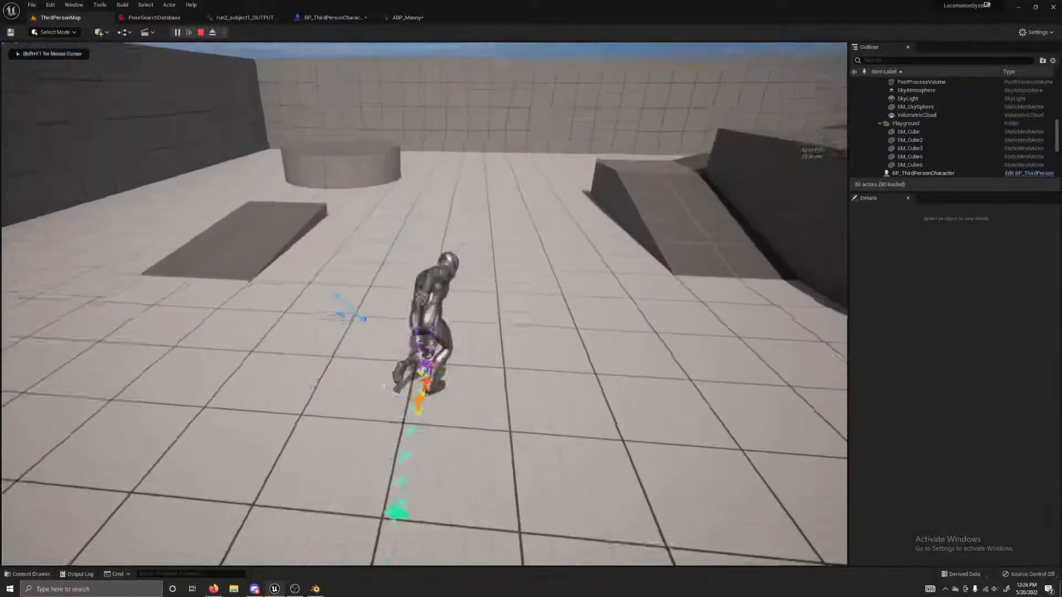
key(w)
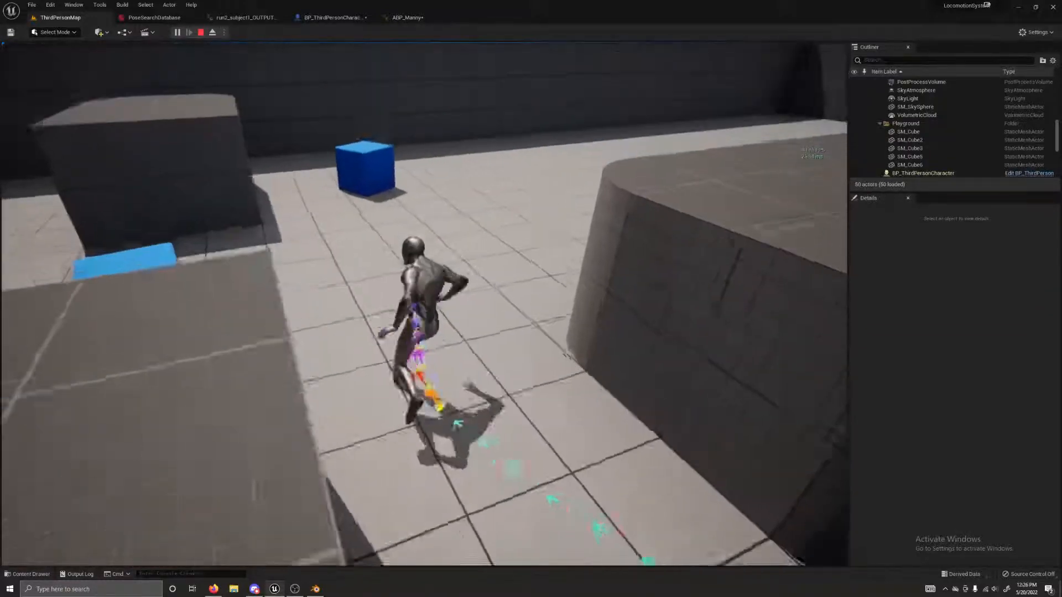
key(w)
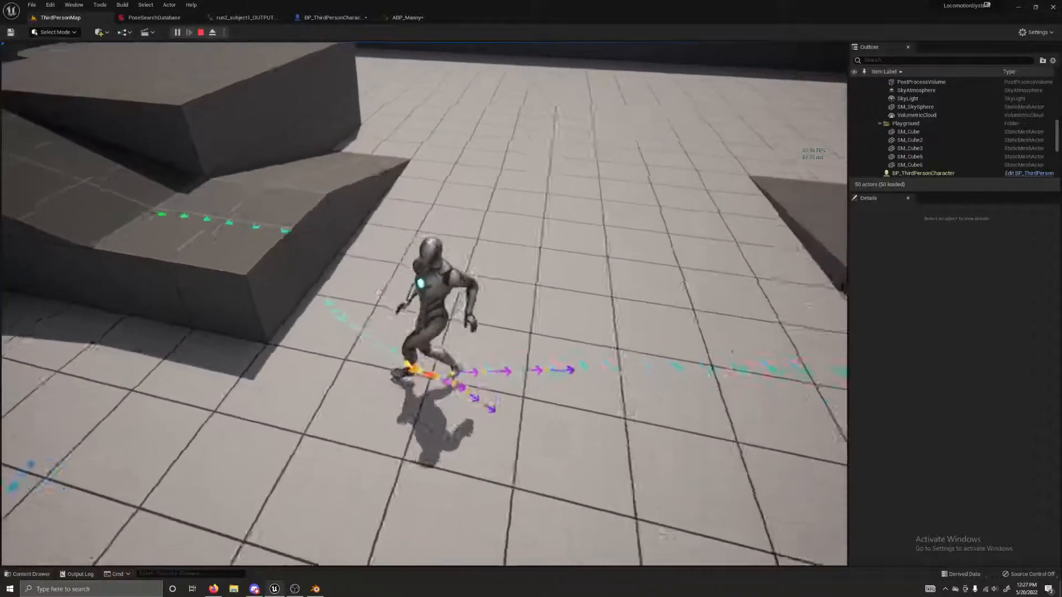
key(w)
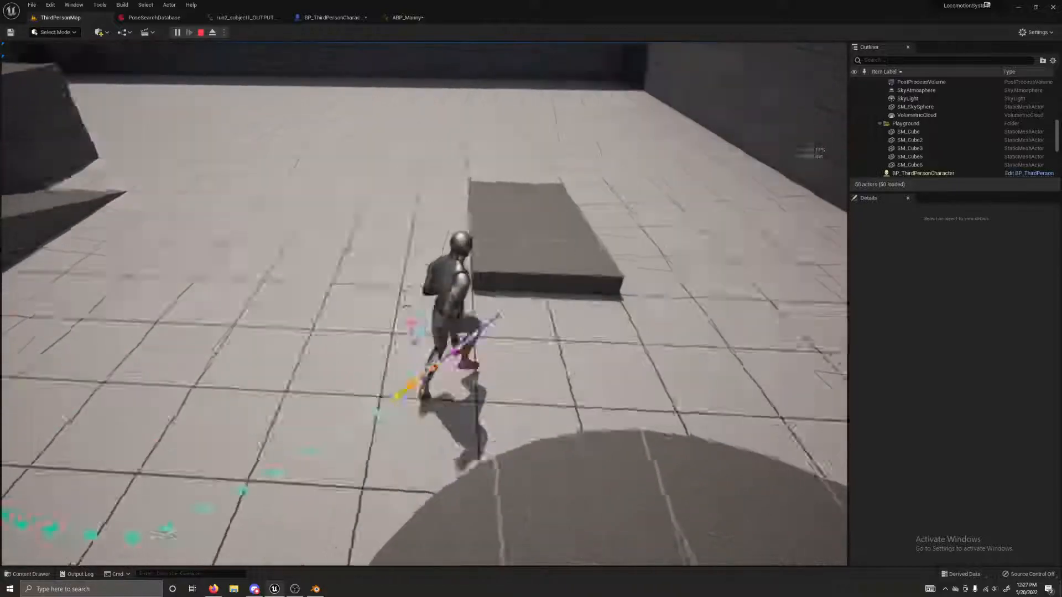
key(d)
key(a)
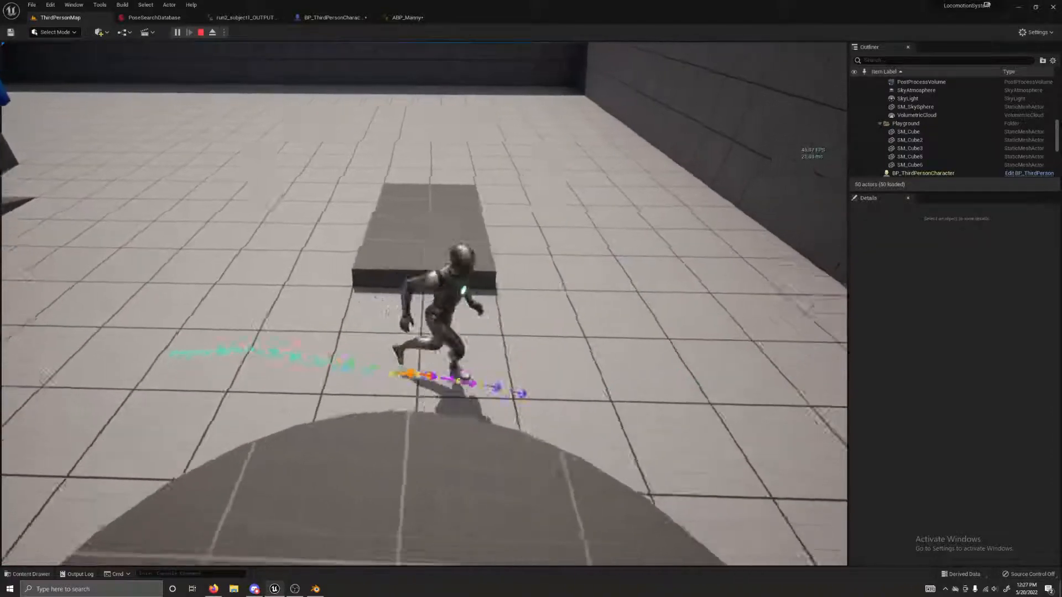
key(Escape)
Reset ABP_Manny's Root Motion Mode to its default, Root Motion from Montages Only, and compile the blueprint
click(408, 17)
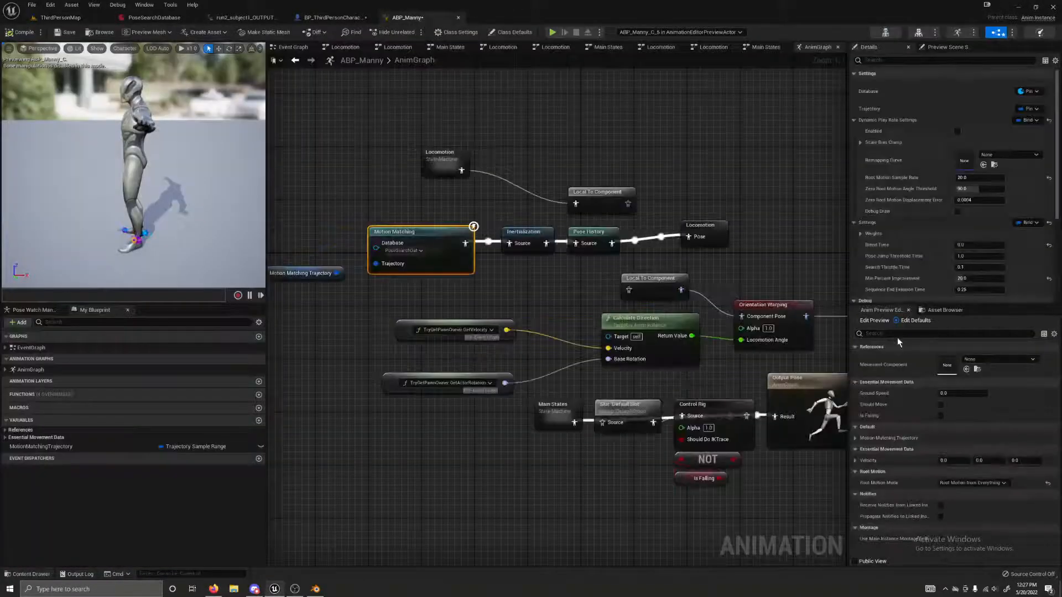
click(1048, 484)
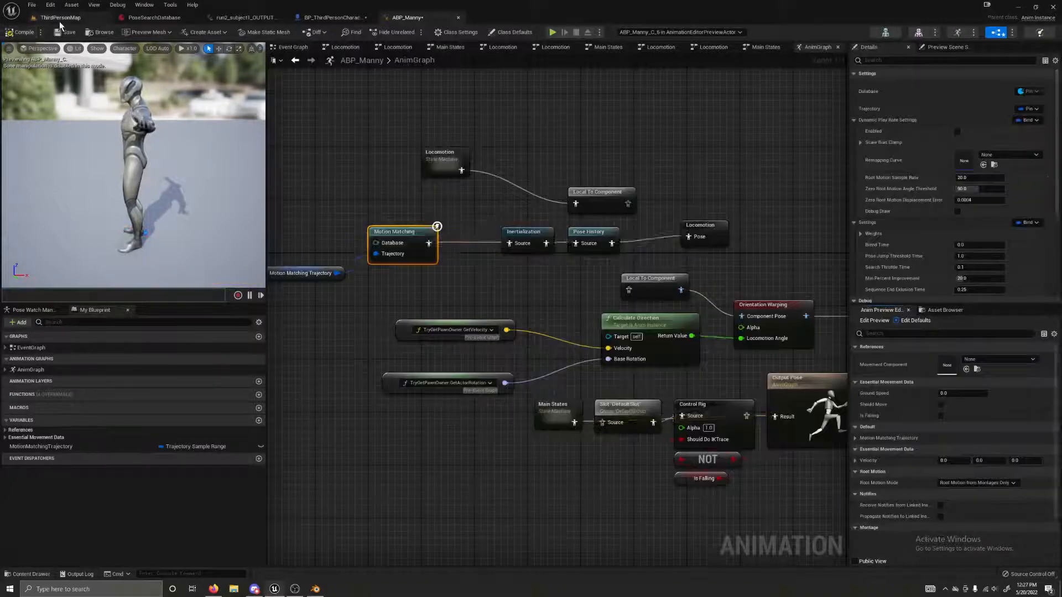
Play ThirdPersonMap and run the character back and forth sideways and forwards to test montage-only root motion, and end the session
click(60, 17)
click(177, 32)
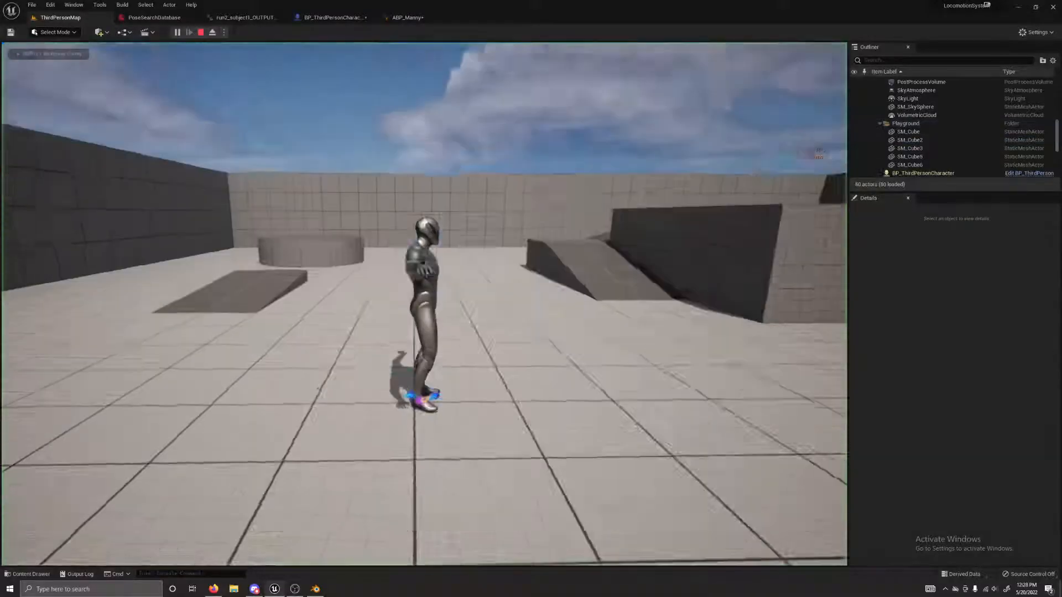
key(a)
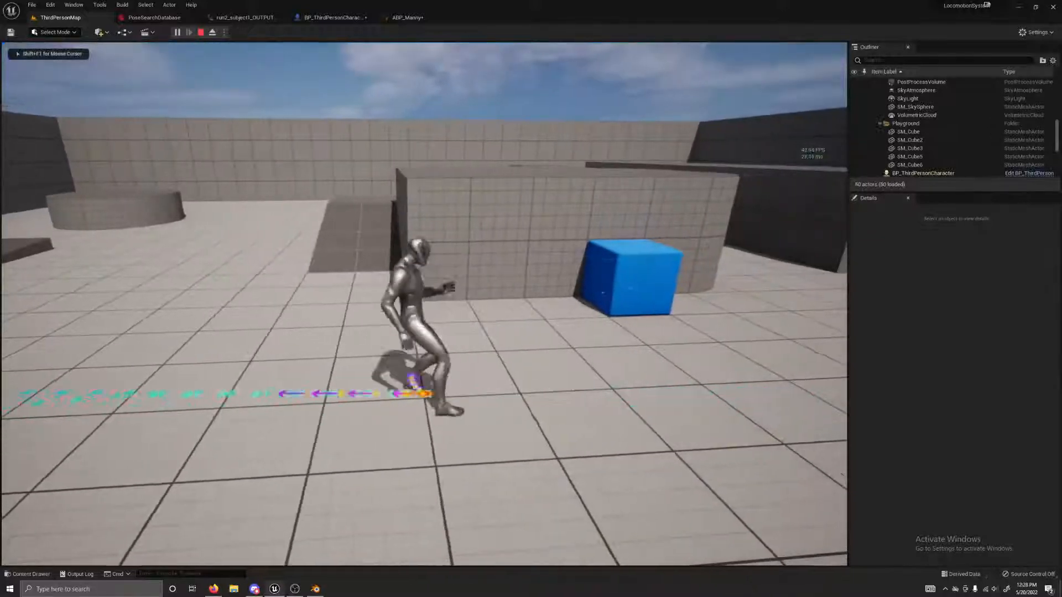
key(d)
key(a)
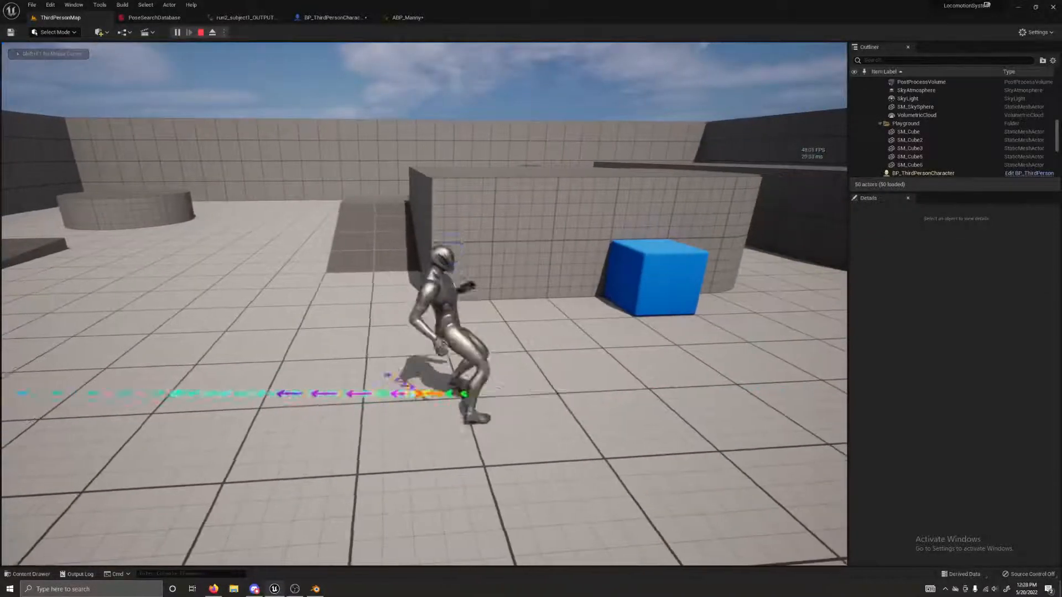
key(d)
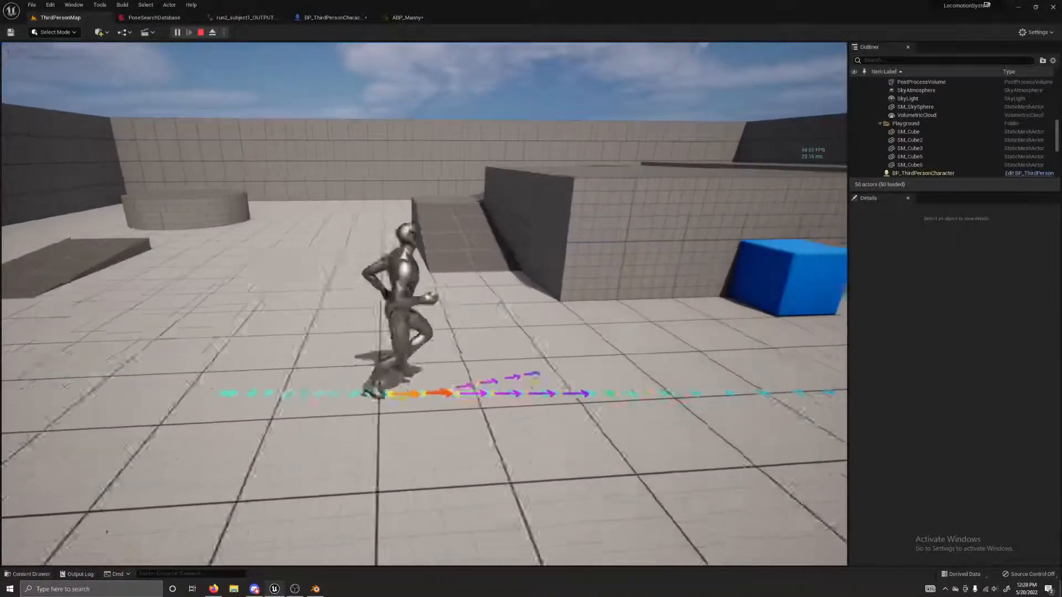
key(a)
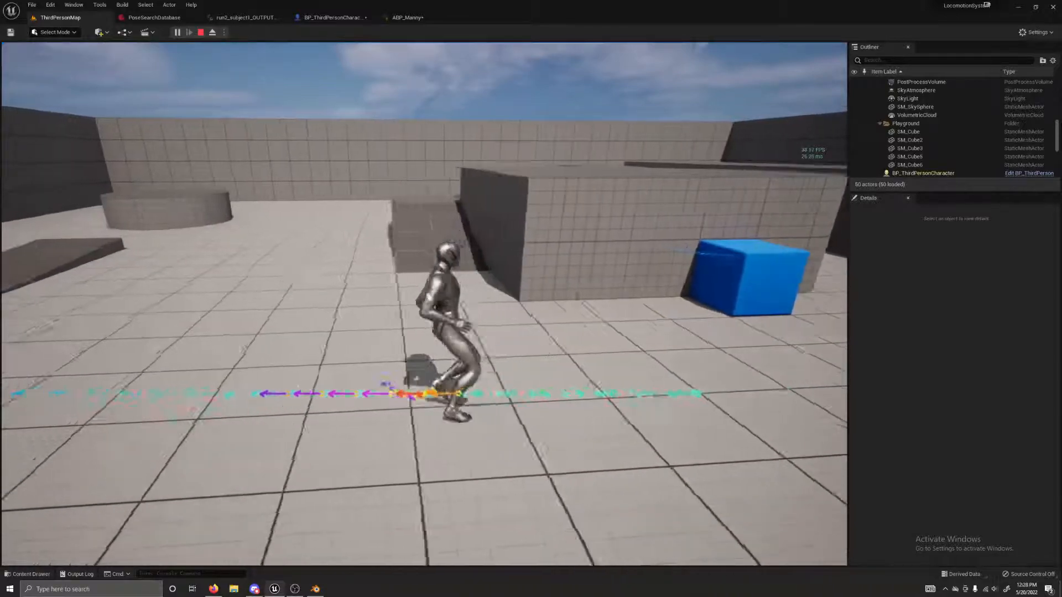
key(d)
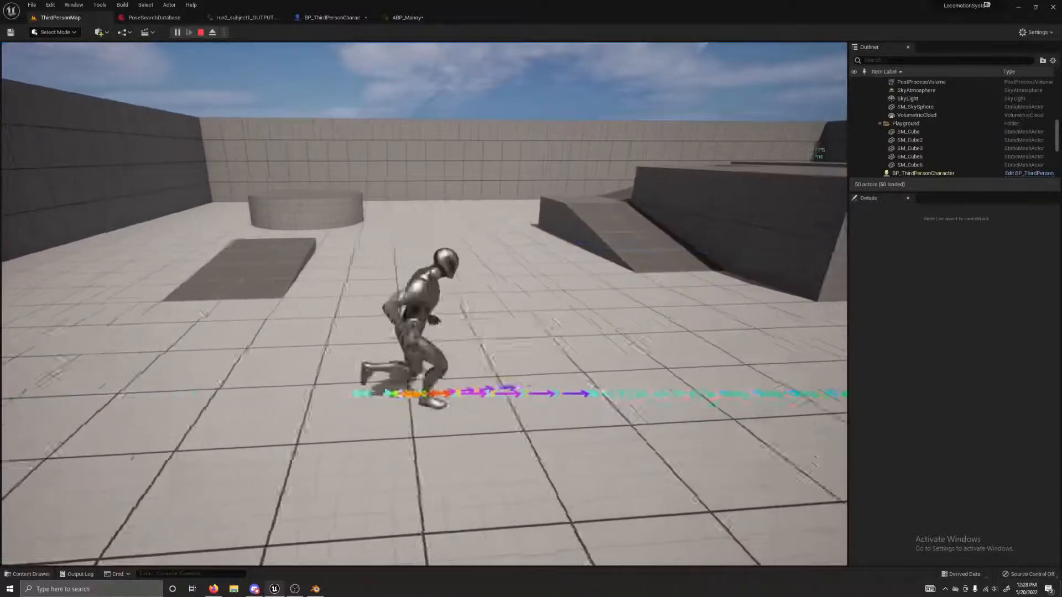
key(a)
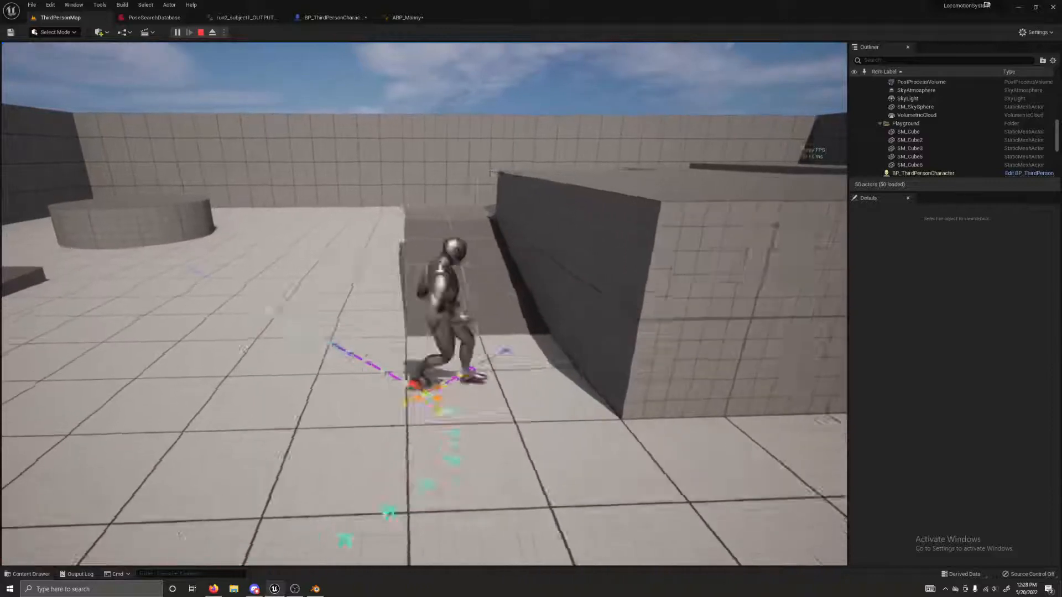
key(d)
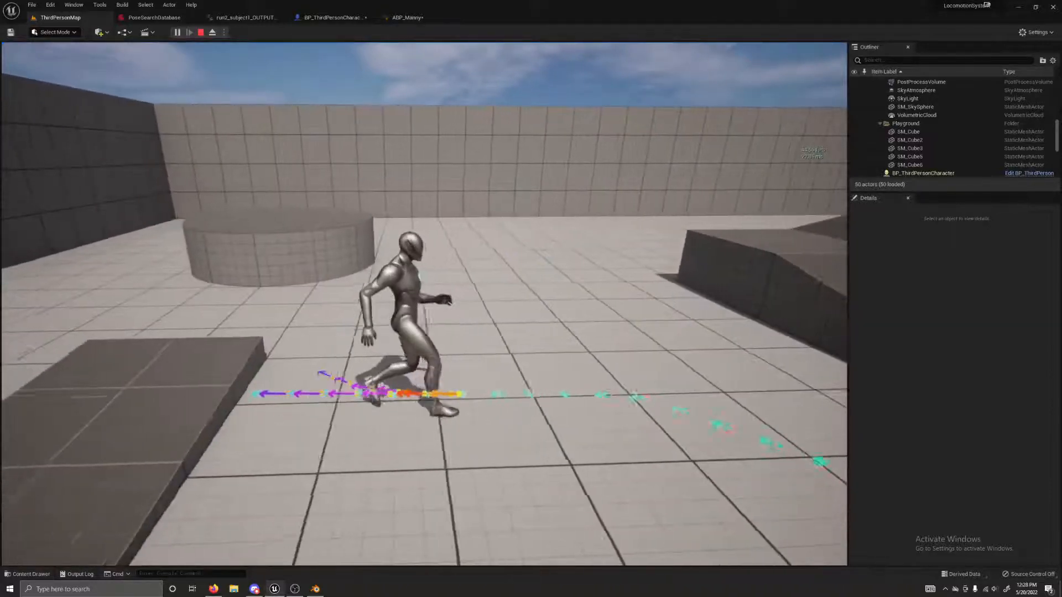
key(s)
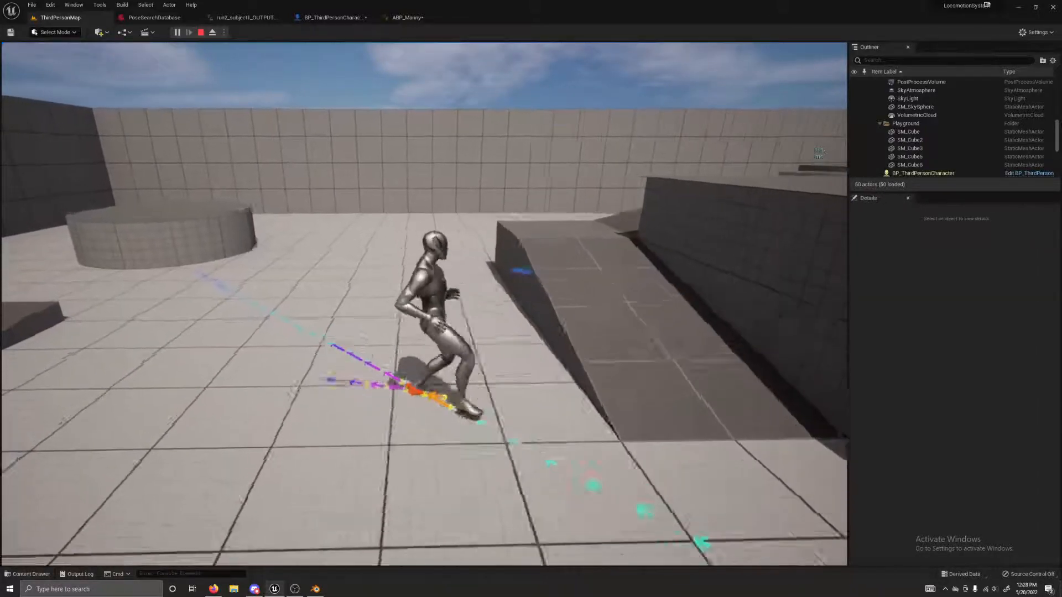
key(w)
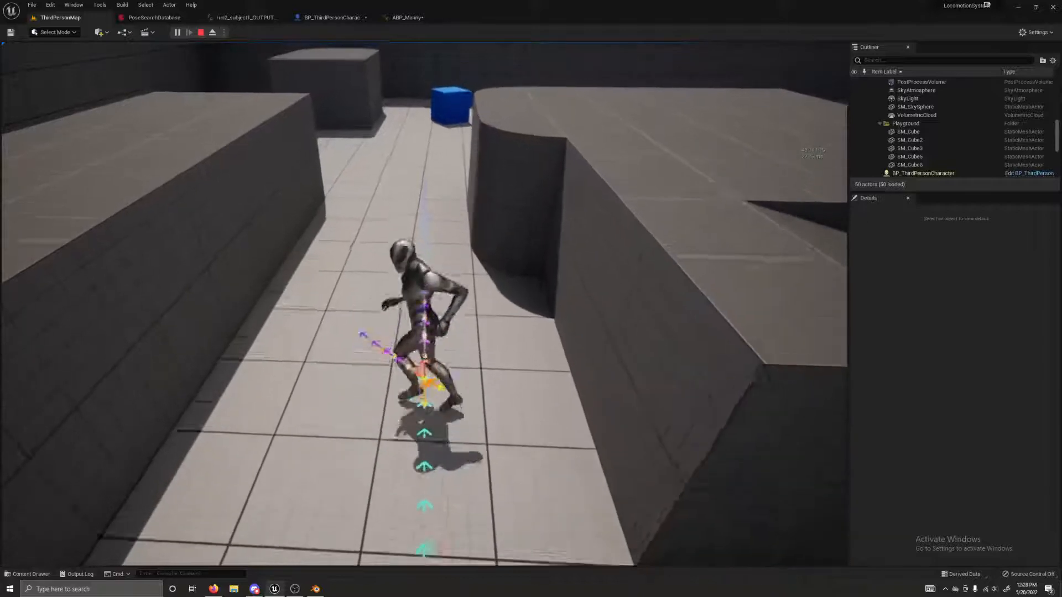
key(Escape)
Set ABP_Manny's Root Motion Mode to Root Motion from Everything and compile the blueprint
click(418, 18)
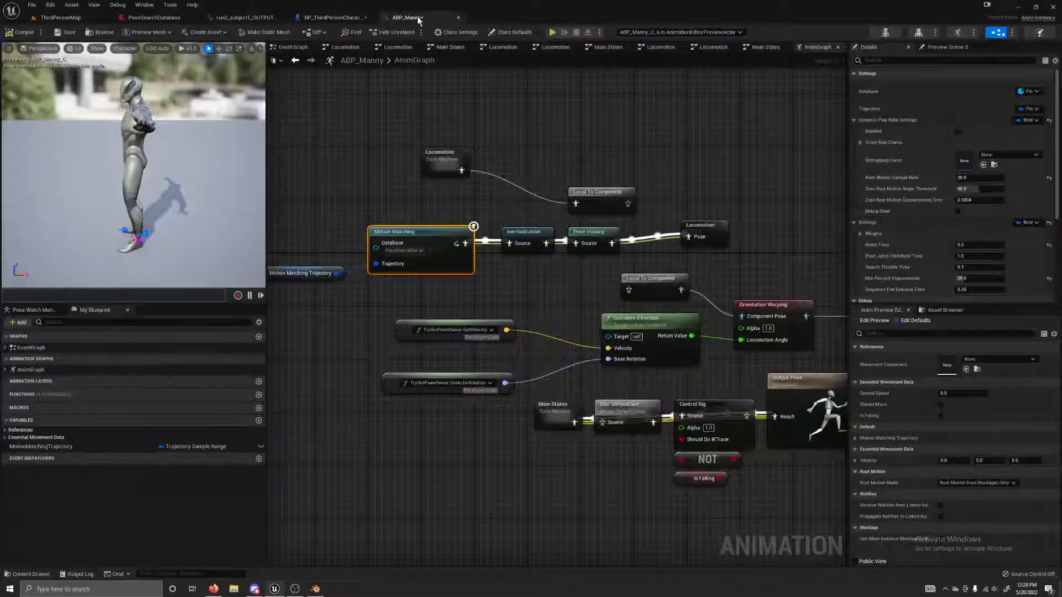
click(962, 485)
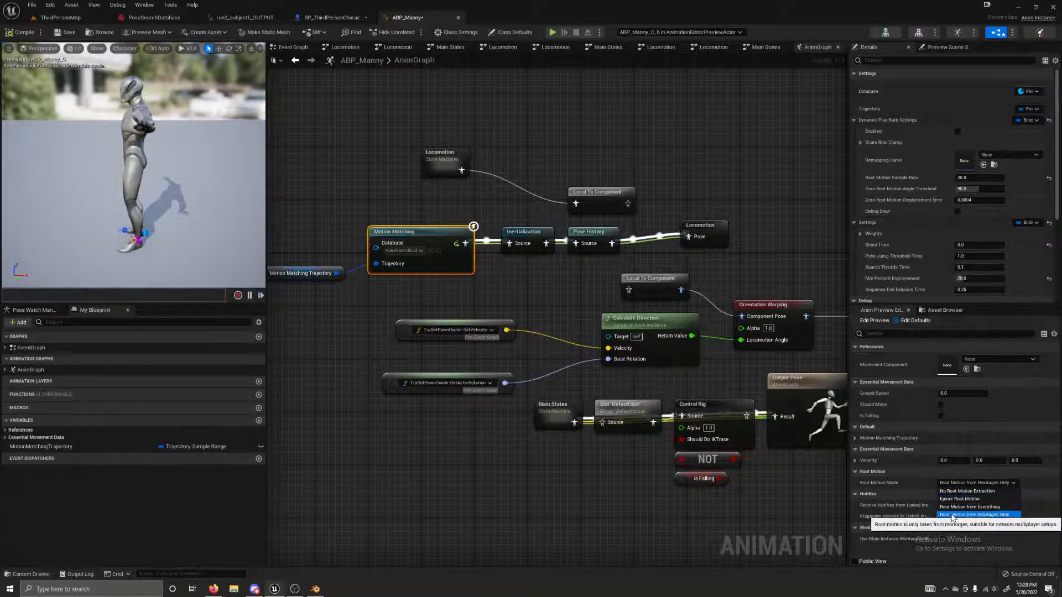
click(970, 507)
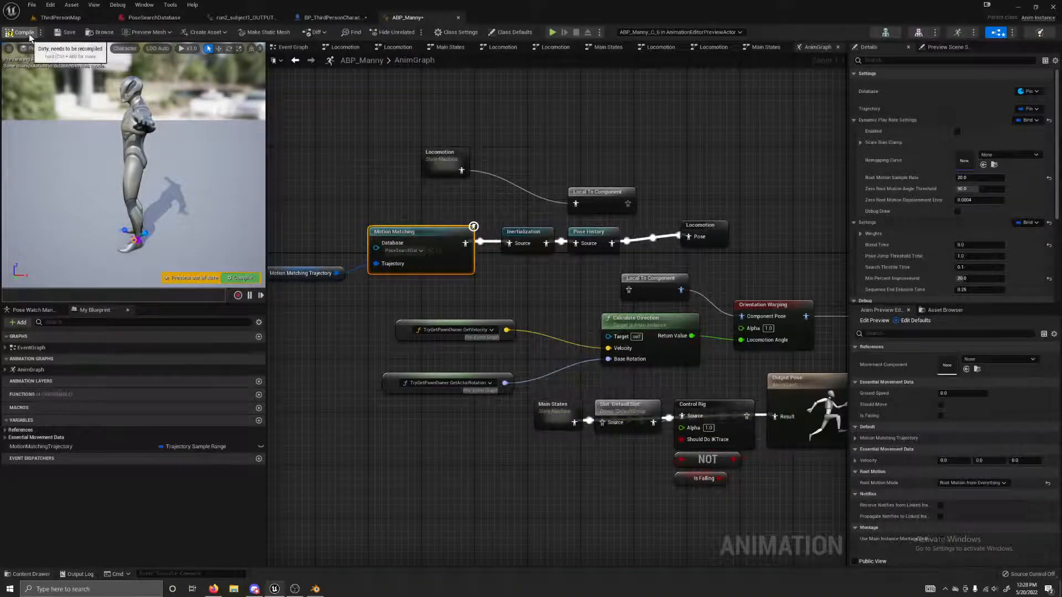
Play ThirdPersonMap and run the character through curves around the ramps and blue cubes with full root motion, and end the session
click(55, 21)
click(177, 33)
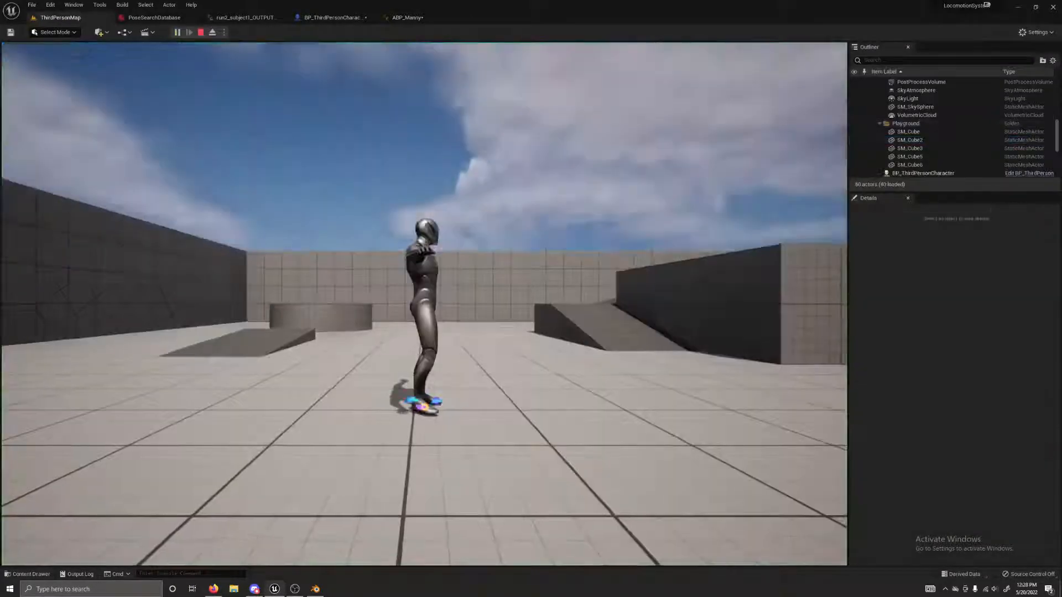
key(w)
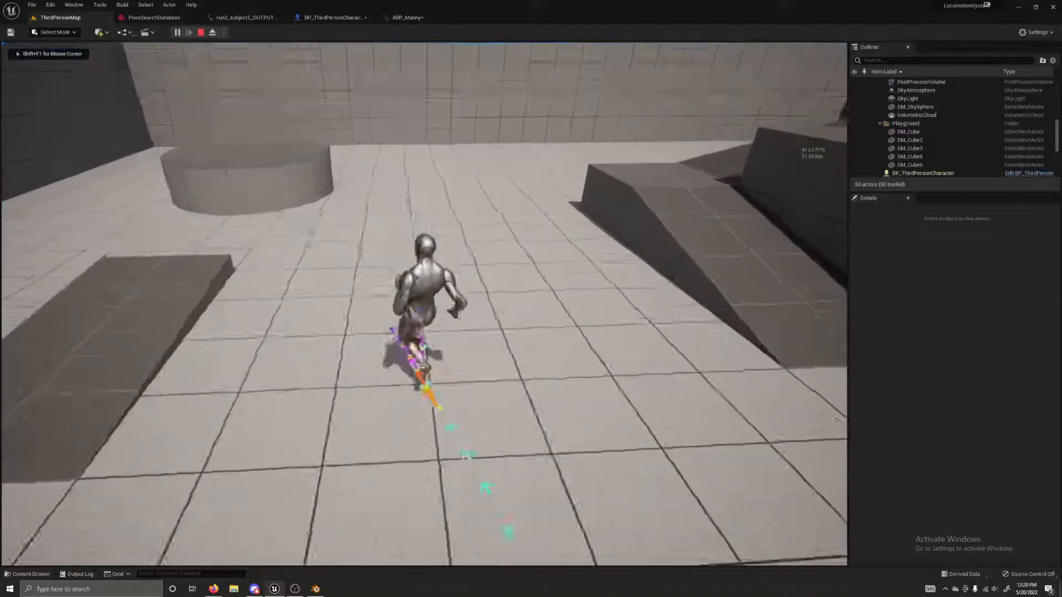
key(w)
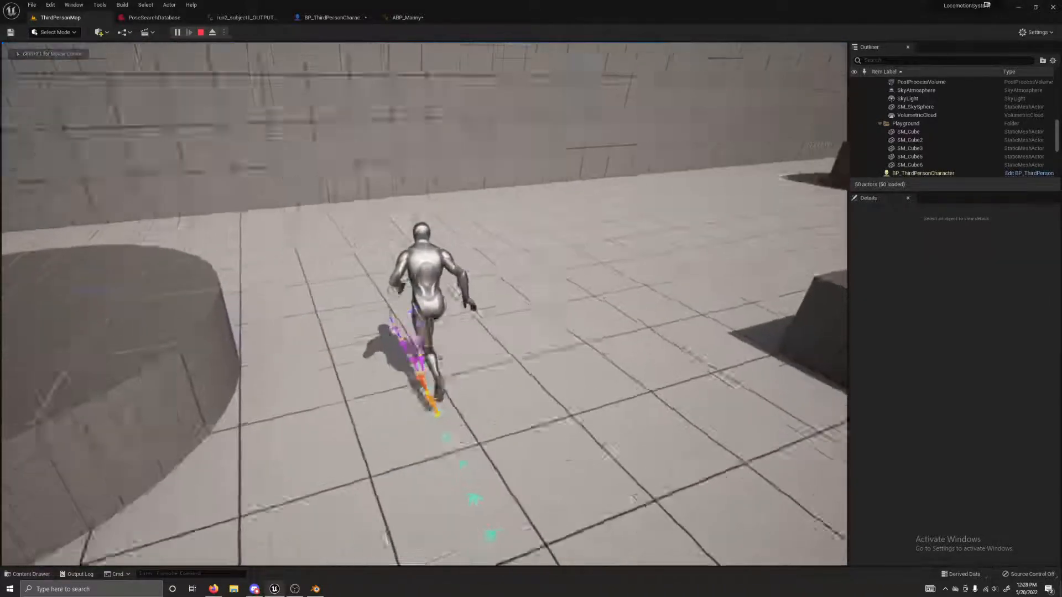
key(w)
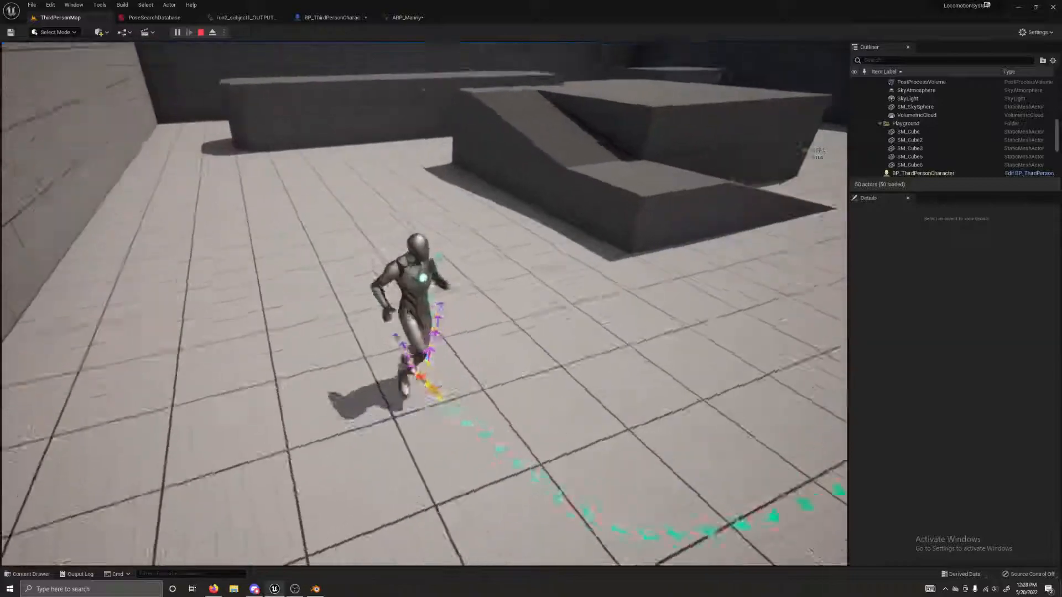
key(w)
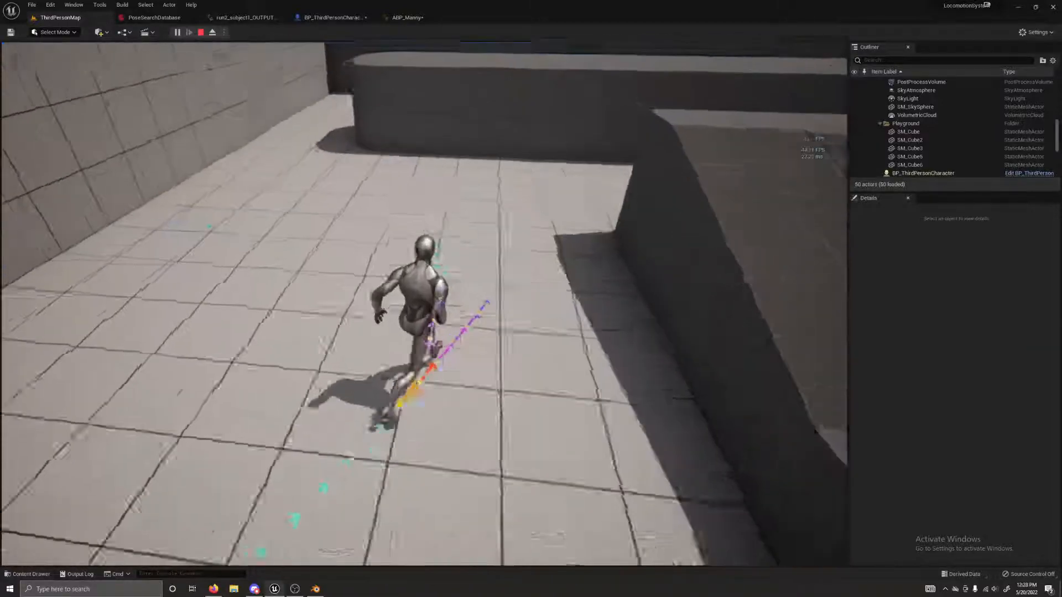
key(w)
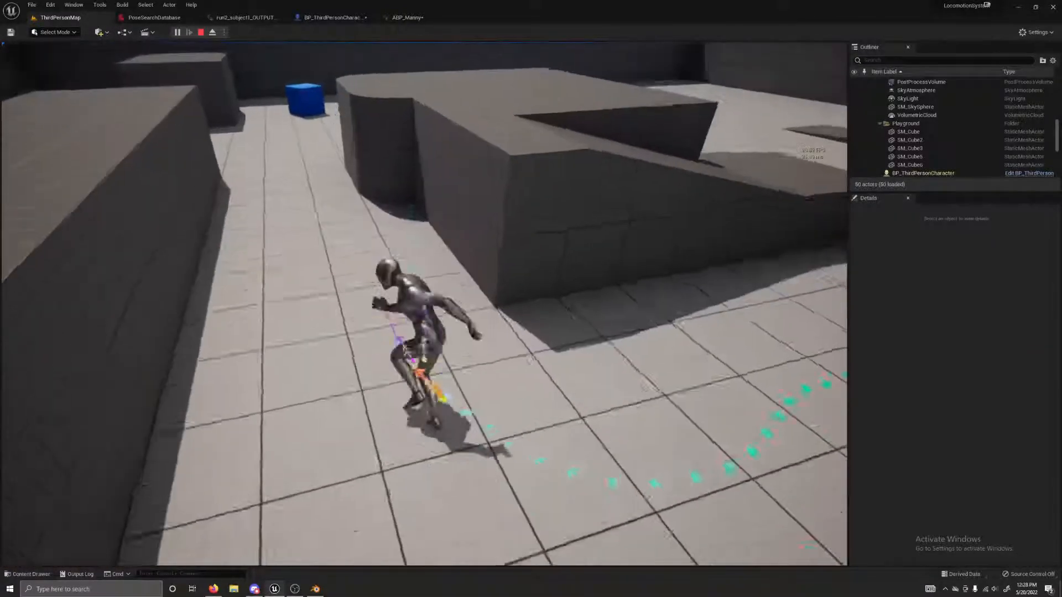
key(w)
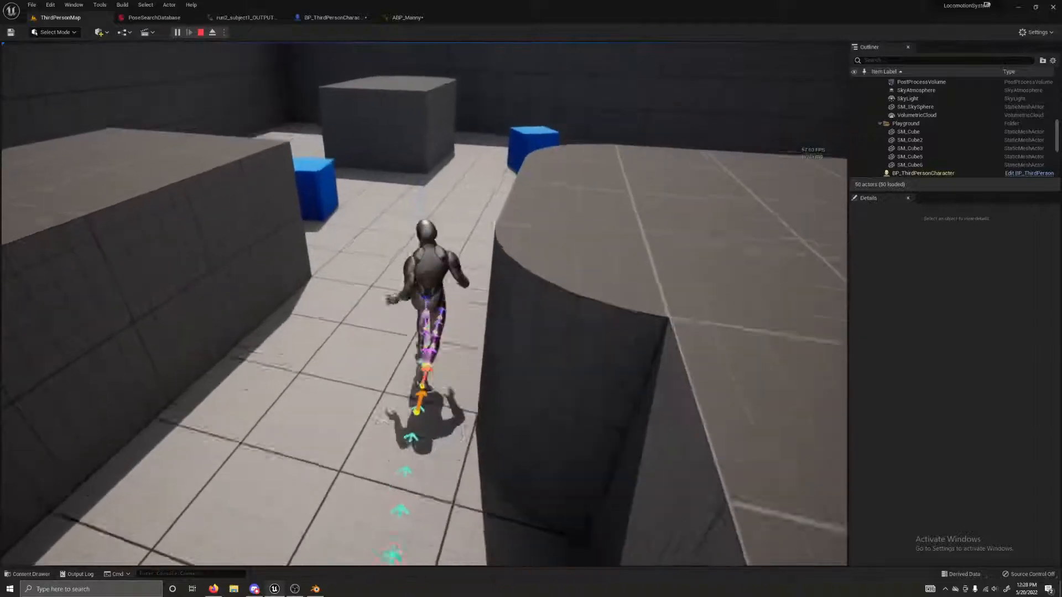
key(w)
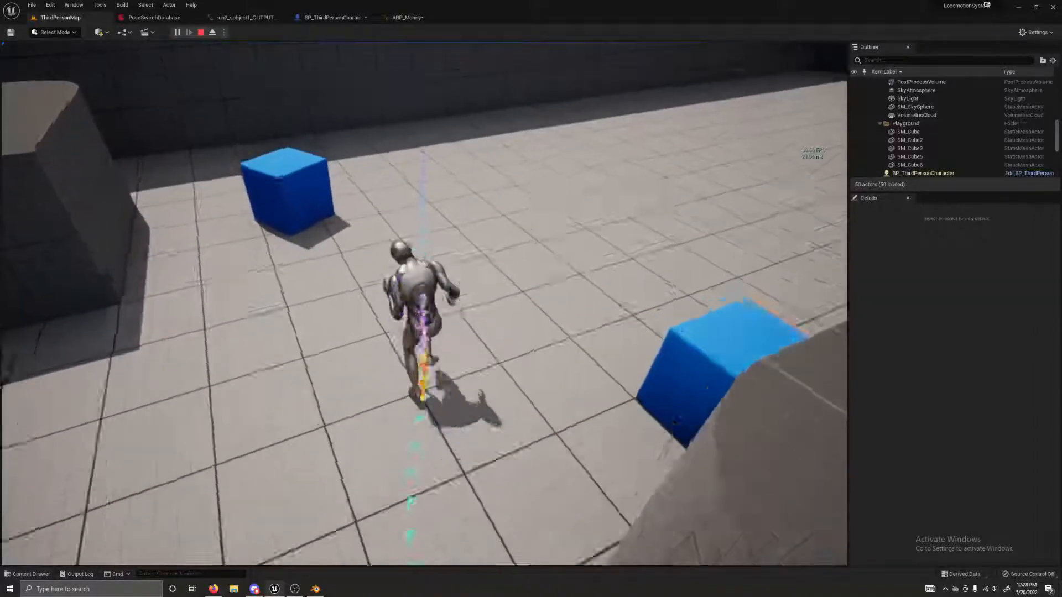
key(w)
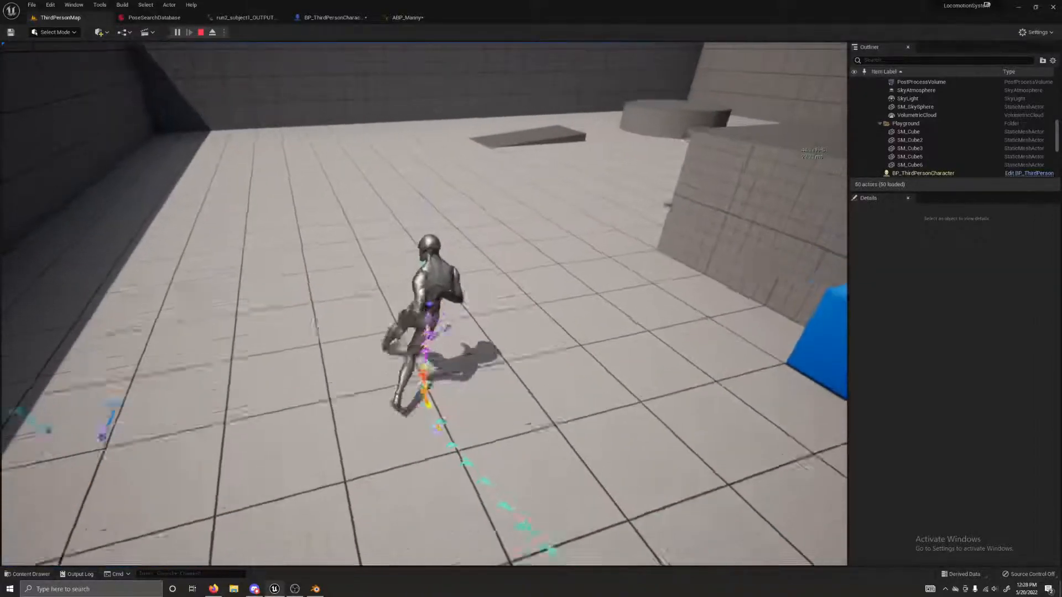
key(w)
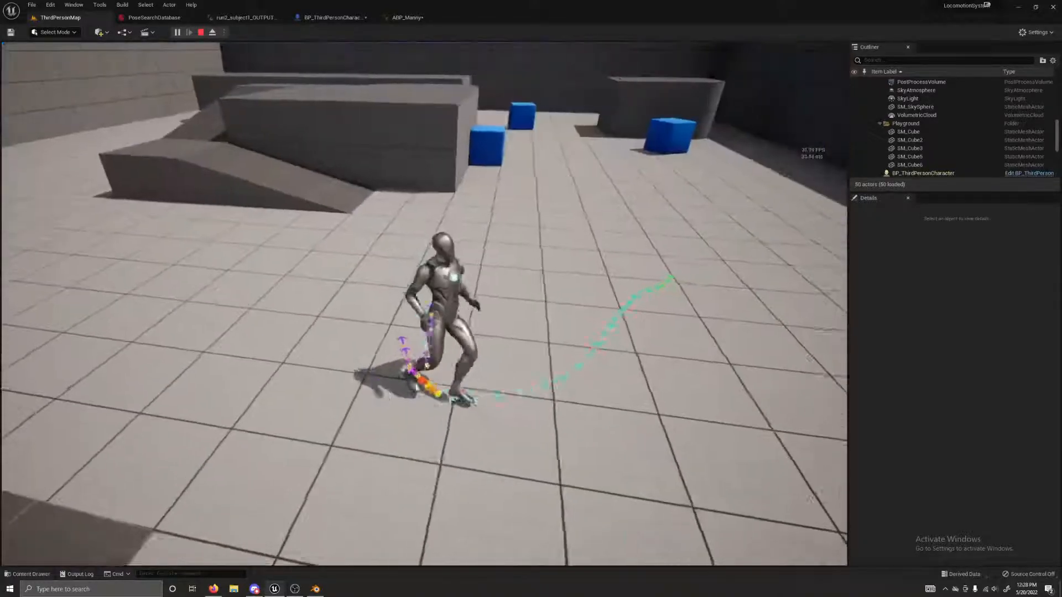
key(Escape)
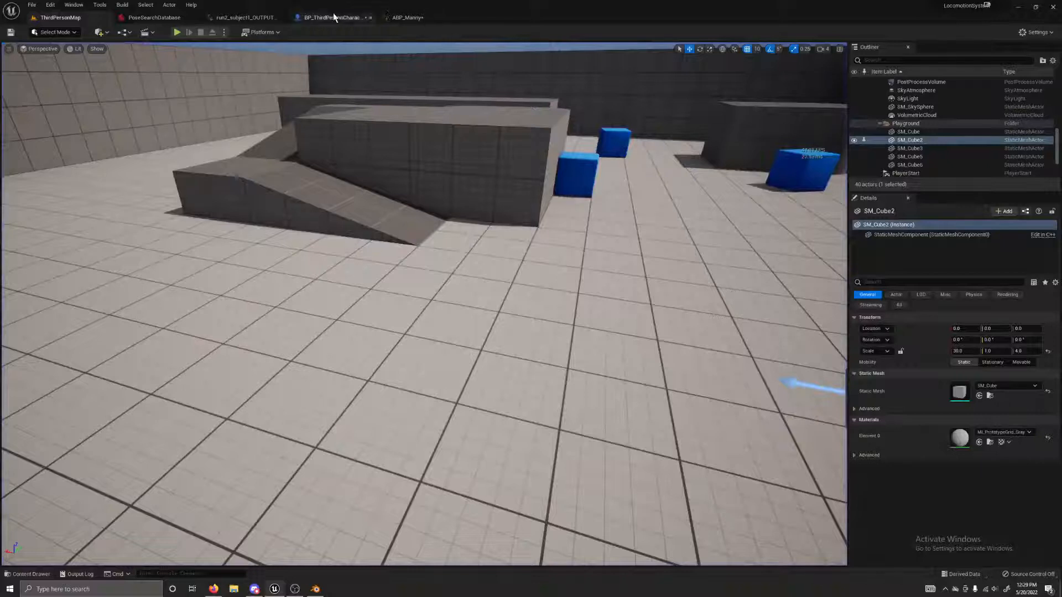
Reset the Motion Matching node's Blend Time to its default 0.2, set Min Percent Improvement to 0, and compile ABP_Manny
click(410, 17)
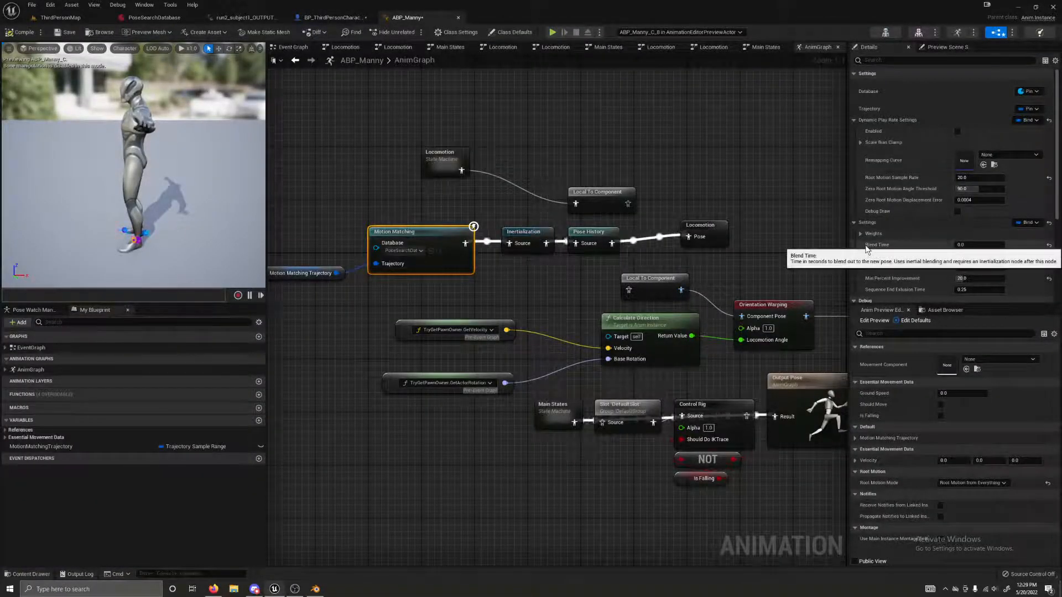
drag(1047, 245, 1050, 250)
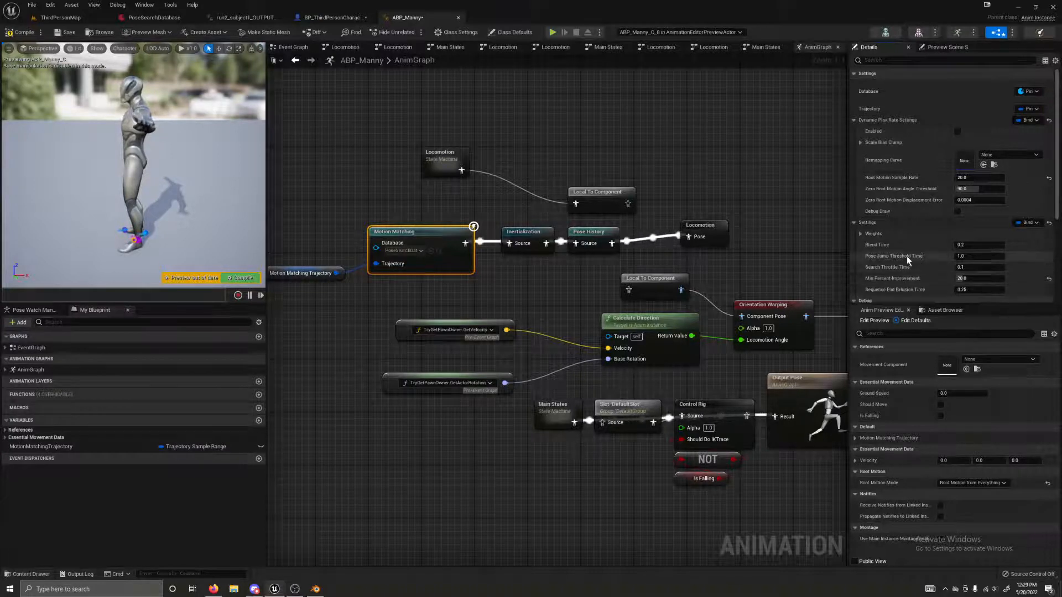
click(991, 279)
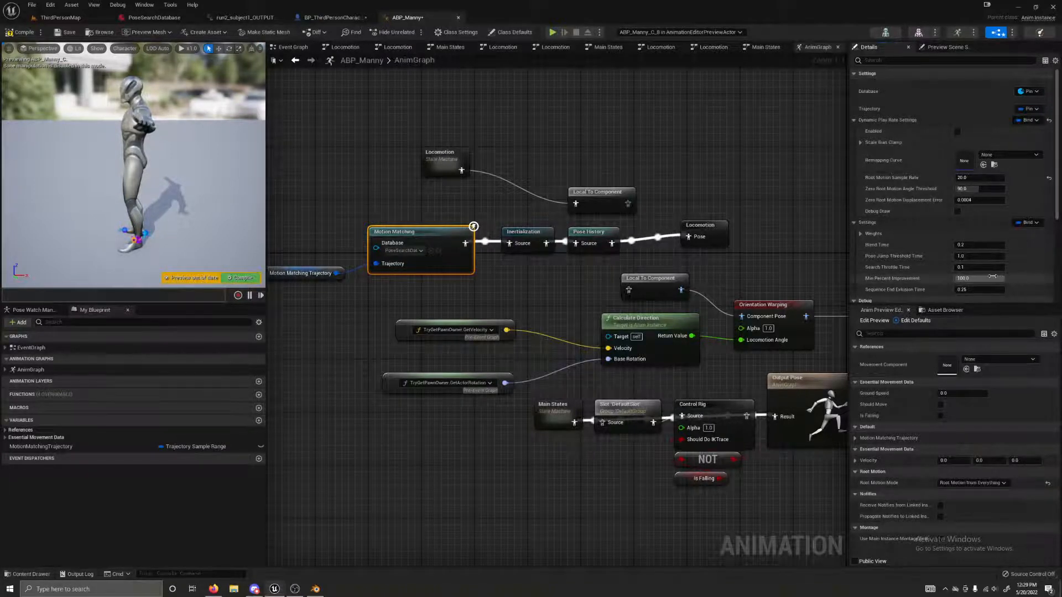
text(0)
key(Return)
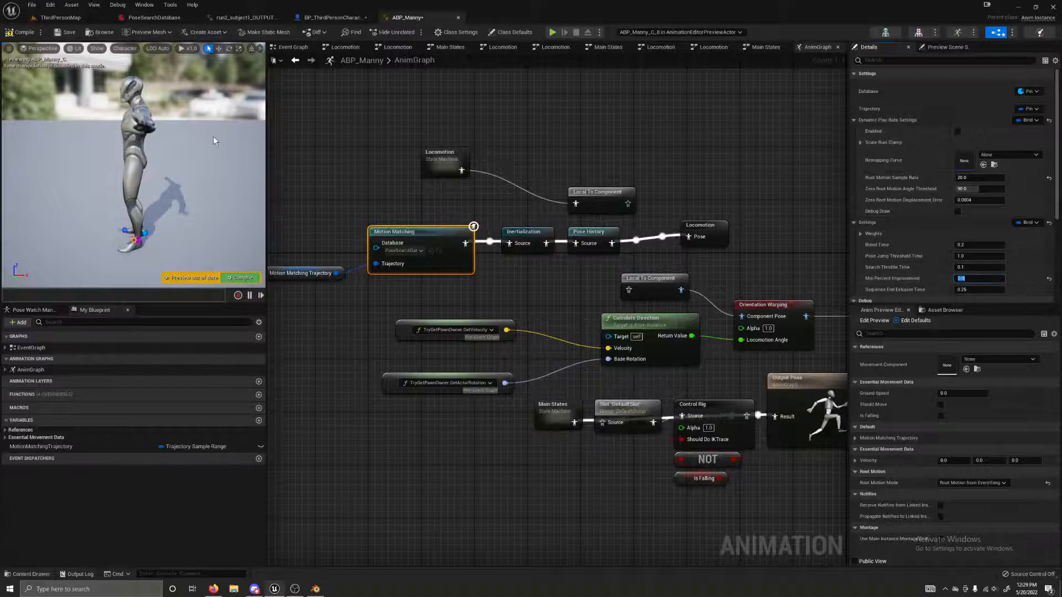
click(22, 33)
Play ThirdPersonMap and run the character around the round platform, blue cubes and ramps to test the changed blend settings
click(82, 18)
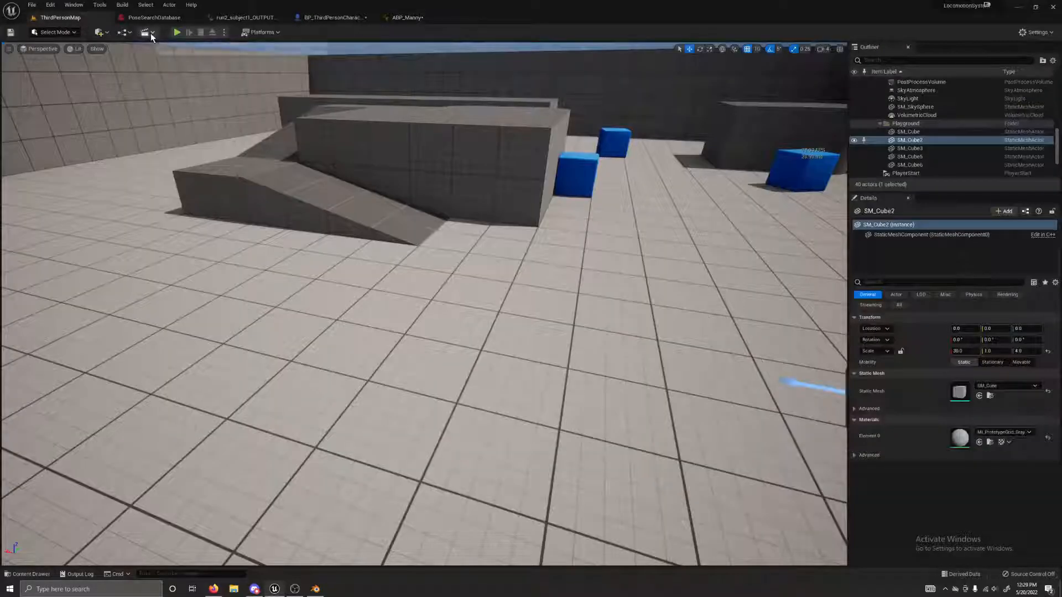
key(alt+p)
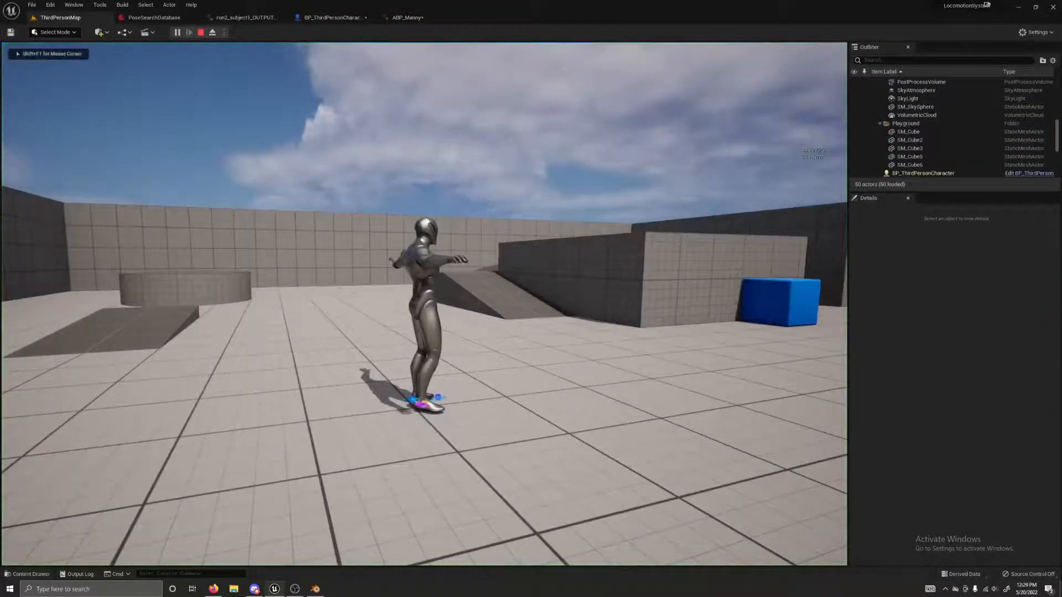
key(w)
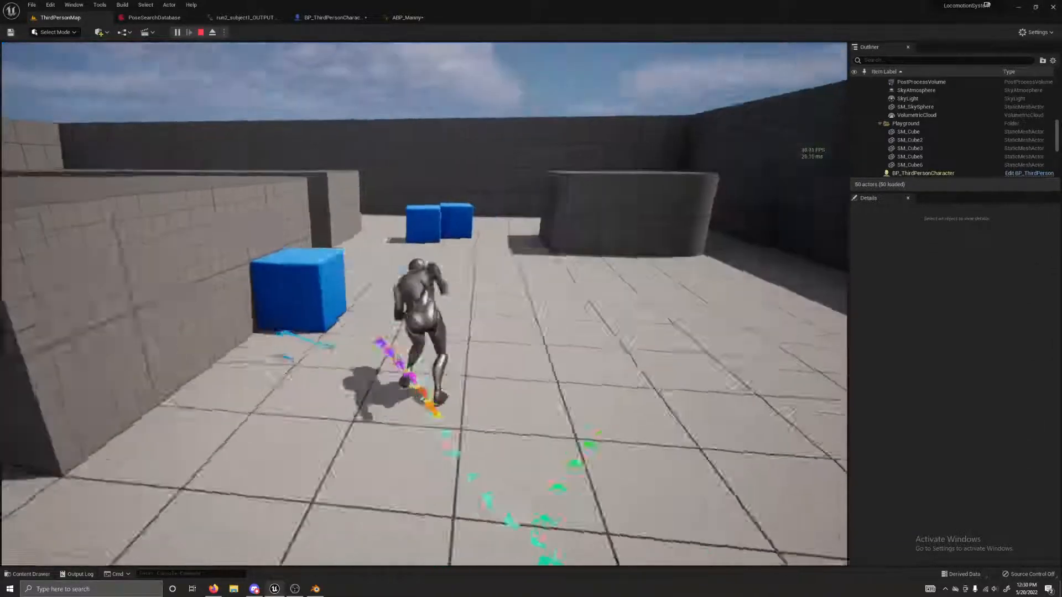
key(a)
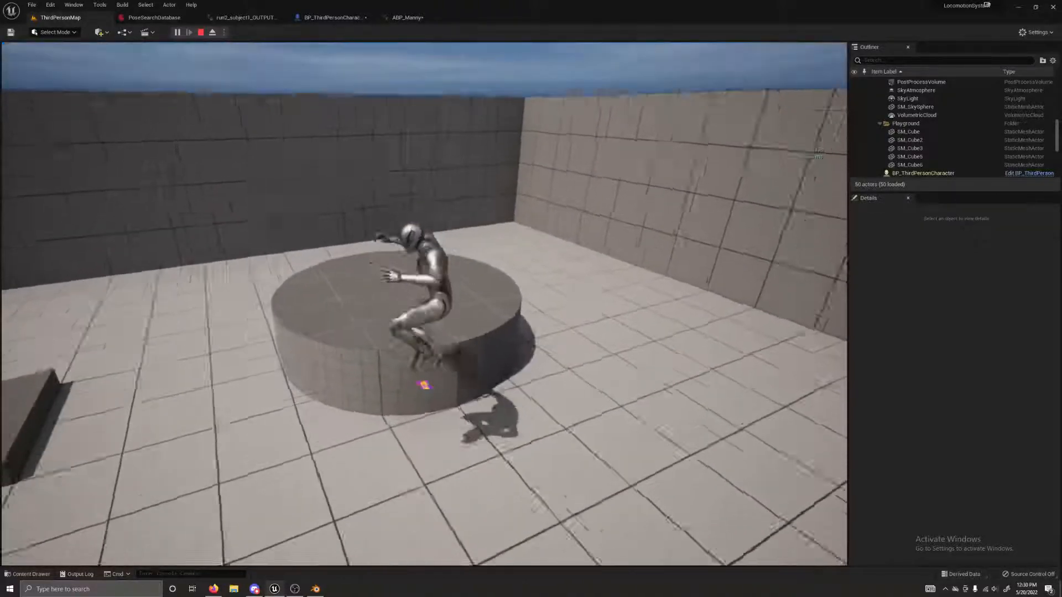
key(w)
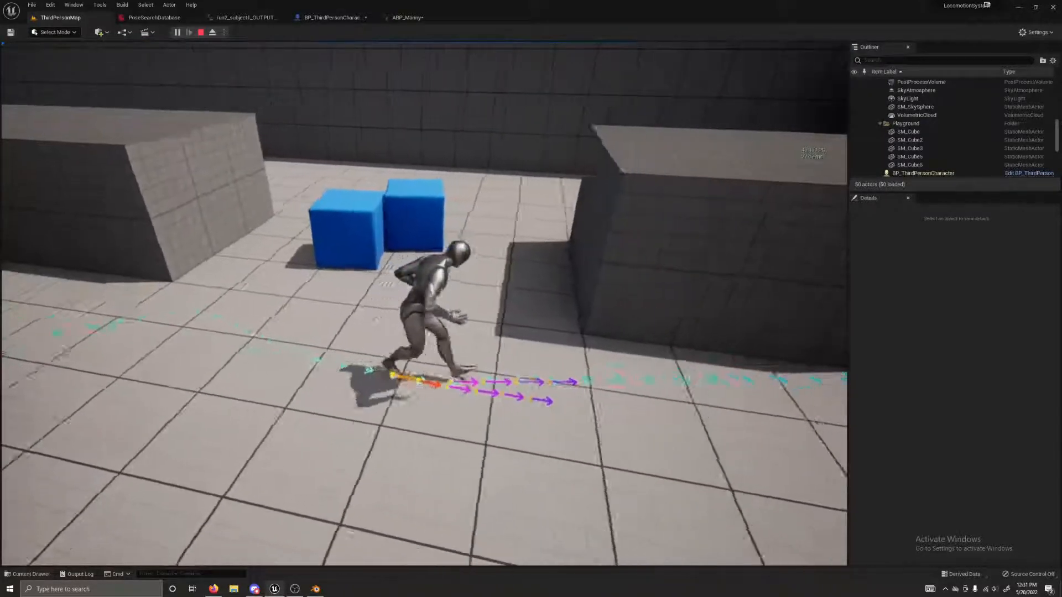
key(s)
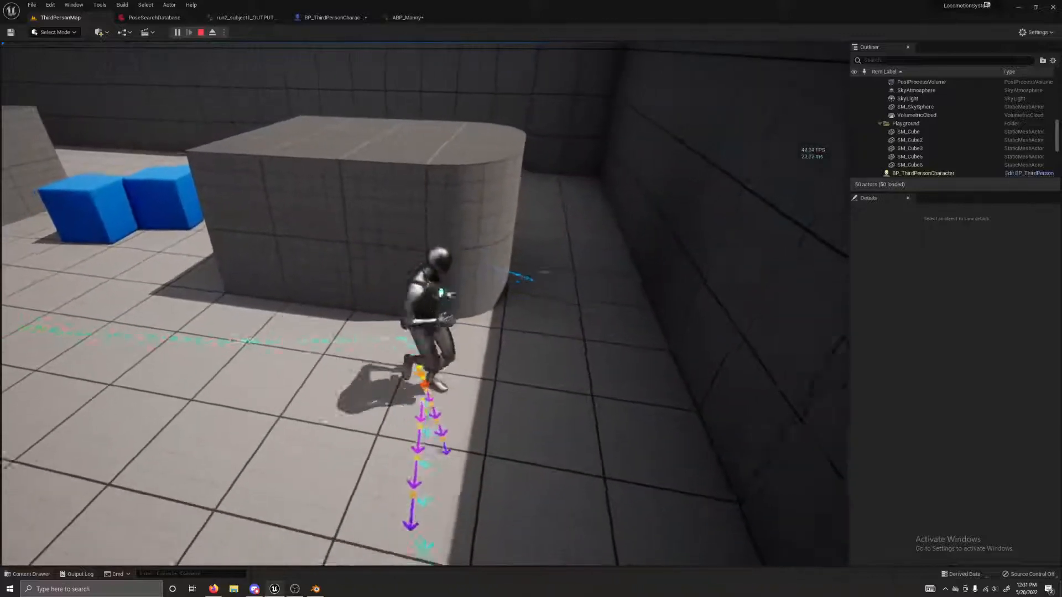
key(a)
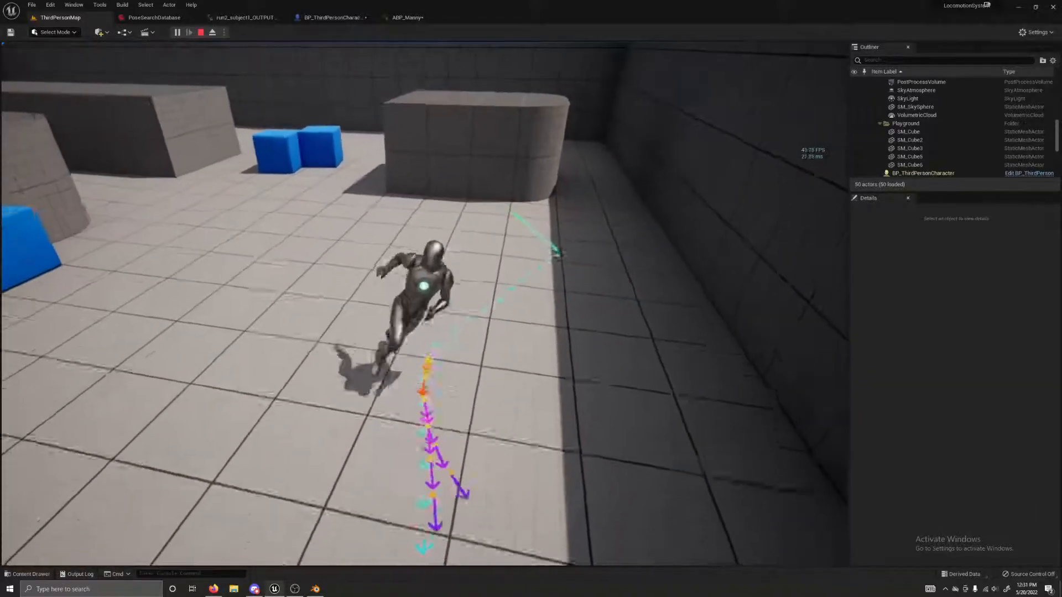
key(a)
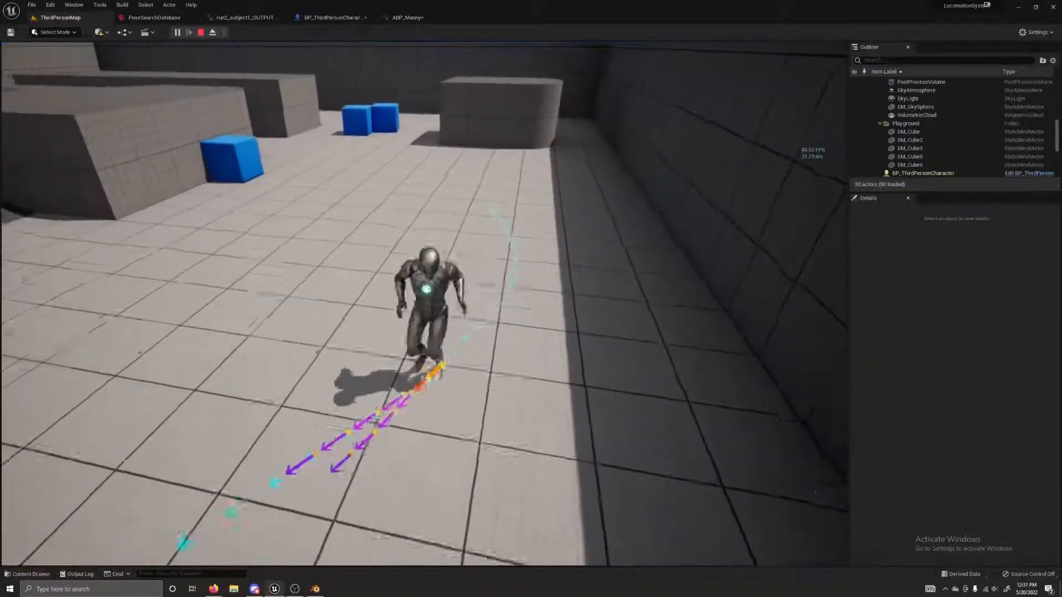
key(a)
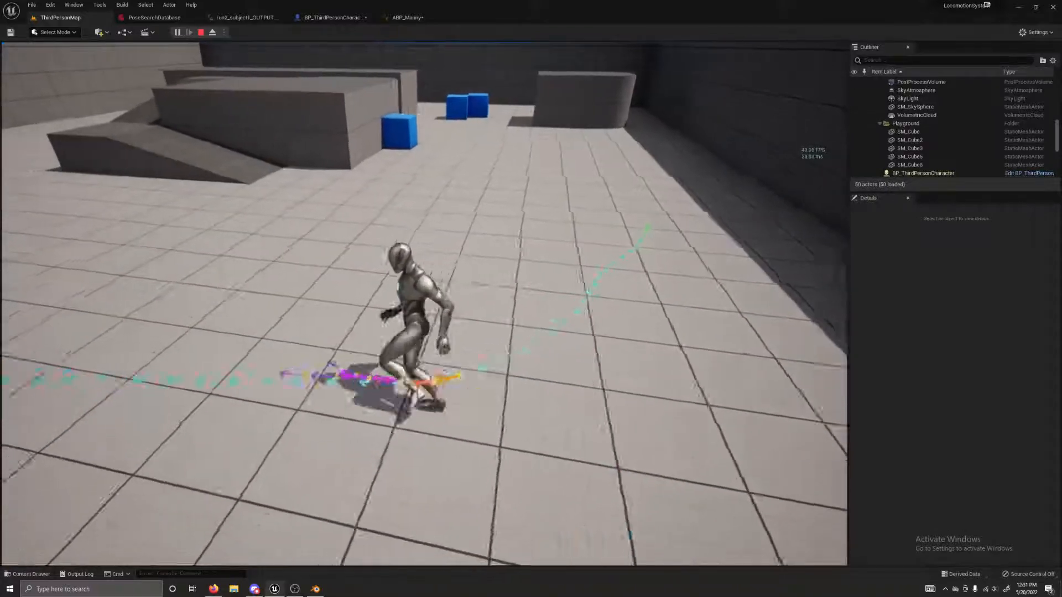
key(w)
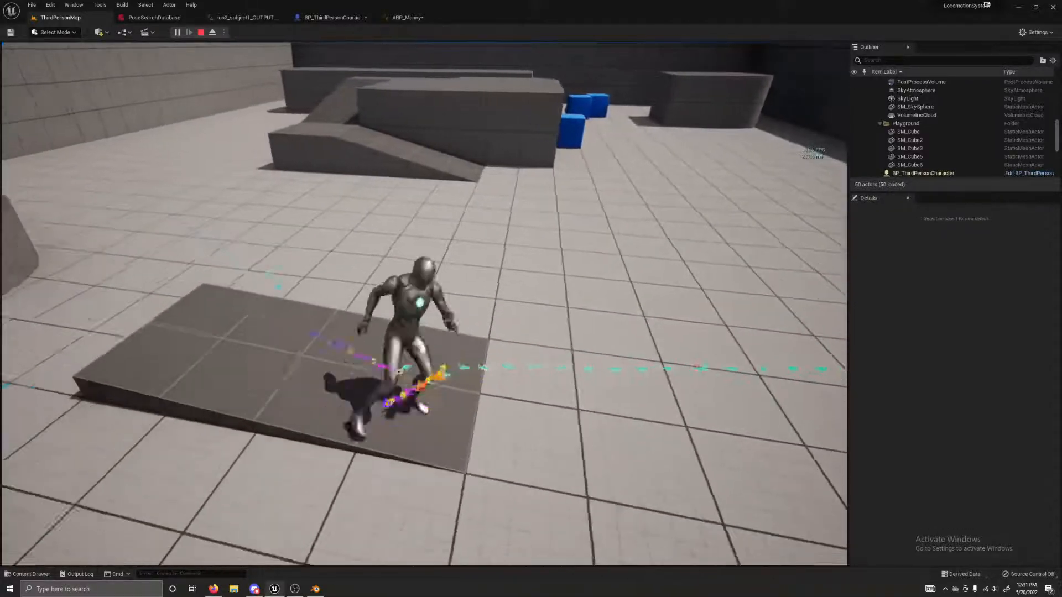
key(w)
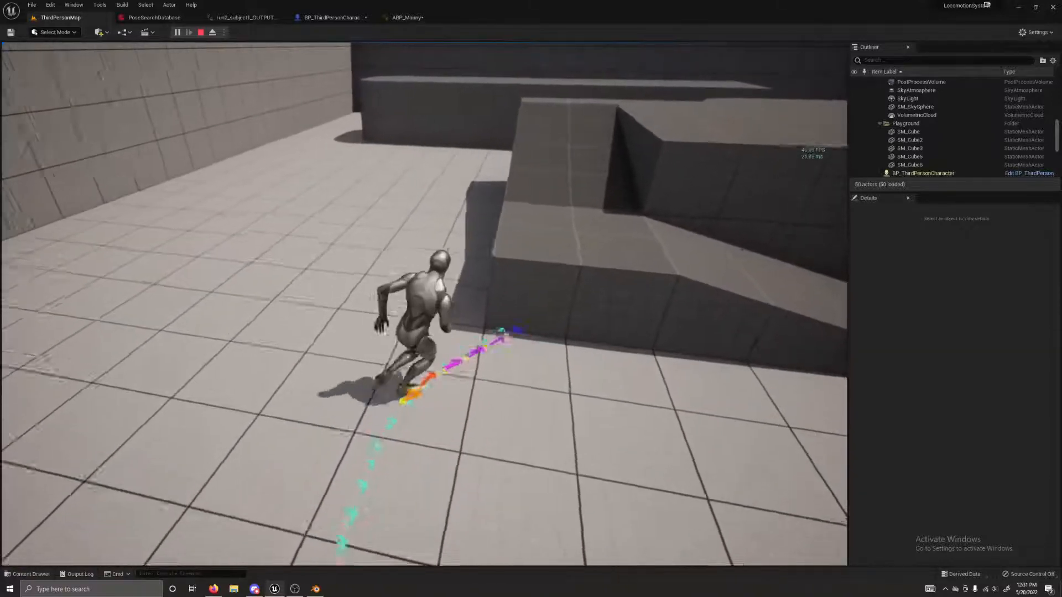
key(w)
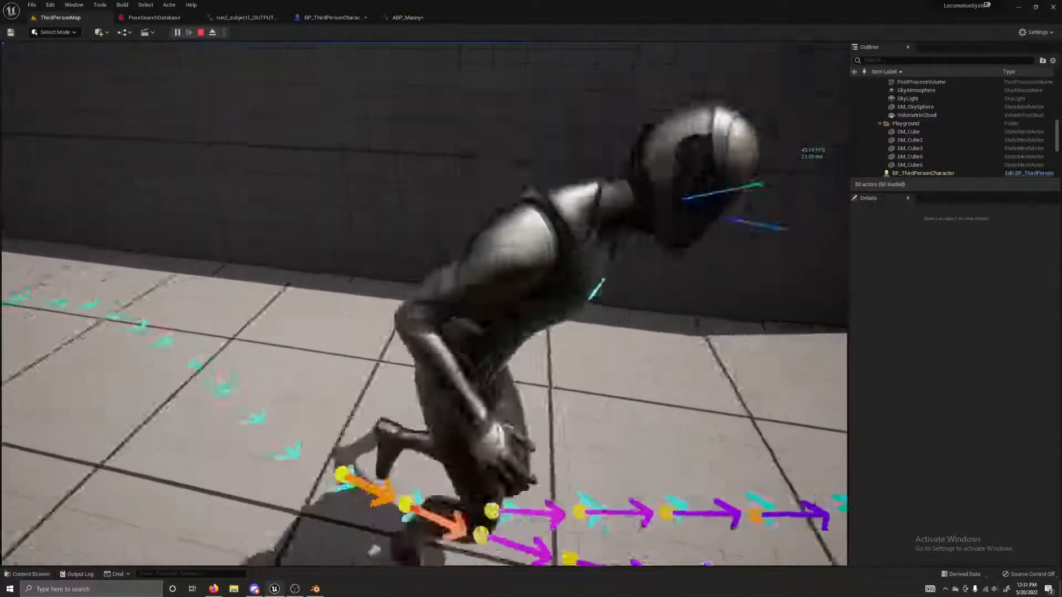
Jump the character repeatedly around the two blue cubes between the grey blocks to test airborne transitions
key(w)
key(space)
key(w)
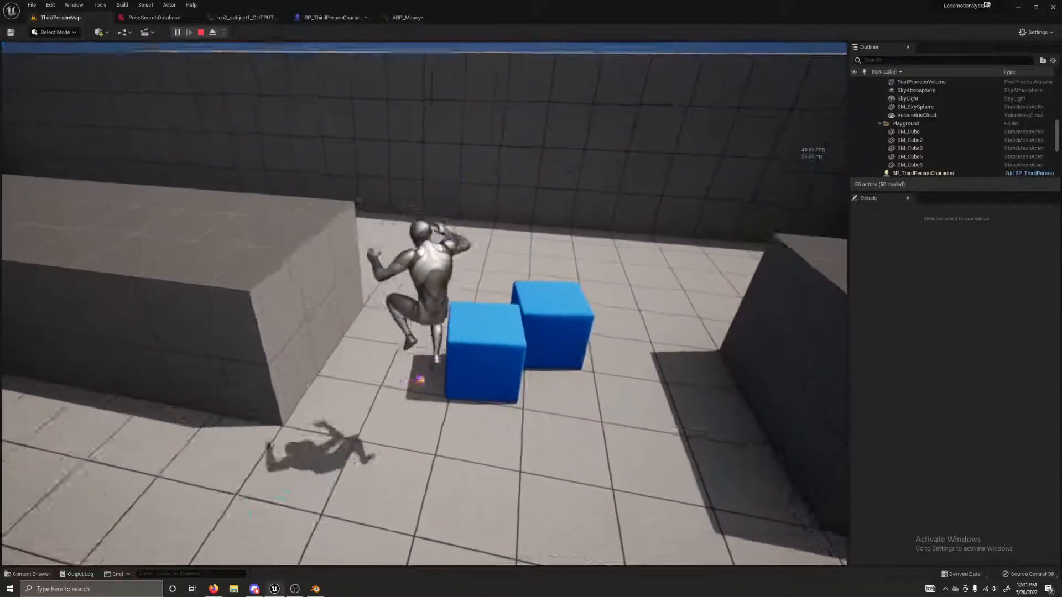
key(space)
key(d)
key(w)
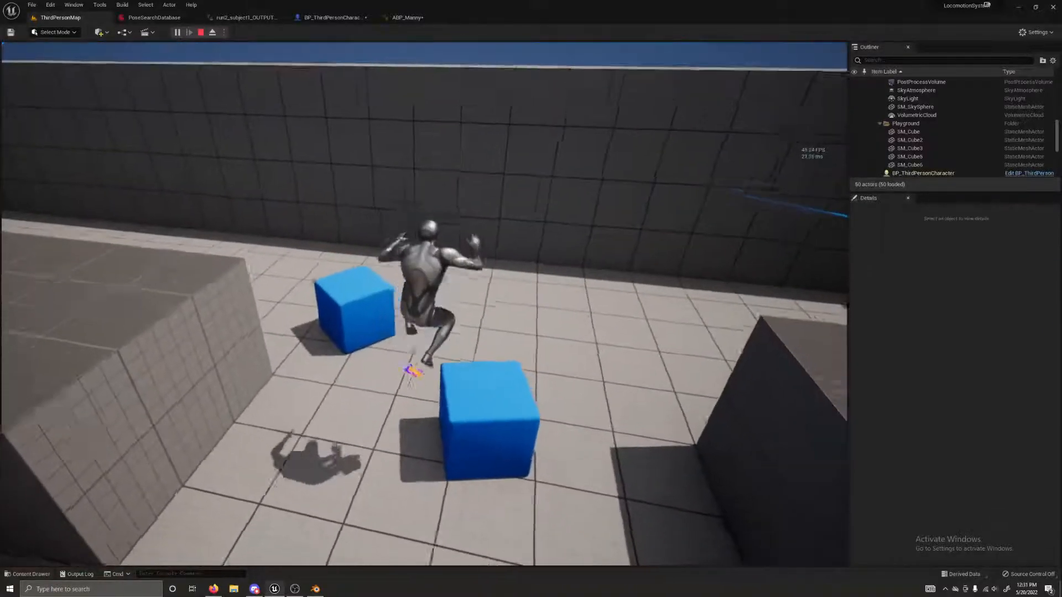
key(d)
key(space)
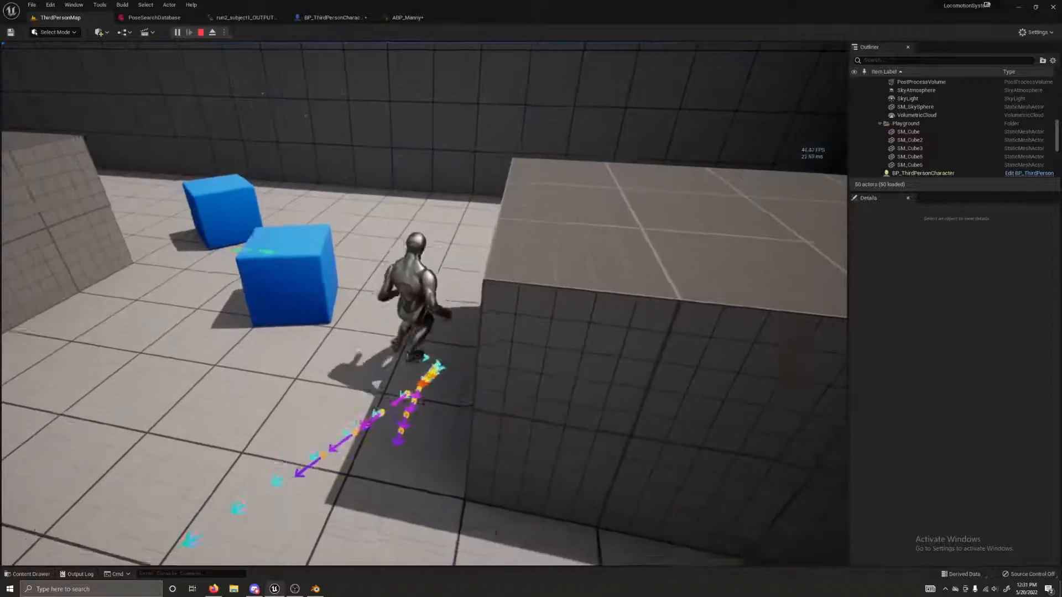
Run the character away from the blue cubes across the open floor, changing direction to test turning
key(w)
key(s)
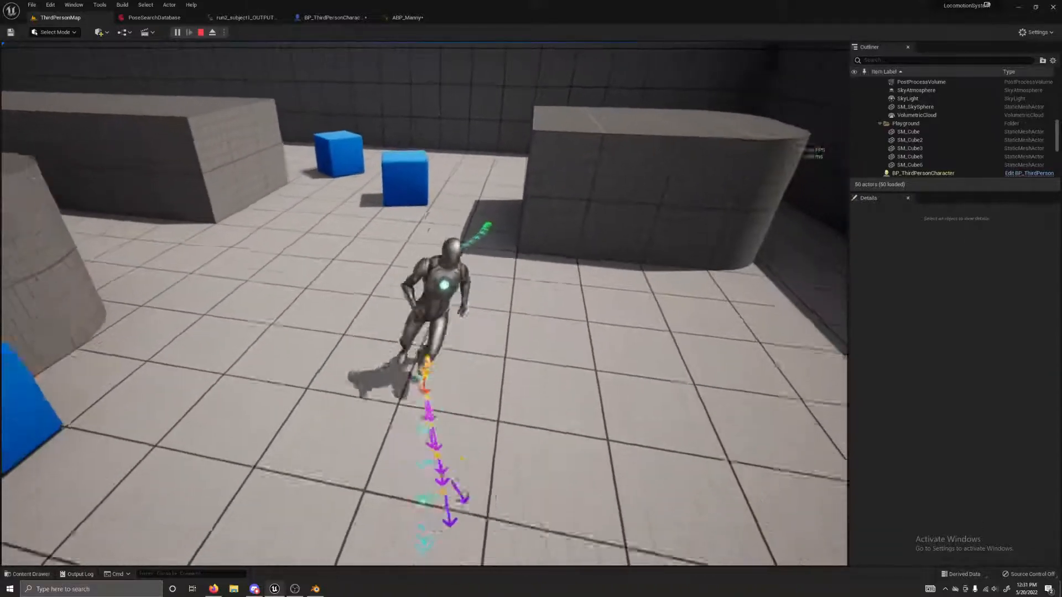
key(d)
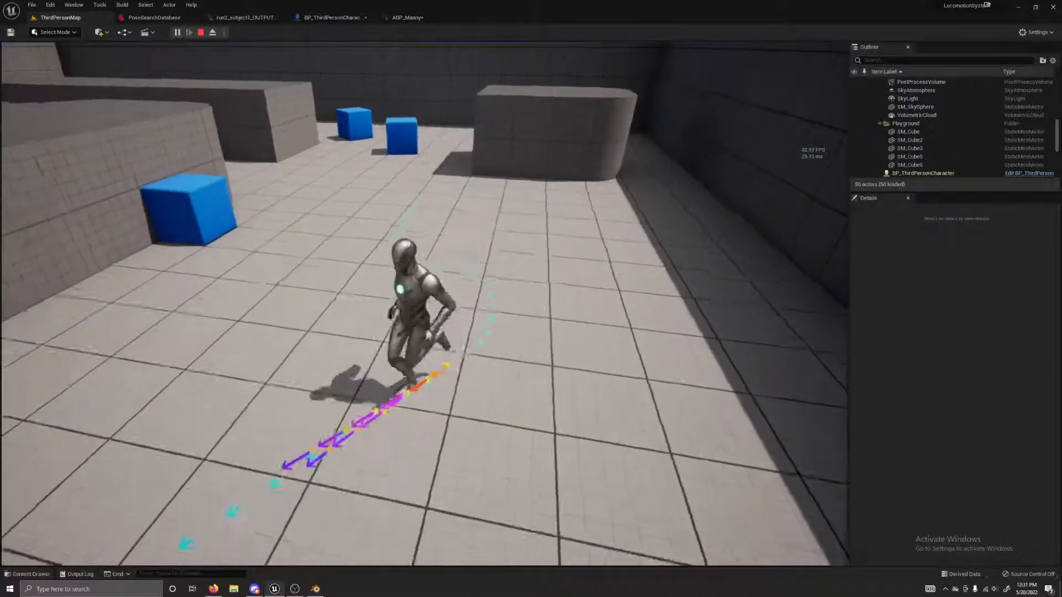
key(d)
key(a)
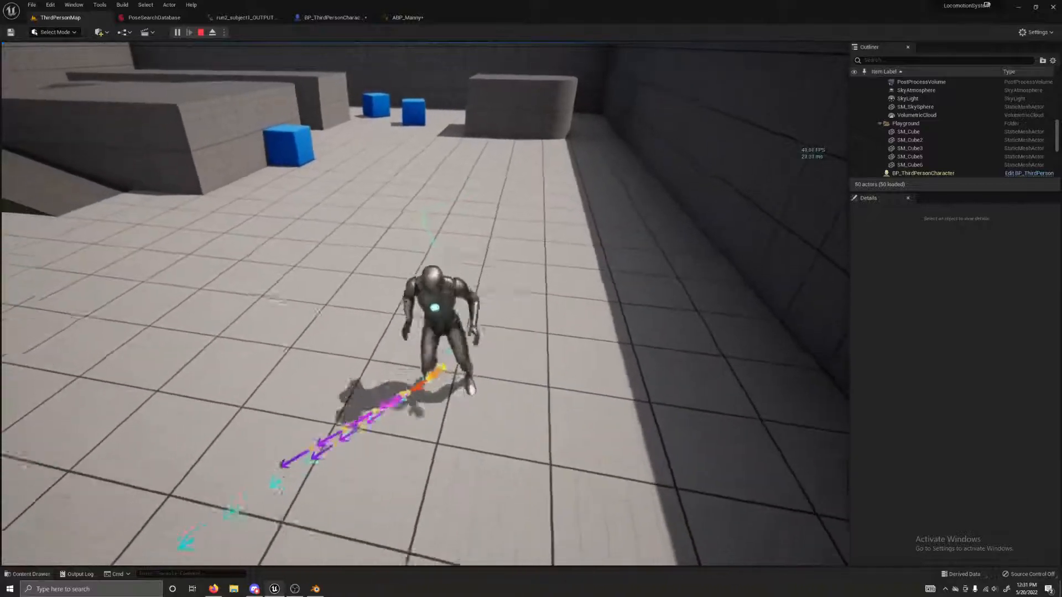
key(a)
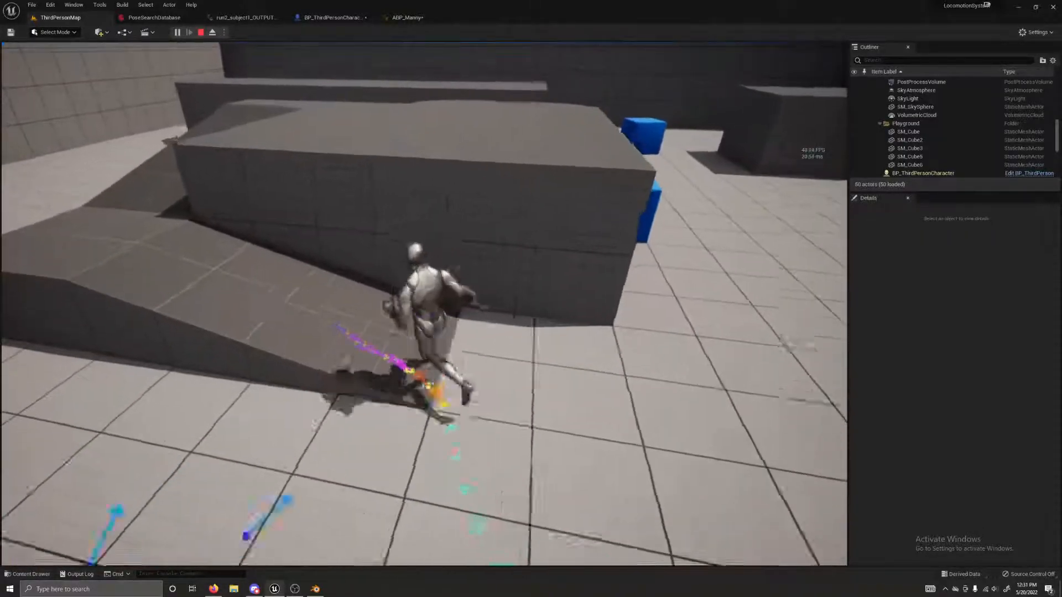
Run the character up the ramp, across the raised block and down to the floor to test slope movement
key(w)
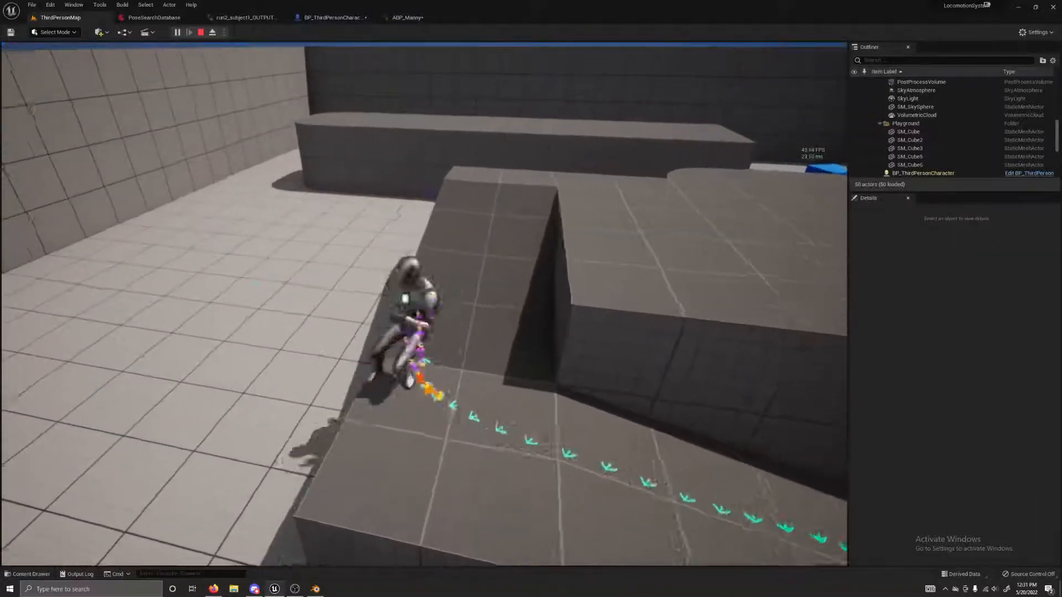
key(d)
key(d)
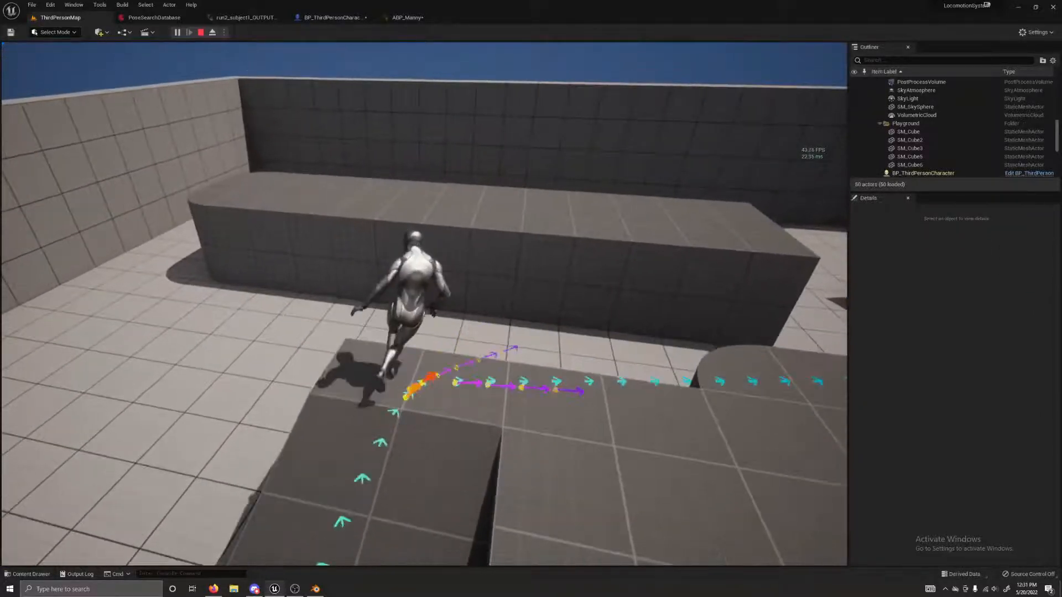
key(w)
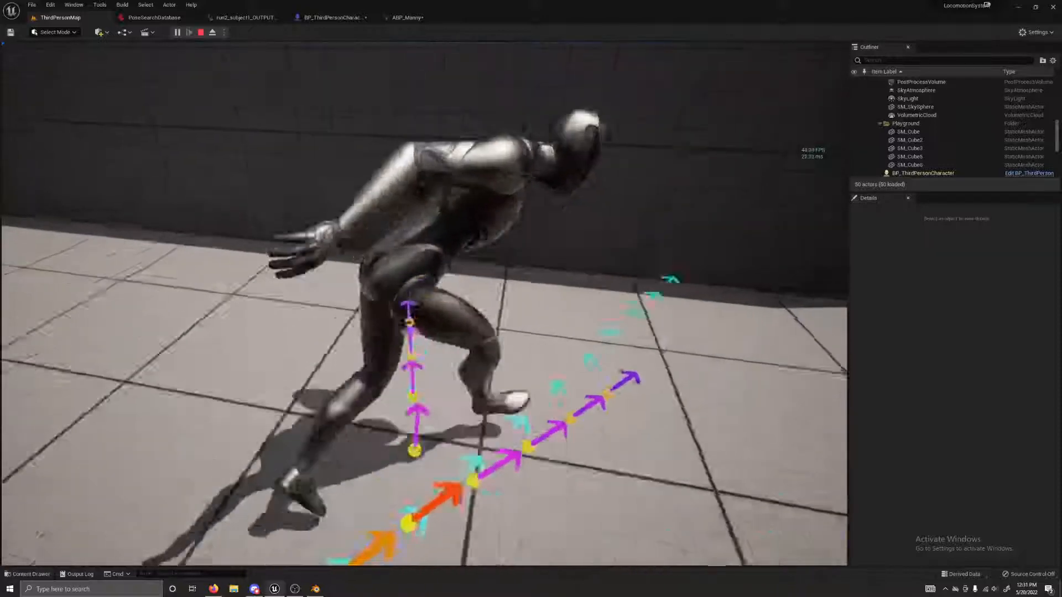
key(d)
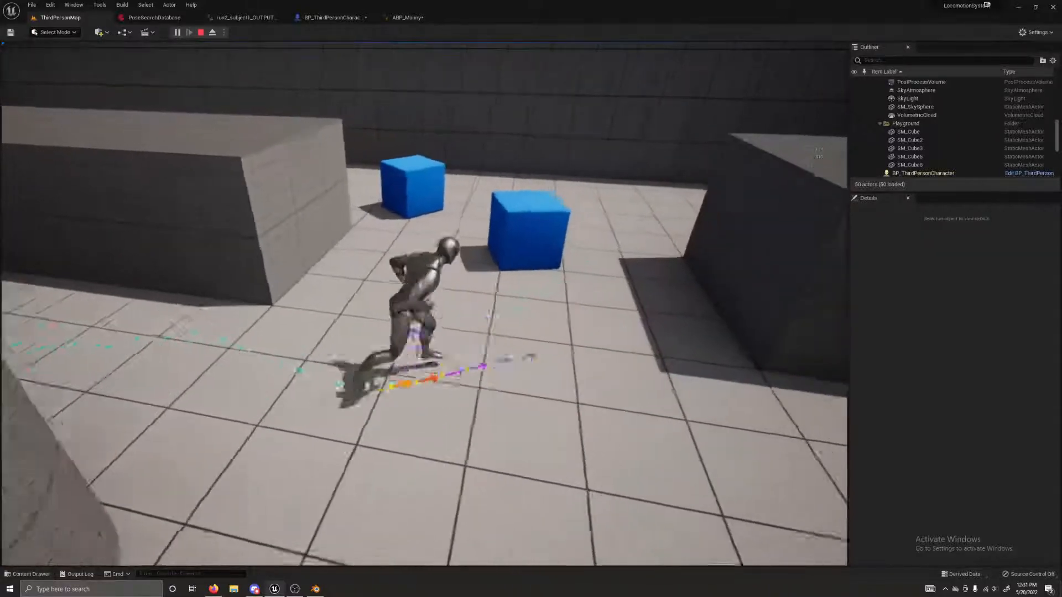
Jump the character onto and over the two blue cubes toward the far wall
key(space)
key(space)
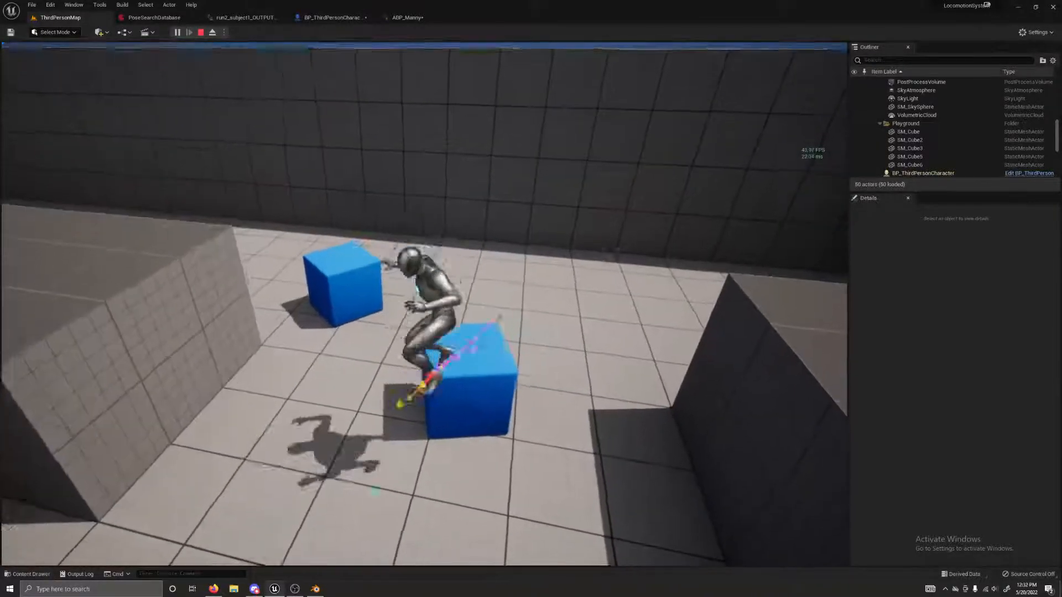
key(space)
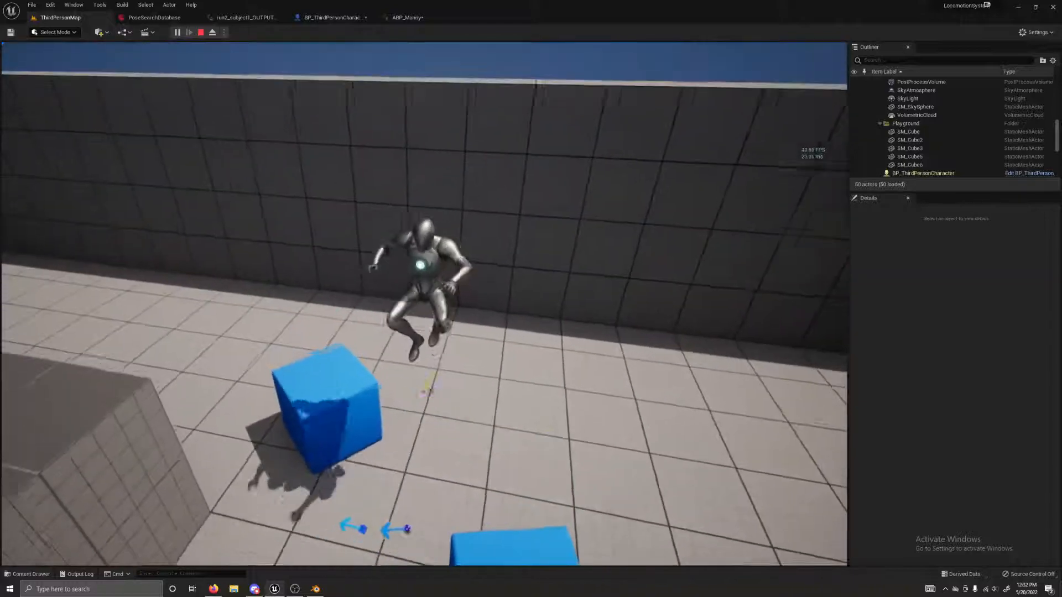
key(space)
key(a)
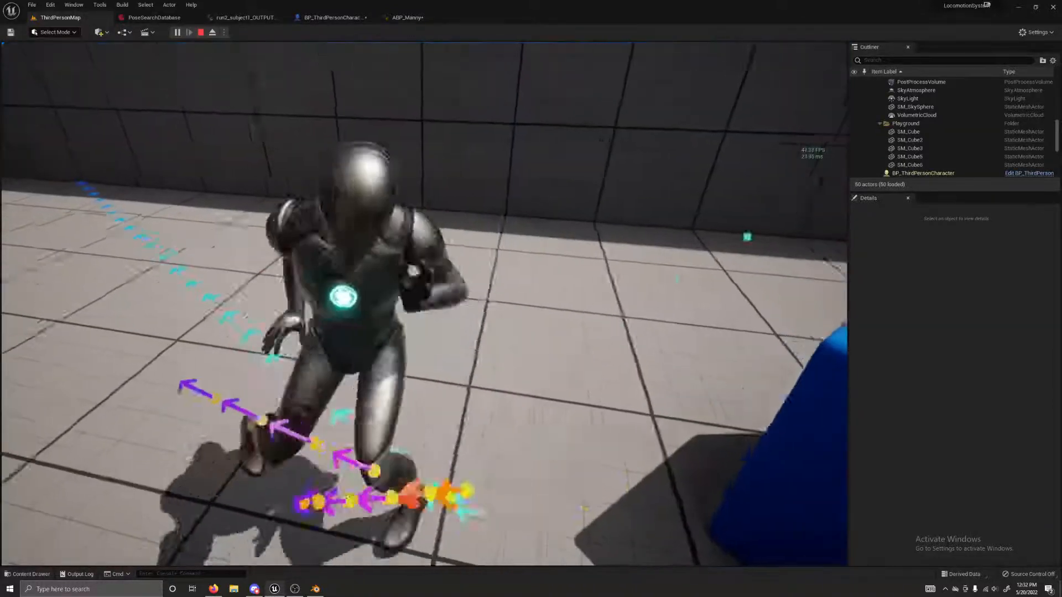
Run the character along the wall, loop back around the grey blocks and jump past the blue cubes again
key(a)
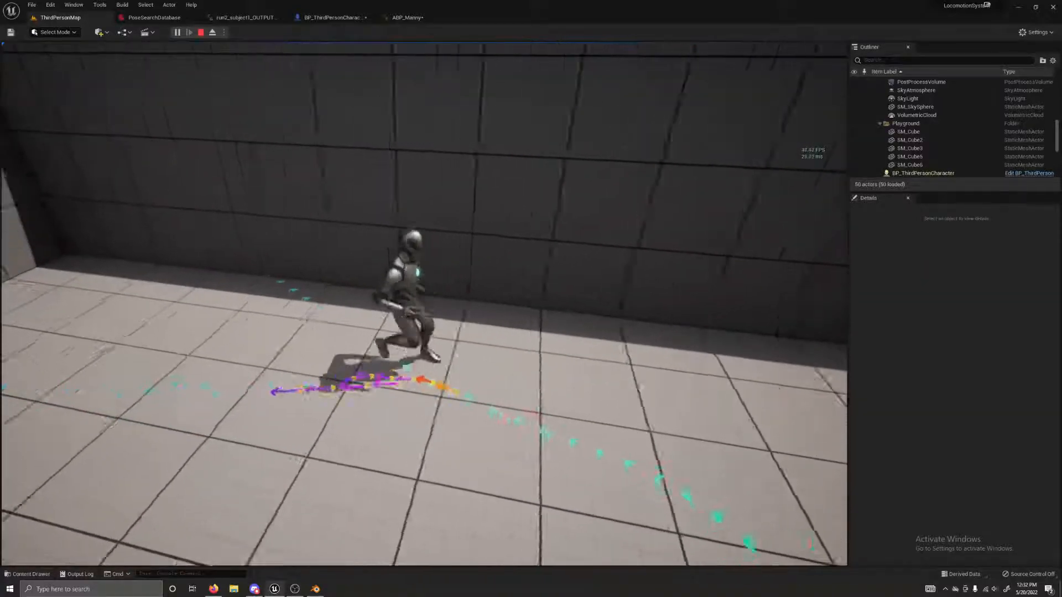
key(s)
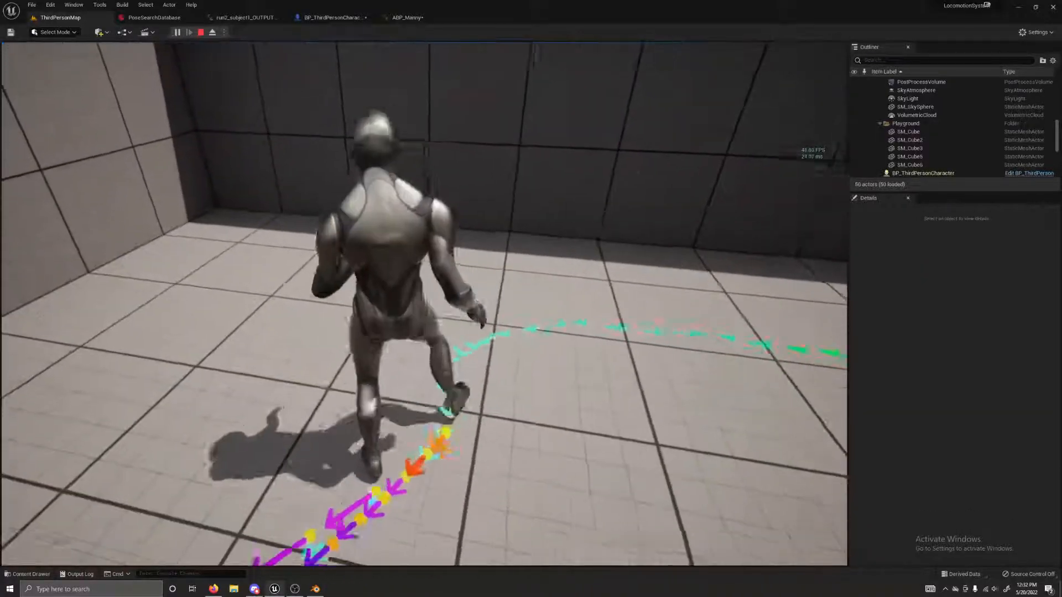
key(s)
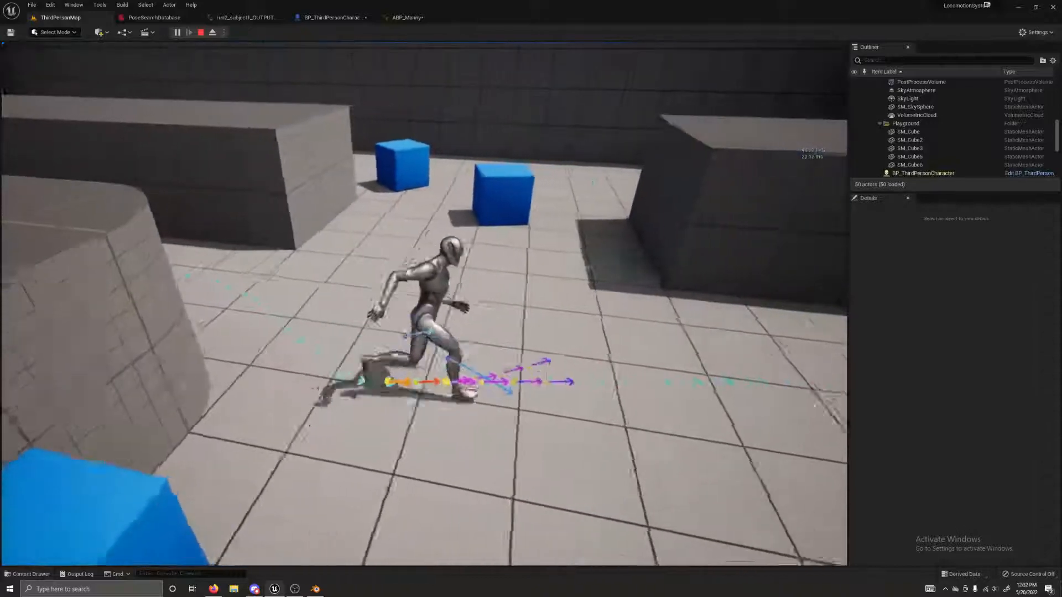
key(space)
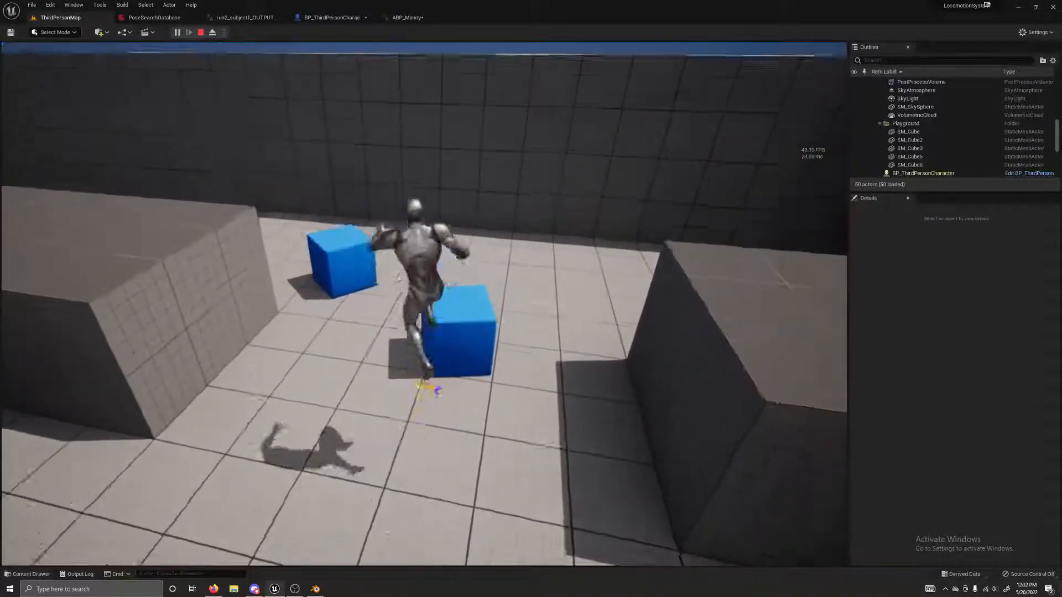
key(space)
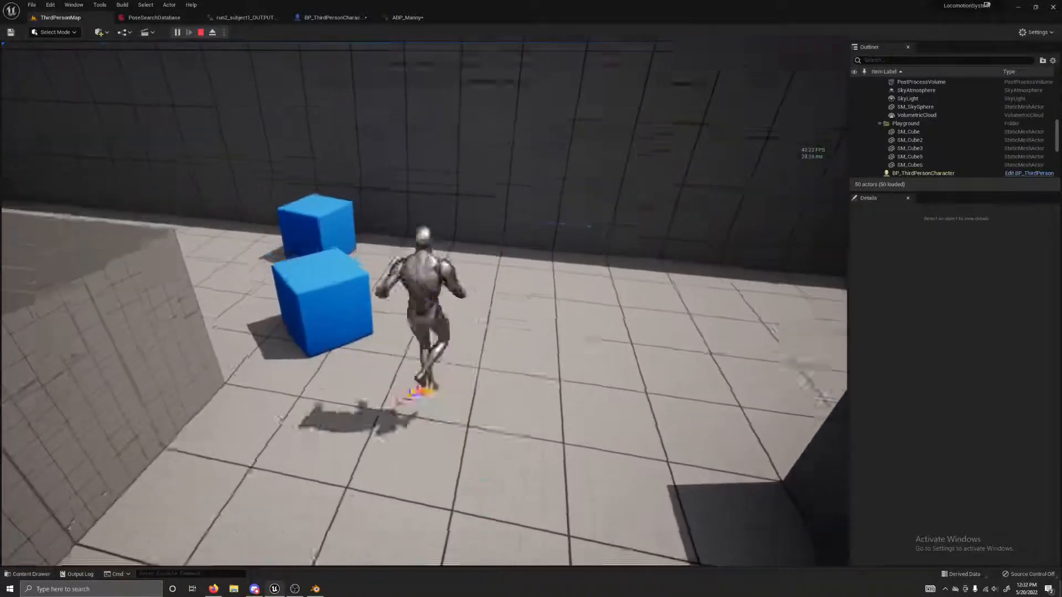
Jump the character repeatedly onto and around the two blue cubes by the wall to test jumping and landing
key(space)
key(space)
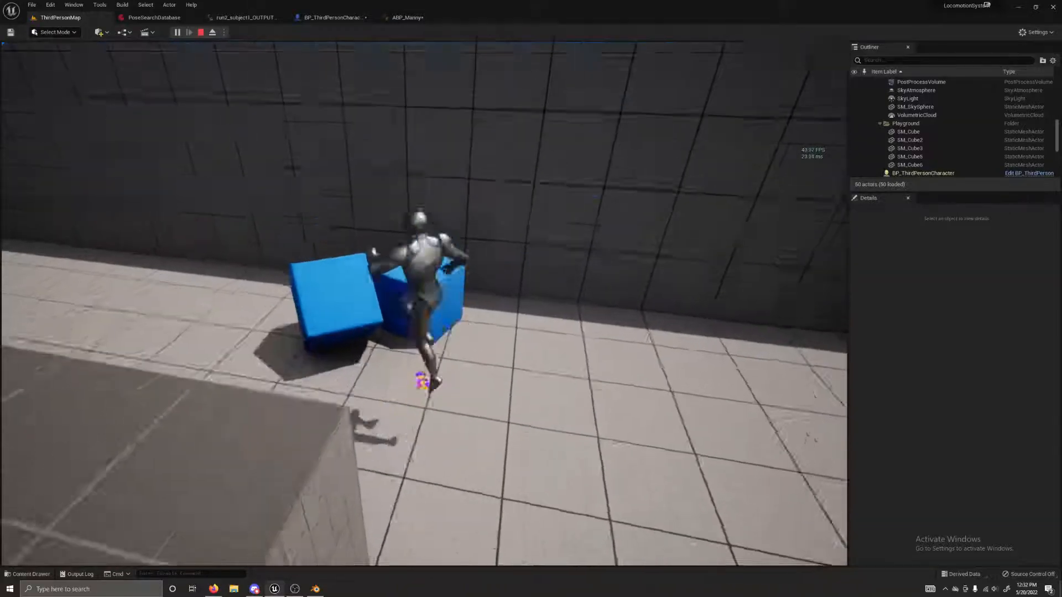
key(space)
key(space)
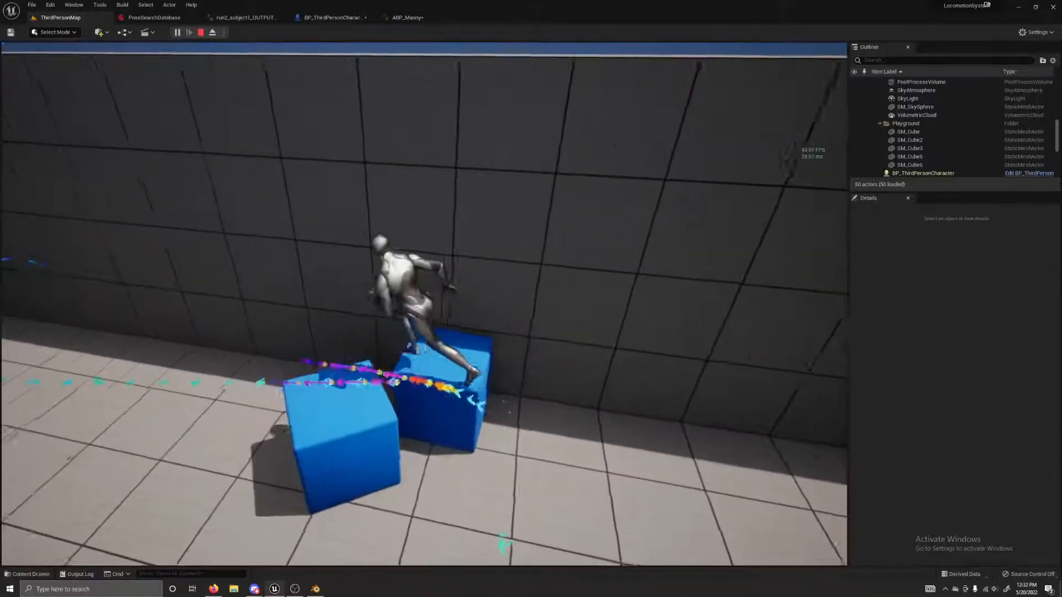
key(space)
key(space)
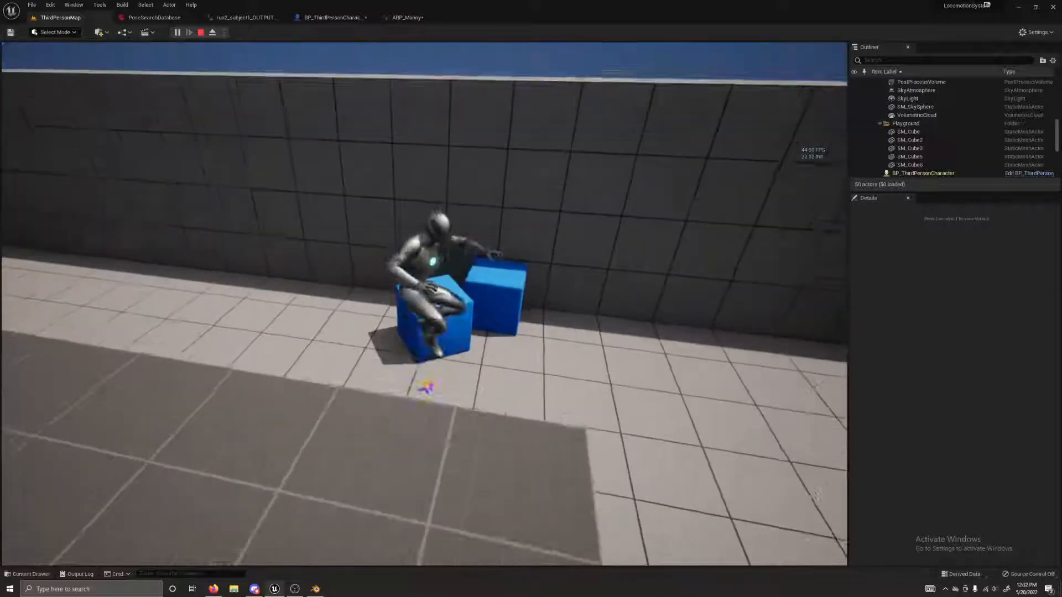
Run the character away from the blue cubes, between the grey blocks and along the walls, changing direction to test turns
key(d)
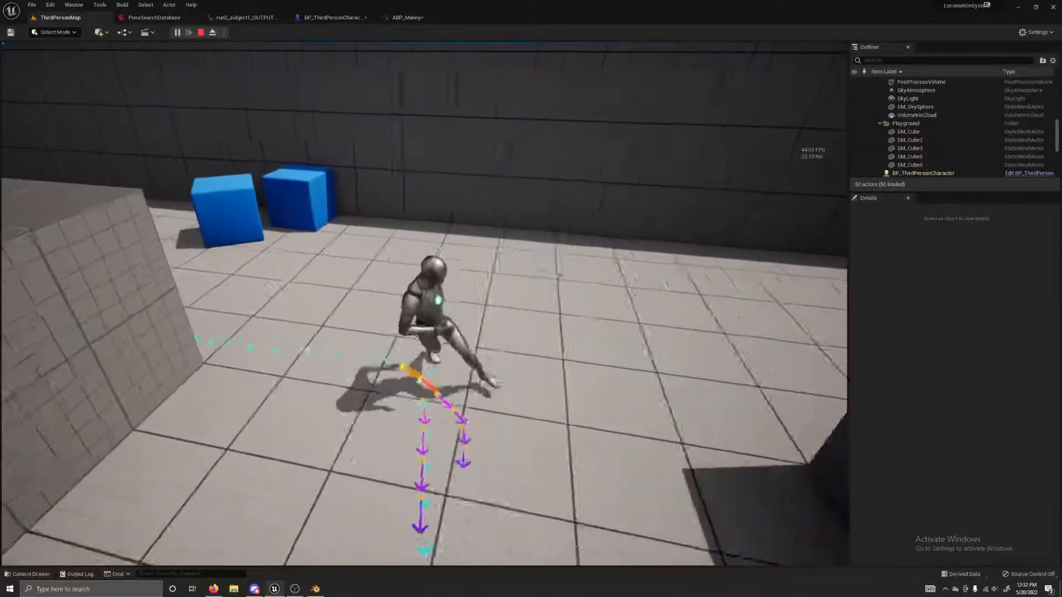
key(a)
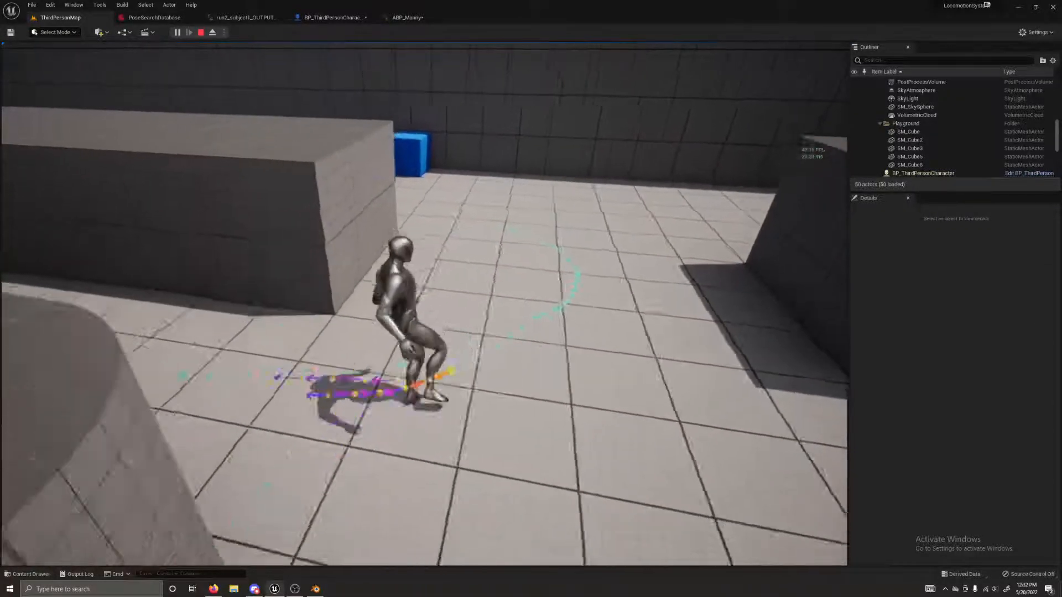
key(w)
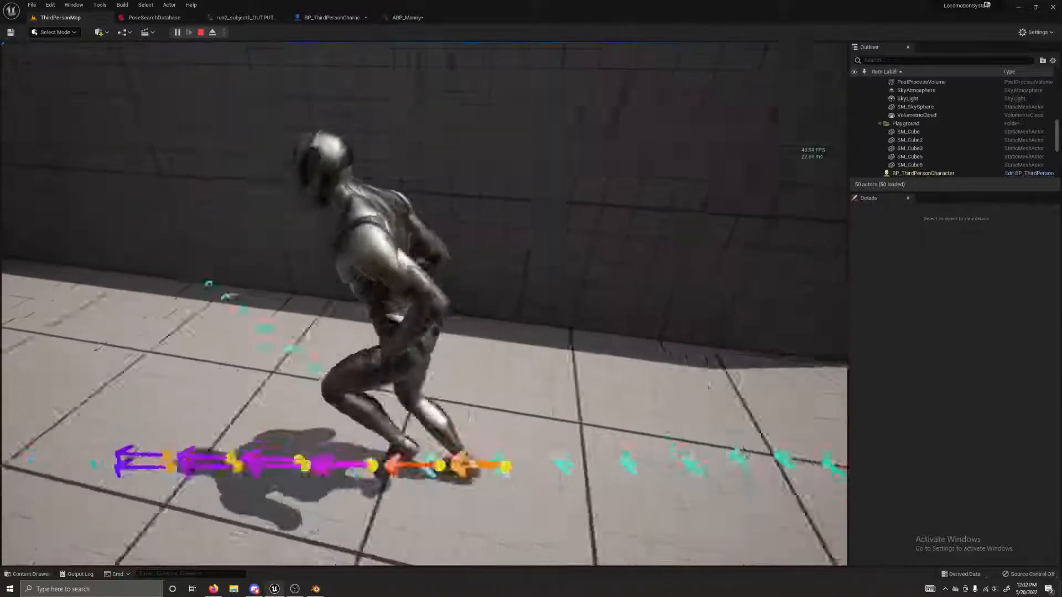
key(w)
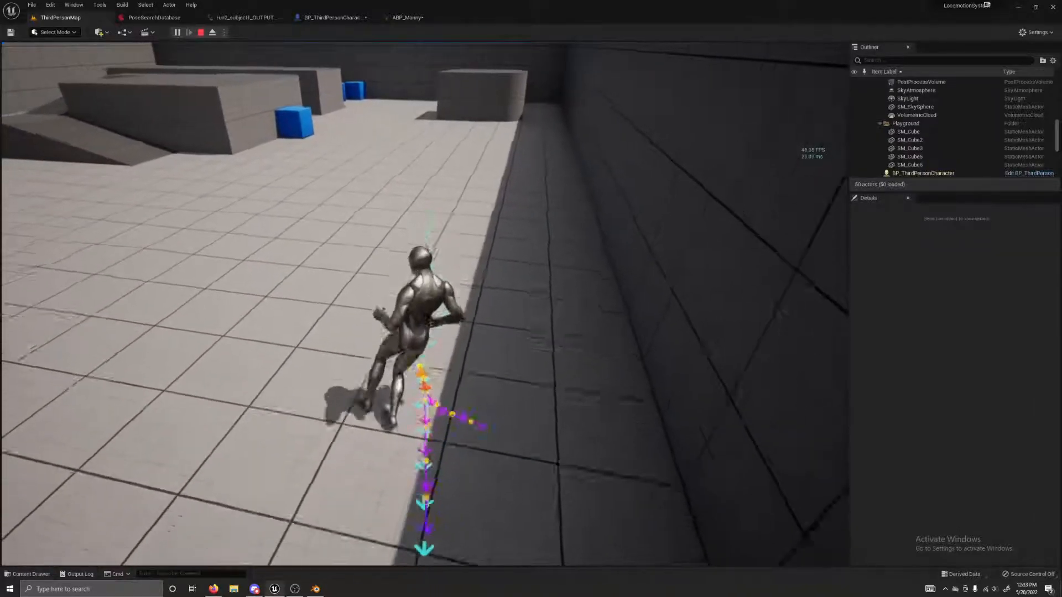
key(a)
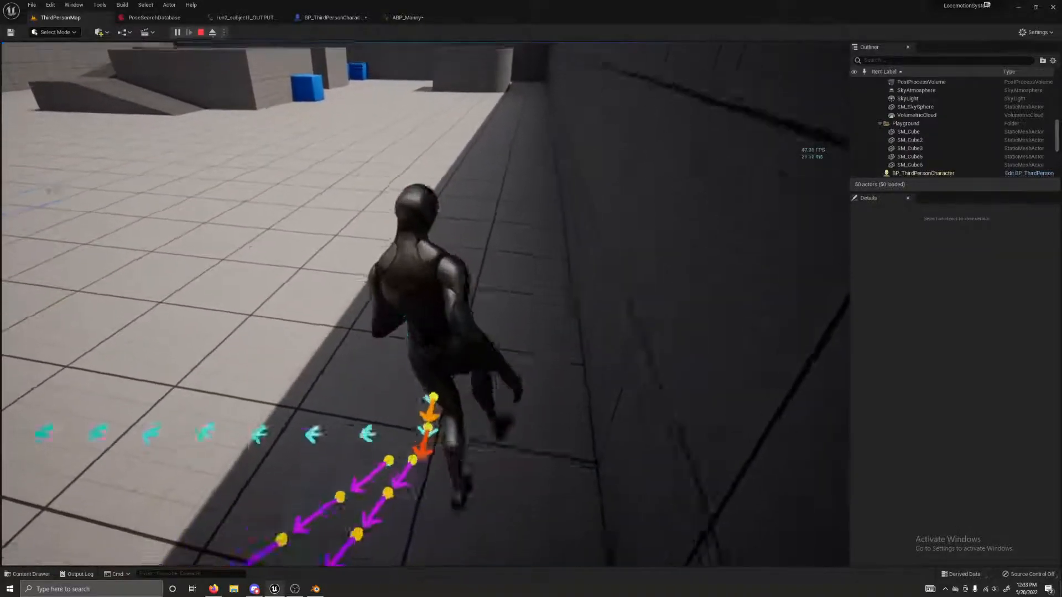
key(w)
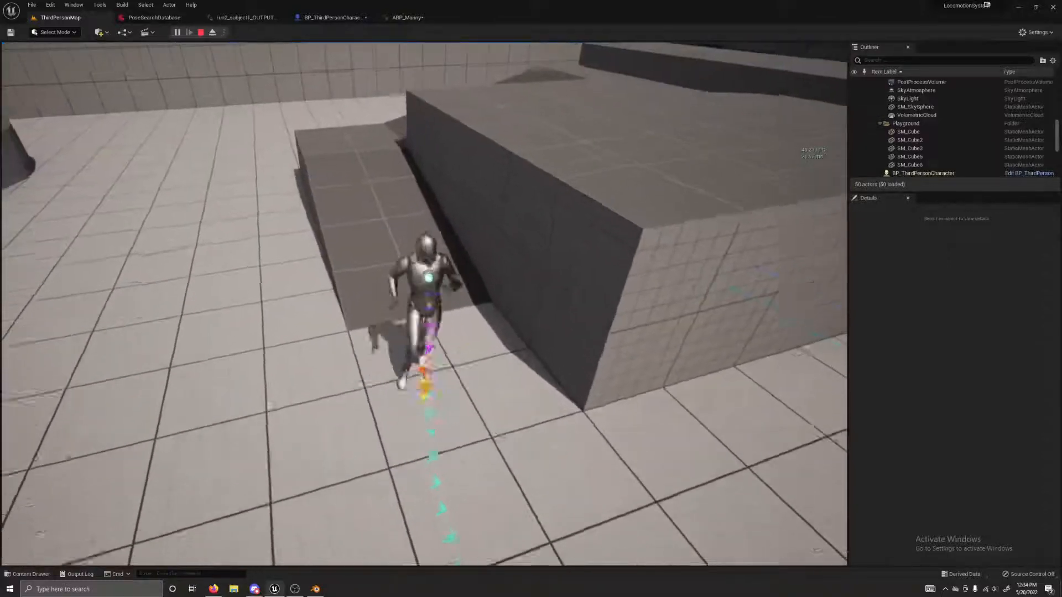
Run the character up the ramp beside the raised block and across its top to the rounded edge
key(w)
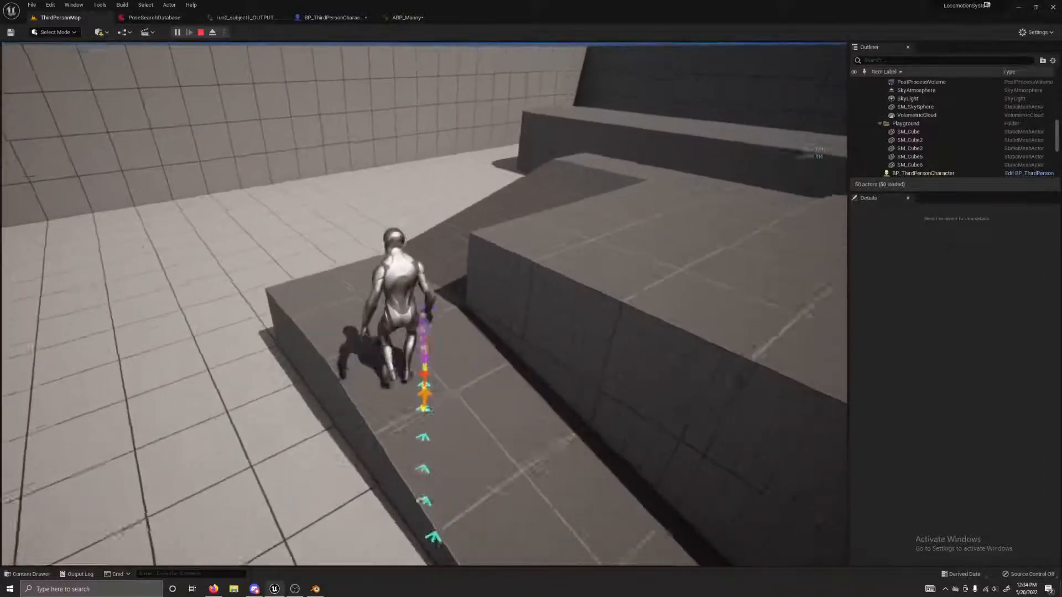
key(w)
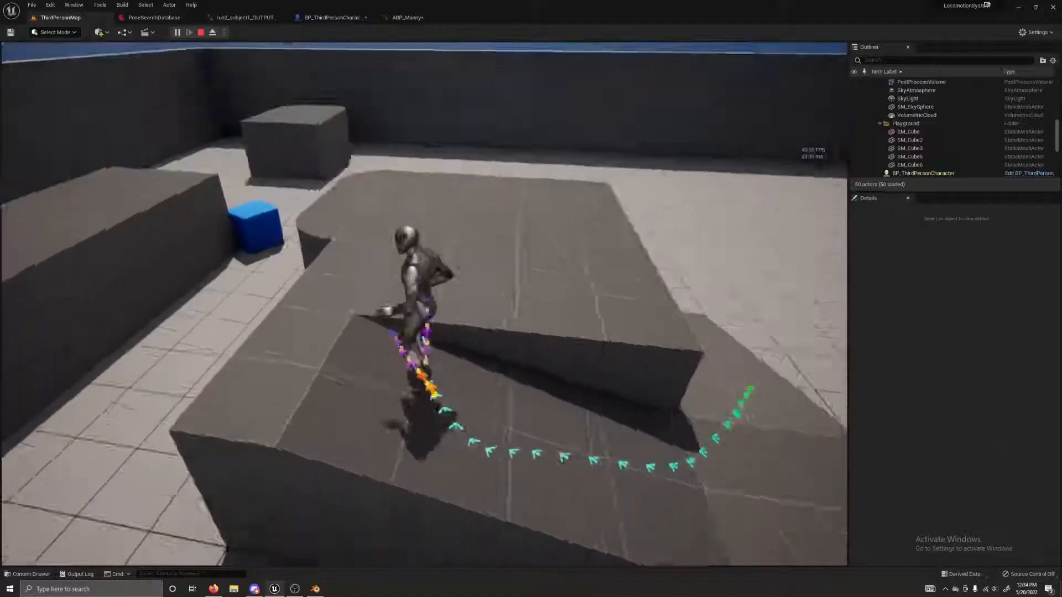
key(w)
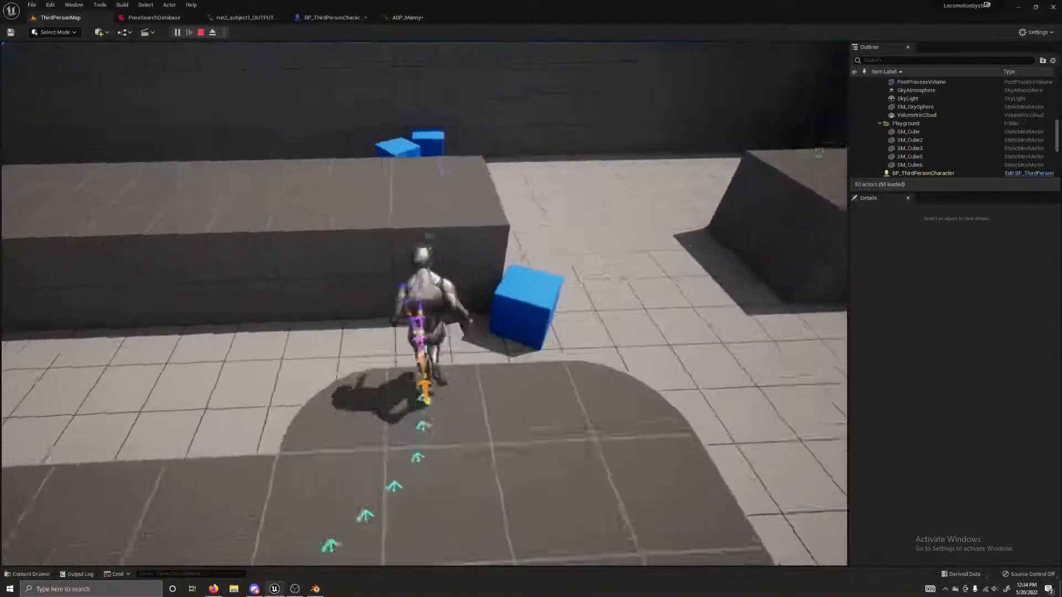
Jump the character by way of the single blue cube onto the long grey block, run along it and end the play session
key(space)
key(w)
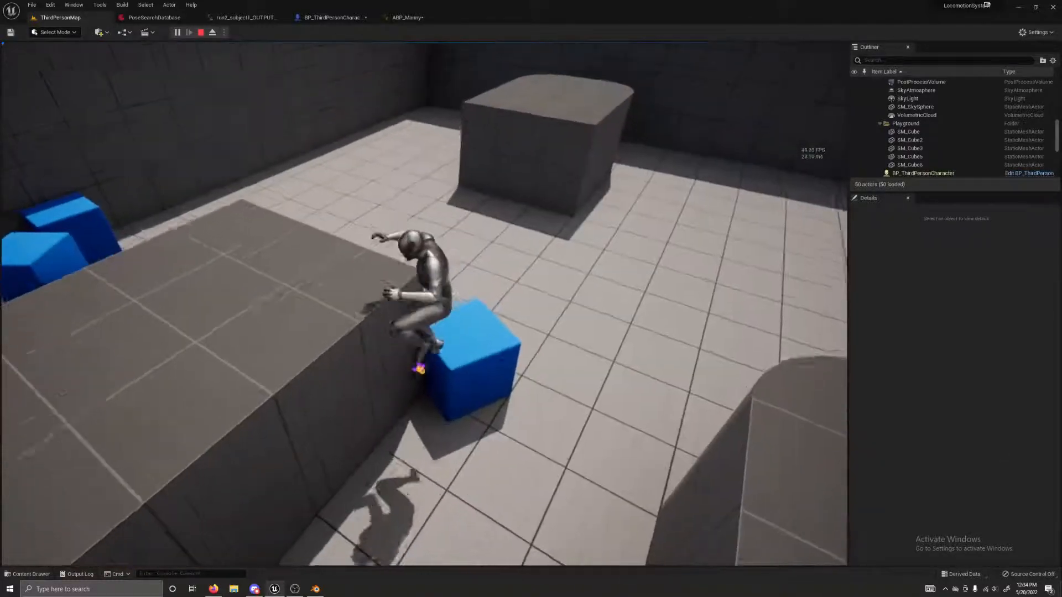
key(space)
key(w)
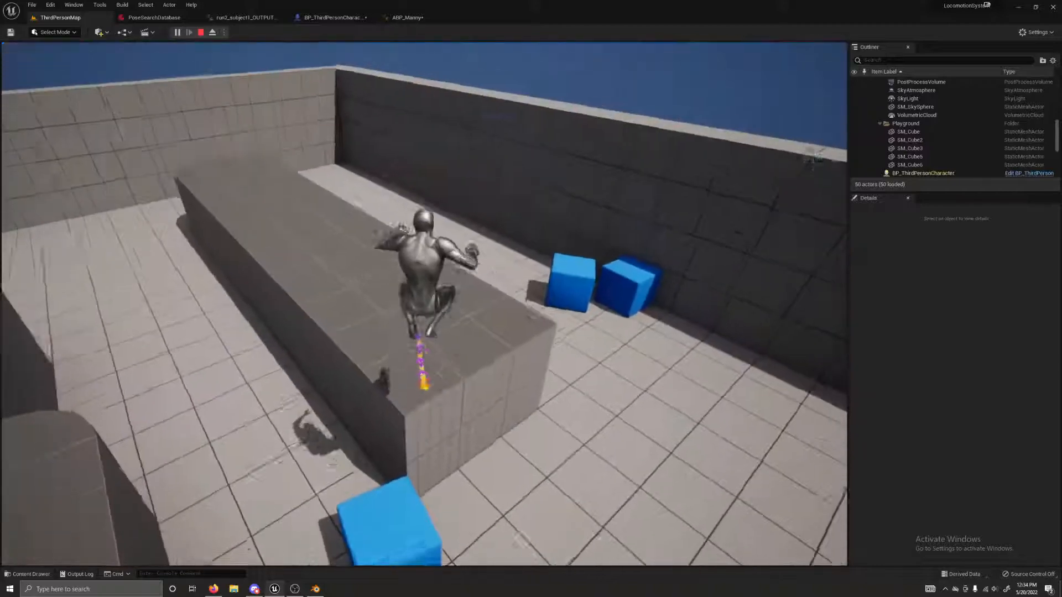
key(w)
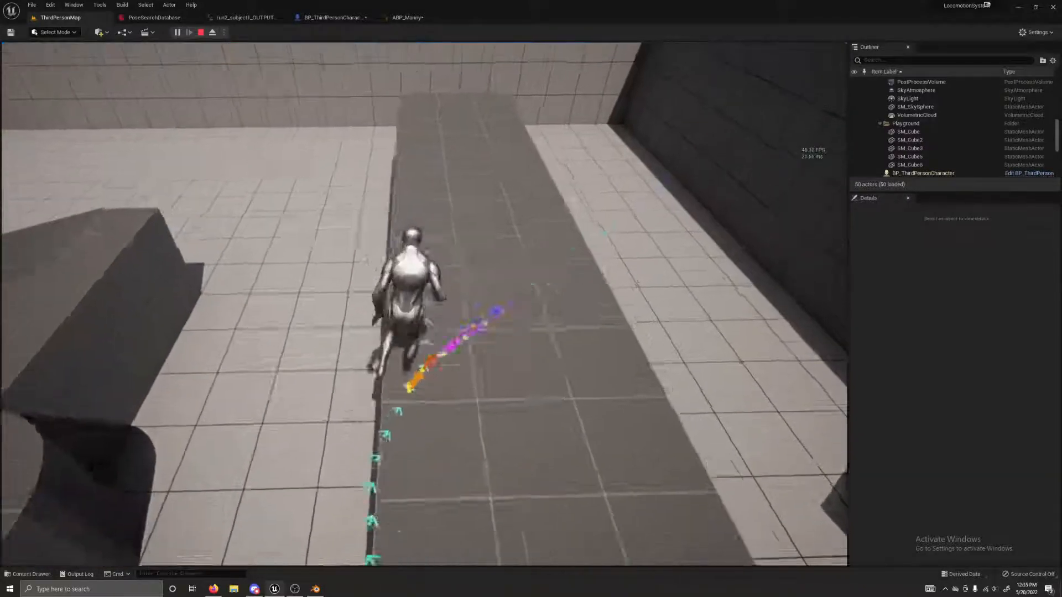
key(Escape)
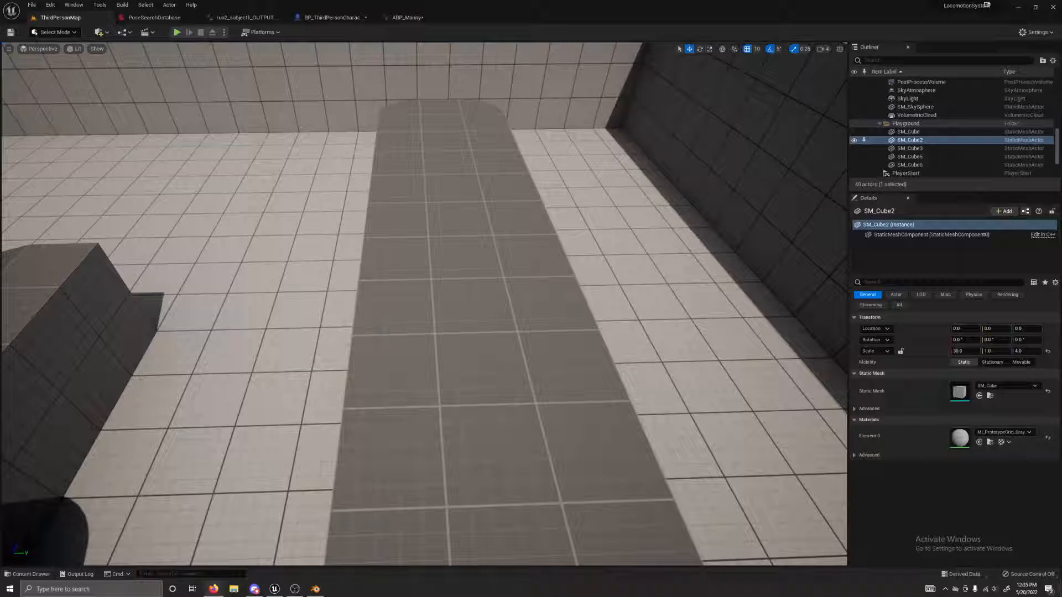
right_drag(657, 290, 719, 249)
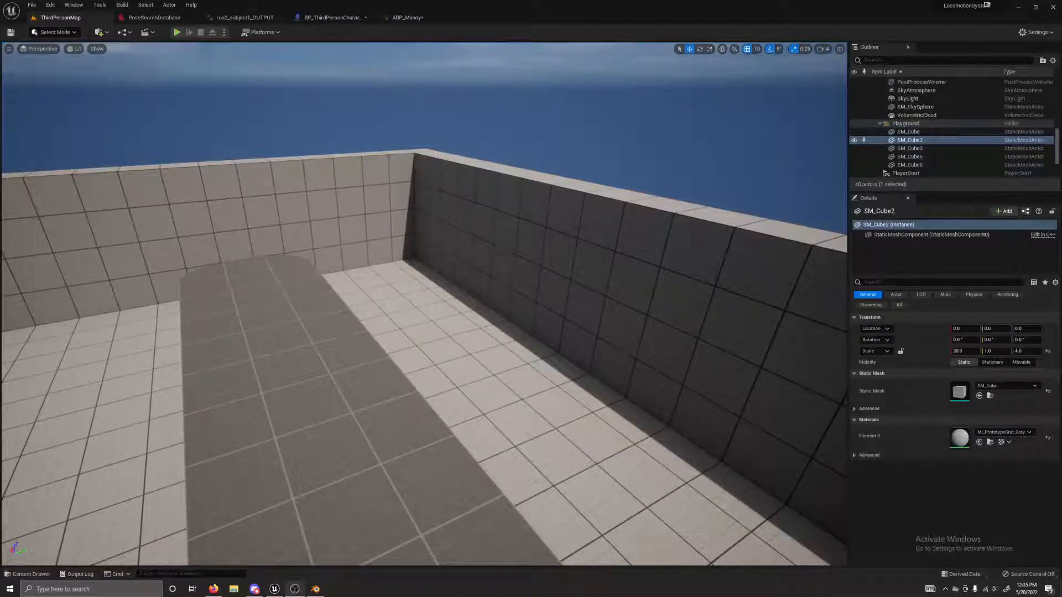
right_drag(638, 275, 777, 279)
key(s)
key(w)
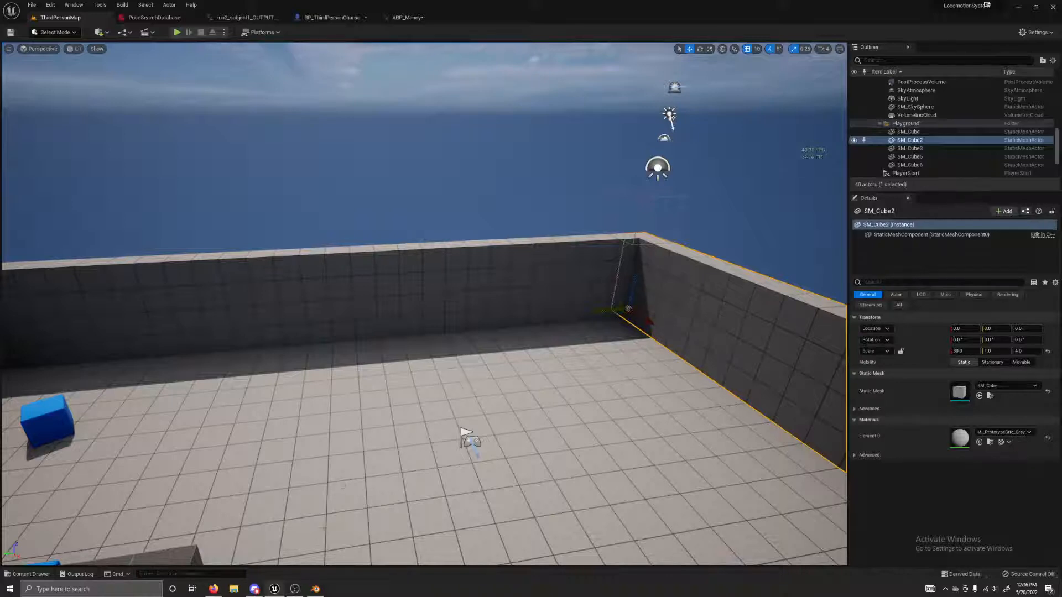
mouse_move(424, 304)
right_down()
mouse_move(442, 310)
mouse_move(404, 308)
right_up()
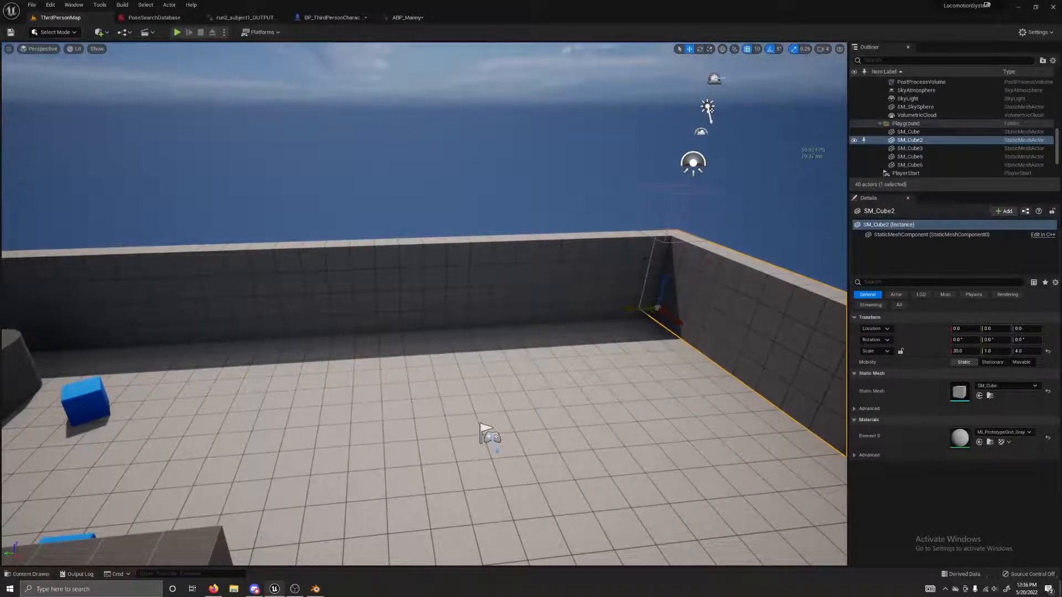